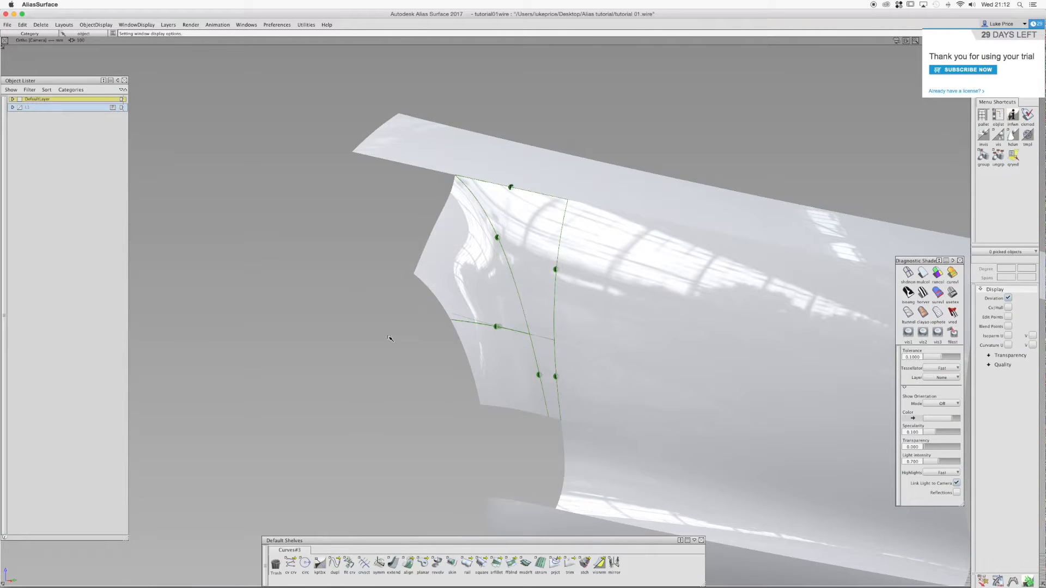
Turn off the surface shading and bring back the display of the model's wireframe curves
alt+shift+drag(470, 309, 416, 330)
ctrl+shift+right_click(416, 329)
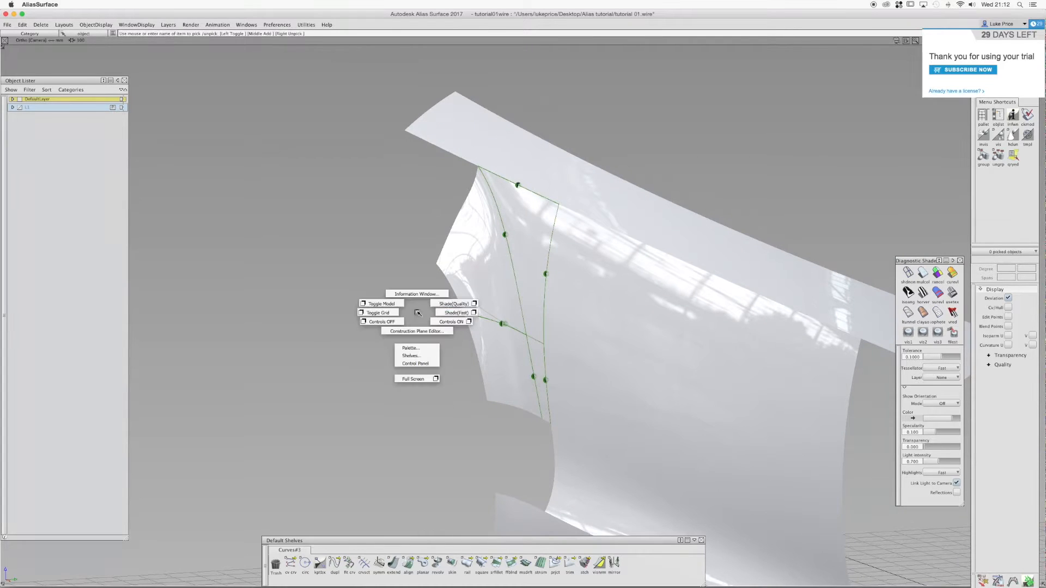
ctrl+shift+right_drag(429, 306, 482, 303)
ctrl+shift+right_drag(476, 299, 493, 295)
alt+shift+drag(495, 294, 730, 348)
ctrl+shift+right_click(715, 330)
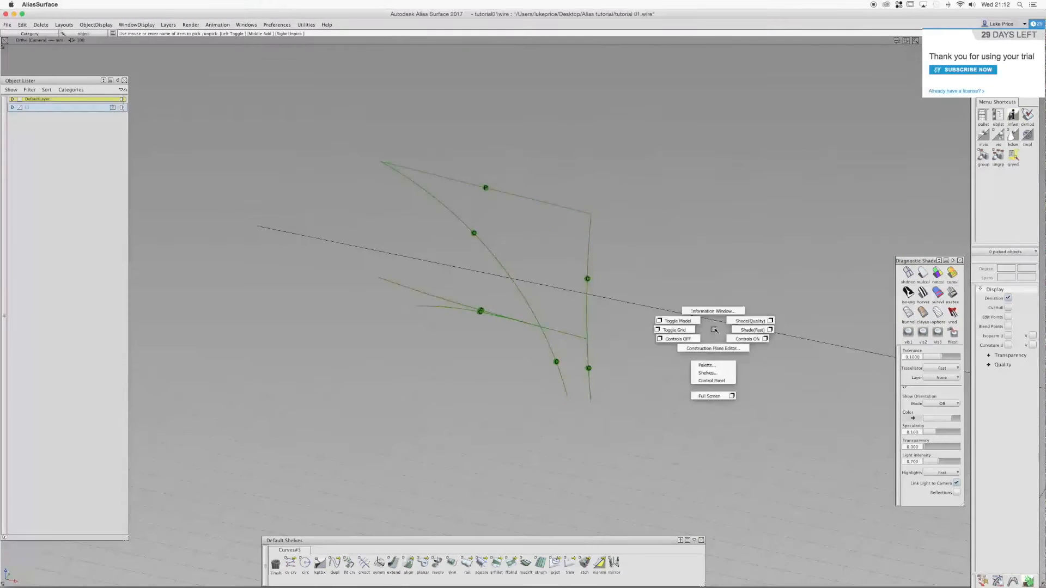
ctrl+shift+right_drag(701, 324, 698, 323)
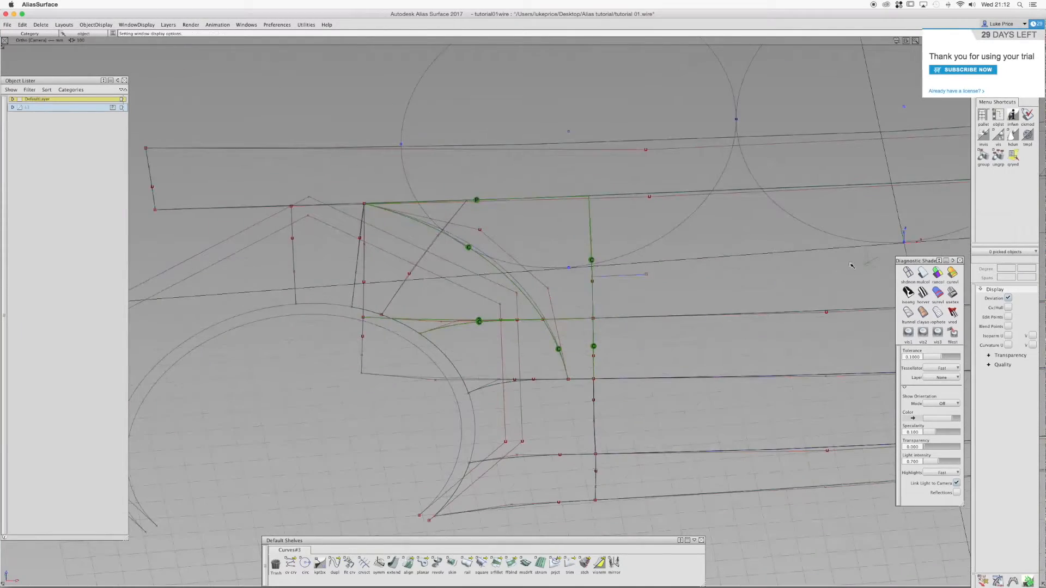
Pick the two patch surfaces beside the wheel arch, between the upper rail and the body side, and delete them
mouse_move(413, 299)
alt+shift+mouse_down()
mouse_move(172, 169)
mouse_move(522, 170)
mouse_move(493, 216)
alt+shift+mouse_up()
ctrl+shift+drag(486, 258, 487, 239)
alt+shift+drag(431, 243, 472, 229)
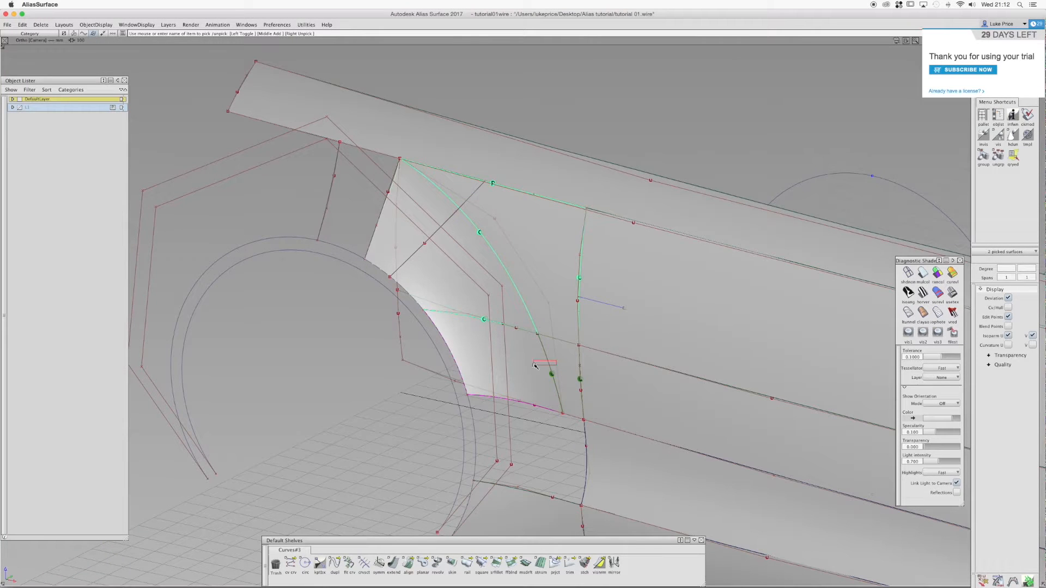
key(Delete)
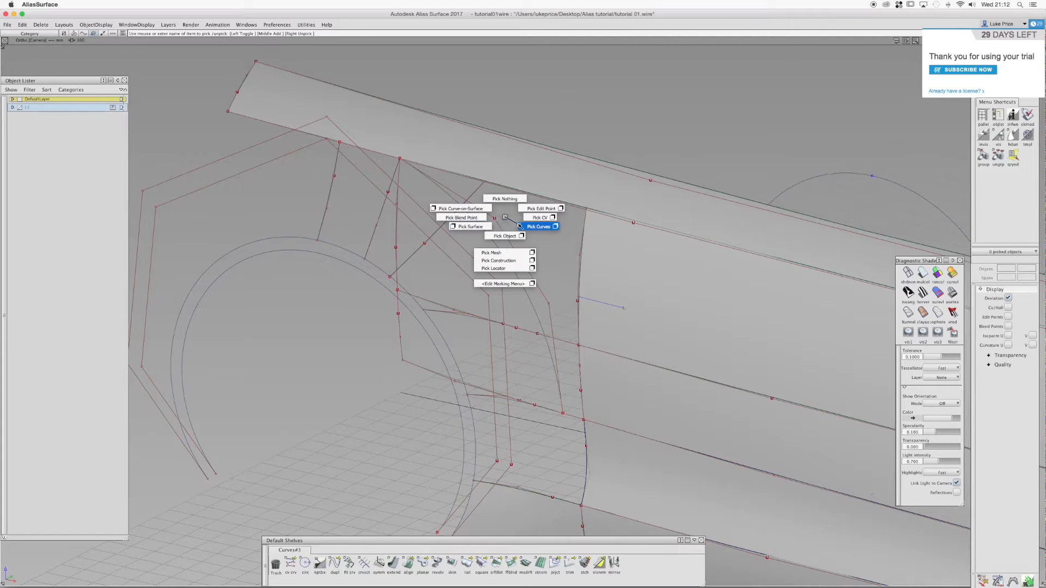
Pick the short curves running from the old patch boundaries to the wheel arch and delete them
ctrl+shift+drag(519, 226, 409, 210)
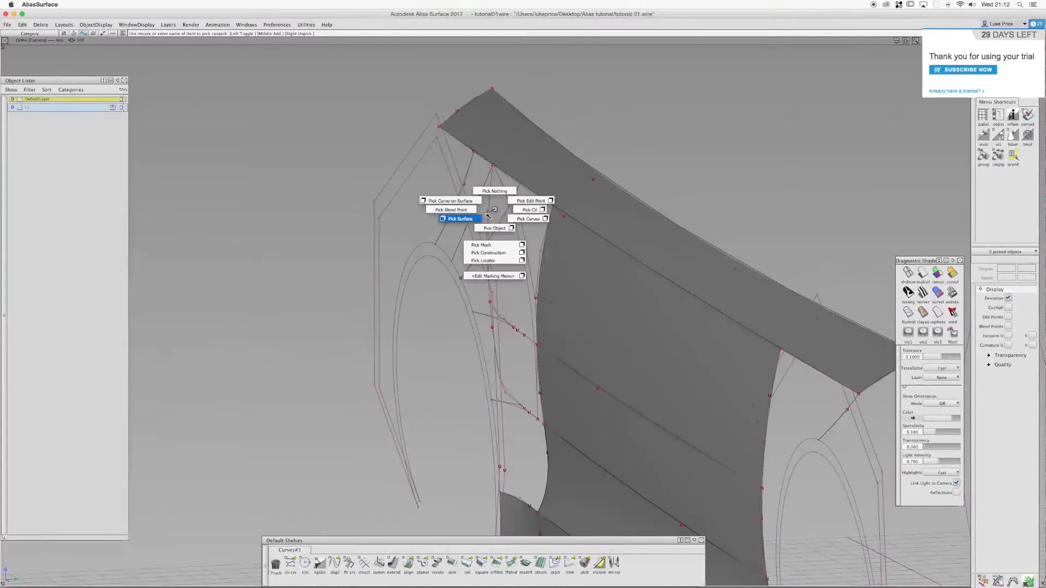
click(487, 214)
alt+shift+drag(488, 215, 480, 214)
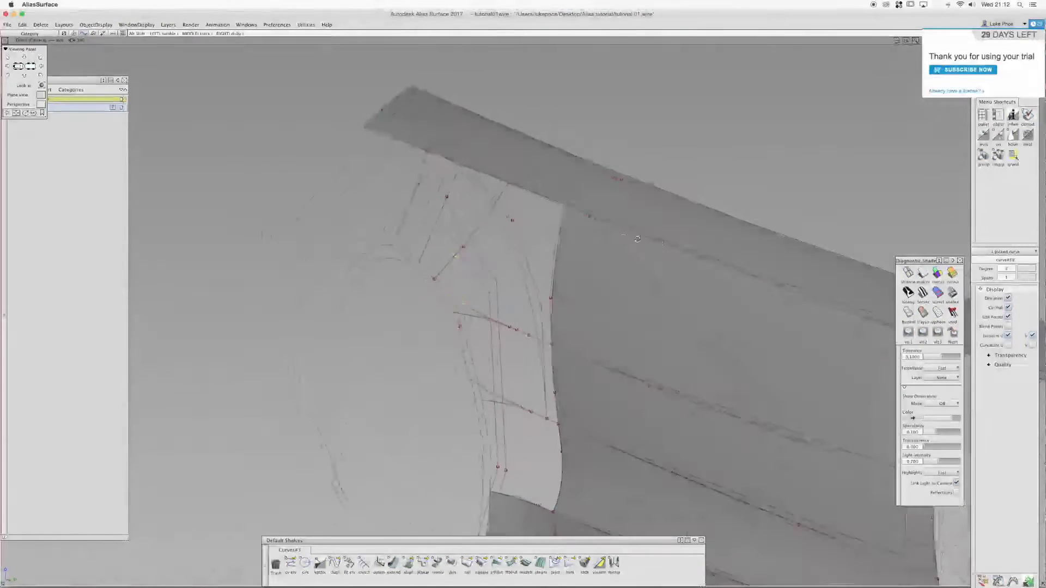
alt+shift+drag(638, 239, 565, 259)
alt+shift+drag(442, 251, 469, 304)
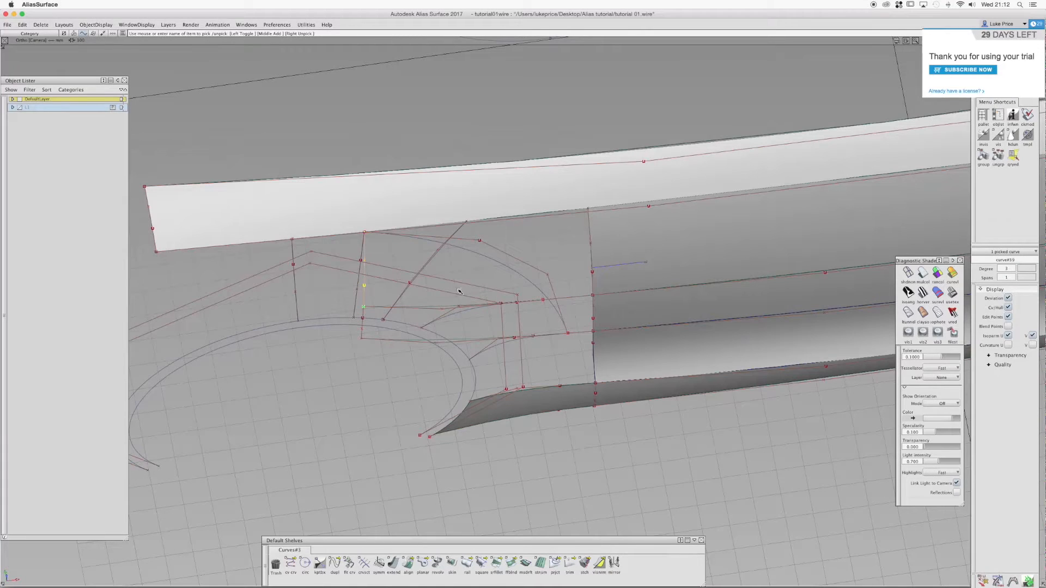
ctrl+shift+drag(435, 301, 387, 262)
ctrl+shift+click(440, 253)
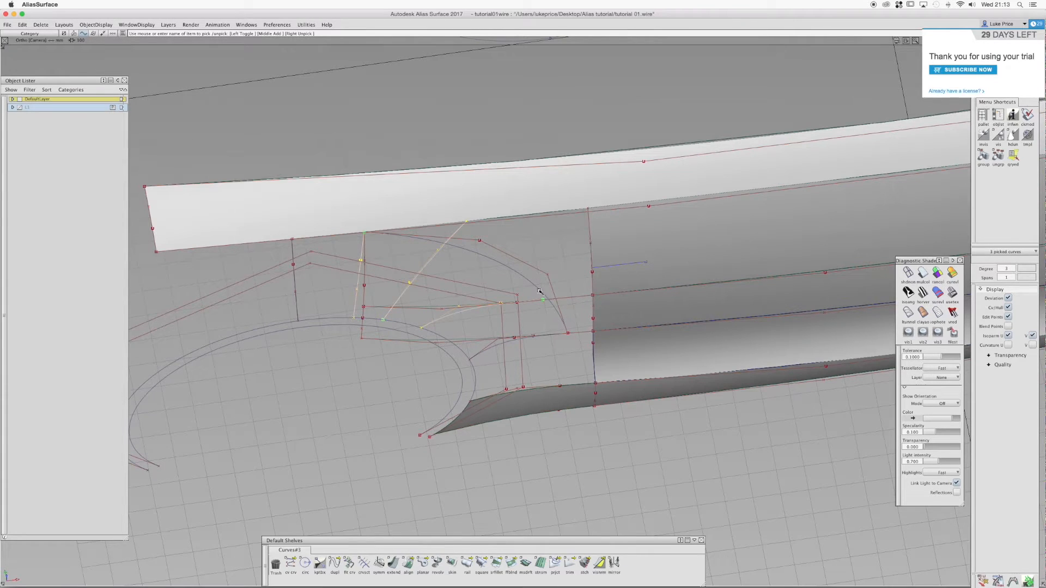
key(Delete)
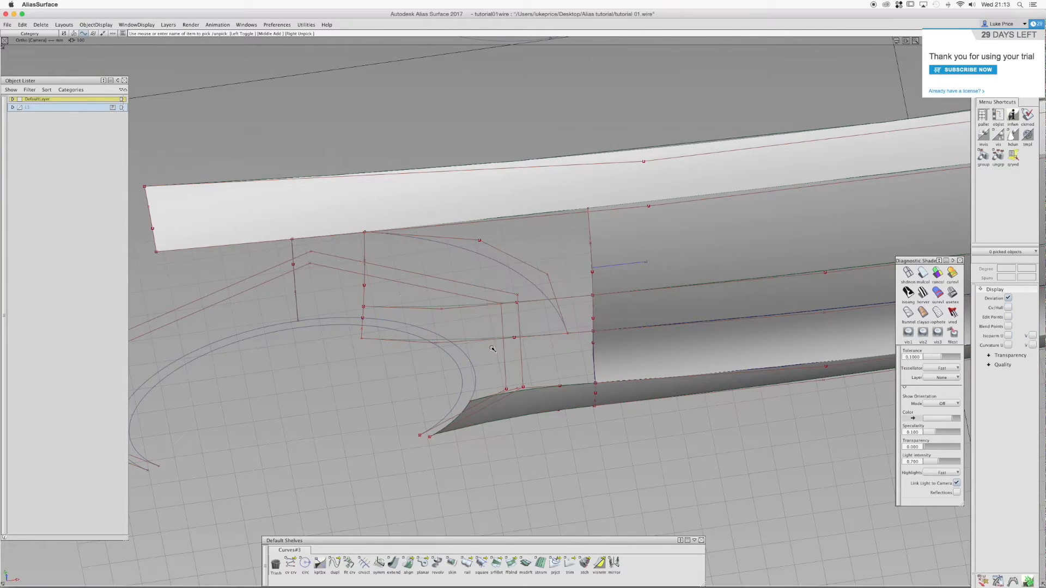
Move the CV at the middle corner, where the vertical and horizontal wheel-arch curves meet, outward along Y
alt+shift+drag(492, 349, 450, 310)
alt+shift+right_drag(449, 310, 501, 295)
alt+shift+drag(501, 295, 416, 246)
ctrl+shift+drag(431, 318, 458, 335)
alt+shift+drag(458, 335, 428, 306)
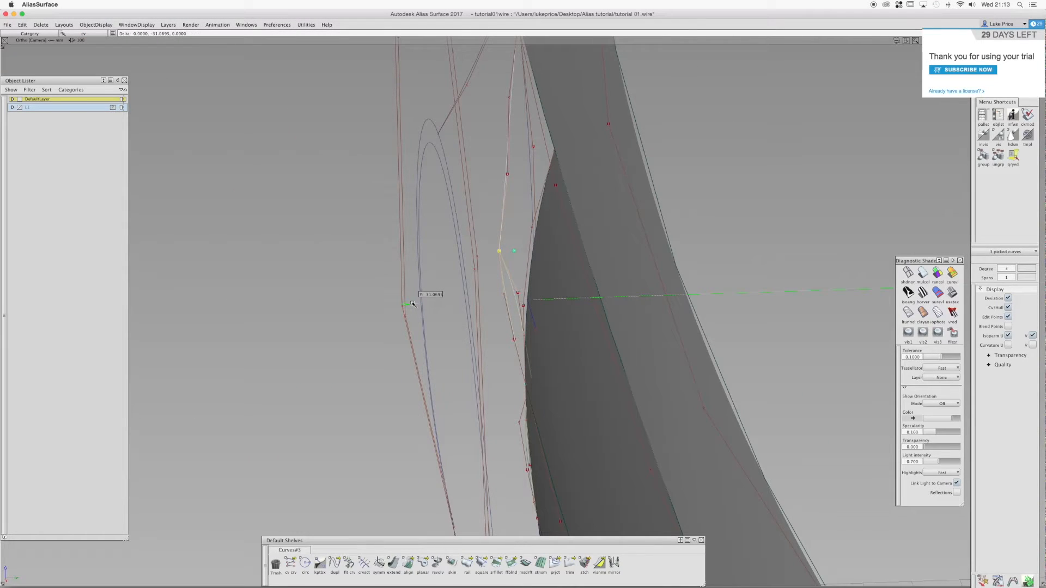
ctrl+shift+drag(451, 316, 480, 295)
ctrl+shift+drag(480, 295, 515, 294)
Shift the CV just above the middle corner on the upper vertical wheel-arch curve outward along Y
click(512, 310)
click(512, 359)
alt+shift+drag(557, 348, 491, 343)
ctrl+shift+middle_drag(490, 344, 488, 306)
middle_drag(487, 305, 473, 304)
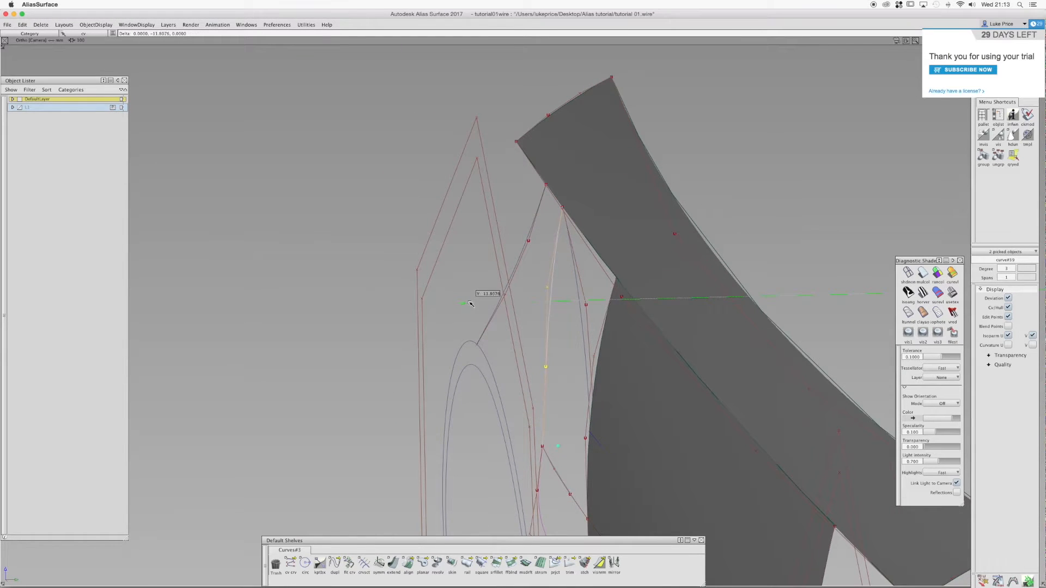
alt+shift+drag(513, 354, 484, 310)
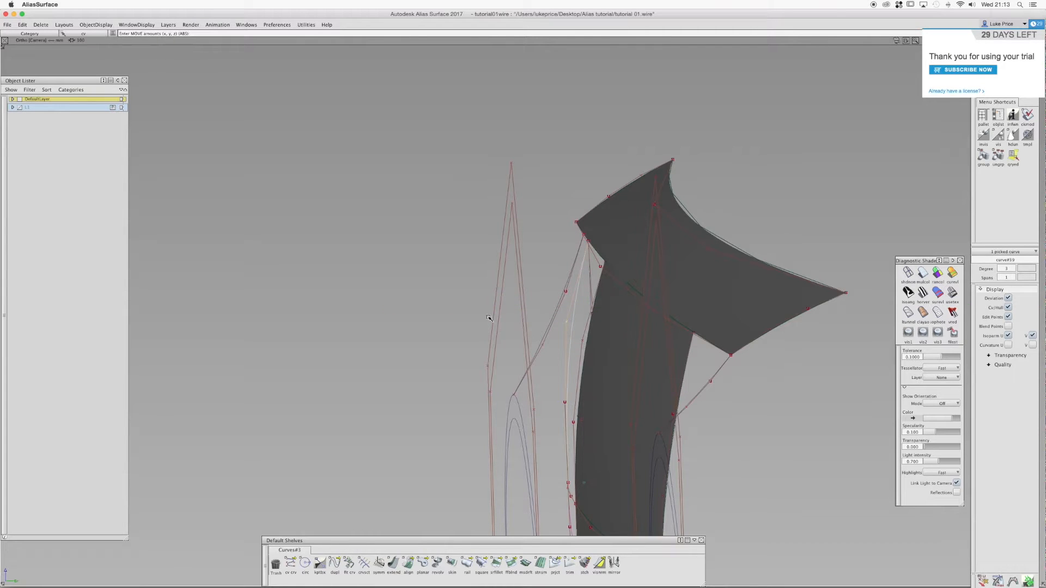
Move the lower corner shared by the lower vertical and horizontal wheel-arch curves outward along Y
alt+shift+drag(429, 322, 487, 334)
alt+shift+middle_drag(486, 333, 537, 256)
ctrl+shift+drag(565, 316, 563, 336)
alt+shift+drag(547, 372, 584, 339)
alt+shift+middle_drag(584, 360, 584, 260)
ctrl+shift+drag(505, 328, 536, 339)
alt+shift+drag(596, 325, 463, 329)
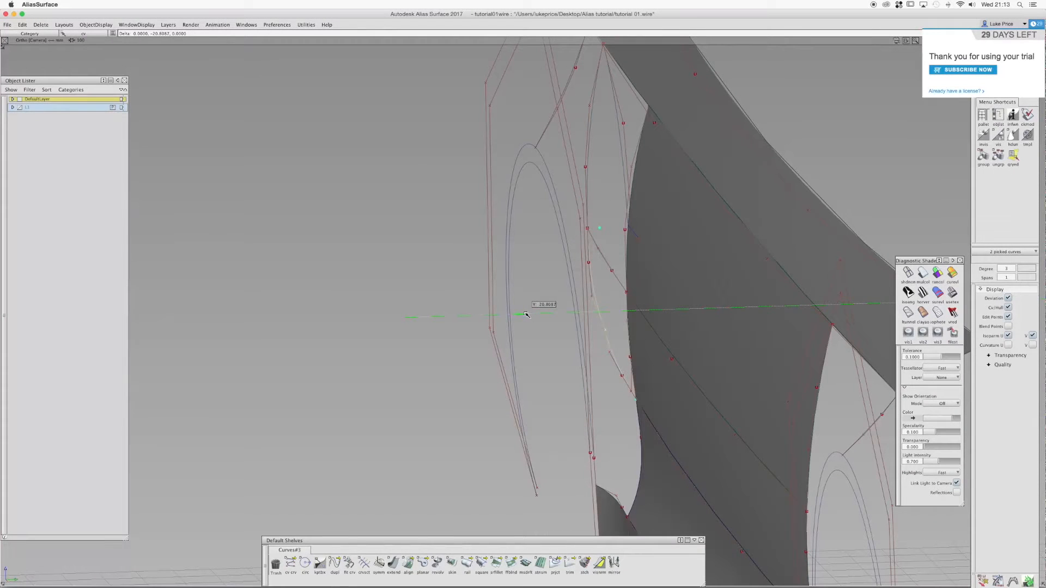
alt+shift+drag(522, 315, 518, 348)
Pick the lower wheel-arch corner CV again and fine-tune its position along Y
ctrl+shift+drag(557, 308, 521, 309)
alt+shift+click(602, 304)
alt+shift+drag(543, 357, 463, 393)
alt+shift+drag(561, 298, 479, 351)
ctrl+shift+drag(434, 383, 469, 383)
ctrl+alt+click(435, 385)
click(434, 385)
ctrl+shift+middle_drag(404, 395, 404, 376)
middle_drag(412, 384, 406, 384)
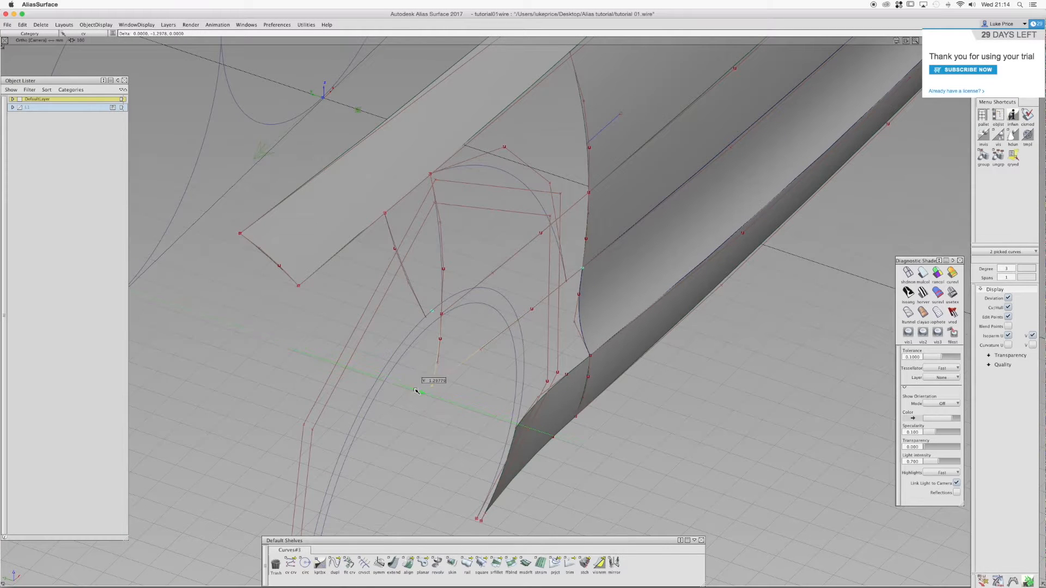
Move the middle CV of the lower body-side curve along Y and readjust the lower wheel-arch corner to suit
alt+shift+drag(436, 362, 594, 277)
click(589, 272)
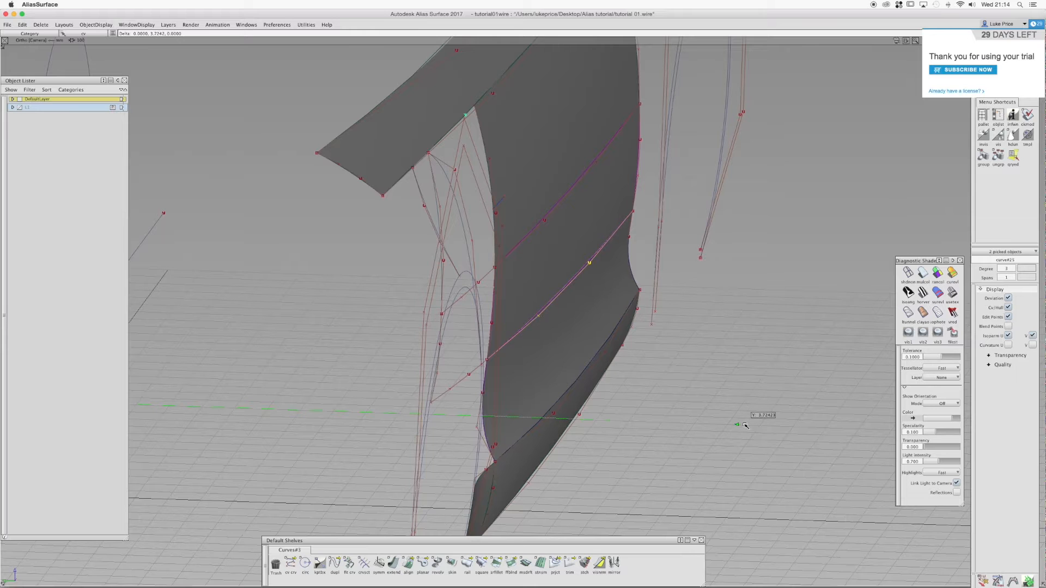
alt+shift+drag(588, 370, 430, 399)
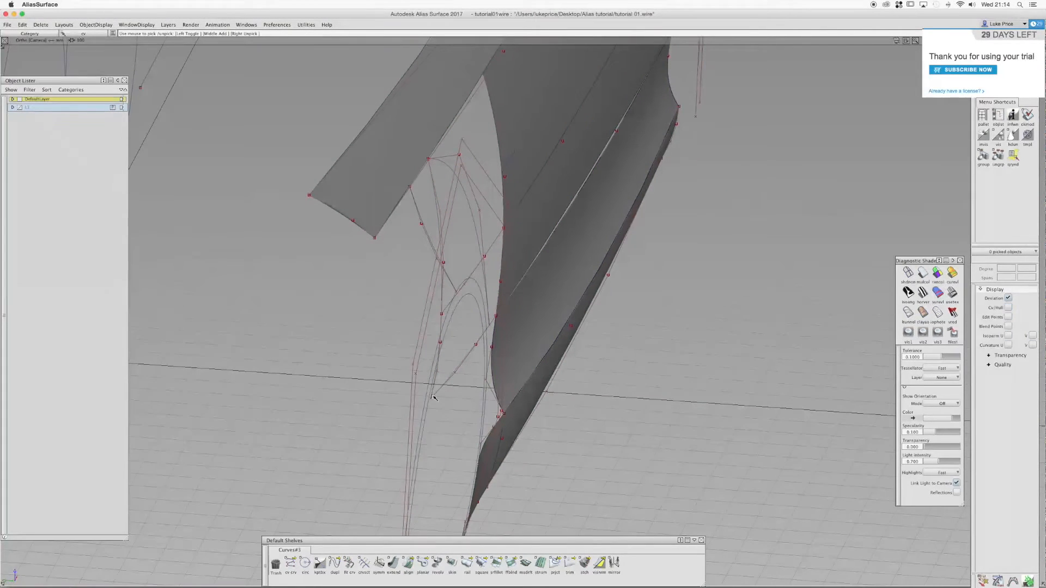
ctrl+shift+middle_drag(437, 418, 444, 408)
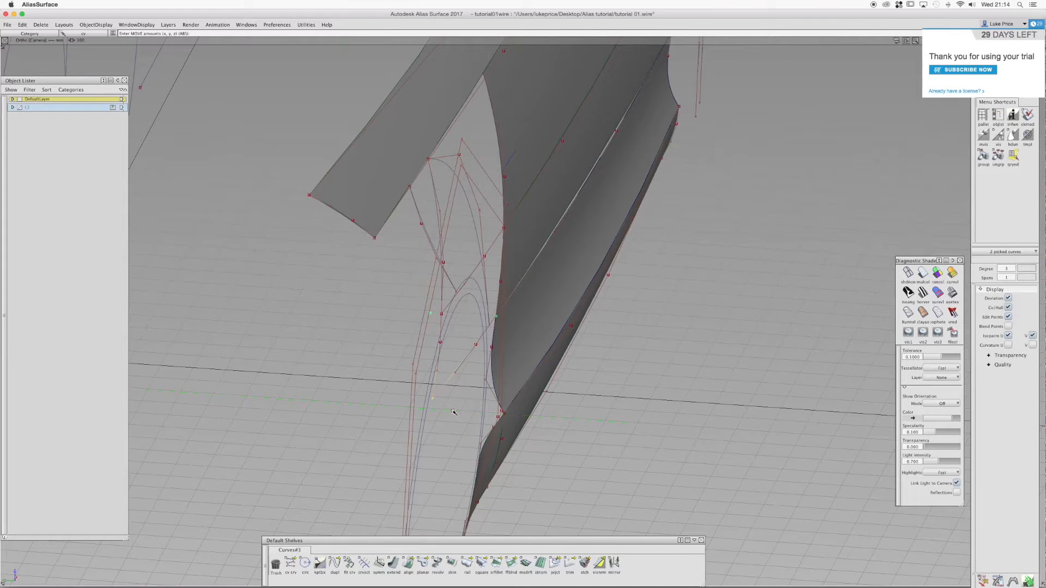
Pick a middle CV on the upper crease of the body side and move it along Y
alt+shift+middle_drag(515, 251, 544, 367)
alt+shift+drag(544, 366, 612, 280)
ctrl+shift+drag(567, 325, 561, 344)
click(527, 376)
click(504, 405)
ctrl+shift+middle_drag(690, 452, 693, 442)
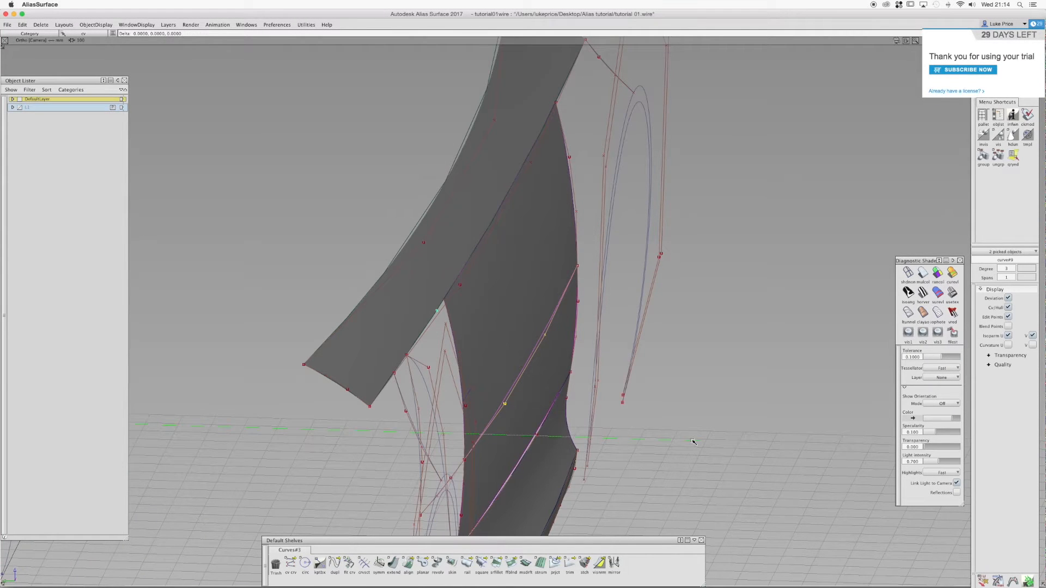
Delete the lower body-side surface between the lower crease and the sill
ctrl+shift+drag(660, 453, 570, 452)
alt+shift+drag(711, 315, 559, 367)
click(558, 366)
key(Delete)
key(Return)
alt+shift+drag(629, 344, 615, 303)
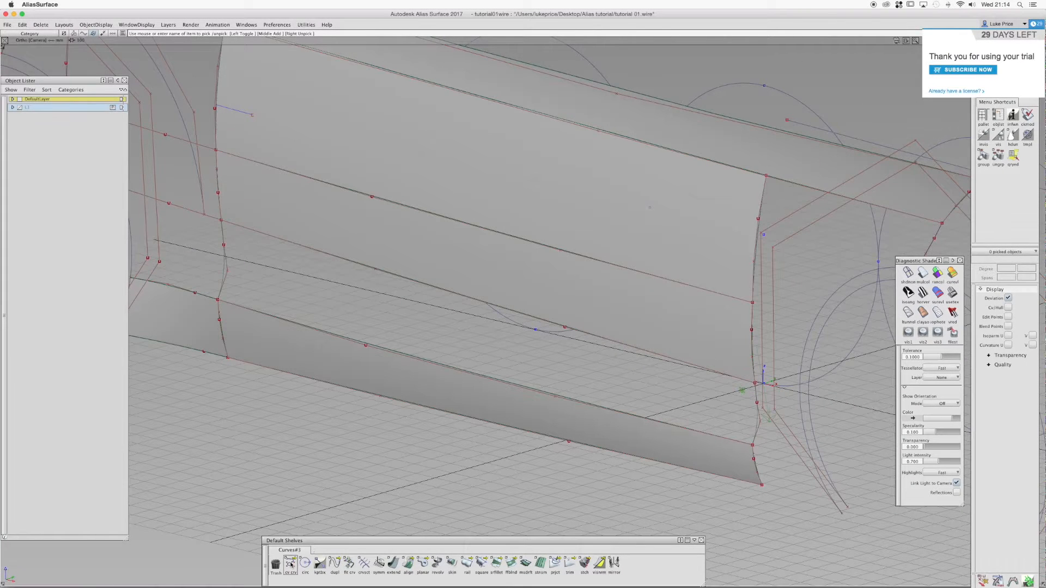
Rebuild the lower body-side panel with a Square surface, using G2 Curvature on its upper boundary and Explicit Control
click(482, 563)
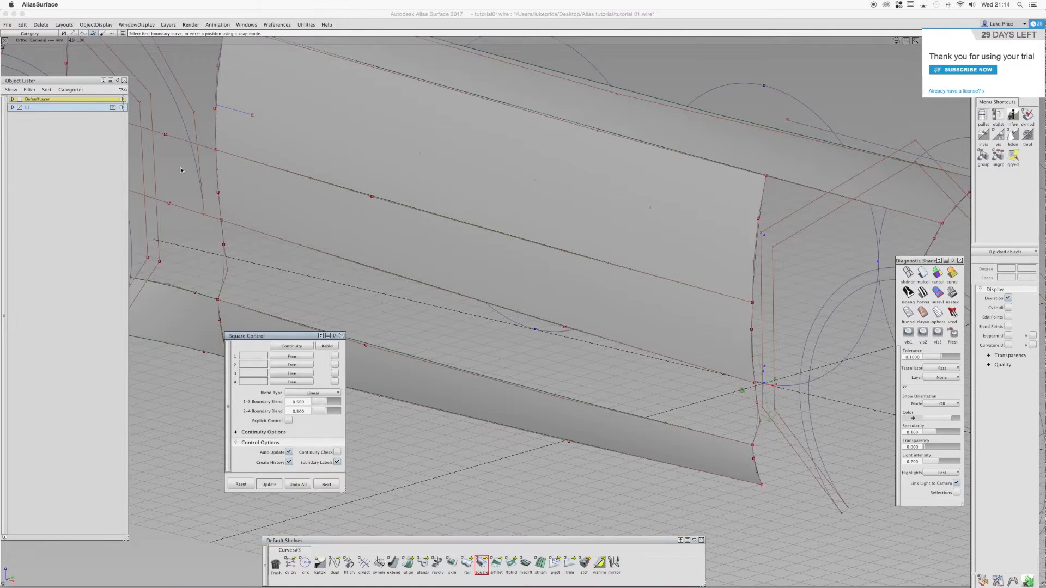
click(273, 240)
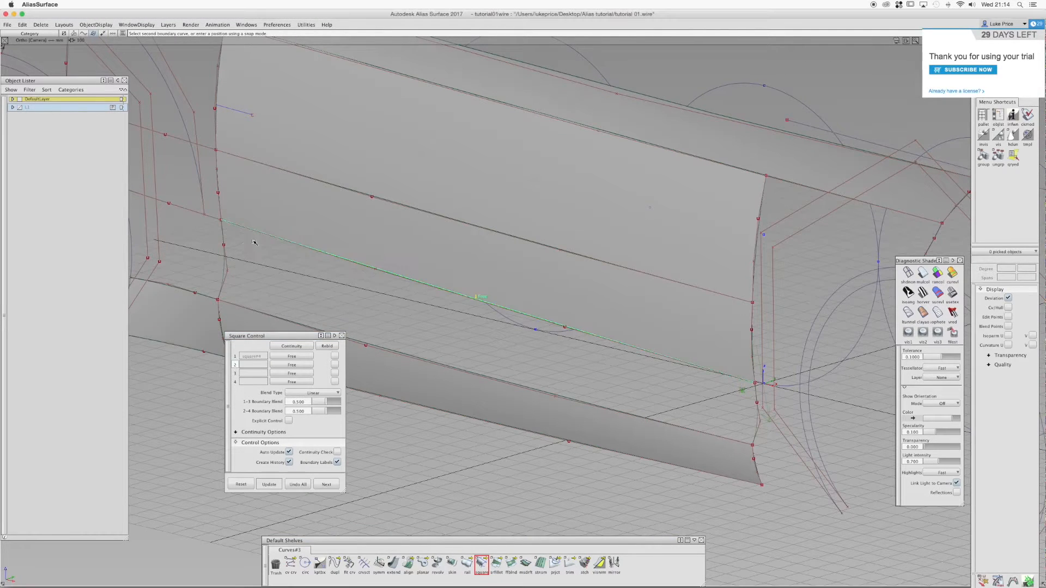
click(241, 308)
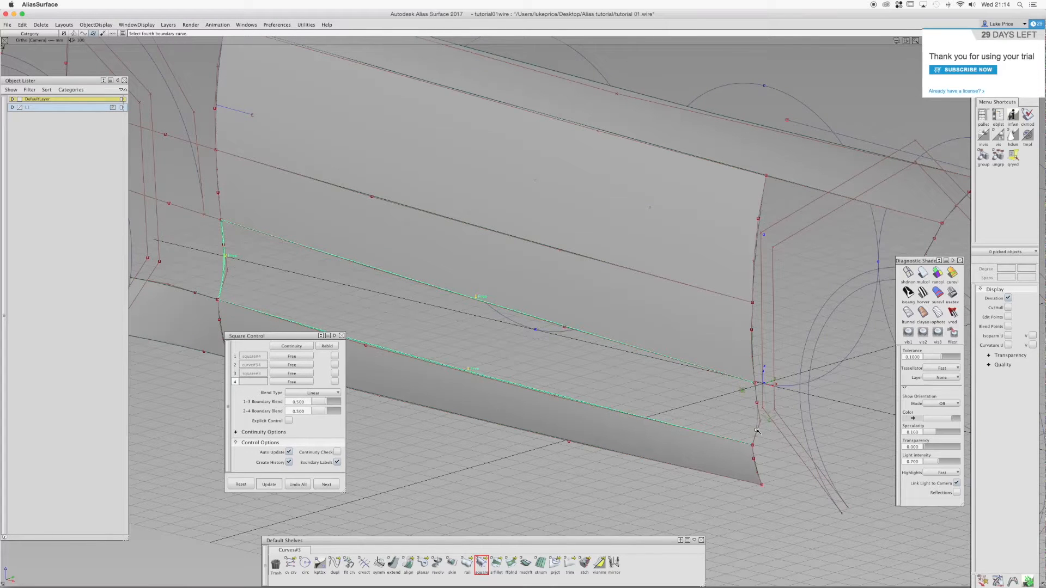
click(283, 357)
click(286, 393)
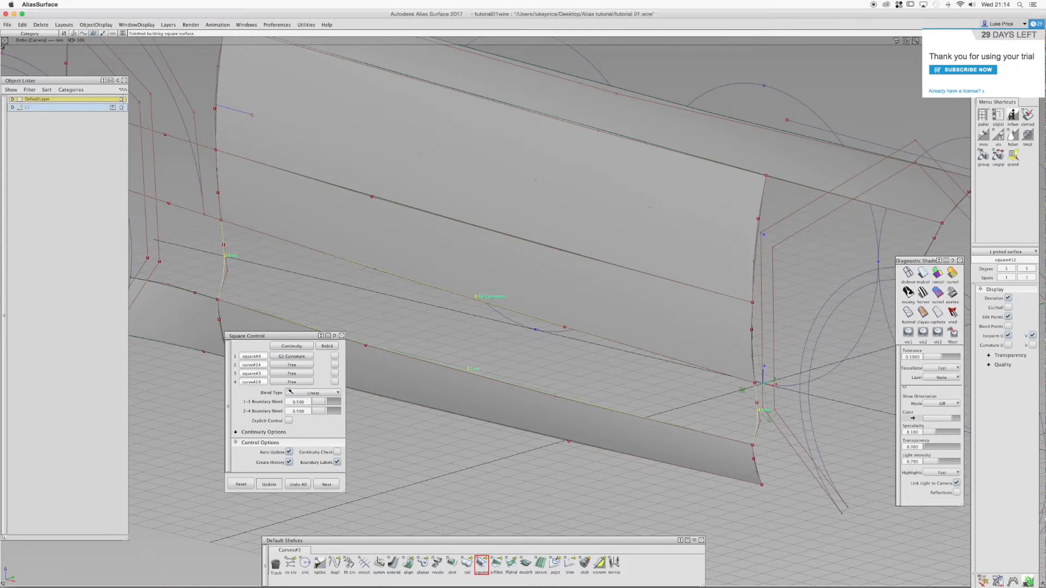
click(288, 421)
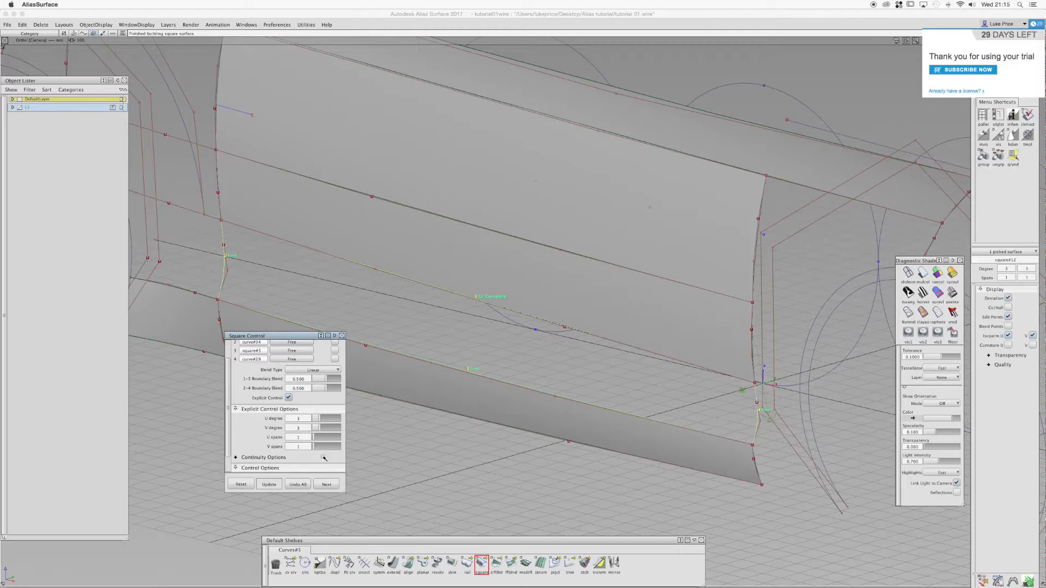
click(326, 483)
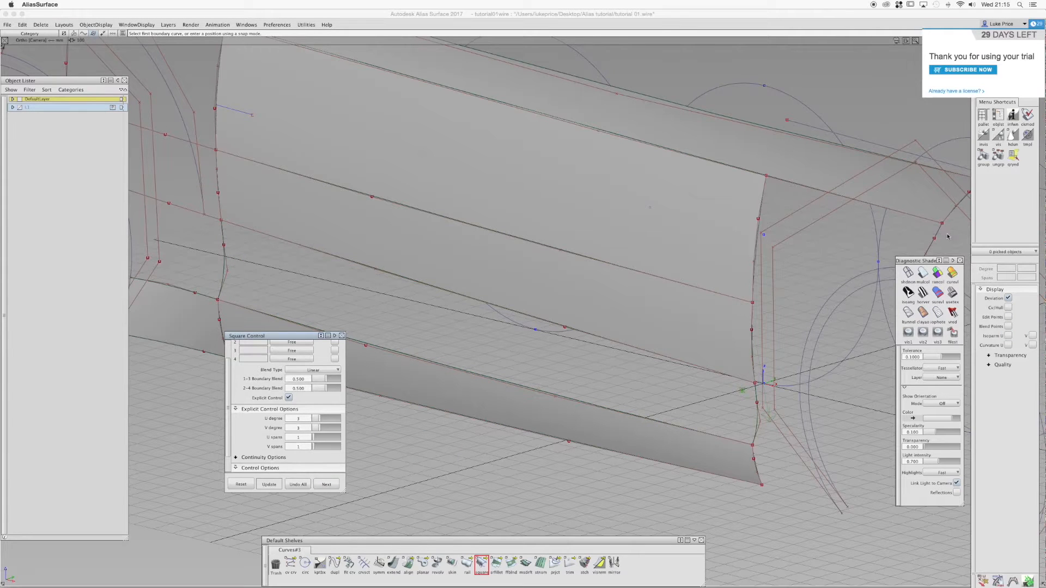
Apply zebra-stripe diagnostic shading to the surfaces and examine the stripe flow across the body side and wheel-arch end
click(923, 271)
alt+shift+drag(351, 184, 409, 216)
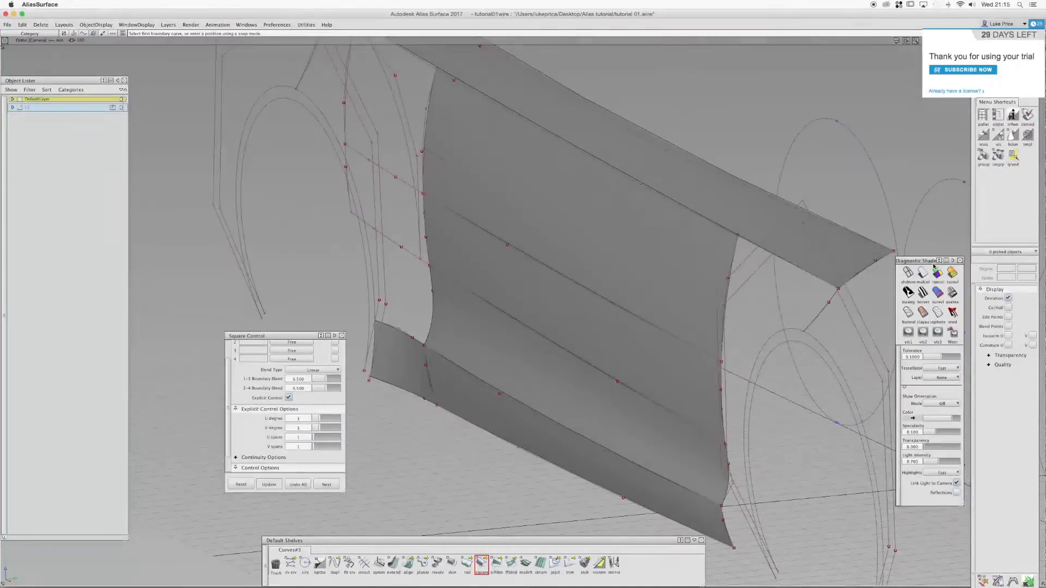
click(923, 292)
alt+shift+drag(592, 319, 533, 226)
alt+shift+middle_drag(533, 227, 552, 236)
alt+shift+drag(552, 236, 531, 256)
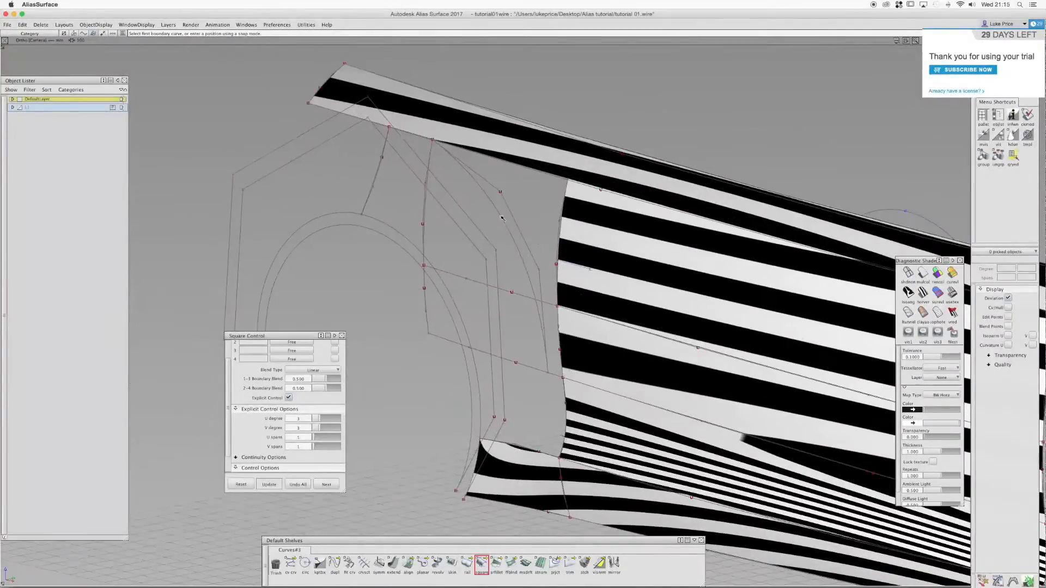
alt+shift+middle_drag(531, 256, 643, 338)
alt+shift+drag(643, 337, 593, 313)
alt+shift+middle_drag(592, 314, 567, 197)
alt+shift+drag(567, 197, 575, 177)
In the left view, pick the middle corner CV of the three wheel-arch curves and adjust its height along Z
ctrl+shift+drag(399, 285, 434, 285)
click(402, 296)
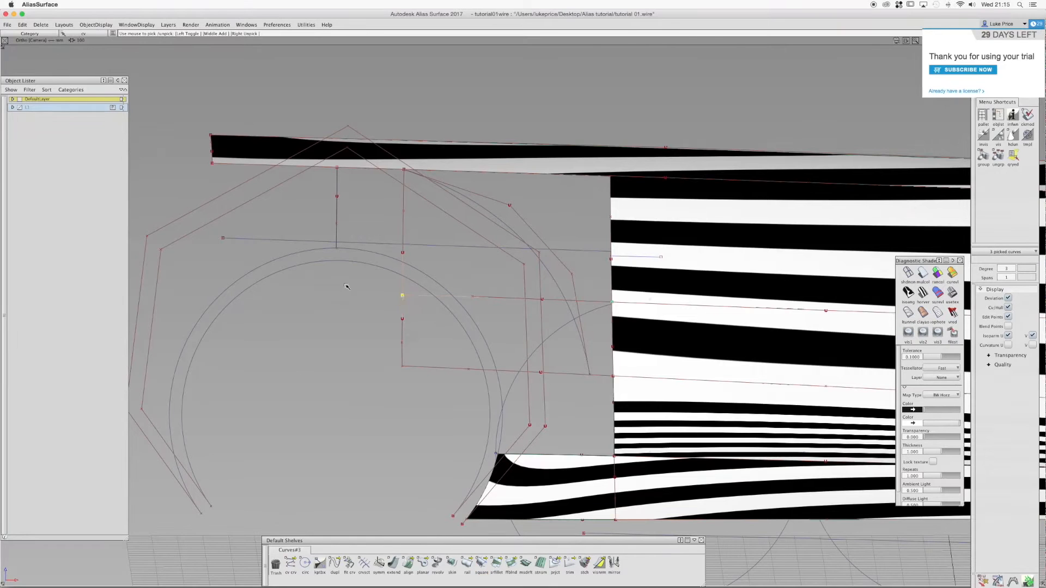
key(shift+alt)
click(25, 75)
alt+shift+middle_drag(206, 213, 500, 284)
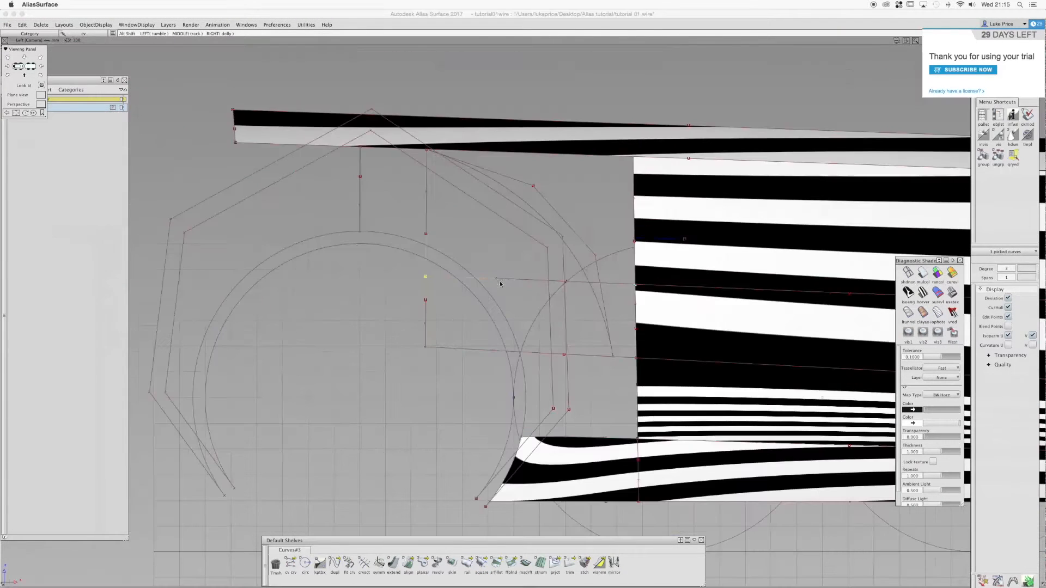
alt+shift+right_drag(358, 248, 318, 252)
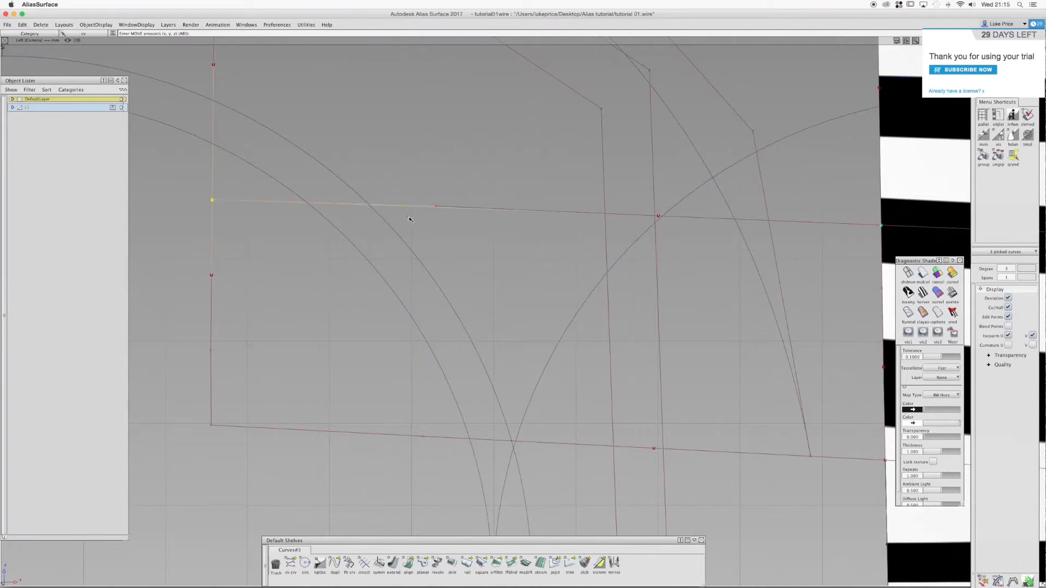
ctrl+shift+middle_drag(290, 266, 290, 250)
right_drag(290, 250, 290, 249)
Fine-tune the middle corner along Z so the horizontal wheel-arch curve runs in line with its neighbouring CVs
alt+shift+right_drag(285, 234, 345, 265)
alt+shift+right_drag(436, 291, 369, 304)
ctrl+shift+drag(362, 300, 364, 287)
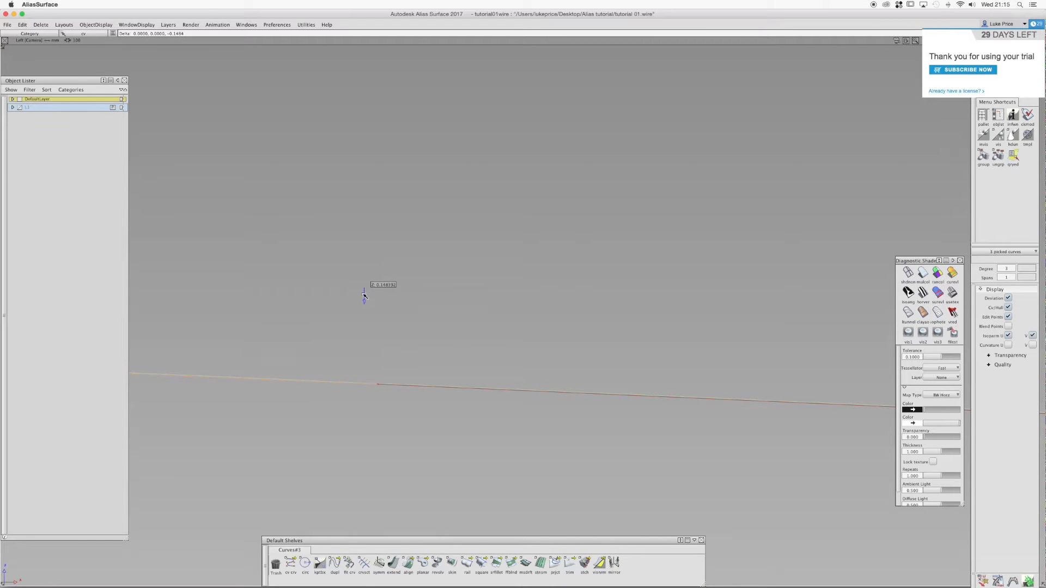
alt+shift+right_drag(479, 292, 327, 310)
click(460, 362)
alt+shift+right_drag(461, 362, 634, 343)
alt+shift+drag(634, 343, 375, 288)
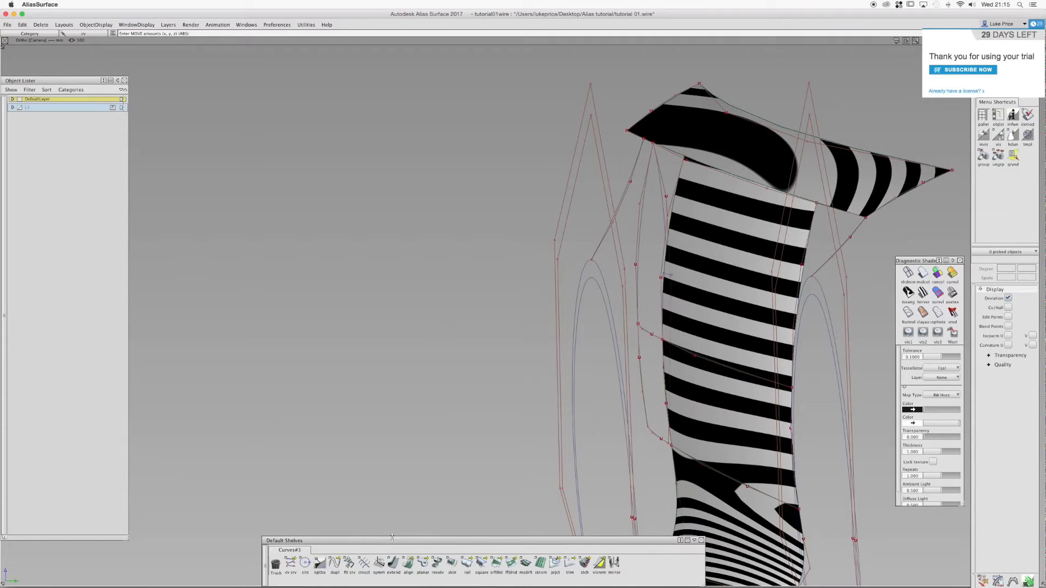
Build a Square surface between the upper wheel-arch end curve, the horizontal curve, the body-side panel's edge and the upper panel's edge
double_click(480, 564)
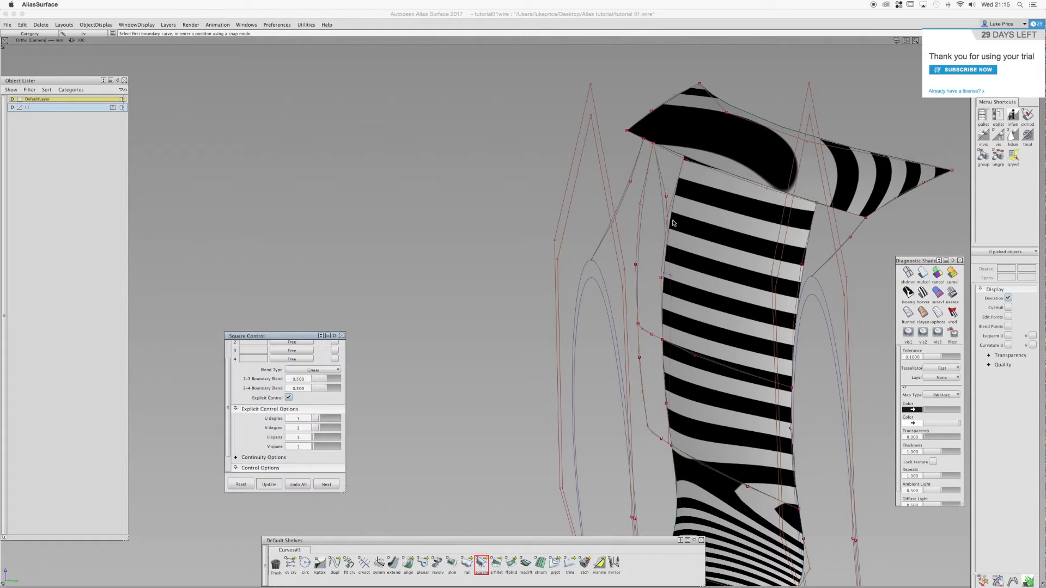
click(640, 280)
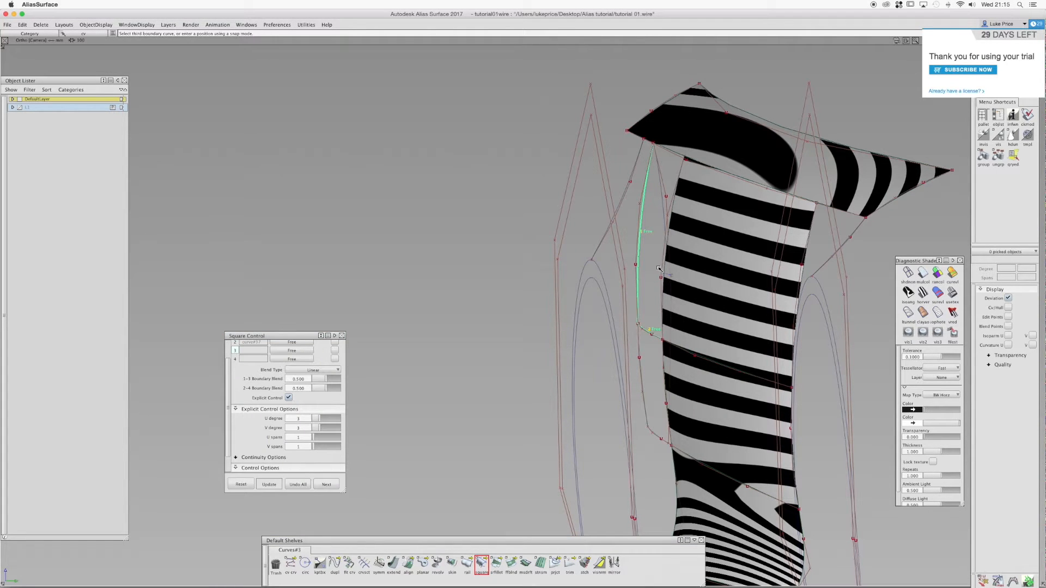
click(679, 183)
click(688, 188)
click(684, 157)
click(686, 160)
alt+shift+right_drag(686, 160, 560, 200)
alt+shift+drag(560, 200, 754, 245)
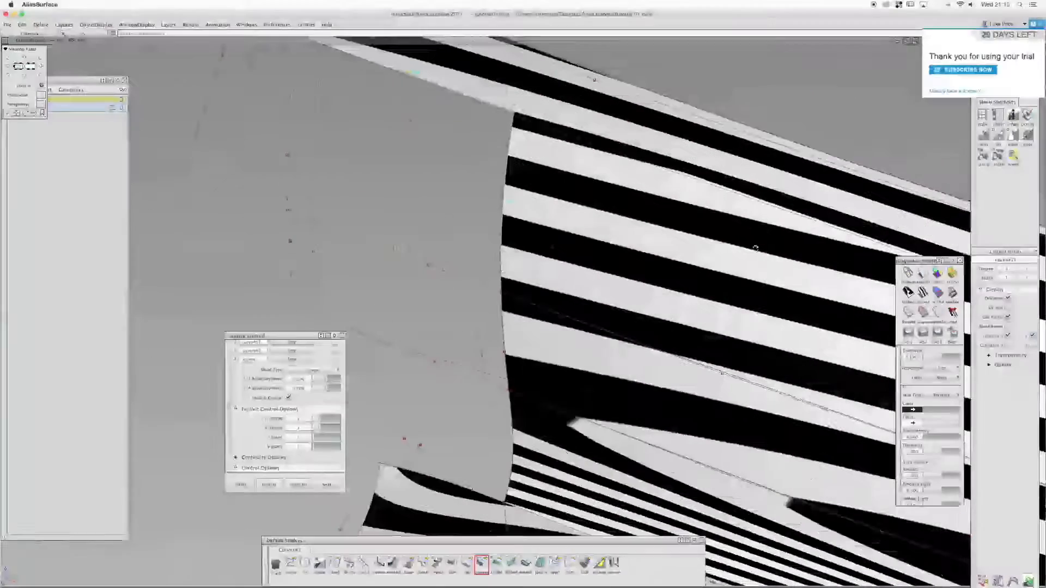
Apply zebra-stripe shading to the new patch and set its boundary with the body-side panel to G2 Curvature
click(926, 292)
alt+shift+drag(363, 218, 384, 277)
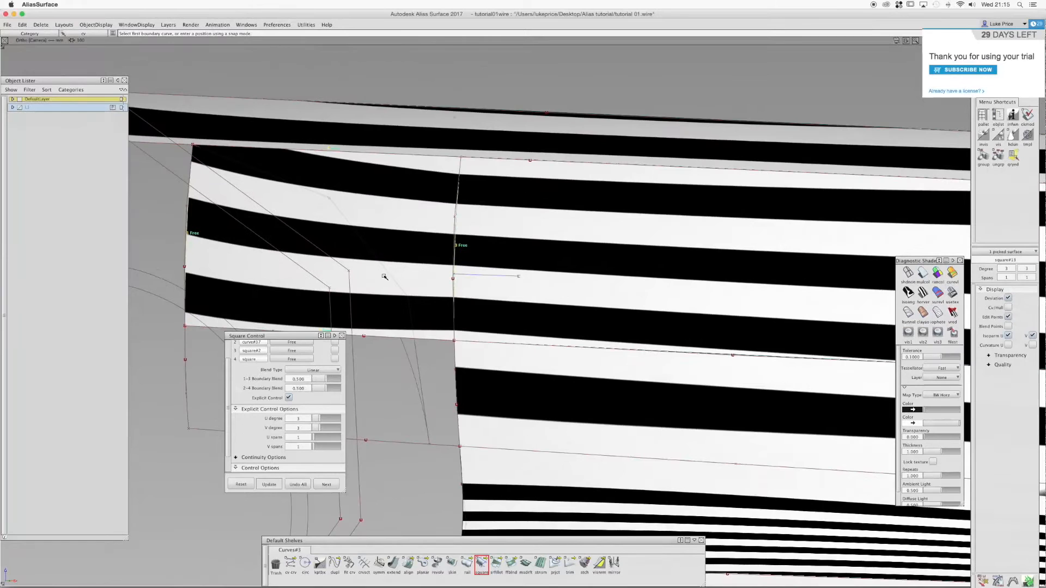
scroll(284, 371, up, 2)
click(285, 374)
click(301, 410)
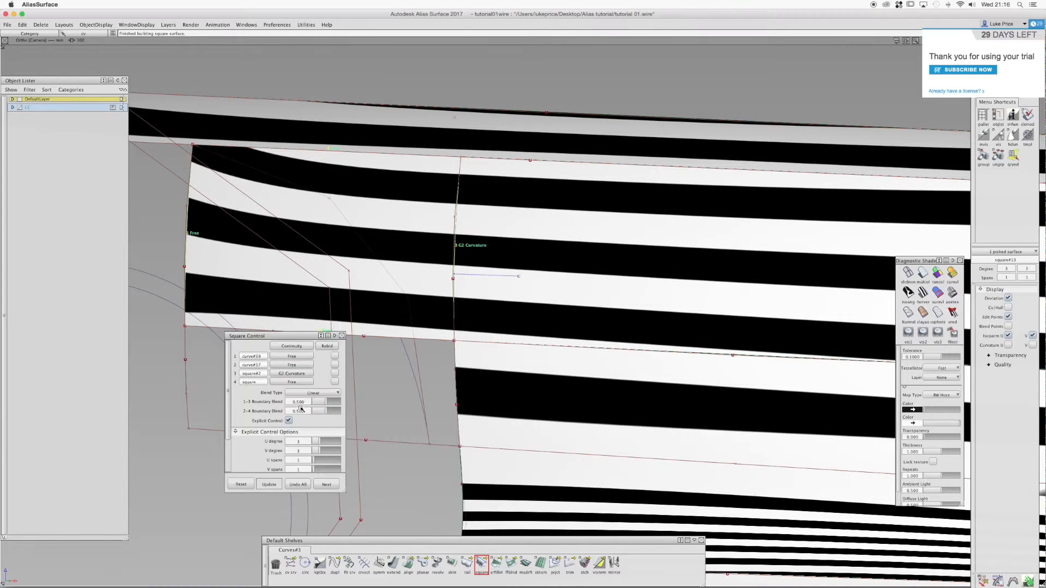
alt+shift+drag(294, 262, 258, 200)
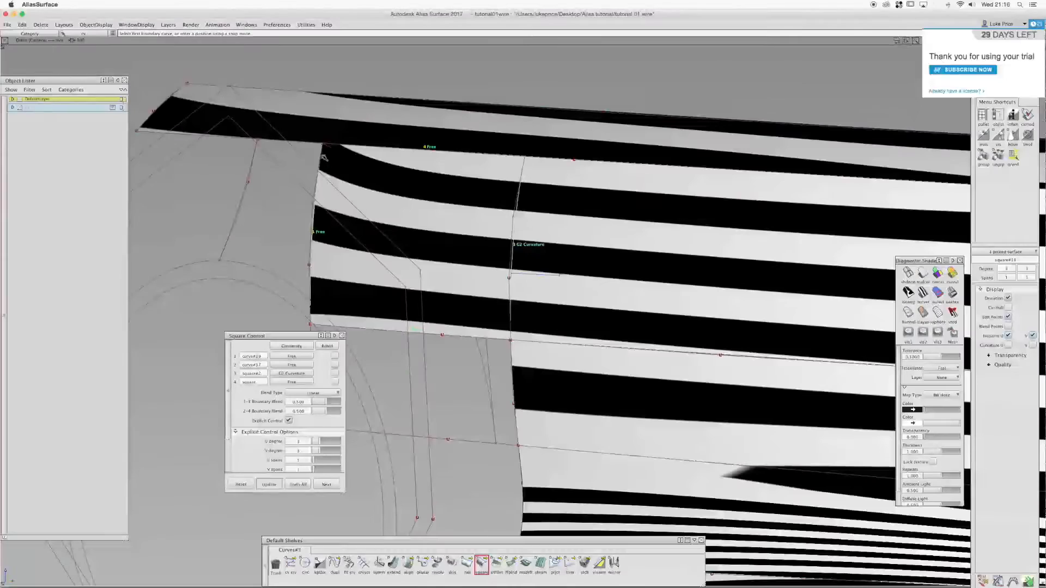
alt+shift+drag(385, 180, 648, 271)
In the front view, pick only the upper inner CV of the new patch's vertical end curve
click(626, 299)
click(652, 249)
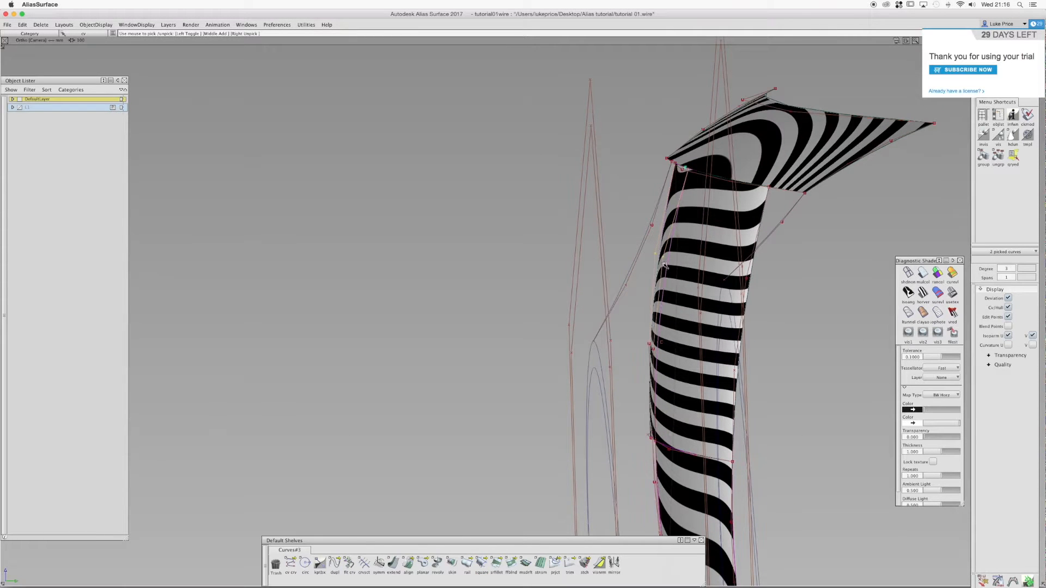
alt+shift+click(10, 68)
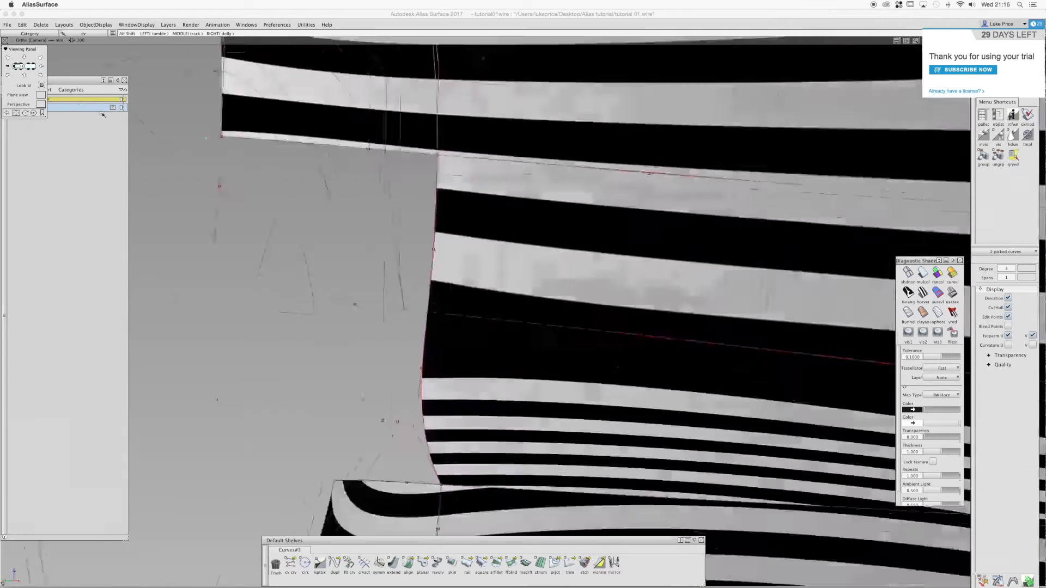
alt+shift+drag(640, 344, 545, 166)
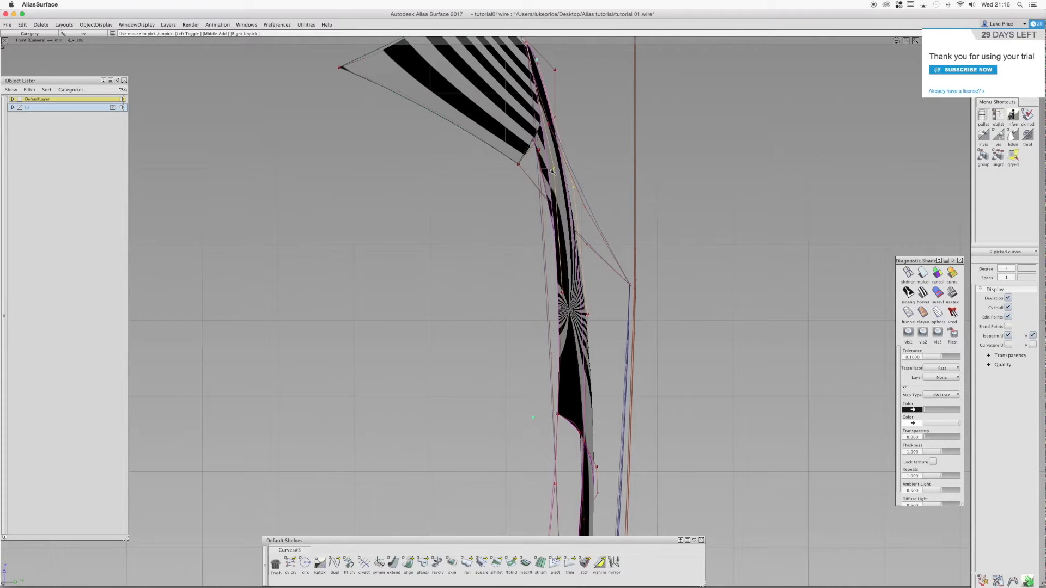
click(608, 198)
ctrl+shift+drag(563, 185, 430, 194)
click(574, 187)
click(413, 193)
click(419, 194)
In the left view, turn off diagnostic shading and set the end curve's upper inner CV level with the matching CV on the body-side panel's edge
alt+shift+drag(186, 147, 233, 145)
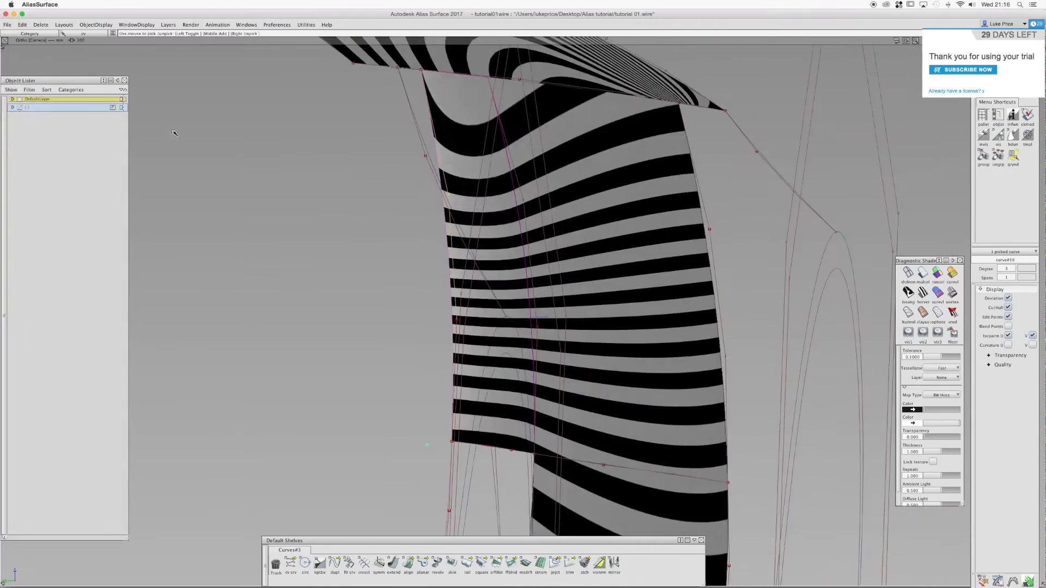
key(shift+alt)
click(25, 77)
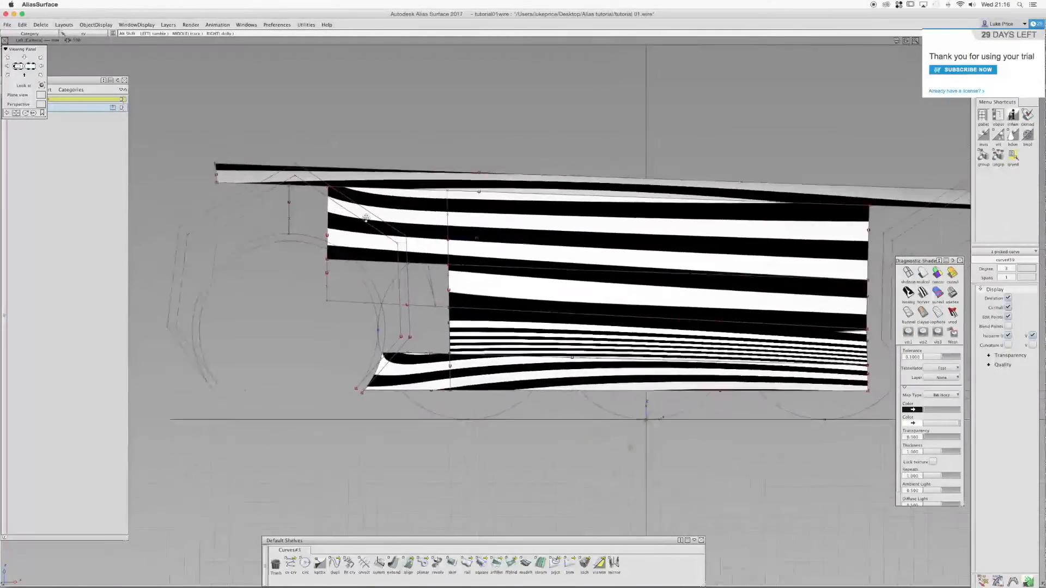
alt+shift+middle_drag(366, 218, 468, 240)
alt+shift+right_drag(468, 241, 475, 204)
alt+shift+middle_drag(475, 204, 467, 254)
key(shift+alt)
alt+shift+right_drag(450, 231, 406, 213)
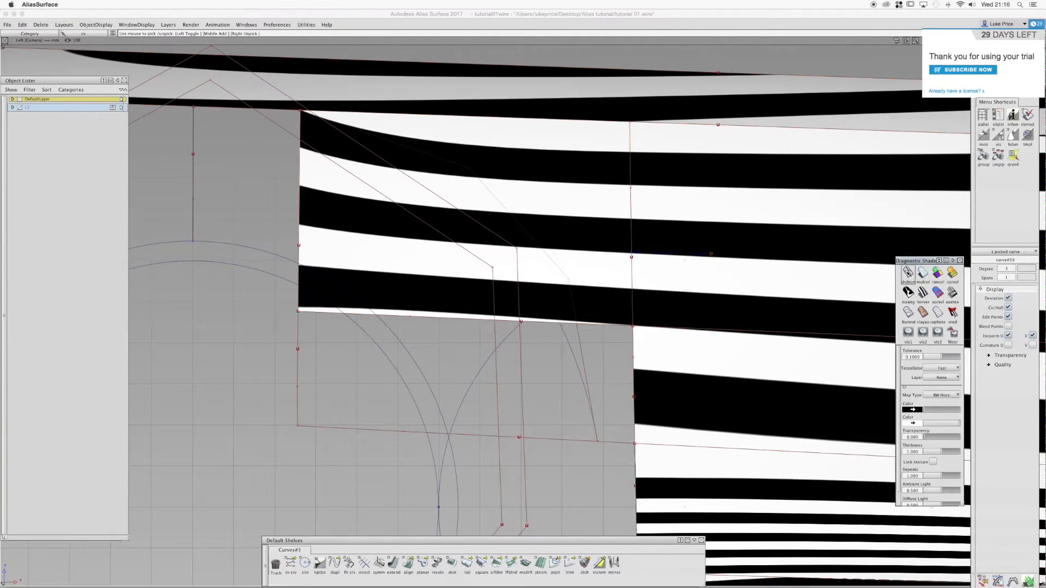
click(908, 273)
ctrl+shift+click(411, 197)
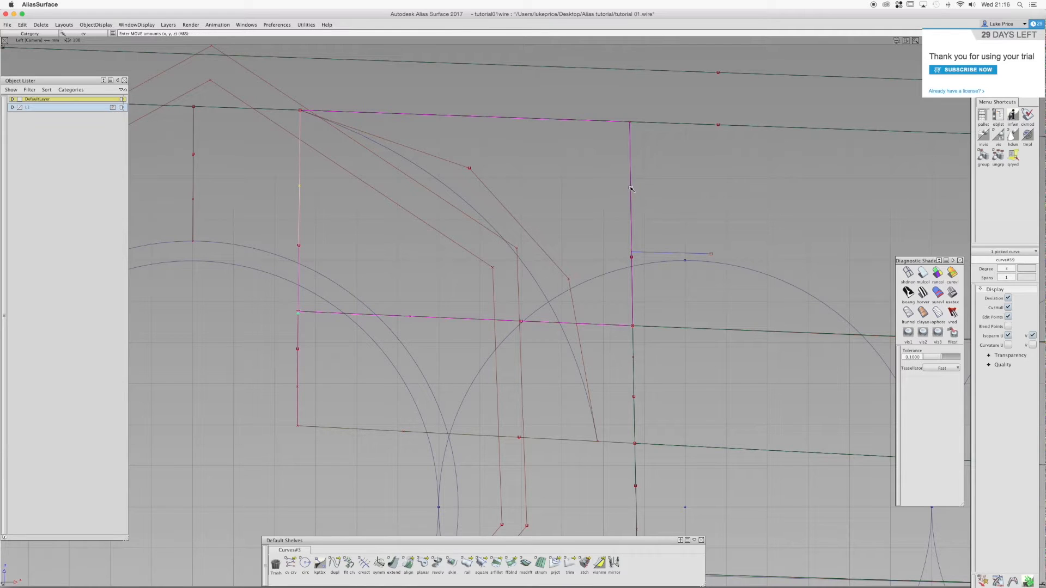
Reapply the zebra-stripe shading and fine-tune the end curve's upper inner CV along Z
alt+shift+drag(598, 179, 914, 262)
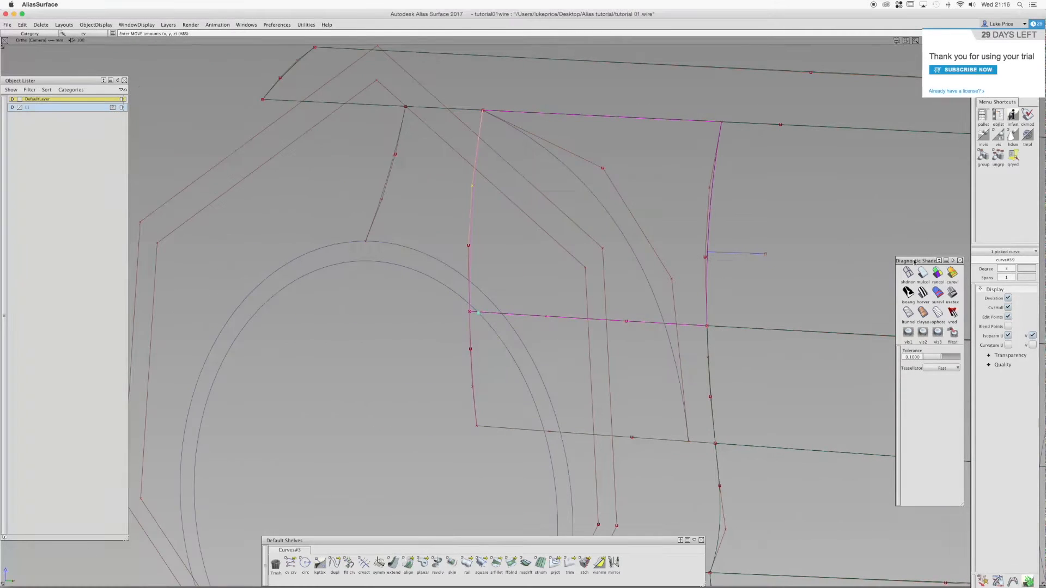
click(924, 292)
mouse_move(694, 196)
alt+shift+mouse_down()
mouse_move(564, 185)
mouse_move(516, 162)
mouse_move(515, 171)
alt+shift+mouse_up()
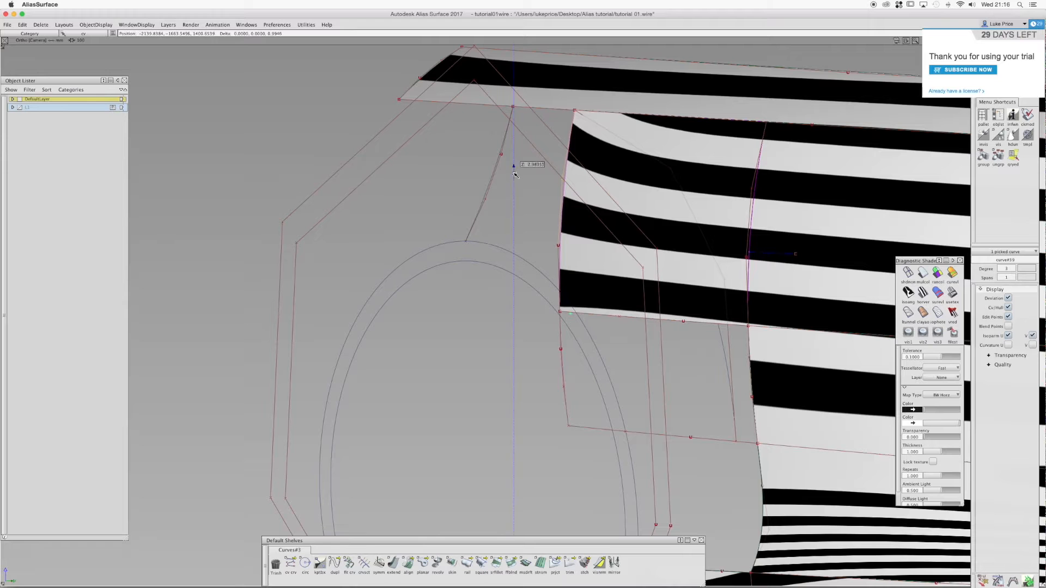
mouse_move(516, 177)
mouse_down()
mouse_move(523, 166)
mouse_move(638, 170)
mouse_move(530, 181)
mouse_move(688, 140)
mouse_move(654, 141)
mouse_move(684, 149)
mouse_up()
Adjust the end curve's upper inner CV along Y to even out the zebra stripes on the patch
alt+shift+middle_drag(685, 149, 668, 239)
alt+shift+drag(629, 212, 543, 229)
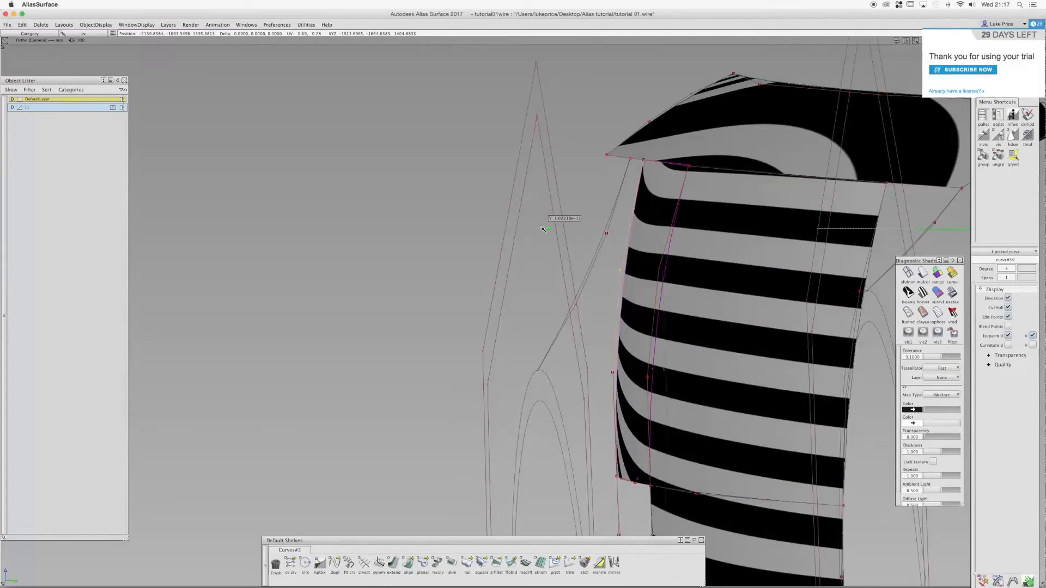
alt+shift+drag(541, 229, 636, 252)
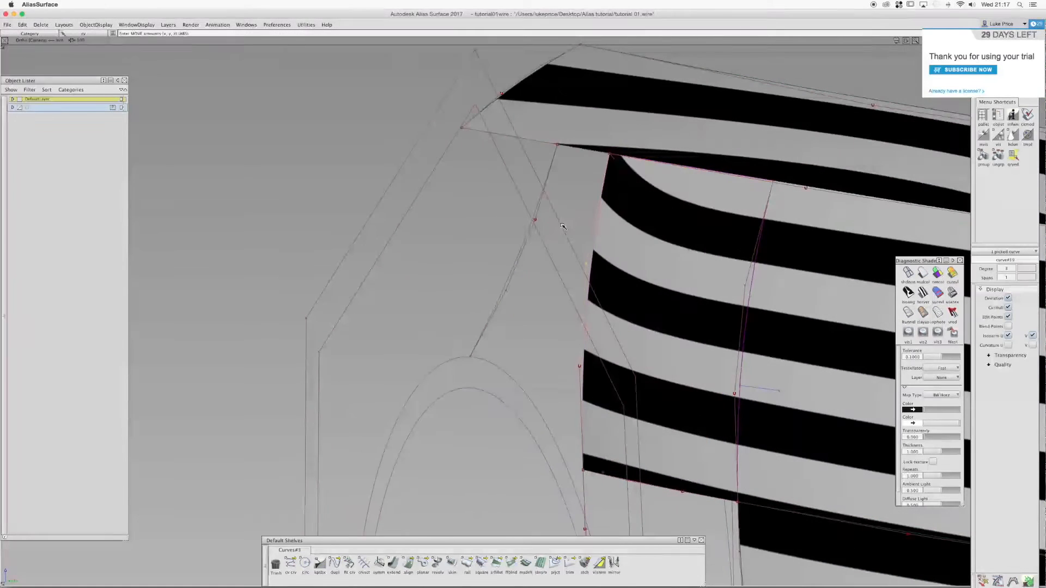
middle_drag(559, 225, 564, 223)
alt+shift+drag(626, 218, 572, 271)
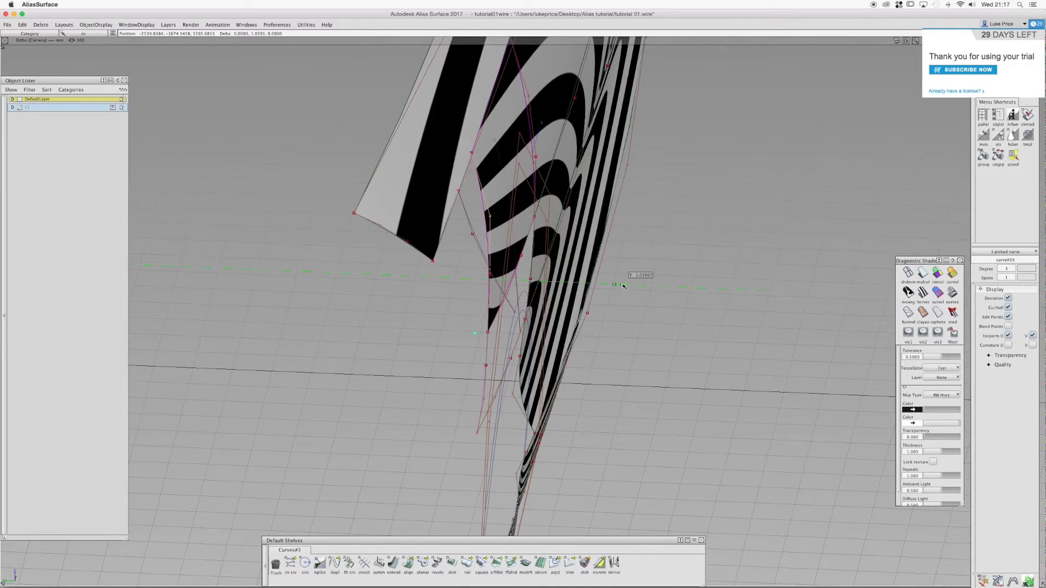
Pick the end curve's lower inner CV and shift it along Y to smooth the stripe flow
click(491, 275)
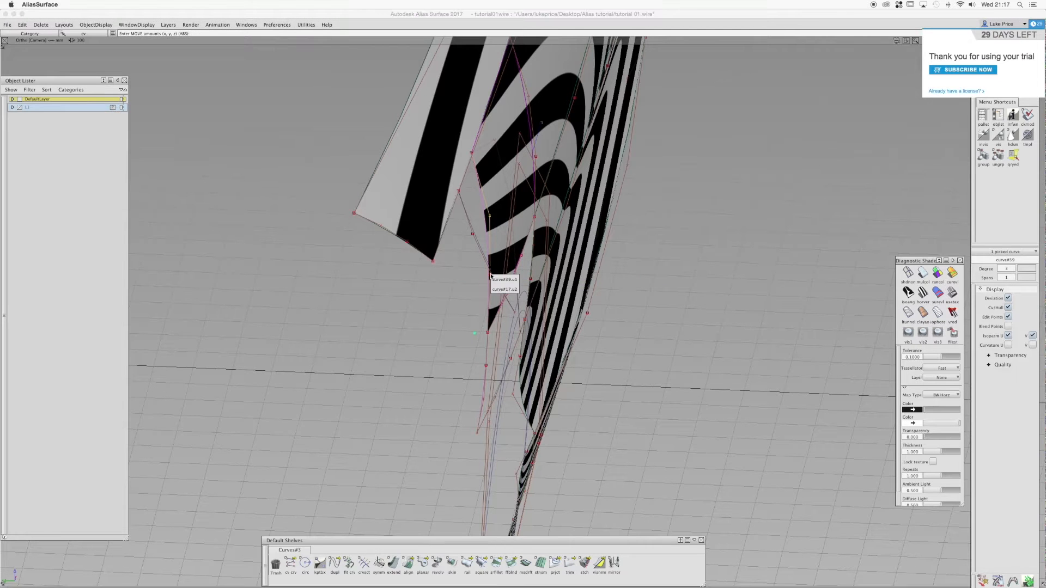
click(497, 281)
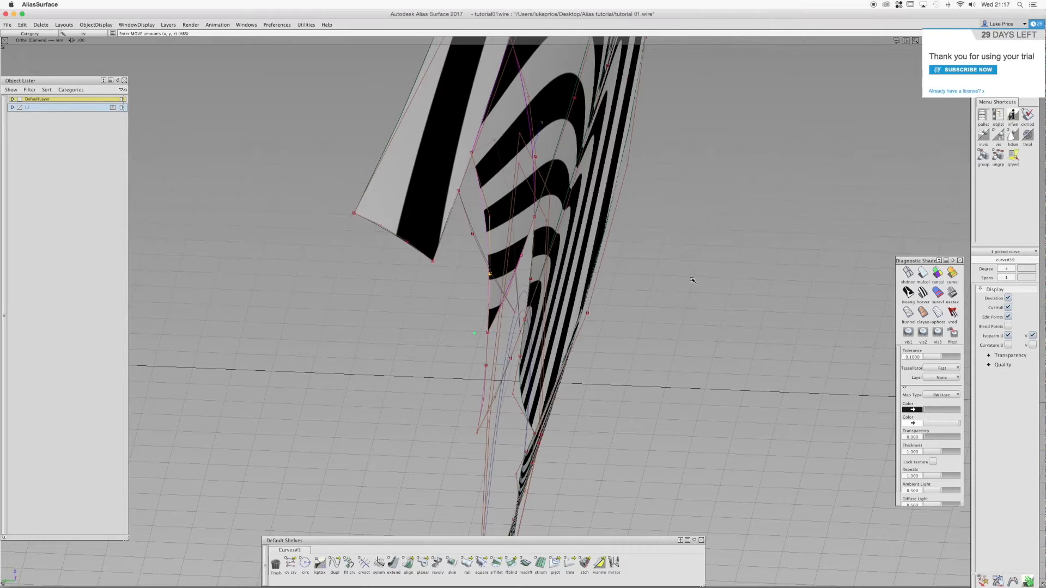
drag(694, 281, 578, 235)
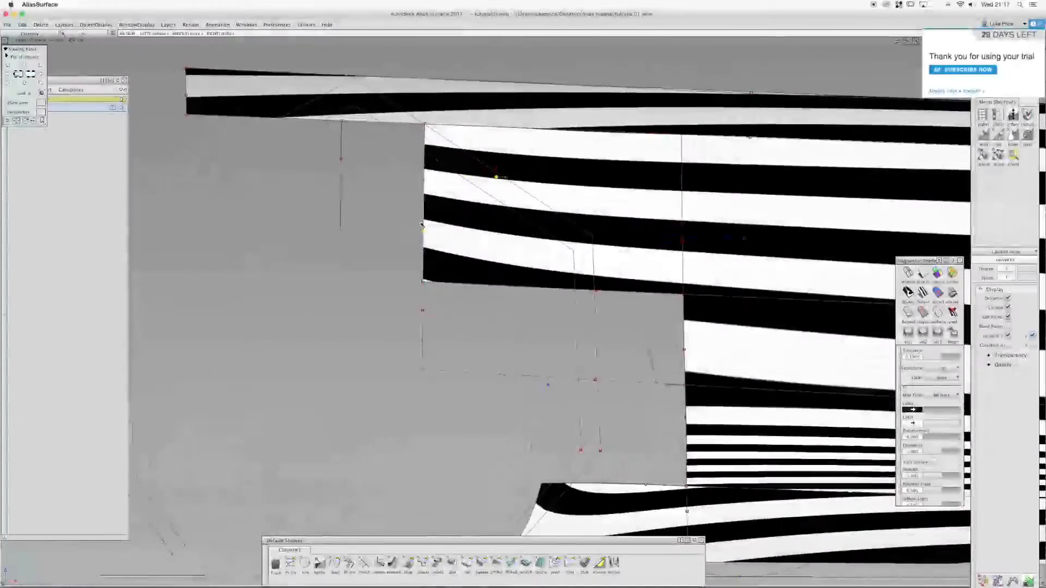
alt+shift+drag(426, 153, 350, 172)
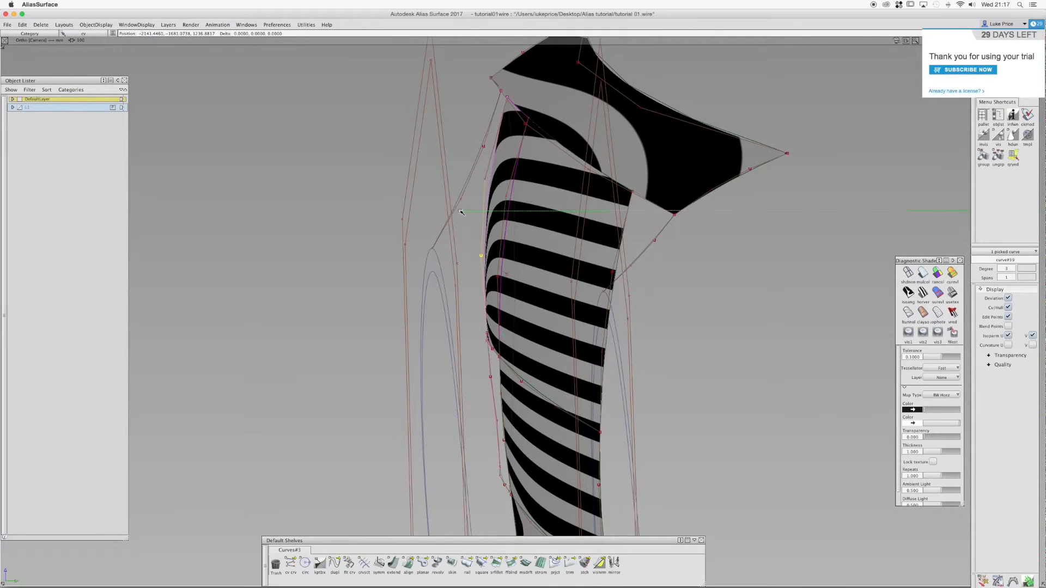
alt+shift+drag(459, 212, 458, 209)
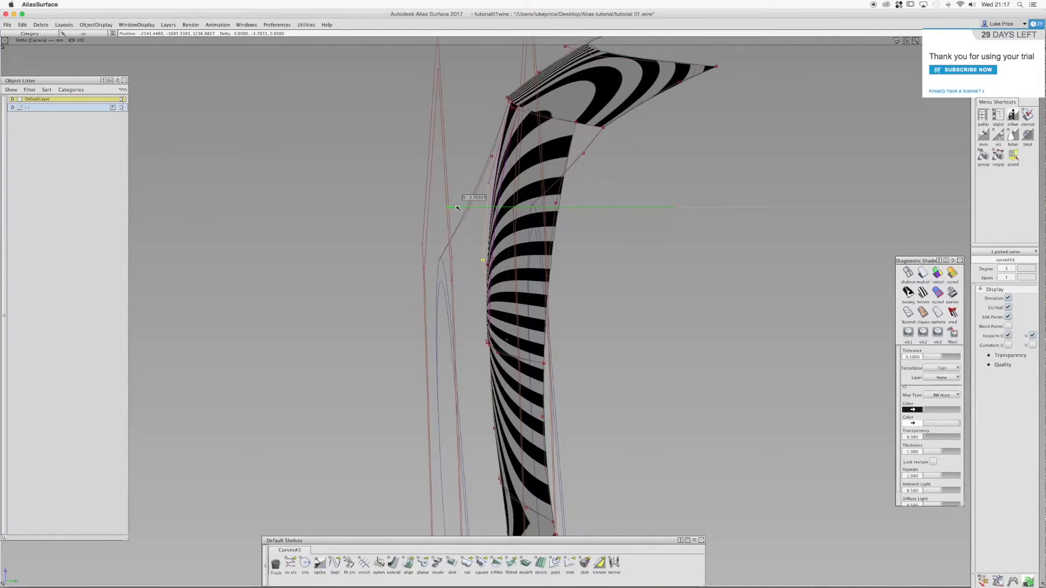
alt+shift+right_drag(458, 207, 430, 195)
middle_drag(384, 194, 386, 193)
Pick the corner CV shared by the three wheel-arch curves and fine-tune its position against the zebra stripes
alt+shift+drag(514, 186, 318, 155)
alt+shift+right_drag(318, 155, 583, 187)
alt+shift+drag(584, 187, 415, 239)
alt+shift+right_drag(371, 253, 488, 263)
alt+shift+drag(488, 264, 469, 299)
ctrl+shift+drag(398, 325, 335, 315)
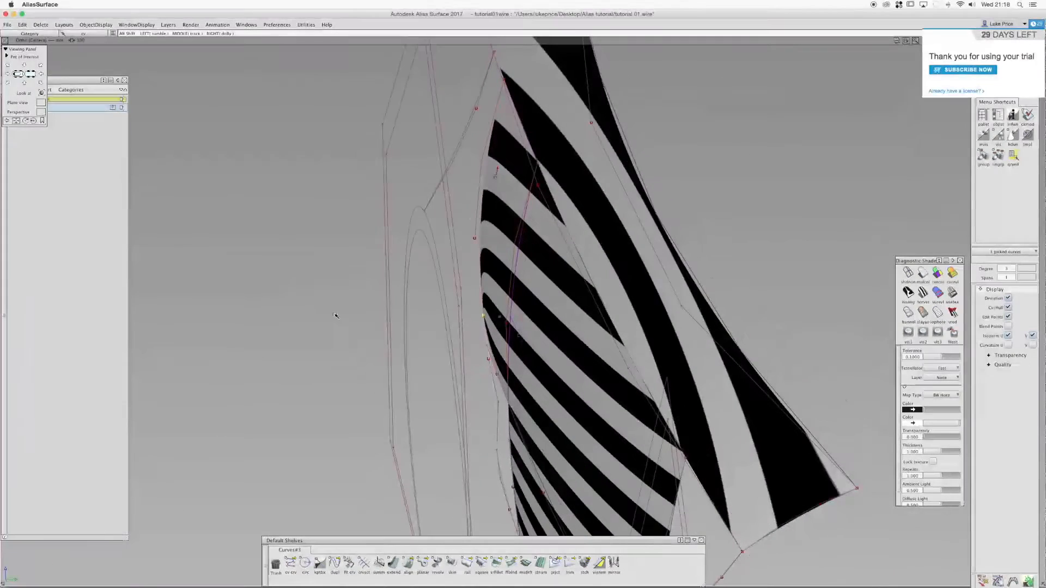
alt+shift+drag(435, 335, 423, 342)
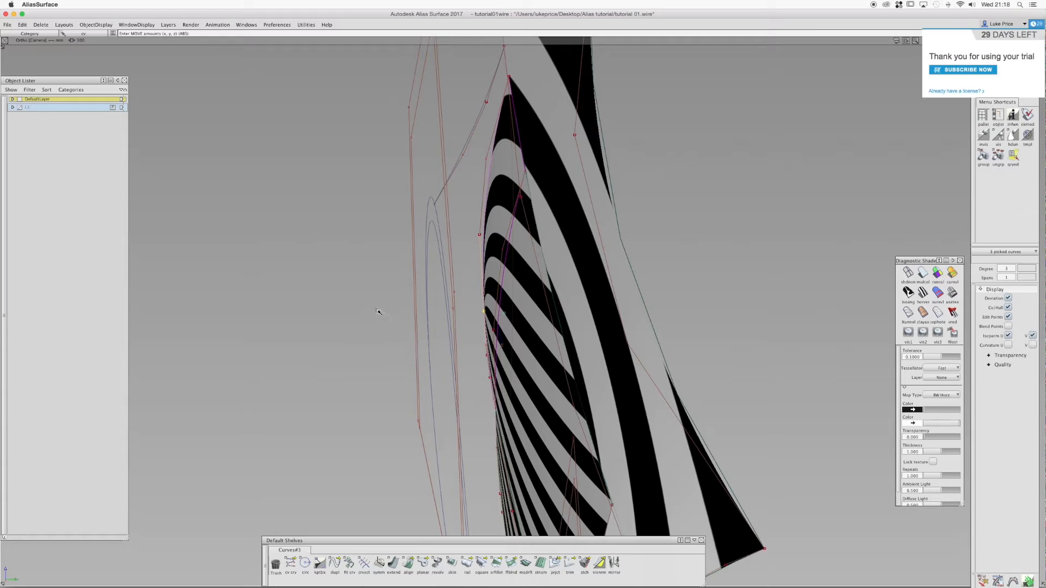
alt+shift+drag(384, 311, 492, 190)
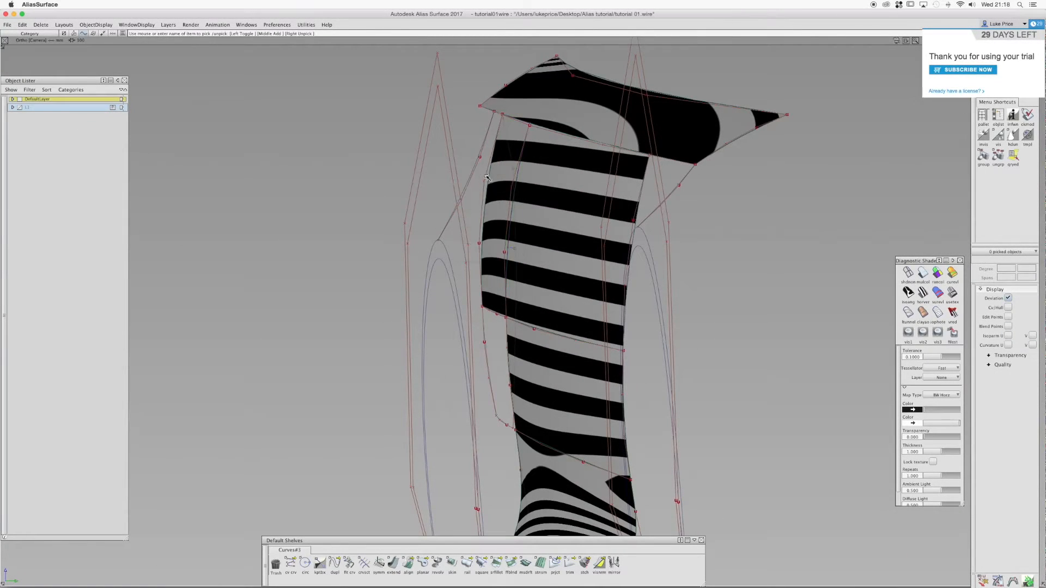
Pick the vertical curves at the patch's two ends and examine the stripe flow across the body side from several angles
click(515, 187)
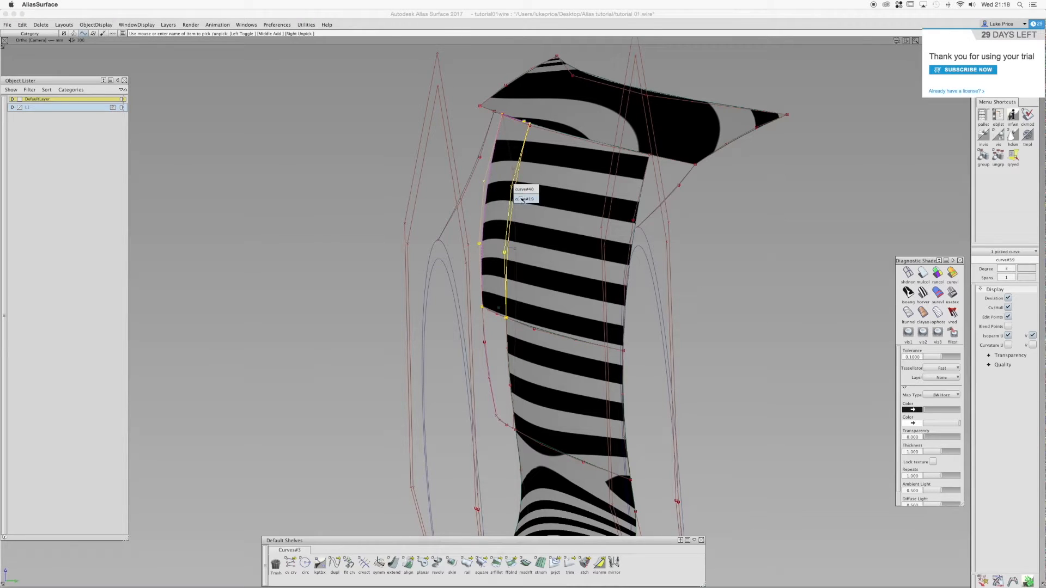
click(522, 199)
alt+shift+drag(522, 200, 591, 202)
alt+shift+drag(654, 224, 555, 331)
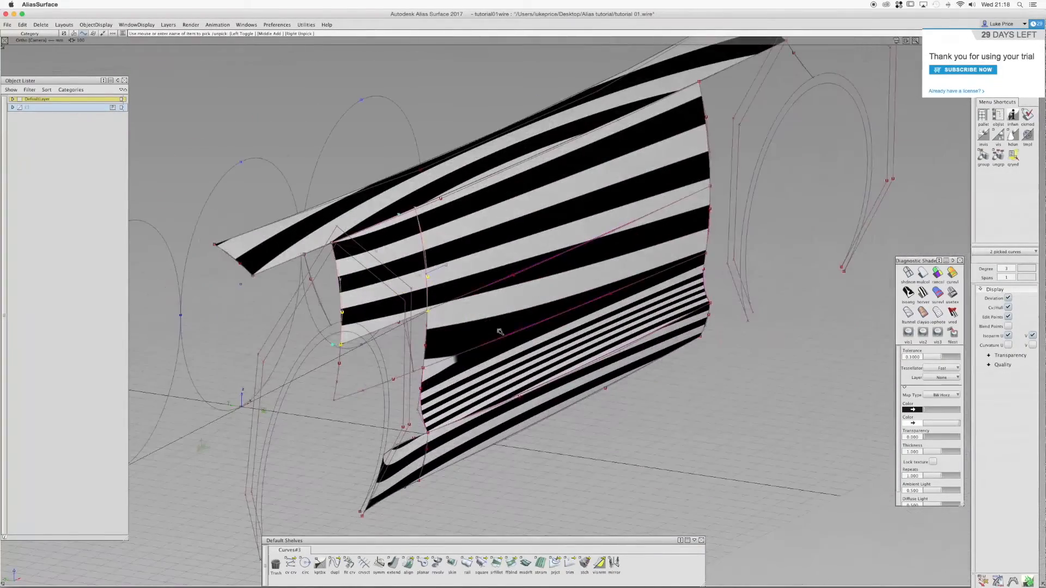
ctrl+shift+drag(484, 329, 484, 312)
alt+shift+drag(369, 305, 489, 233)
alt+shift+right_drag(479, 246, 462, 274)
alt+shift+drag(462, 275, 358, 291)
alt+shift+right_drag(500, 276, 528, 297)
alt+shift+drag(528, 297, 416, 303)
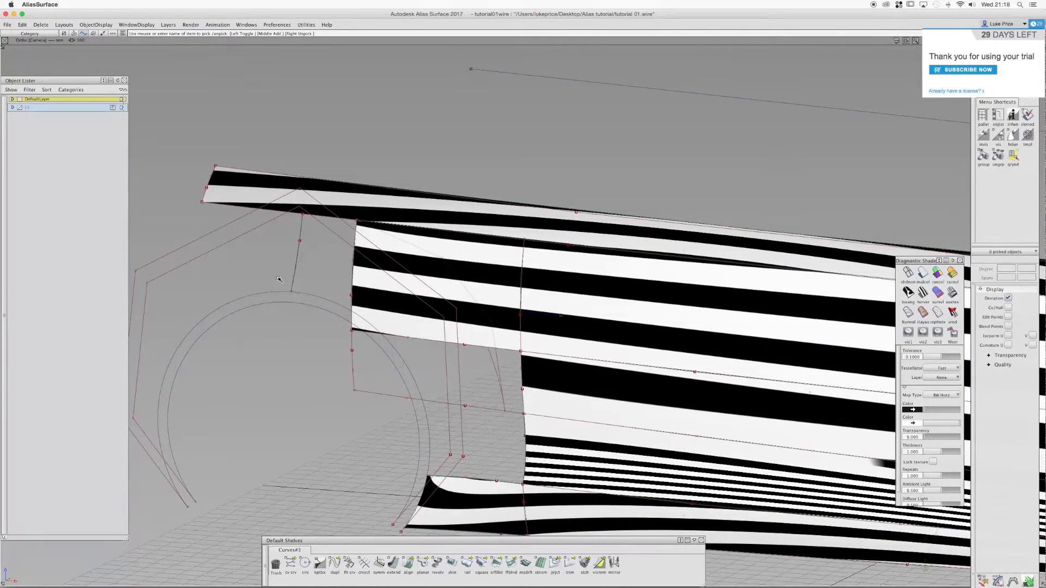
alt+shift+drag(304, 275, 482, 290)
Pick the patch's vertical end curve, set its pivot at the upper end, and move it to the upper panel's end corner
ctrl+shift+click(471, 289)
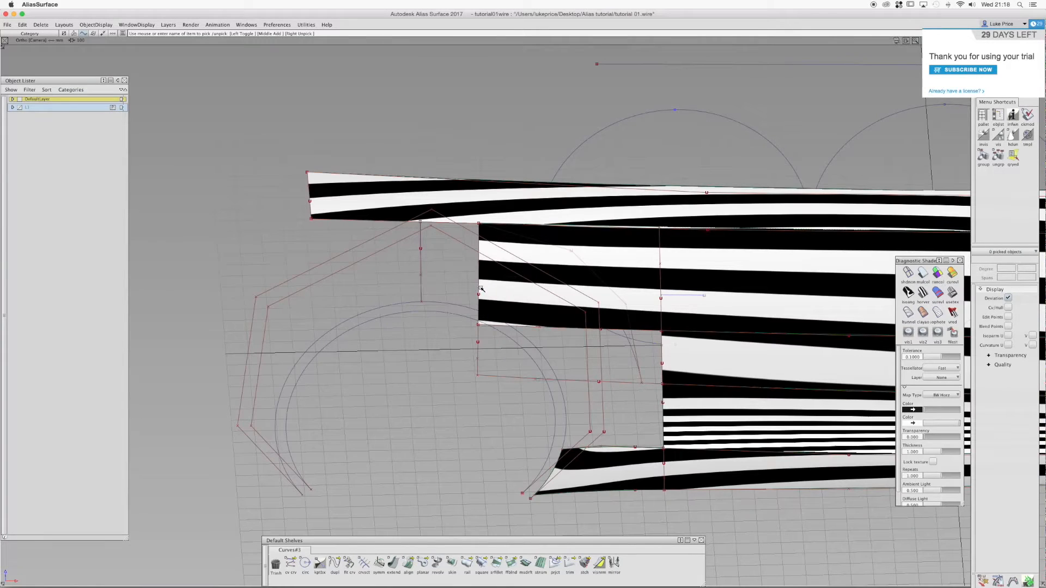
click(479, 277)
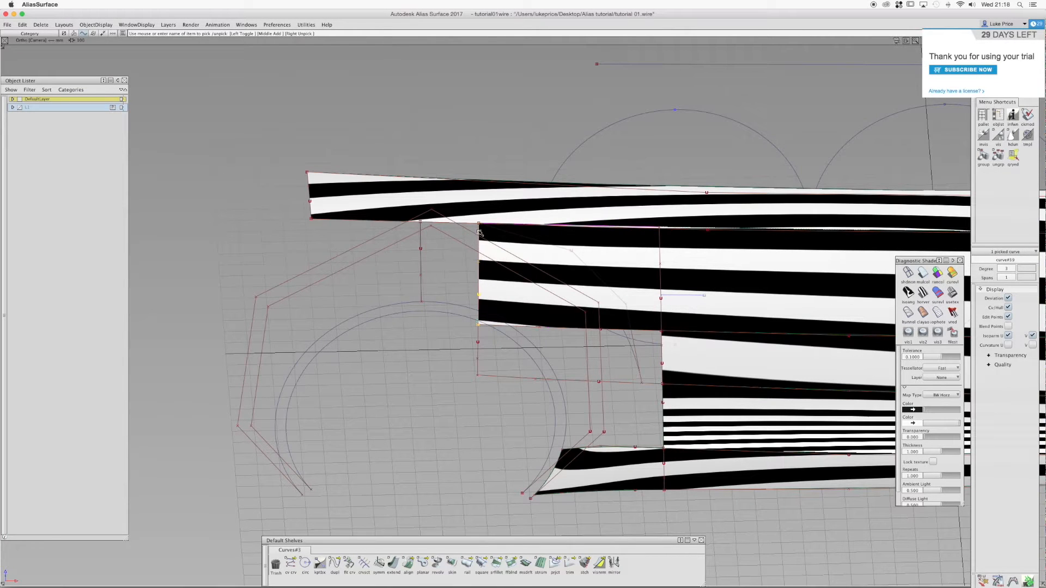
ctrl+shift+middle_click(461, 241)
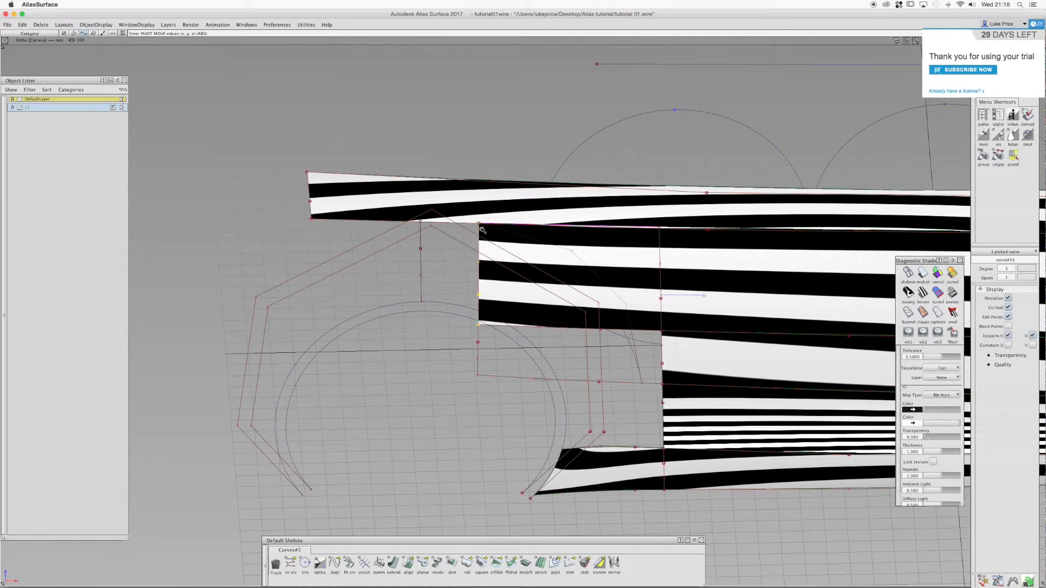
alt+shift+drag(452, 234, 391, 232)
ctrl+shift+middle_drag(392, 232, 391, 215)
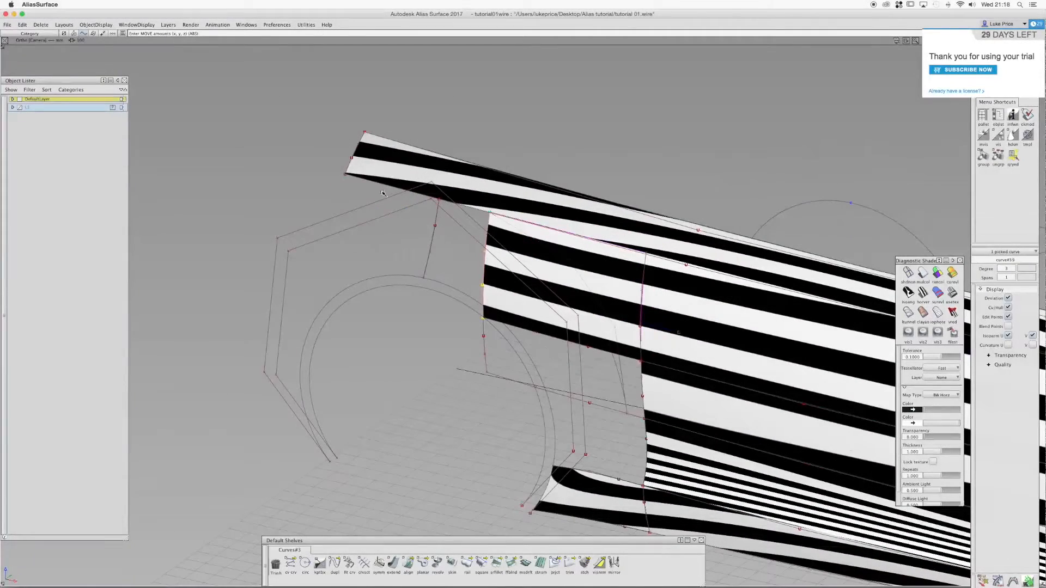
drag(383, 186, 346, 179)
Pick the free ends of the remaining wheel-arch curves and snap them to the relocated end curve's lower end
ctrl+shift+drag(453, 271, 452, 276)
ctrl+shift+drag(488, 326, 348, 255)
click(485, 317)
ctrl+click(350, 273)
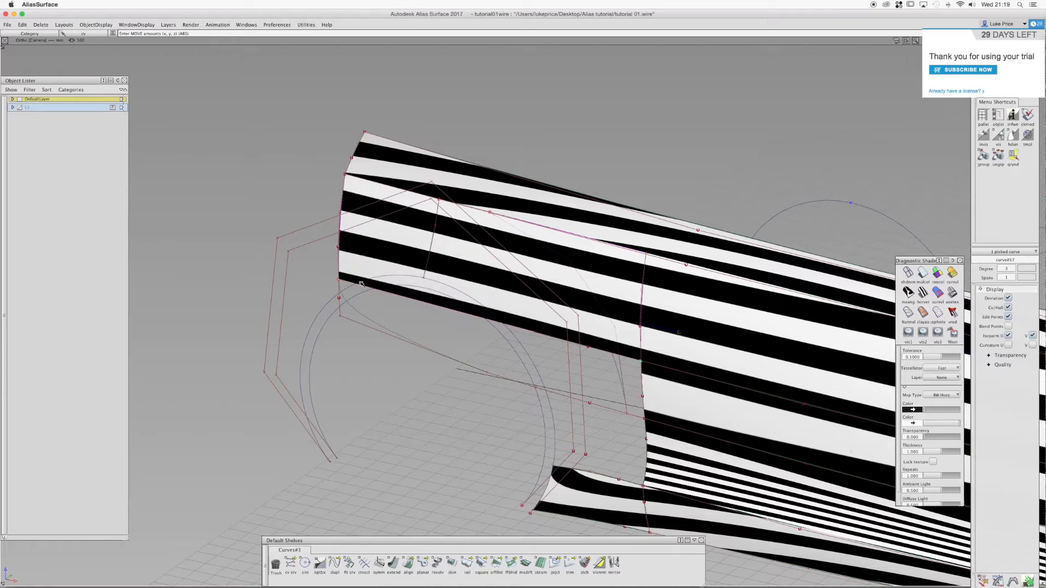
Pick the CV on the body-side patch's lower edge above the wheel arch and fine-tune it against the zebra stripes
ctrl+shift+drag(407, 321, 594, 300)
click(600, 300)
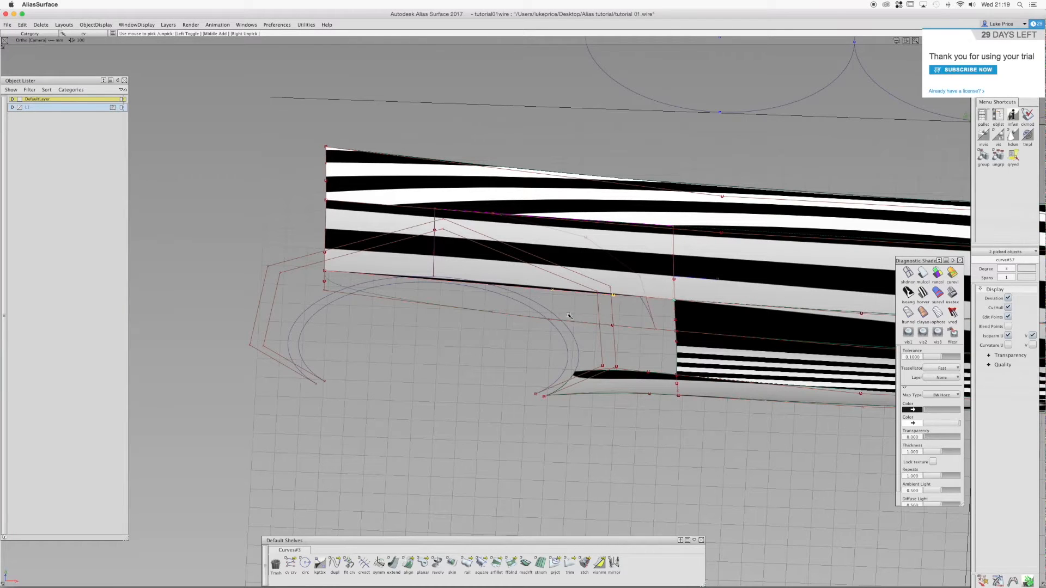
mouse_move(570, 314)
mouse_down()
mouse_move(526, 295)
mouse_move(554, 304)
mouse_move(574, 295)
mouse_move(554, 305)
mouse_up()
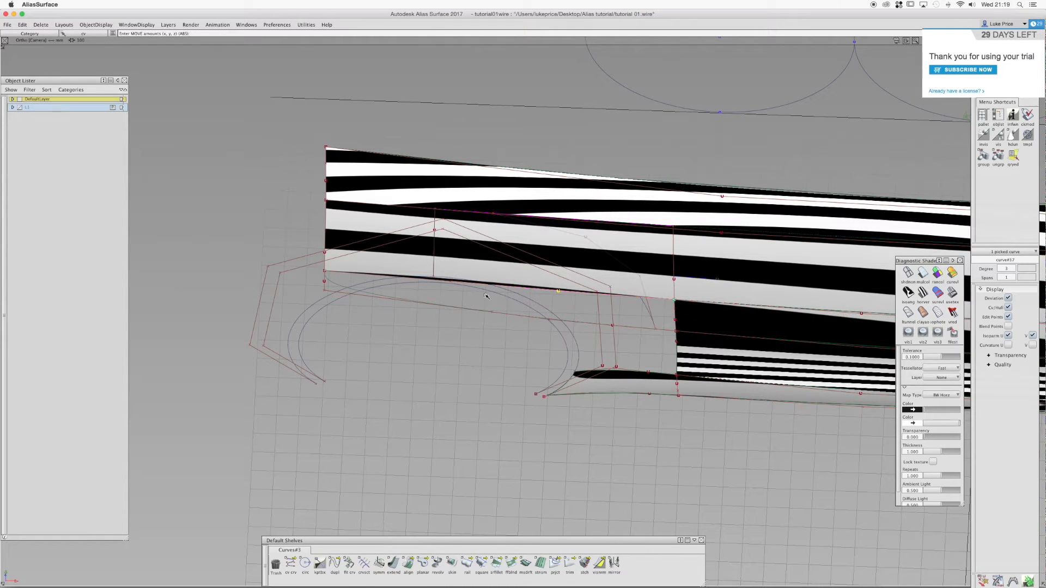
ctrl+shift+drag(376, 298, 376, 333)
alt+shift+drag(512, 237, 489, 255)
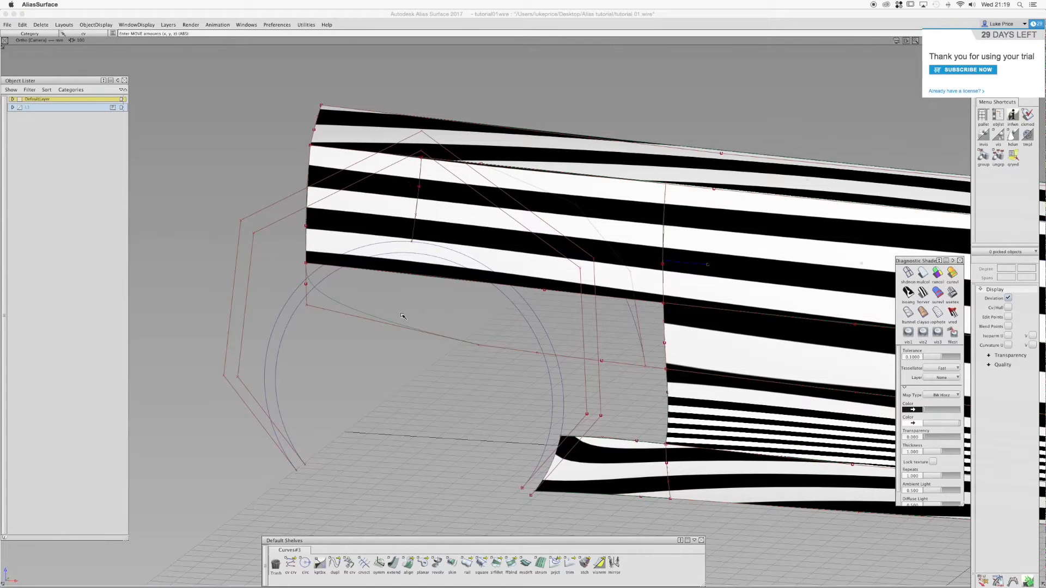
Pick the corner CVs where the vertical end curve meets the lower wheel-arch curve, plus the lower curve's neighbouring CV
ctrl+shift+drag(457, 344, 518, 328)
drag(498, 327, 466, 357)
alt+shift+drag(550, 365, 513, 377)
ctrl+shift+right_drag(514, 377, 507, 387)
drag(523, 380, 482, 361)
click(552, 346)
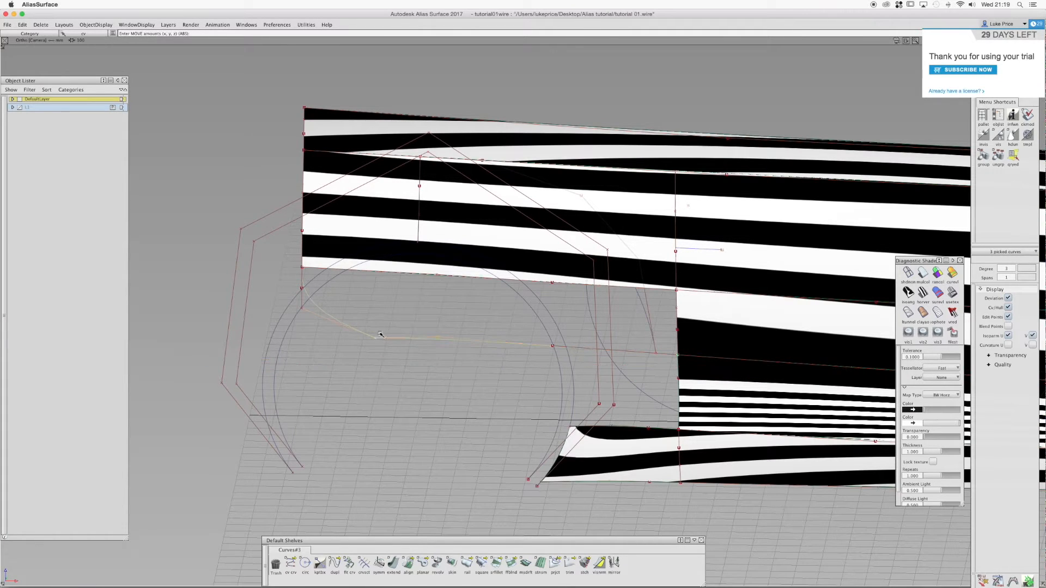
click(438, 337)
drag(466, 319, 396, 310)
Adjust the height of the picked corner CVs in the side view so the lower curve continues the body line
key(alt+shift)
click(24, 83)
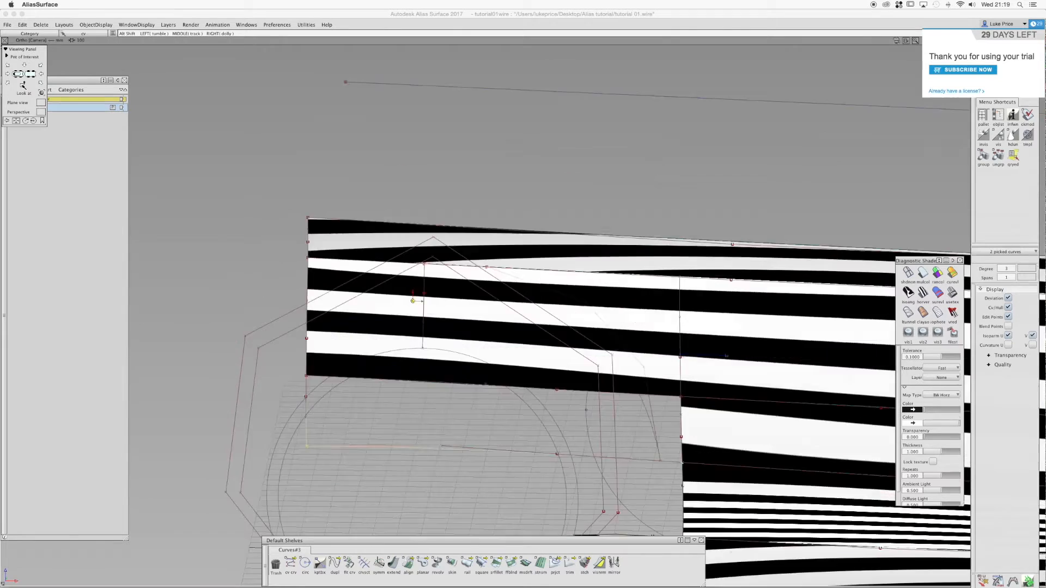
alt+shift+middle_drag(523, 444, 520, 364)
mouse_move(463, 384)
ctrl+shift+mouse_down()
mouse_move(463, 363)
mouse_move(473, 383)
ctrl+shift+mouse_up()
drag(426, 371, 408, 389)
ctrl+shift+middle_drag(387, 401, 388, 417)
right_drag(442, 428, 442, 425)
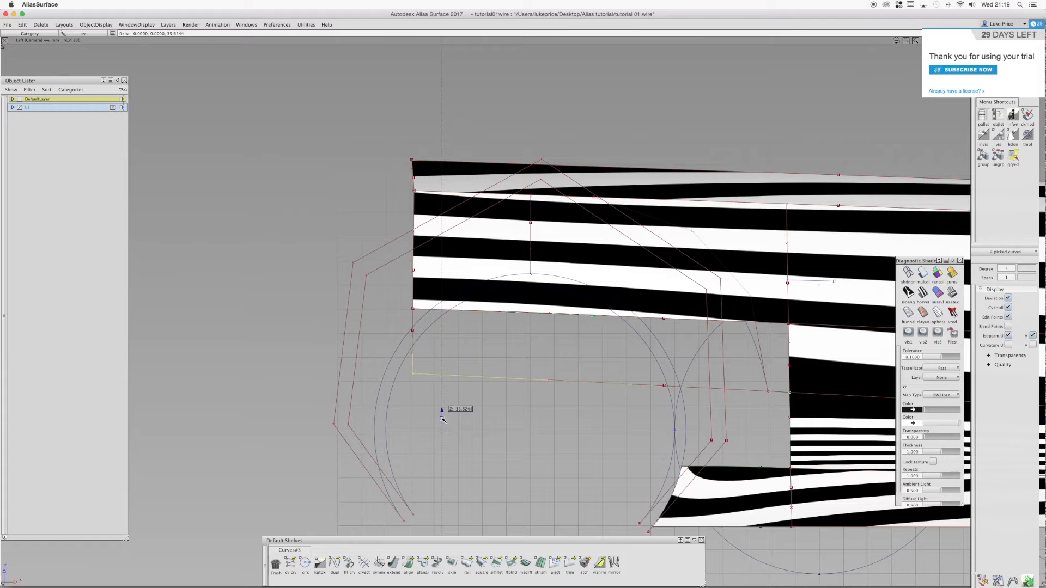
right_drag(442, 419, 442, 419)
alt+shift+middle_drag(520, 349, 510, 350)
ctrl+shift+drag(459, 358, 465, 325)
Examine the zebra stripes and the curves around the wheel arch from several angles
key(alt+shift)
mouse_move(593, 294)
alt+shift+mouse_down()
mouse_move(479, 289)
mouse_move(600, 291)
alt+shift+mouse_up()
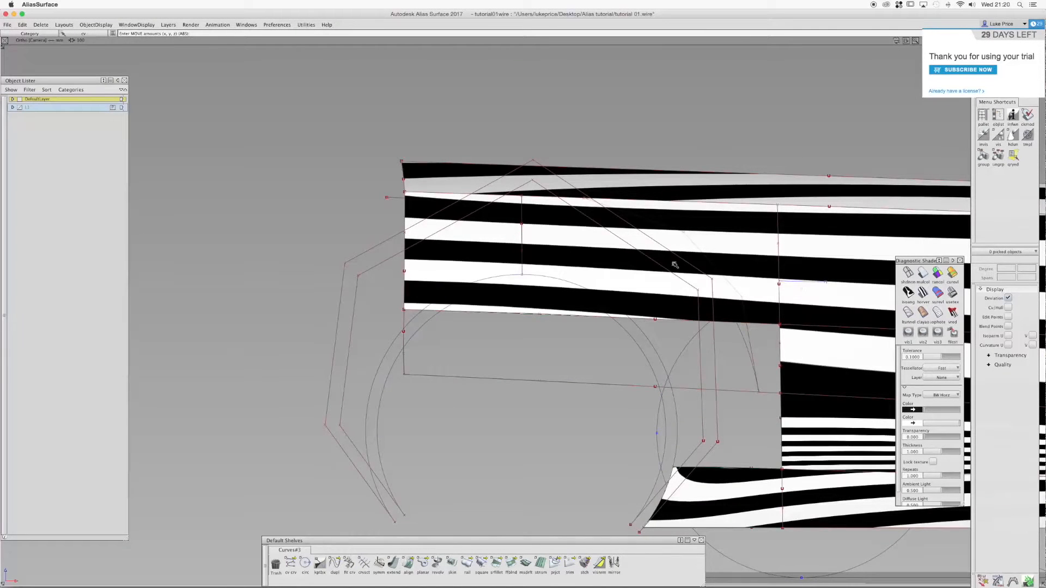
alt+shift+right_drag(809, 336, 636, 298)
alt+shift+right_drag(561, 258, 673, 381)
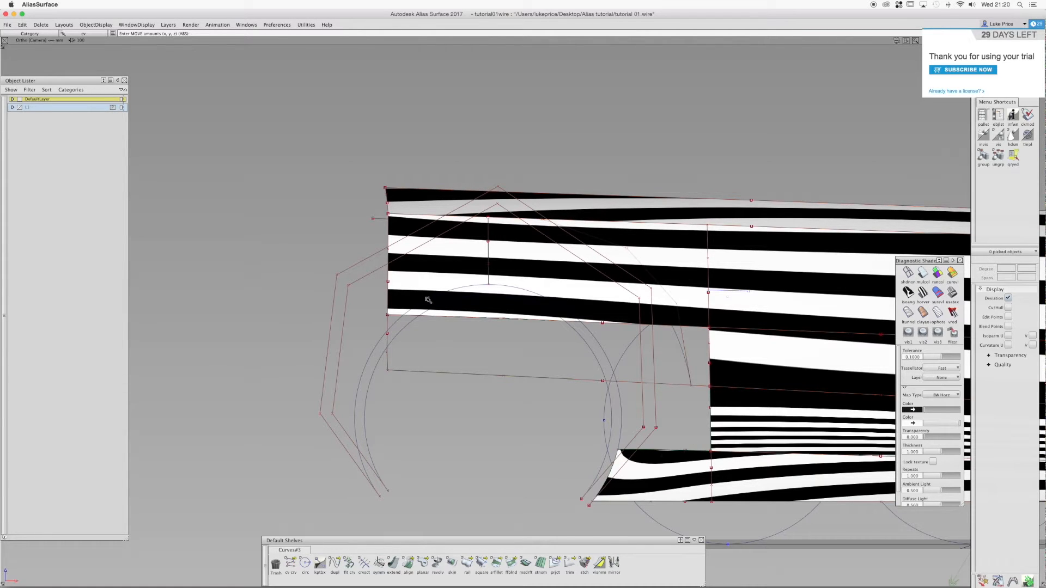
ctrl+shift+drag(514, 297, 513, 280)
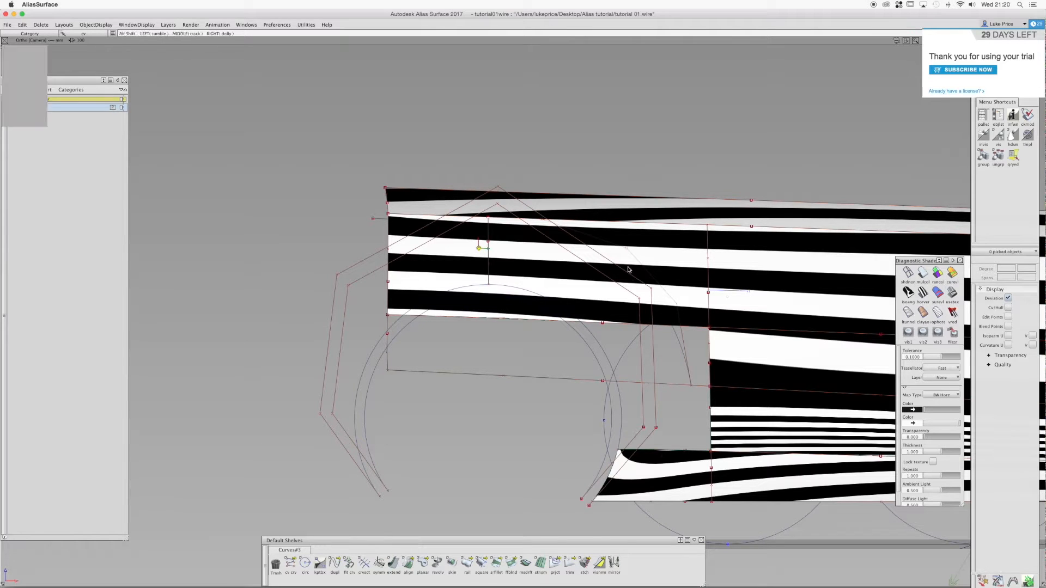
alt+shift+drag(659, 264, 354, 311)
alt+shift+right_drag(354, 311, 558, 295)
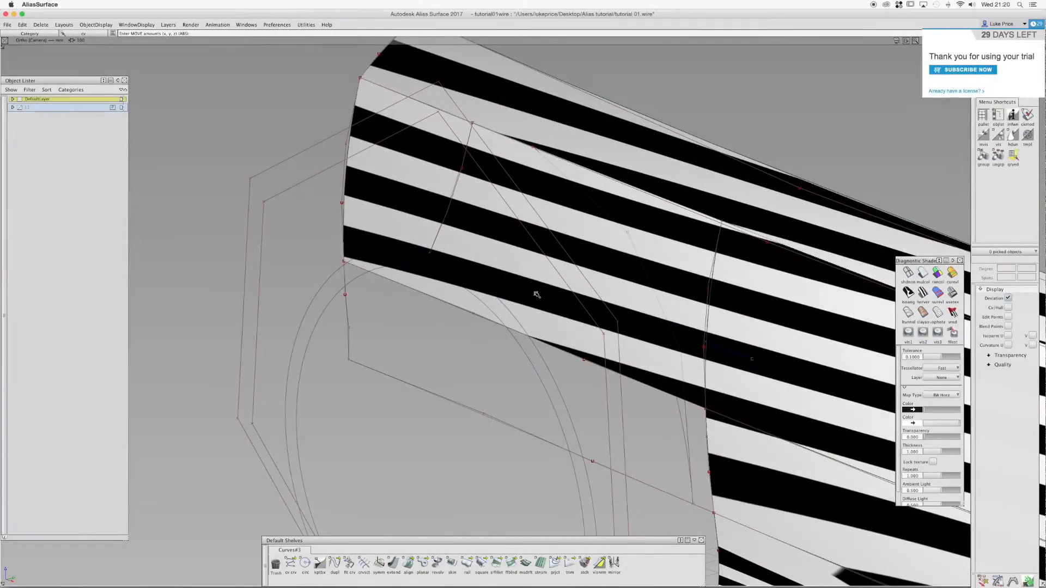
alt+shift+drag(537, 294, 752, 299)
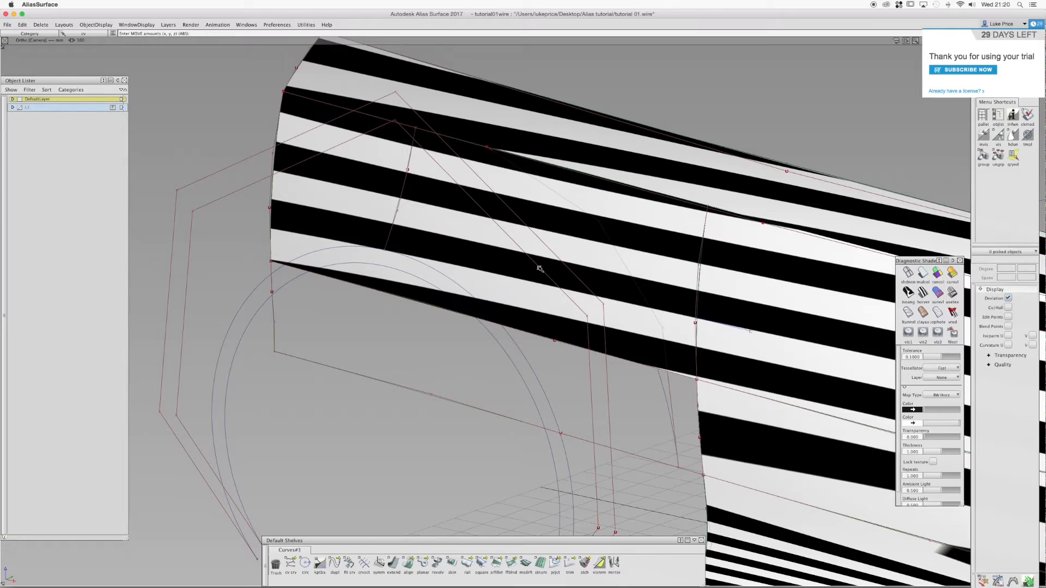
alt+shift+drag(509, 267, 471, 338)
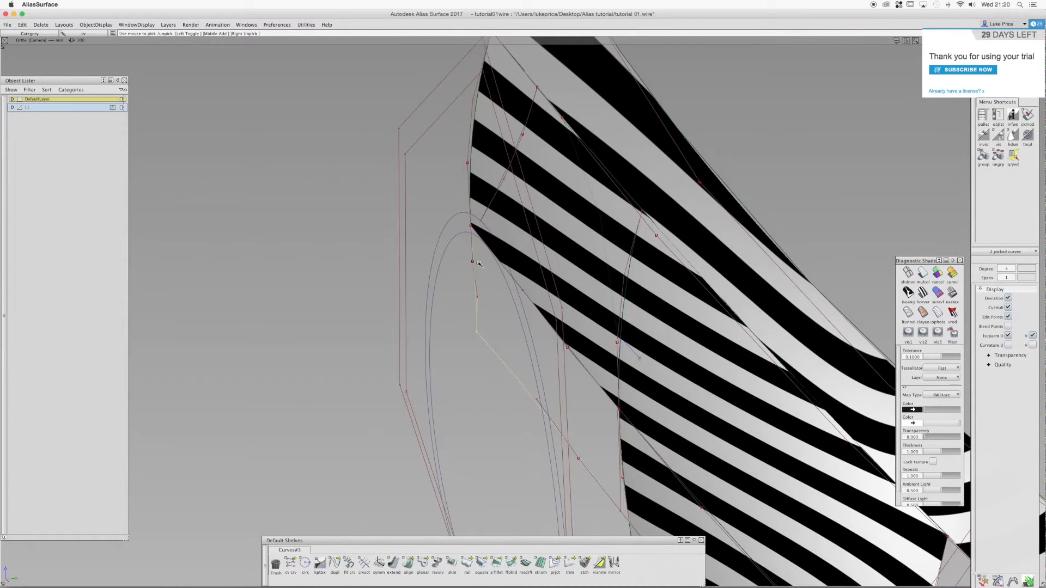
Nudge the picked CVs at the wheel-arch curves' lower corner across the car's width
alt+shift+drag(477, 299, 433, 326)
ctrl+shift+right_drag(428, 333, 430, 323)
middle_drag(431, 323, 436, 322)
Pick the two middle CVs of the upper patch's vertical end curve and refine their Y position against the zebra stripes
ctrl+shift+right_drag(545, 125, 563, 98)
click(551, 151)
click(544, 173)
alt+shift+drag(452, 188, 424, 205)
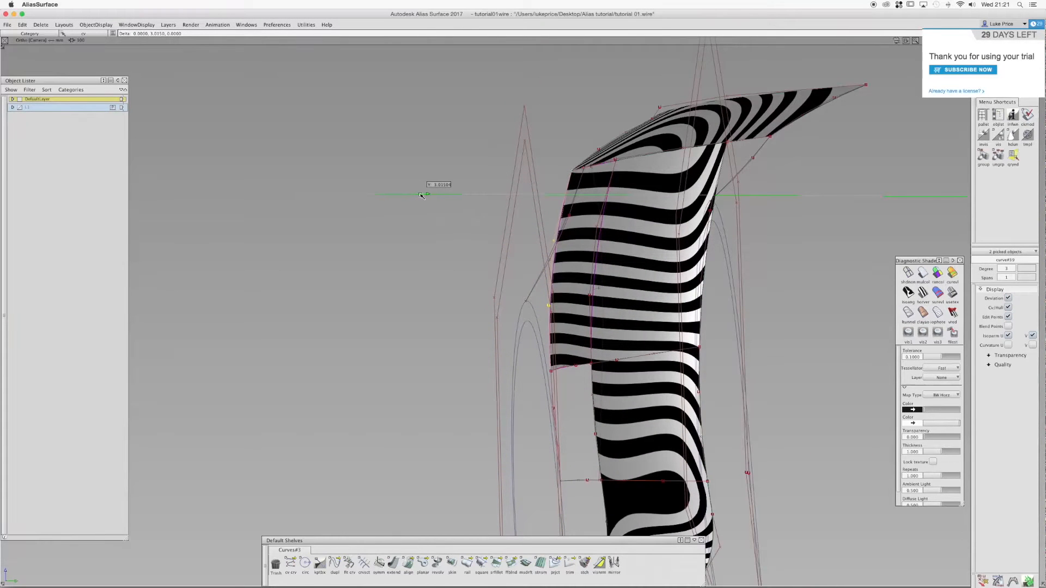
middle_drag(422, 195, 420, 196)
alt+shift+drag(407, 198, 401, 208)
middle_drag(401, 207, 403, 207)
alt+shift+drag(421, 207, 444, 227)
middle_drag(207, 154, 205, 153)
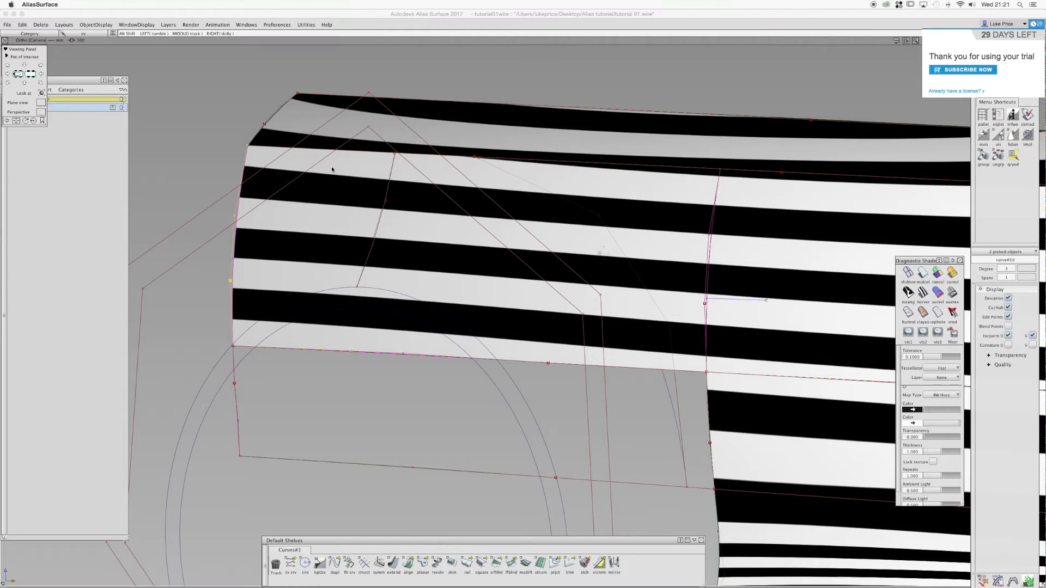
alt+shift+drag(320, 165, 308, 166)
middle_drag(190, 153, 187, 153)
alt+shift+drag(191, 154, 351, 149)
middle_drag(349, 149, 349, 149)
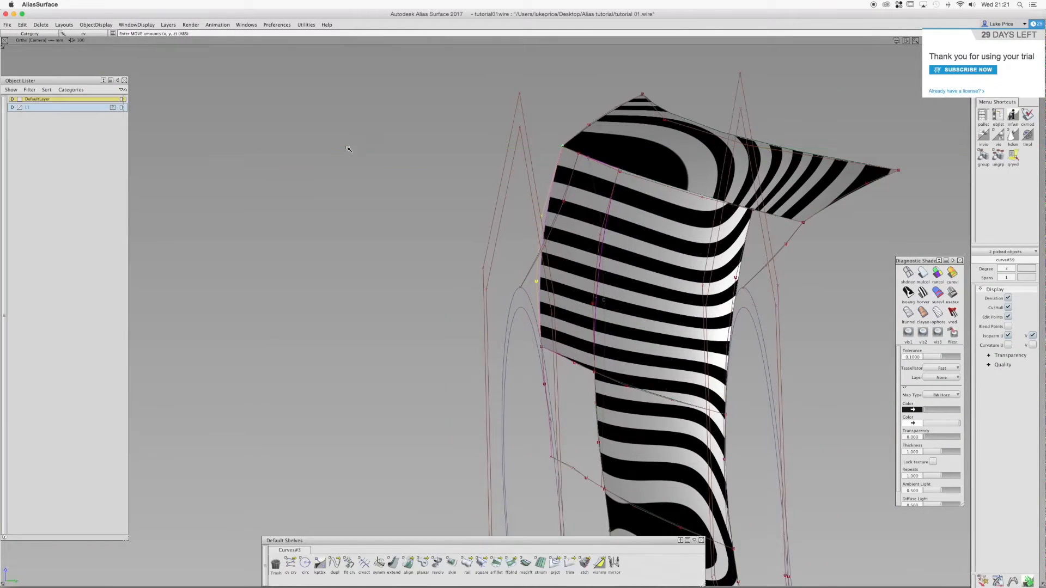
Keep only the upper middle CV of the vertical end curve picked and fine-tune its height along Z
click(544, 216)
right_click(483, 188)
right_click(483, 192)
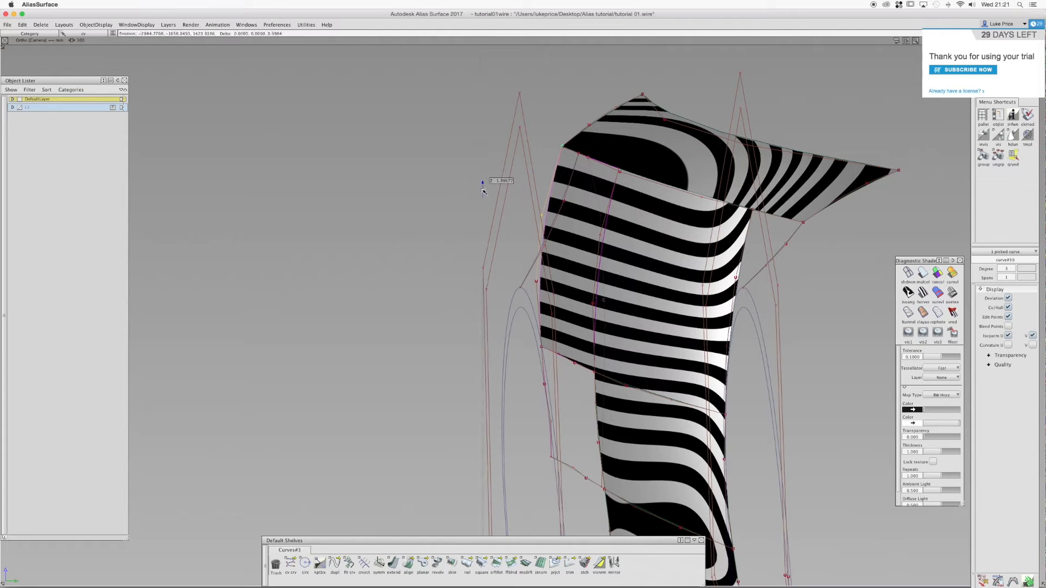
right_click(483, 191)
right_click(483, 190)
right_click(480, 192)
right_click(479, 193)
alt+shift+drag(480, 193, 464, 186)
Pick the CVs at the lower corner of the wheel-arch curves and move them about 13 units along Y
ctrl+shift+drag(499, 219, 602, 392)
click(559, 385)
ctrl+shift+middle_drag(521, 390, 501, 371)
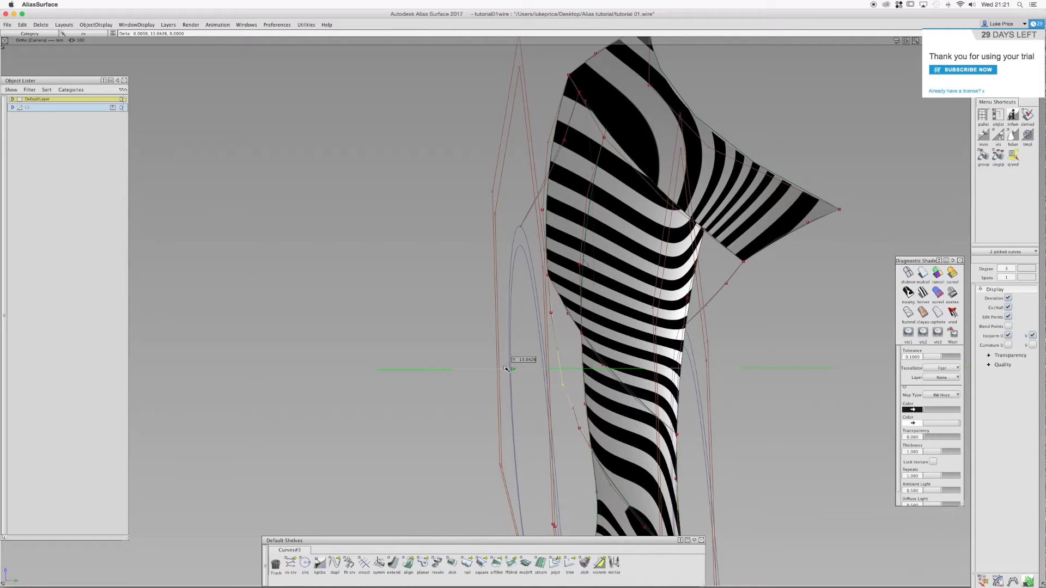
alt+shift+drag(510, 367, 632, 324)
alt+shift+right_drag(633, 325, 582, 316)
alt+shift+middle_drag(582, 316, 551, 316)
Pick the inner CV toward the far end of the lower boundary curve between the wheel arches and shift it along Y
click(797, 352)
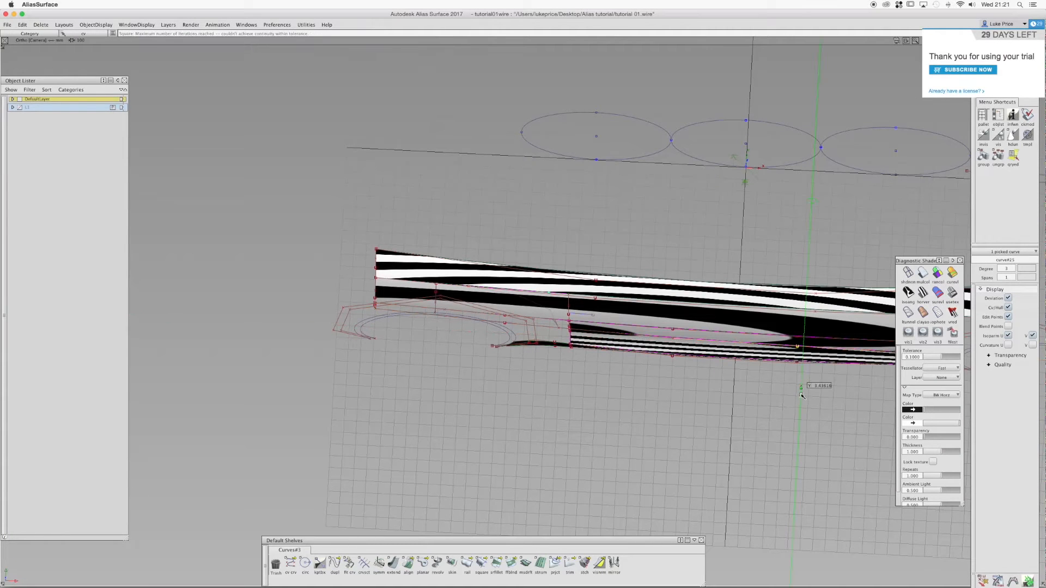
middle_drag(802, 396, 801, 396)
alt+shift+drag(576, 349, 462, 331)
alt+shift+right_drag(462, 332, 439, 315)
alt+shift+drag(439, 315, 427, 310)
alt+shift+right_drag(428, 311, 399, 341)
alt+shift+middle_drag(400, 341, 376, 146)
alt+shift+drag(376, 146, 467, 227)
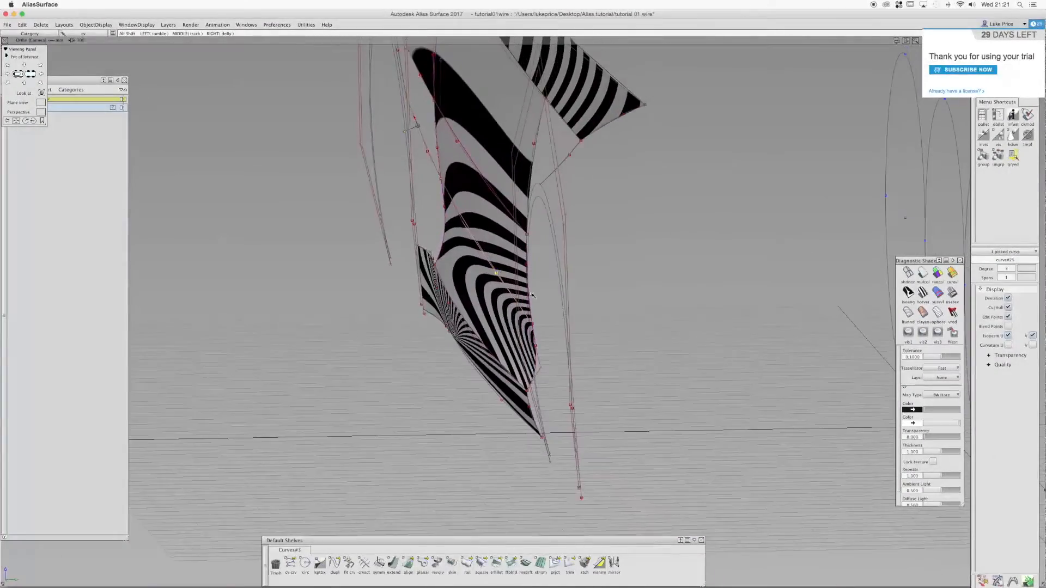
middle_drag(462, 222, 361, 223)
Examine the stripe flow where the body-side surfaces meet the lower boundary curve, close up and across the whole side
alt+shift+drag(461, 220, 455, 163)
alt+shift+right_drag(455, 163, 512, 164)
alt+shift+drag(448, 185, 439, 180)
click(397, 278)
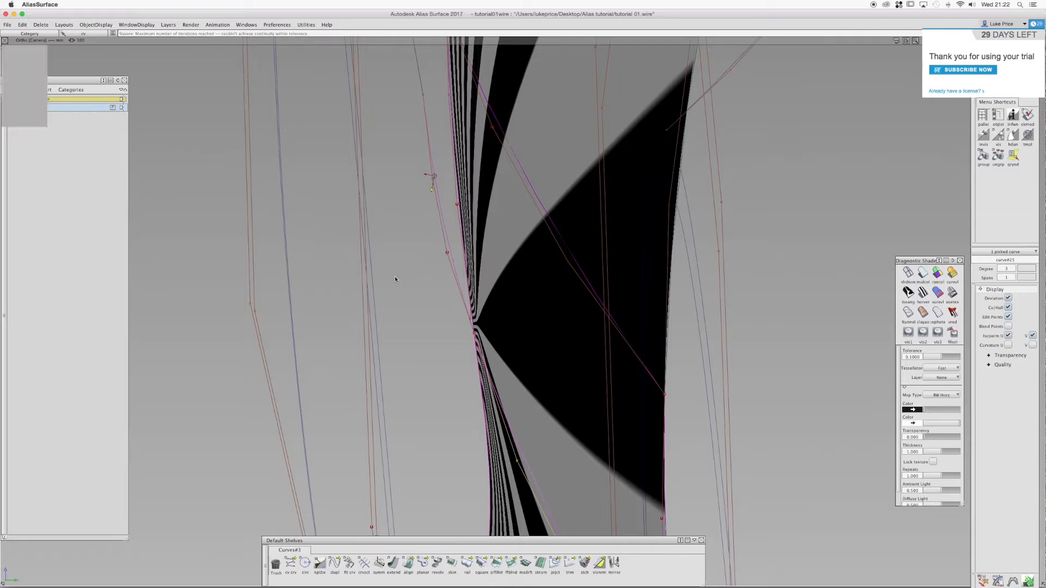
alt+shift+right_drag(397, 277, 361, 294)
alt+shift+drag(361, 295, 381, 218)
alt+shift+right_drag(381, 218, 479, 229)
alt+shift+right_drag(725, 234, 558, 307)
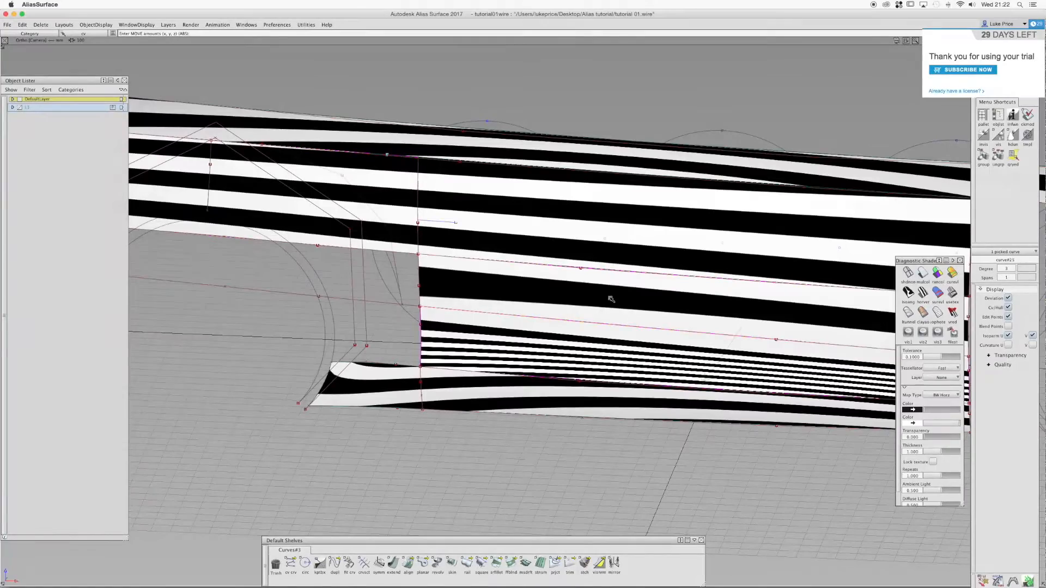
alt+shift+middle_drag(611, 299, 563, 285)
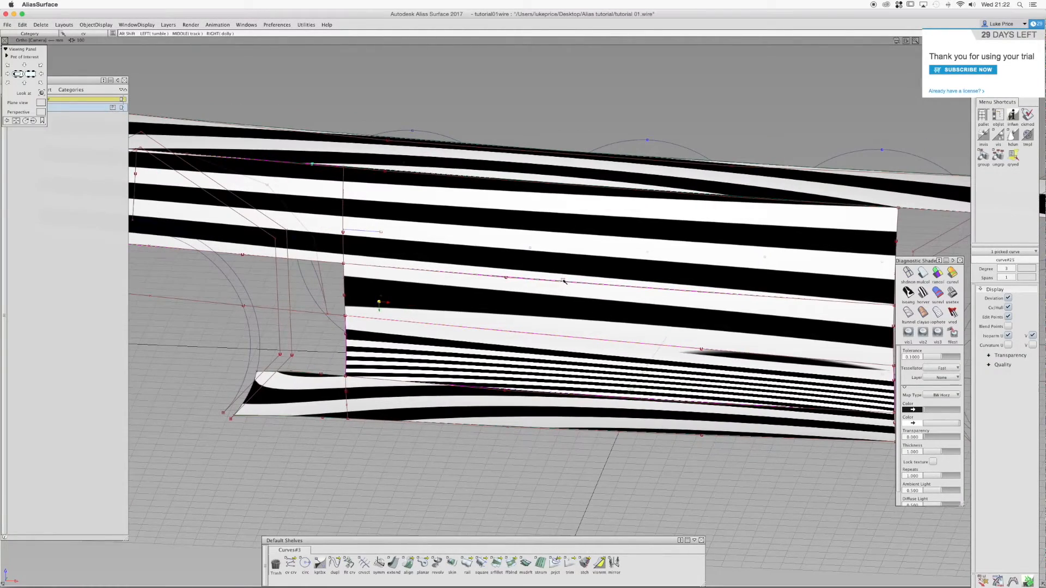
Pick the CV nearest the open wheel arch on the mid-section's upper boundary curve, nudge it, and clear the selection
alt+shift+drag(563, 281, 520, 261)
click(545, 262)
ctrl+shift+right_drag(332, 266, 334, 257)
drag(339, 255, 336, 257)
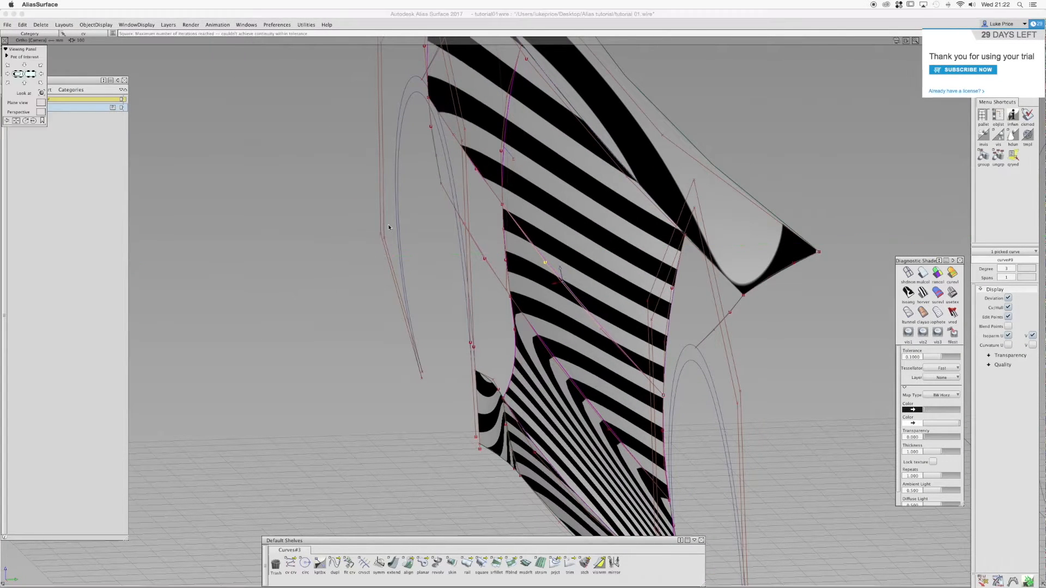
alt+shift+drag(388, 227, 469, 232)
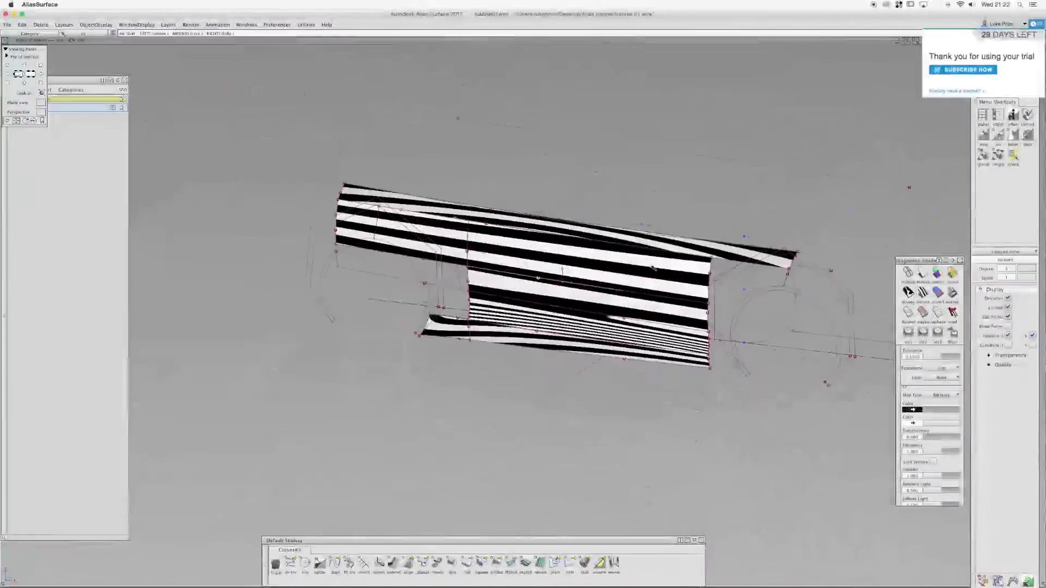
ctrl+shift+right_drag(455, 299, 480, 283)
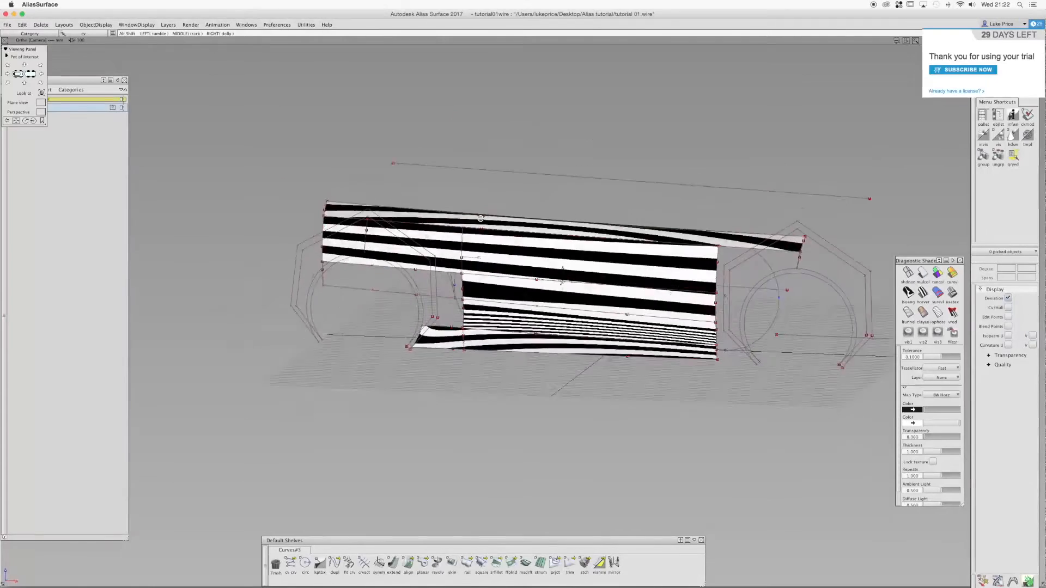
Examine the zebra stripes across the whole body side and around the unfilled area over the wheel arch
alt+shift+right_drag(376, 253, 331, 274)
alt+shift+middle_drag(331, 275, 496, 290)
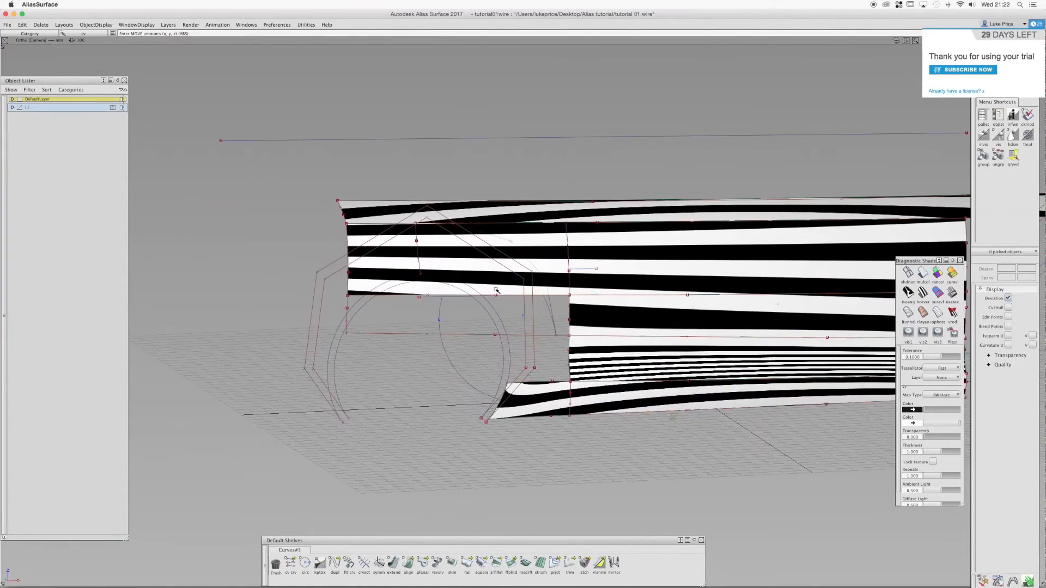
alt+shift+drag(461, 289, 510, 279)
alt+shift+right_drag(509, 279, 493, 286)
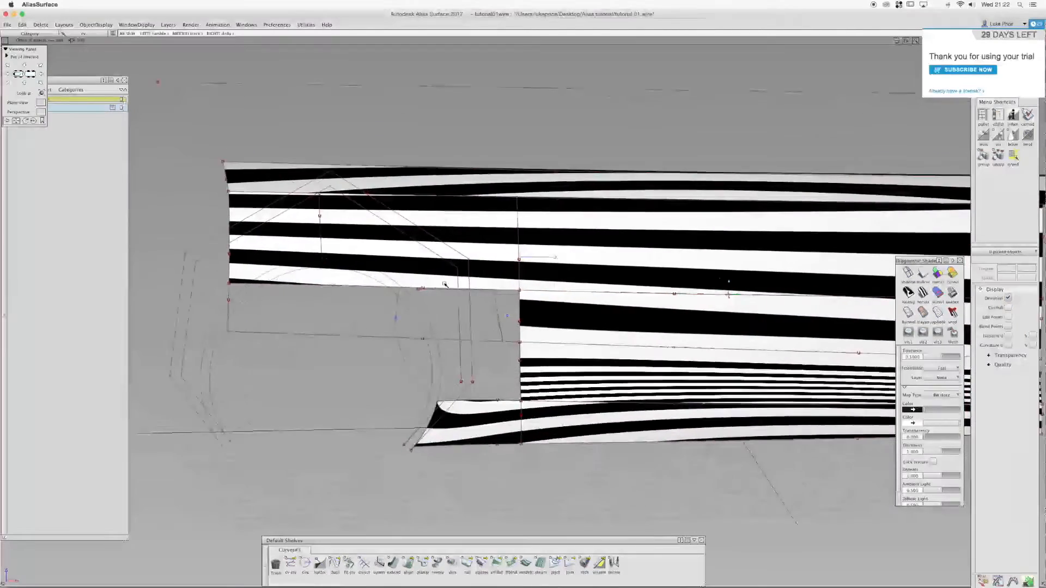
alt+shift+middle_drag(492, 287, 590, 288)
alt+shift+drag(591, 289, 526, 301)
alt+shift+right_drag(525, 301, 507, 308)
alt+shift+middle_drag(507, 309, 674, 352)
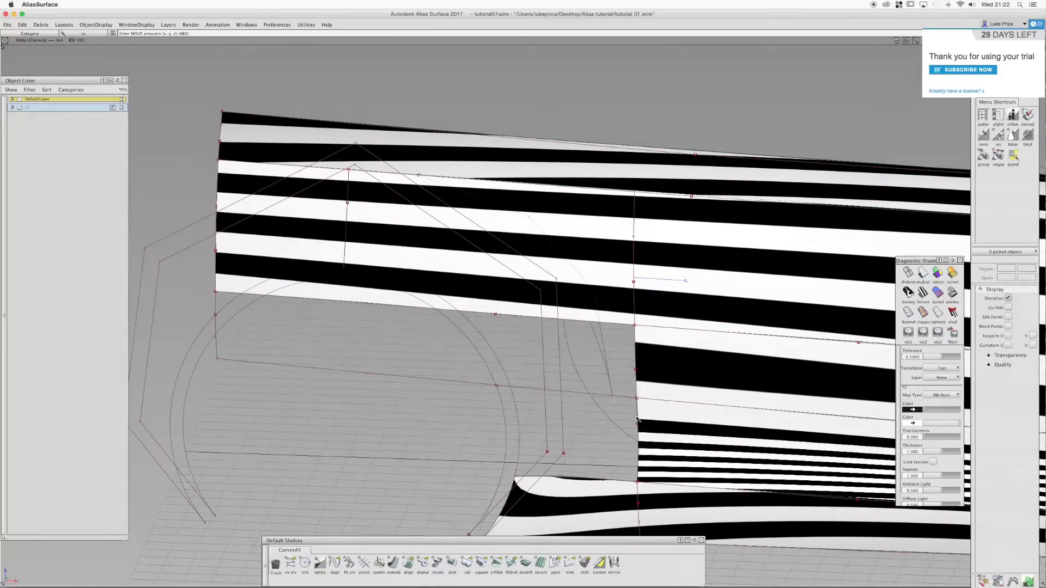
click(465, 566)
click(634, 342)
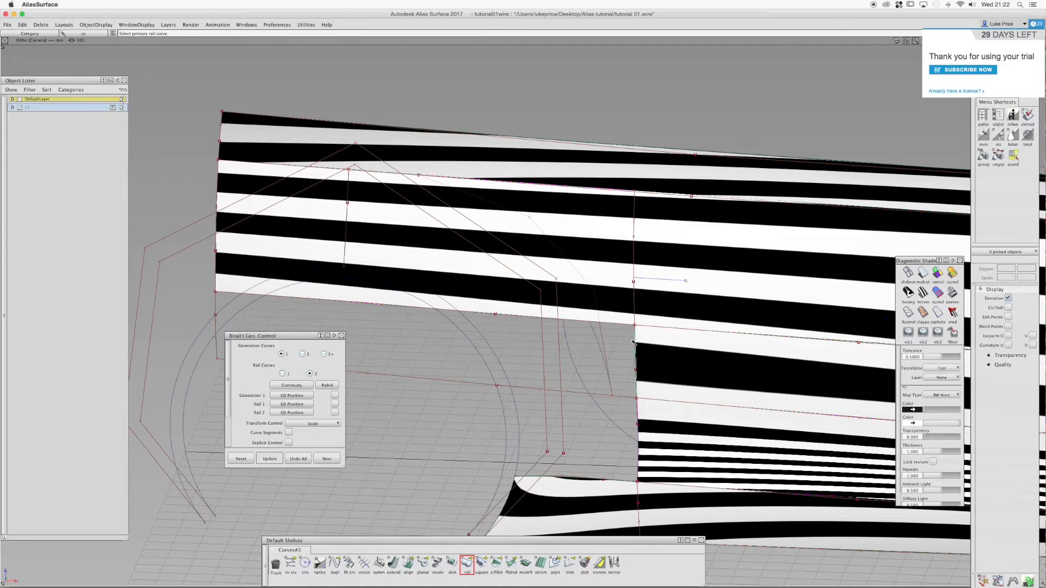
click(588, 335)
click(532, 390)
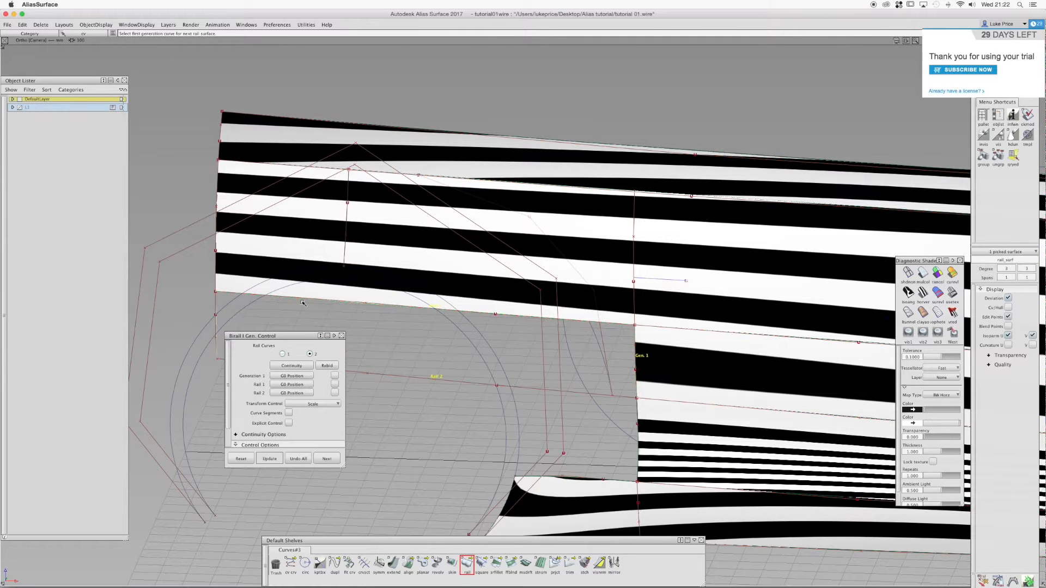
alt+shift+drag(260, 308, 392, 313)
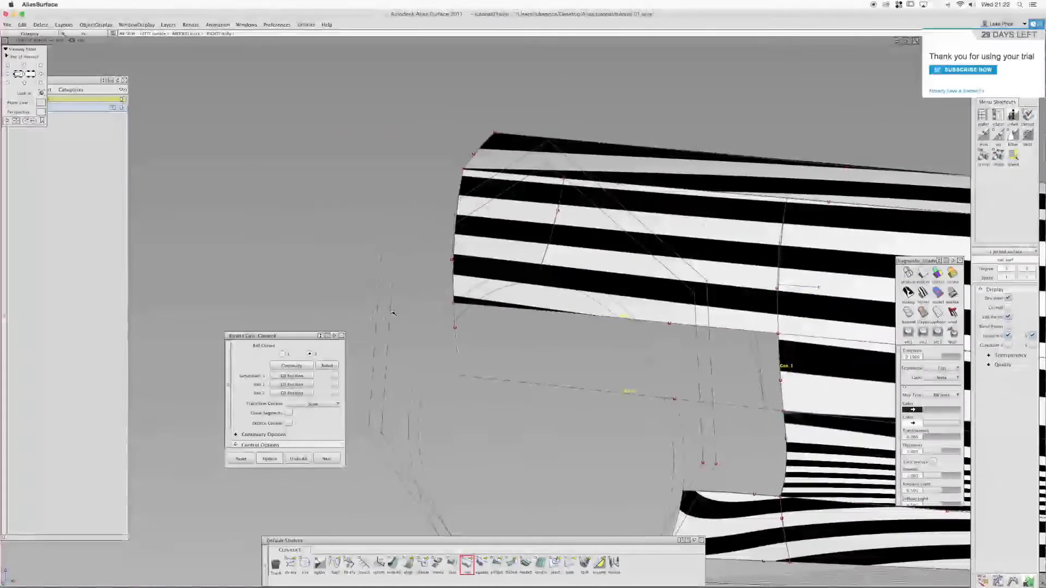
click(341, 336)
key(super+z)
Start a Square surface over the wheel arch using the mid-section edge, the upper surface's lower edge, the open end curve and the lower curve
click(482, 564)
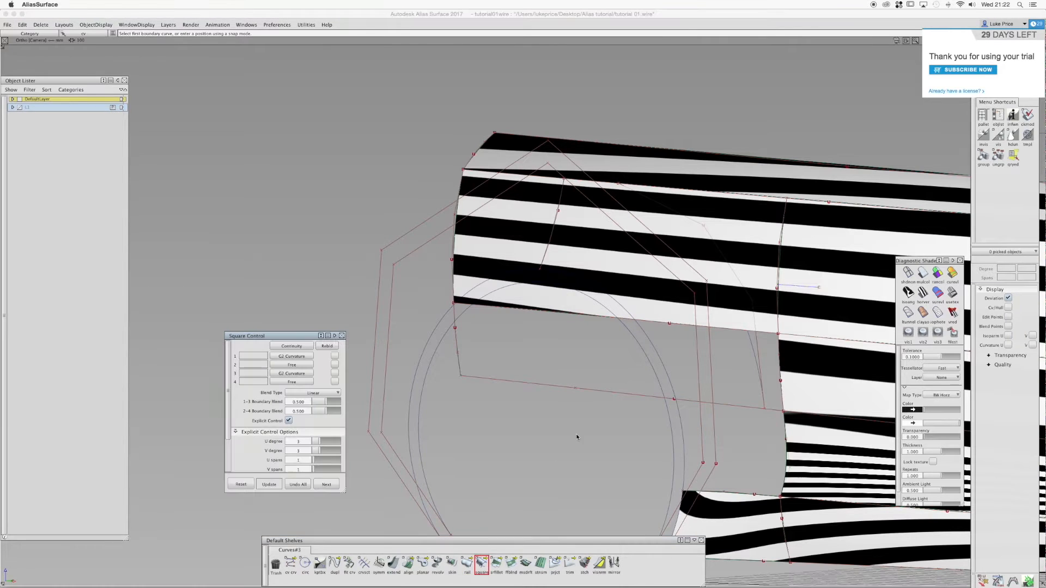
click(783, 402)
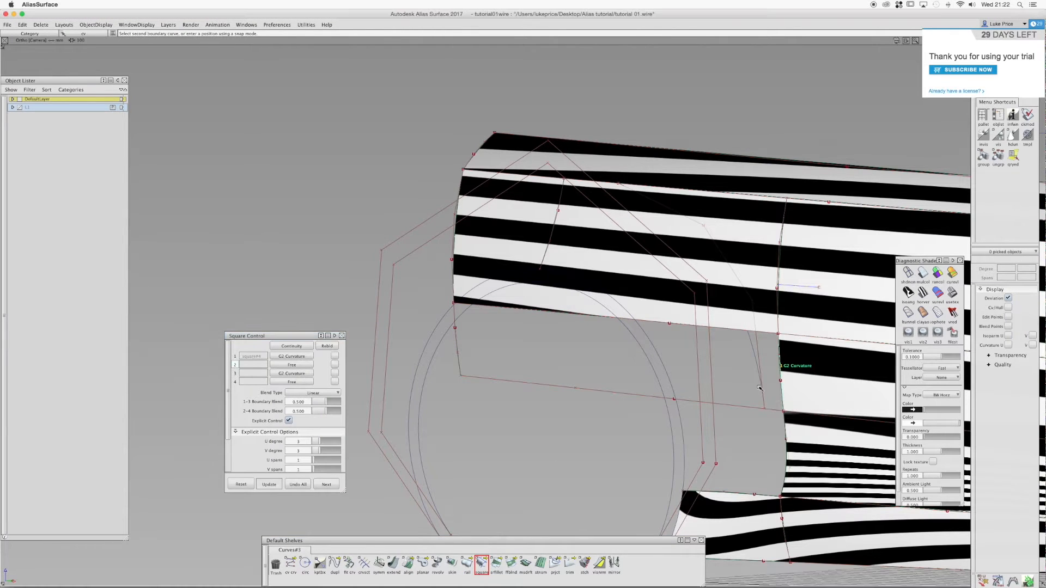
click(687, 326)
click(457, 333)
click(507, 382)
Set the Square patch's boundary with the upper side surface to G2 Curvature and shade the model with zebra stripes
alt+shift+drag(638, 349, 420, 369)
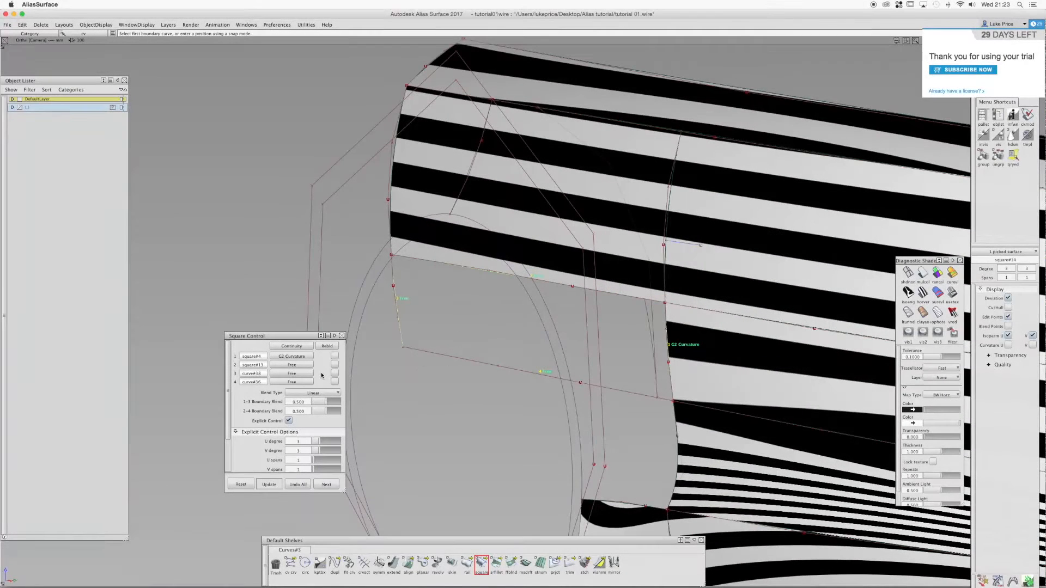
click(299, 368)
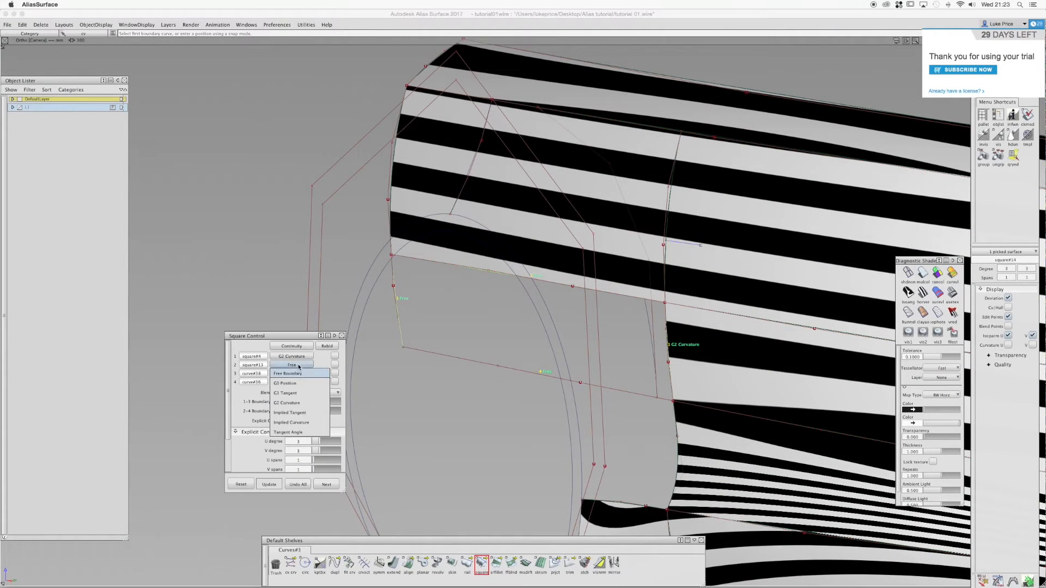
click(298, 403)
alt+shift+drag(510, 358, 577, 381)
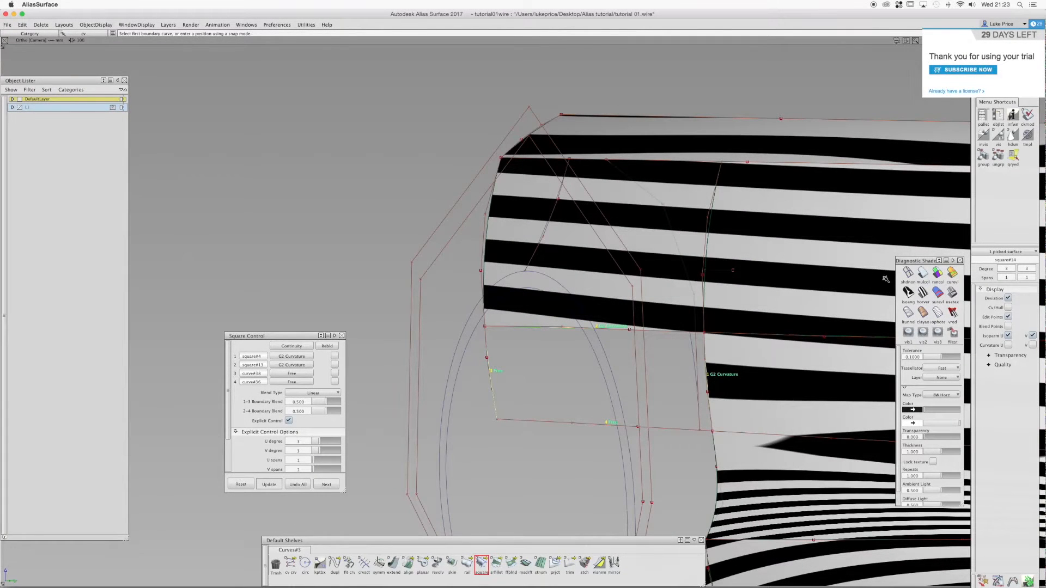
click(923, 294)
Pick the CV on the open end curve of the new arch patch and adjust its position to smooth the zebra stripes
ctrl+shift+drag(719, 303, 696, 303)
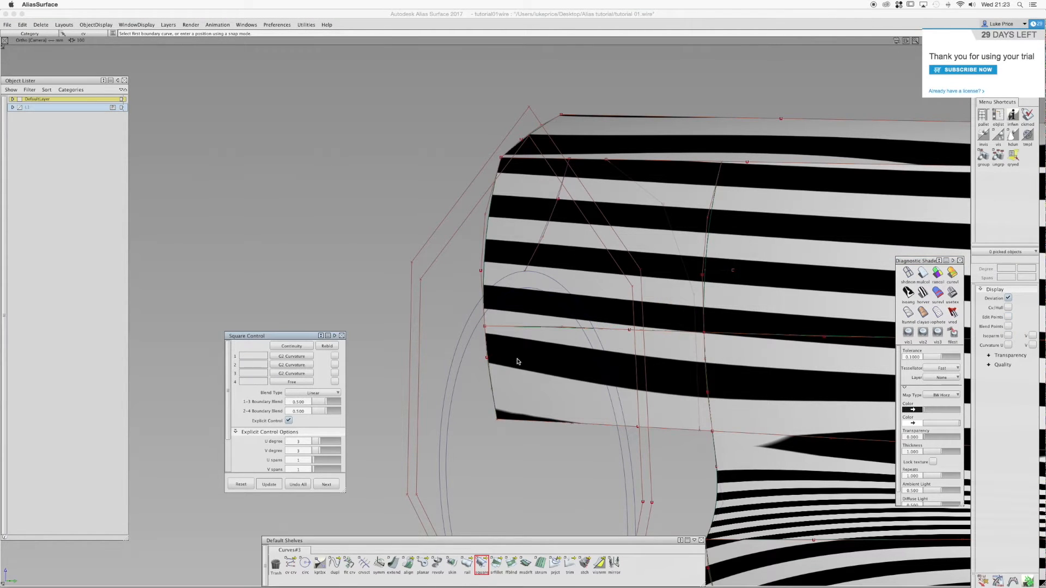
ctrl+shift+drag(486, 365, 498, 357)
click(486, 360)
ctrl+shift+middle_drag(453, 358, 453, 320)
drag(453, 319, 456, 321)
right_drag(454, 339, 456, 345)
ctrl+shift+drag(481, 360, 495, 351)
click(486, 359)
ctrl+shift+middle_drag(470, 354, 470, 338)
right_drag(470, 344, 469, 345)
Examine the new patch's stripe flow across the body side and the curvature of its unshaded curves seen from the end
mouse_move(495, 372)
alt+shift+mouse_down()
mouse_move(472, 329)
mouse_move(434, 341)
mouse_move(601, 351)
mouse_move(523, 310)
mouse_move(604, 281)
mouse_move(669, 238)
alt+shift+mouse_up()
alt+shift+click(675, 235)
alt+shift+right_drag(650, 204, 689, 209)
mouse_move(690, 208)
alt+shift+mouse_down()
mouse_move(662, 218)
mouse_move(624, 210)
mouse_move(710, 221)
mouse_move(694, 249)
mouse_move(750, 226)
mouse_move(684, 216)
alt+shift+mouse_up()
alt+shift+middle_drag(870, 246, 701, 229)
mouse_move(709, 229)
alt+shift+mouse_down()
mouse_move(514, 240)
mouse_move(778, 316)
mouse_move(612, 354)
mouse_move(614, 367)
mouse_move(616, 311)
alt+shift+mouse_up()
click(908, 273)
alt+shift+drag(494, 231, 493, 236)
ctrl+shift+middle_drag(402, 314, 409, 301)
alt+shift+drag(631, 288, 491, 178)
alt+shift+drag(614, 274, 609, 275)
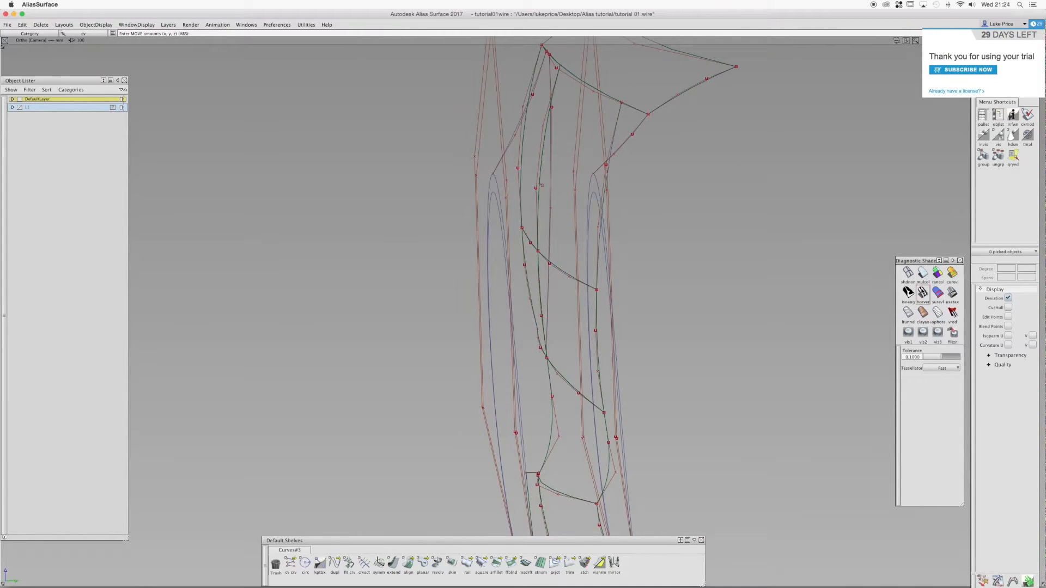
Examine the zebra stripes around the join between the new arch patch and the mid-section from several angles
click(923, 292)
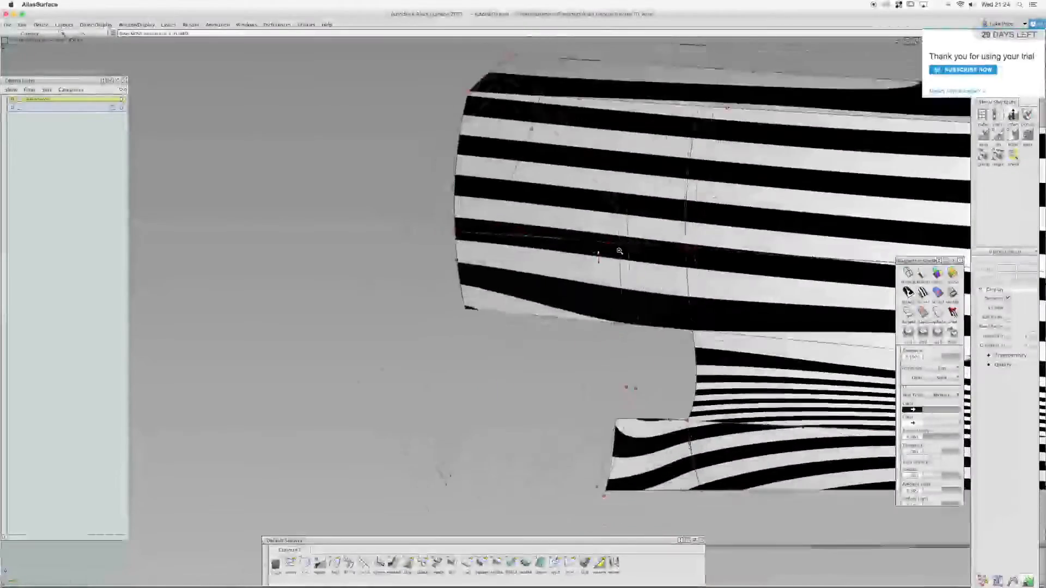
alt+shift+right_drag(620, 251, 578, 252)
alt+shift+drag(670, 260, 513, 260)
alt+shift+right_drag(501, 270, 579, 278)
alt+shift+middle_drag(580, 278, 563, 221)
alt+shift+click(584, 243)
alt+shift+drag(585, 243, 547, 292)
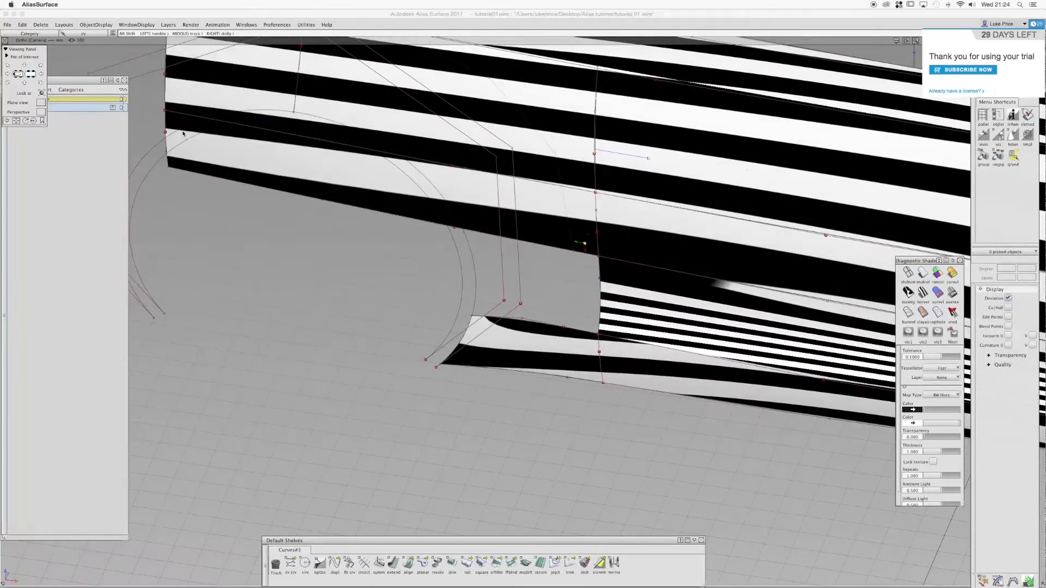
alt+shift+middle_drag(389, 184, 438, 343)
key(alt+shift)
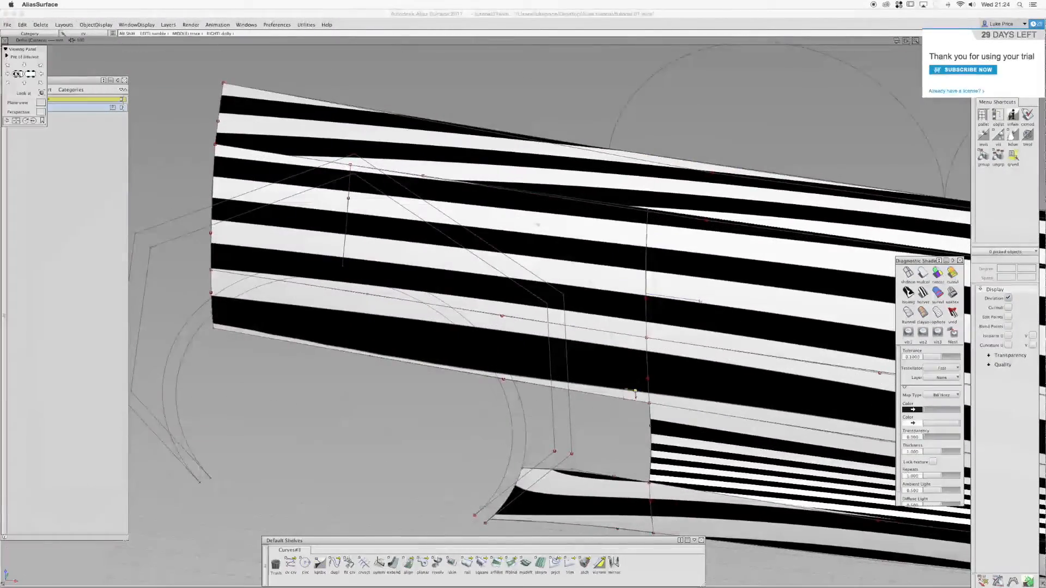
Delete the old freehand curve beside the wheel arch, working unshaded in the left view
click(24, 83)
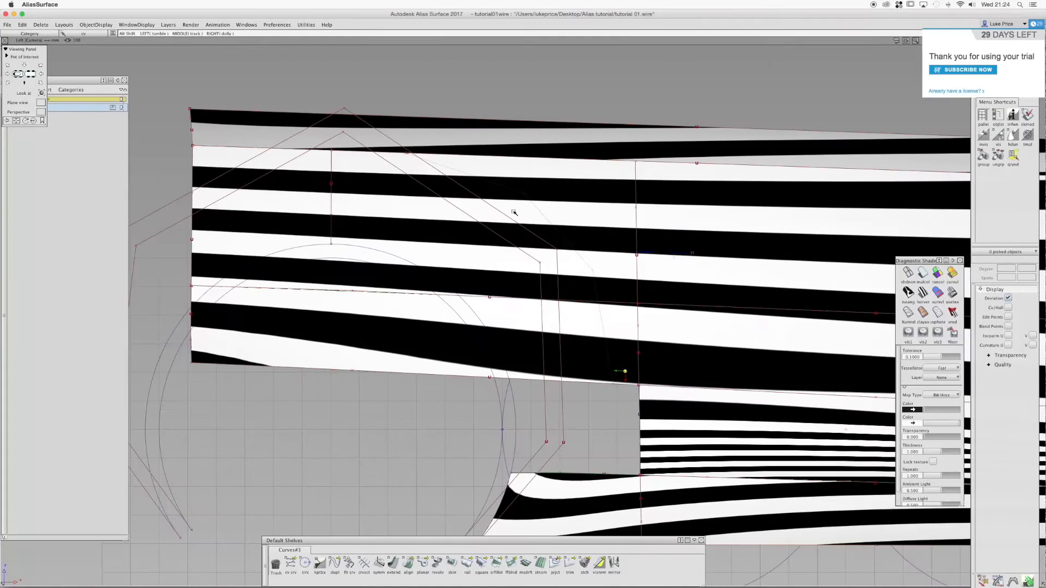
click(909, 273)
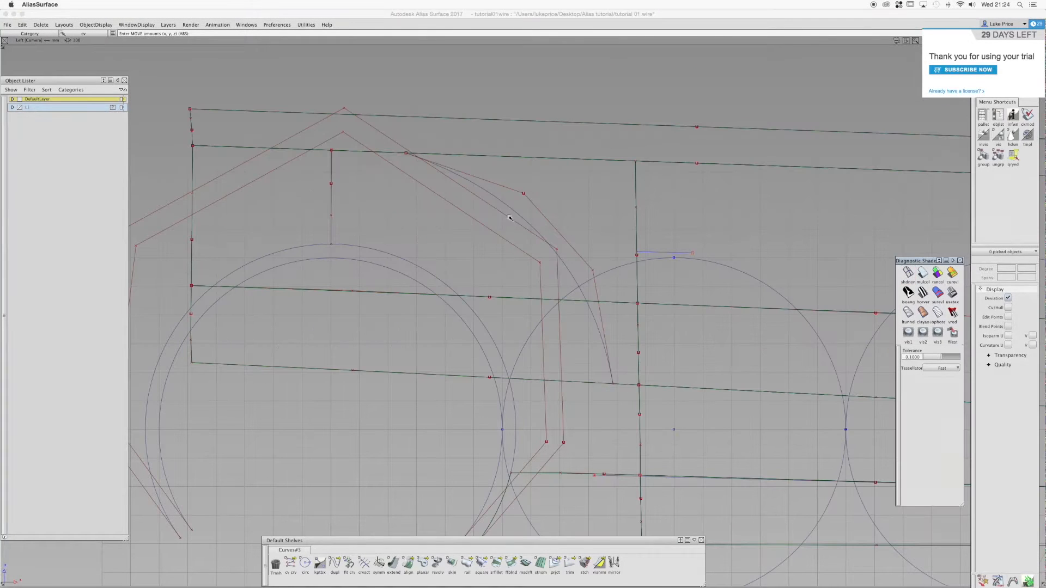
ctrl+shift+click(431, 183)
ctrl+shift+drag(431, 184, 468, 192)
click(488, 192)
key(Delete)
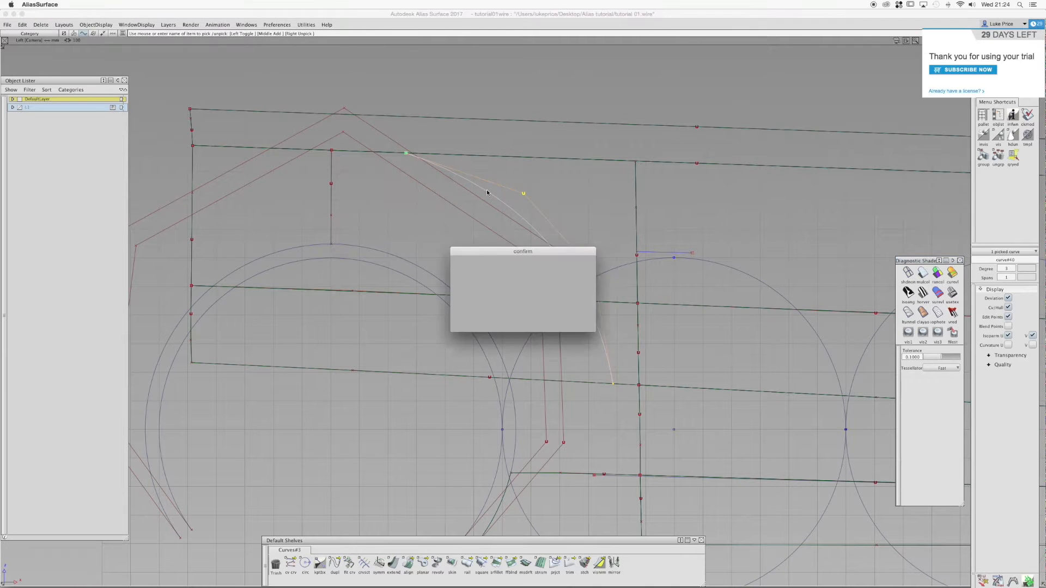
Duplicate the outer wheel arch curve in place by copying and pasting it
ctrl+shift+drag(376, 250, 416, 256)
click(400, 257)
key(super+c)
key(super+v)
ctrl+shift+drag(400, 257, 416, 257)
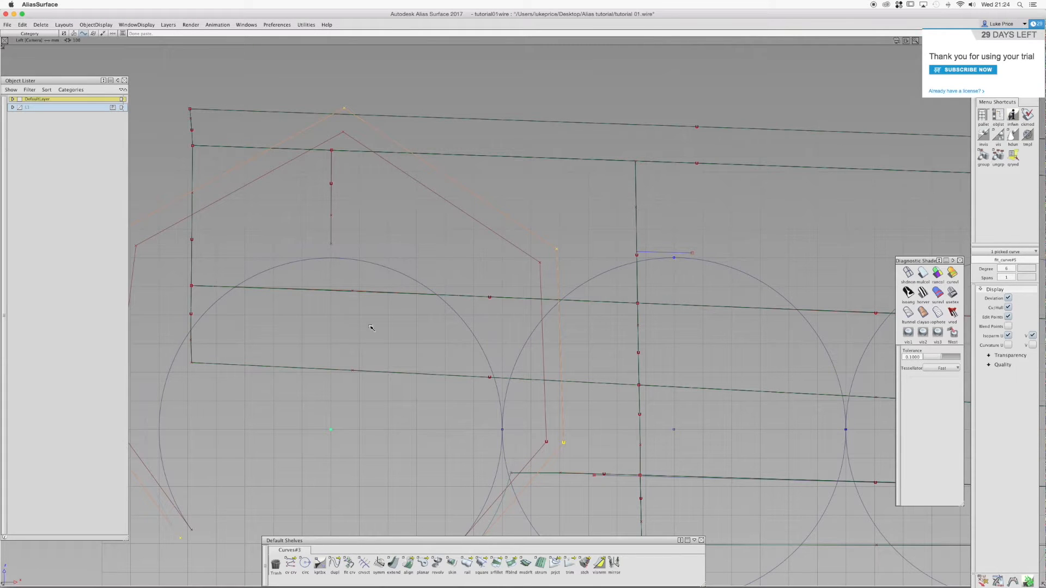
Scale the arch curve copy up about the wheel centre so it reaches close to the upper body line, and clear the selection
drag(357, 355, 363, 353)
drag(452, 322, 545, 283)
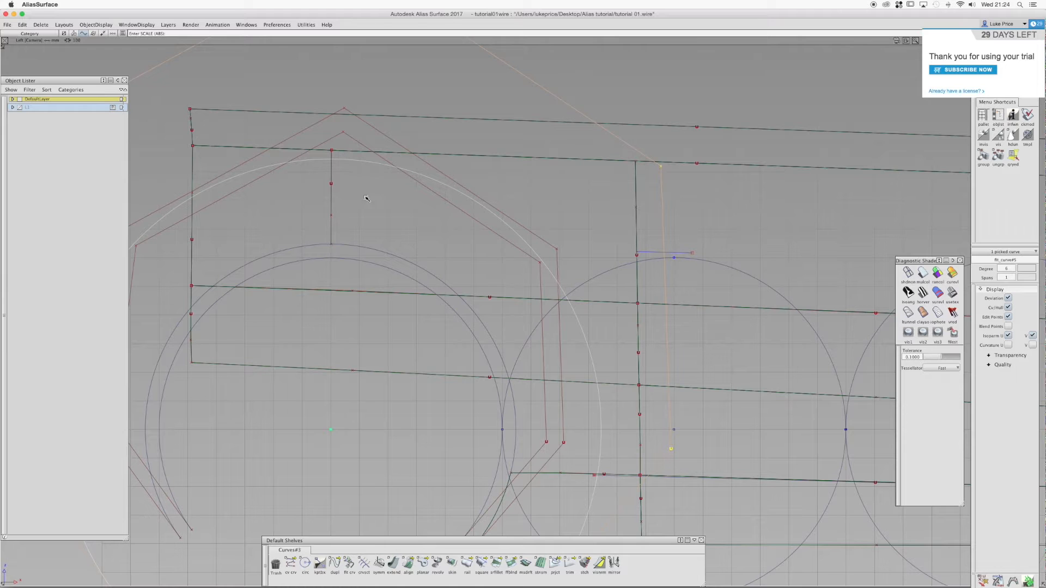
shift+super+middle_drag(391, 214, 417, 215)
drag(416, 215, 426, 211)
drag(406, 220, 417, 217)
ctrl+shift+drag(463, 263, 463, 243)
alt+shift+scroll(625, 369, down, 3)
alt+shift+middle_drag(625, 369, 626, 336)
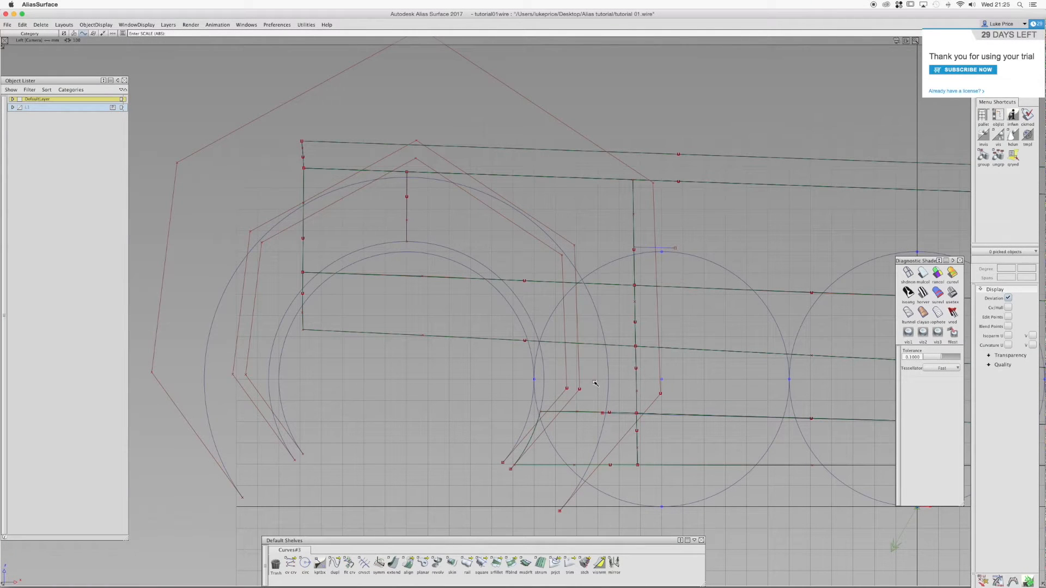
Project the enlarged arch curve along Y onto the two body-side surfaces over the wheel as curves-on-surface
click(923, 277)
alt+shift+drag(673, 220, 559, 267)
drag(594, 248, 601, 288)
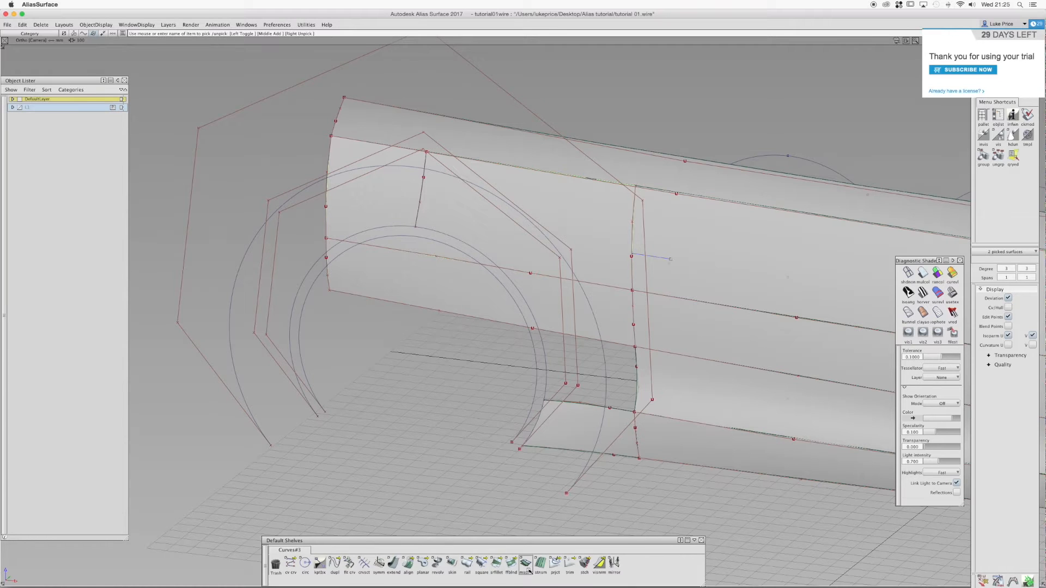
click(555, 565)
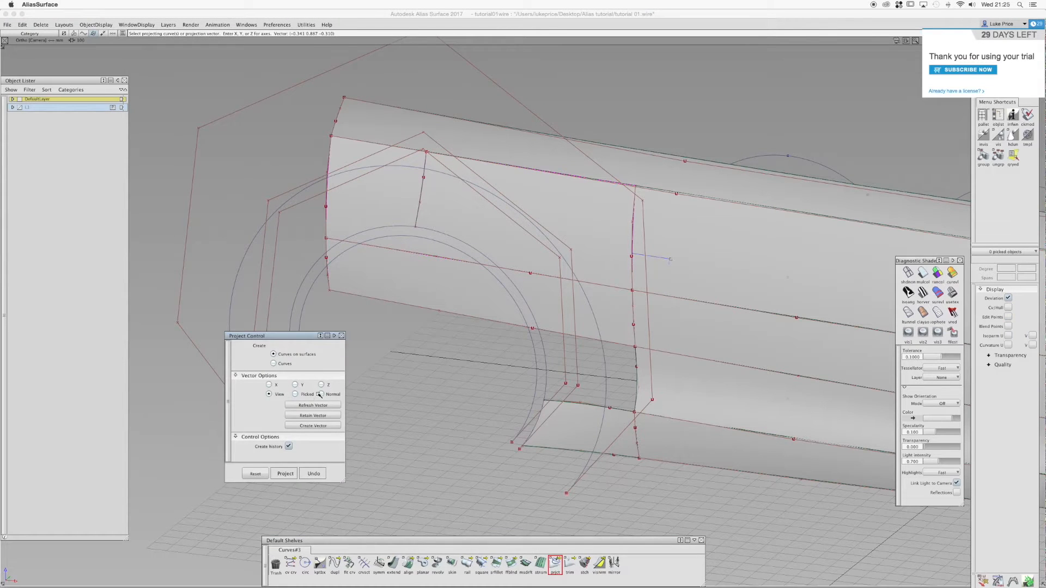
click(581, 292)
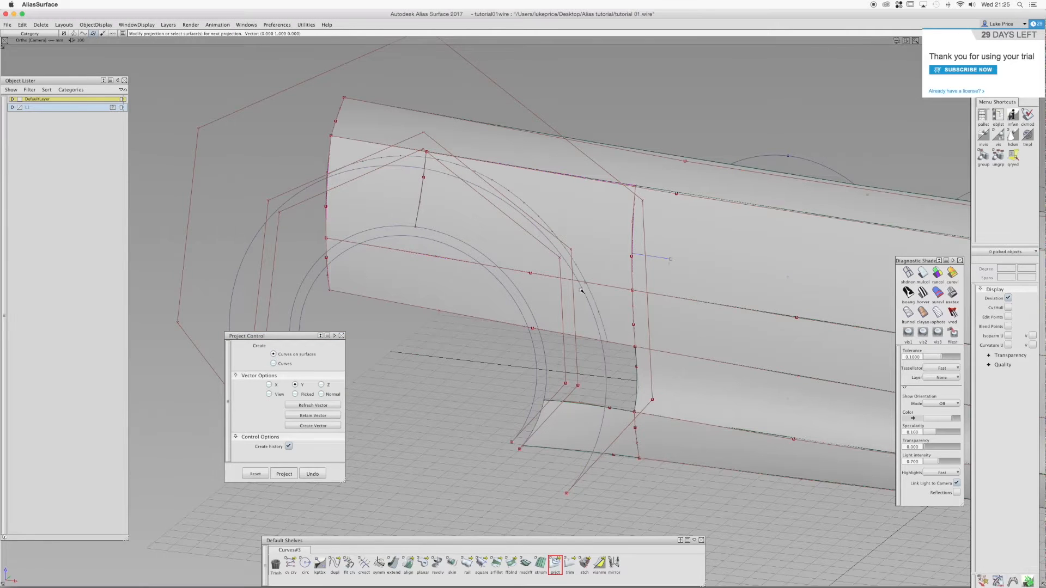
click(565, 296)
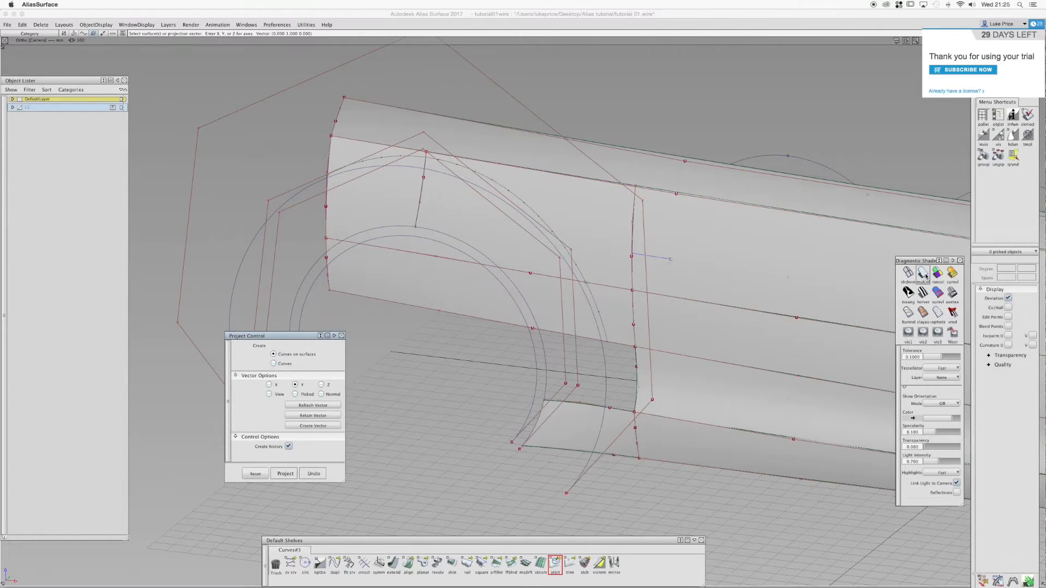
Pick the projected curve-on-surface on the upper side surface to check it, and clear the selection
alt+shift+drag(599, 272, 555, 250)
ctrl+shift+click(556, 250)
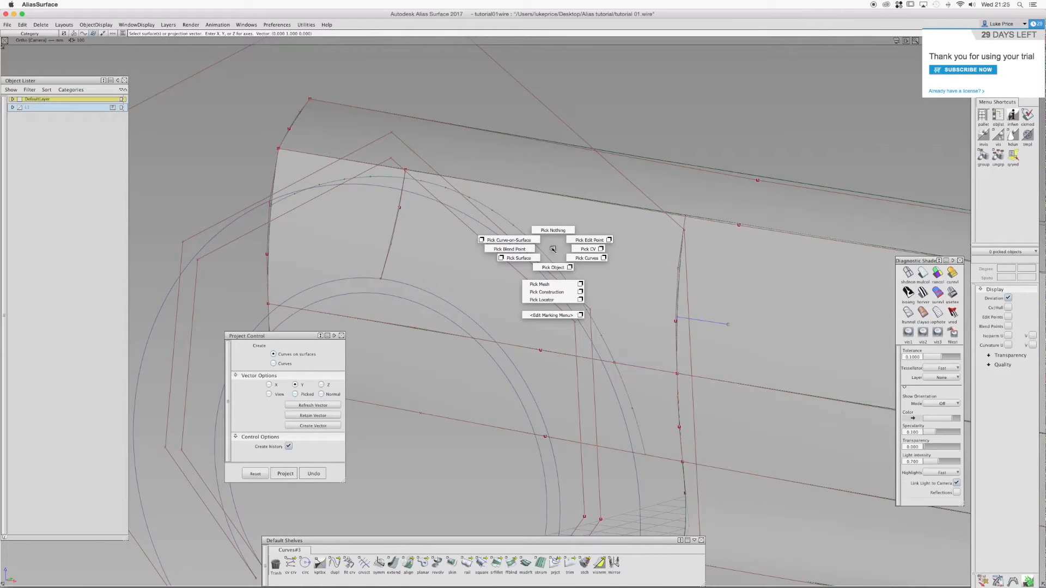
click(510, 240)
click(450, 192)
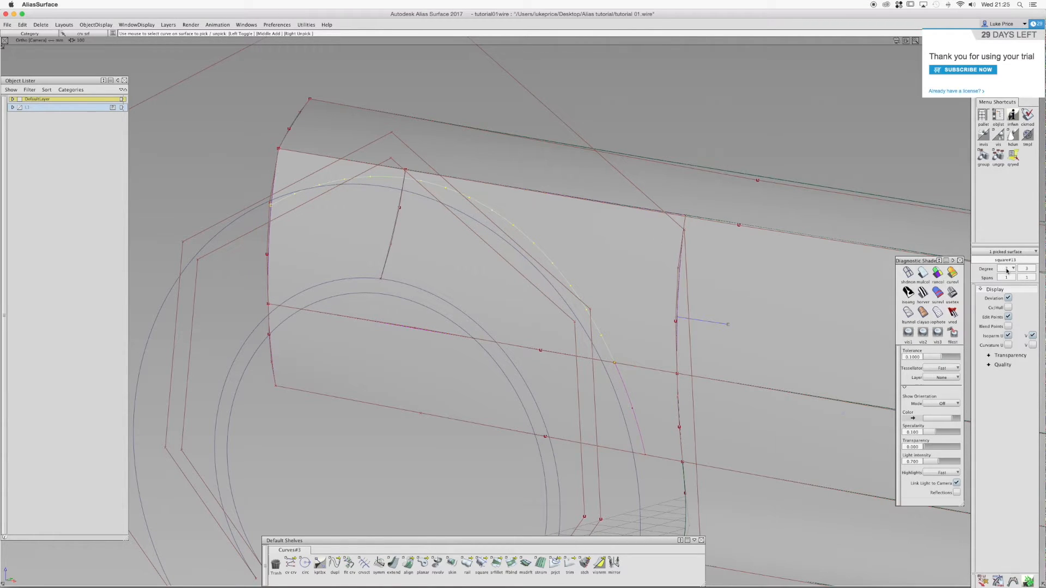
ctrl+shift+right_drag(563, 275, 564, 266)
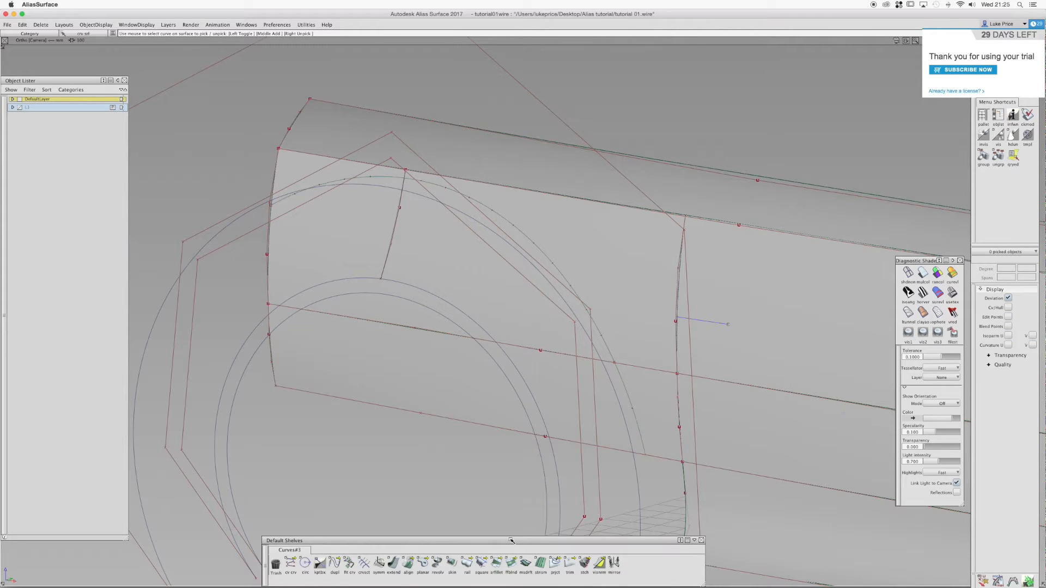
Trim the two body-side surfaces along the projected arch, keeping the regions outside the arch
click(569, 565)
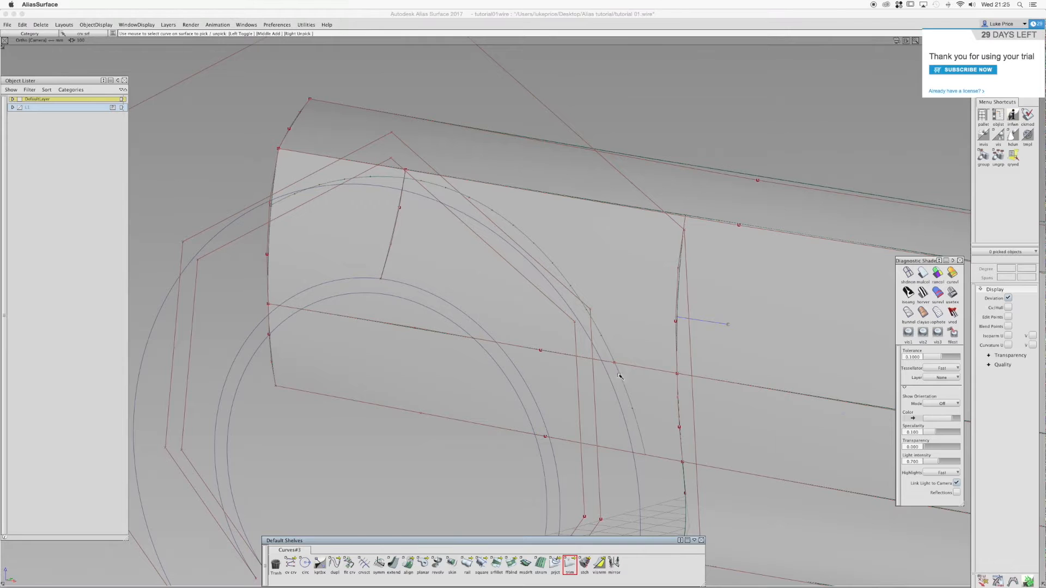
click(650, 352)
click(657, 387)
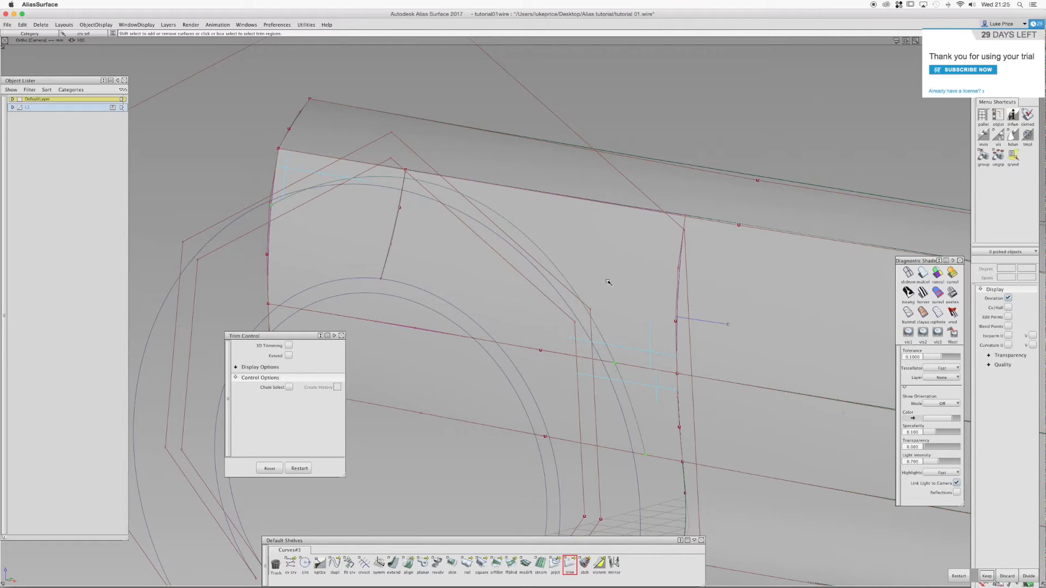
click(987, 576)
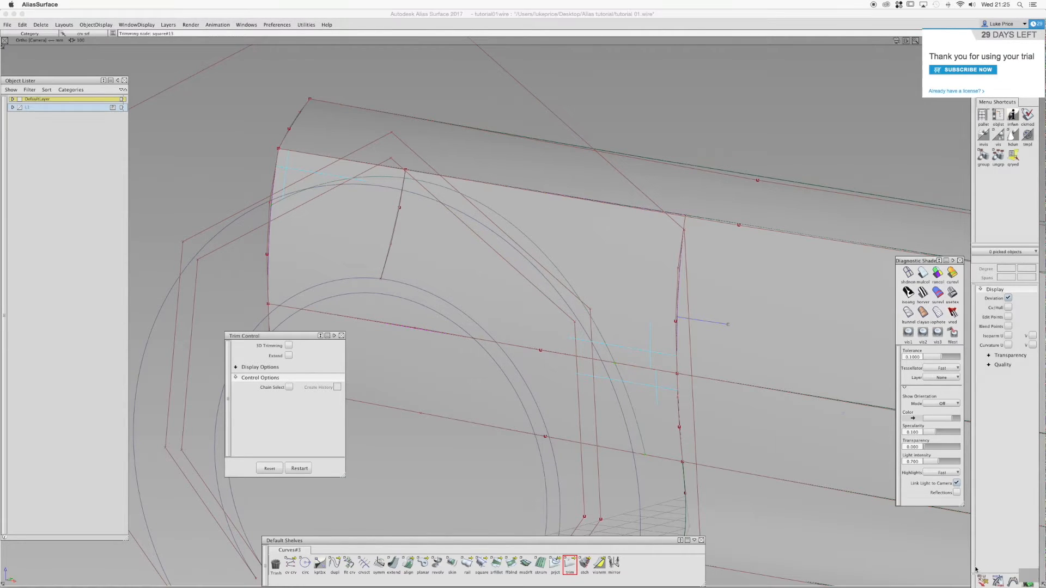
alt+shift+drag(635, 391, 577, 245)
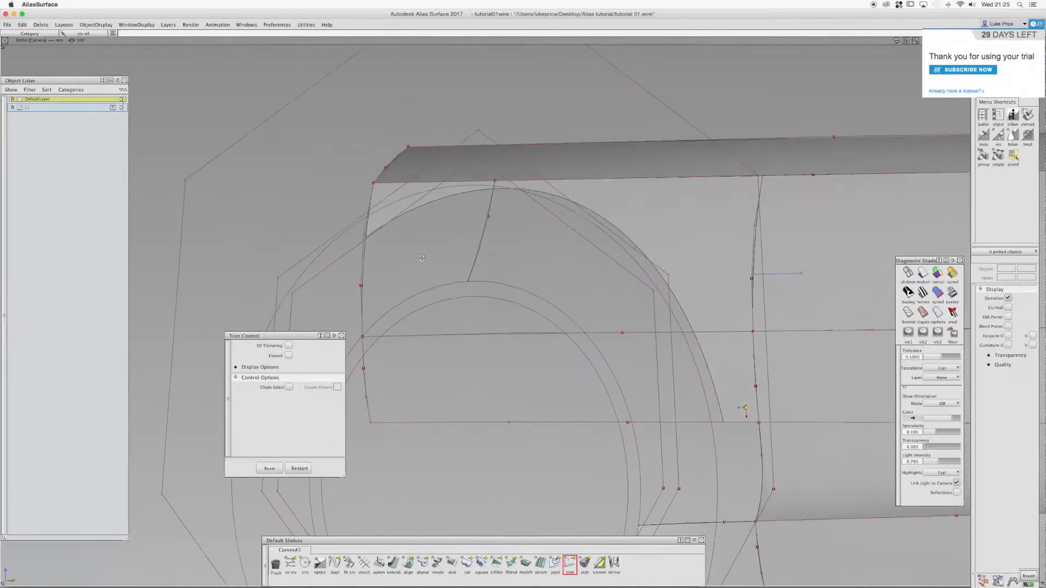
ctrl+shift+click(697, 301)
mouse_move(698, 301)
ctrl+shift+mouse_down()
mouse_move(681, 303)
mouse_move(726, 292)
mouse_move(678, 310)
mouse_move(698, 303)
ctrl+shift+mouse_up()
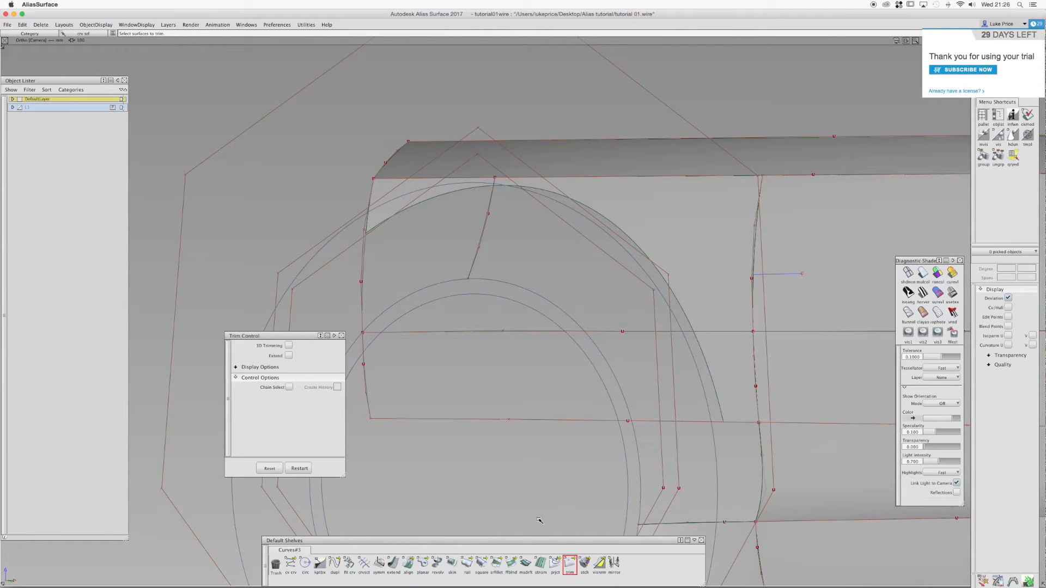
Duplicate the trimmed arch edges of the upper and lower side surfaces as curves
click(334, 564)
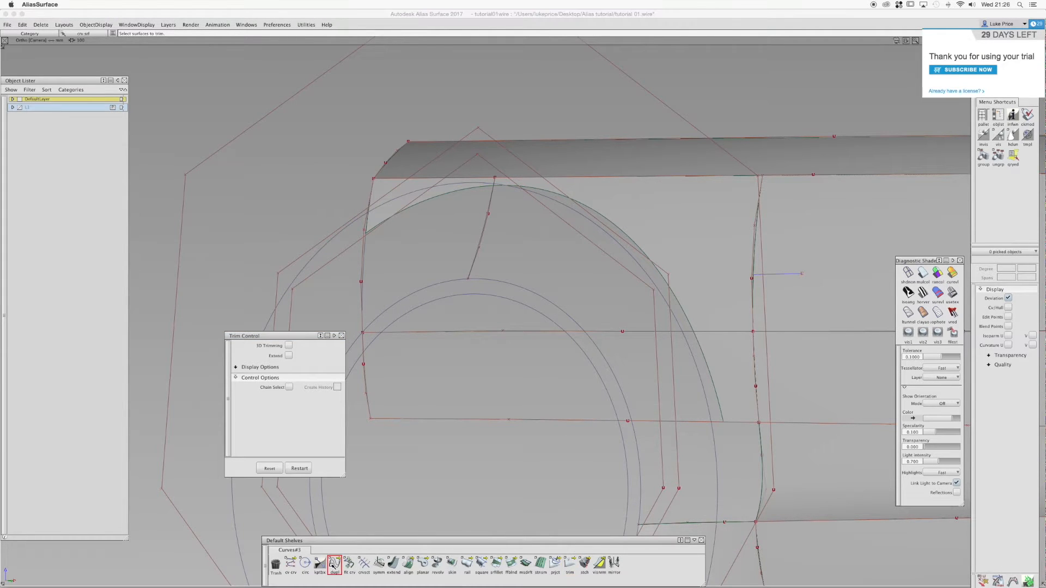
click(598, 214)
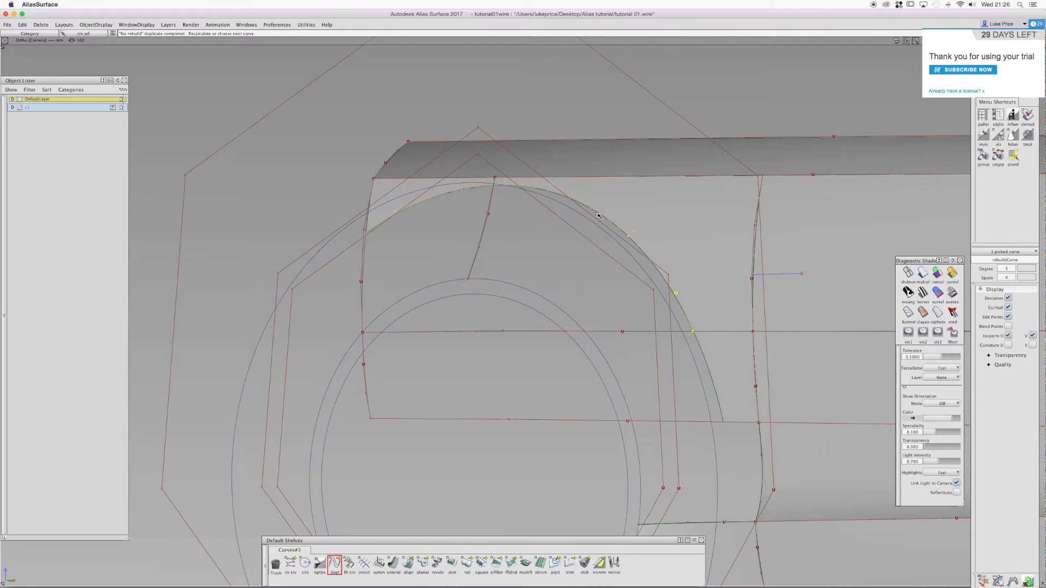
click(700, 347)
Pick the duplicated upper arch curve and examine its degree, spans and CVs against the trimmed edge
ctrl+shift+drag(677, 355, 674, 335)
ctrl+shift+drag(684, 295, 674, 300)
click(632, 240)
alt+shift+drag(744, 413, 968, 290)
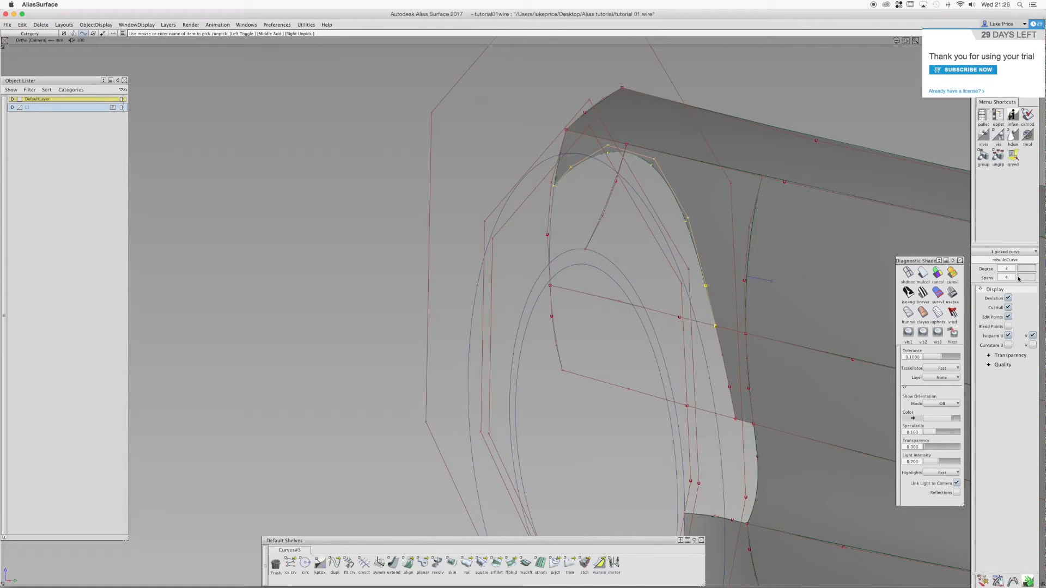
alt+shift+drag(709, 277, 942, 302)
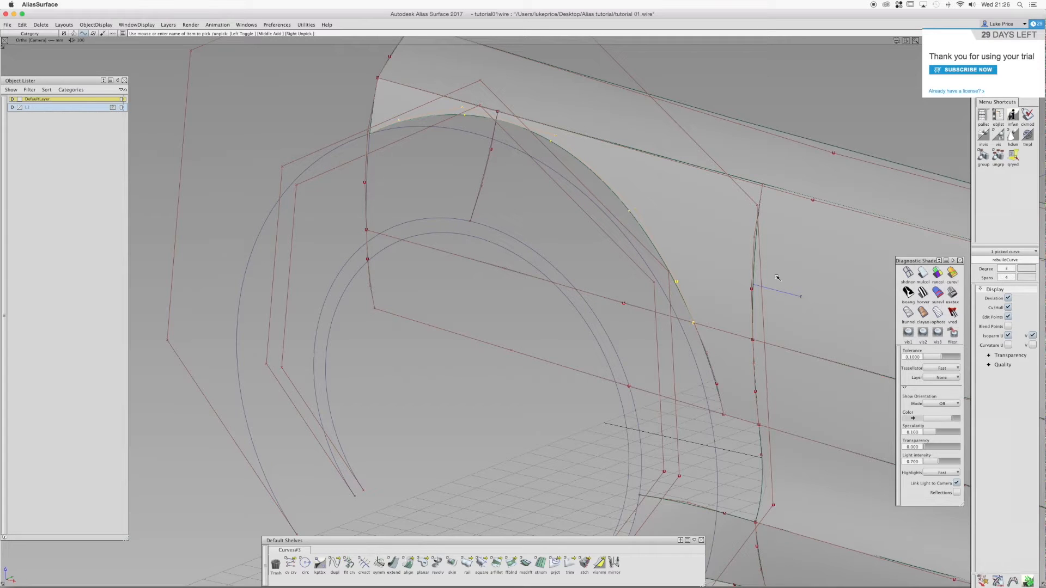
ctrl+shift+drag(637, 286, 635, 276)
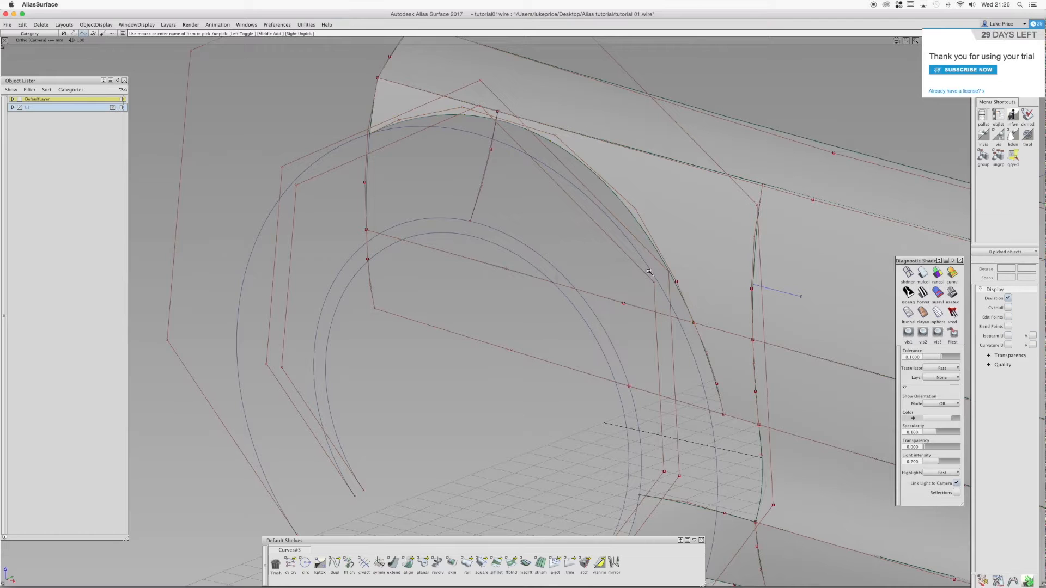
Delete the duplicated curve along the upper side surface's trimmed arch edge
ctrl+shift+drag(598, 190, 612, 194)
click(612, 193)
key(Delete)
alt+shift+drag(648, 275, 701, 297)
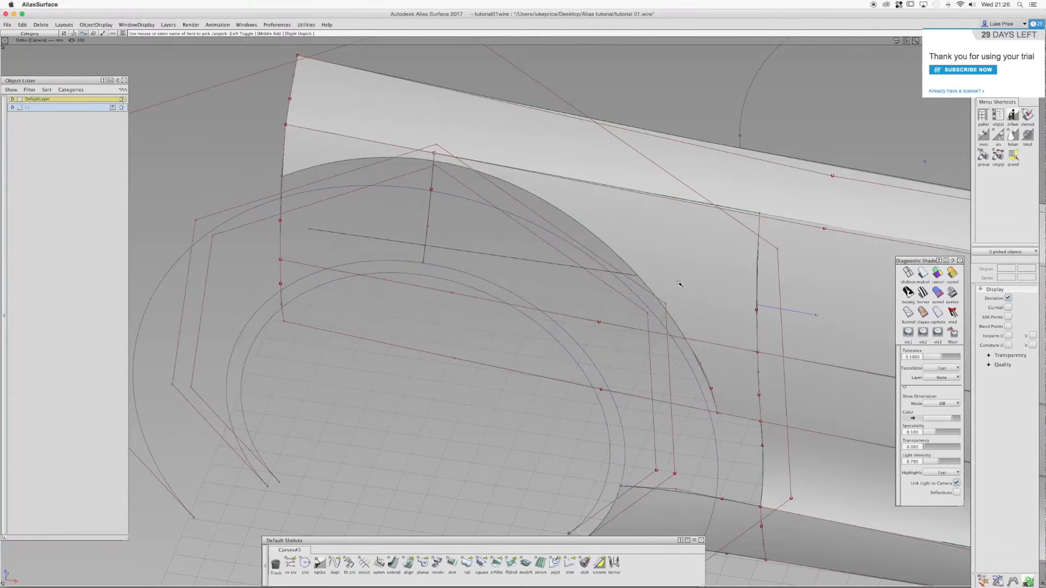
ctrl+shift+drag(625, 222, 672, 171)
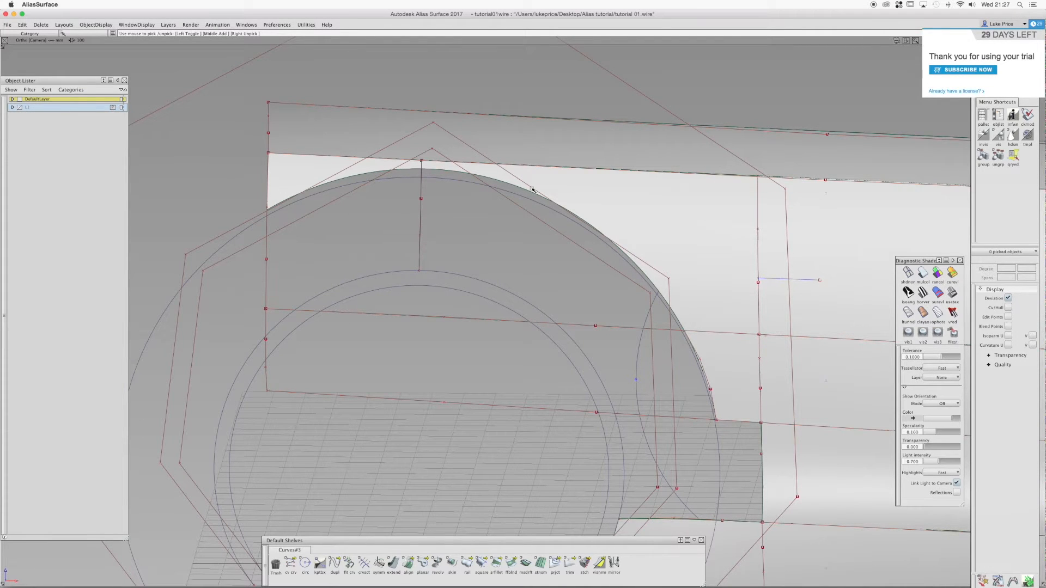
Fit a curve to the upper side surface's trimmed arch edge and inspect its deviation along the arch
alt+shift+drag(652, 241, 656, 246)
alt+shift+drag(776, 262, 607, 206)
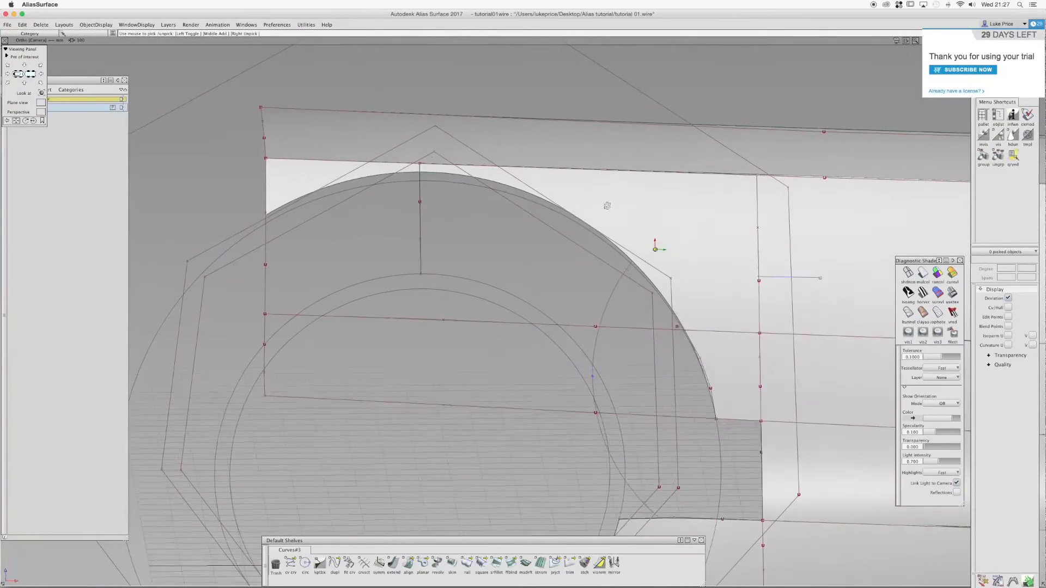
click(350, 567)
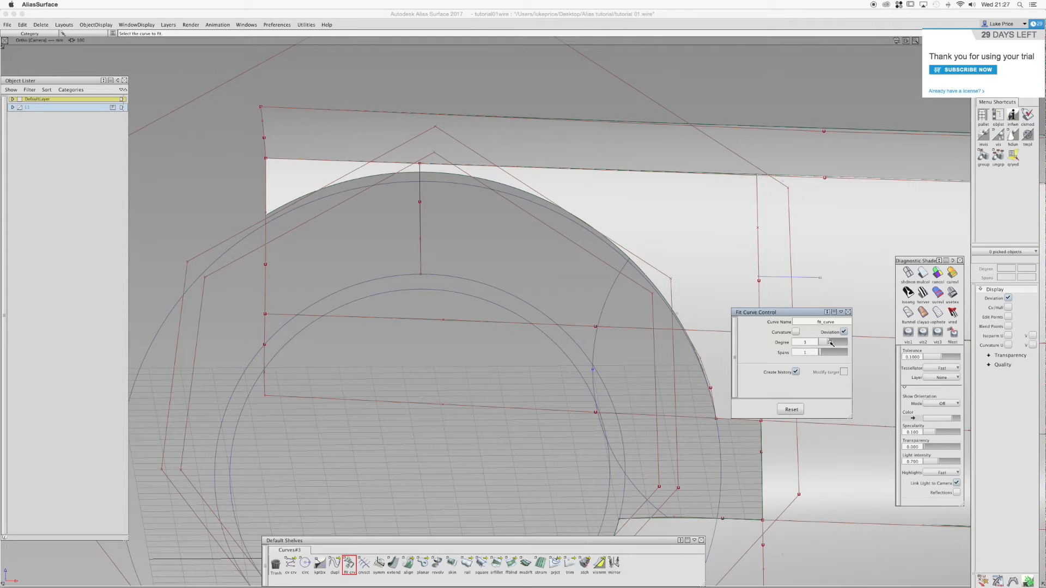
click(641, 269)
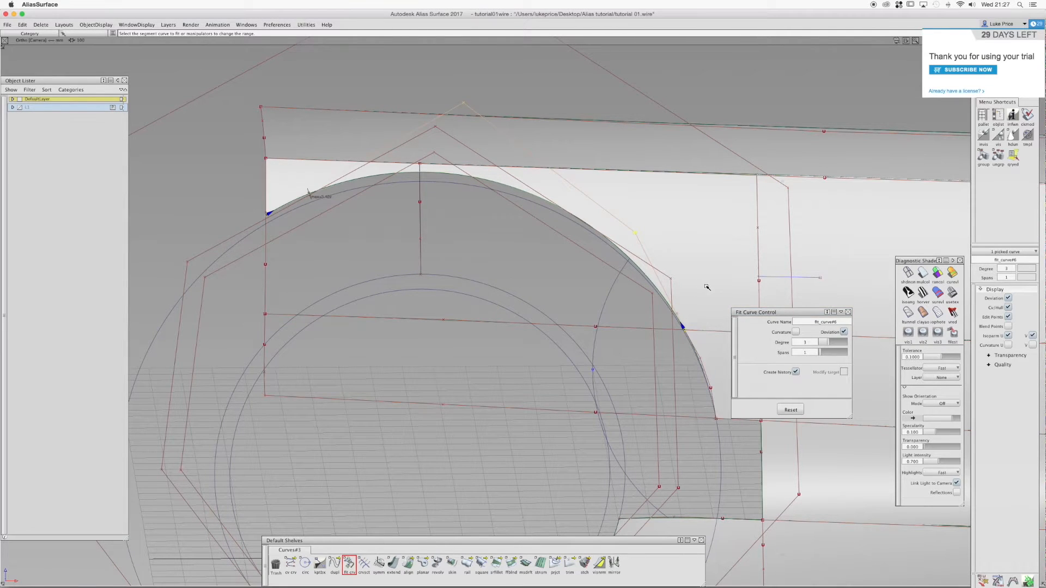
alt+shift+drag(656, 240, 354, 213)
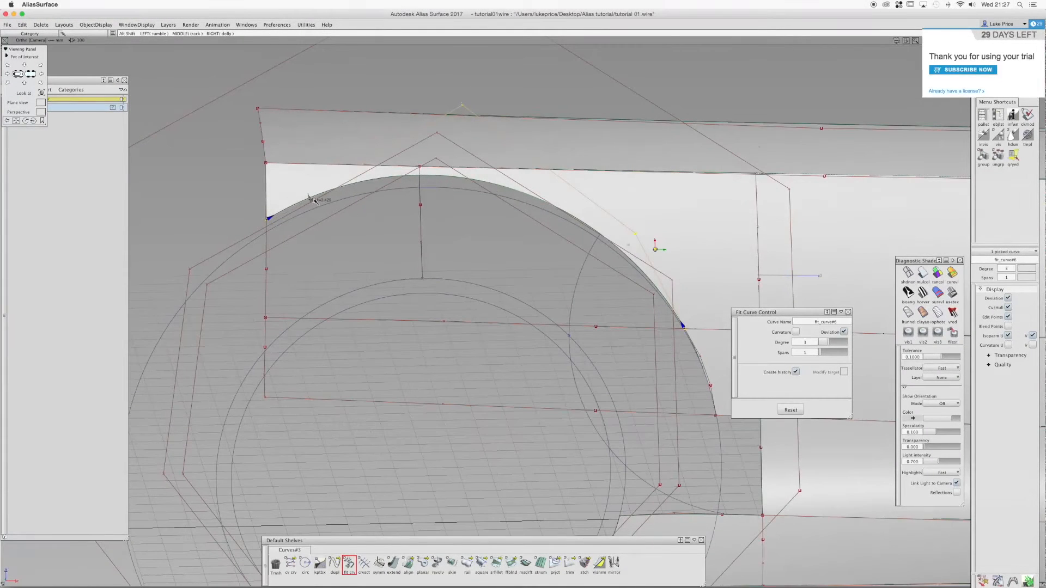
alt+shift+right_drag(315, 197, 385, 191)
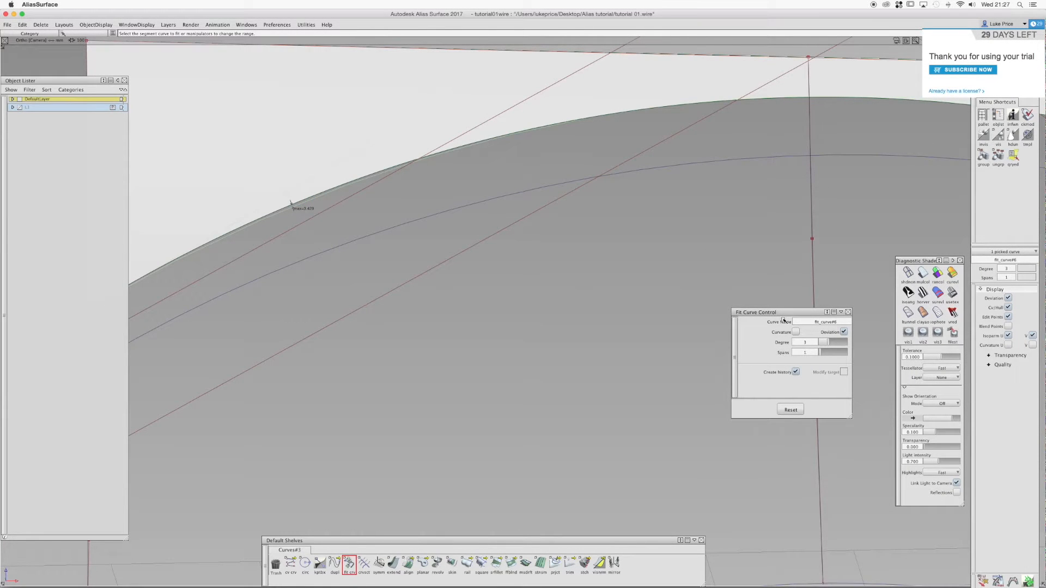
Raise the fitted upper arch curve to degree 5 with a single span and release it
drag(826, 343, 834, 343)
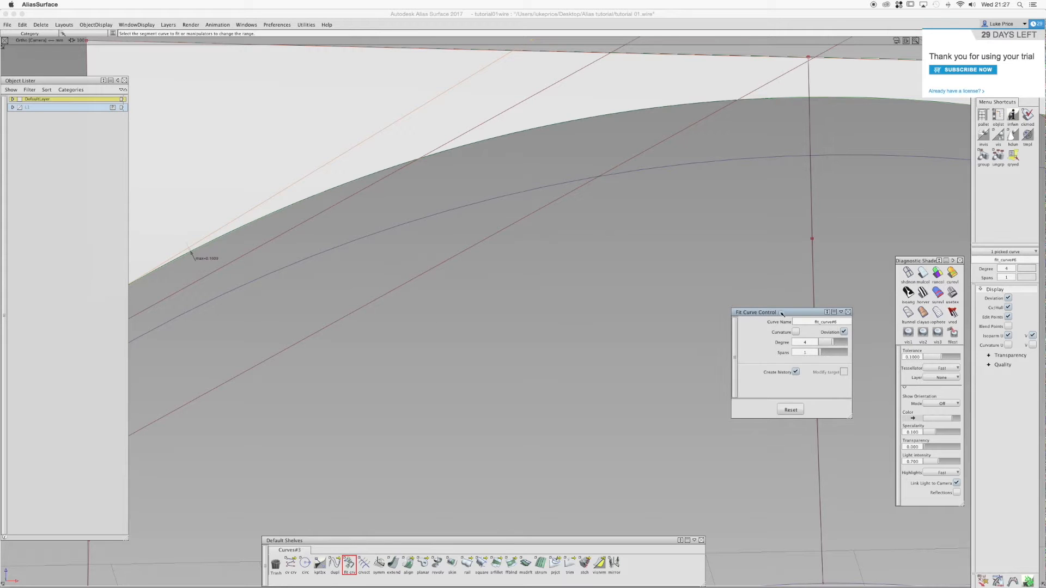
drag(832, 343, 838, 343)
alt+shift+right_drag(605, 239, 458, 246)
alt+shift+drag(458, 246, 294, 267)
ctrl+shift+click(504, 321)
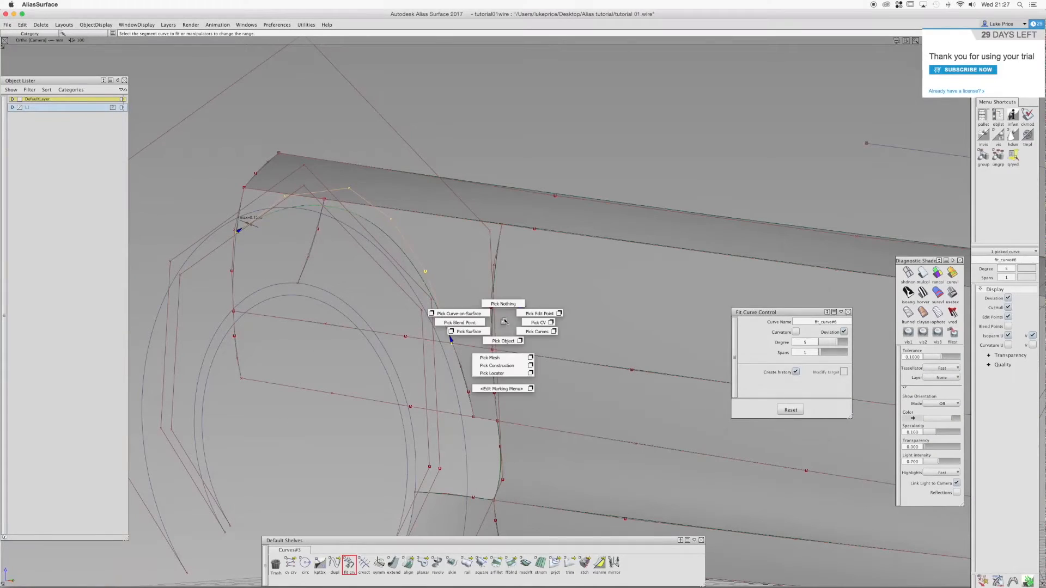
ctrl+shift+drag(504, 322, 504, 304)
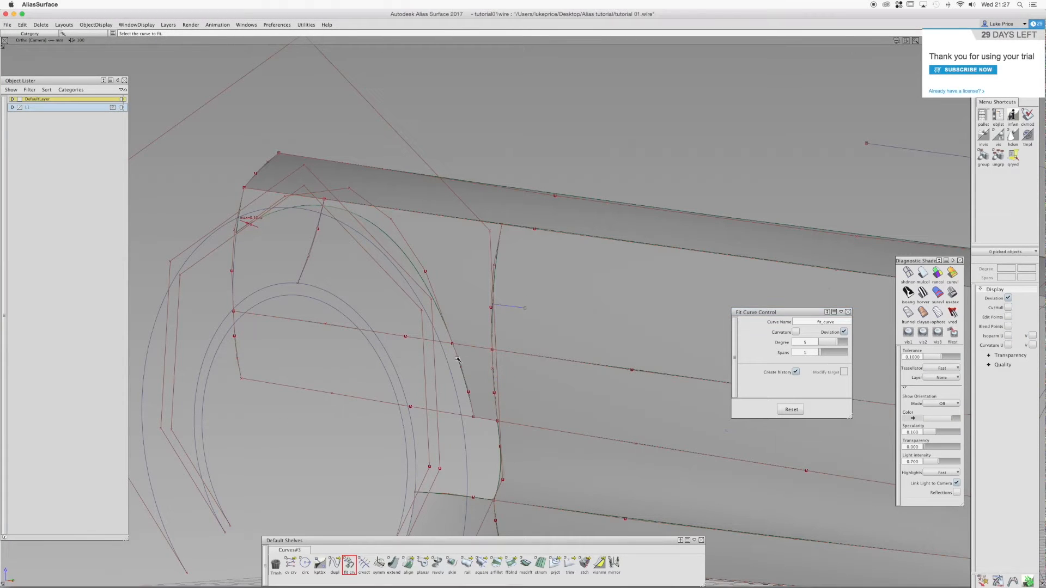
Fit a degree 3, single-span curve to the lower side surface's trimmed arch edge and inspect its deviation
click(461, 362)
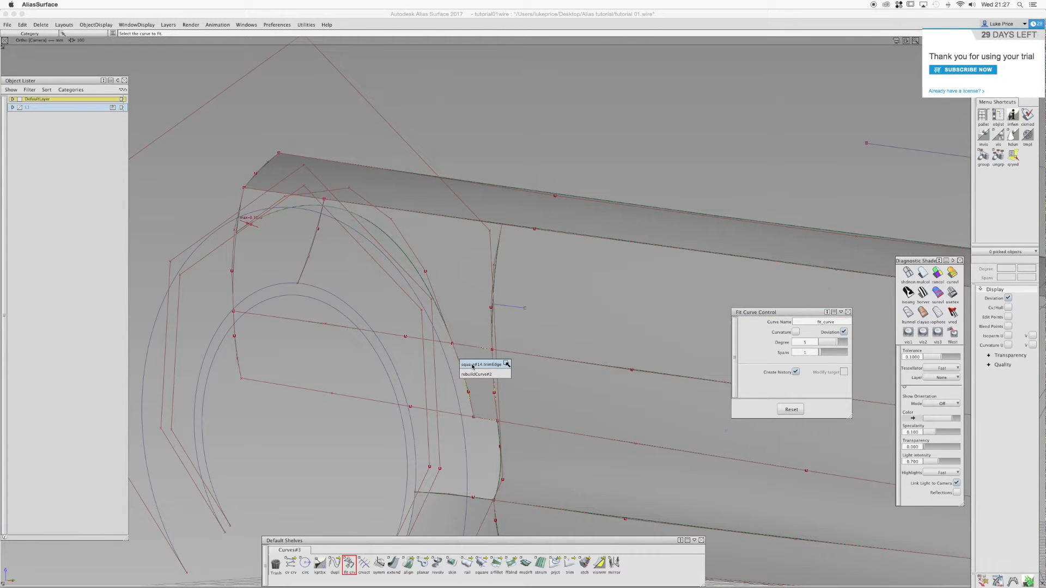
click(472, 365)
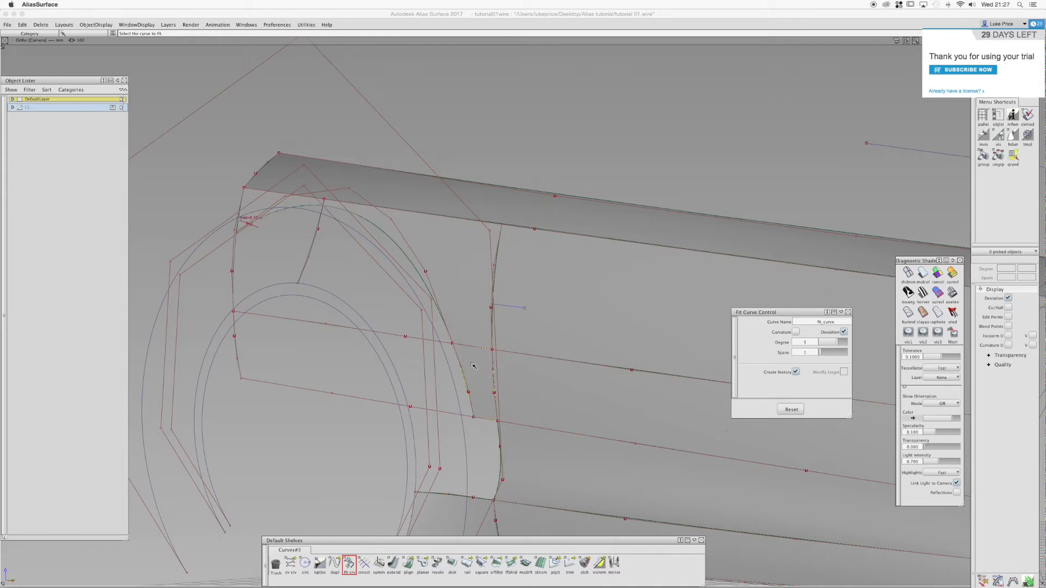
click(830, 343)
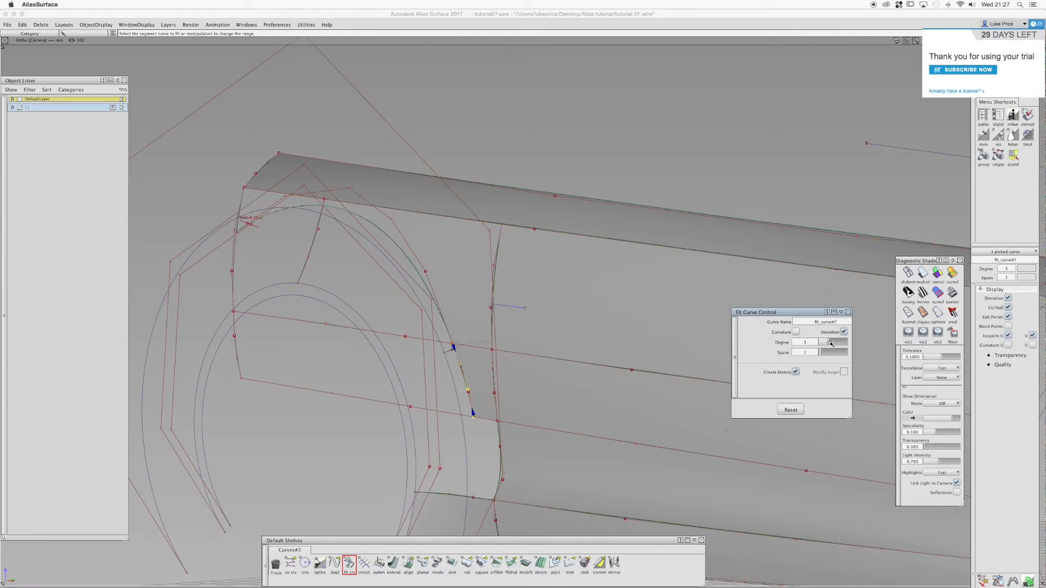
alt+shift+middle_drag(535, 373, 674, 294)
alt+shift+right_drag(674, 294, 642, 295)
alt+shift+middle_drag(642, 295, 372, 196)
alt+shift+right_drag(613, 276, 769, 270)
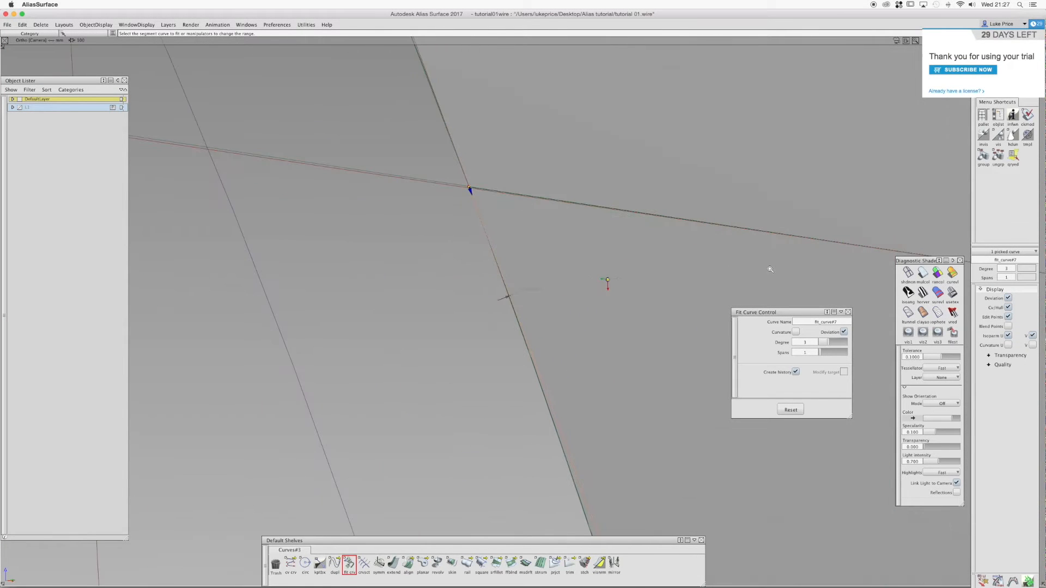
alt+shift+right_drag(770, 269, 515, 267)
alt+shift+drag(515, 267, 712, 327)
click(519, 294)
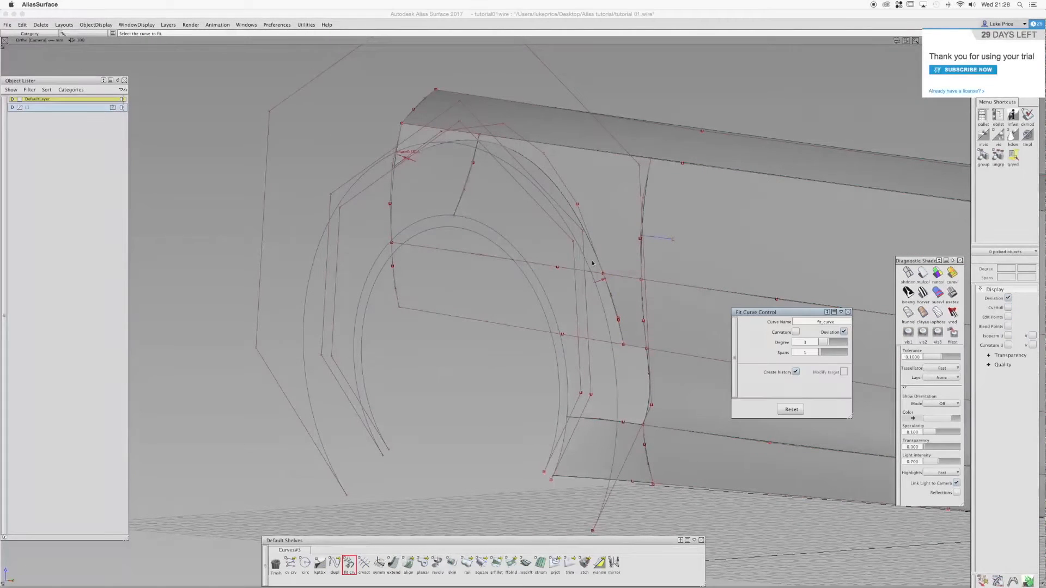
Delete the rebuilt duplicate curve along the lower side surface's trimmed arch edge, keeping the fitted curve
alt+shift+drag(579, 271, 621, 306)
click(619, 306)
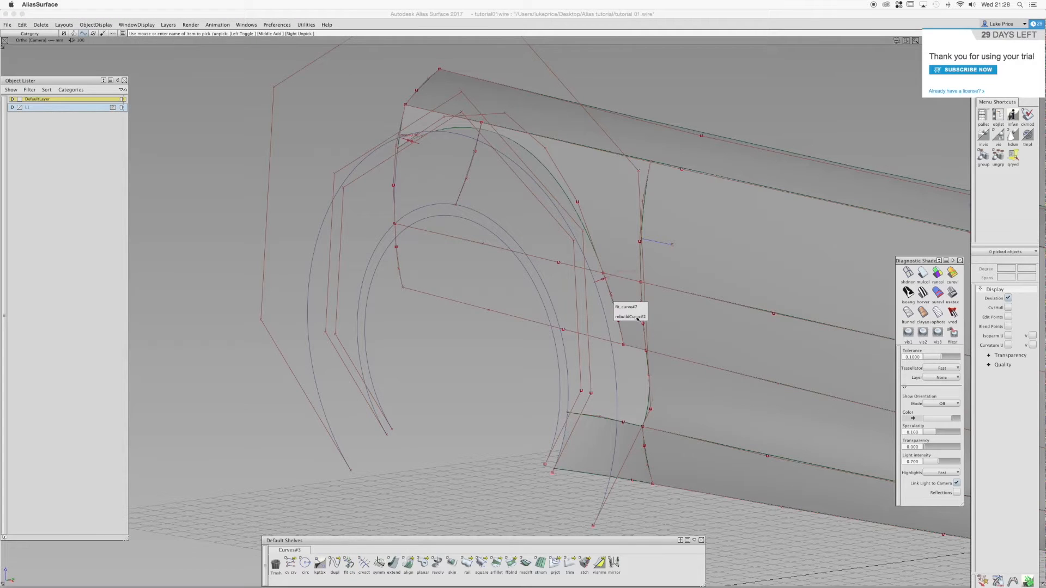
click(638, 319)
click(597, 260)
click(598, 260)
key(Delete)
key(Return)
click(609, 289)
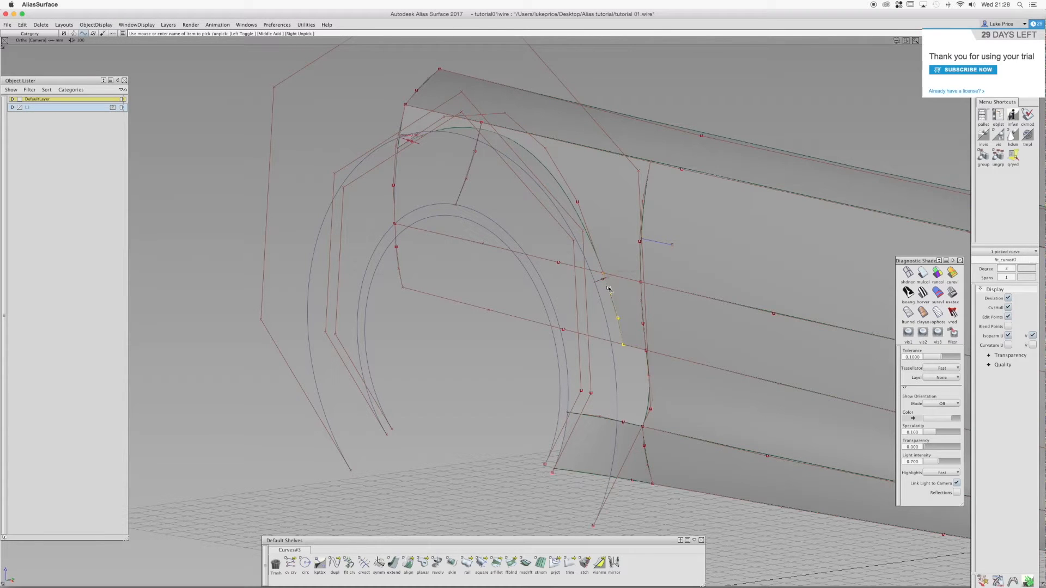
ctrl+shift+drag(618, 315, 561, 272)
Draw a straight CV curve along the trimmed side surface's lower edge, from the arch edge's lower end to the surface's far corner
alt+shift+right_drag(545, 289, 583, 314)
alt+shift+middle_drag(584, 314, 555, 257)
alt+shift+drag(556, 257, 589, 325)
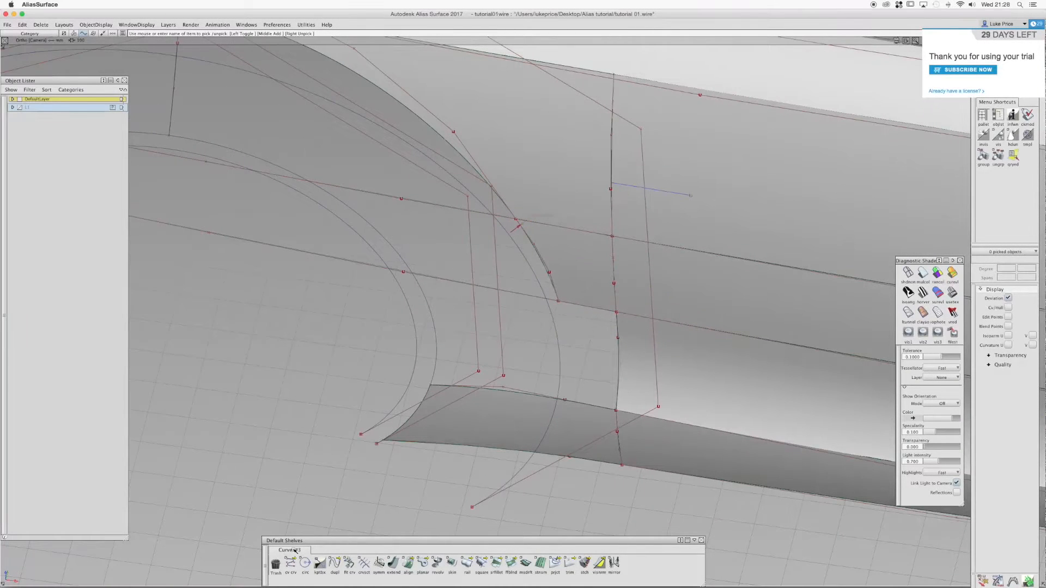
click(291, 564)
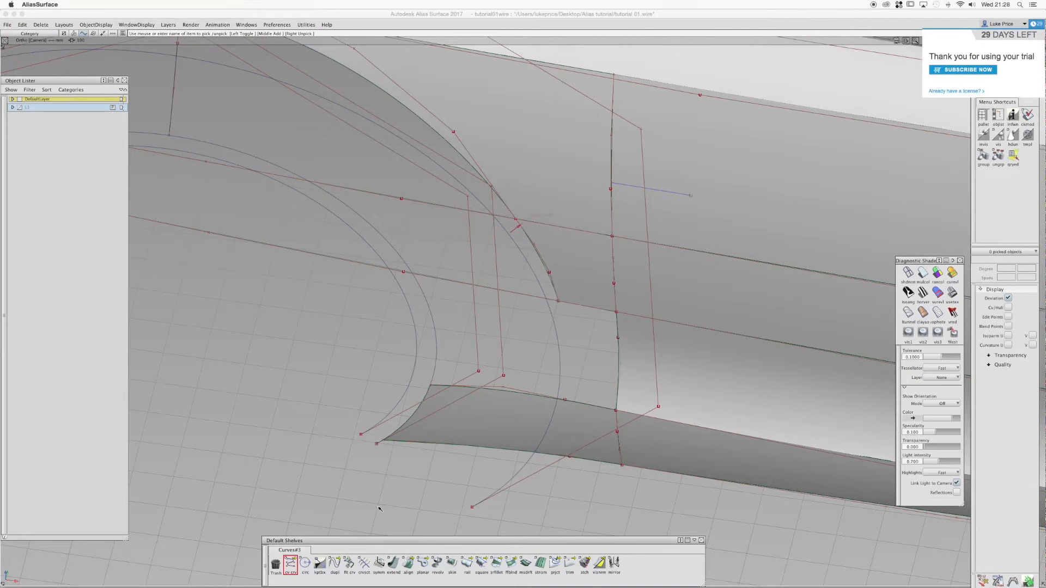
click(557, 305)
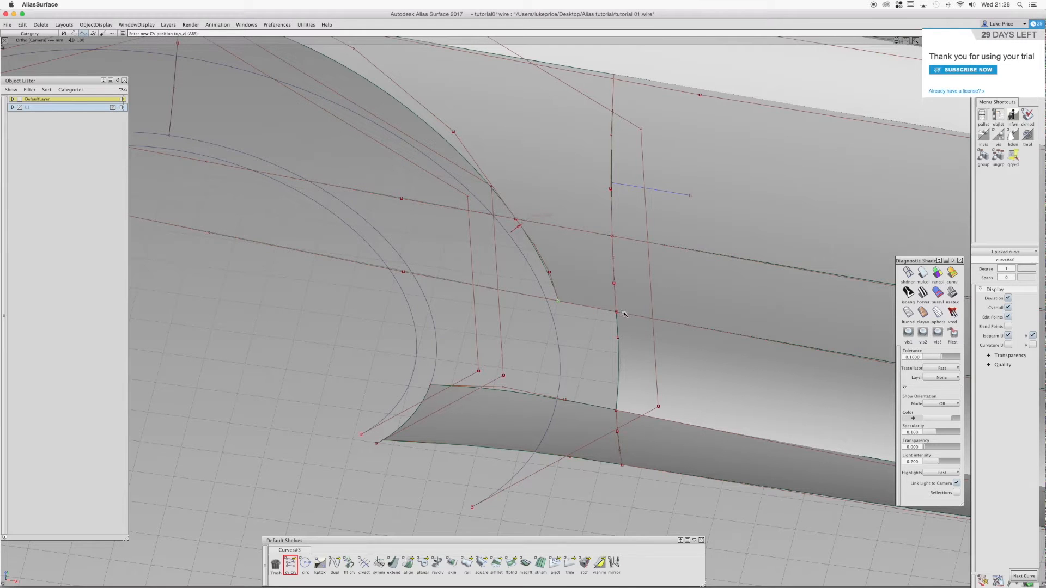
Pick the new straight curve below the trimmed side surface and set its degree to 3
mouse_move(580, 312)
ctrl+shift+mouse_down()
mouse_move(581, 287)
mouse_move(580, 311)
ctrl+shift+mouse_up()
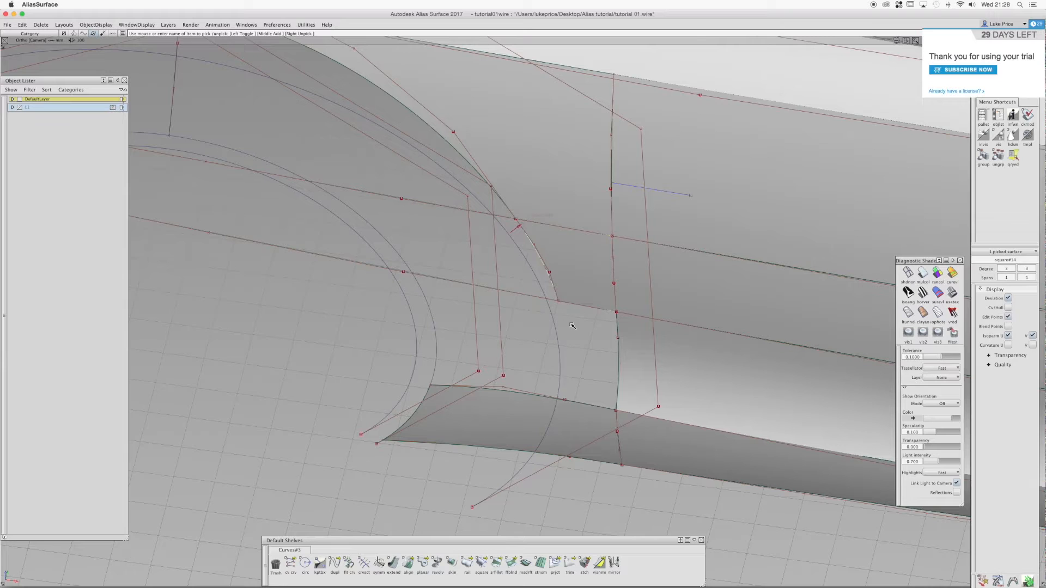
ctrl+shift+drag(579, 297, 591, 306)
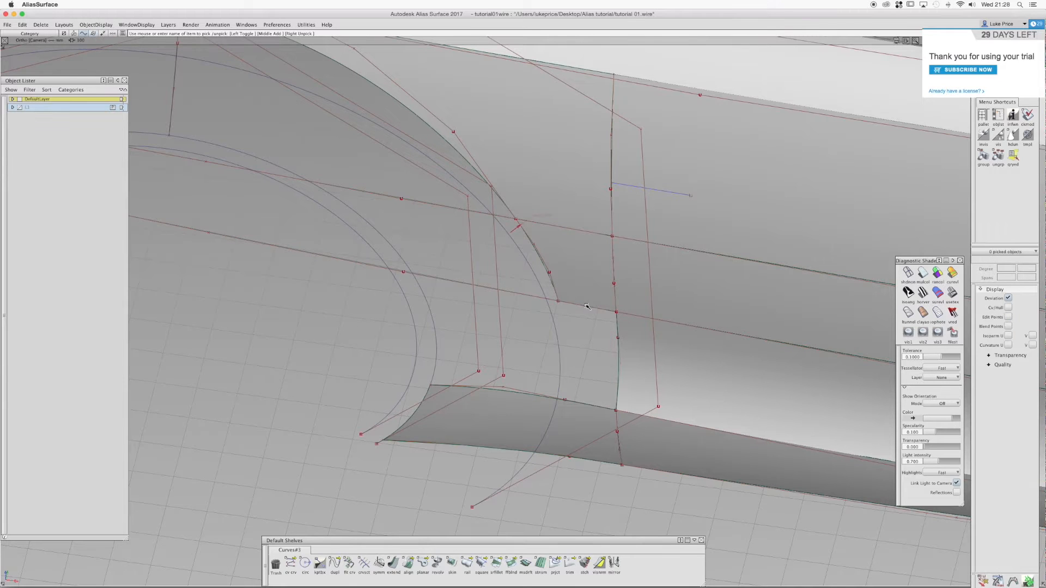
click(590, 312)
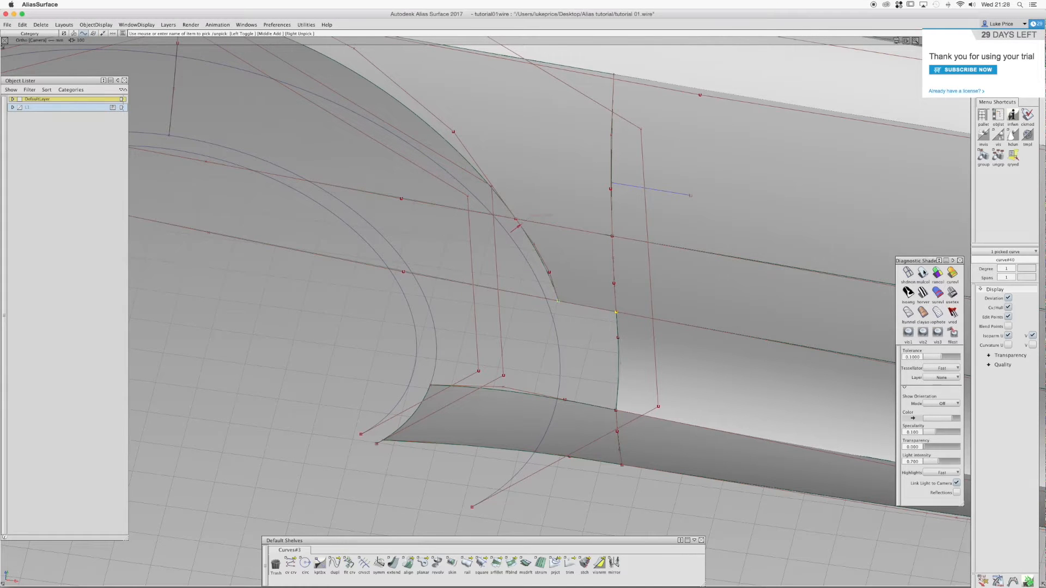
click(1007, 268)
text(3)
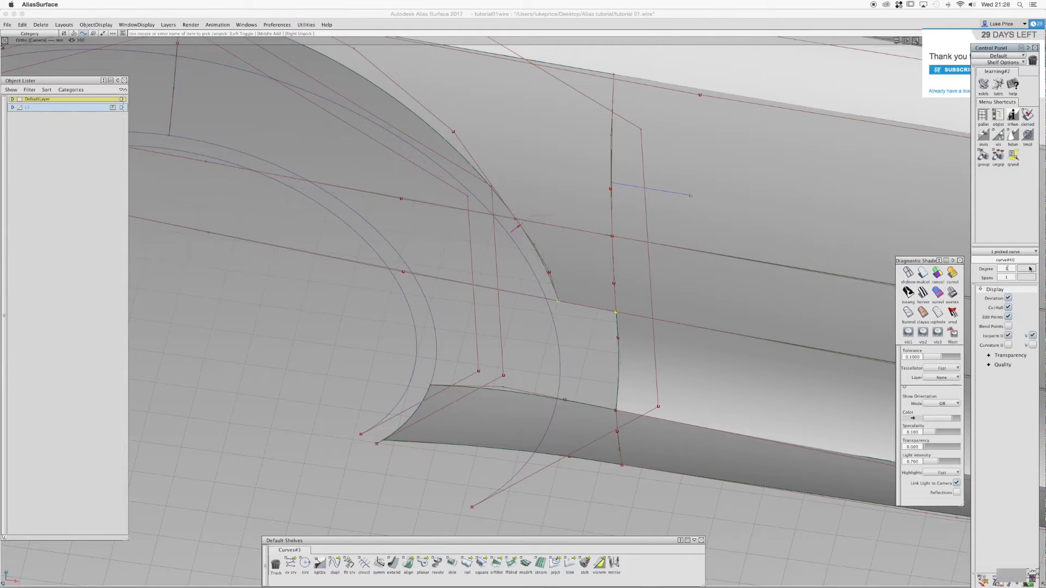
key(Return)
click(747, 268)
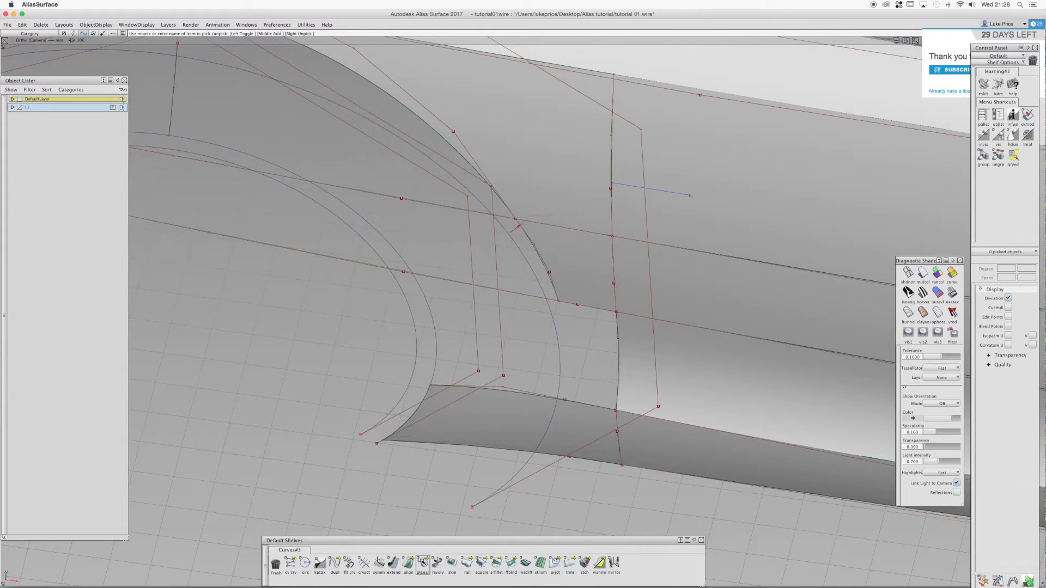
Align the new curve's far end to the adjoining side surface's edge with G0 continuity
click(408, 564)
click(612, 315)
click(612, 316)
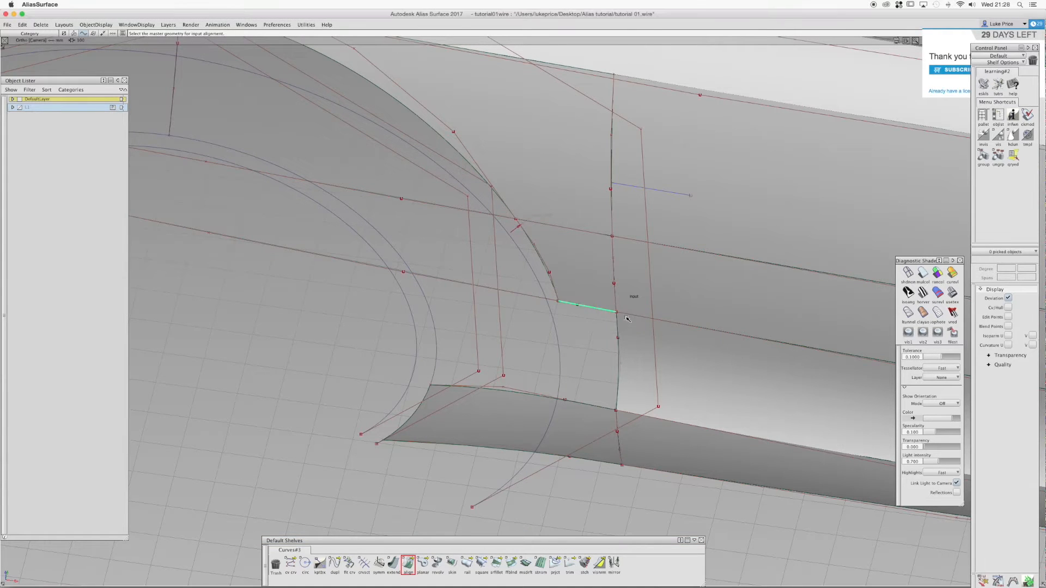
click(633, 320)
click(634, 319)
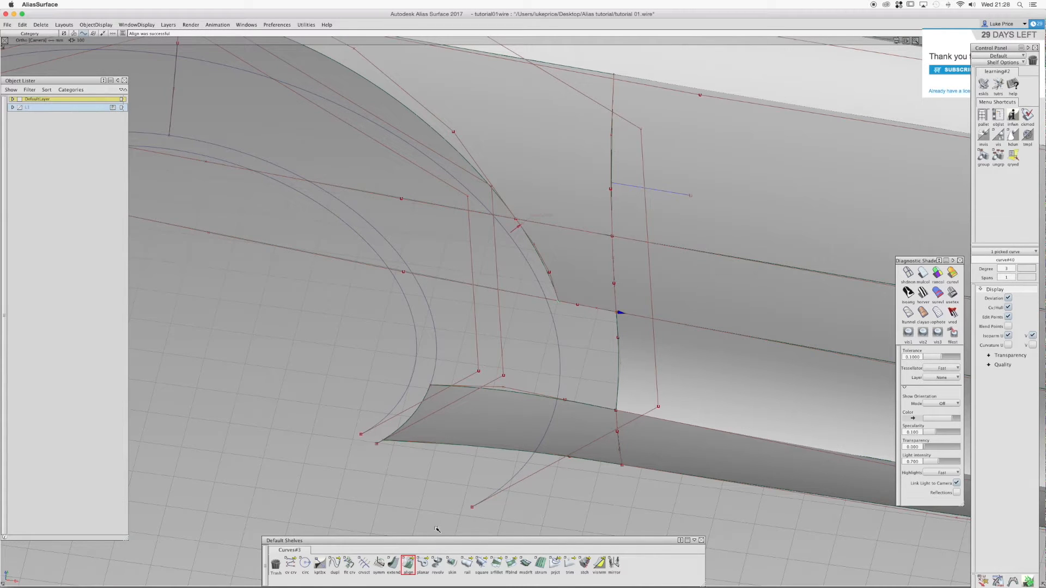
Pick the aligned curve below the trimmed side surface and examine its CVs at the surface junction
mouse_move(597, 297)
ctrl+shift+mouse_down()
mouse_move(561, 305)
mouse_move(601, 307)
ctrl+shift+mouse_up()
click(599, 308)
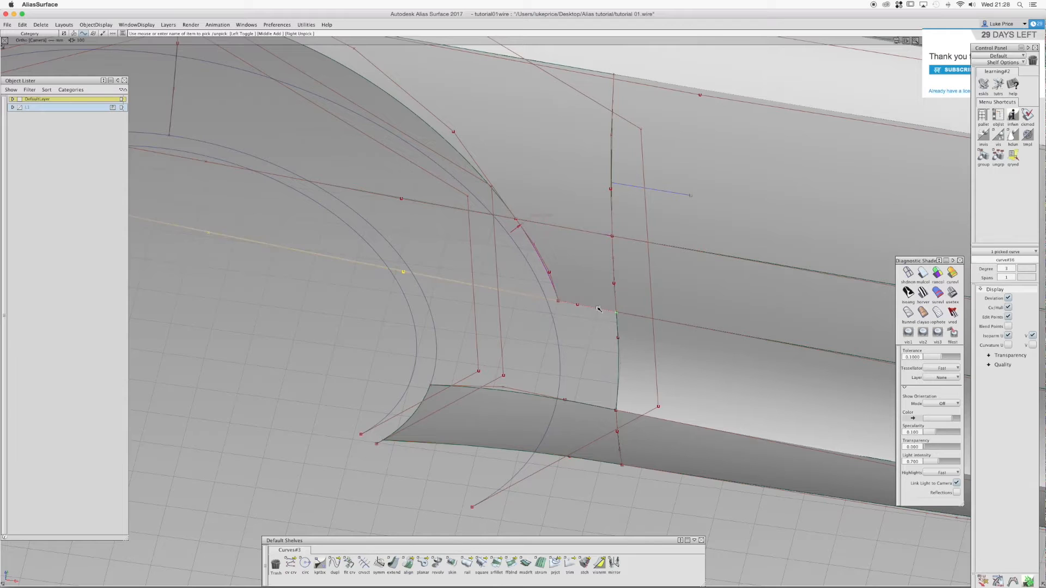
click(593, 316)
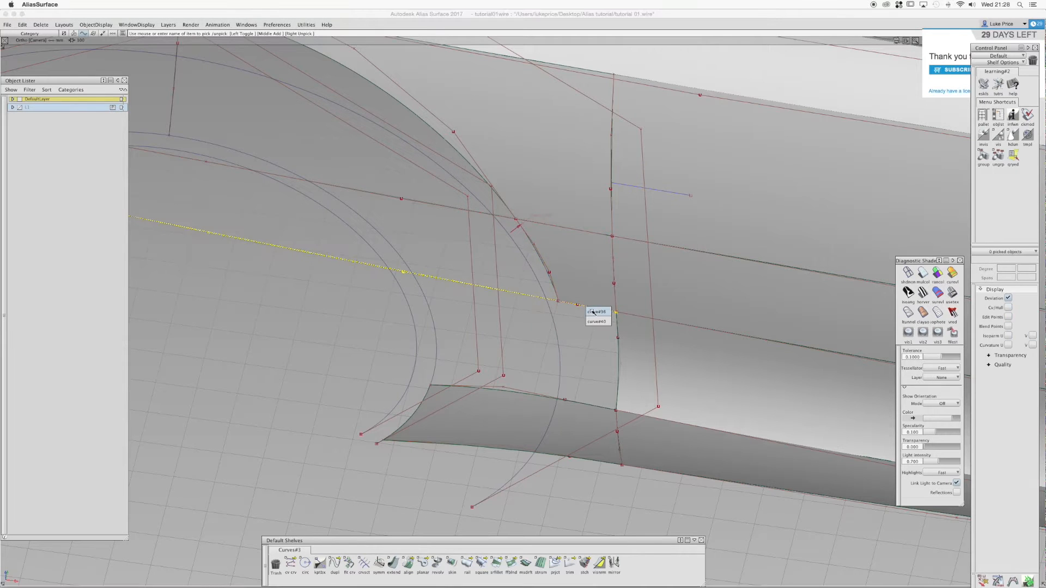
click(594, 321)
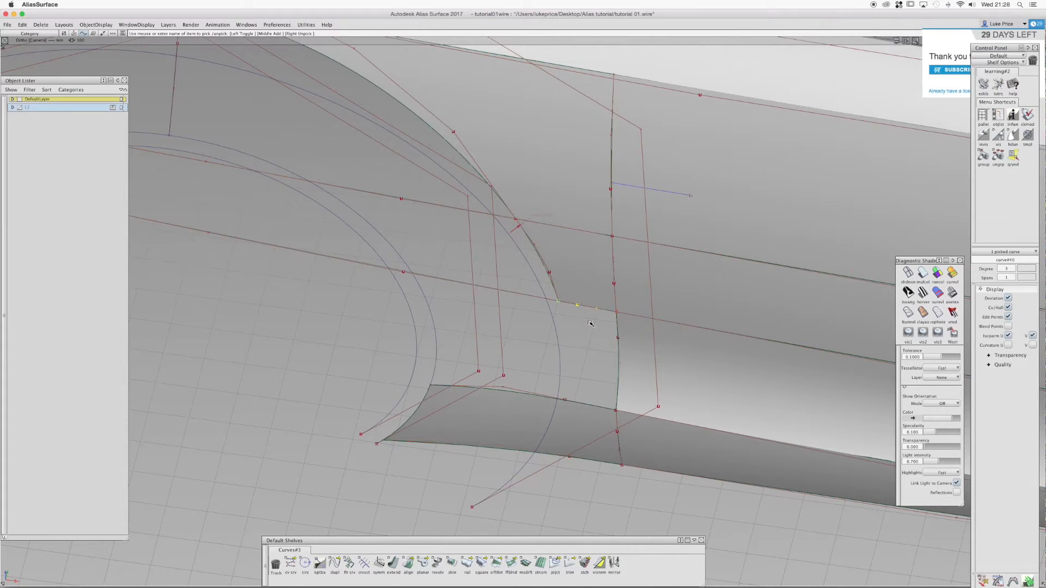
click(590, 323)
shift+super+drag(591, 323, 592, 305)
shift+super+right_drag(592, 305, 651, 313)
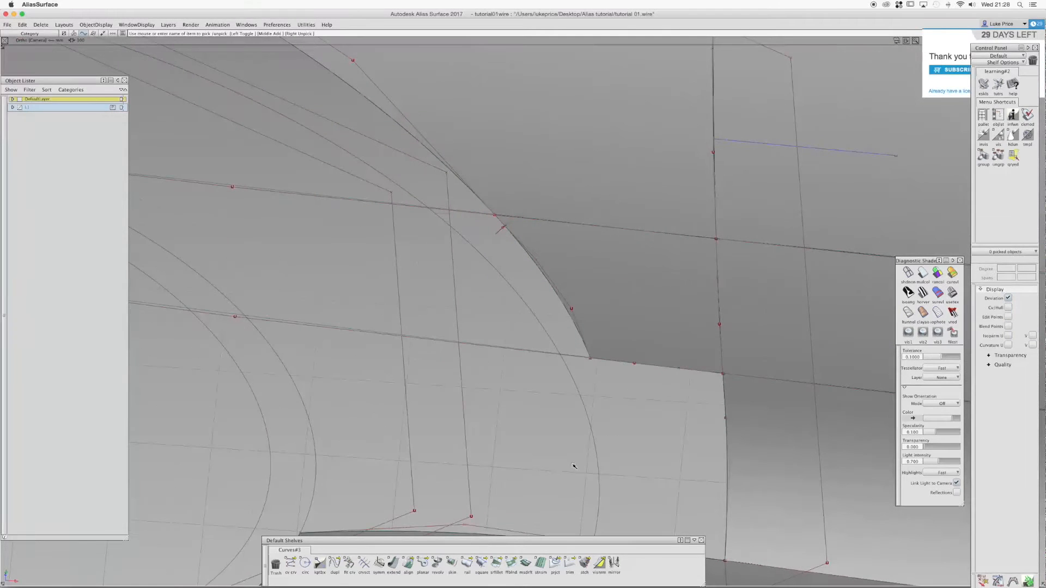
Align the new curve's far end to the adjoining side surface's lower edge with G2 continuity
double_click(408, 564)
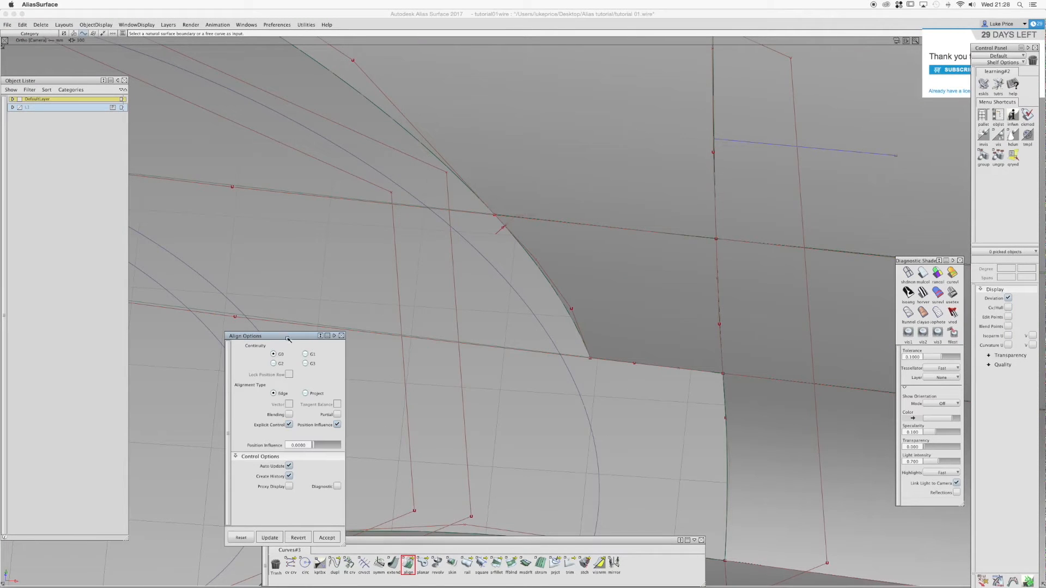
click(275, 364)
click(715, 375)
click(740, 381)
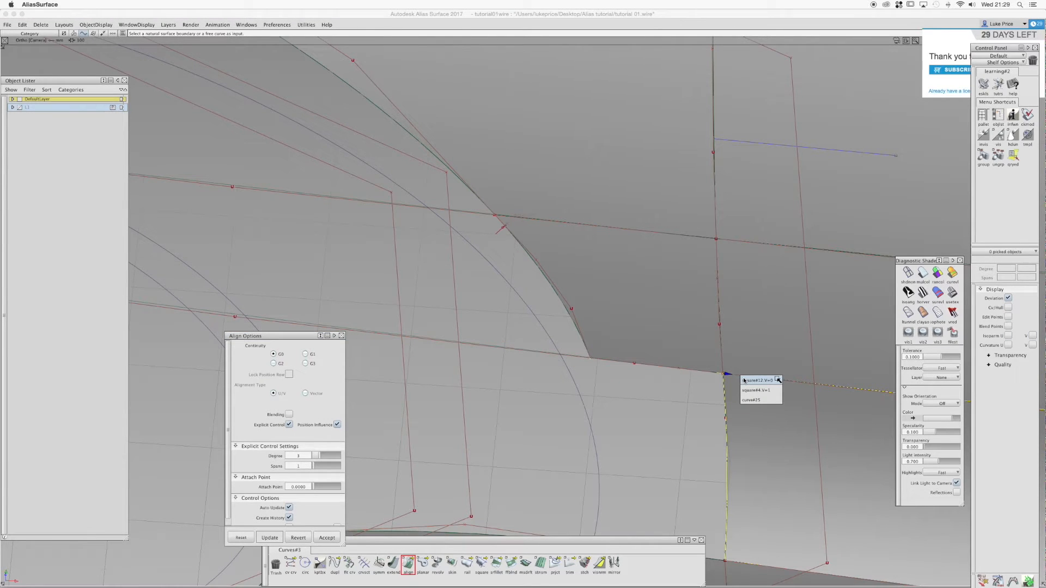
click(744, 381)
click(275, 364)
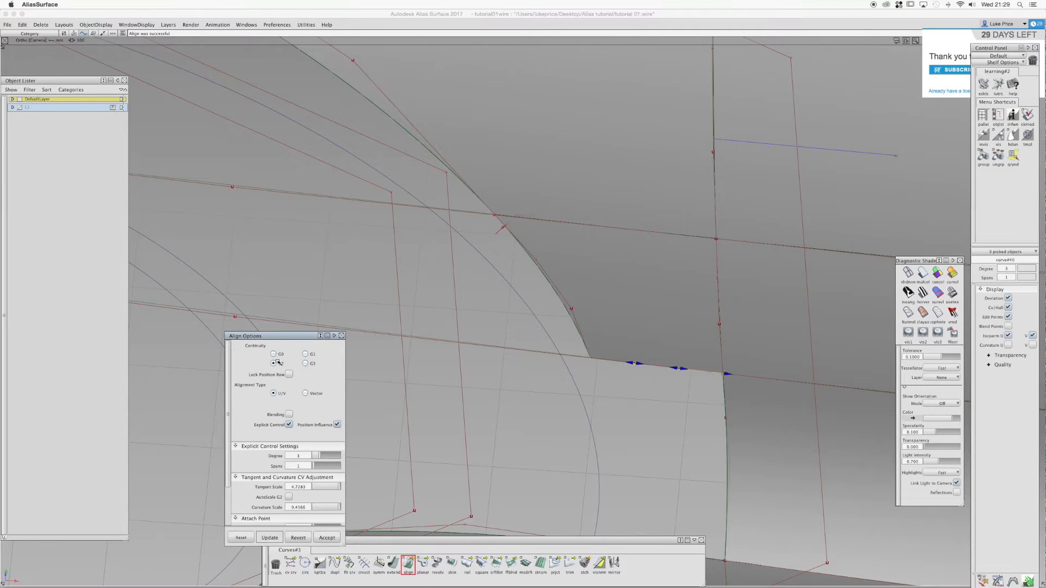
ctrl+shift+drag(572, 411, 675, 345)
Draw a straight curve from the wheel arch edge along the trimmed side surface's lower edge to the surface junction
alt+shift+middle_drag(598, 245, 582, 301)
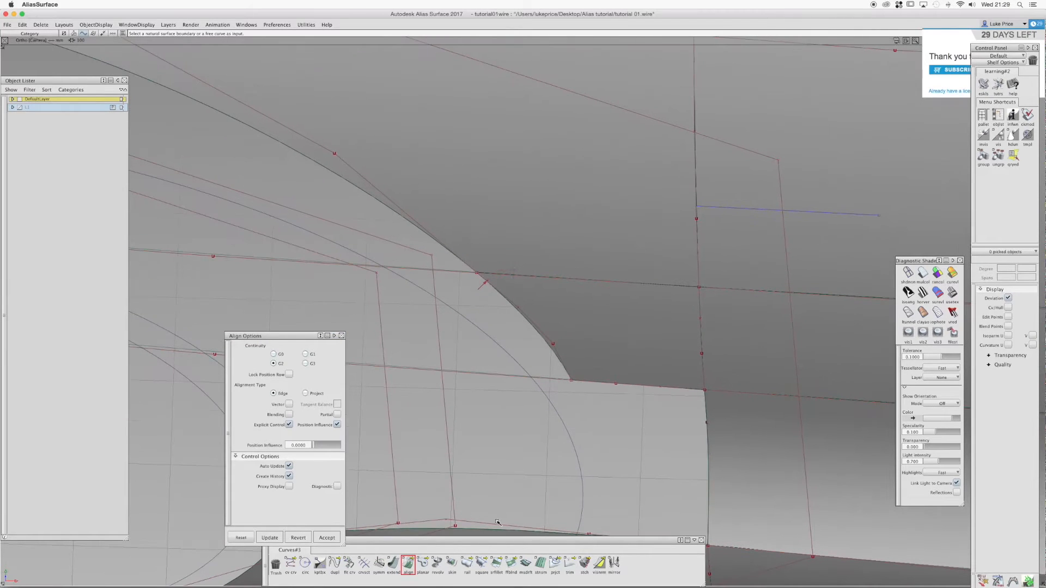
click(291, 552)
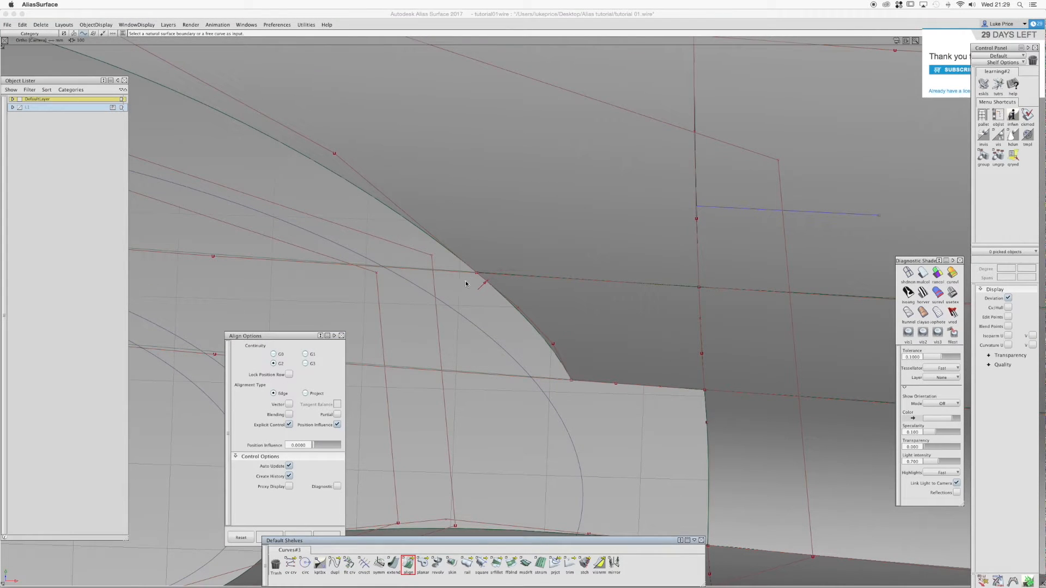
click(291, 563)
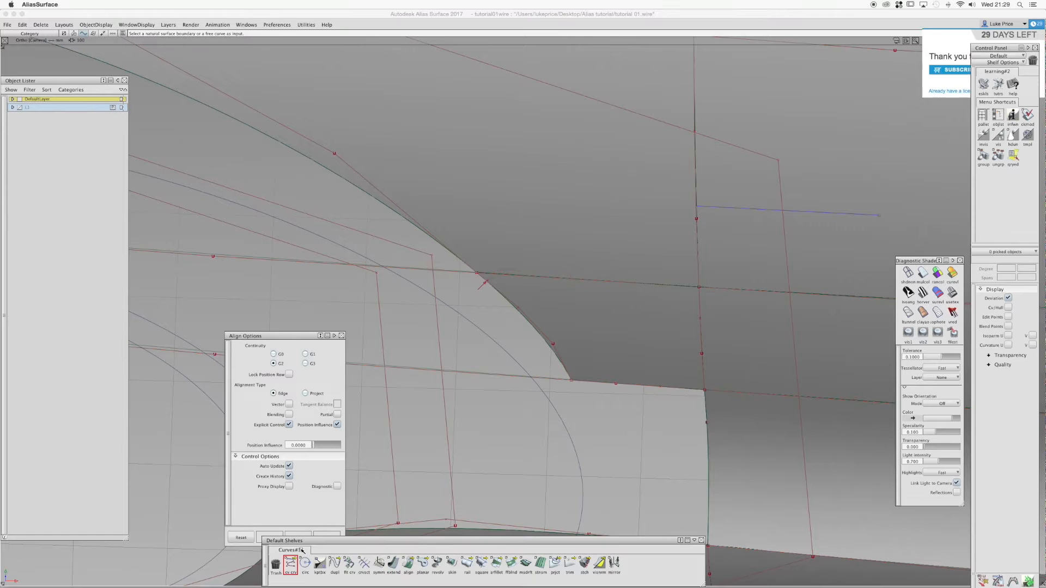
ctrl+click(484, 264)
ctrl+click(709, 286)
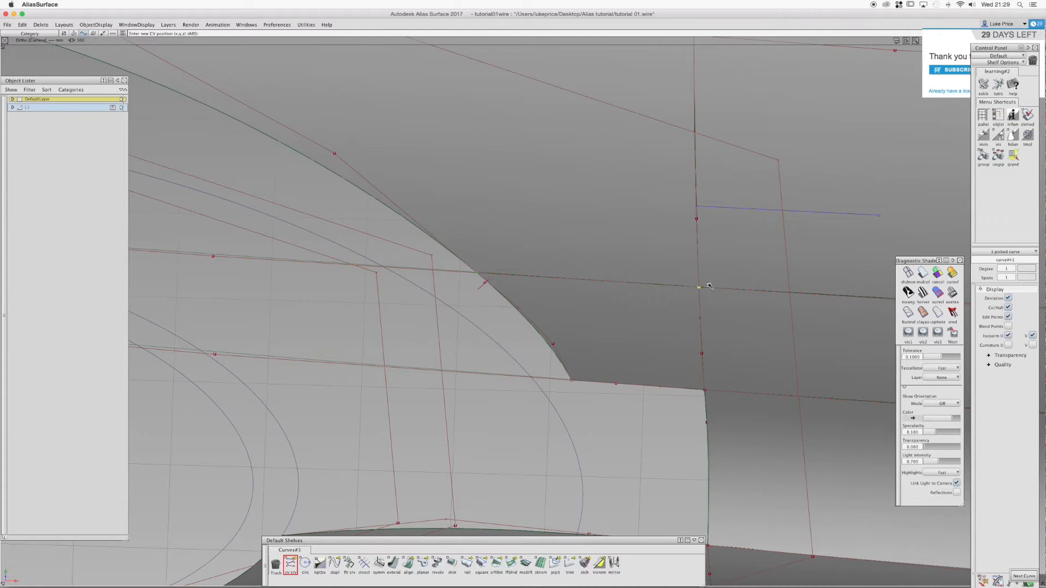
Pick the new straight curve along the trimmed side surface's lower edge and raise its degree
ctrl+shift+drag(610, 244, 637, 261)
click(628, 283)
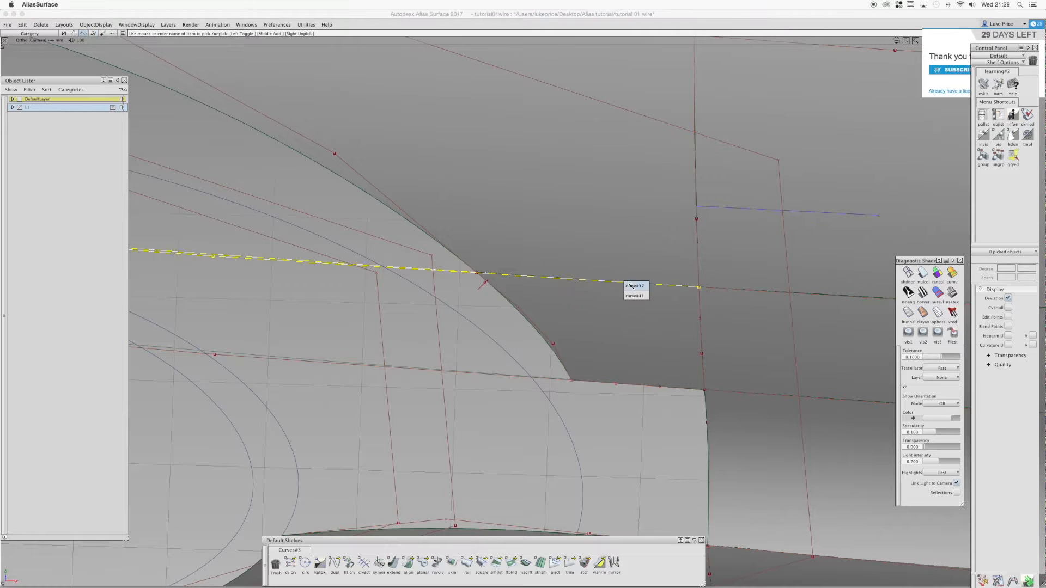
click(631, 296)
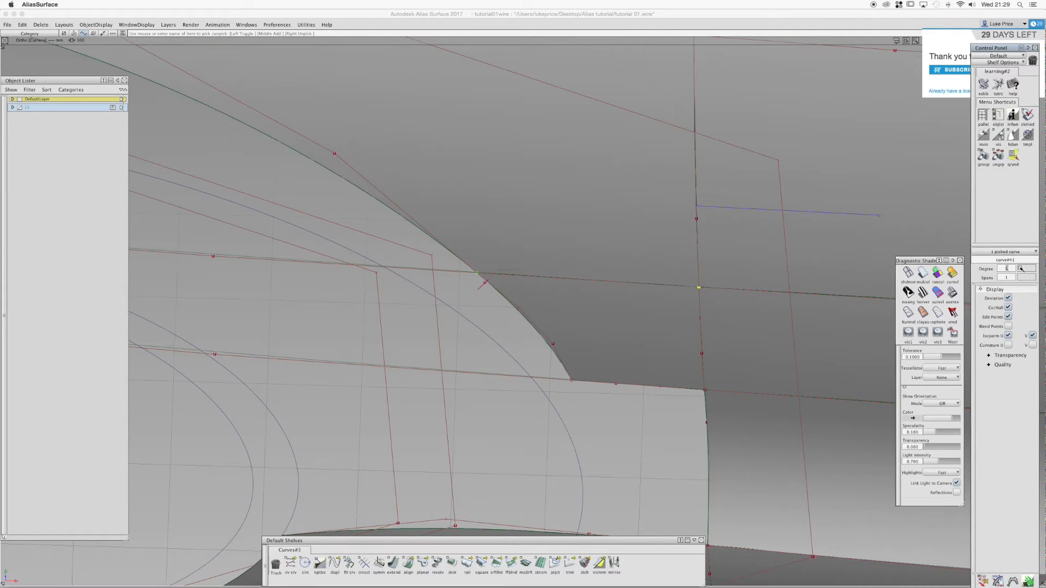
key(Return)
Align the new curve's far end to the adjoining lower side surface with G2 continuity
ctrl+shift+drag(560, 217, 560, 198)
double_click(408, 564)
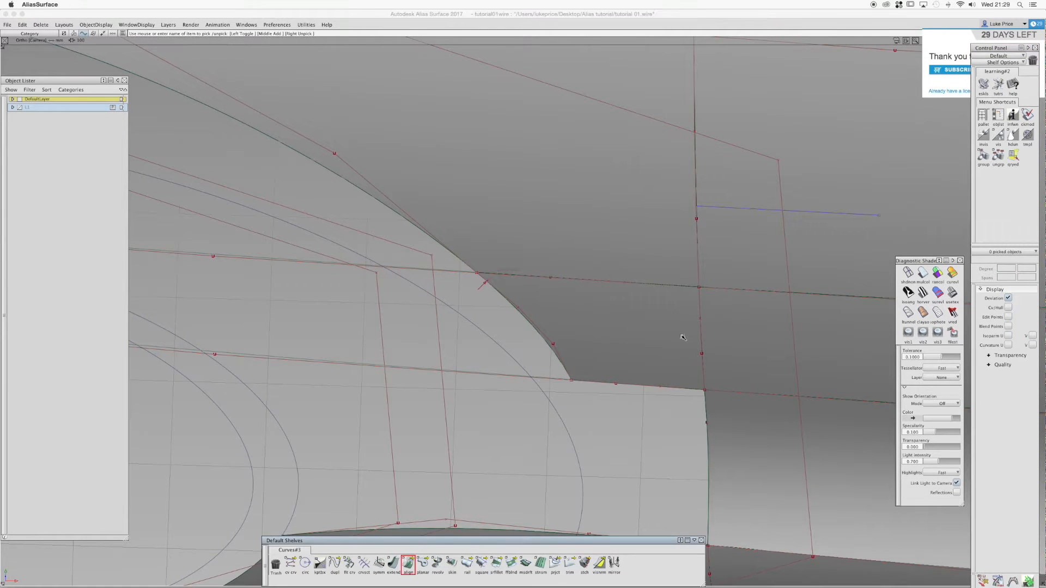
click(681, 296)
click(689, 293)
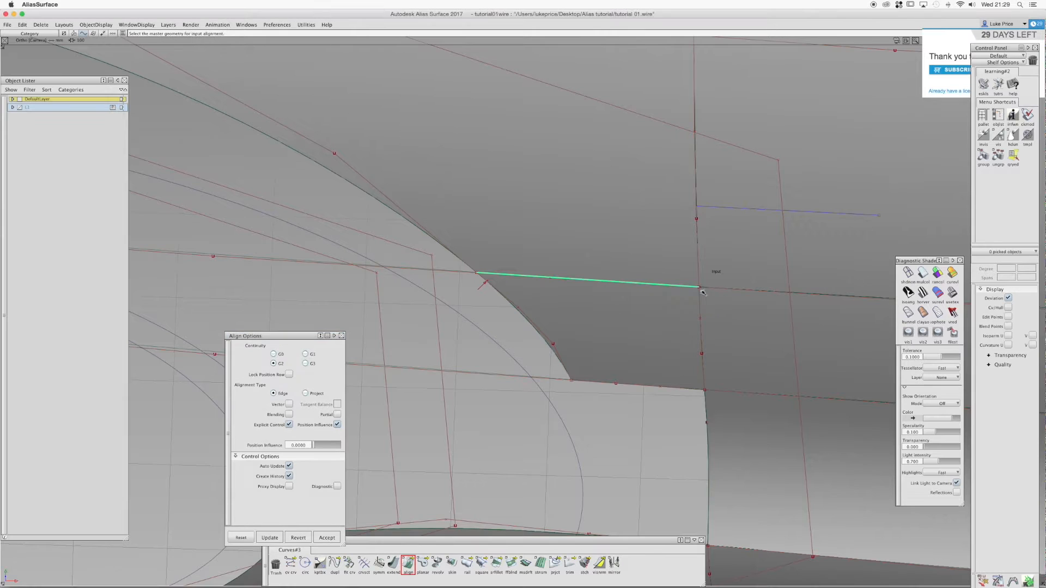
click(705, 287)
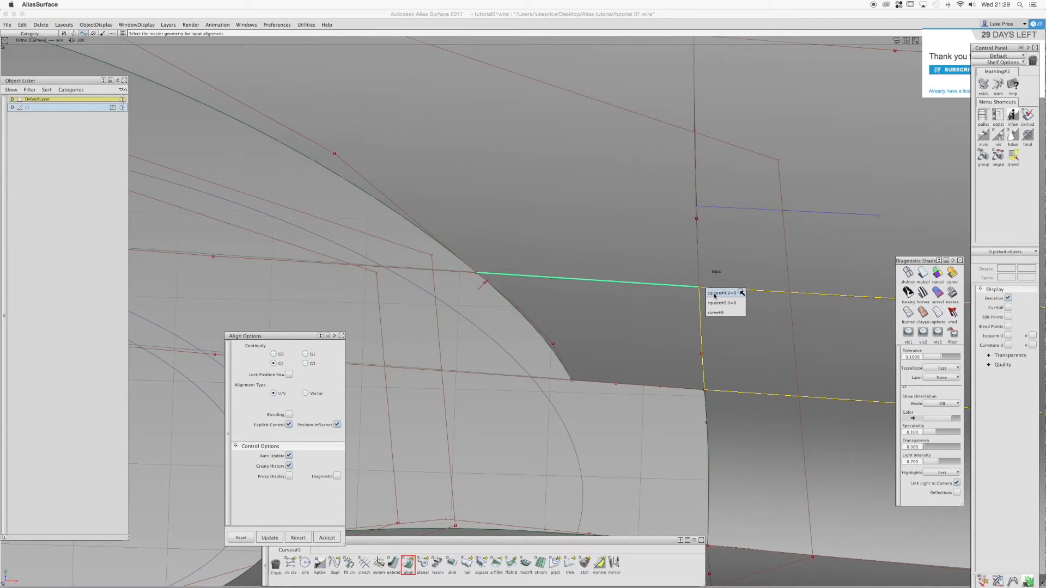
click(715, 295)
ctrl+shift+drag(622, 320, 582, 334)
click(581, 334)
key(Delete)
key(Return)
Try to build a degree 3 Square surface beside the arch using the upper side surface's edge as the fourth boundary
alt+shift+drag(581, 334, 545, 174)
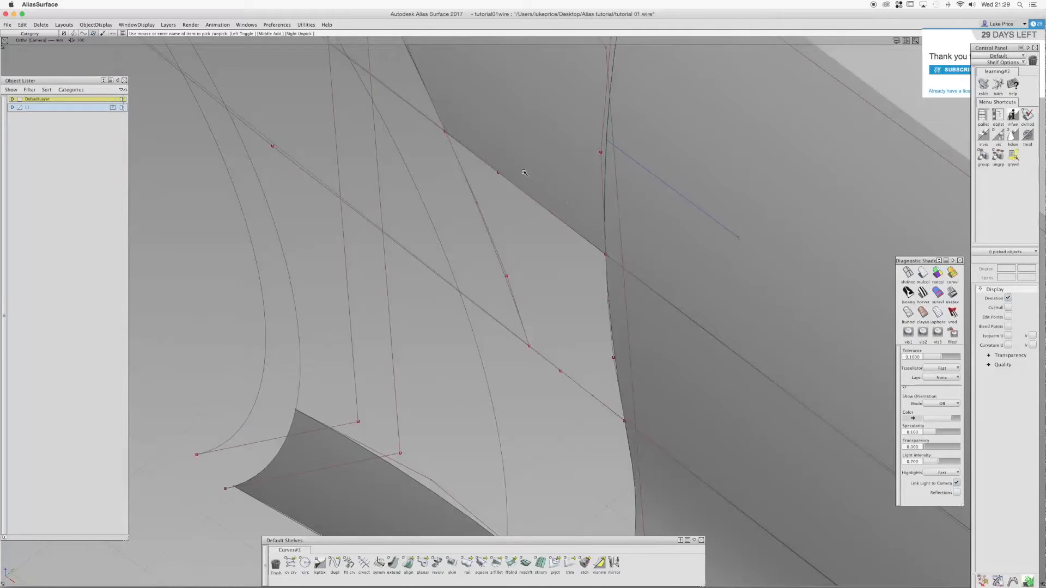
alt+shift+drag(514, 236, 375, 542)
click(480, 564)
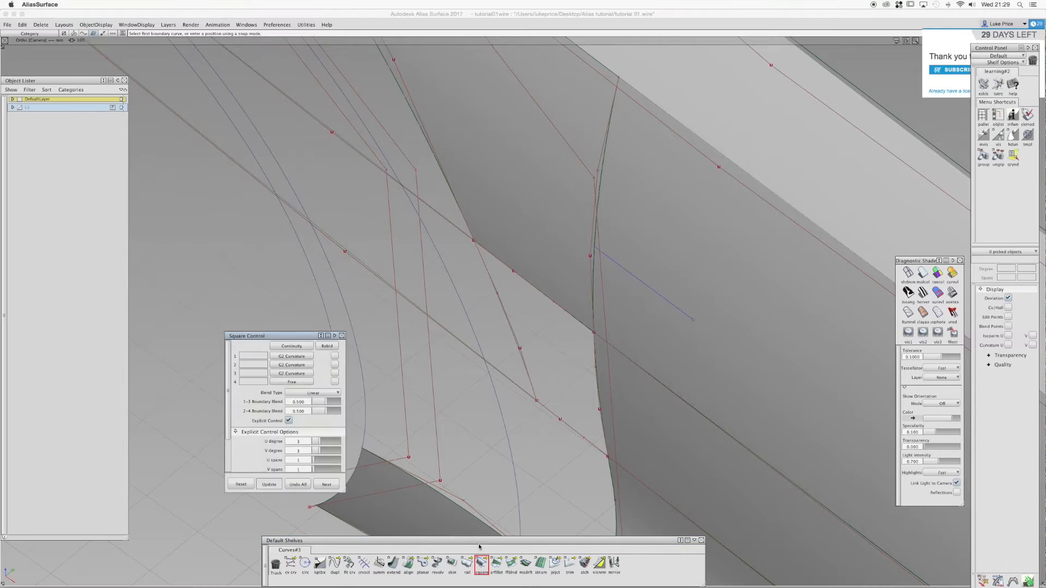
click(512, 325)
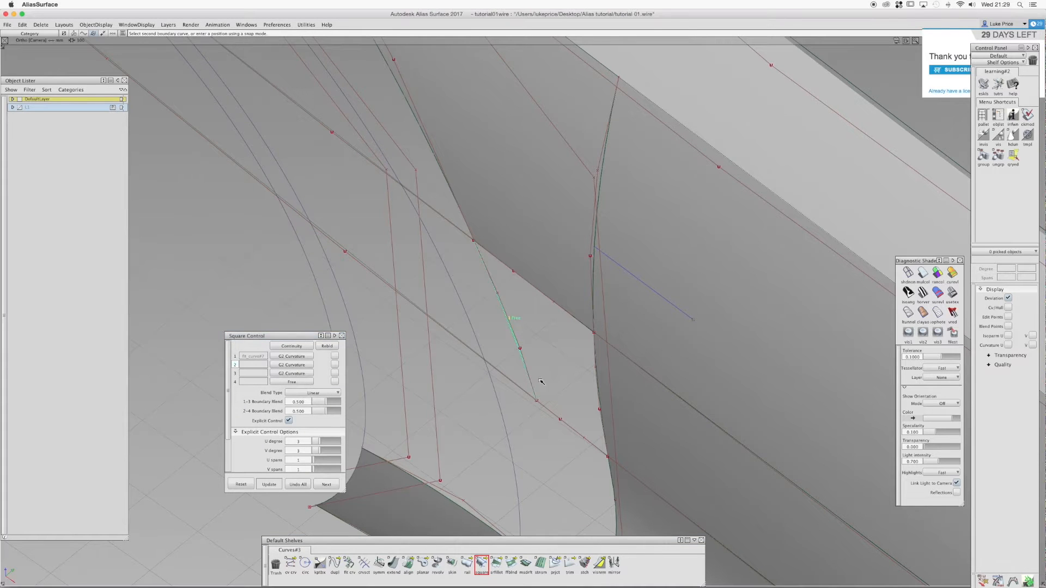
click(548, 411)
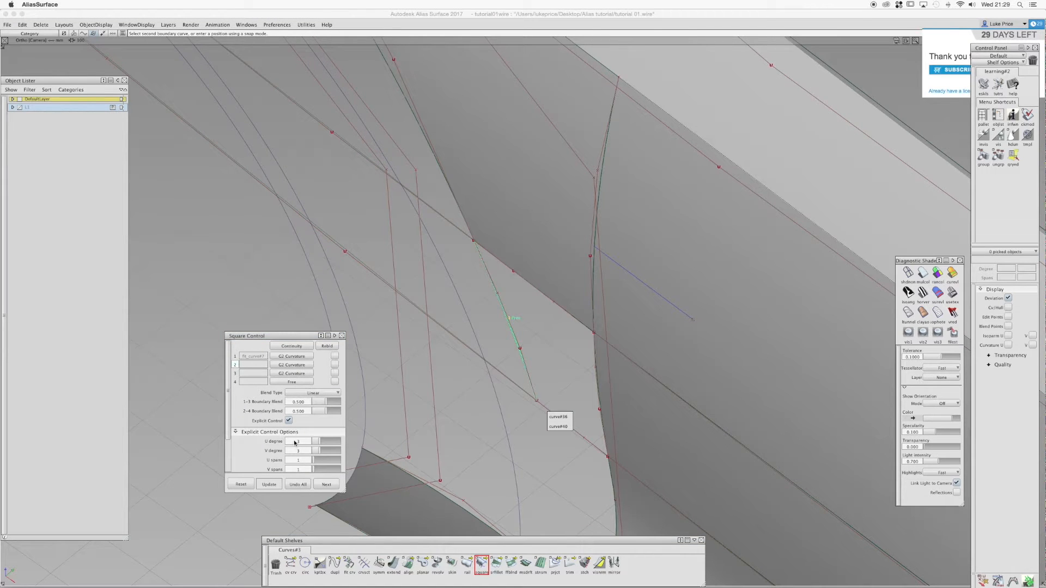
click(559, 426)
click(600, 396)
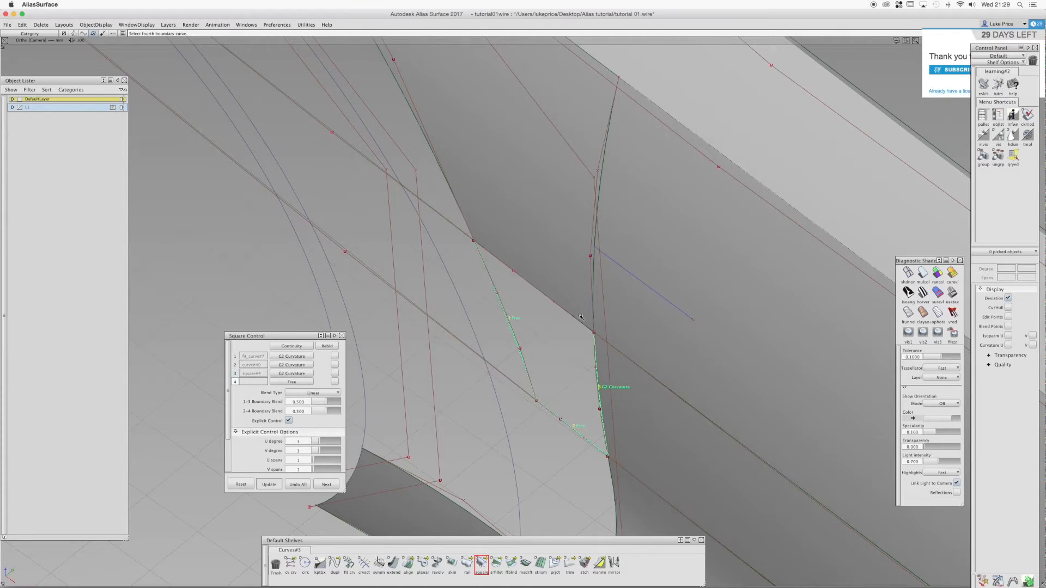
click(560, 308)
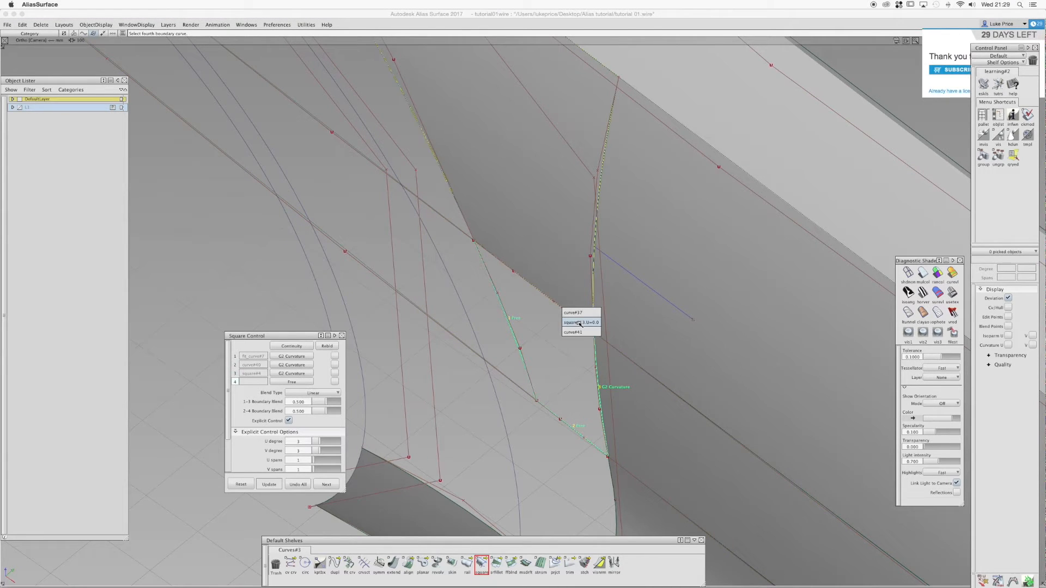
click(580, 323)
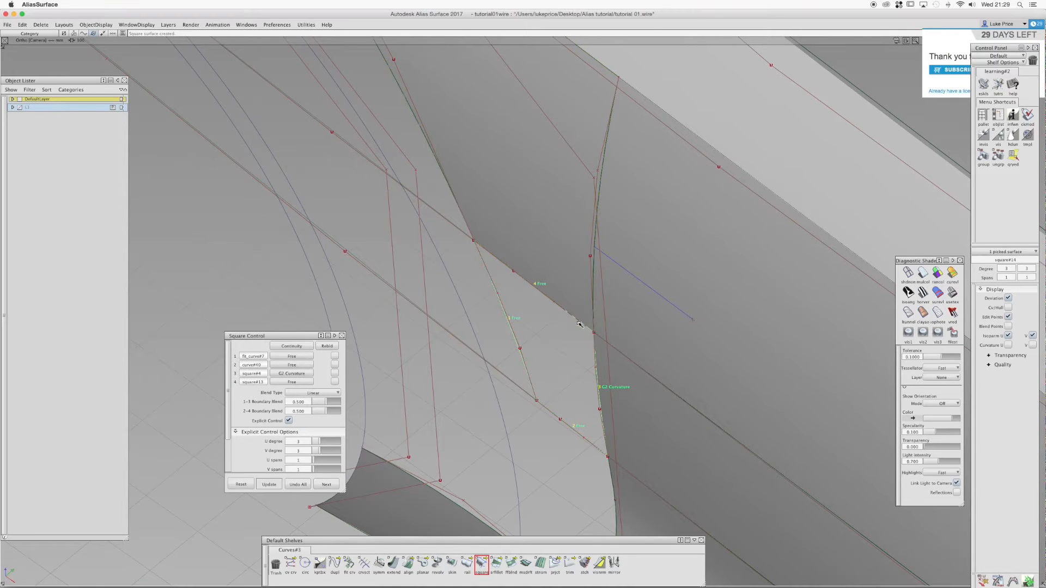
click(298, 485)
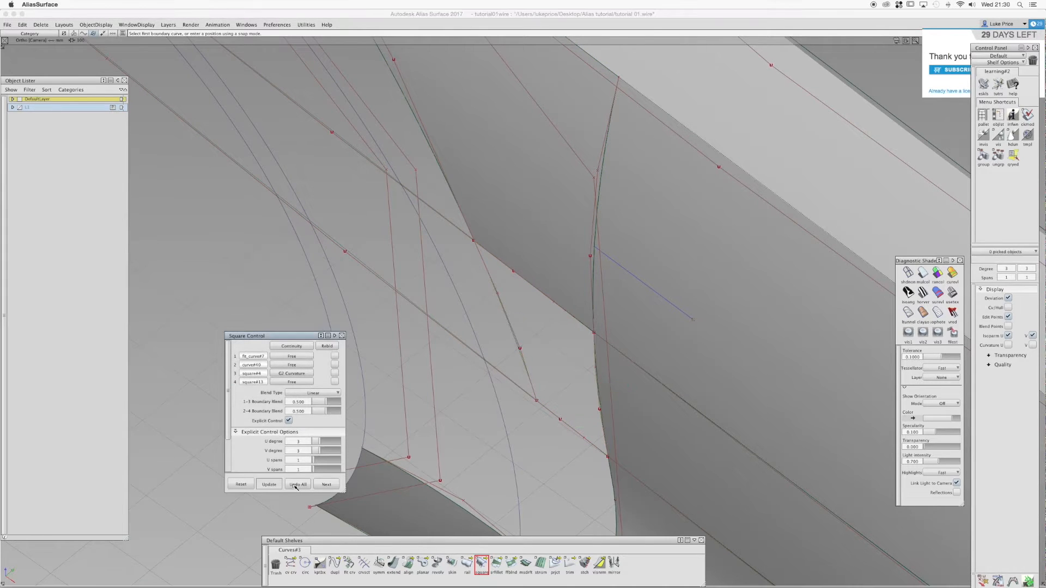
Build a degree 3 Square surface from the arch curve and both aligned curves, keeping G2 Curvature on the adjoining surface edge
click(506, 308)
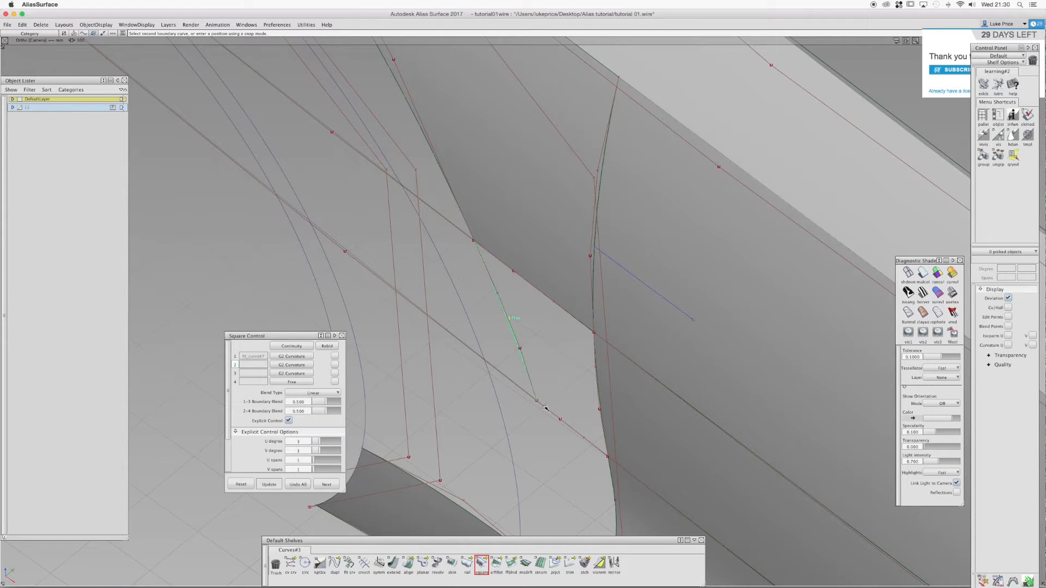
click(557, 417)
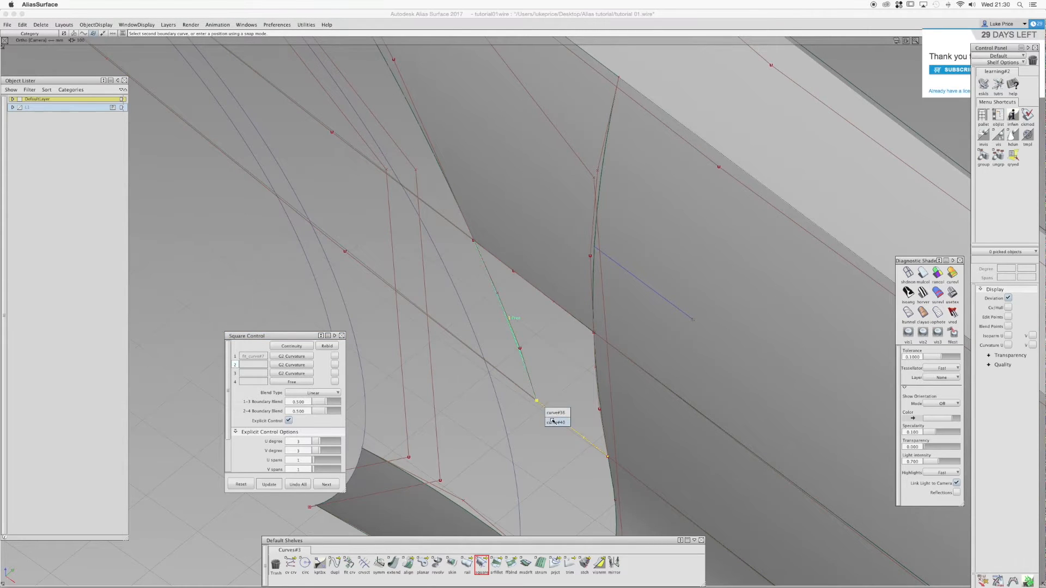
click(598, 393)
click(606, 397)
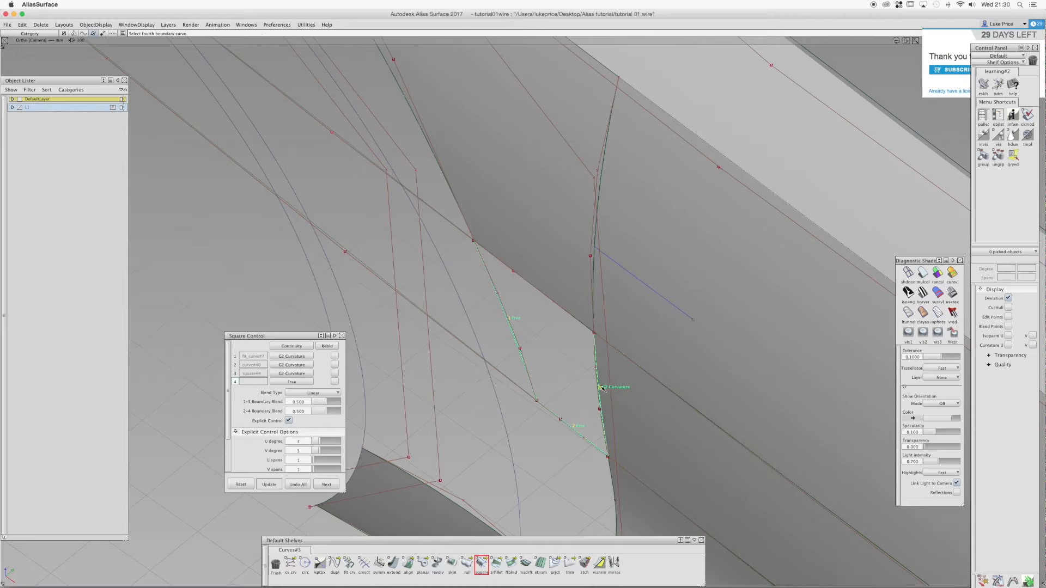
click(549, 298)
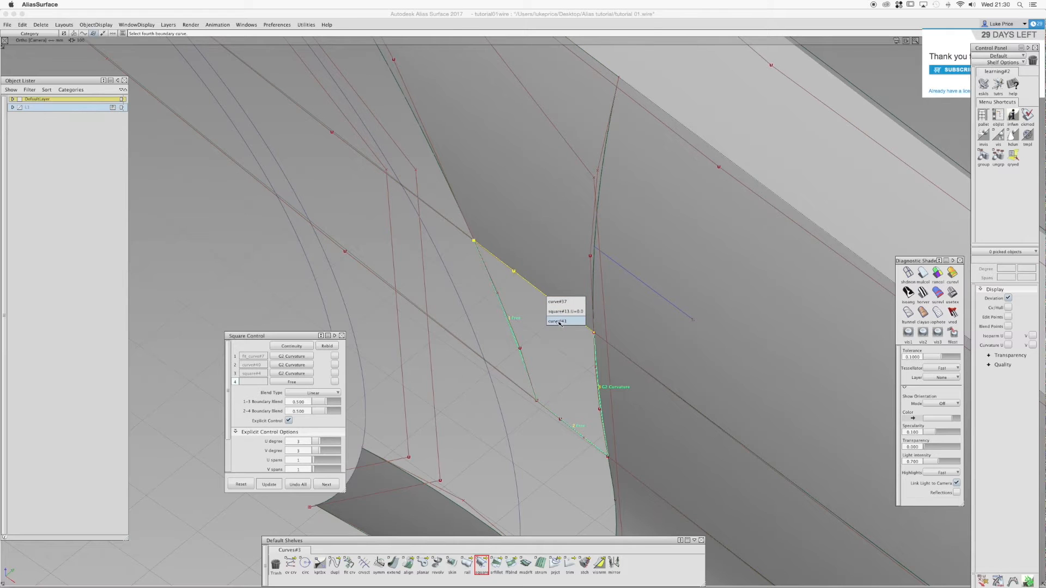
click(560, 322)
Examine the highlight flow across the new patch and its neighbours with zebra shading, and restore the plain shading
ctrl+shift+drag(478, 335, 476, 315)
click(921, 294)
alt+shift+drag(616, 264, 685, 210)
mouse_move(567, 281)
alt+shift+mouse_down()
mouse_move(743, 257)
mouse_move(684, 320)
mouse_move(619, 222)
mouse_move(560, 265)
mouse_move(556, 223)
mouse_move(536, 305)
alt+shift+mouse_up()
alt+shift+middle_drag(523, 362, 602, 210)
ctrl+shift+drag(651, 272, 661, 277)
click(619, 265)
alt+shift+drag(610, 190, 631, 301)
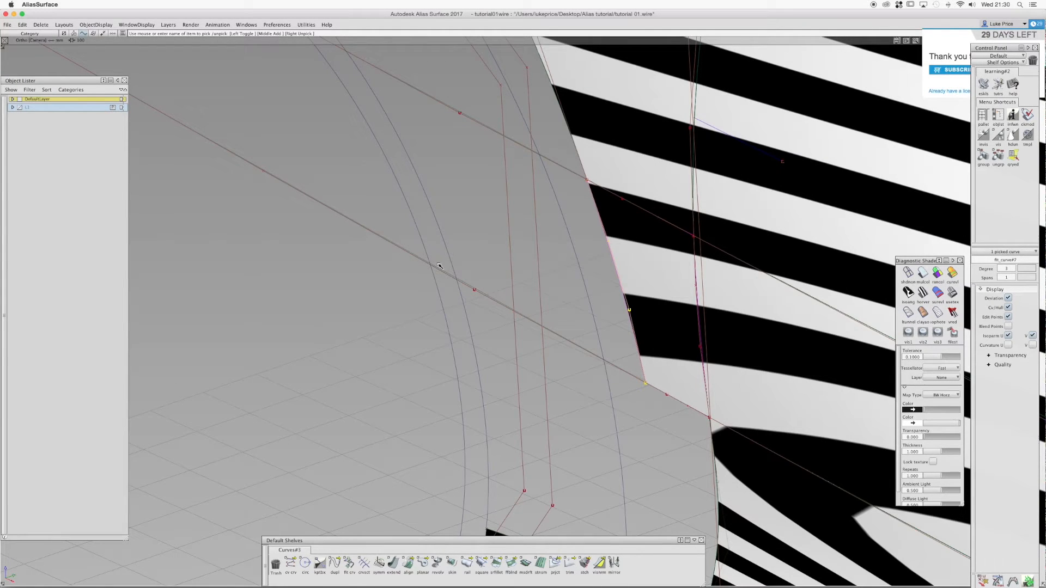
alt+shift+drag(510, 168, 717, 236)
ctrl+shift+drag(688, 281, 611, 320)
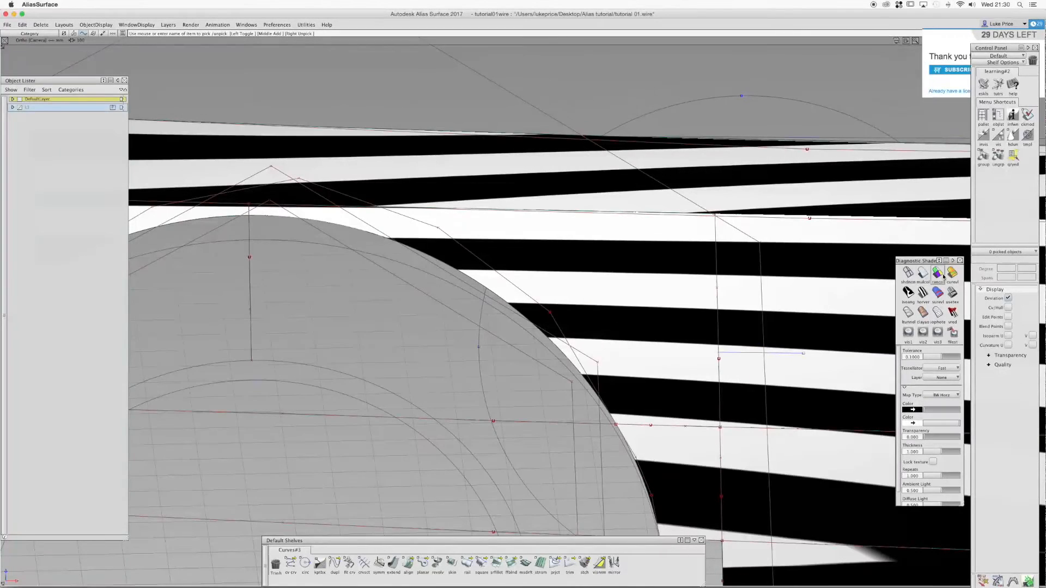
click(923, 272)
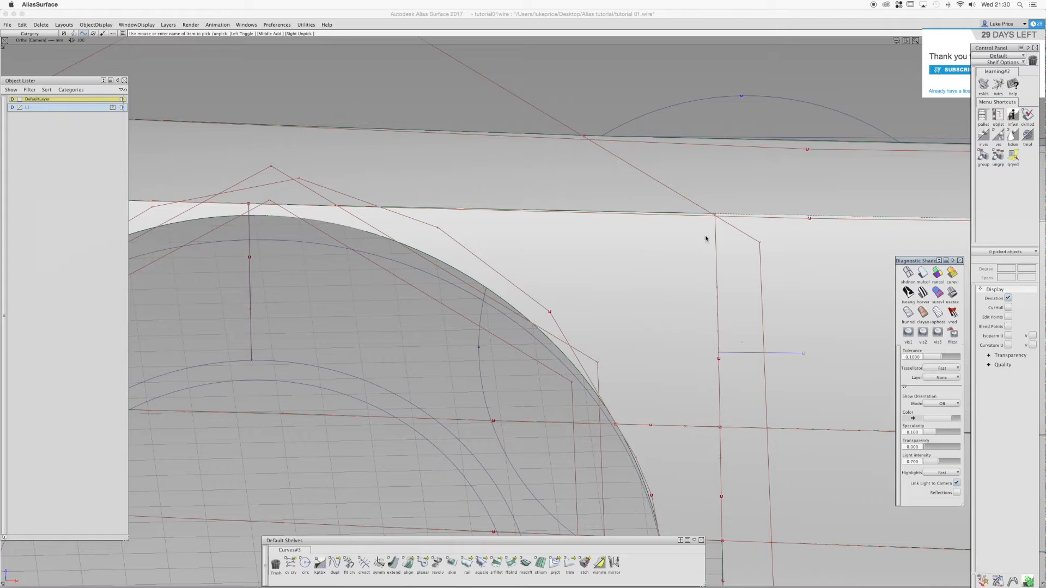
Draw a straight diagonal curve from the corner junction under the upper side surface down to the wheel arch edge
ctrl+shift+drag(585, 320, 671, 458)
click(548, 320)
click(670, 458)
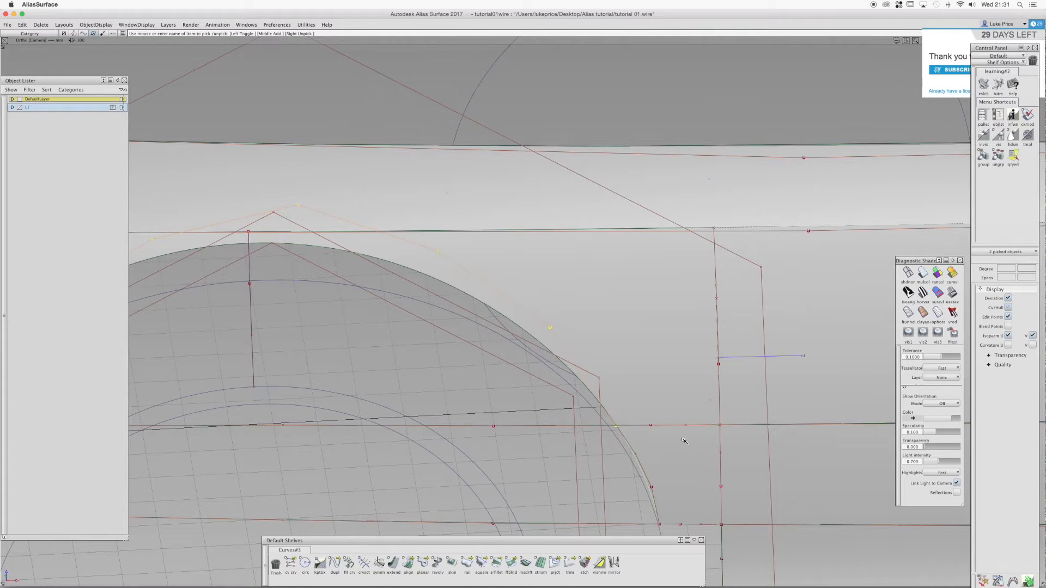
ctrl+shift+drag(634, 314, 612, 313)
click(291, 564)
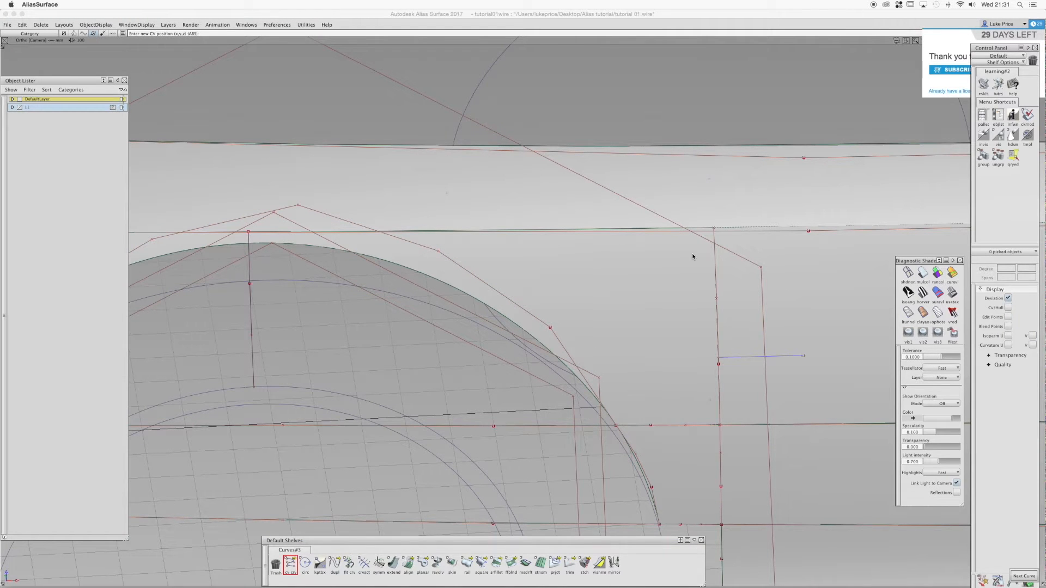
click(714, 228)
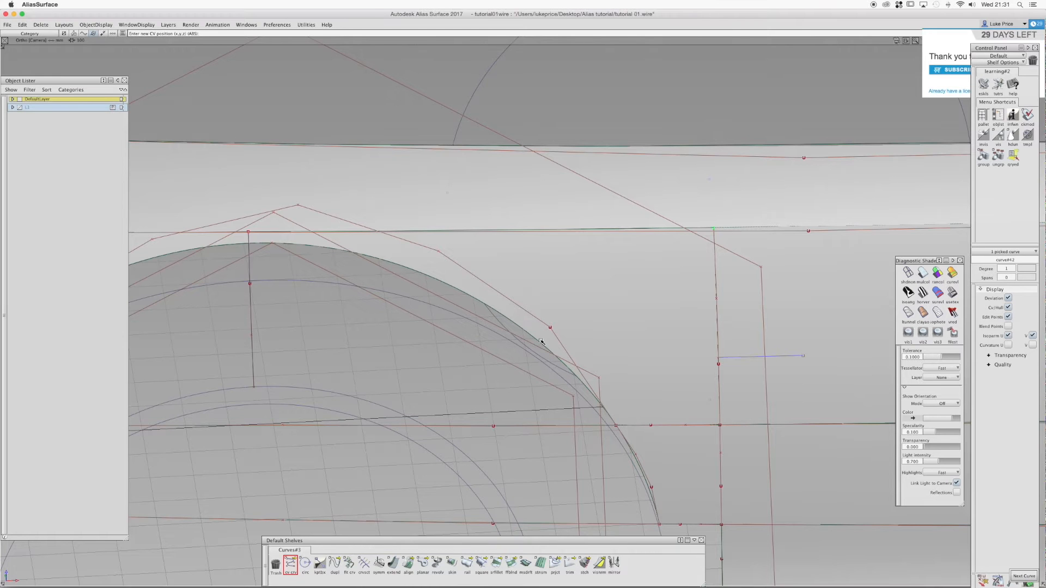
ctrl+alt+click(542, 356)
alt+shift+right_drag(544, 357, 493, 364)
alt+shift+drag(493, 364, 560, 330)
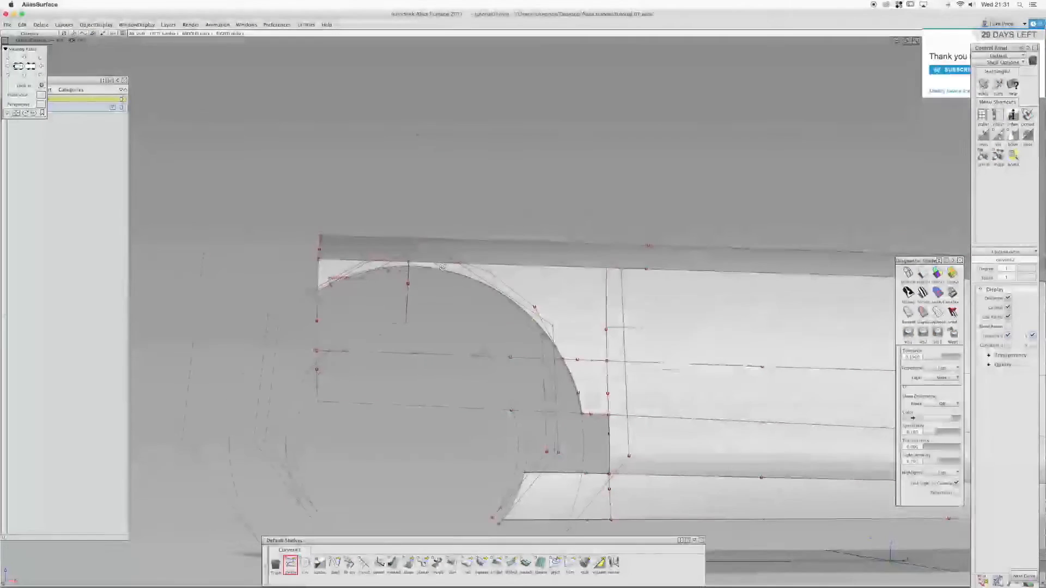
alt+shift+right_drag(555, 305, 695, 243)
Project the diagonal curve onto the trimmed side surface along Y, creating Curves with Match original
ctrl+shift+drag(672, 348, 629, 316)
ctrl+shift+drag(651, 283, 628, 292)
click(606, 371)
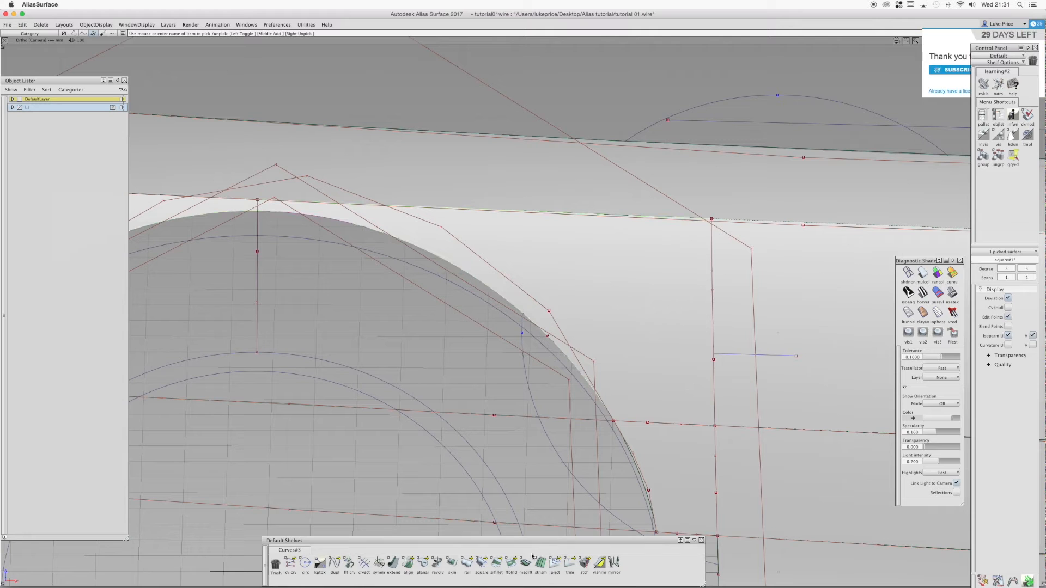
double_click(556, 564)
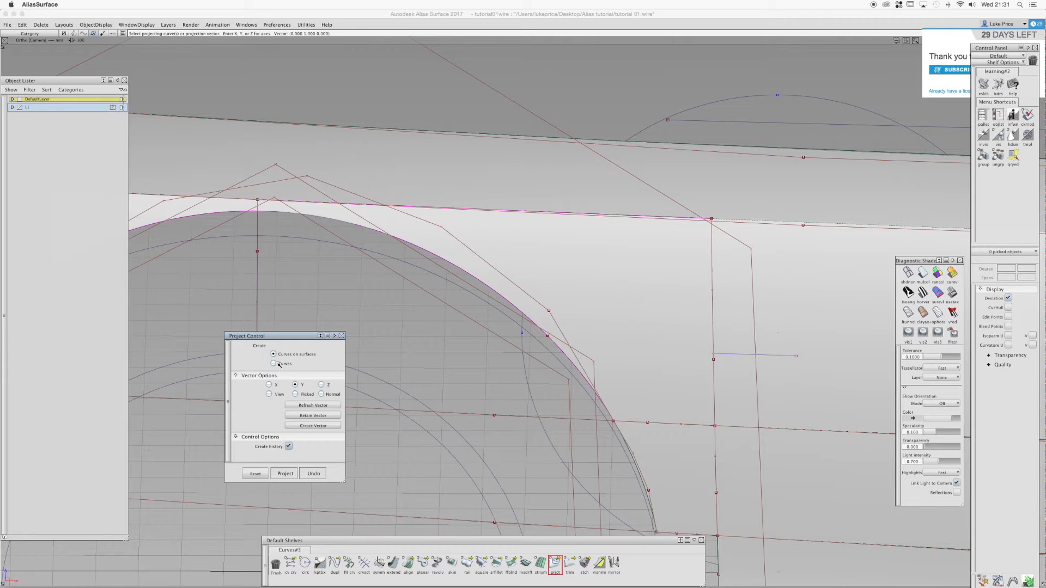
click(274, 364)
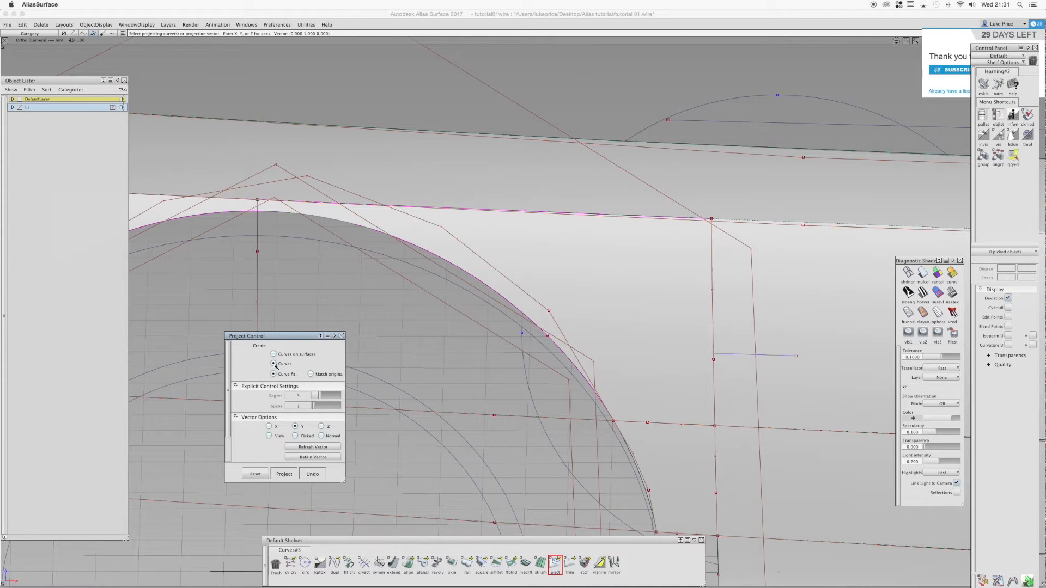
click(323, 375)
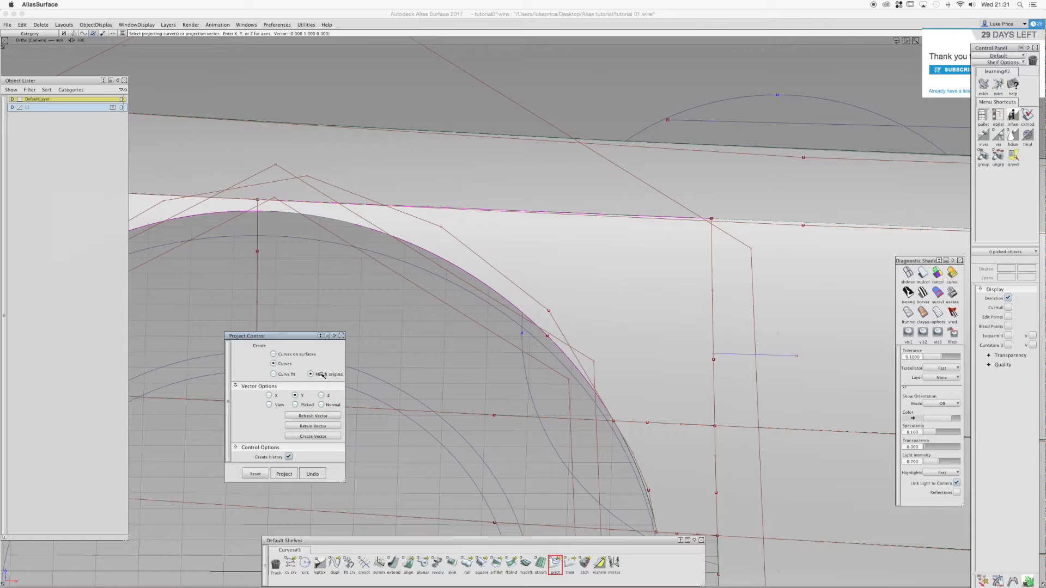
drag(572, 304, 581, 335)
click(291, 472)
Switch the projected diagonal curve to Curve fit with degree 3 and one span
alt+shift+drag(614, 326, 400, 283)
alt+shift+right_drag(400, 284, 836, 279)
alt+shift+middle_drag(837, 278, 768, 343)
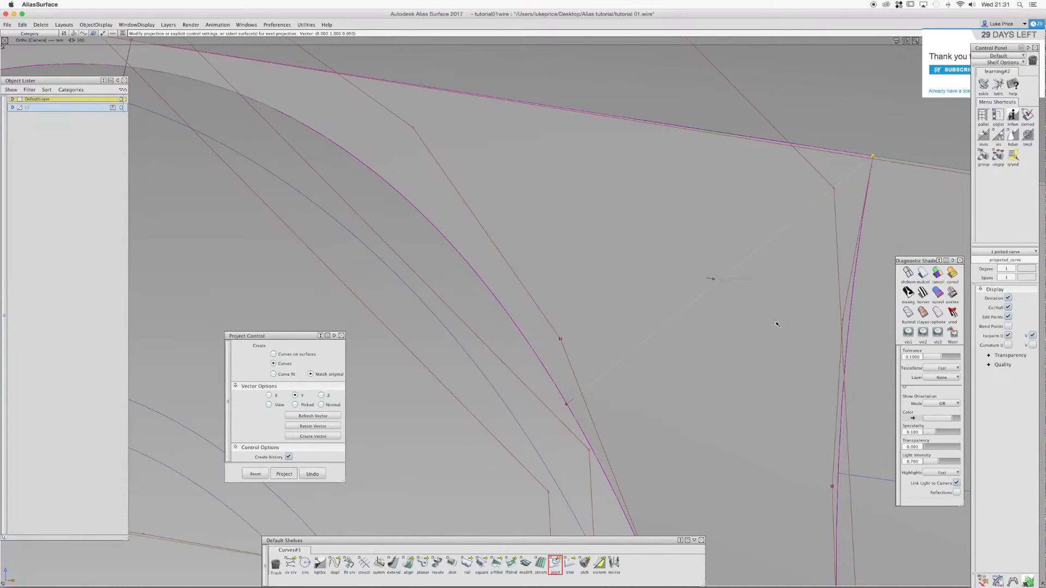
click(285, 375)
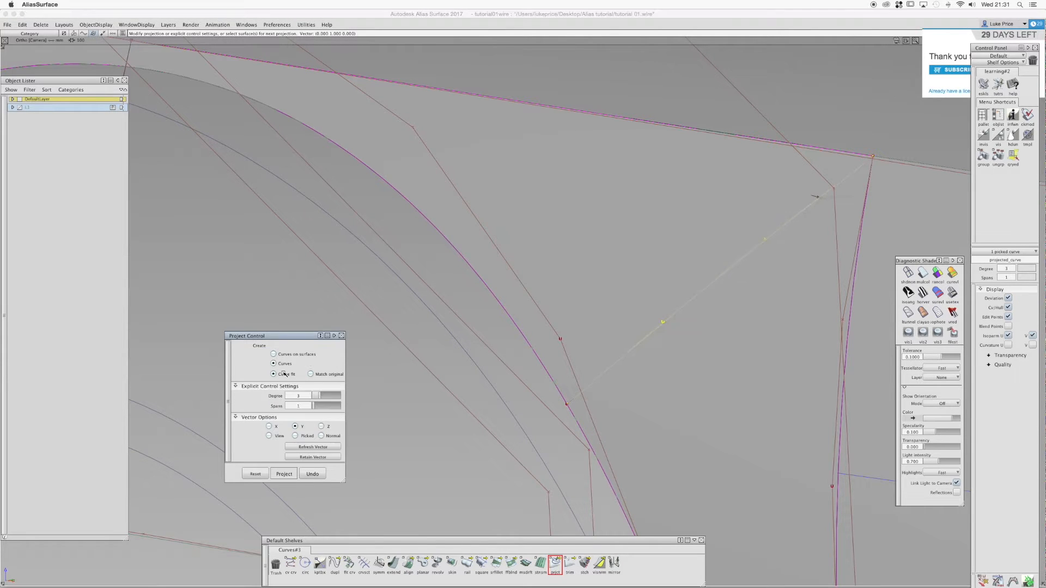
mouse_move(695, 326)
alt+shift+mouse_down()
mouse_move(537, 326)
mouse_move(708, 326)
alt+shift+mouse_up()
alt+shift+right_drag(708, 326, 631, 335)
alt+shift+drag(631, 336, 674, 331)
alt+shift+right_drag(674, 331, 568, 366)
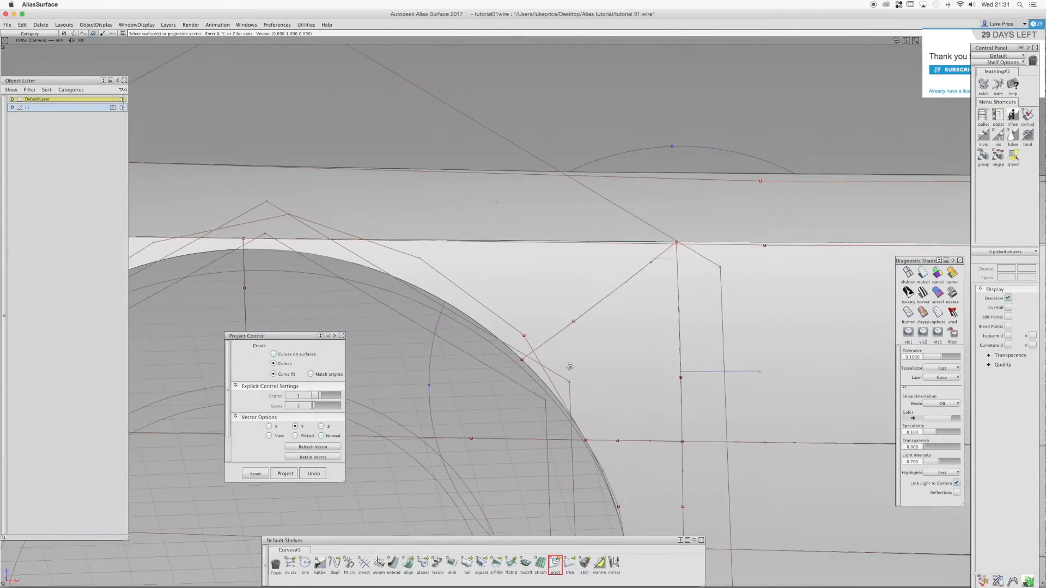
Project the short vertical curve above the wheel arch onto the trimmed side surface along Y, using Curve fit with degree 3 and one span
alt+shift+middle_drag(567, 367, 692, 363)
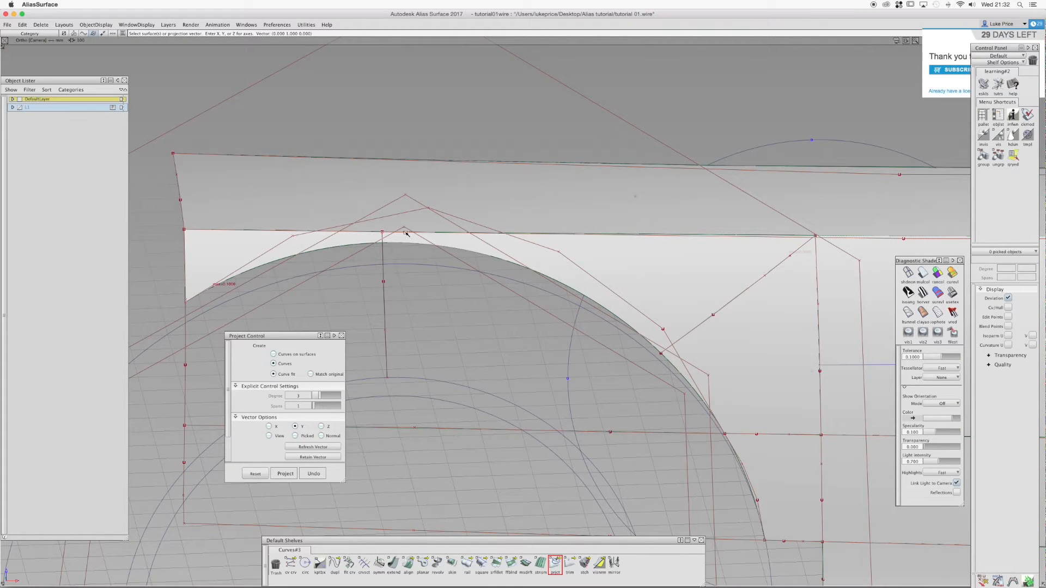
mouse_move(394, 253)
ctrl+shift+mouse_down()
mouse_move(375, 261)
mouse_move(430, 244)
mouse_move(352, 254)
mouse_move(404, 256)
ctrl+shift+mouse_up()
click(474, 248)
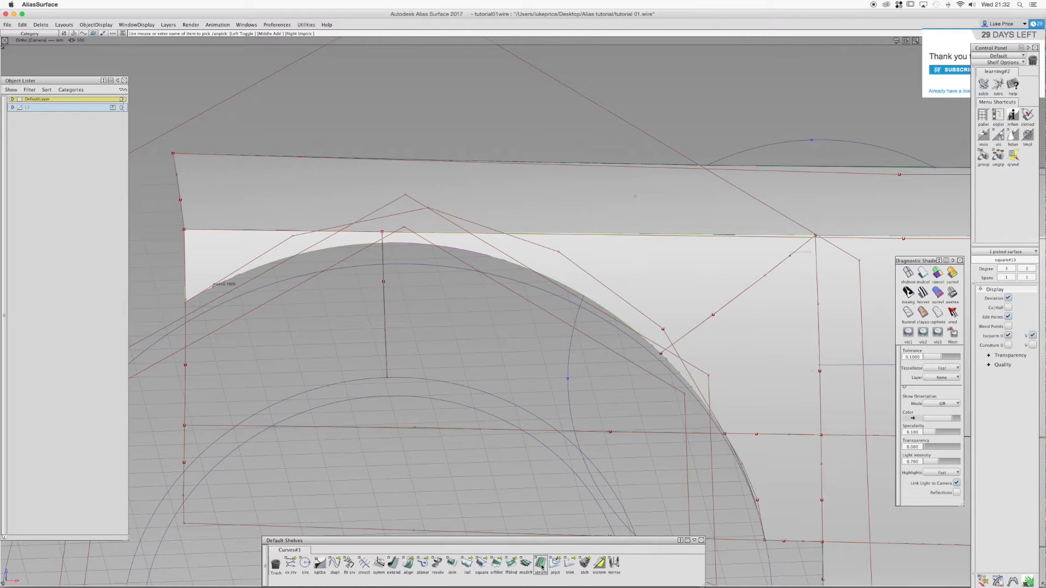
alt+shift+drag(335, 330, 451, 286)
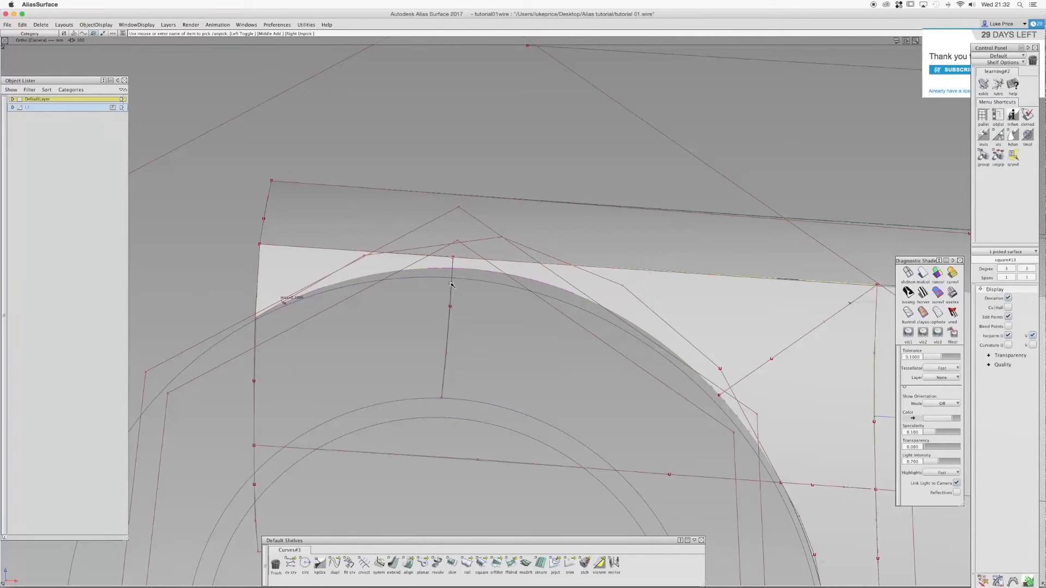
click(555, 563)
click(686, 339)
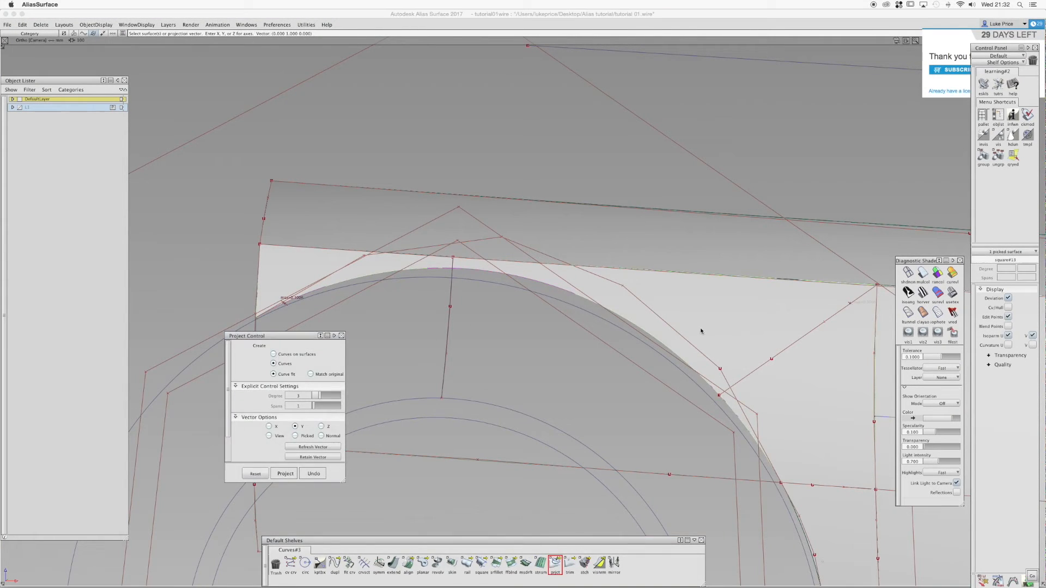
click(448, 305)
alt+shift+middle_drag(475, 334, 498, 357)
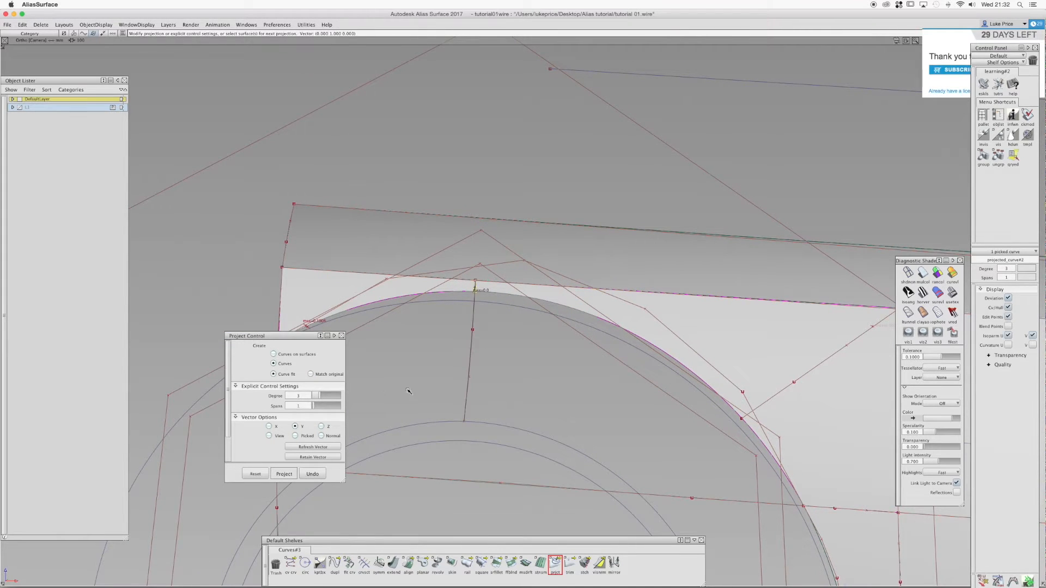
click(490, 293)
alt+shift+drag(490, 336, 501, 300)
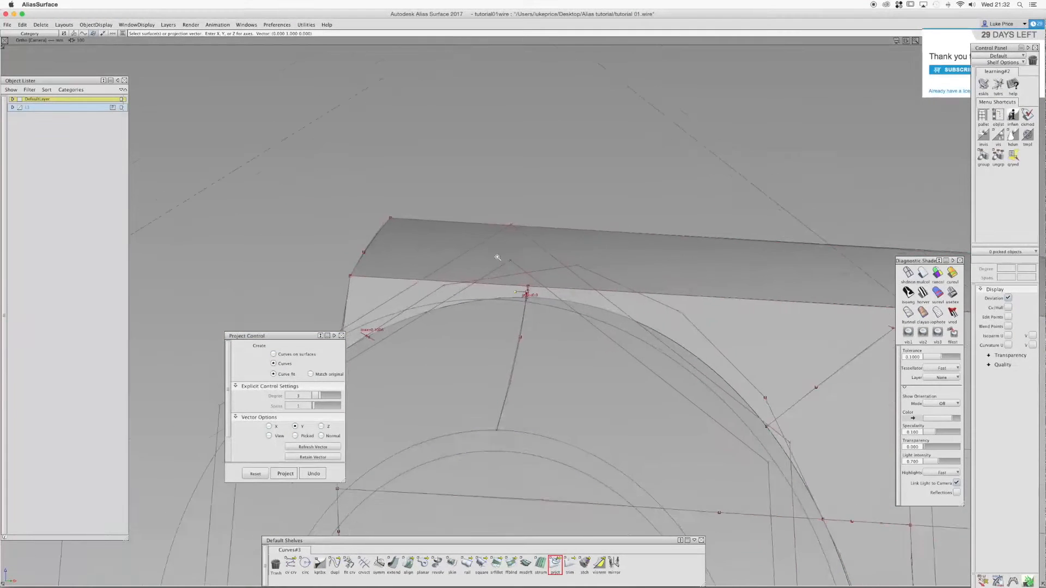
Fit a degree 3, one-span curve to the trimmed side surface's end edge, from its upper corner down to the wheel arch
alt+shift+right_drag(674, 305, 674, 280)
ctrl+shift+drag(549, 305, 492, 264)
click(527, 312)
alt+shift+drag(350, 240, 445, 527)
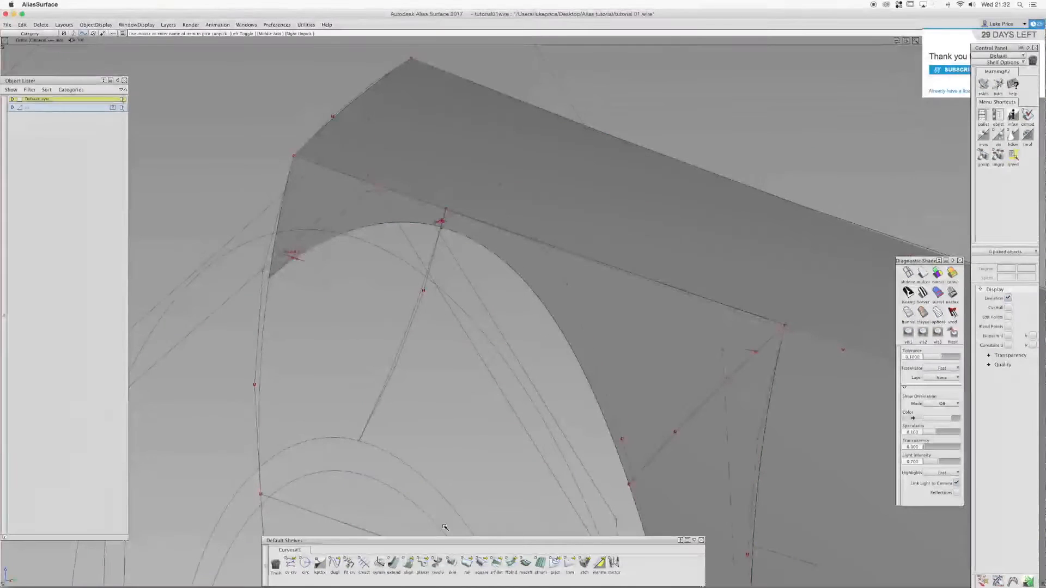
click(350, 563)
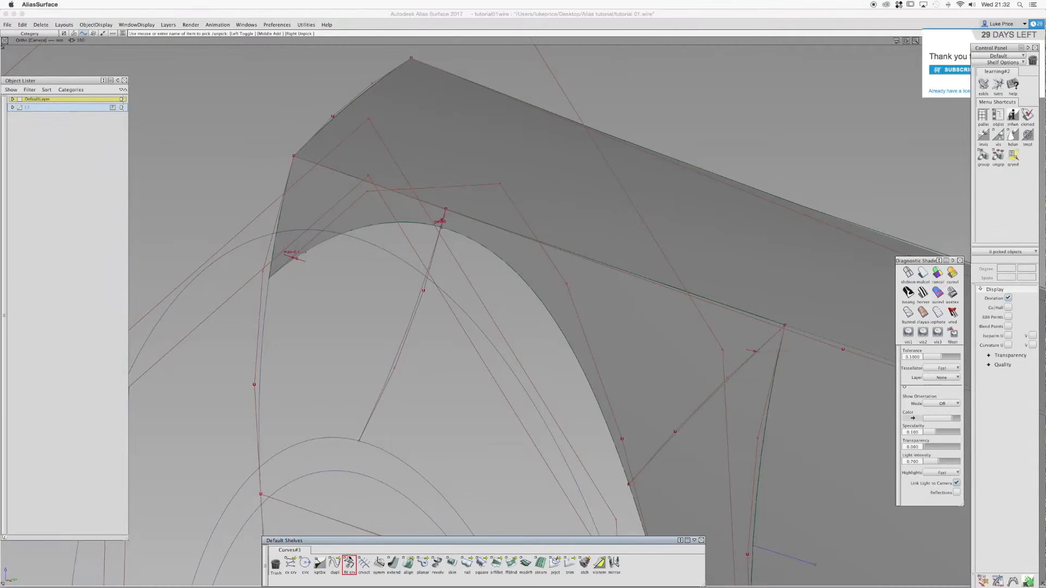
click(282, 214)
click(290, 228)
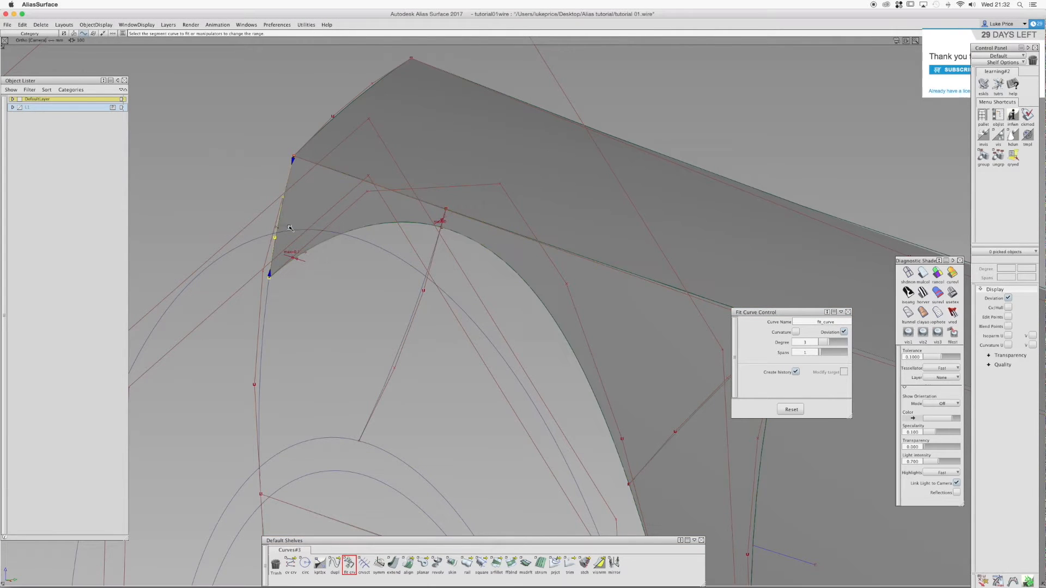
ctrl+shift+drag(398, 280, 399, 258)
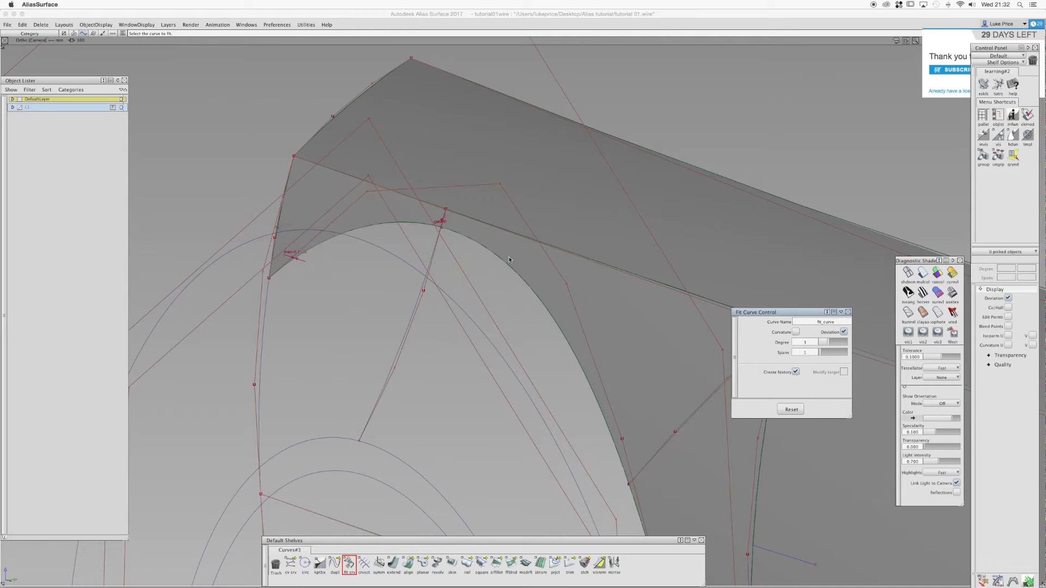
Build a Square patch from the lower patch edge, the adjoining side surface edge, the projected diagonal and the fitted wheel arch curve, G2 on both surface edges
alt+shift+middle_drag(614, 360, 566, 306)
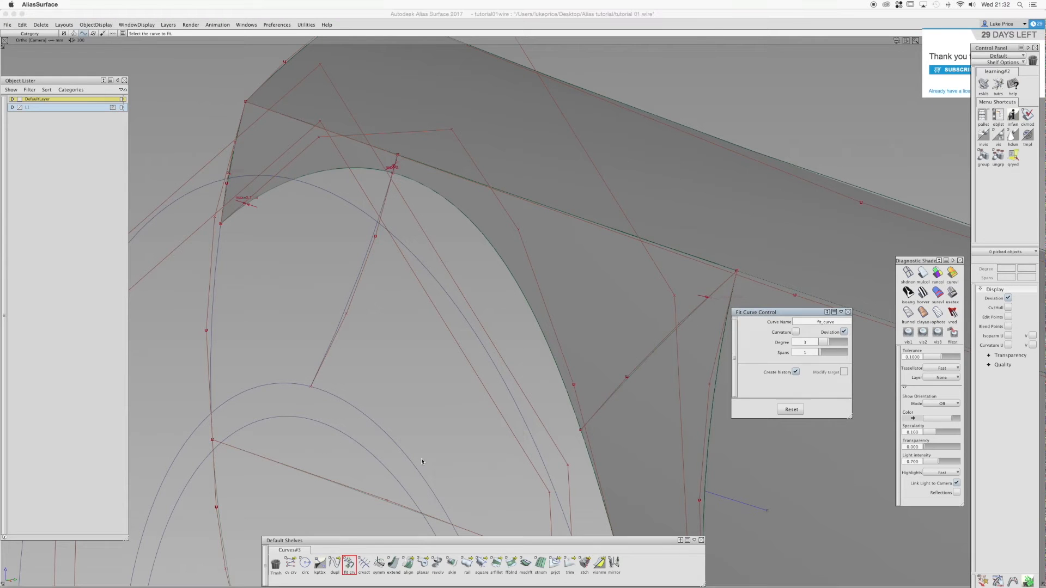
click(482, 564)
alt+shift+middle_drag(592, 413, 516, 298)
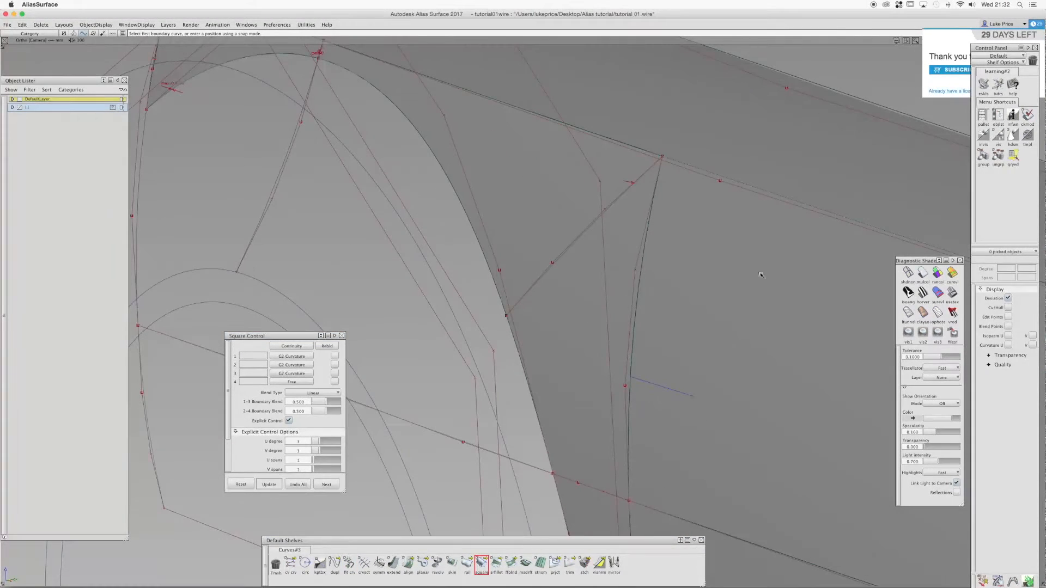
click(572, 478)
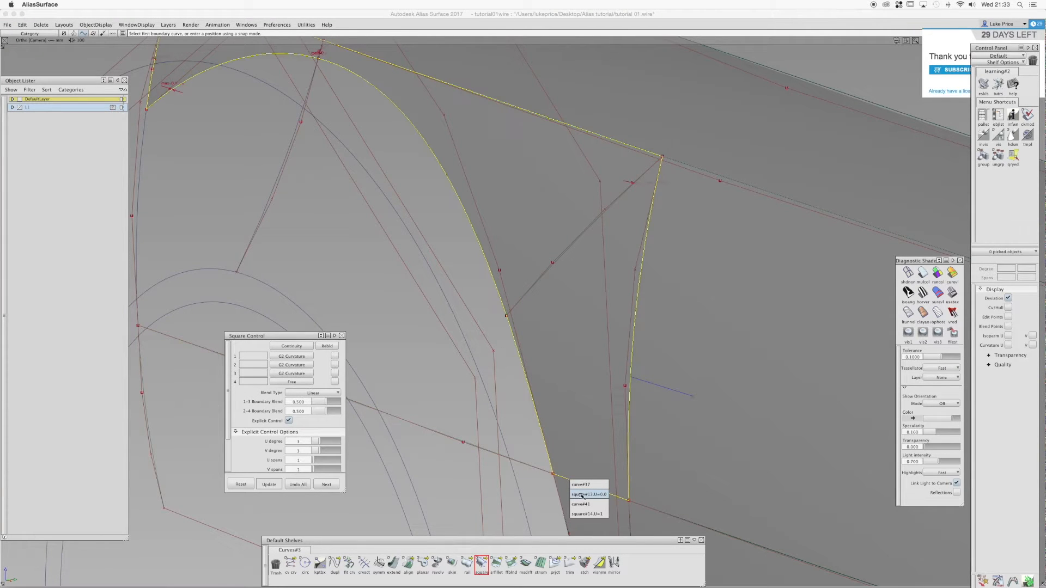
click(582, 513)
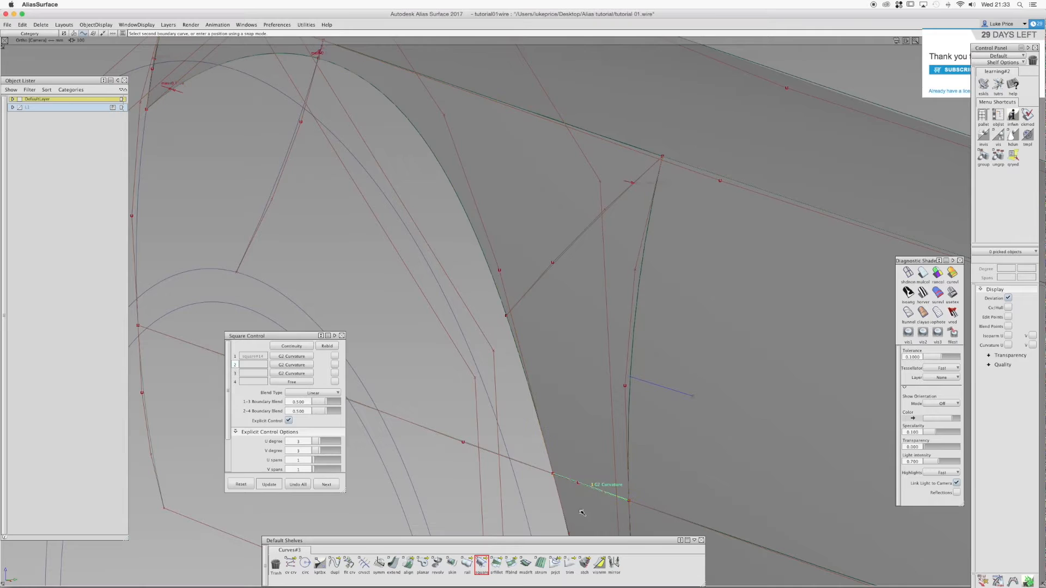
click(631, 448)
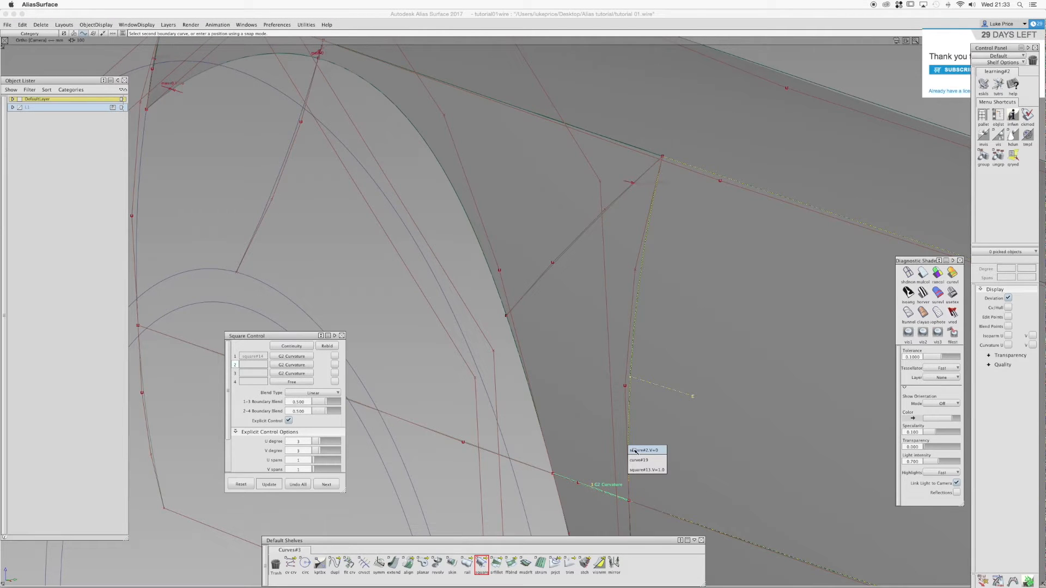
click(635, 451)
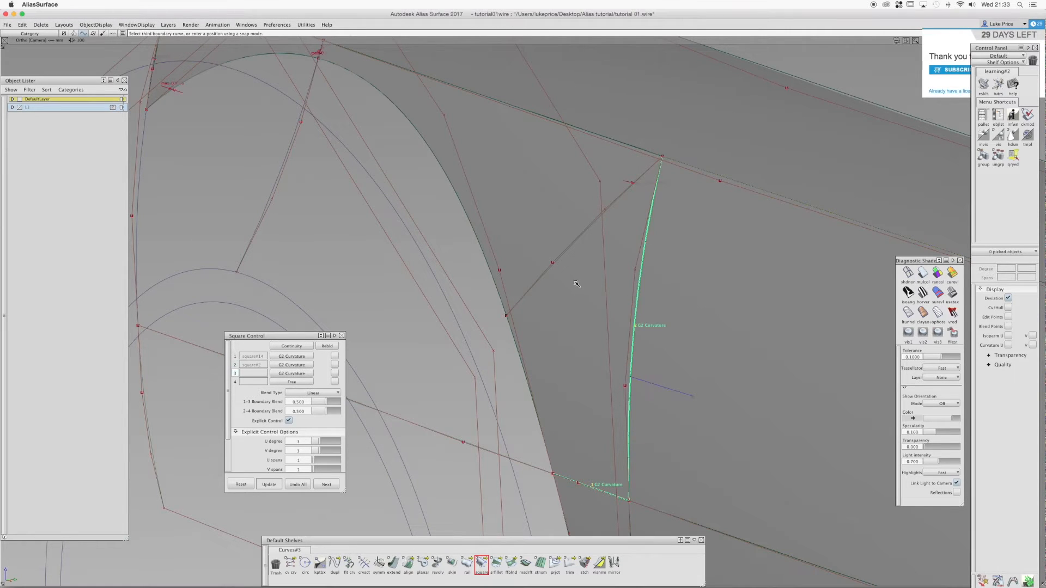
click(559, 259)
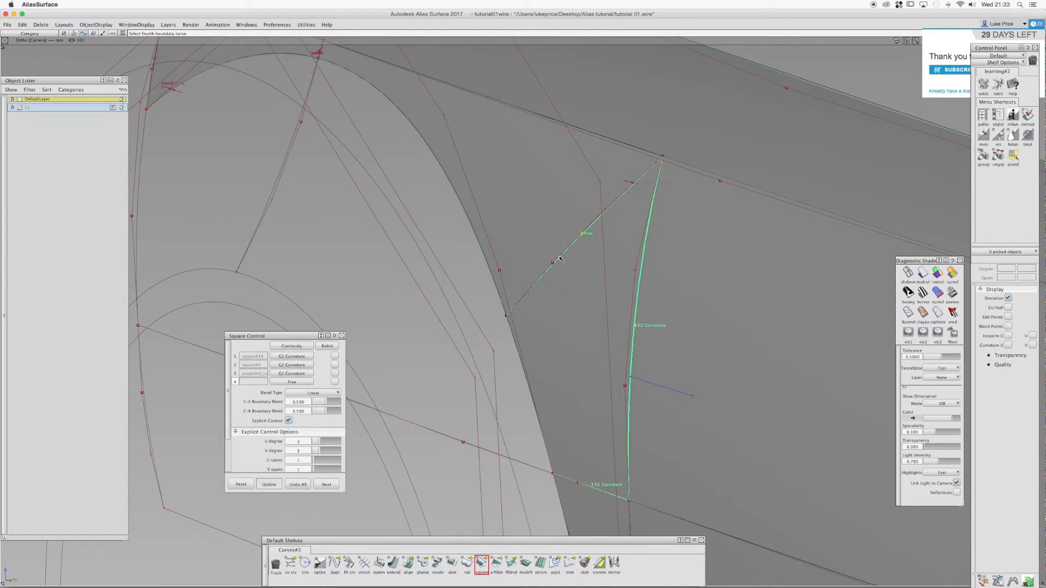
click(512, 339)
click(523, 352)
alt+shift+drag(579, 368, 538, 357)
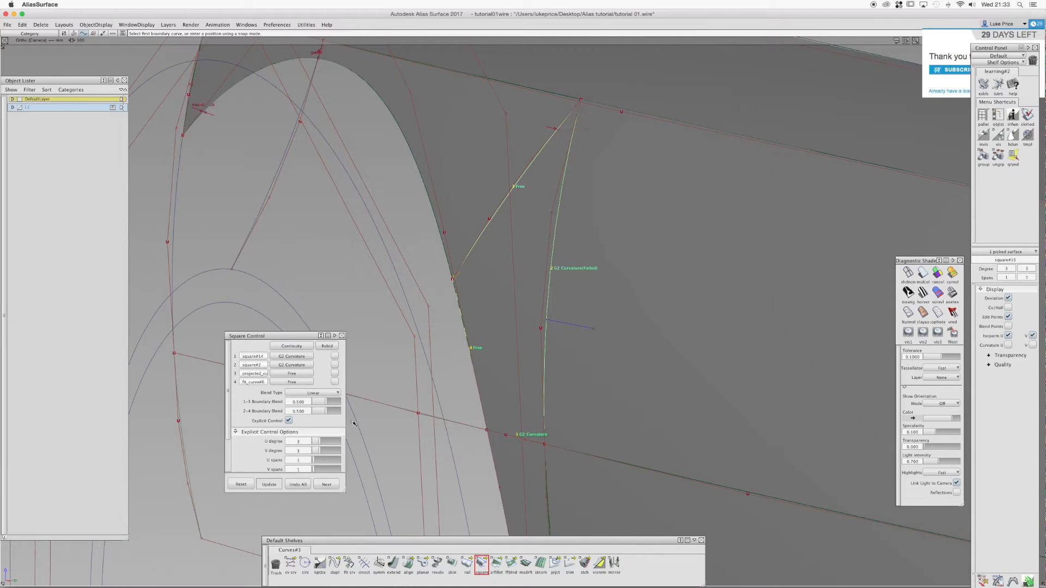
Raise the V degree of the new patch beside the wheel arch and accept the surface
click(323, 451)
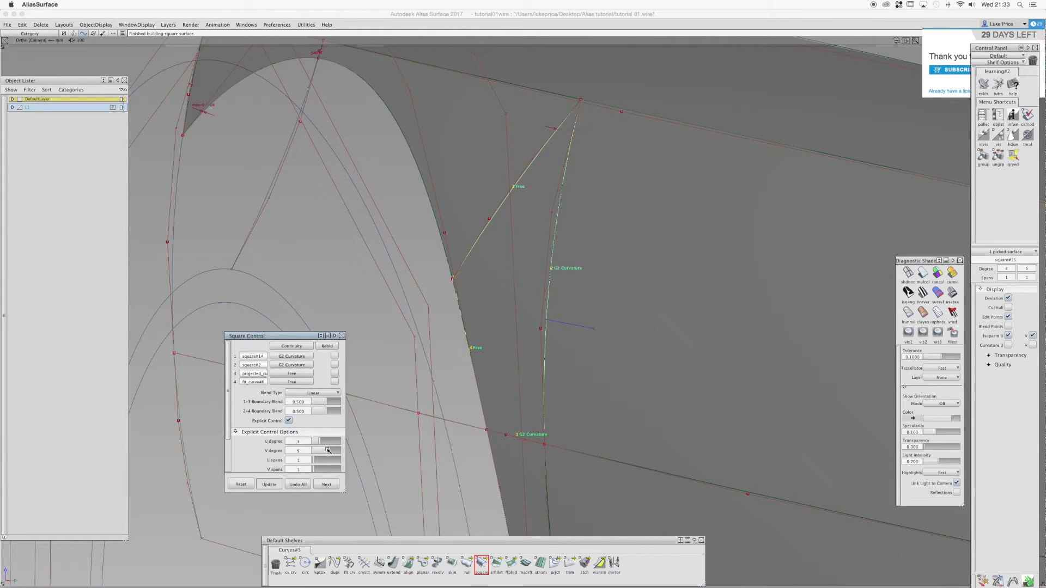
click(328, 485)
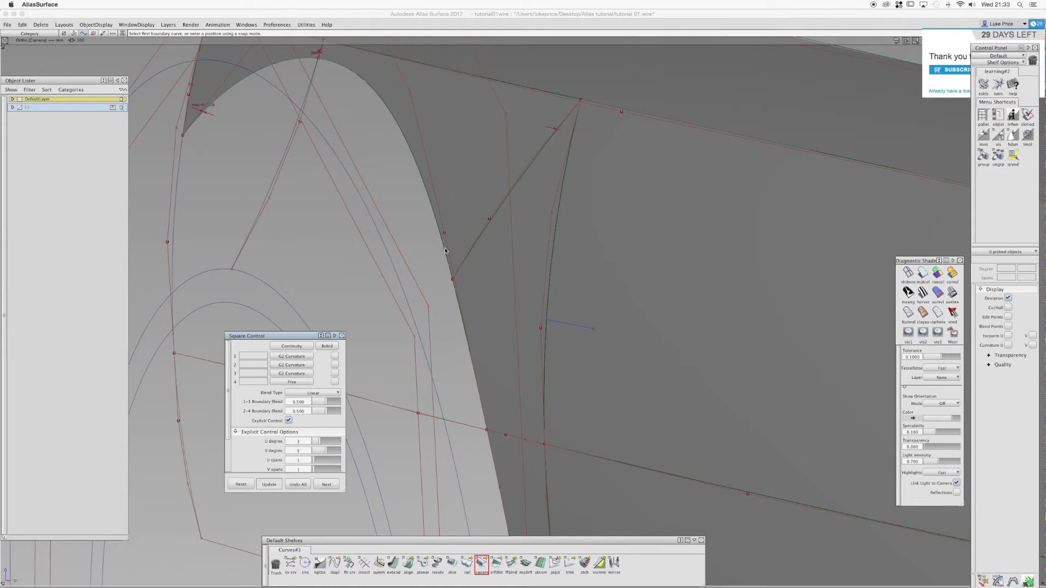
ctrl+shift+drag(444, 252, 444, 238)
Build a second Square patch from the first patch's diagonal edge, the upper side surface edge, the fitted arch curve and the short projected curve
click(481, 237)
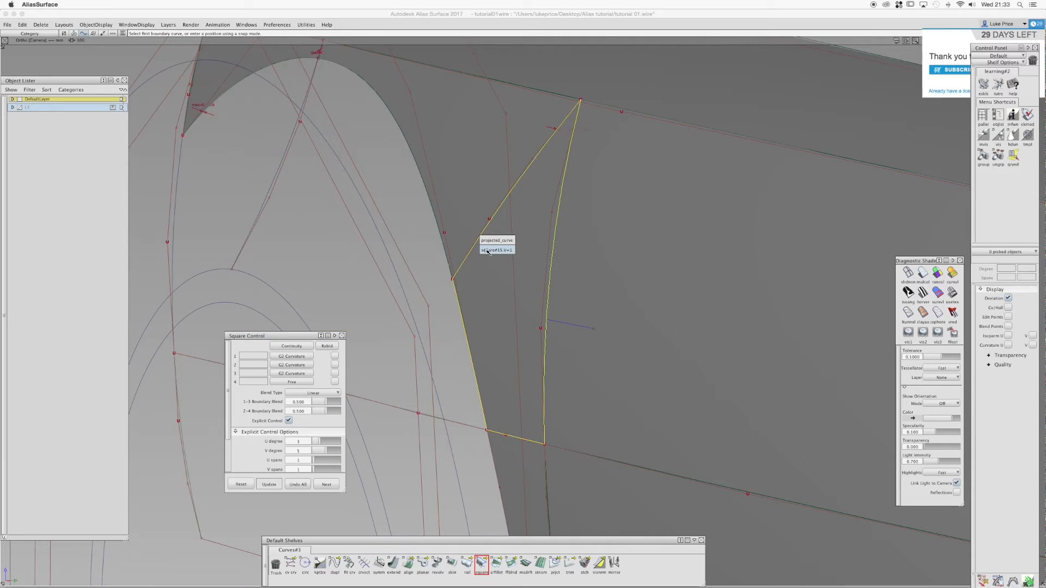
click(487, 250)
click(517, 94)
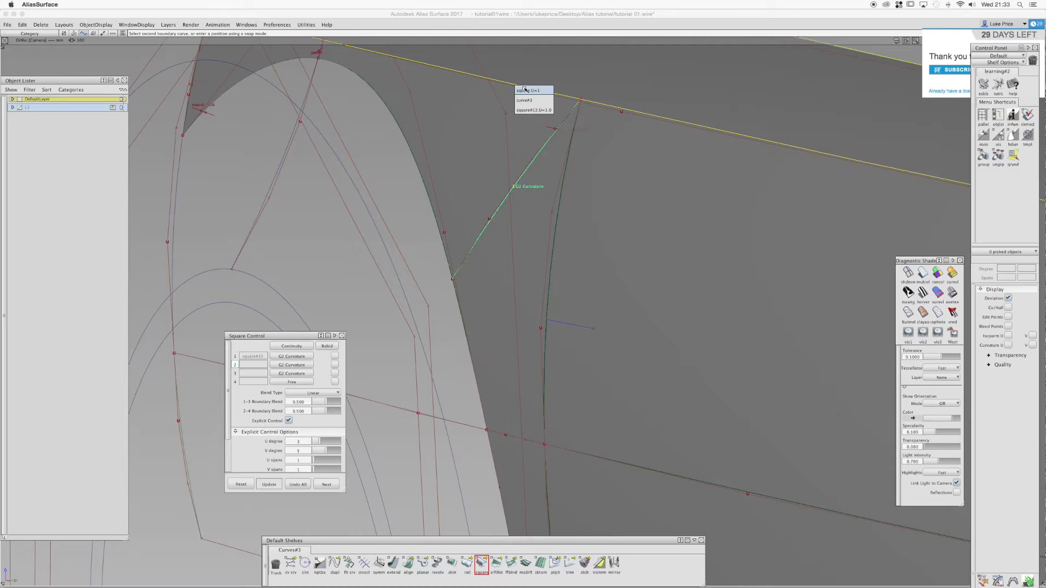
click(524, 90)
click(399, 127)
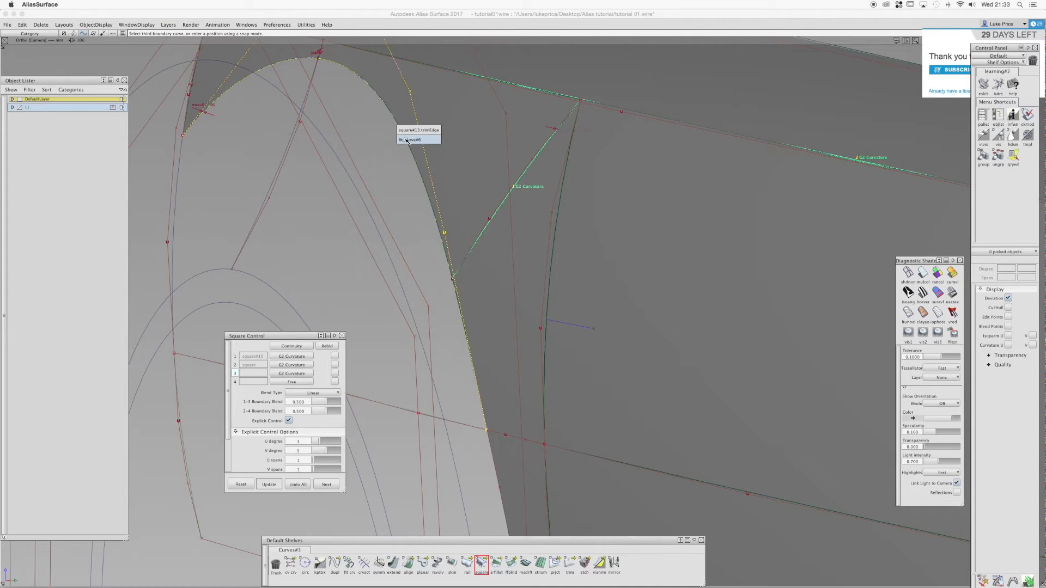
click(407, 140)
click(327, 53)
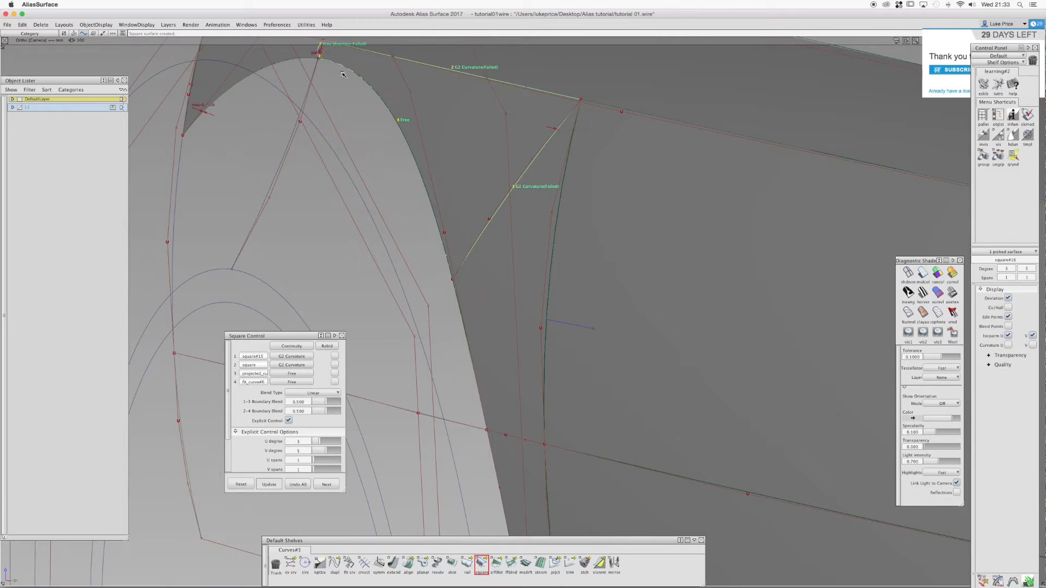
Set the second patch's boundary along the upper side surface to Free Boundary, and test a V degree of 3 before raising it again
click(292, 374)
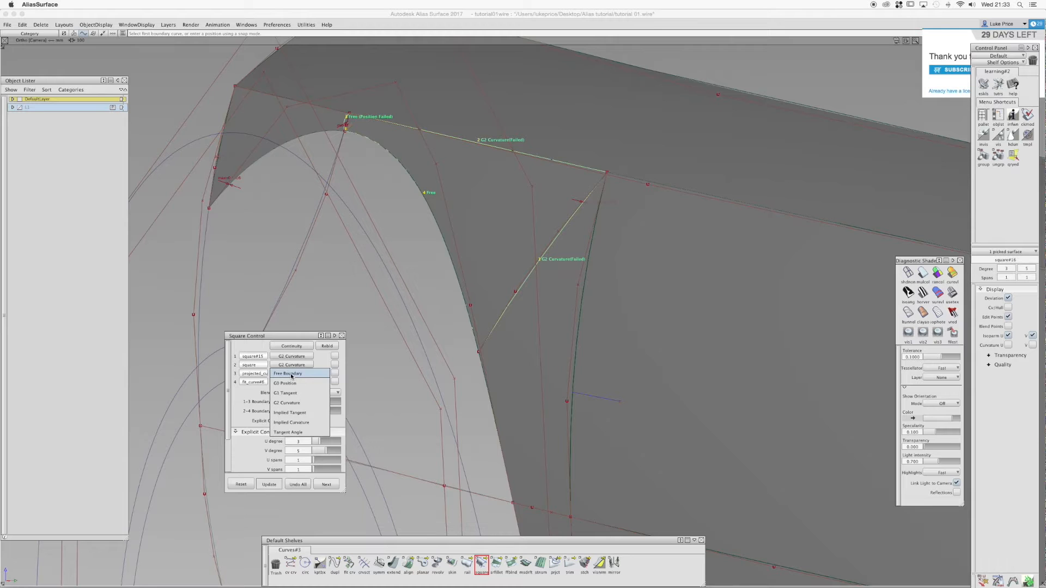
click(291, 375)
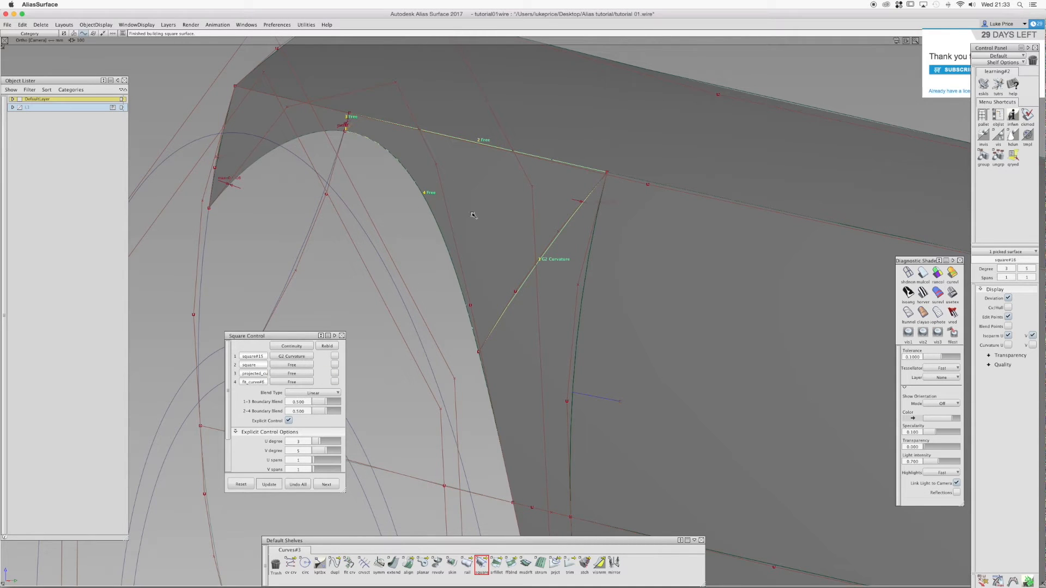
alt+shift+drag(523, 233, 306, 111)
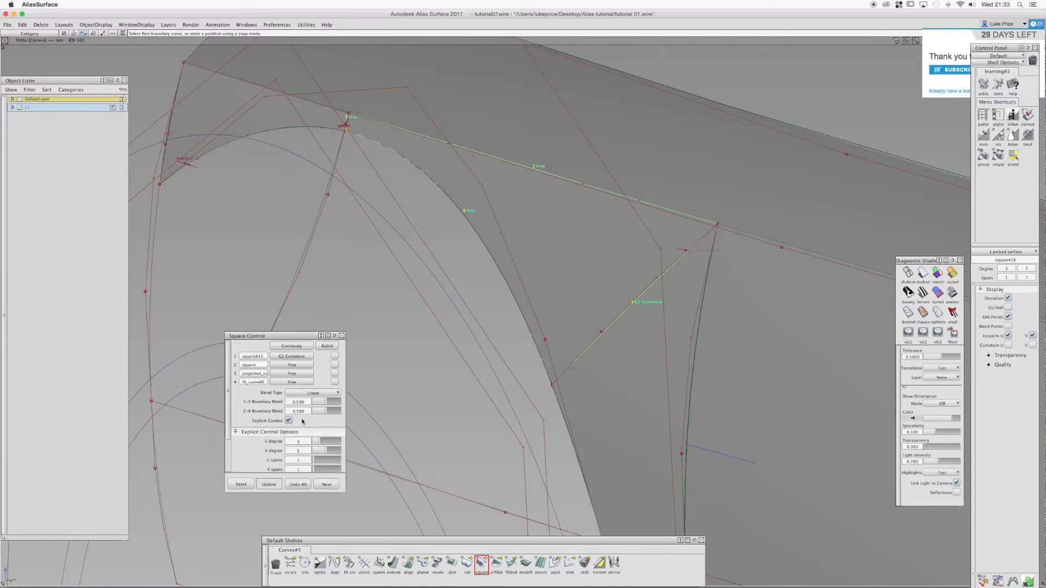
click(322, 450)
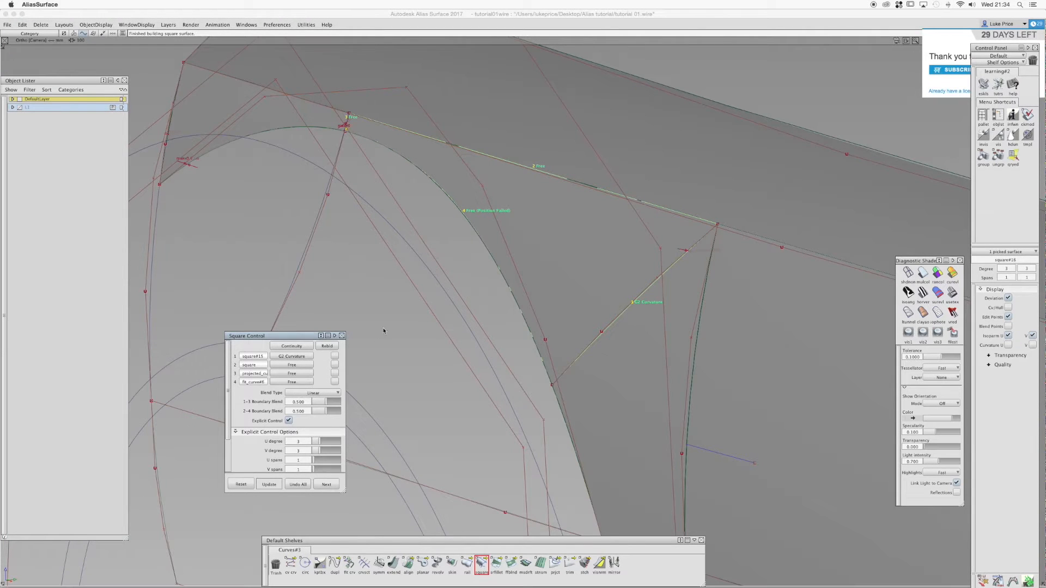
click(326, 450)
ctrl+shift+drag(424, 274, 425, 259)
Build a third Square patch from the second patch's short edge, both fitted curves and the upper surface edge, with U and V degree 4
alt+shift+middle_drag(318, 194, 435, 286)
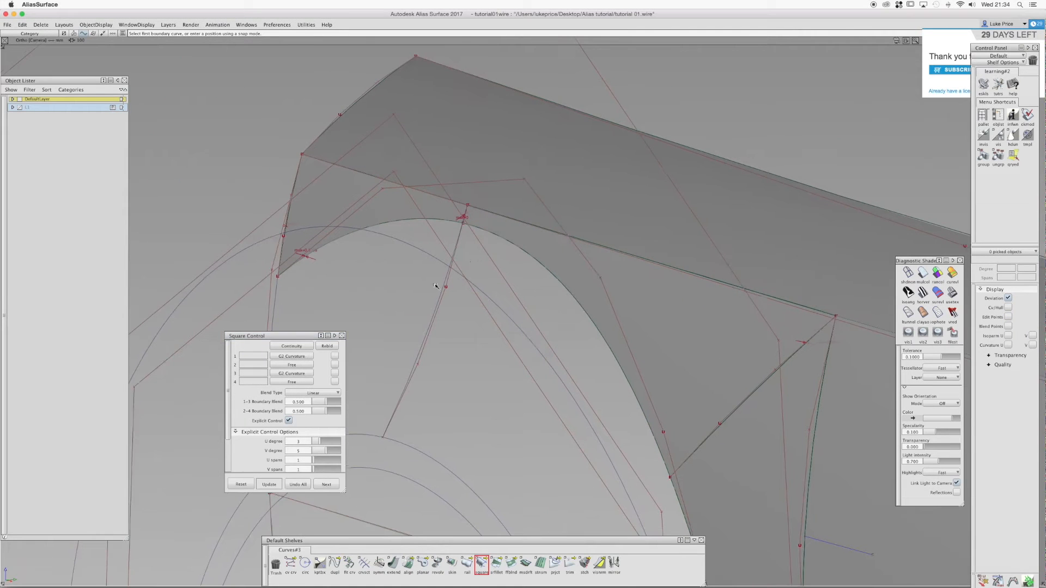
click(465, 214)
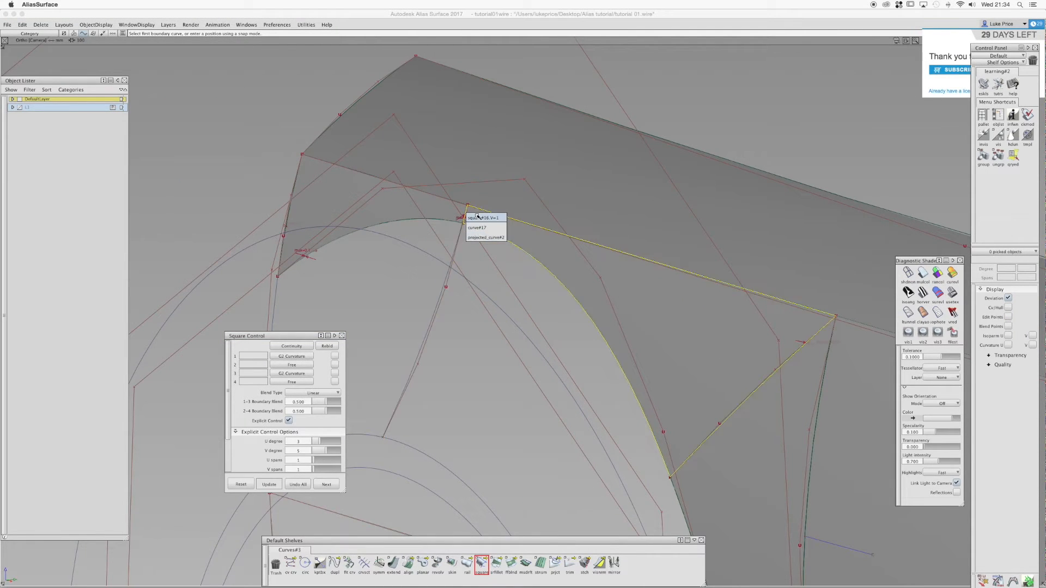
click(478, 217)
click(456, 224)
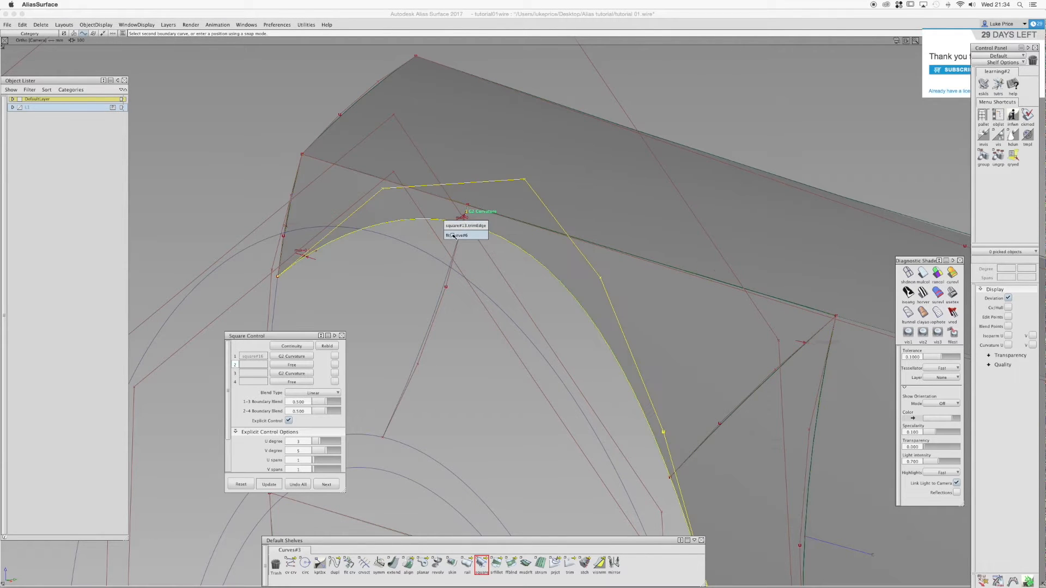
click(457, 235)
click(299, 190)
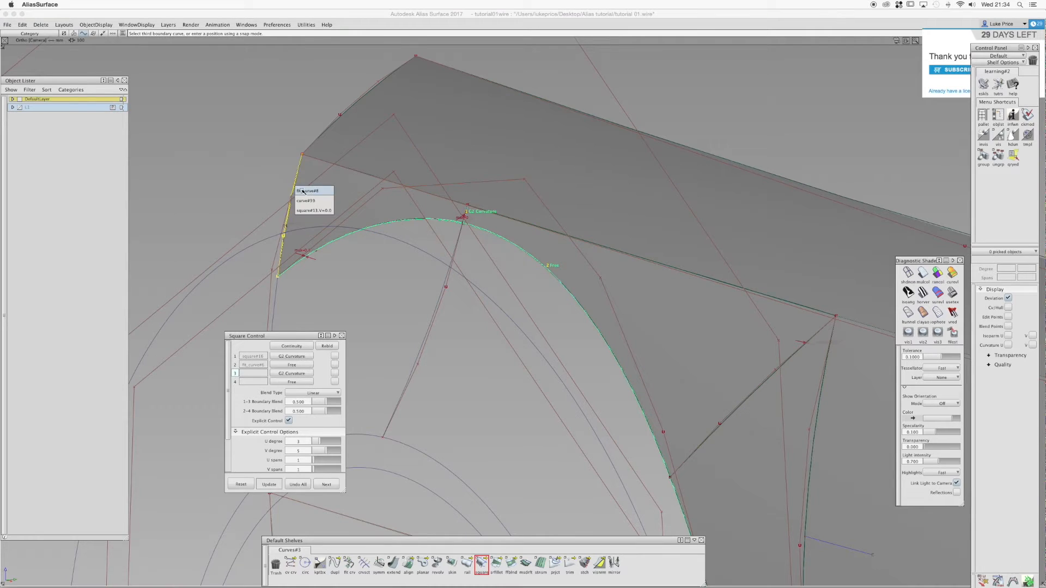
click(311, 192)
click(342, 167)
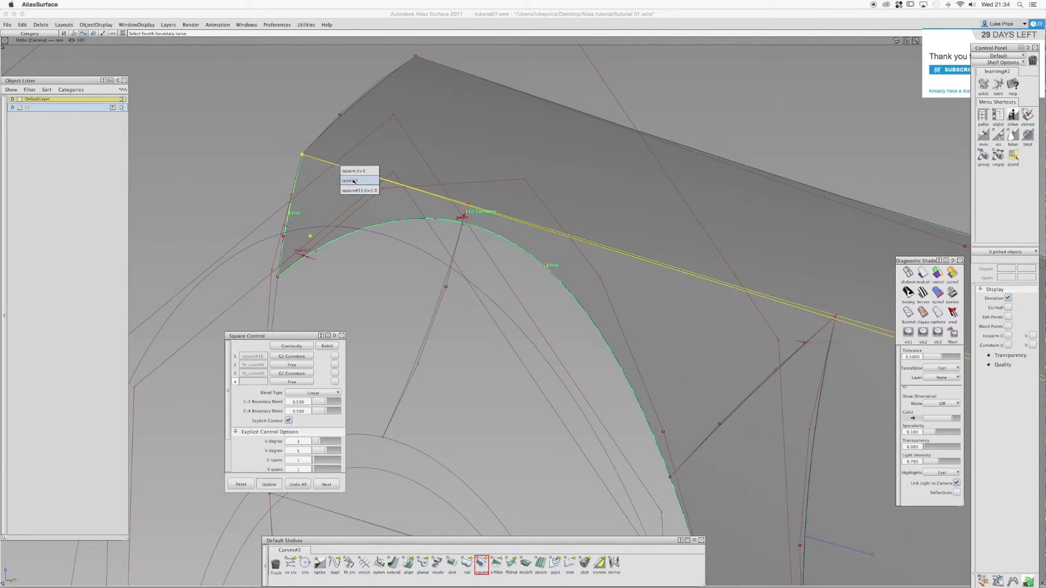
click(354, 171)
alt+shift+drag(379, 207, 434, 340)
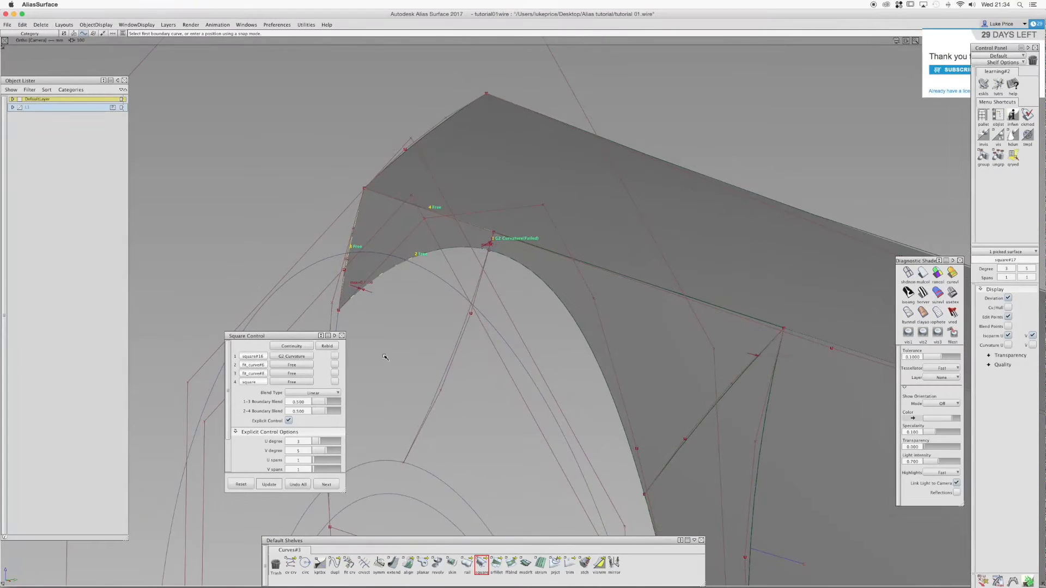
click(321, 451)
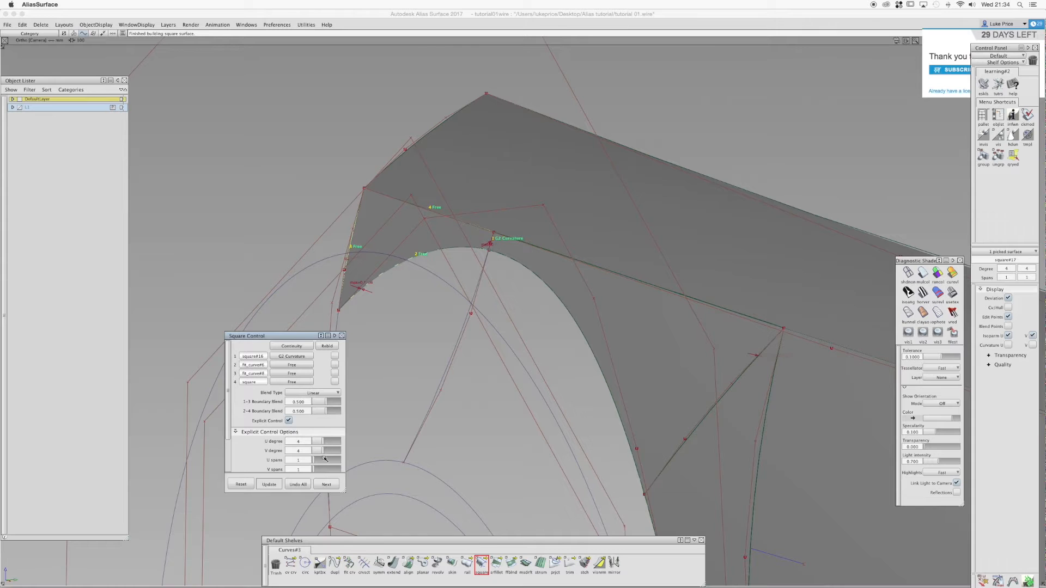
Accept the third Square patch and assign the picked continuity locators to layer L1
click(326, 484)
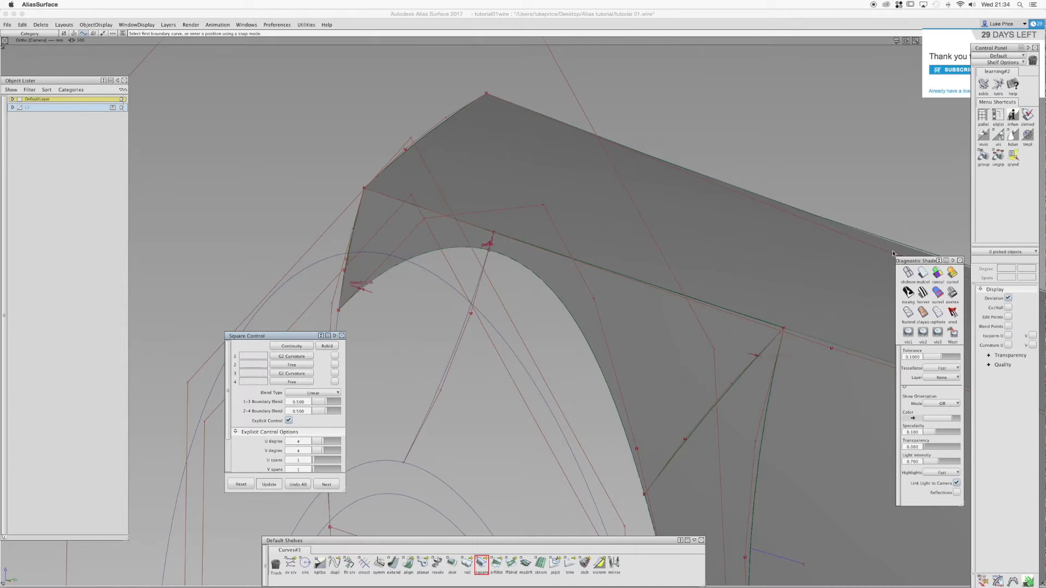
click(923, 275)
shift+super+right_drag(579, 301, 561, 301)
mouse_move(564, 282)
ctrl+shift+mouse_down()
mouse_move(551, 284)
mouse_move(575, 288)
mouse_move(550, 287)
ctrl+shift+mouse_up()
click(550, 286)
shift+super+right_drag(549, 306, 256, 218)
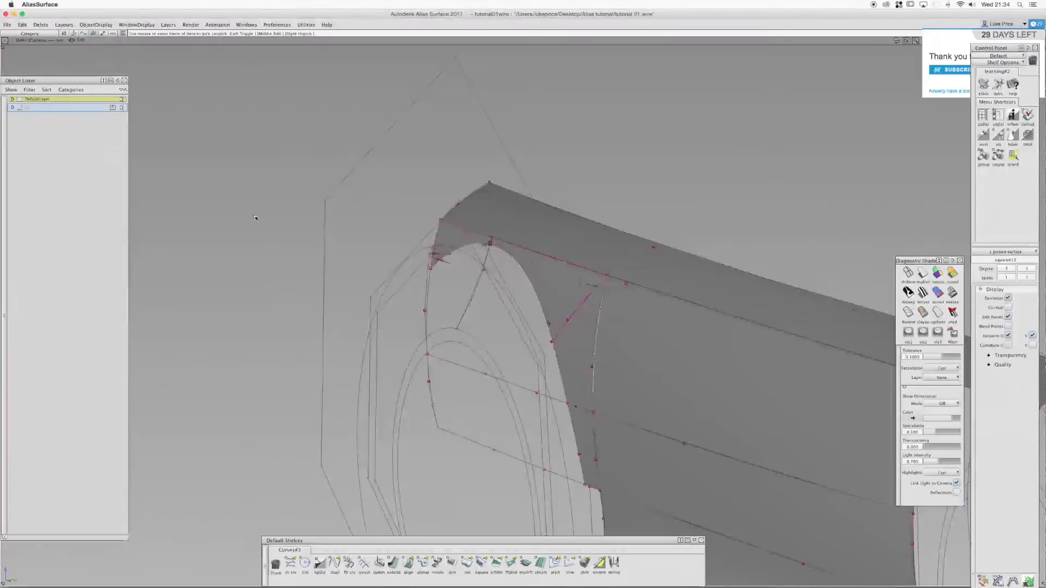
right_click(25, 108)
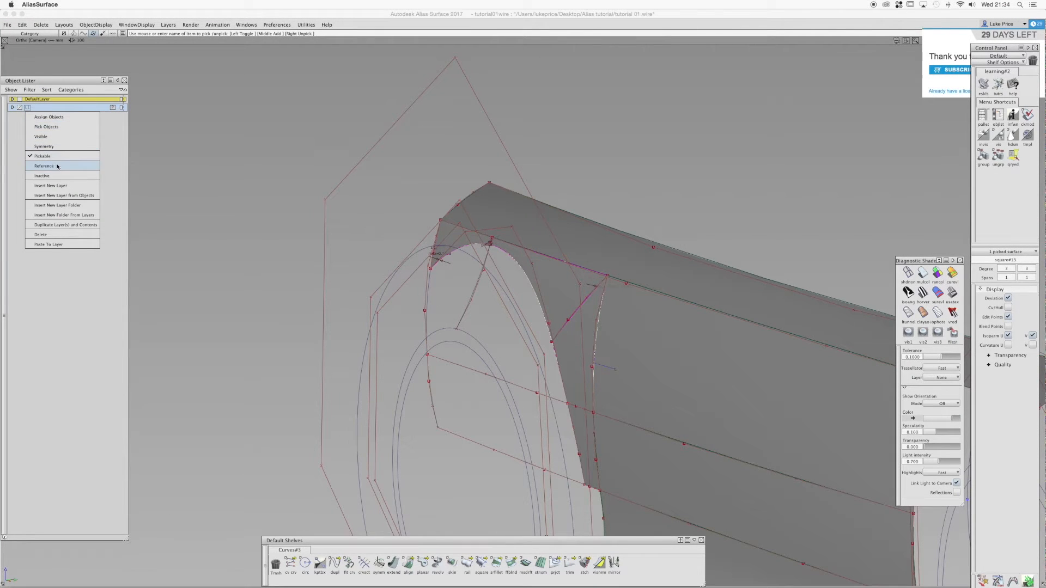
click(56, 117)
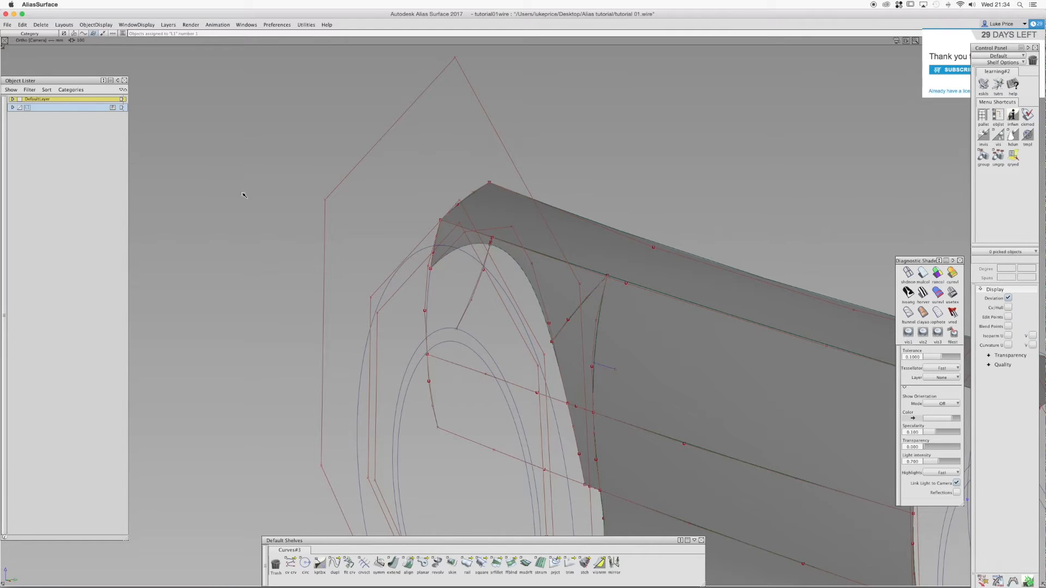
Apply horizontal zebra shading and examine how the stripes flow across the new patches around the wheel arch
click(923, 293)
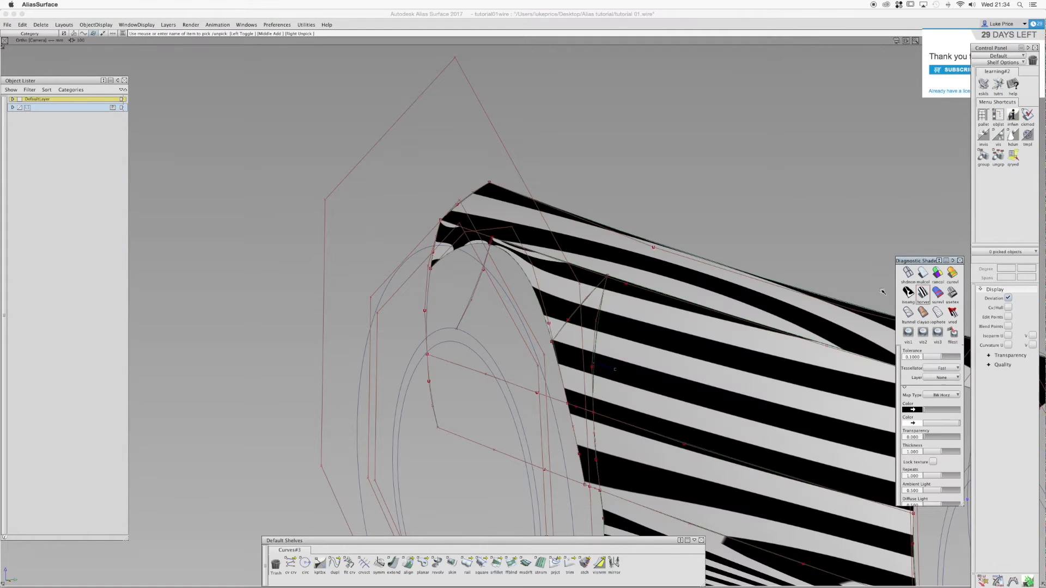
alt+shift+drag(714, 311, 504, 243)
alt+shift+right_drag(504, 243, 517, 243)
alt+shift+drag(517, 243, 657, 278)
alt+shift+middle_drag(657, 278, 544, 250)
alt+shift+right_drag(544, 250, 463, 259)
alt+shift+drag(463, 259, 708, 306)
alt+shift+drag(402, 205, 483, 240)
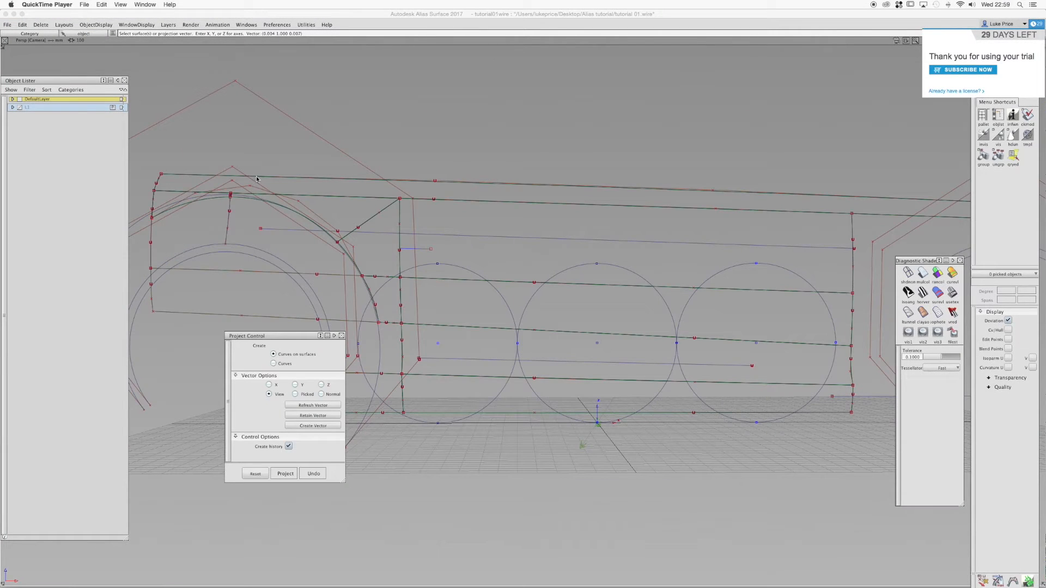
Show the body side in plain shading and switch from perspective to an orthographic view around the wheel arch
click(923, 274)
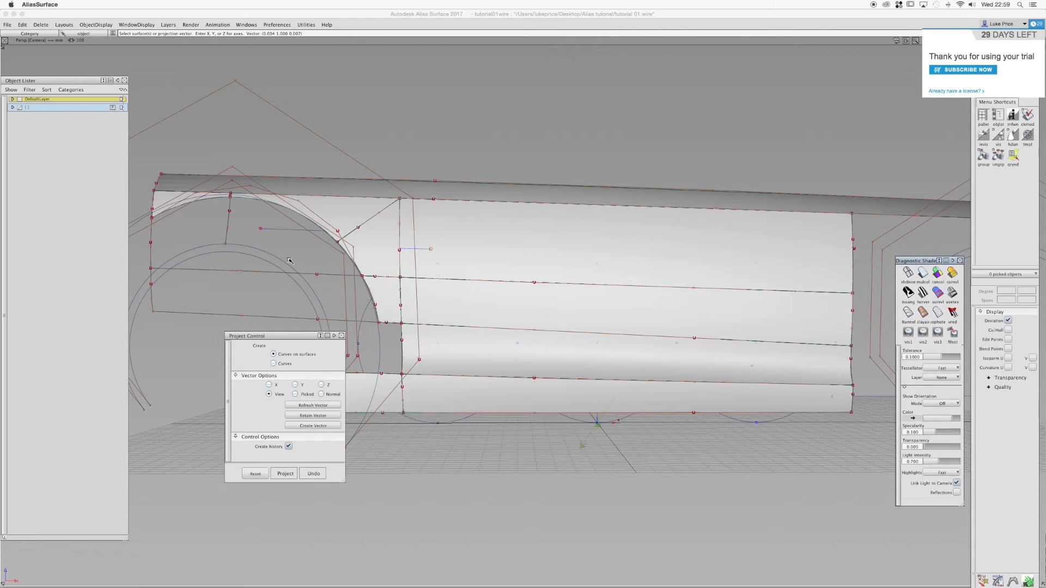
alt+shift+drag(298, 184, 352, 213)
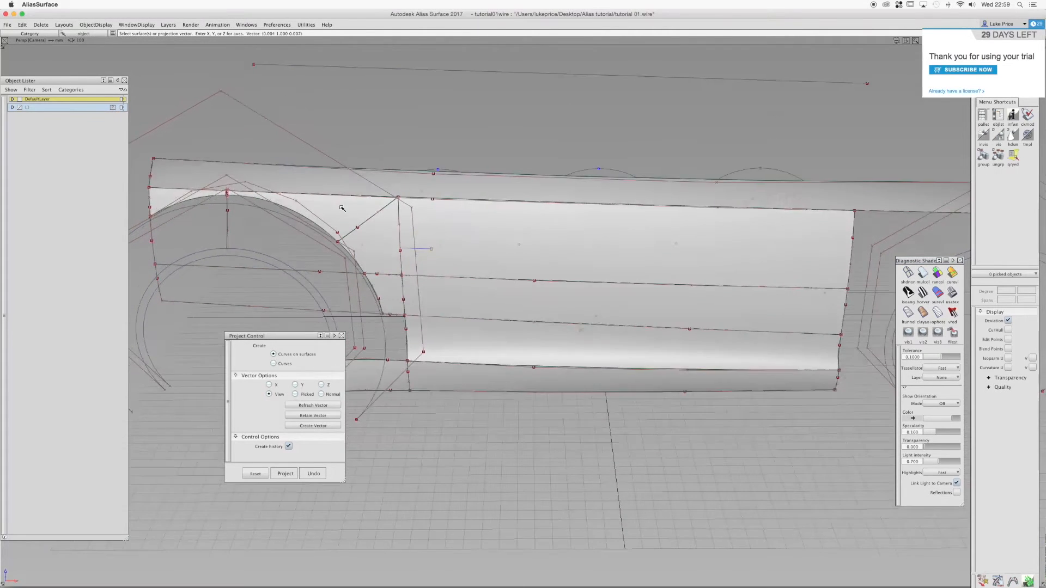
alt+shift+middle_drag(353, 212, 418, 204)
alt+shift+drag(417, 204, 397, 205)
alt+shift+right_drag(397, 205, 420, 201)
alt+shift+drag(419, 202, 403, 201)
key(shift+alt)
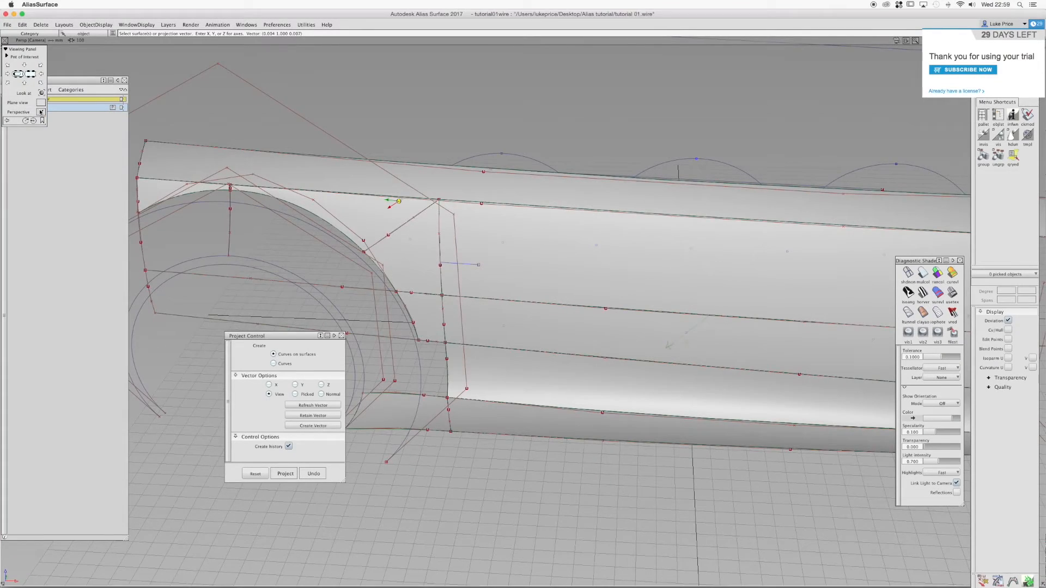
click(40, 112)
alt+shift+drag(509, 229, 457, 210)
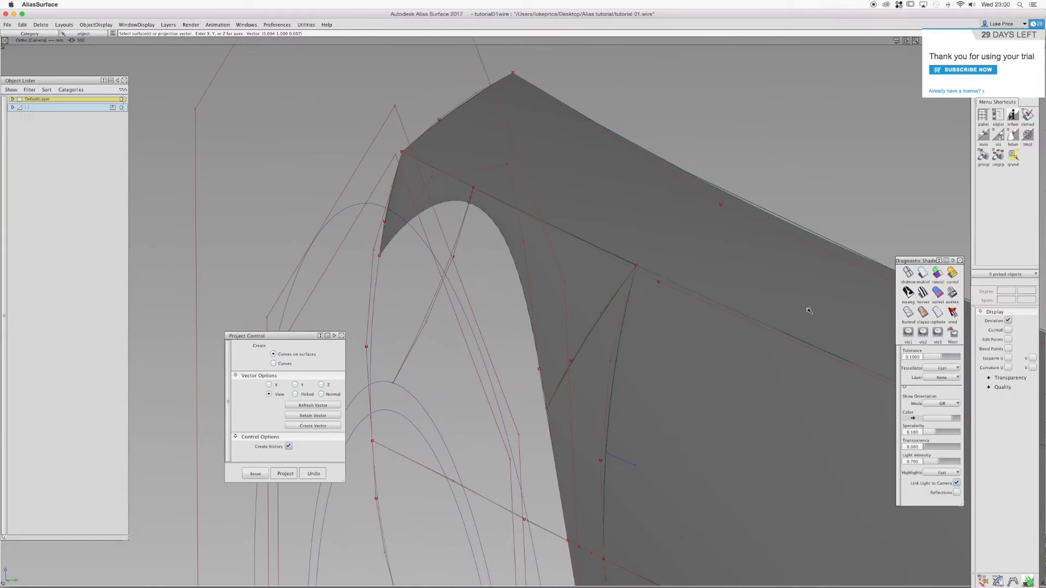
Restore the horizontal zebra stripes and inspect the highlight transitions on the narrow patches above the arch
click(923, 293)
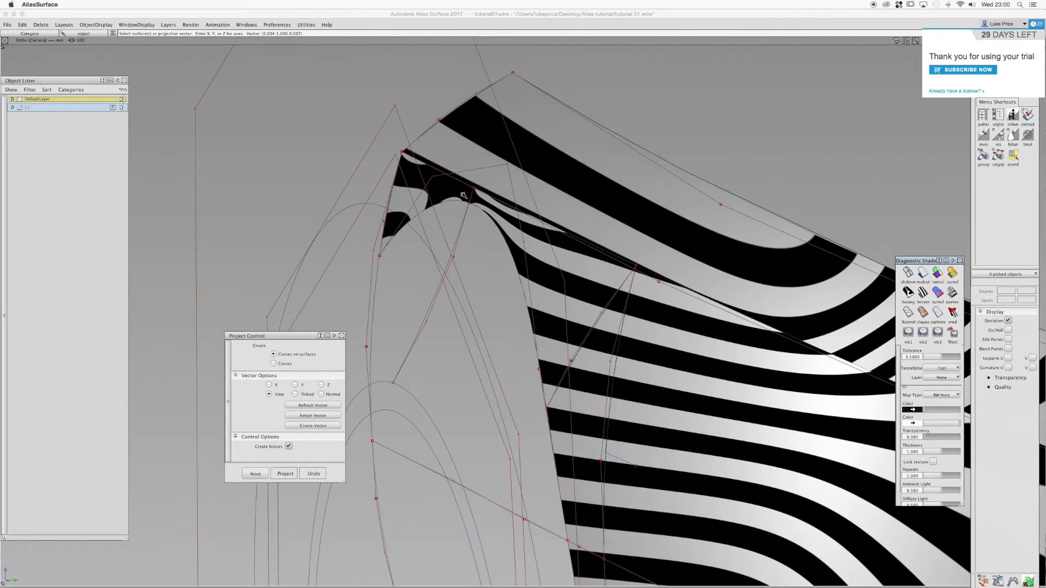
mouse_move(443, 175)
alt+shift+mouse_down()
mouse_move(712, 222)
mouse_move(717, 240)
mouse_move(660, 213)
mouse_move(432, 206)
mouse_move(388, 235)
alt+shift+mouse_up()
mouse_move(545, 273)
alt+shift+mouse_down()
mouse_move(344, 272)
mouse_move(631, 305)
mouse_move(599, 272)
mouse_move(672, 280)
mouse_move(532, 272)
mouse_move(496, 295)
alt+shift+mouse_up()
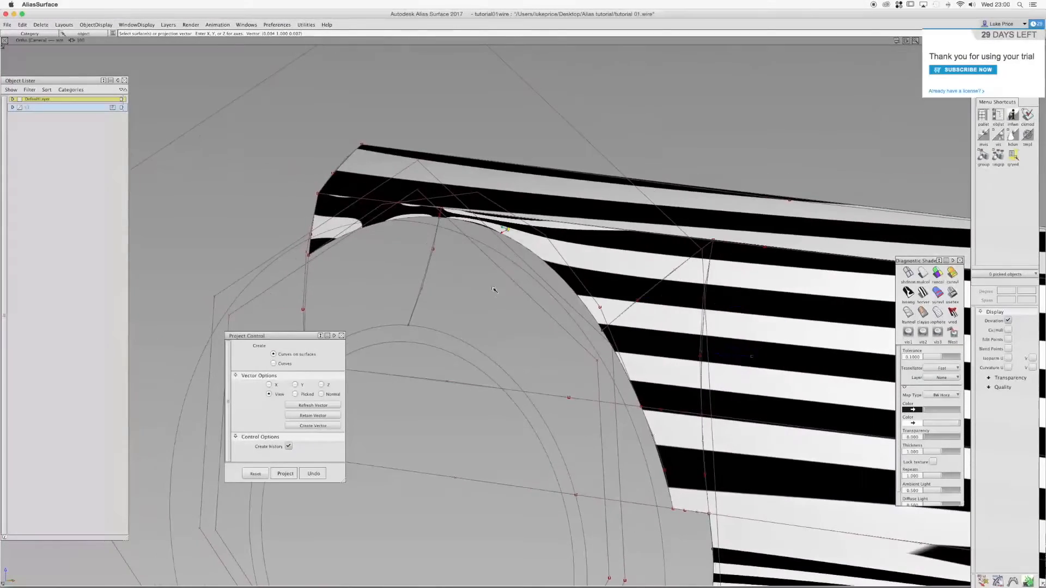
Delete the second and third Square patches above the wheel arch, keeping the first patch beside it
ctrl+shift+drag(538, 238, 630, 284)
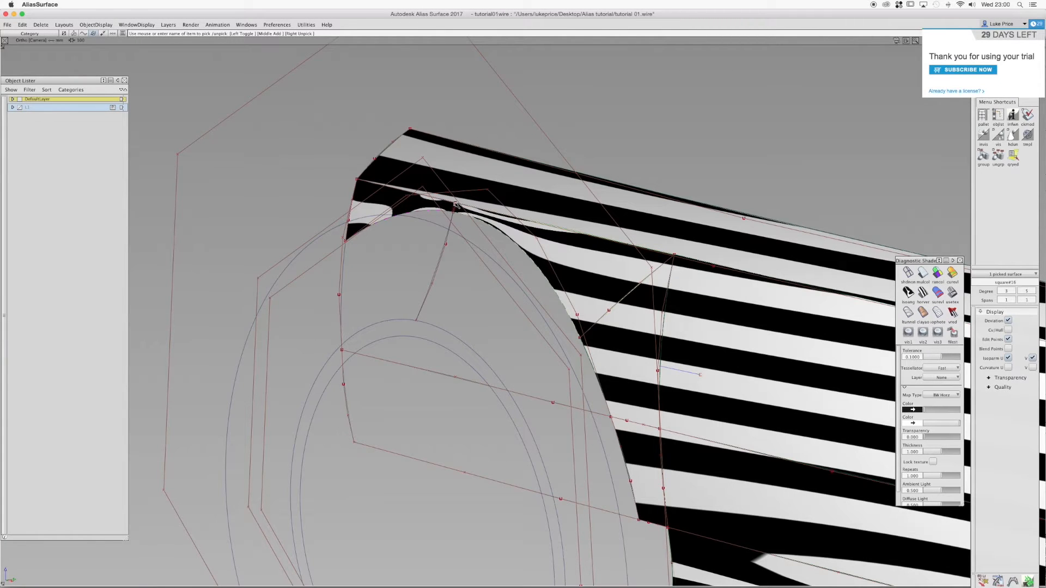
alt+shift+drag(492, 264, 674, 306)
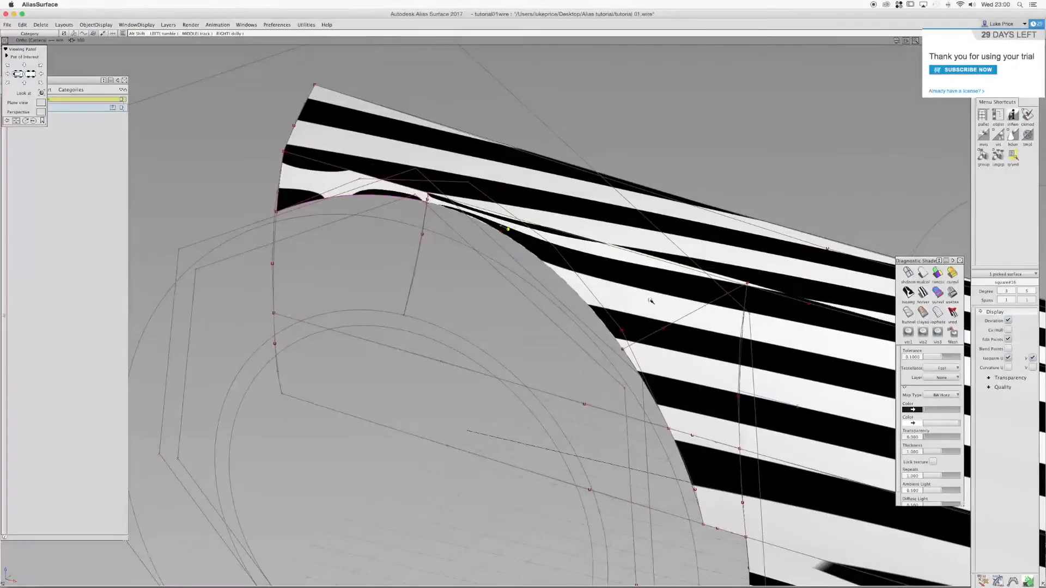
click(535, 241)
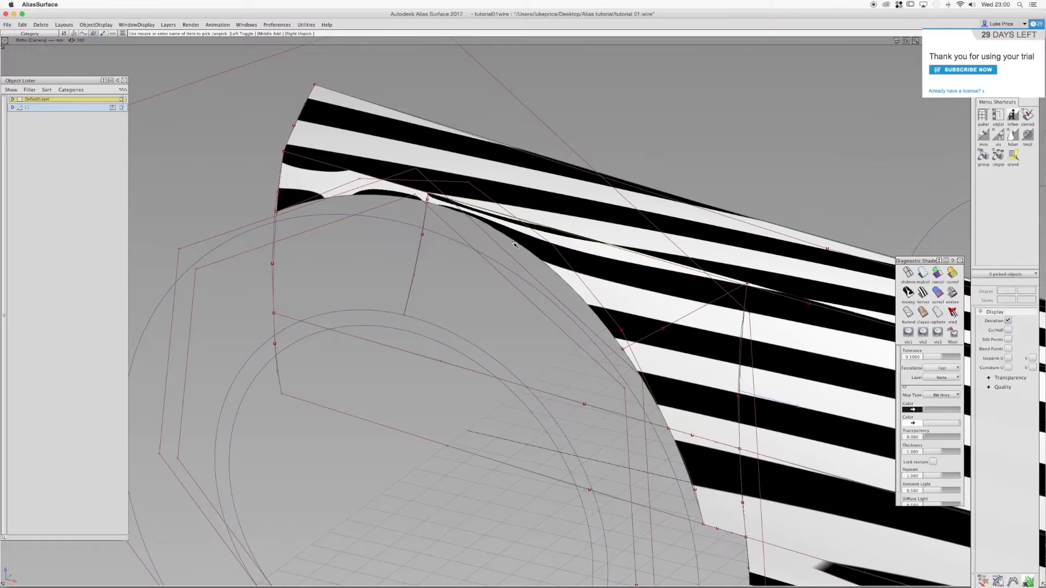
click(515, 245)
click(517, 241)
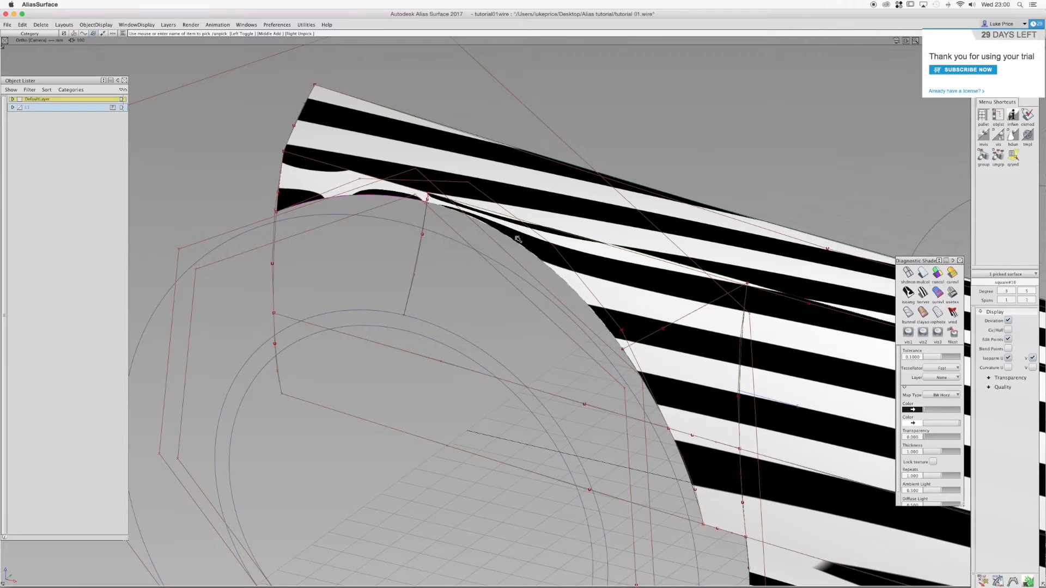
click(371, 191)
key(Delete)
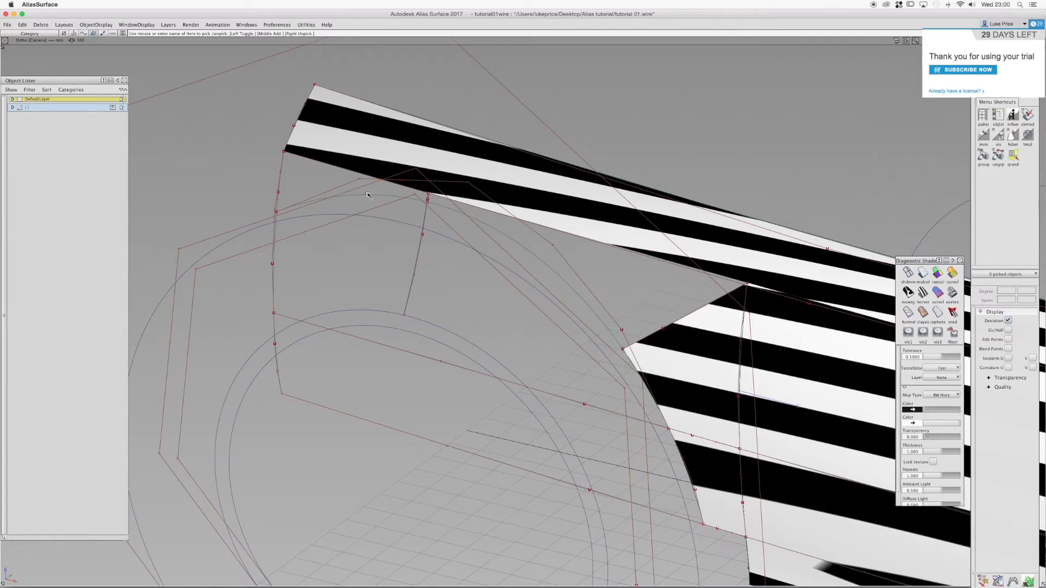
Draw a straight CV curve from the remaining patch's pointed corner across the arch opening to the vertical section curve opposite
alt+shift+drag(368, 195, 476, 416)
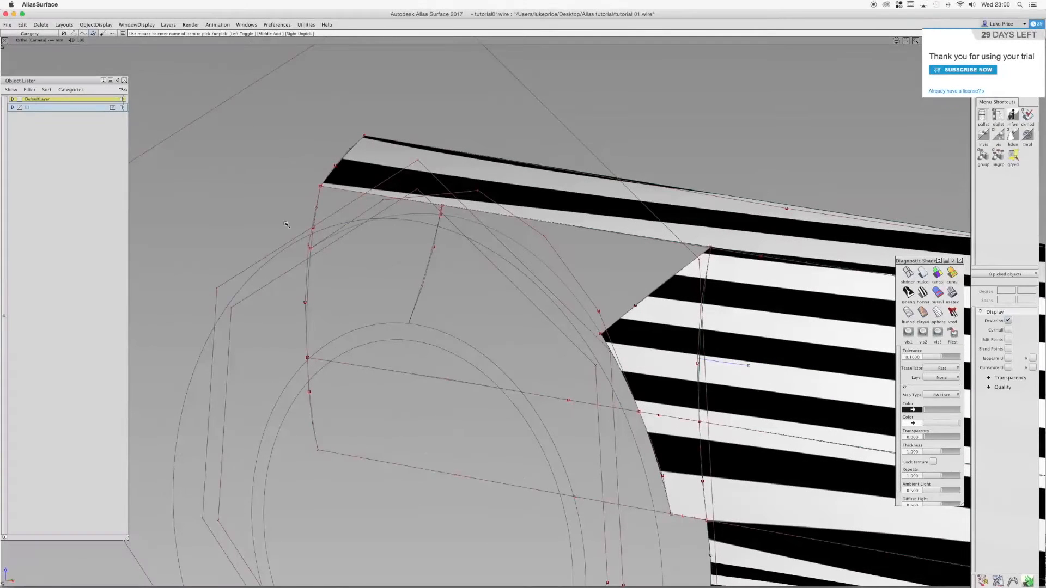
click(237, 26)
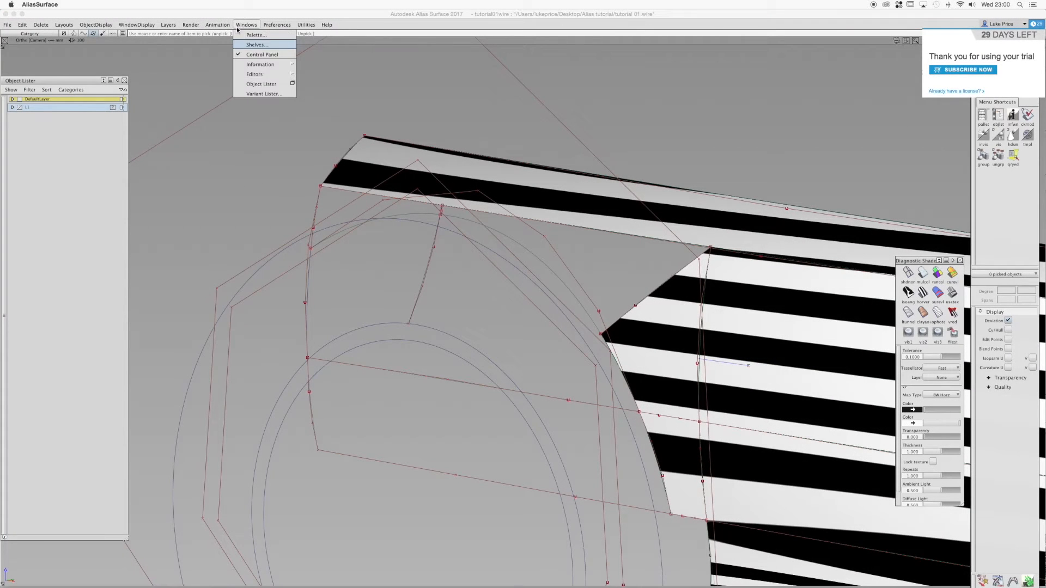
click(250, 45)
click(292, 559)
click(597, 341)
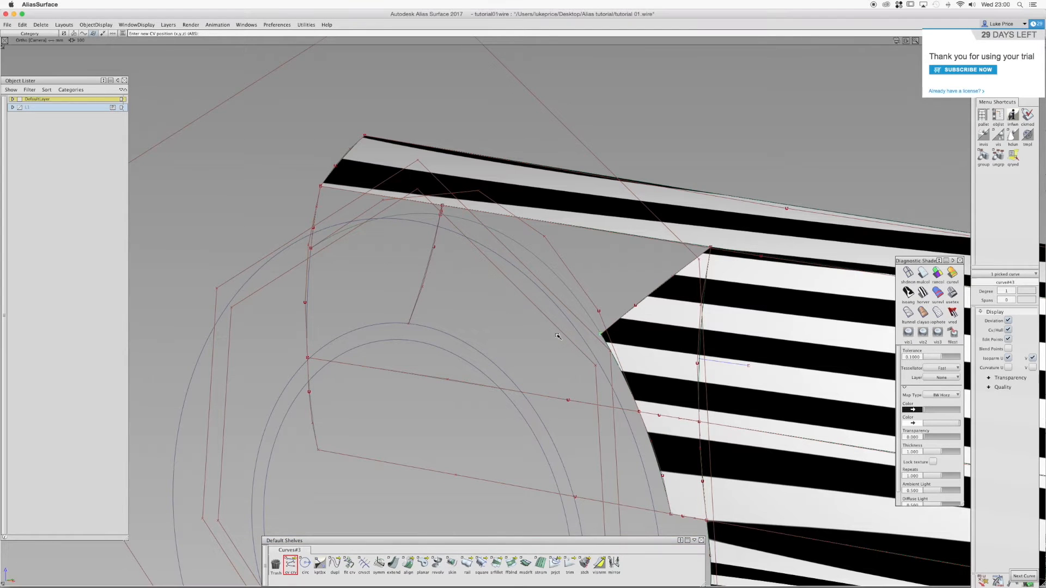
alt+shift+drag(320, 255, 467, 242)
alt+shift+right_drag(467, 242, 443, 251)
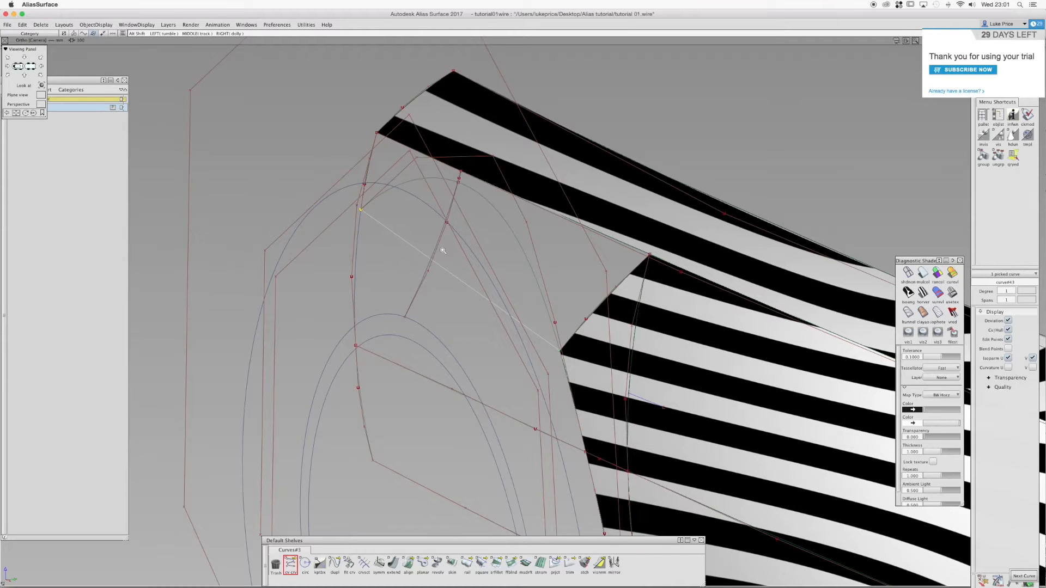
alt+shift+right_drag(443, 251, 465, 254)
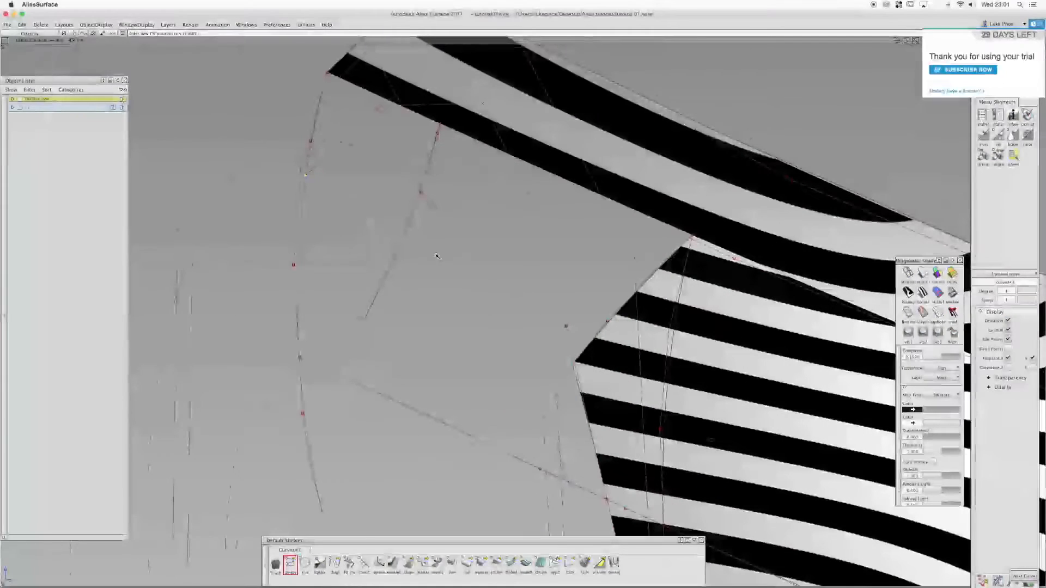
ctrl+shift+drag(443, 249, 423, 296)
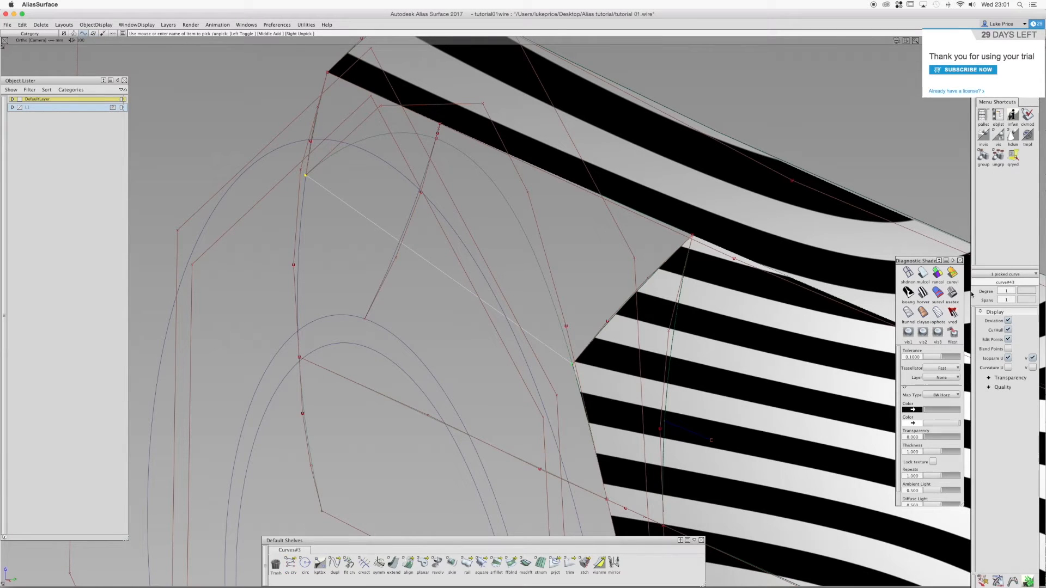
Set the degree of the new straight curve across the wheel arch to 3
click(1007, 292)
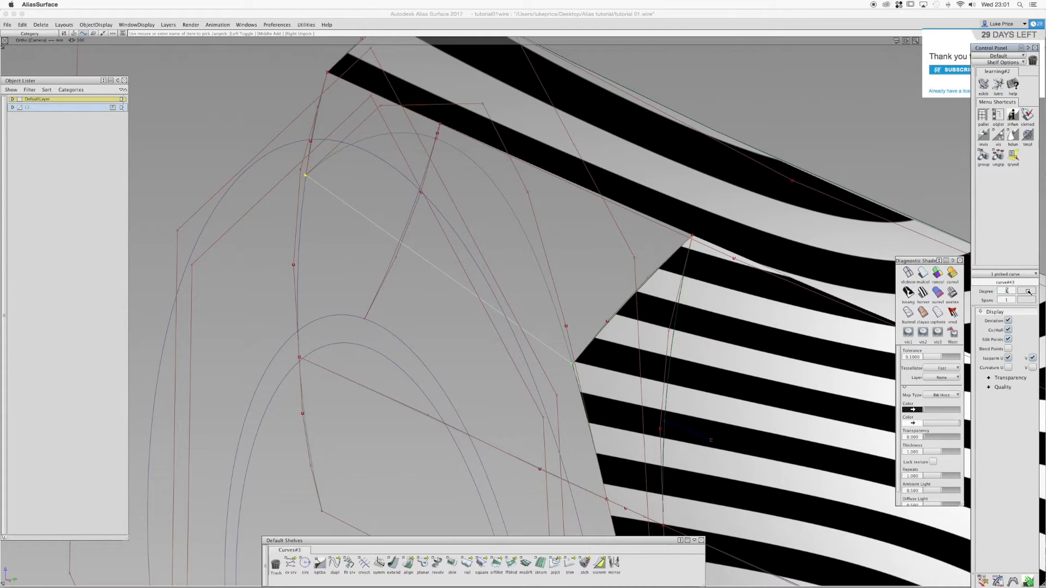
text(3)
key(Return)
ctrl+shift+drag(872, 299, 873, 280)
alt+shift+drag(465, 330, 443, 274)
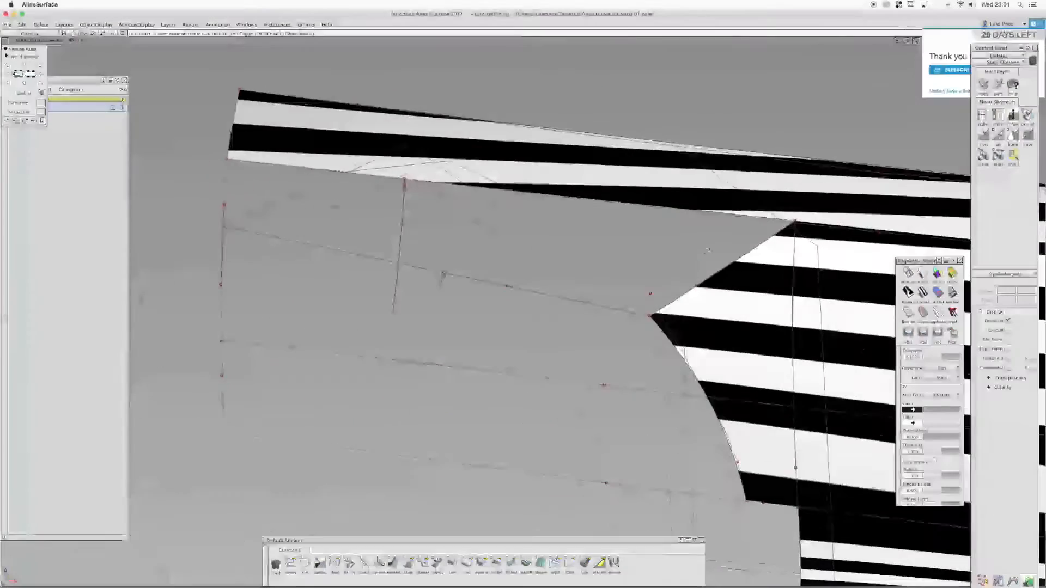
alt+shift+drag(707, 250, 731, 210)
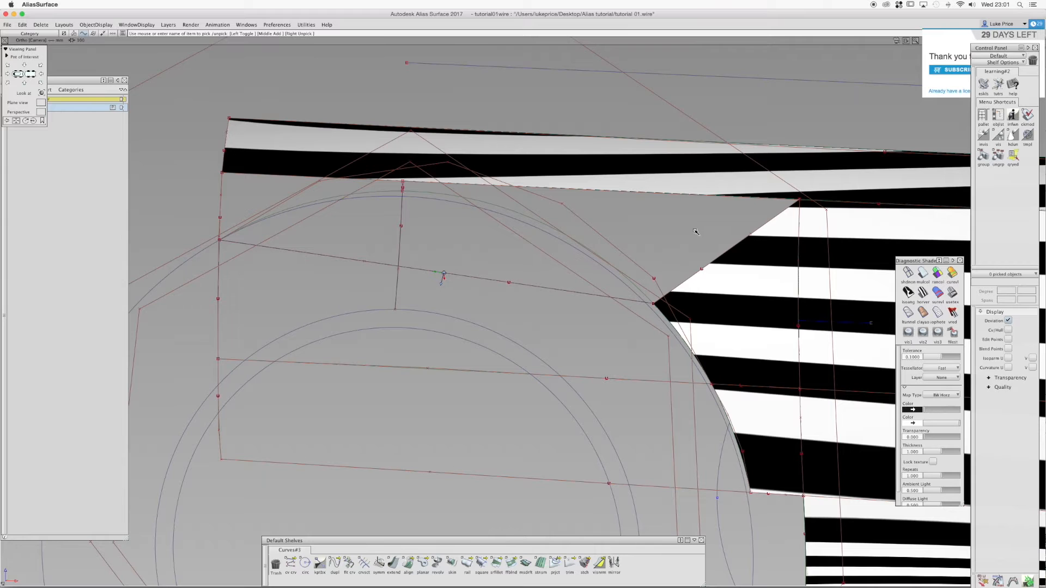
ctrl+shift+drag(598, 313, 599, 294)
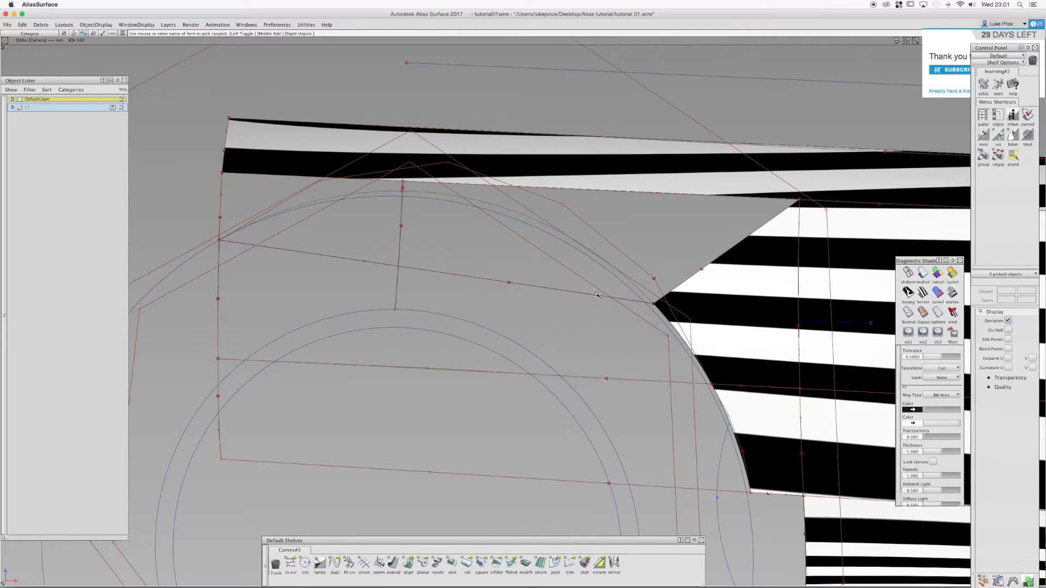
Draw a second straight curve along the first one, extending past the patch's pointed corner onto the remaining patch
click(290, 564)
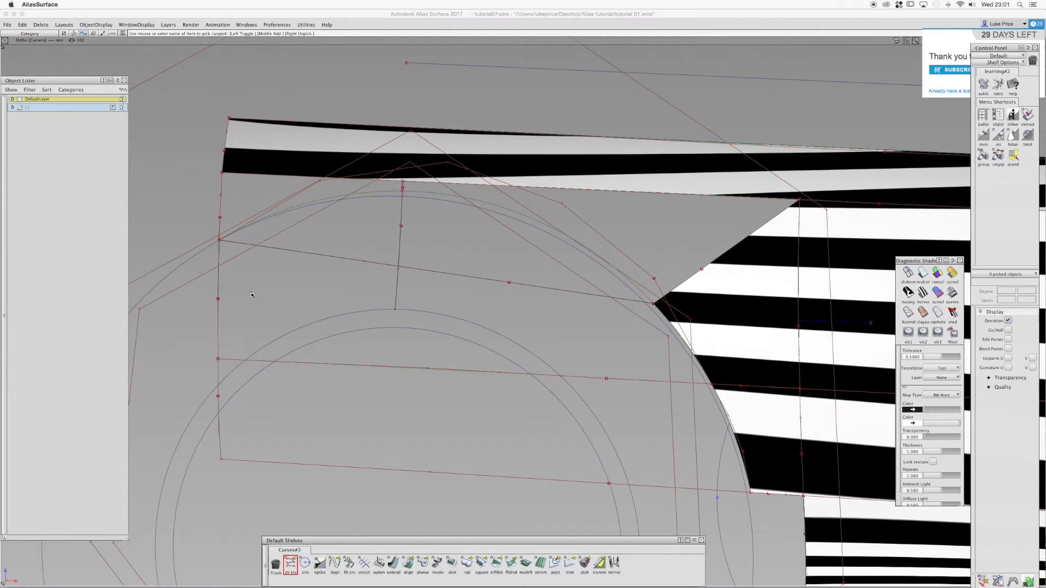
click(226, 242)
click(654, 316)
ctrl+shift+middle_drag(535, 336, 553, 336)
drag(552, 336, 553, 316)
Project the longer straight curve onto the remaining patch as a curve on surface, using the view vector
ctrl+shift+drag(662, 287, 643, 296)
click(691, 291)
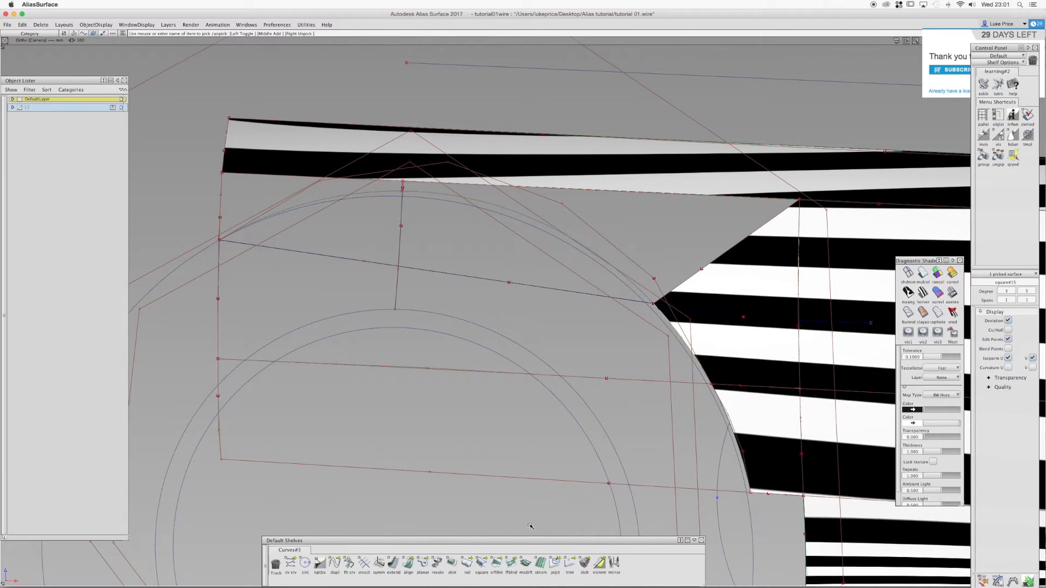
click(555, 564)
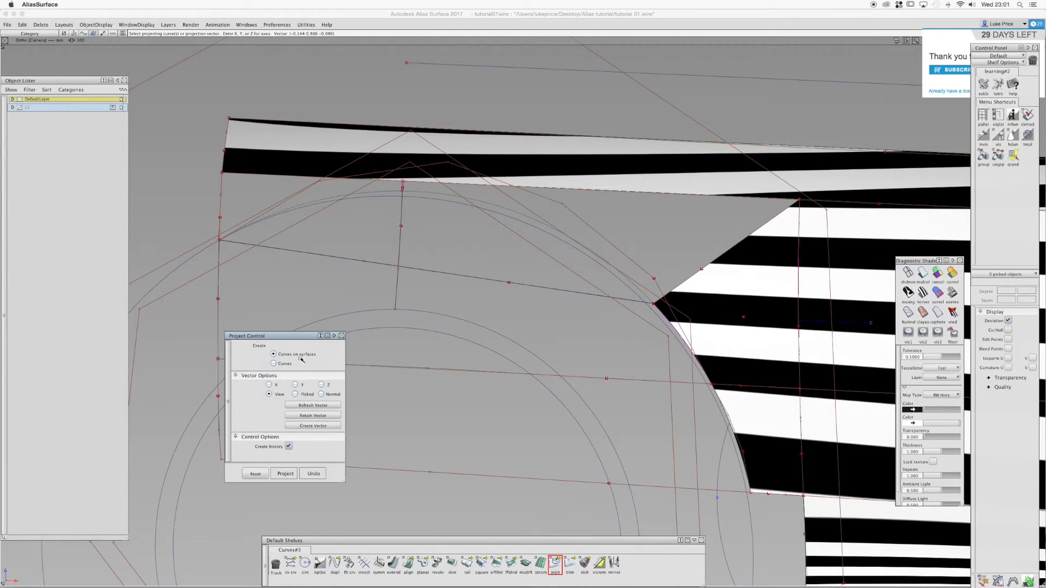
click(589, 295)
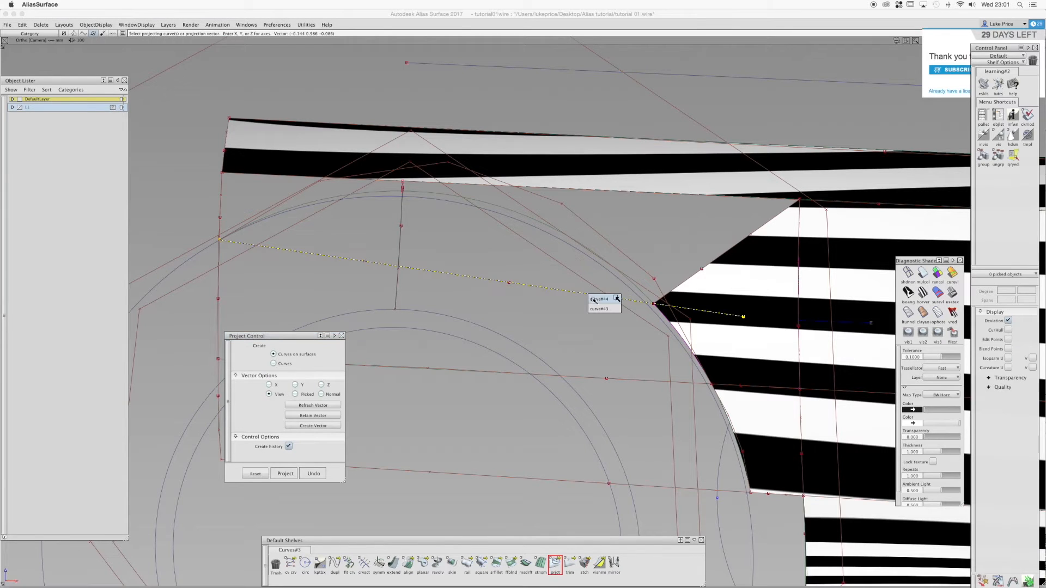
click(594, 300)
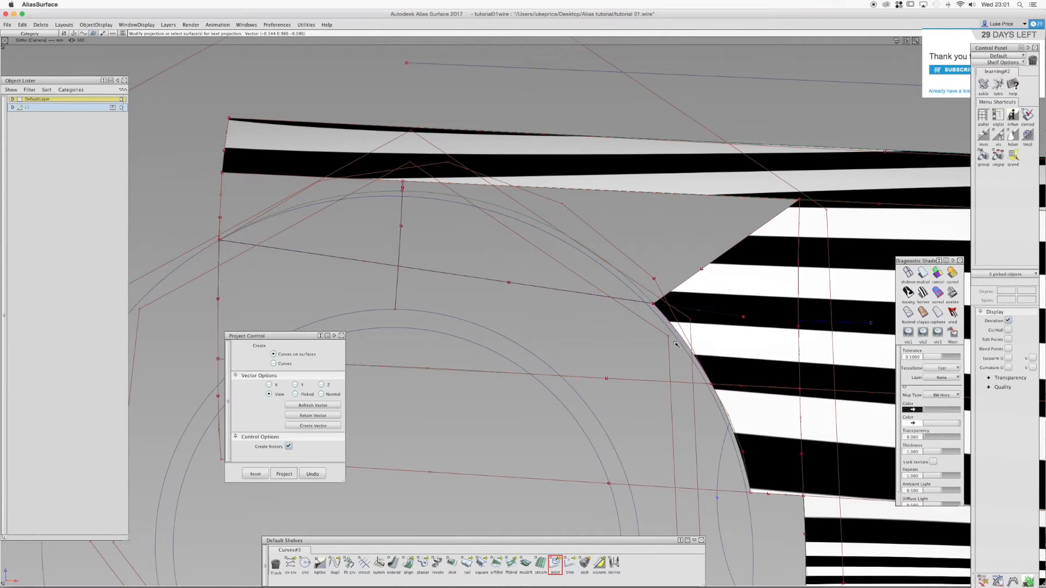
shift+super+drag(678, 300, 662, 321)
shift+super+right_drag(662, 321, 678, 332)
ctrl+shift+drag(677, 333, 706, 350)
click(756, 357)
click(755, 359)
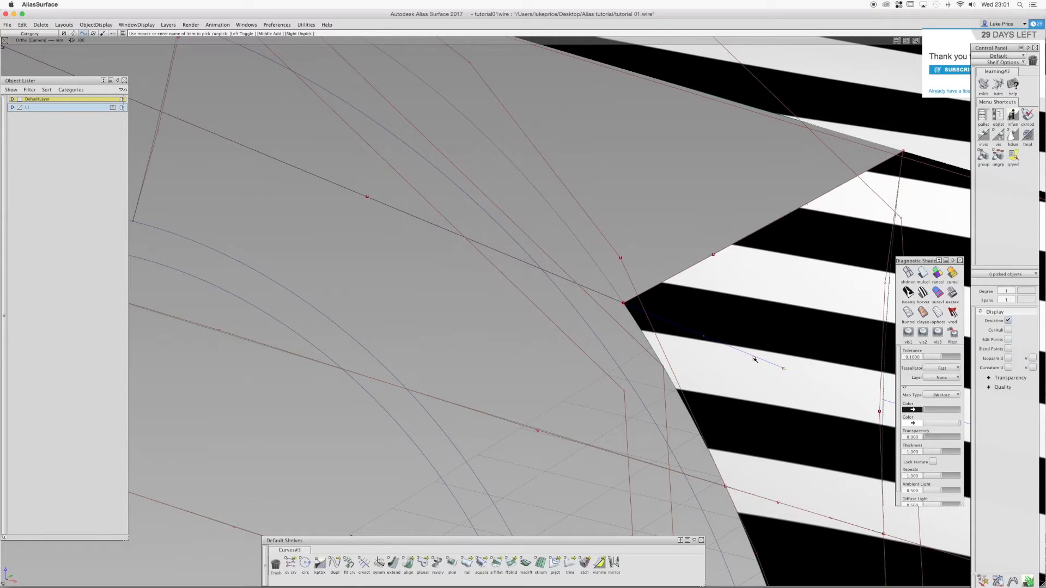
Align the straight curve across the wheel arch to the projected curve on the remaining patch with G2 continuity
click(921, 276)
mouse_move(692, 288)
alt+shift+mouse_down()
mouse_move(685, 313)
mouse_move(699, 324)
alt+shift+mouse_up()
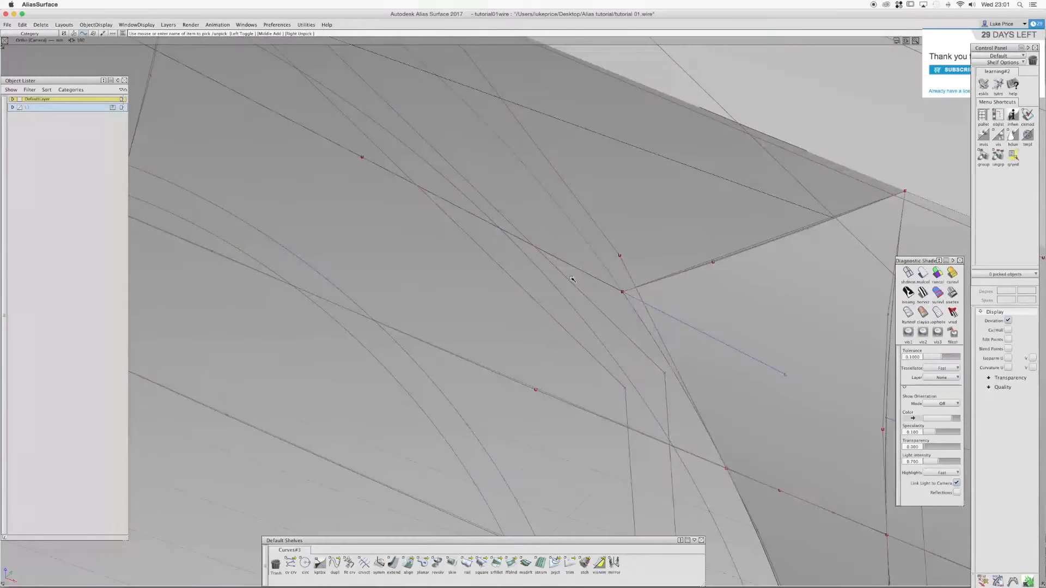
double_click(407, 563)
click(621, 293)
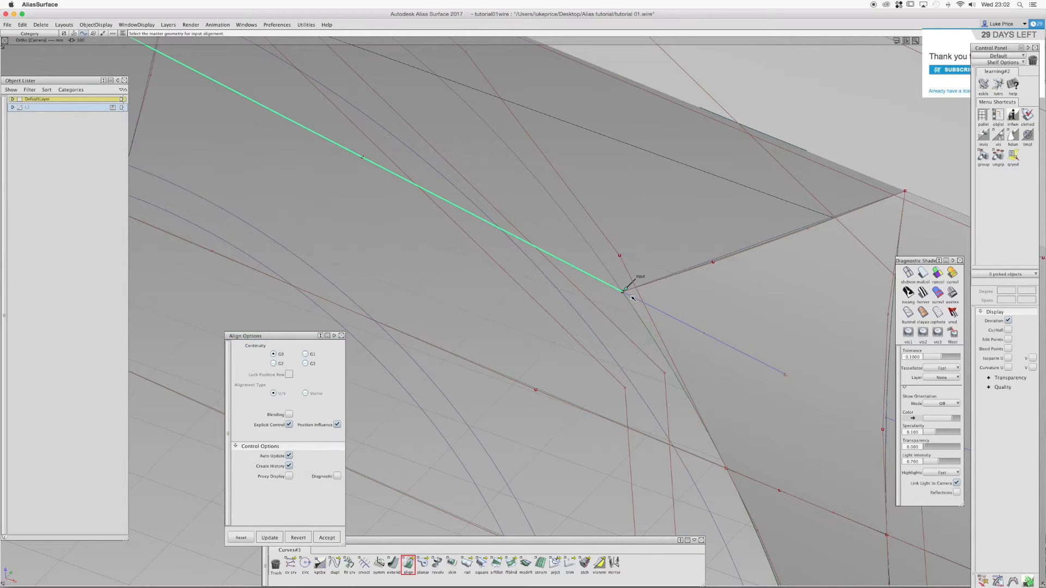
click(632, 298)
shift+super+right_drag(532, 211, 434, 215)
click(274, 364)
shift+super+middle_drag(419, 207, 427, 229)
shift+super+drag(426, 228, 367, 229)
ctrl+shift+drag(459, 264, 553, 251)
shift+super+middle_drag(554, 250, 470, 256)
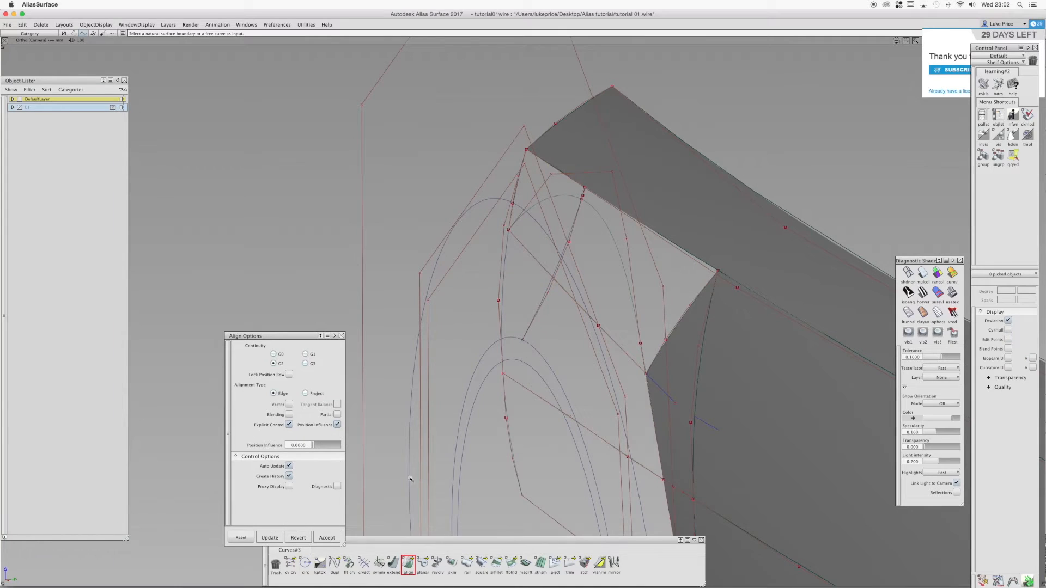
Build a Square surface above the wheel arch from the remaining patch's edge, the aligned curve, the section curve and the upper surface's edge
click(481, 564)
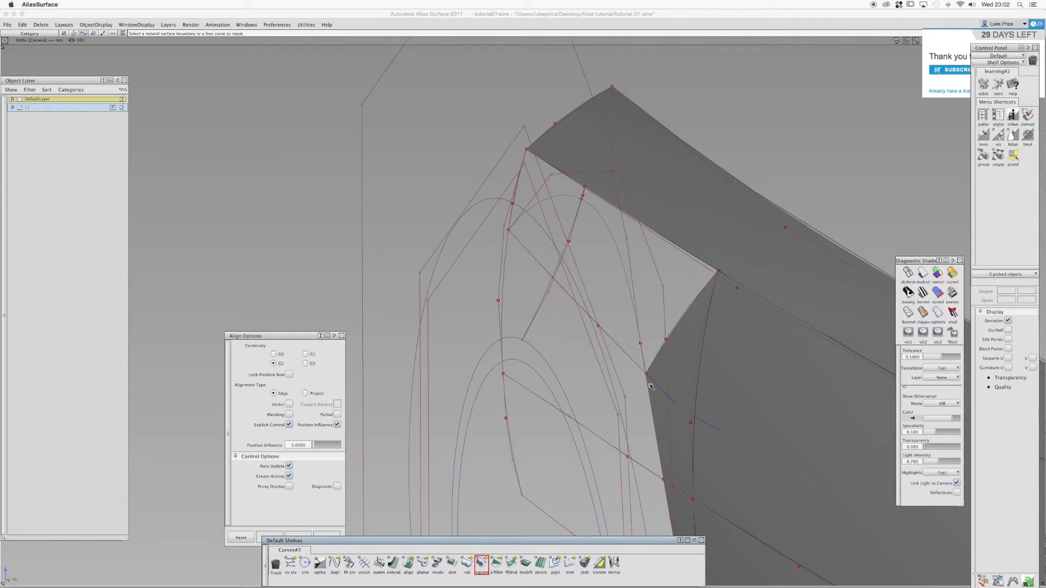
click(679, 346)
click(618, 345)
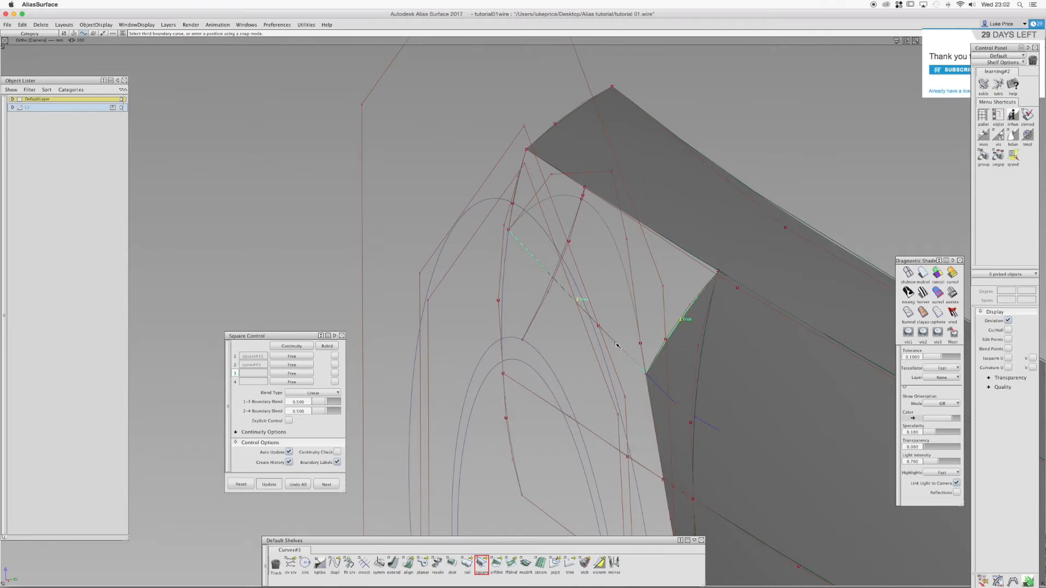
click(513, 192)
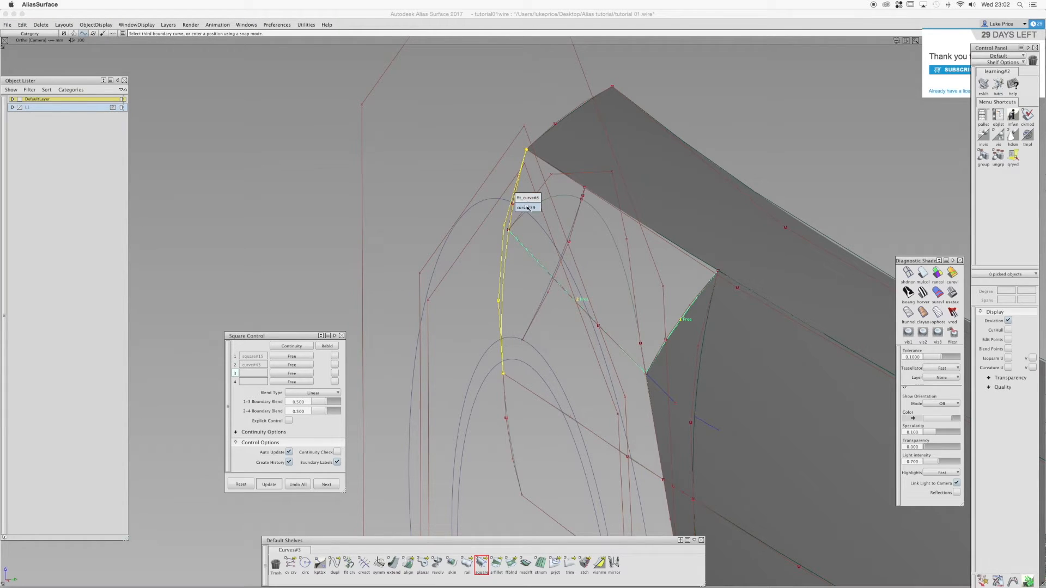
click(529, 198)
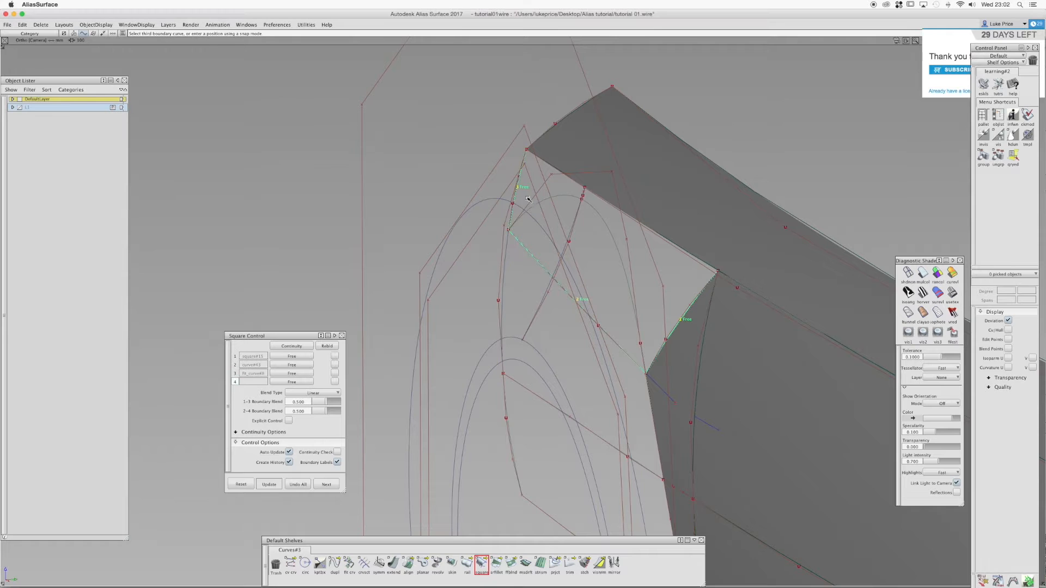
click(567, 178)
click(575, 185)
shift+super+drag(658, 253, 616, 224)
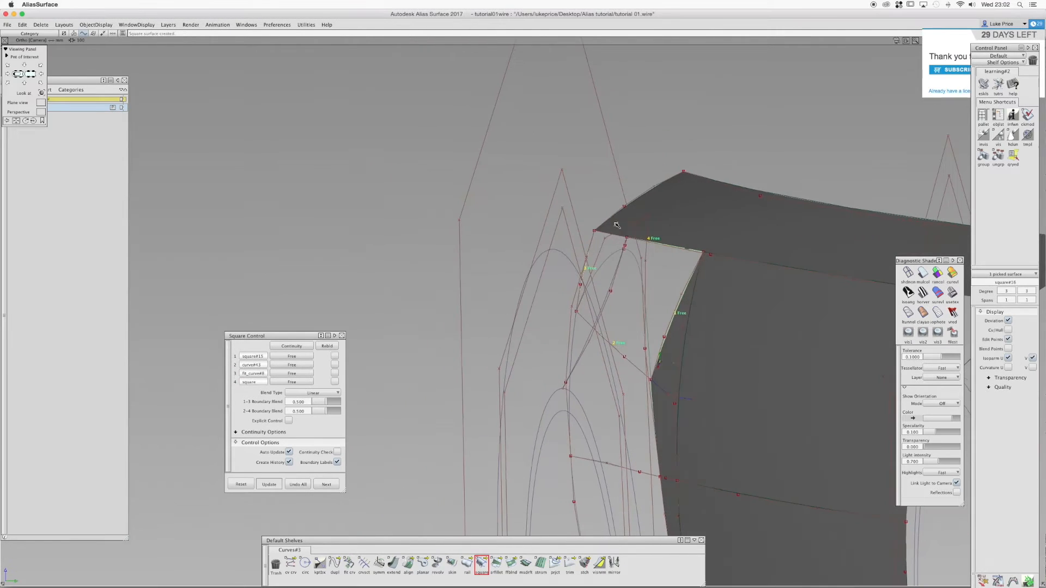
Set the square surface's boundary along the remaining patch to G2 Curvature and enable explicit control
click(291, 356)
click(297, 394)
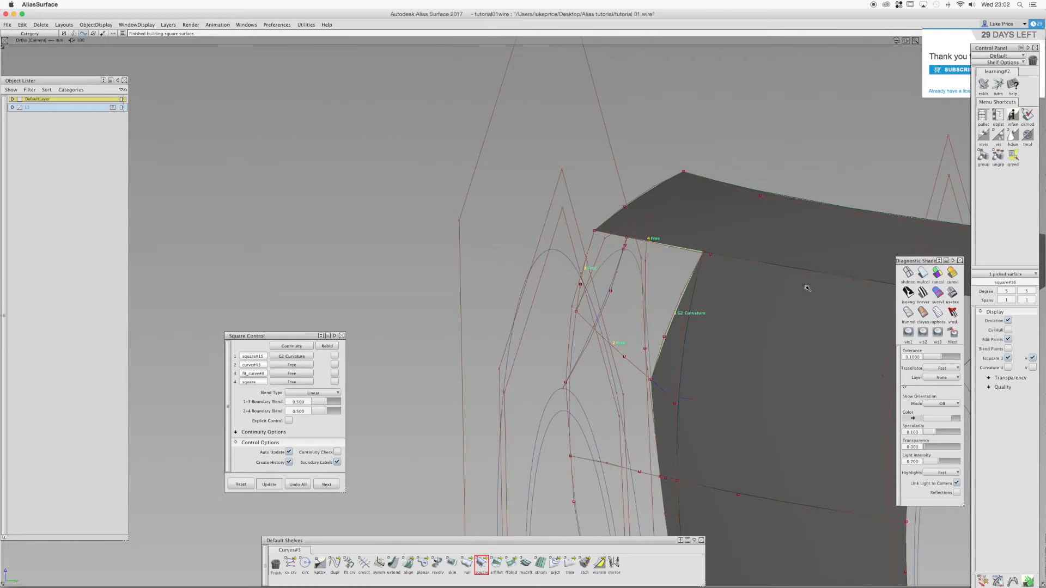
click(923, 294)
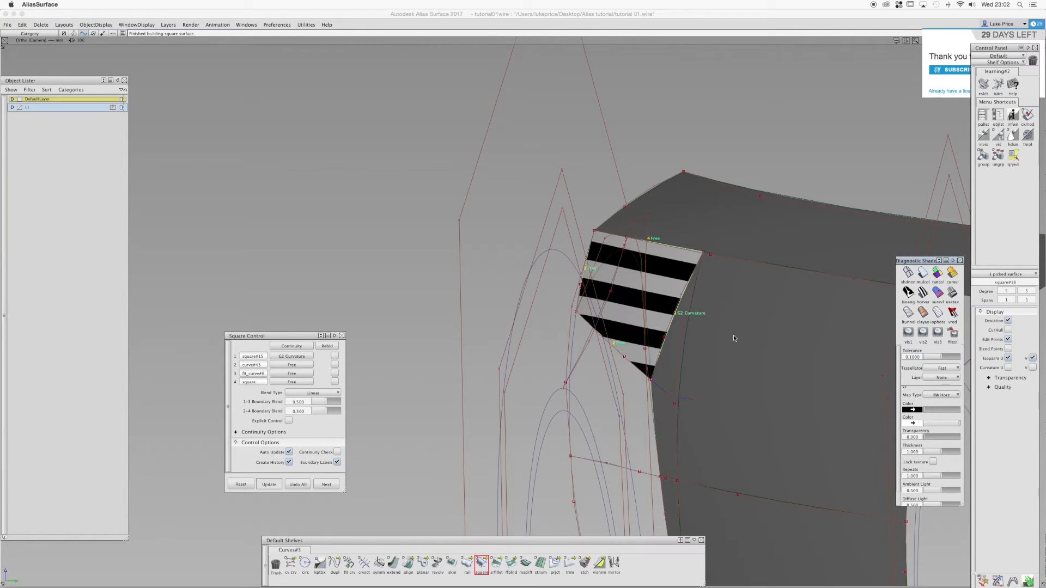
click(289, 421)
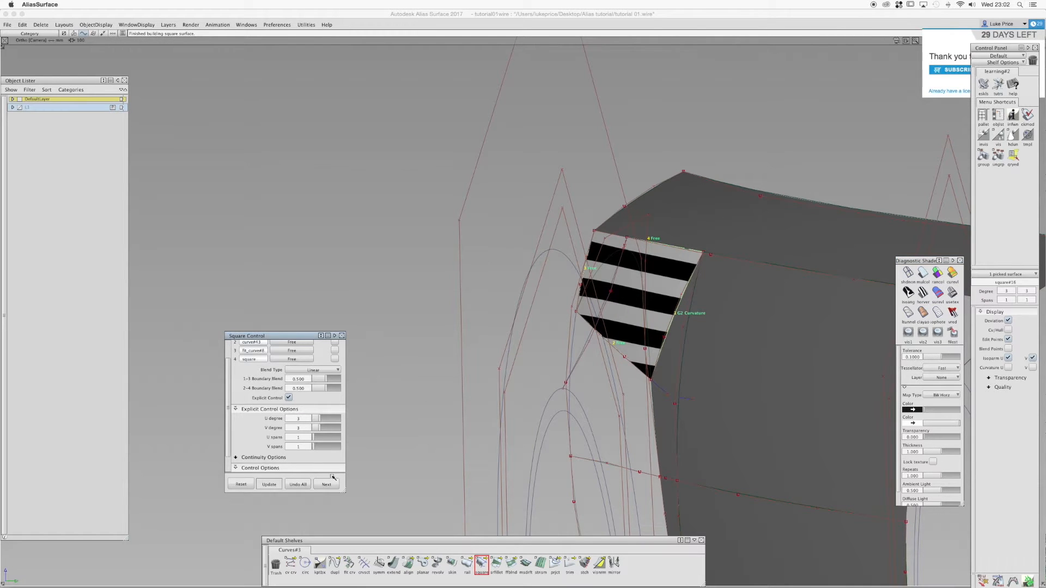
ctrl+shift+drag(641, 357, 641, 337)
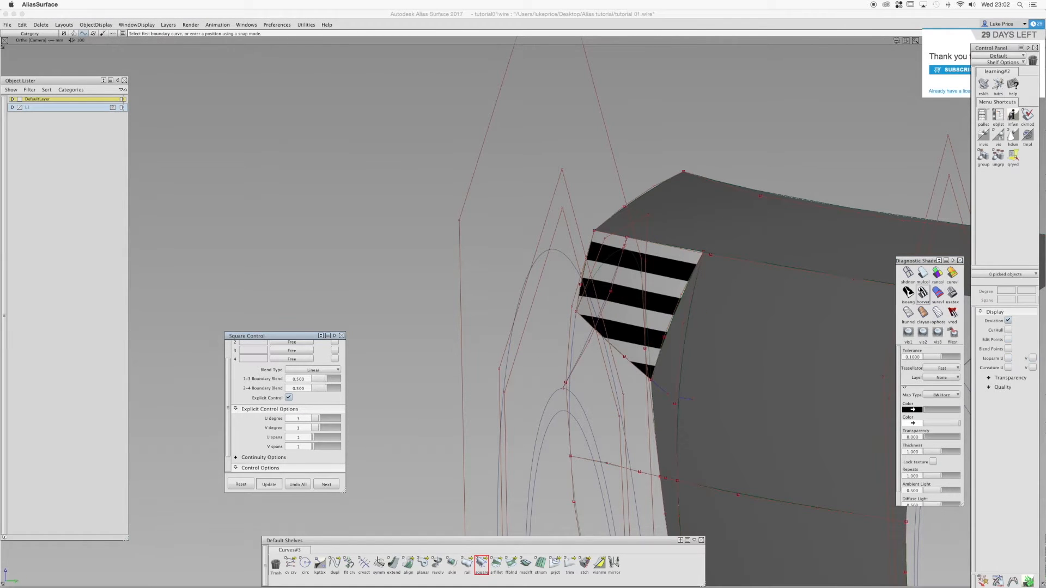
Apply zebra-stripe shading to the body-side surfaces and examine the highlight flow from the new square surface into its neighbours
click(923, 293)
alt+shift+drag(755, 294, 673, 288)
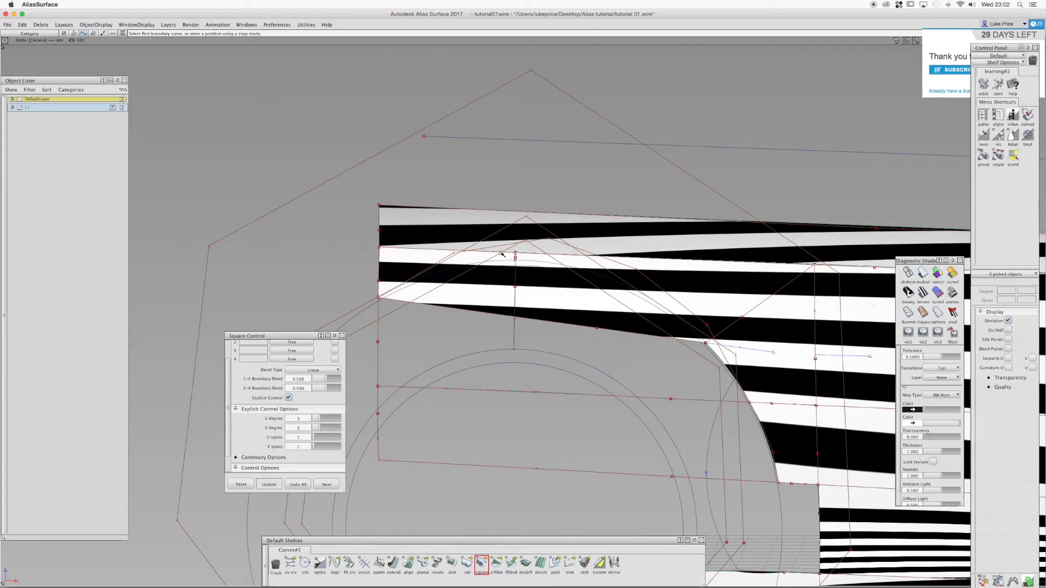
alt+shift+drag(547, 266, 533, 208)
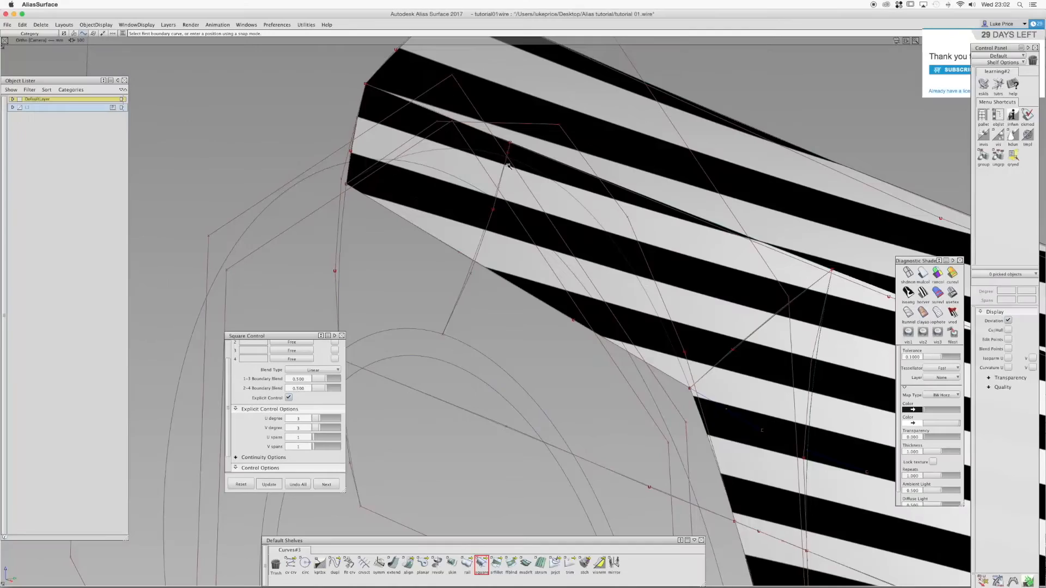
alt+shift+drag(620, 273, 642, 286)
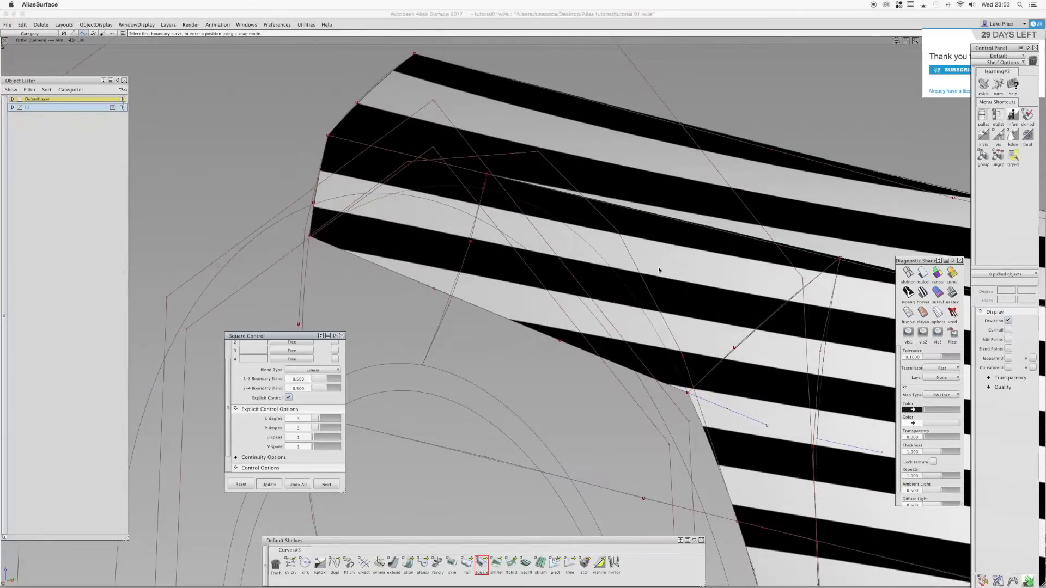
alt+shift+right_drag(659, 270, 619, 271)
Project the outer wheel-arch curve onto the new square surface as a curve on surface, using the view vector
ctrl+shift+drag(614, 272, 475, 330)
click(576, 283)
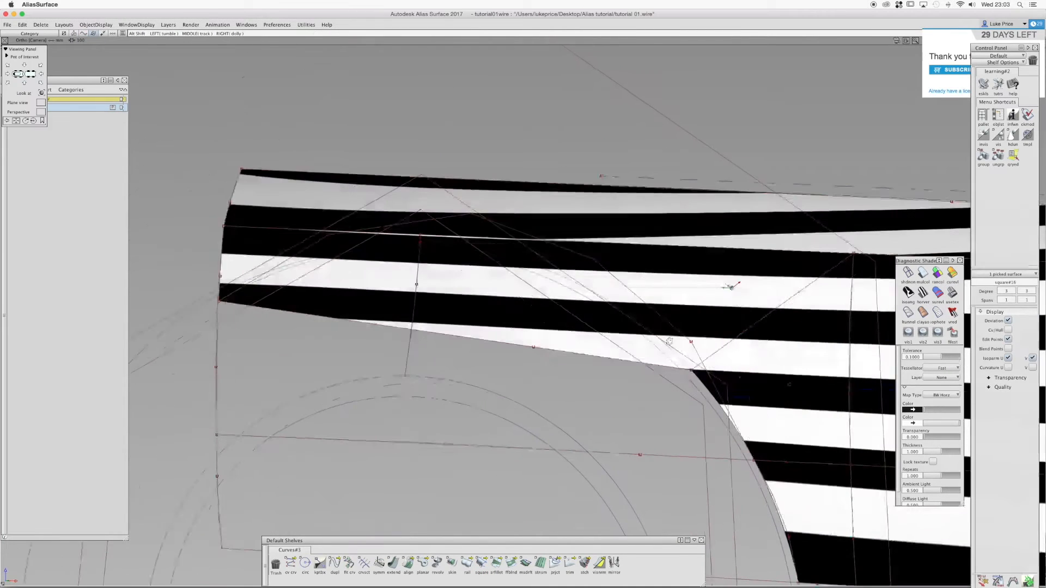
click(554, 564)
click(567, 281)
alt+shift+drag(549, 307, 231, 327)
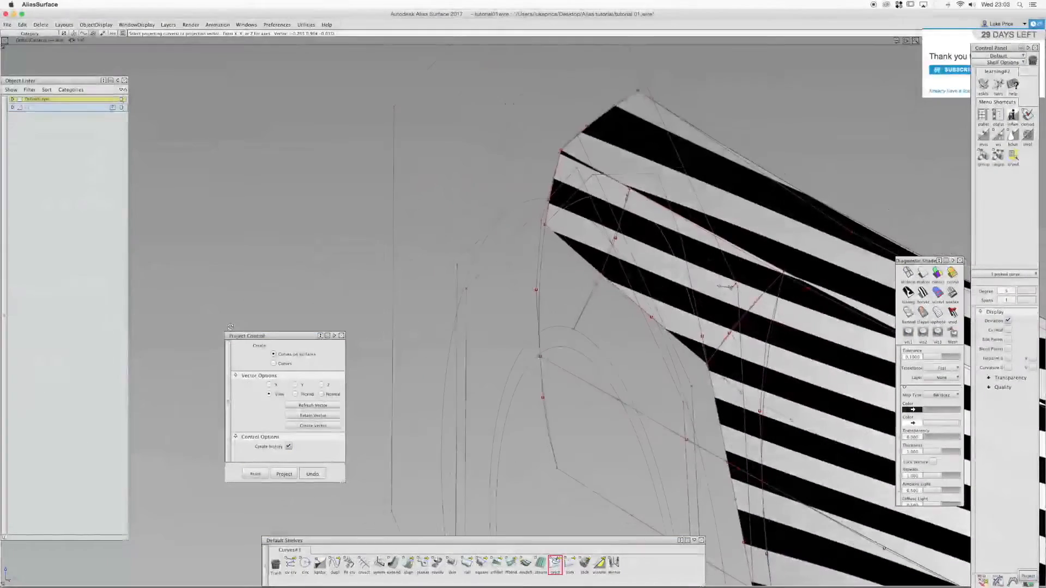
click(286, 474)
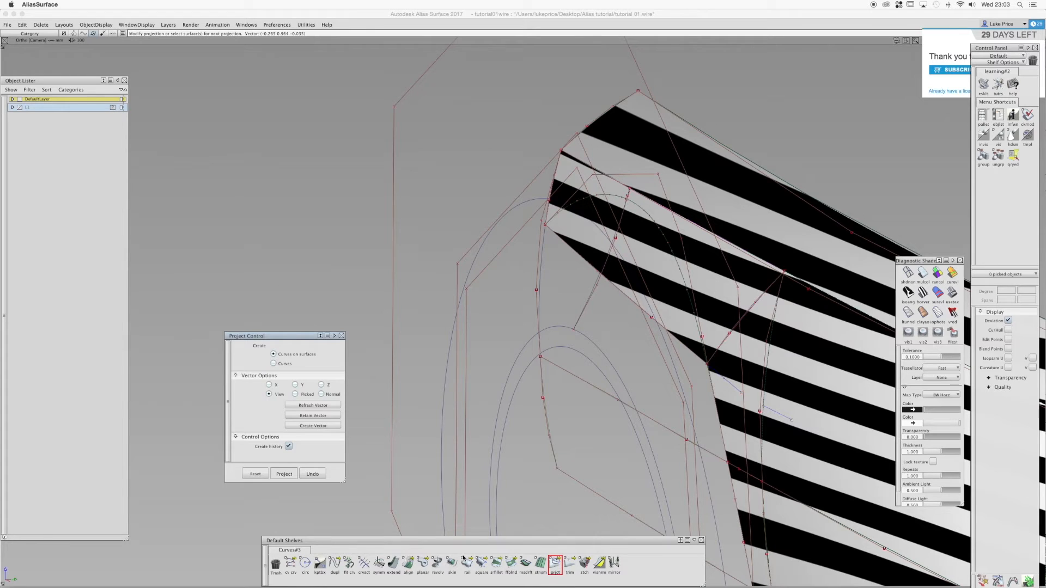
Trim the new square surface along the projected arch curve, discarding the regions inside the wheel opening
click(570, 564)
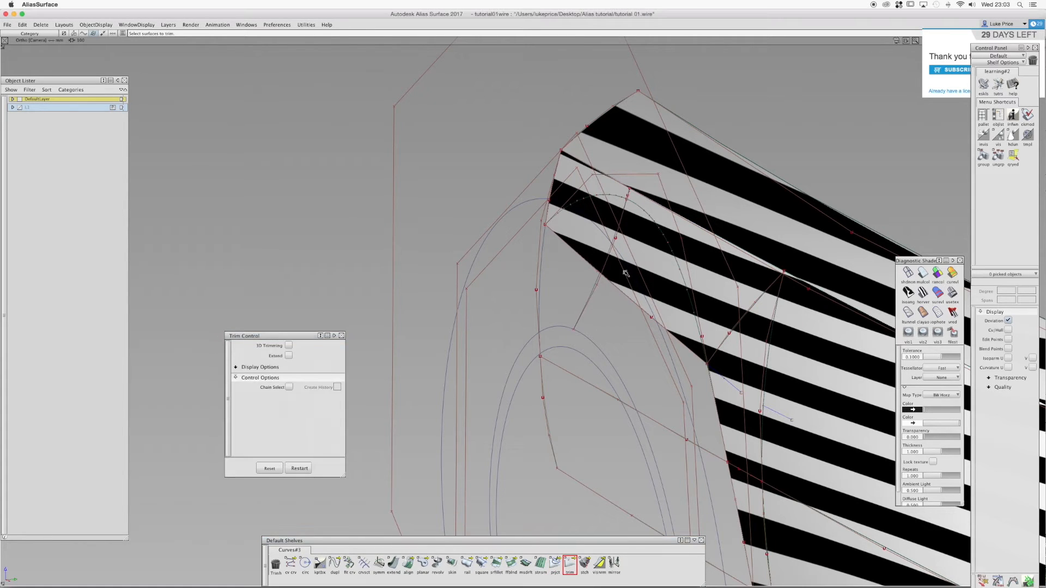
click(652, 225)
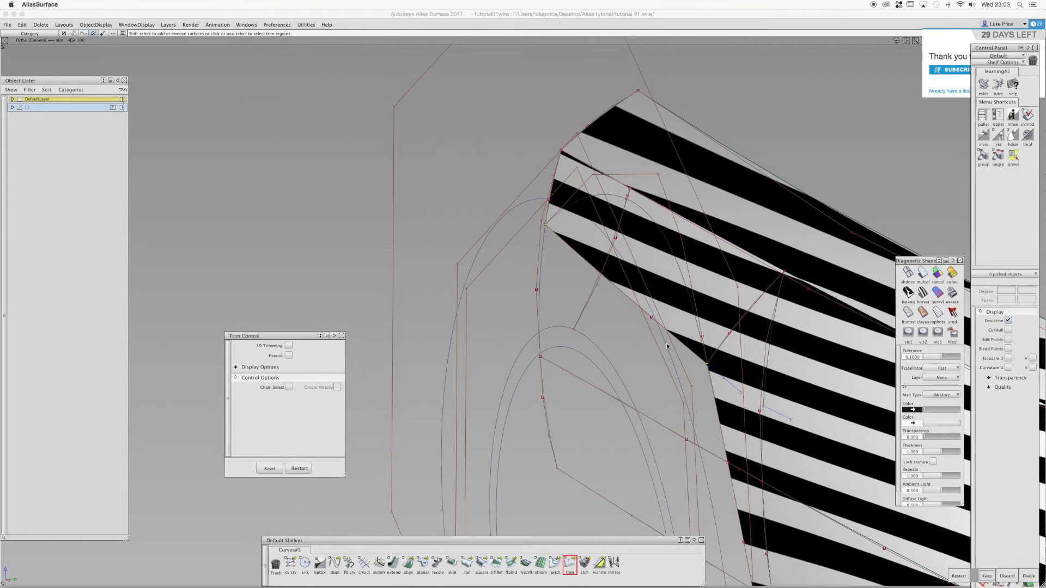
click(666, 303)
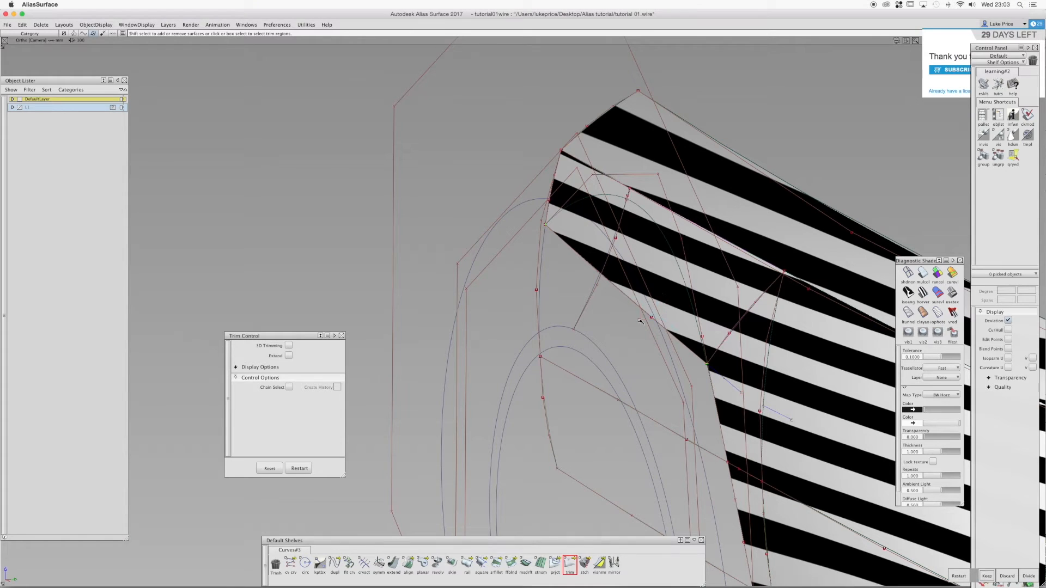
click(594, 240)
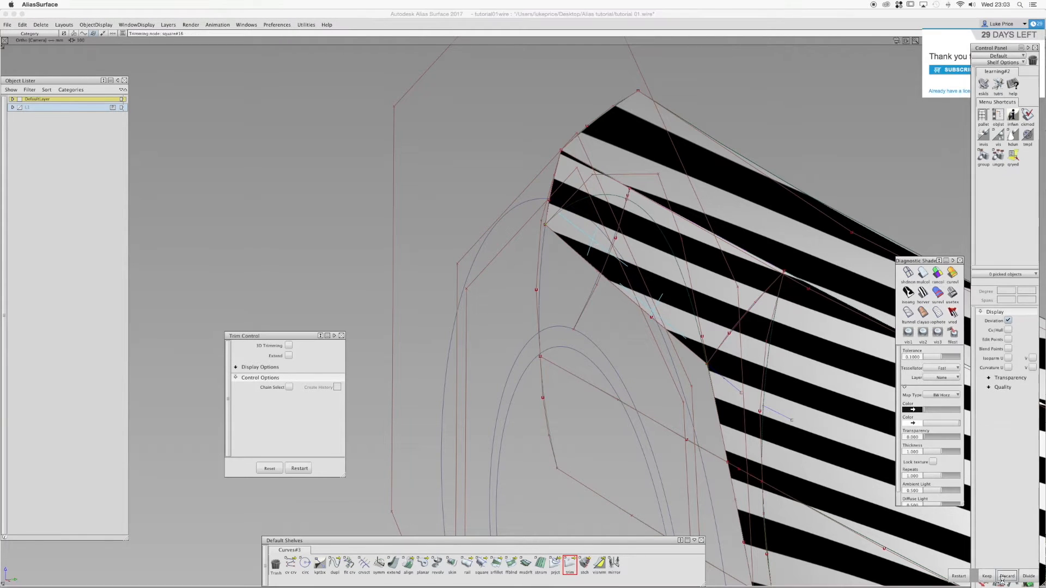
click(1006, 576)
alt+shift+drag(627, 215, 692, 233)
scroll(513, 220, up, 5)
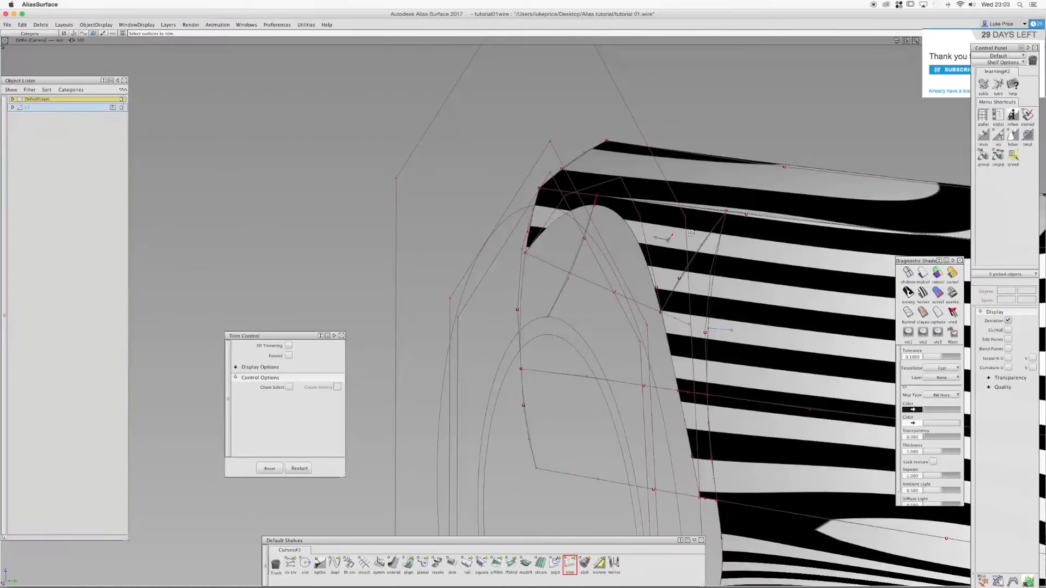
alt+shift+drag(620, 249, 529, 423)
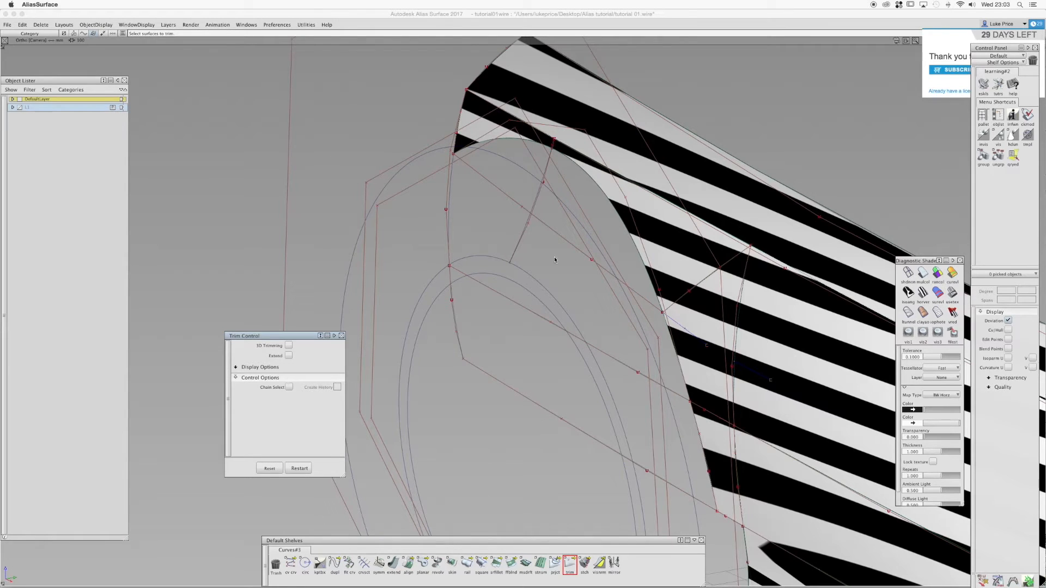
Move the upper end point of the short section curve at the arch crown onto the trimmed arch edge
click(291, 564)
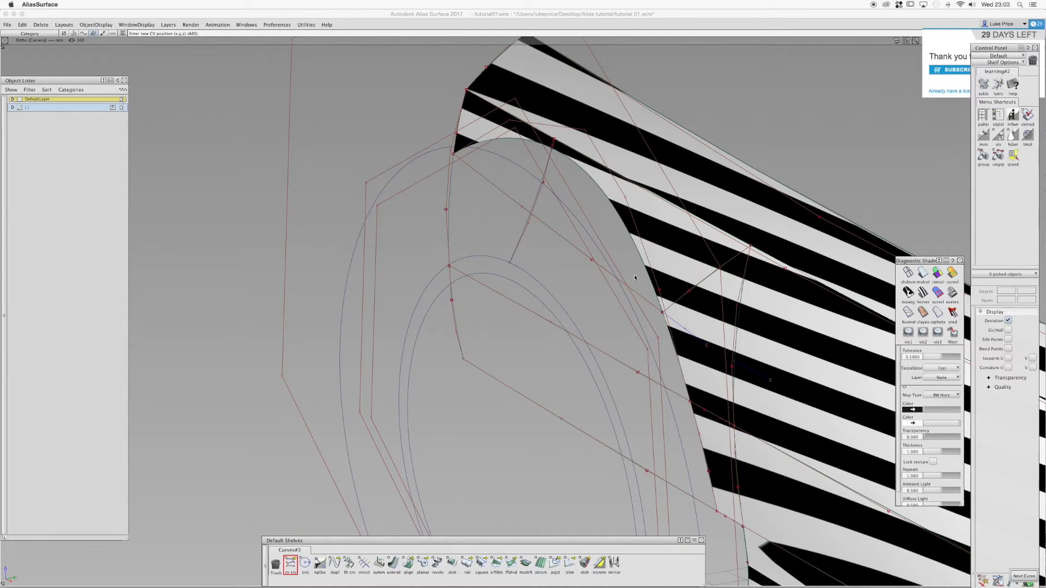
ctrl+shift+drag(546, 202, 564, 202)
click(554, 140)
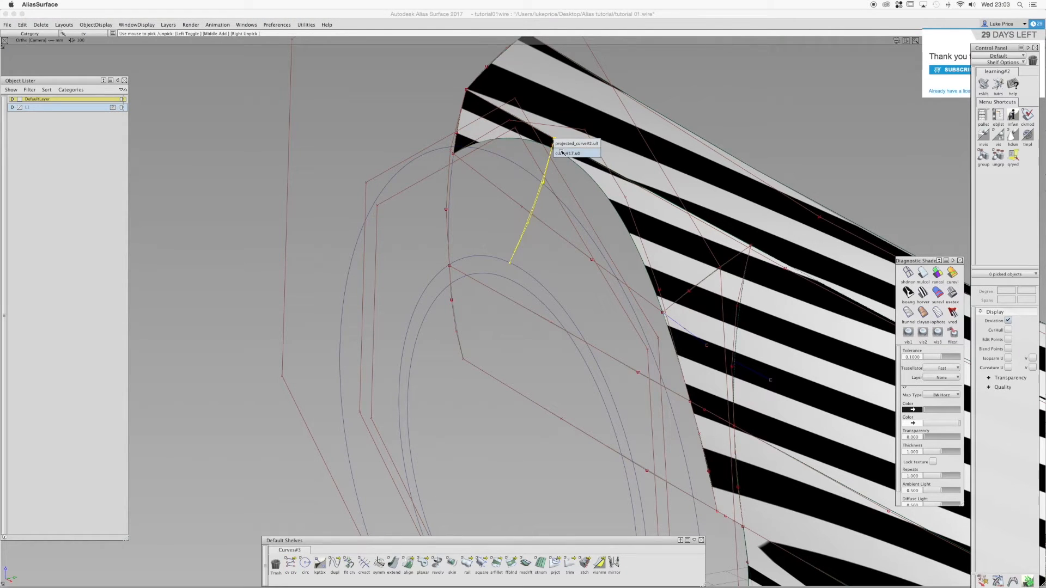
ctrl+shift+middle_drag(554, 167, 556, 149)
drag(557, 157, 637, 339)
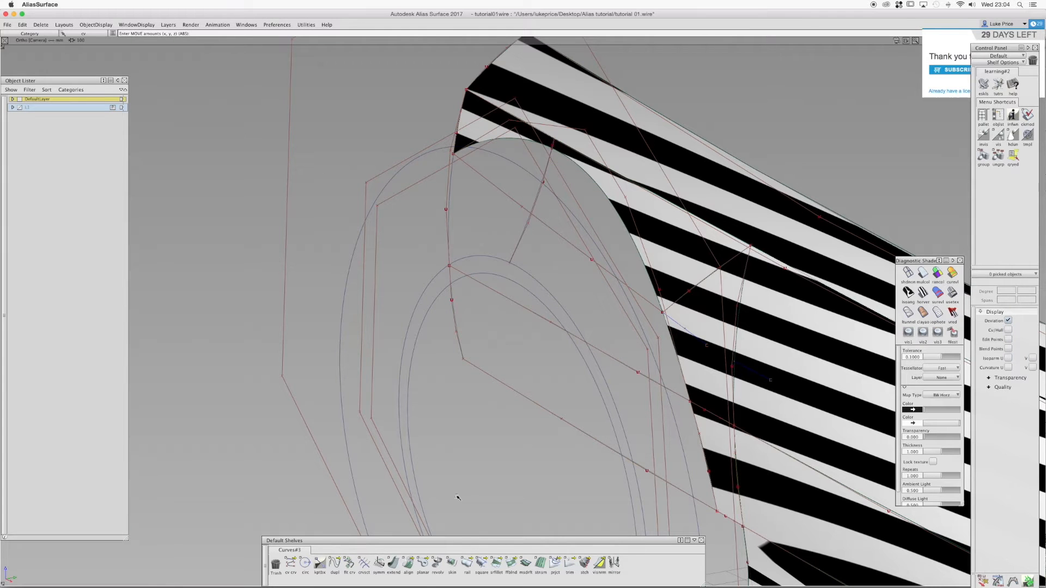
Draw a straight CV curve from the junction of the two patches on the arch edge inward to the inner arch curve
click(290, 564)
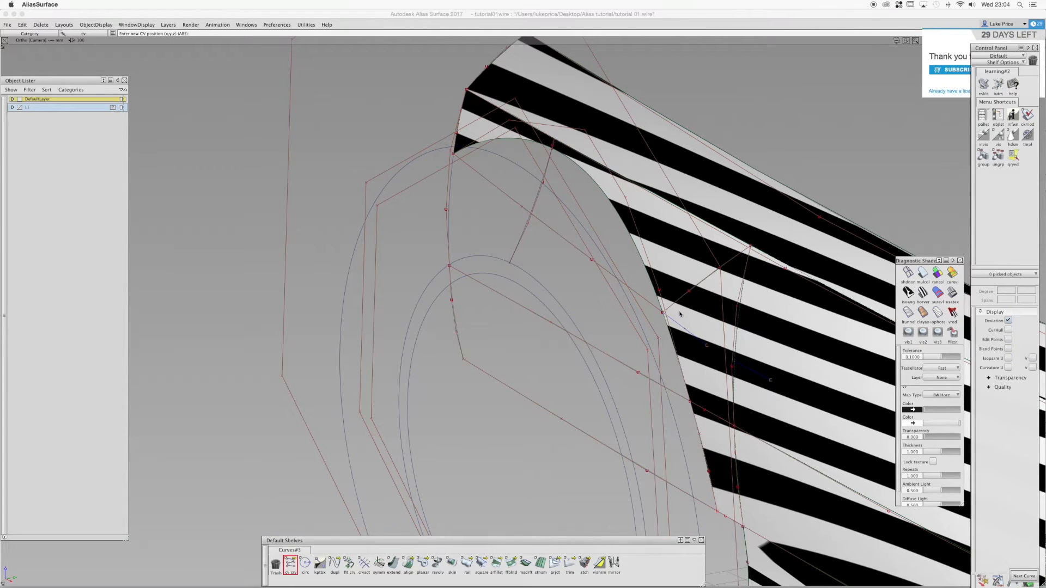
click(661, 316)
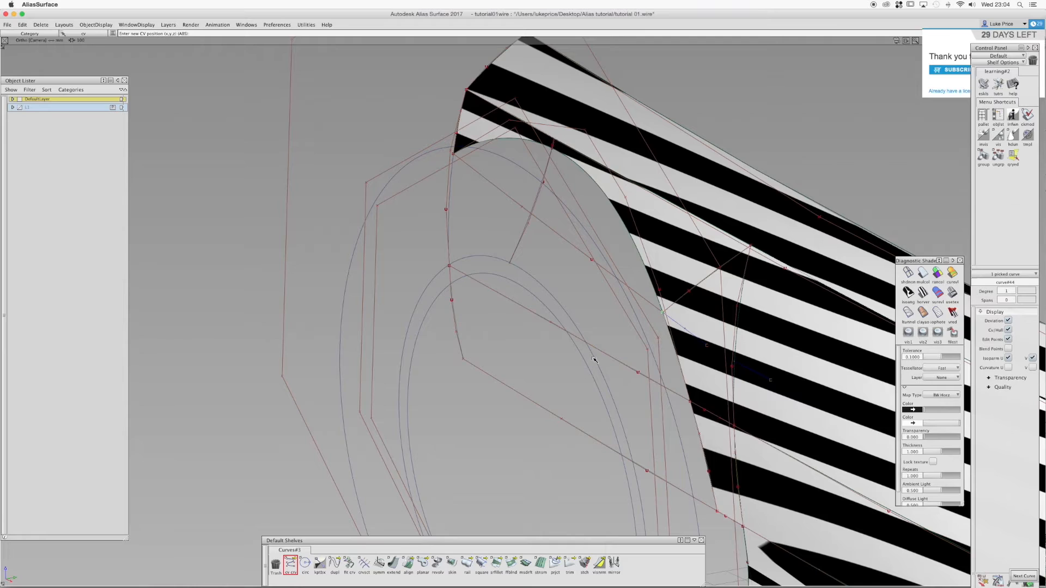
alt+shift+drag(595, 360, 592, 218)
alt+shift+middle_drag(592, 218, 564, 311)
key(space)
alt+shift+drag(675, 284, 597, 358)
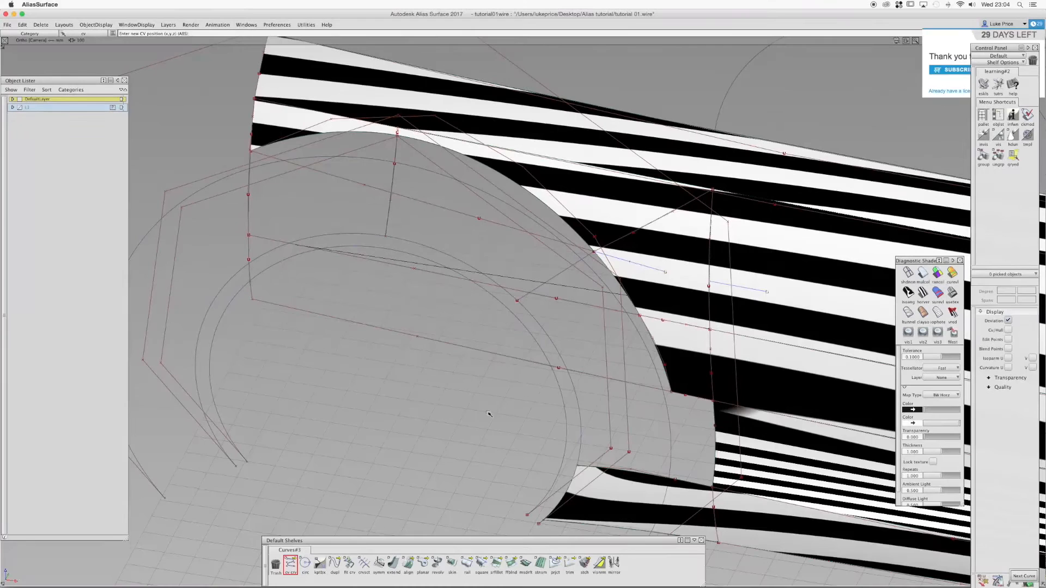
Draw two more straight CV curves inward from the patch's arch edge, one partway down and one at its lower corner
click(641, 323)
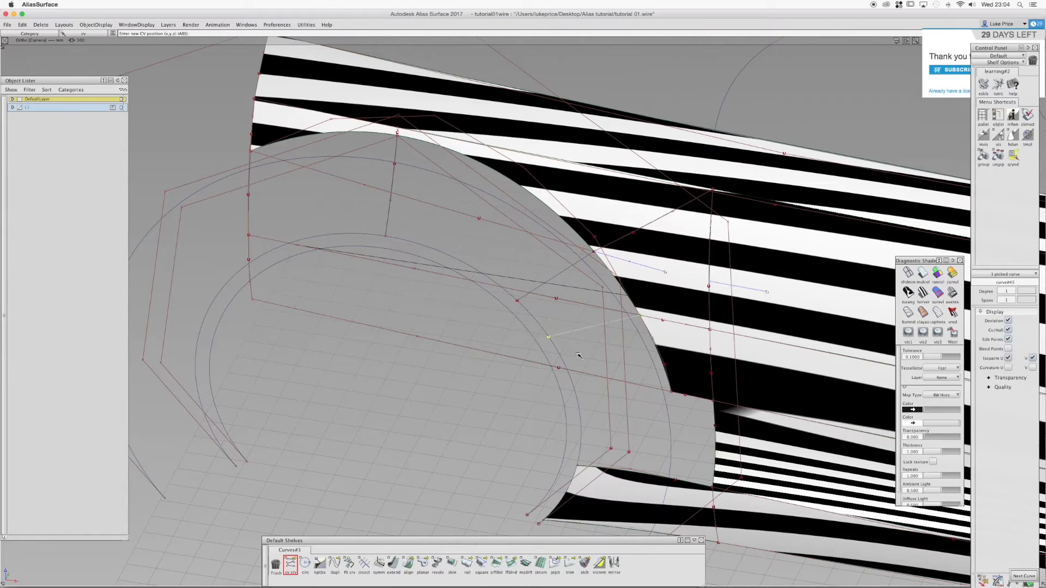
key(space)
click(665, 397)
click(578, 391)
alt+shift+drag(474, 316, 399, 265)
alt+shift+drag(328, 278, 379, 225)
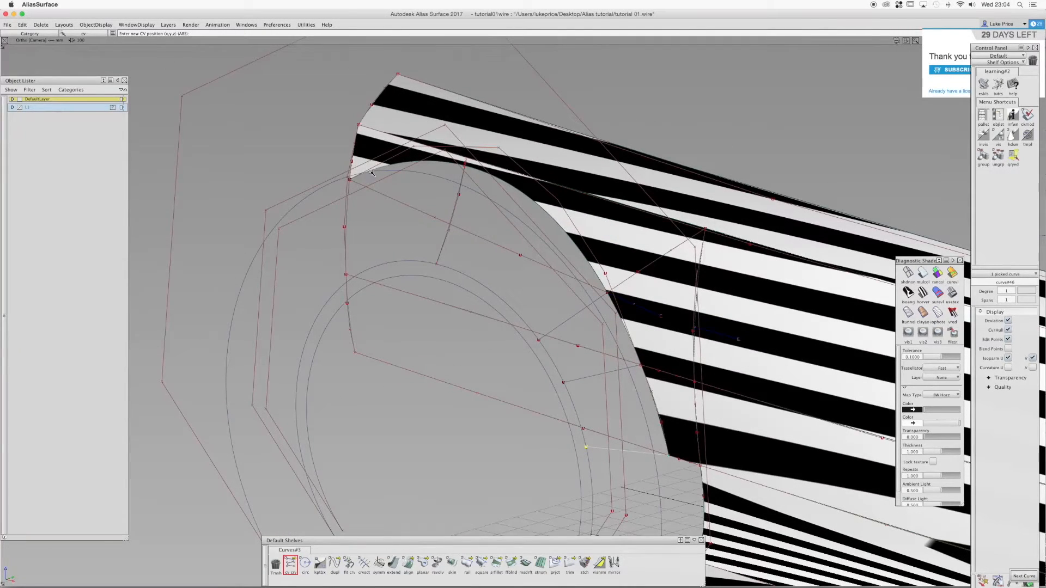
Draw a straight CV curve from the new surface's outer lower corner to the inner arch curve
ctrl+shift+click(381, 234)
ctrl+shift+drag(382, 234, 381, 189)
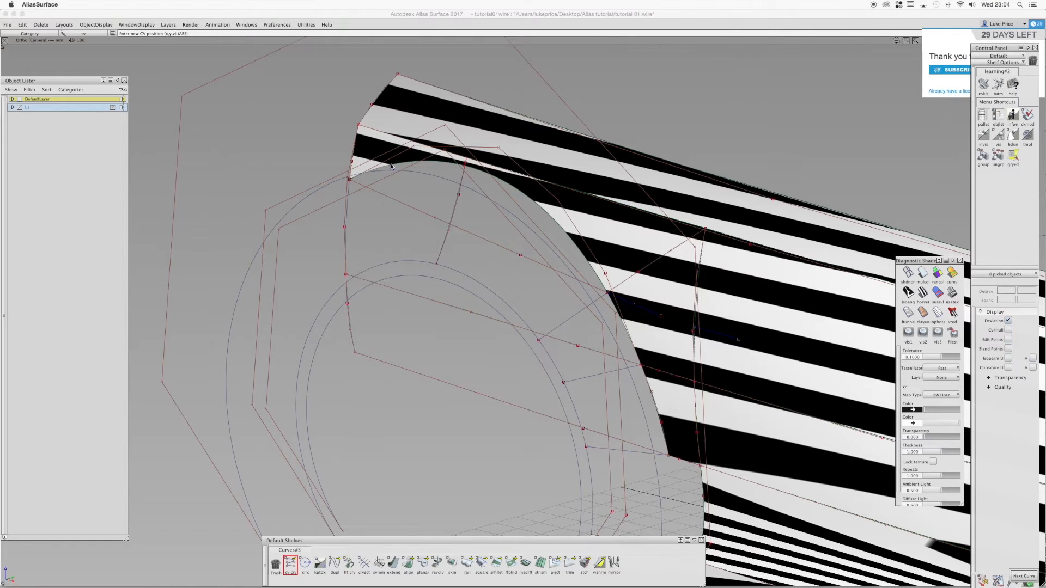
ctrl+click(350, 178)
mouse_move(337, 294)
alt+shift+mouse_down()
mouse_move(452, 290)
mouse_move(333, 303)
alt+shift+mouse_up()
ctrl+click(345, 309)
alt+shift+drag(351, 305, 256, 209)
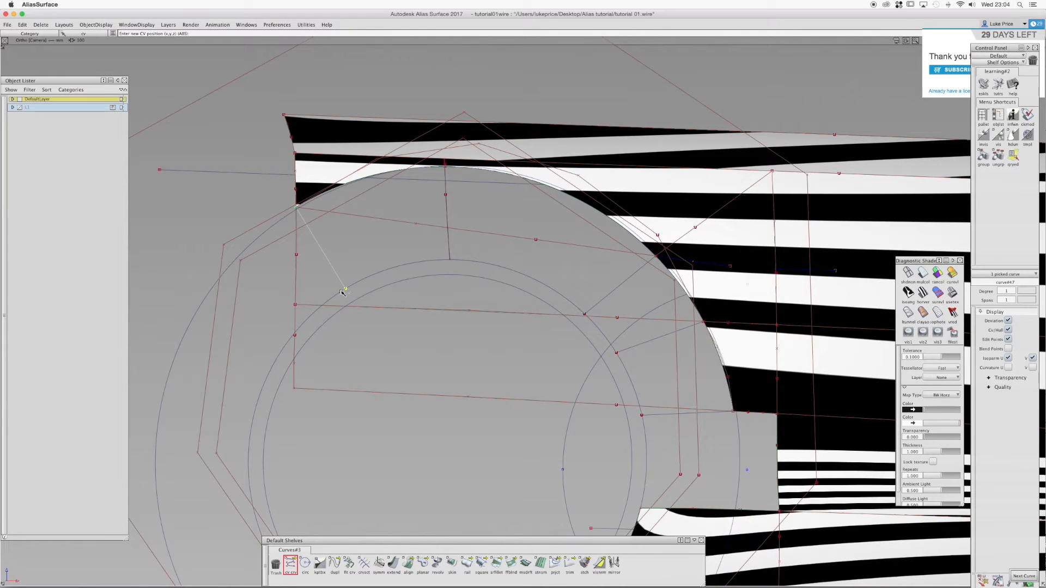
alt+shift+drag(355, 292, 441, 249)
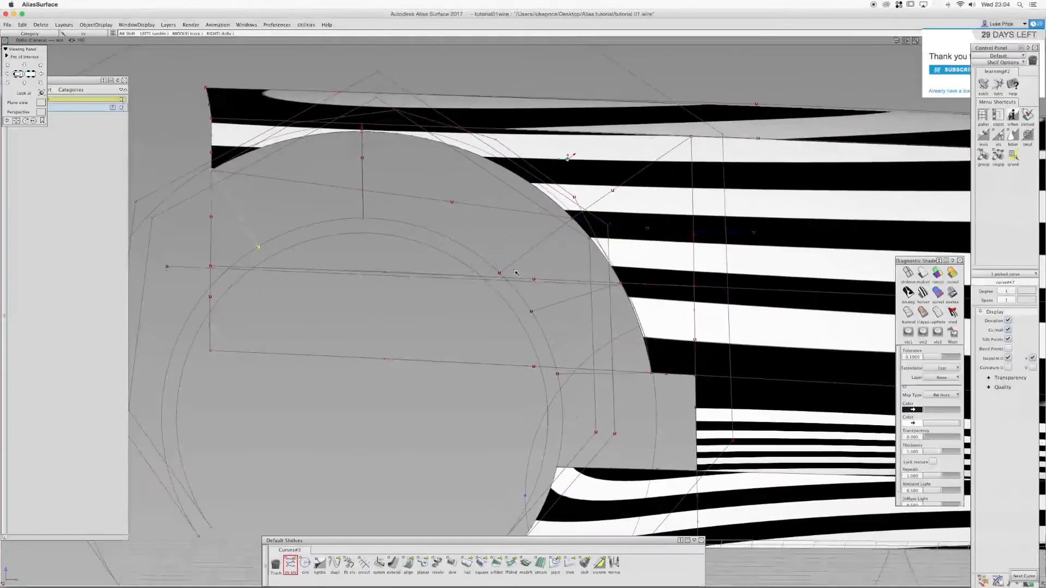
Snap the inner end of the lowest section curve onto the inner arch curve
alt+shift+middle_drag(574, 337, 497, 255)
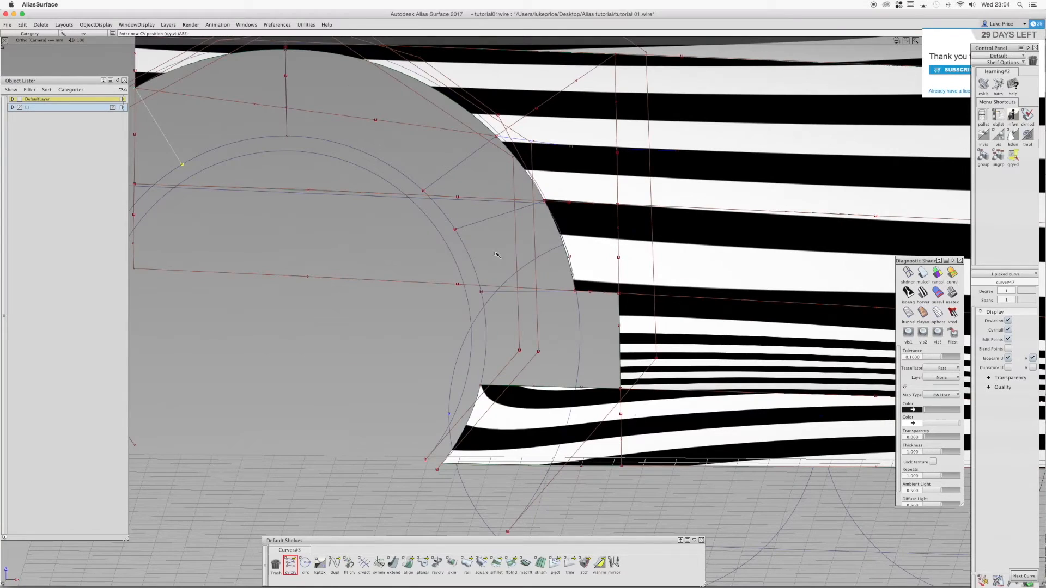
ctrl+shift+drag(497, 255, 468, 263)
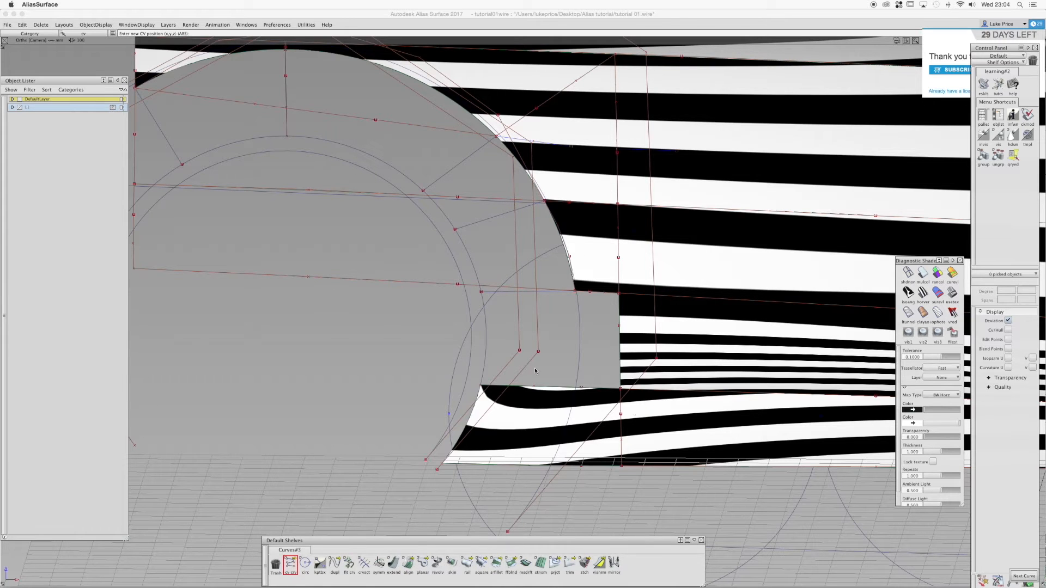
ctrl+shift+drag(464, 243, 490, 252)
click(477, 222)
click(504, 294)
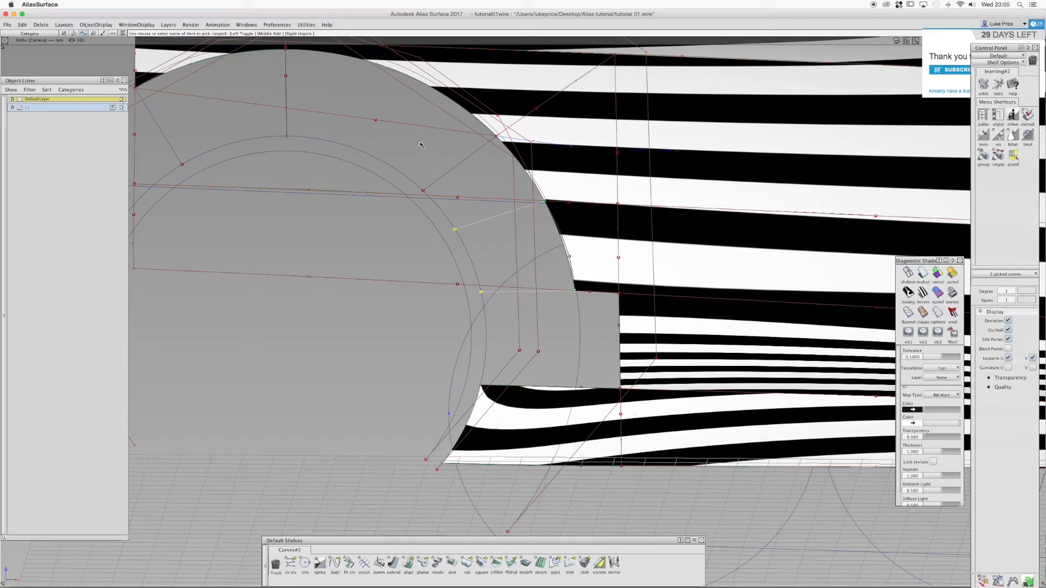
ctrl+shift+drag(483, 308, 503, 293)
click(482, 293)
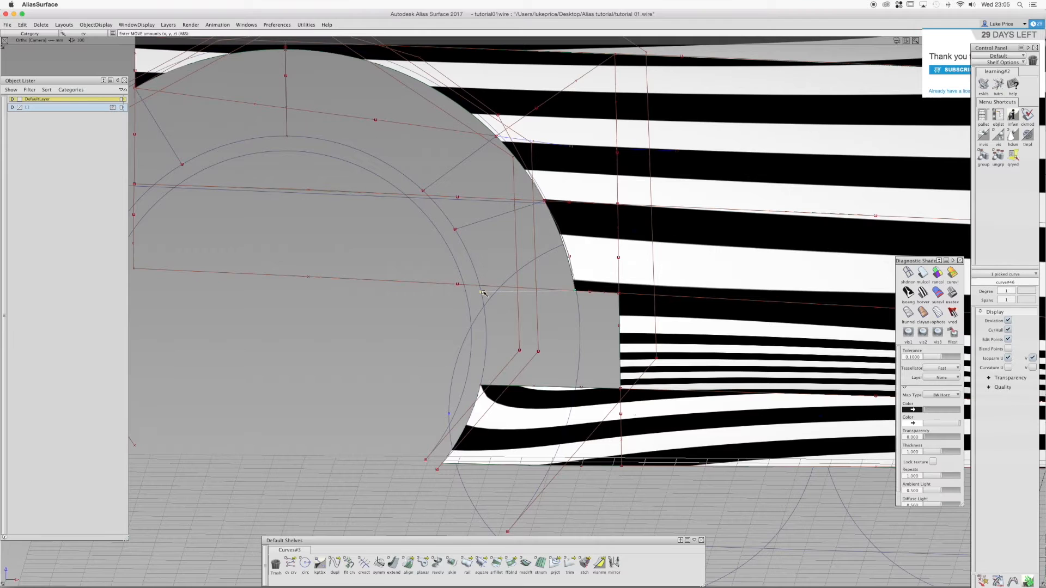
mouse_move(489, 296)
alt+shift+mouse_down()
mouse_move(502, 295)
mouse_move(480, 287)
alt+shift+mouse_up()
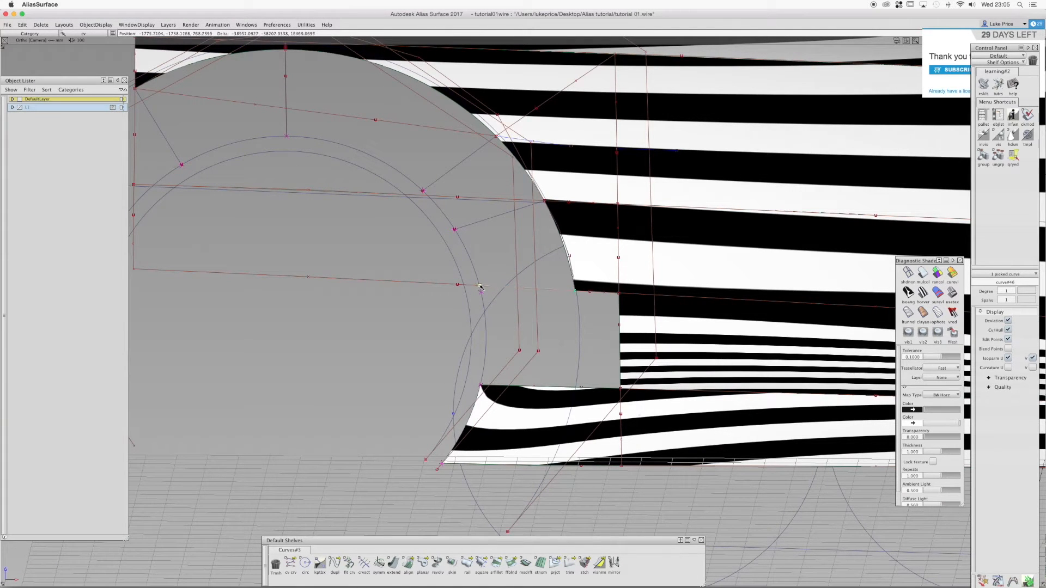
ctrl+alt+drag(481, 286, 481, 286)
alt+shift+middle_drag(491, 77, 544, 117)
ctrl+shift+drag(476, 275, 473, 252)
alt+shift+middle_drag(467, 208, 504, 270)
alt+shift+drag(504, 271, 479, 229)
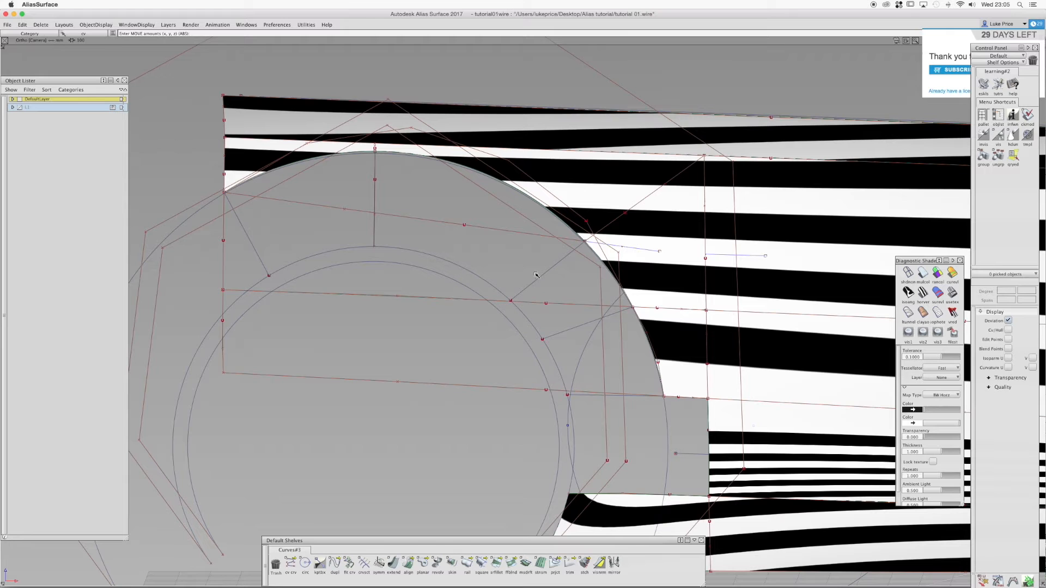
ctrl+shift+drag(551, 327, 584, 327)
click(586, 323)
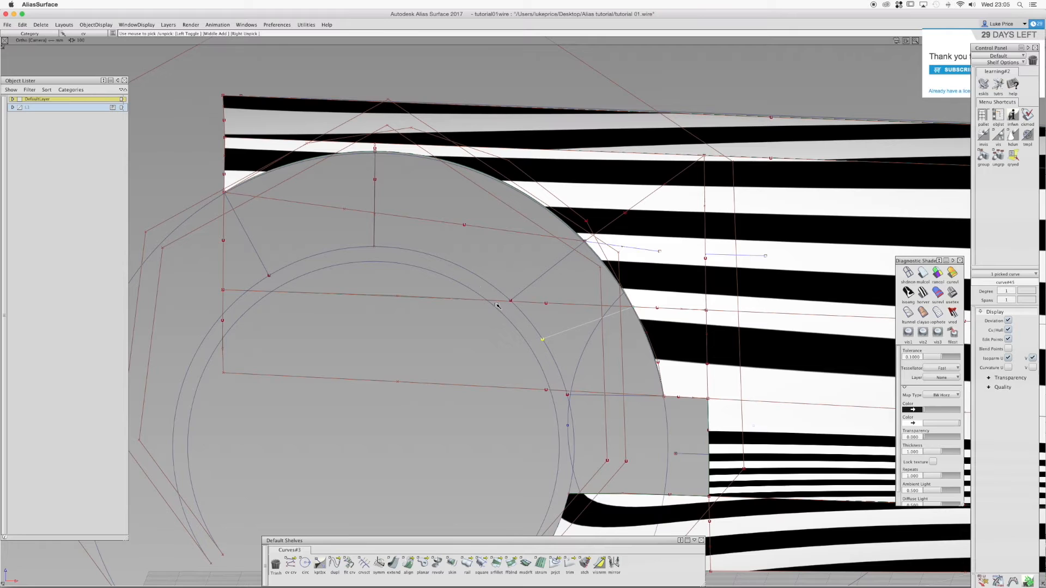
click(319, 253)
Create a Square surface between the inner arch curve, the crown section curve, the trimmed arch edge and the section curve at the body side's end
click(468, 564)
click(482, 566)
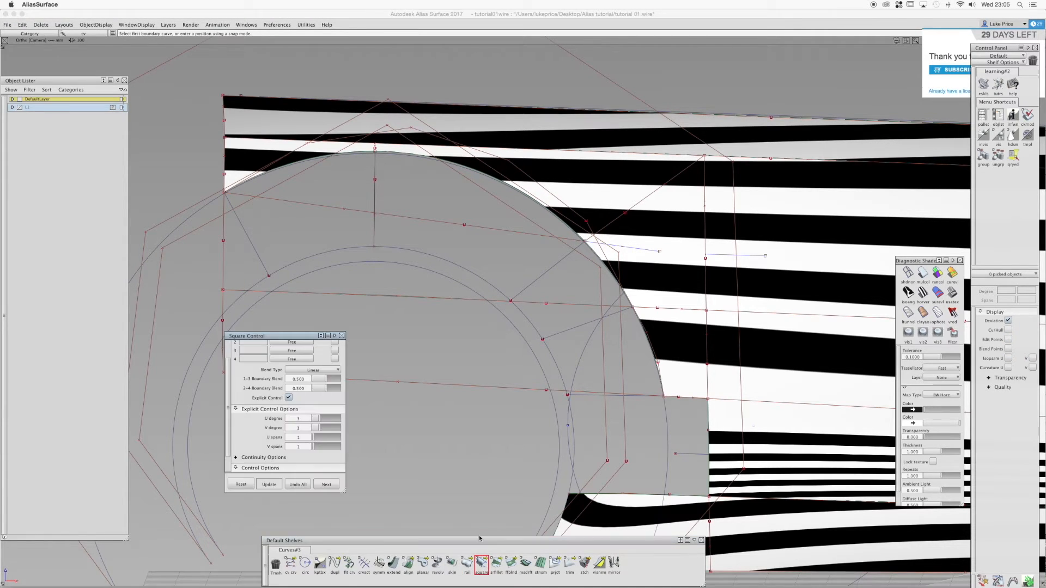
alt+shift+middle_drag(349, 239, 388, 260)
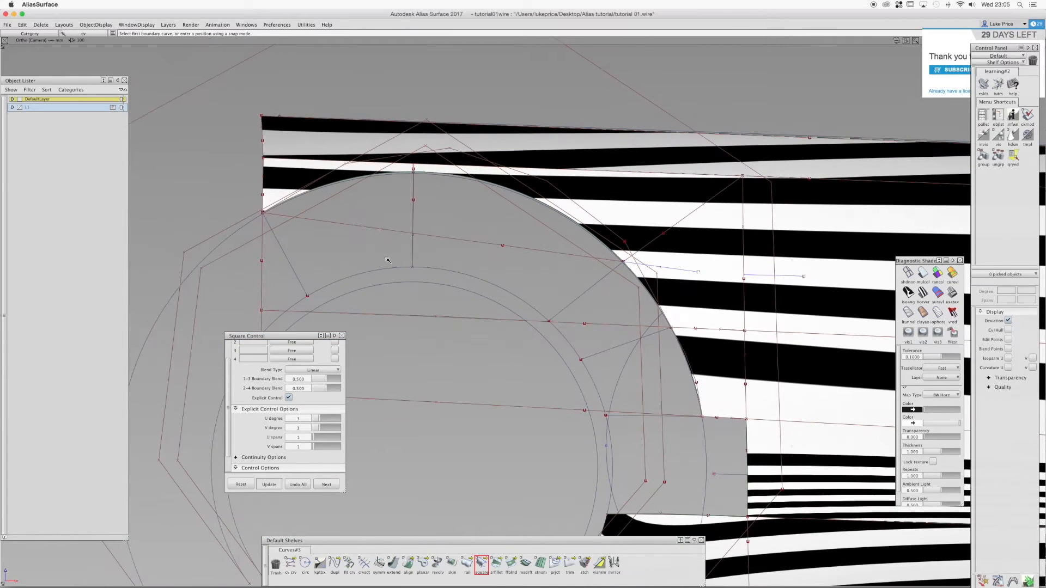
click(377, 270)
click(413, 248)
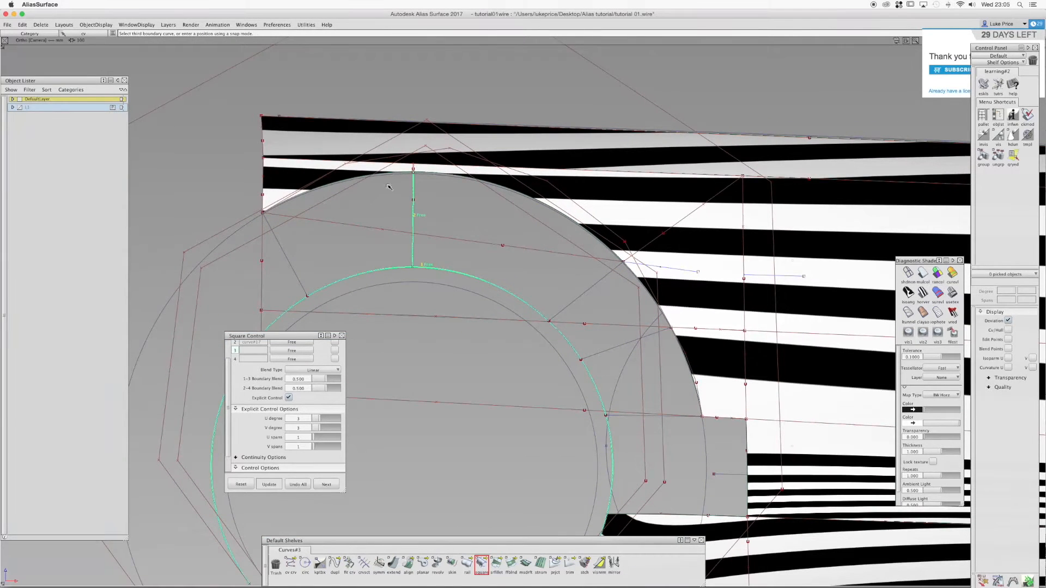
click(361, 178)
click(371, 191)
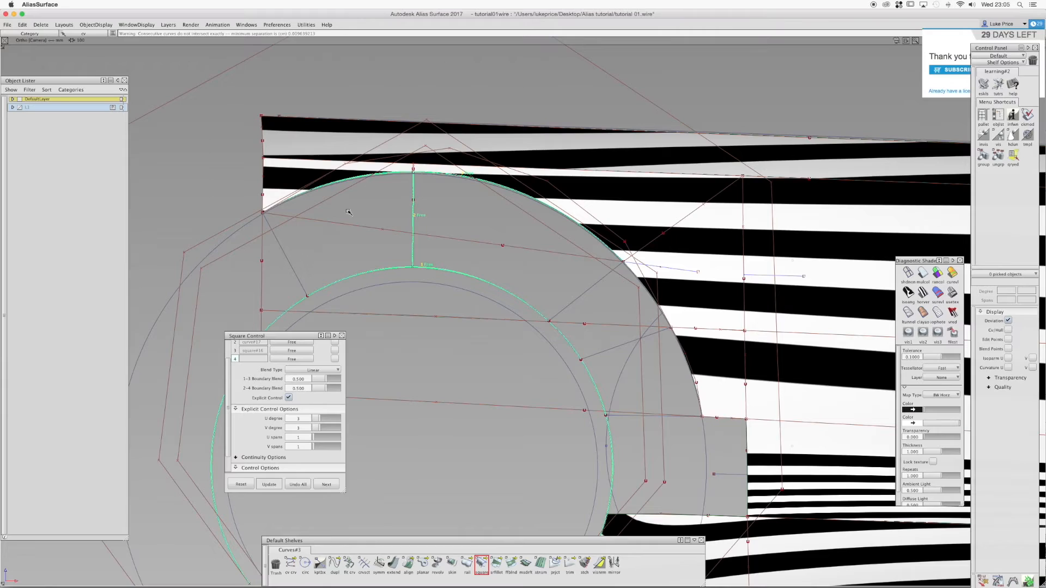
click(288, 257)
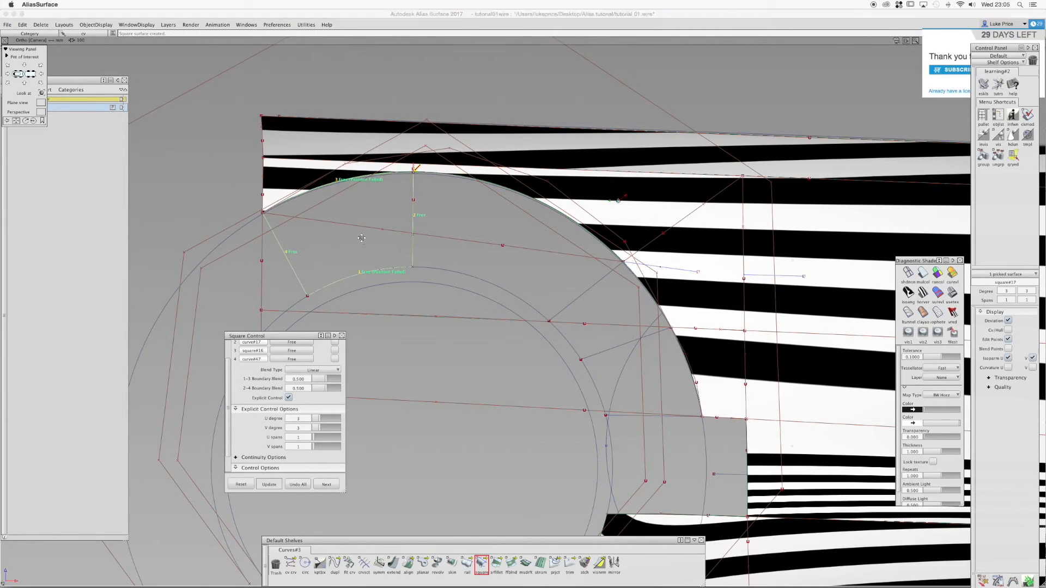
alt+shift+middle_drag(614, 202, 688, 205)
alt+shift+drag(689, 206, 693, 336)
alt+shift+right_drag(514, 277, 555, 243)
alt+shift+middle_drag(556, 244, 678, 285)
ctrl+shift+drag(563, 275, 563, 253)
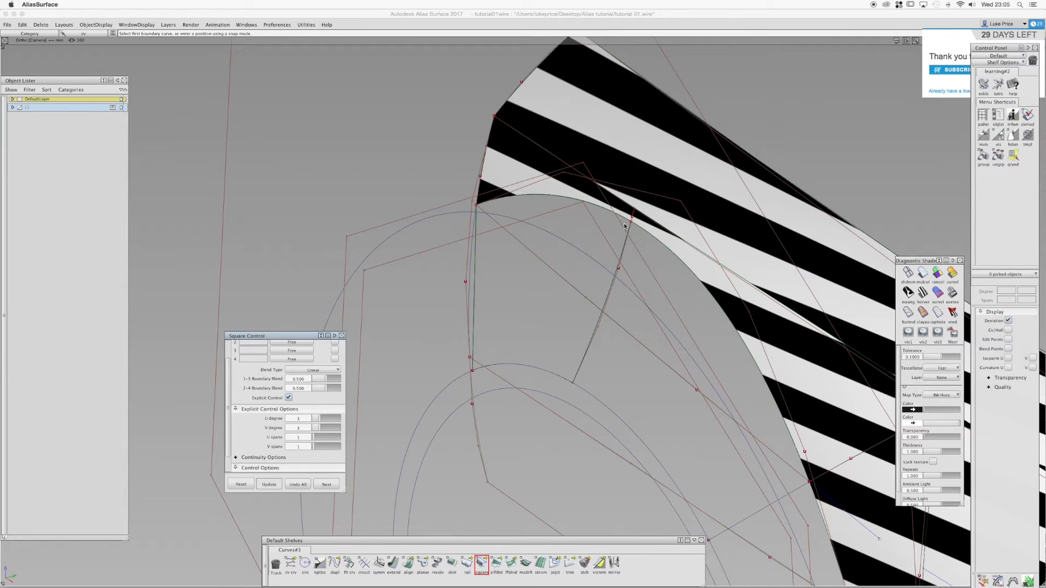
Switch the surfaces from zebra stripes to multi-colour shading
alt+shift+middle_drag(583, 205, 538, 218)
alt+shift+right_drag(539, 218, 655, 255)
mouse_move(651, 276)
ctrl+shift+mouse_down()
mouse_move(653, 293)
mouse_move(666, 284)
ctrl+shift+mouse_up()
click(661, 256)
click(662, 256)
ctrl+shift+drag(591, 317, 614, 313)
click(922, 274)
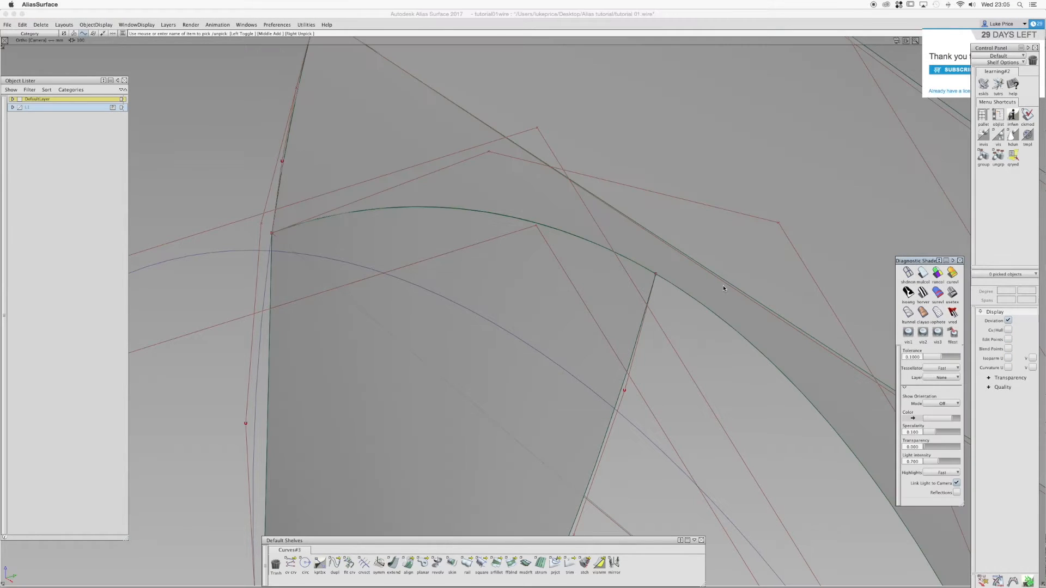
Draw a straight vertical curve upward from the upper end of the side curve on the wheel-arch edge
ctrl+shift+drag(677, 275, 677, 276)
click(290, 565)
click(656, 170)
ctrl+shift+drag(623, 249, 589, 260)
Project the vertical curve onto the panel surface above the wheel arch as a curve-on-surface
click(580, 470)
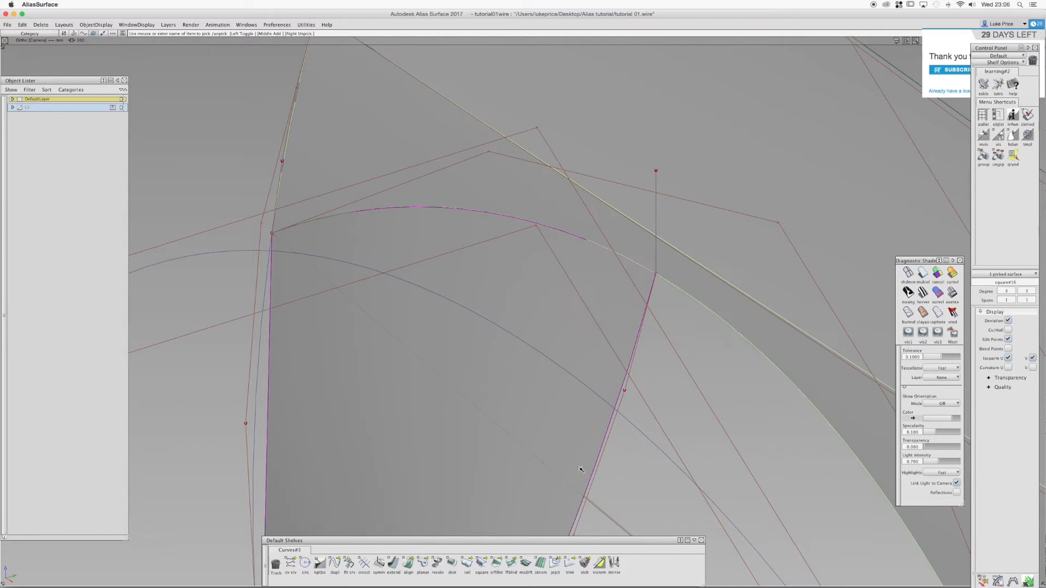
double_click(555, 564)
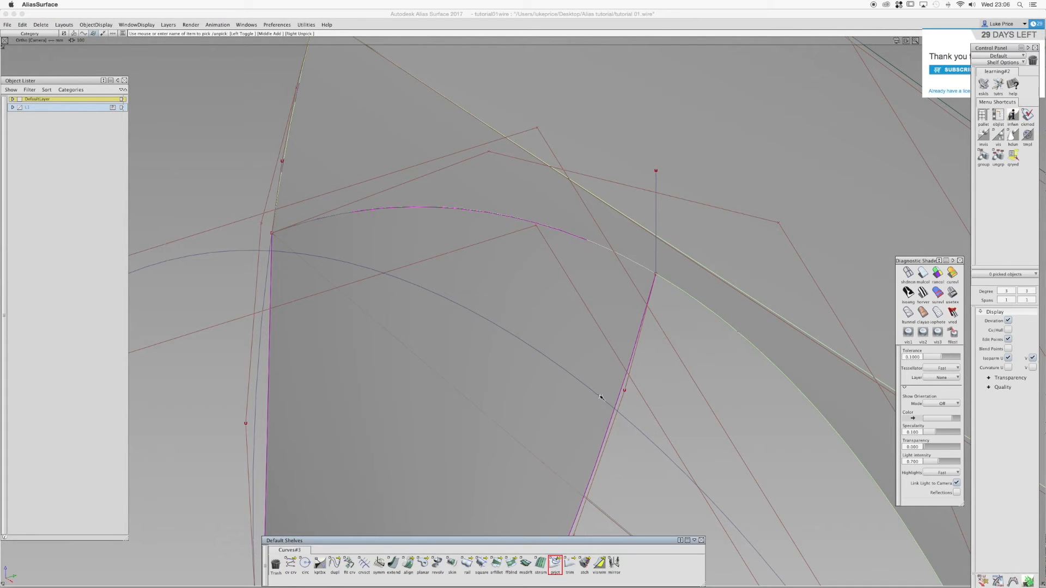
click(657, 207)
ctrl+shift+drag(576, 388, 579, 367)
Align the side curve to the projected curve-on-surface with G2 continuity and adjust its alignment handles
click(409, 564)
click(656, 295)
click(659, 294)
click(656, 269)
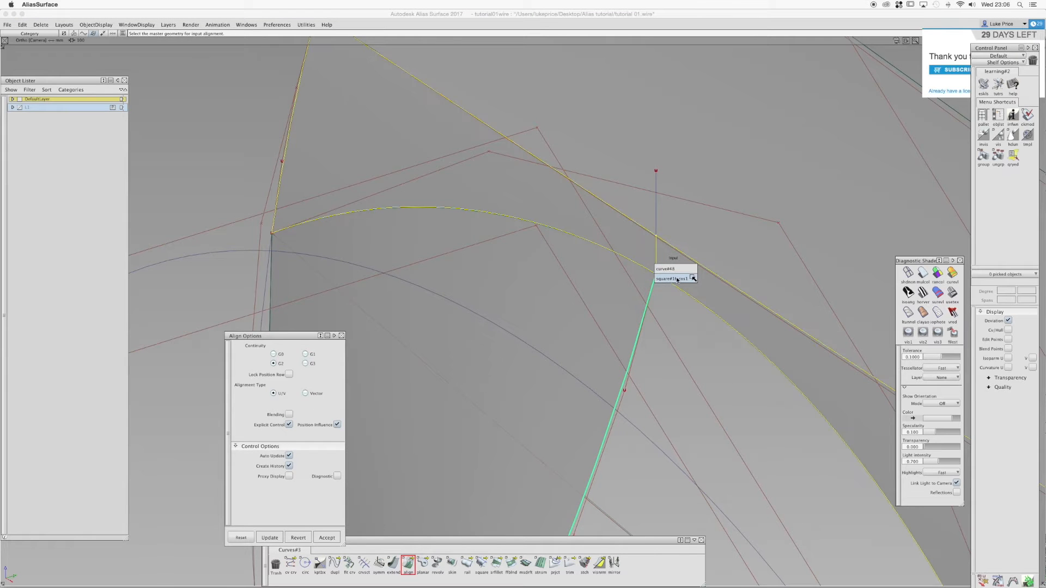
click(675, 278)
alt+shift+drag(676, 281, 704, 253)
drag(681, 407, 706, 322)
drag(703, 253, 704, 246)
Show the wheel arch in the left view, clear the selection and turn off the surface shading
alt+shift+right_drag(697, 245, 567, 232)
alt+shift+drag(545, 226, 820, 225)
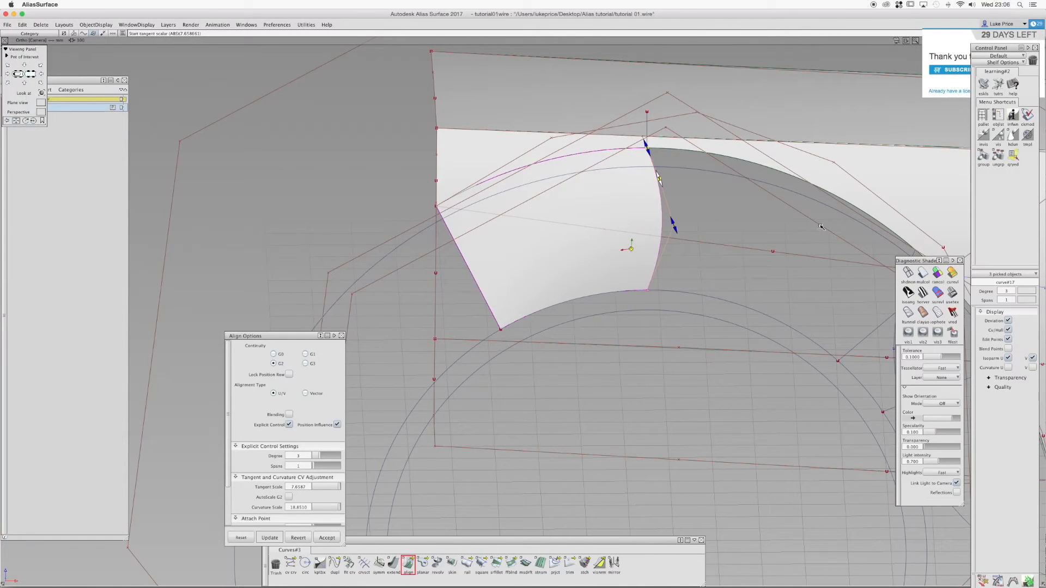
key(alt+shift)
alt+shift+click(24, 84)
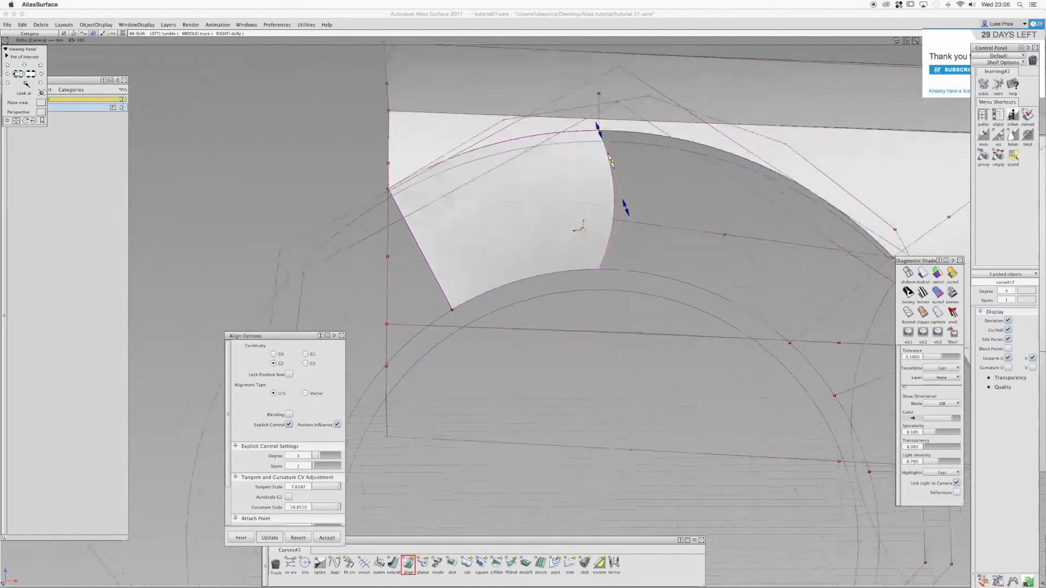
ctrl+shift+click(540, 206)
mouse_move(540, 207)
ctrl+shift+mouse_down()
mouse_move(540, 191)
mouse_move(523, 217)
ctrl+shift+mouse_up()
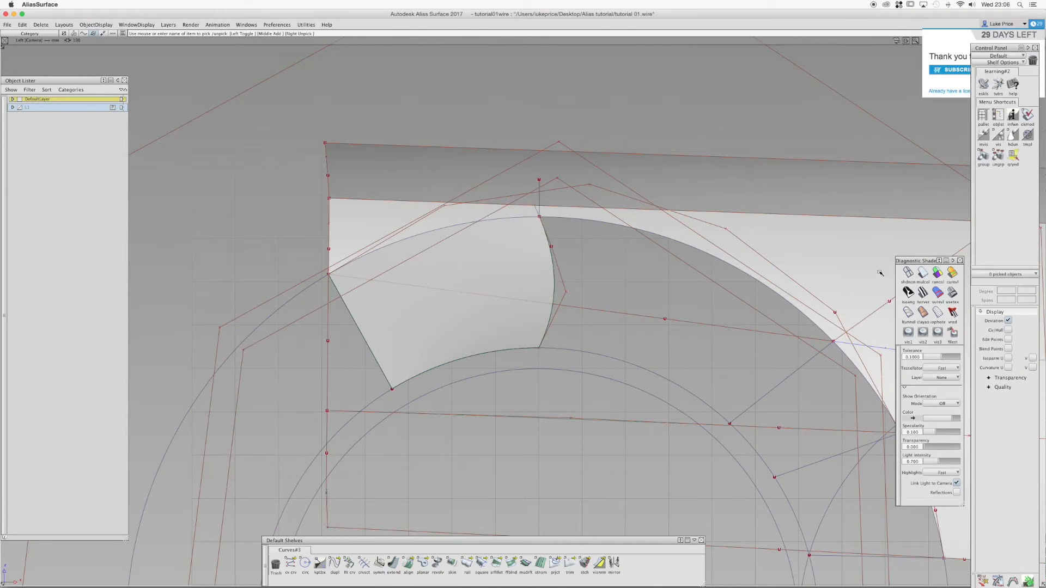
click(909, 273)
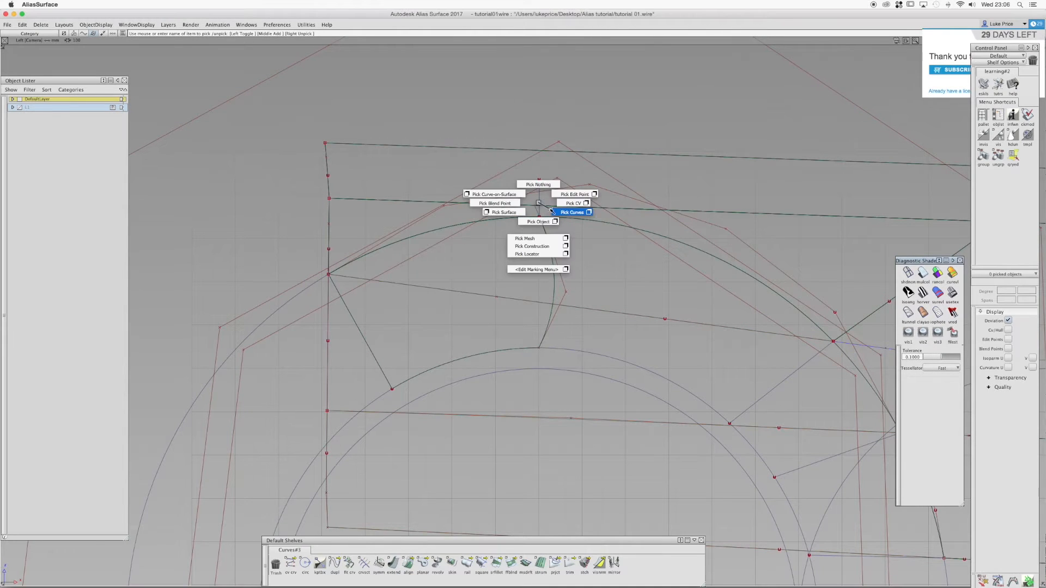
Pick and delete the curve-on-surface projected on the panel above the wheel arch
click(537, 214)
mouse_move(534, 213)
ctrl+shift+mouse_down()
mouse_move(540, 190)
mouse_move(515, 212)
mouse_move(520, 202)
ctrl+shift+mouse_up()
click(538, 212)
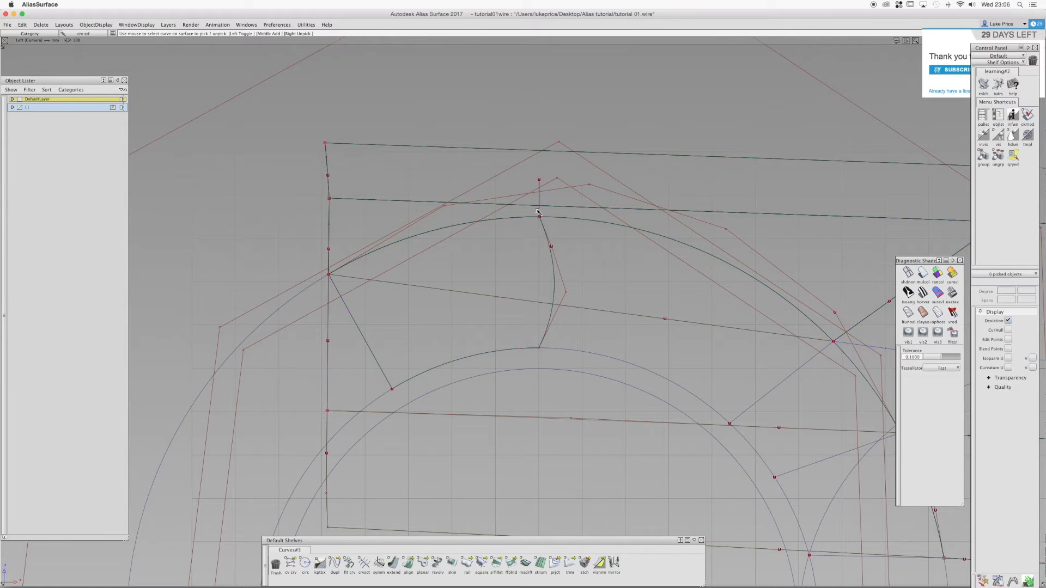
Project the short vertical curve along the Y vector onto the panel surface above the arch as a curve-on-surface
ctrl+shift+drag(537, 216, 530, 224)
click(526, 220)
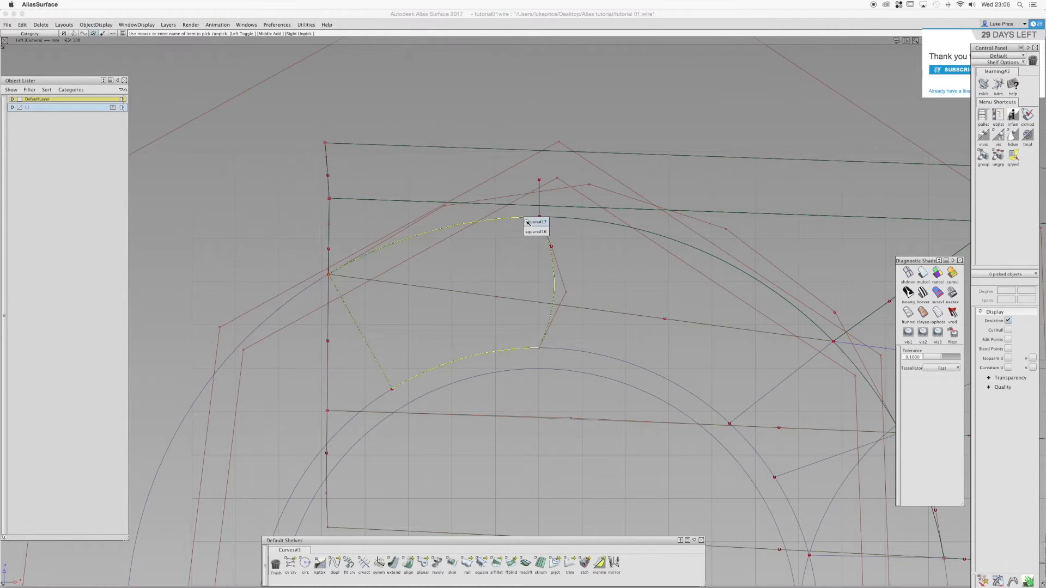
click(556, 564)
click(462, 358)
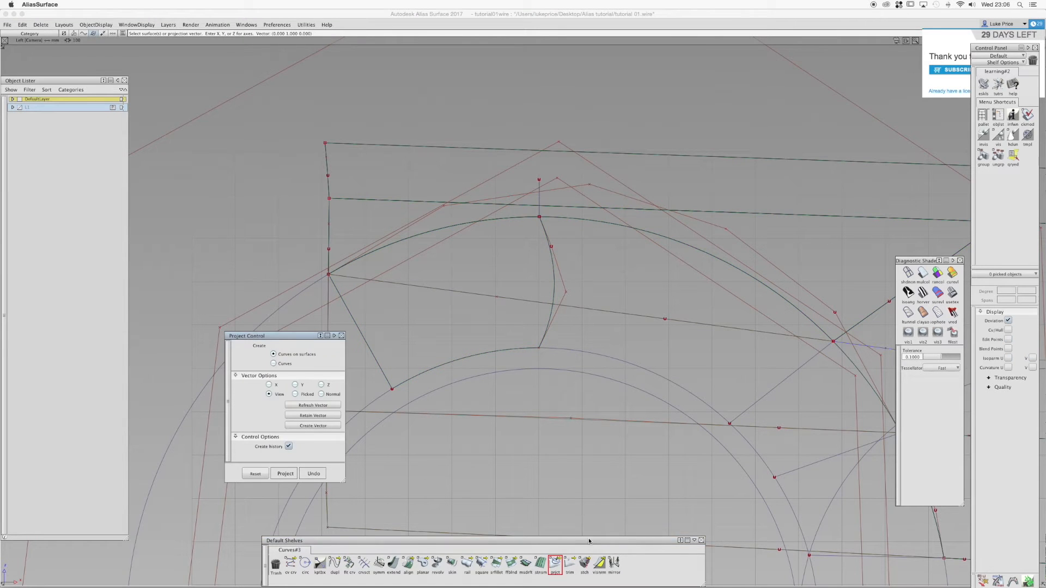
click(295, 384)
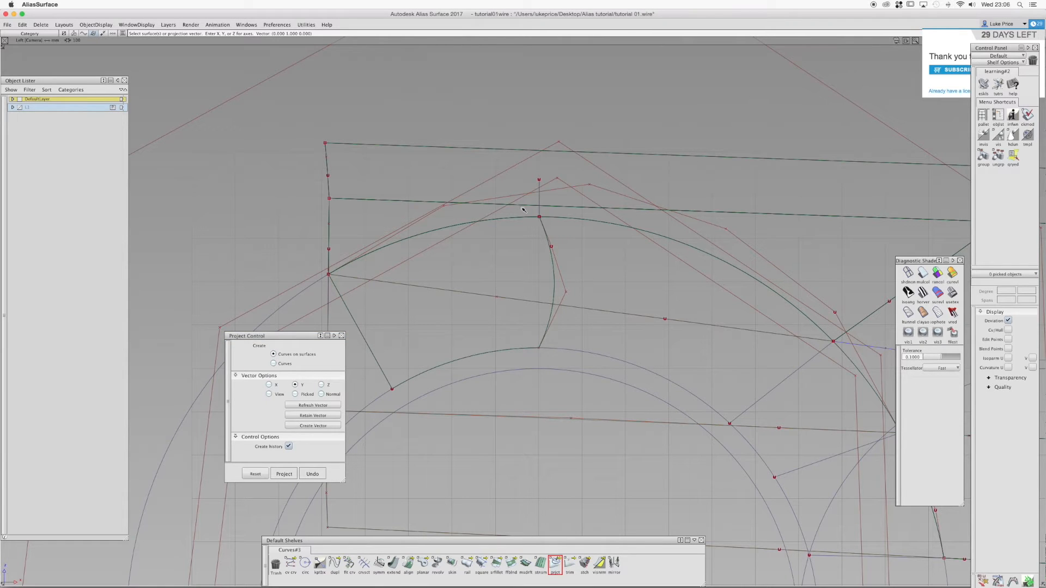
click(539, 227)
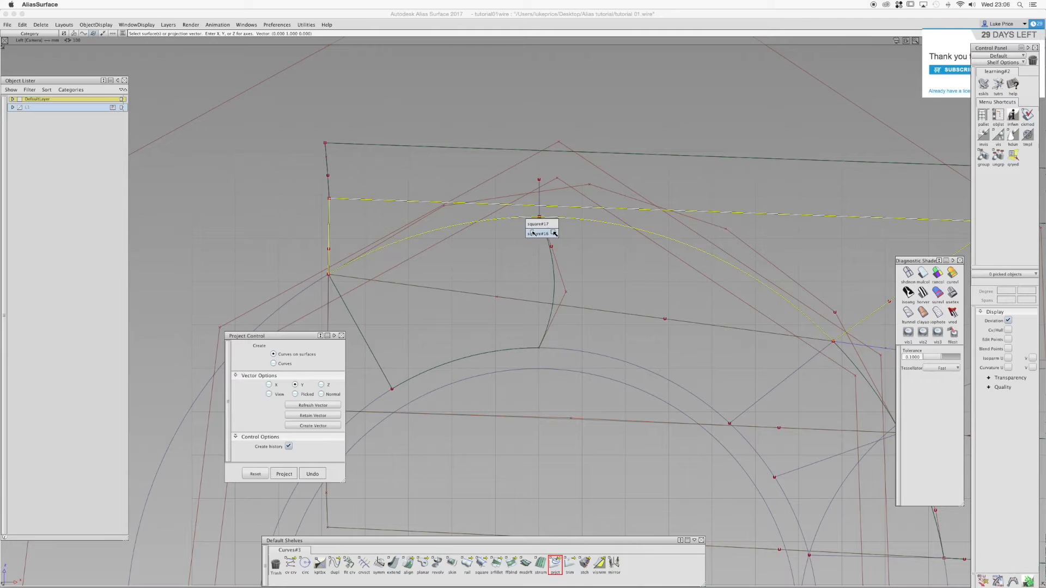
click(553, 234)
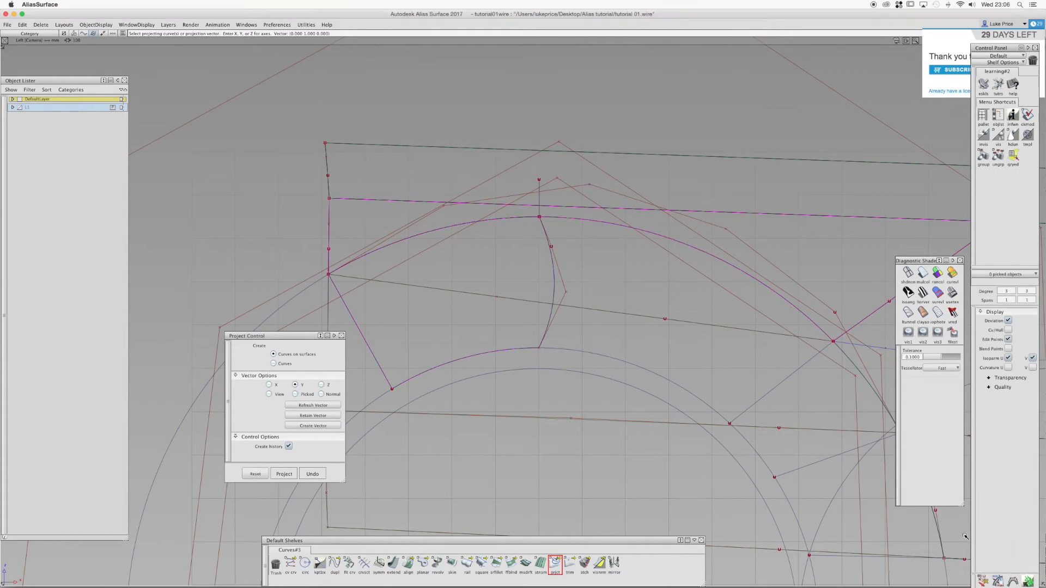
click(540, 200)
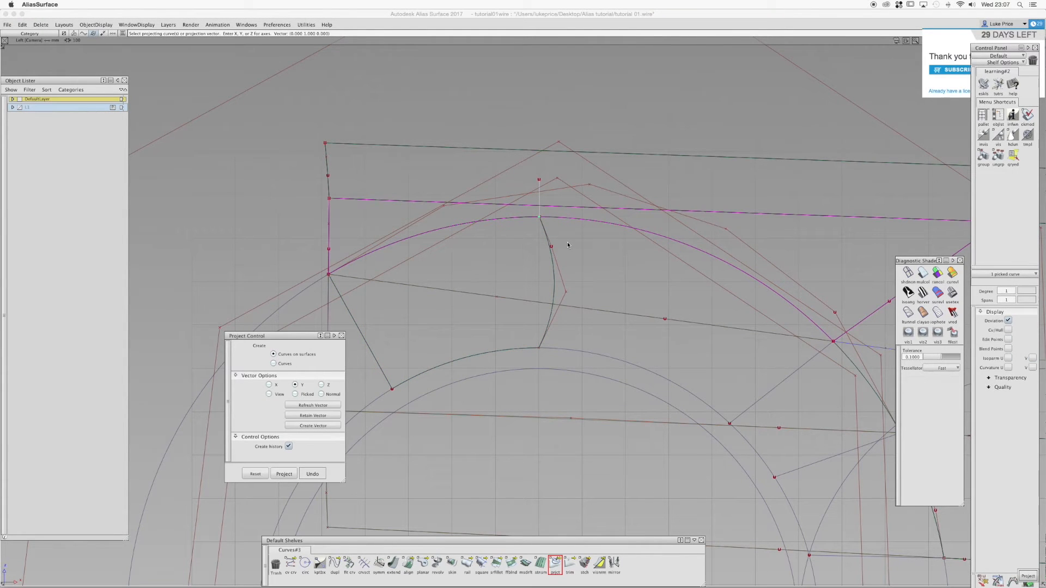
click(531, 254)
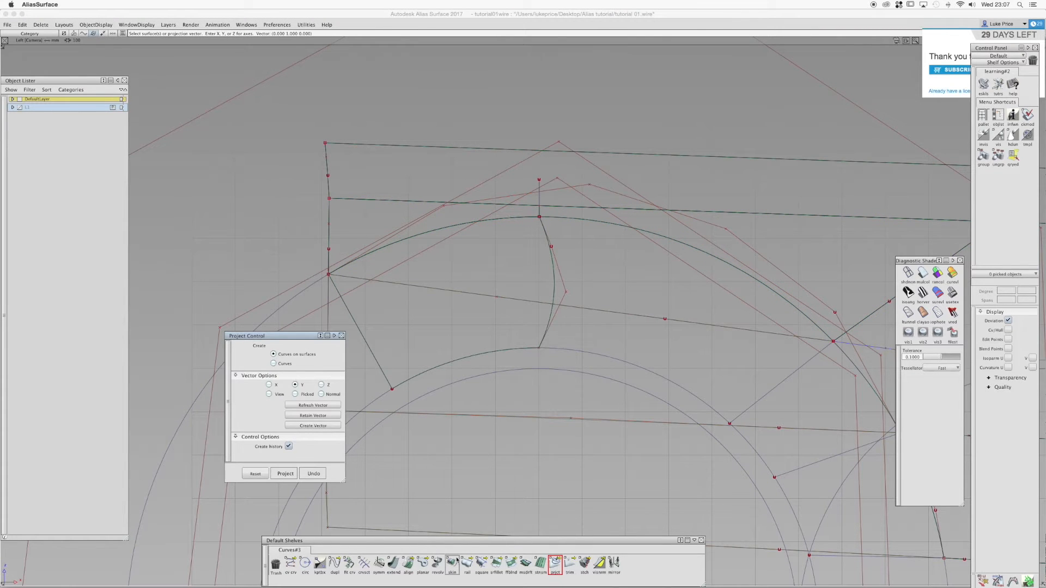
Align the side curve to the curve-on-surface on the upper panel with G2 continuity
click(408, 563)
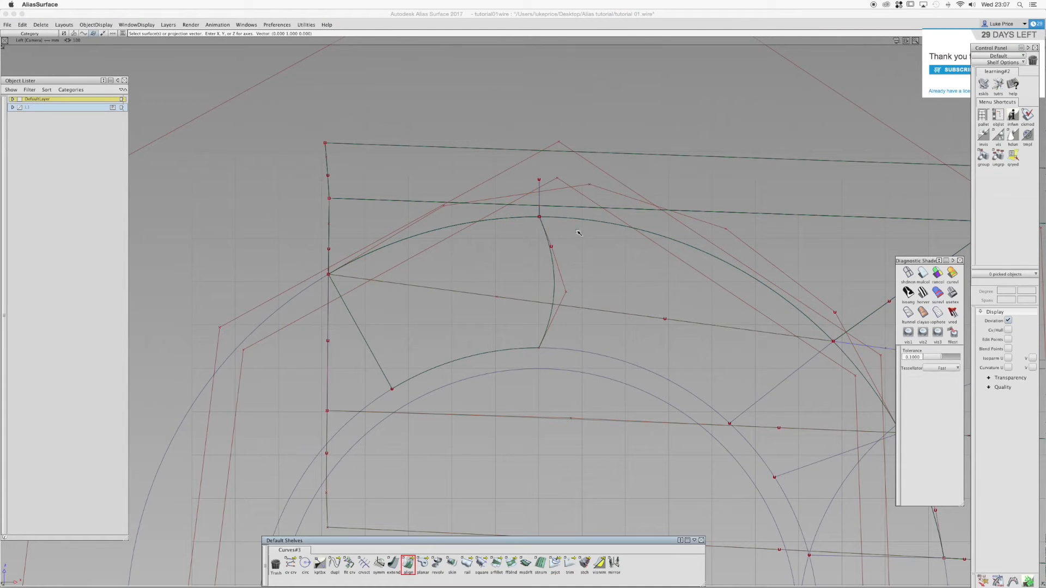
click(543, 223)
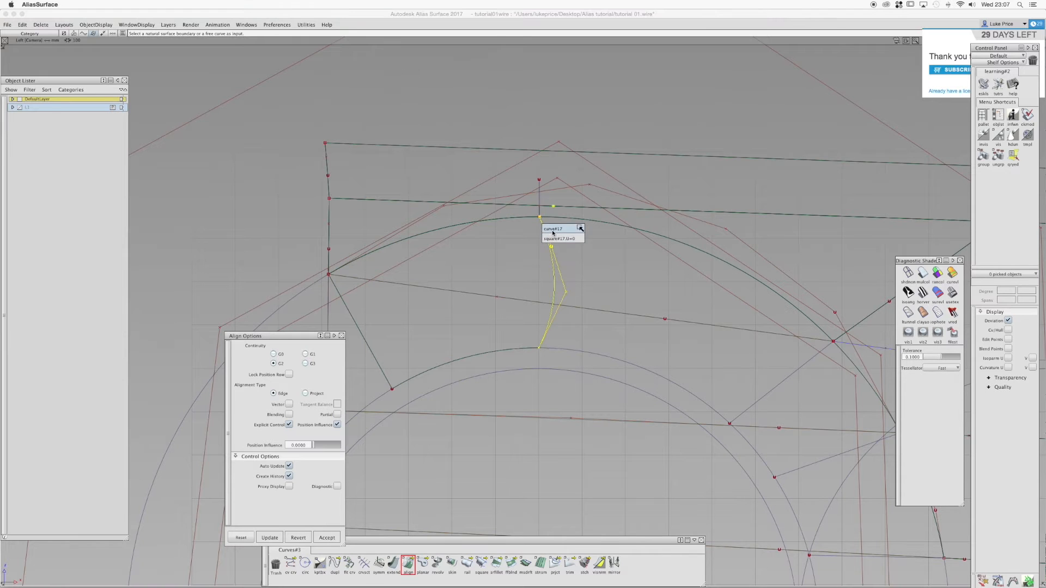
click(553, 229)
click(540, 213)
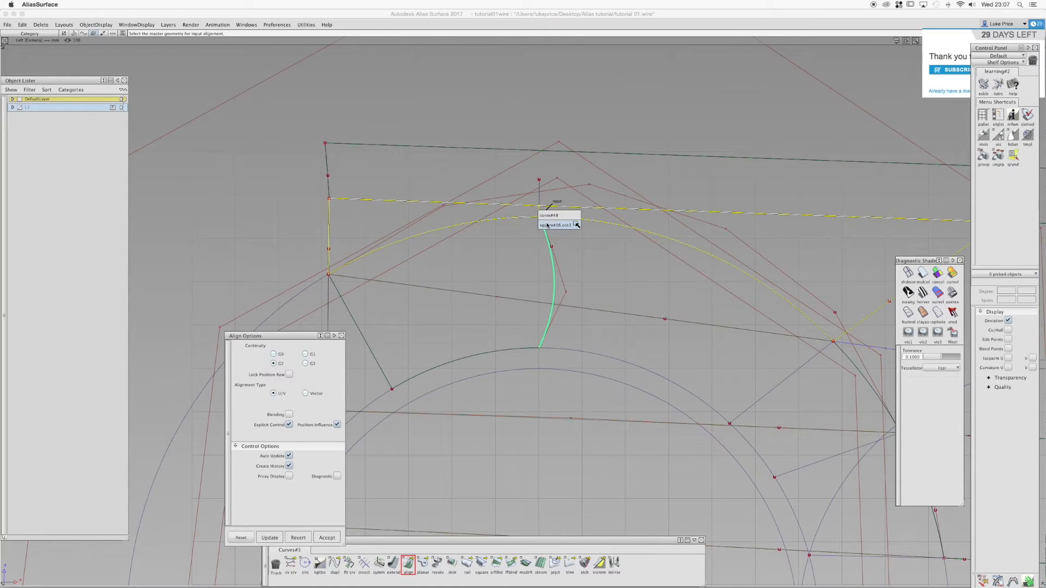
click(555, 225)
Set the degree of the straight curve on the outer end of the arch surface to 3
alt+shift+middle_drag(510, 314, 572, 290)
click(474, 288)
alt+shift+drag(549, 257, 616, 364)
click(578, 362)
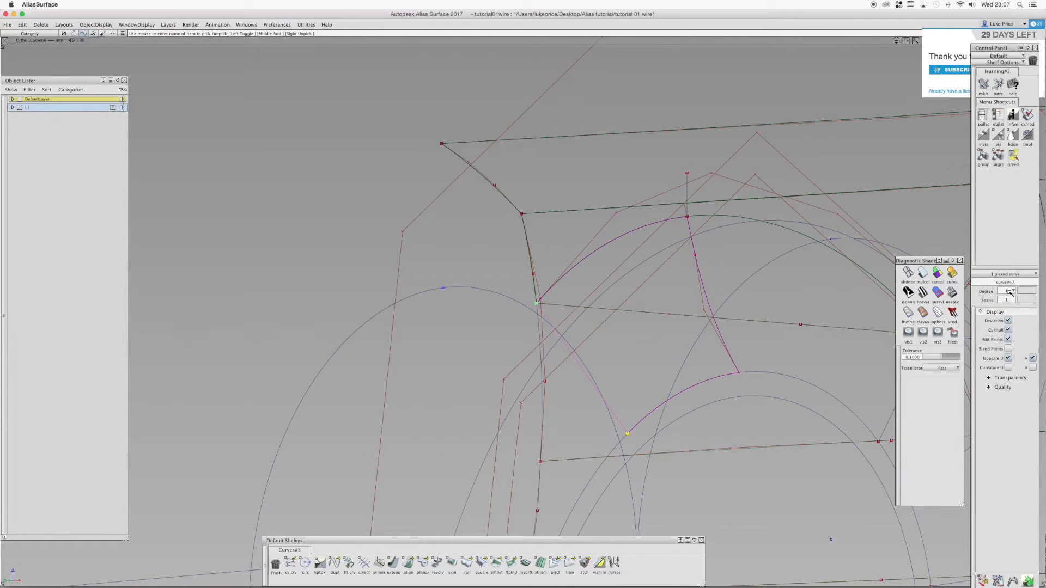
click(1011, 292)
text(3)
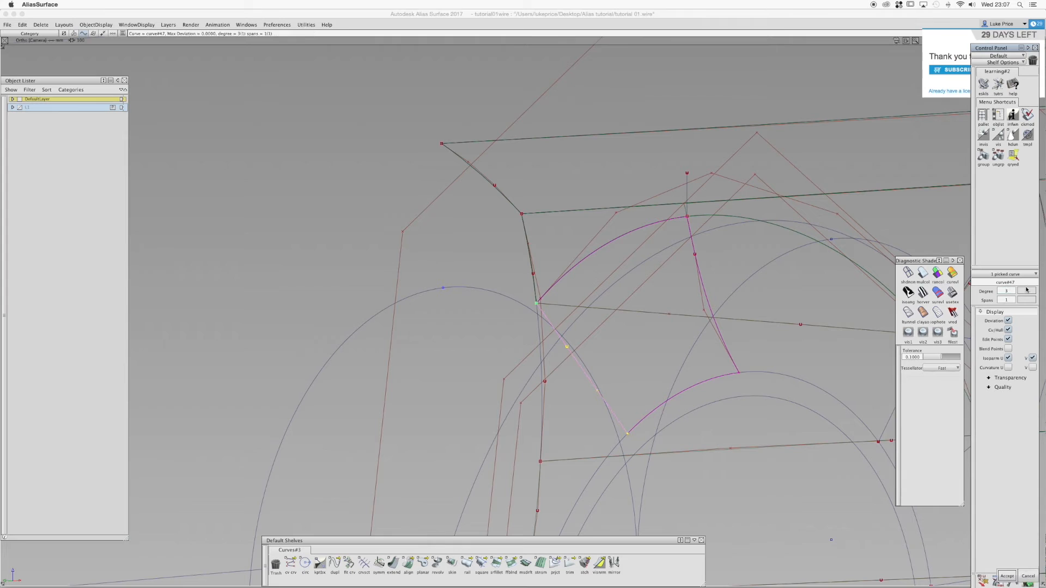
key(Return)
ctrl+shift+drag(821, 328, 820, 304)
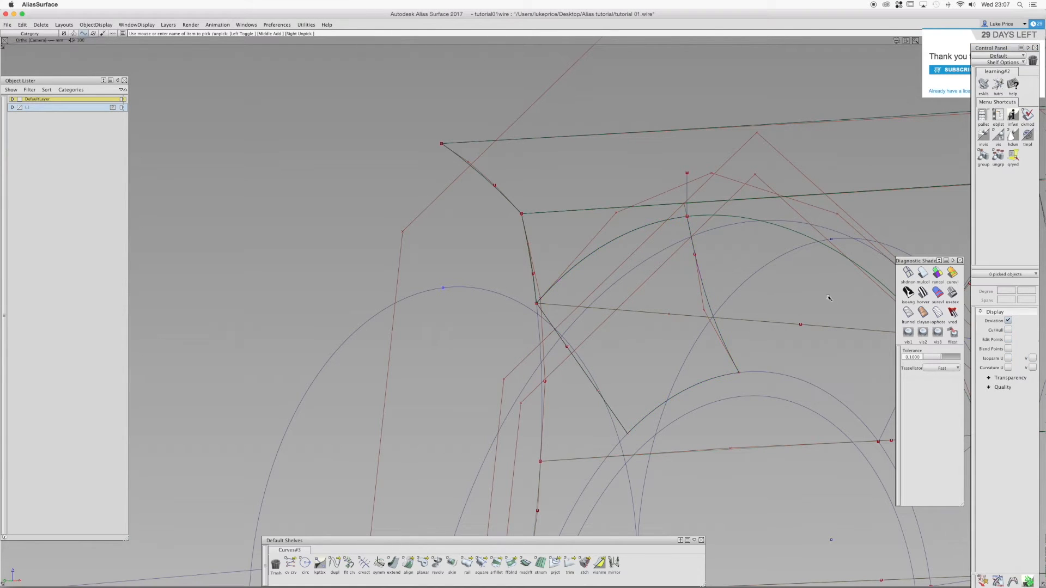
With multi-colour shading on, edit the square surface under the arch and set its boundary with the upper panel to G2 Curvature
click(924, 274)
mouse_move(736, 286)
alt+shift+mouse_down()
mouse_move(798, 264)
mouse_move(703, 305)
mouse_move(630, 282)
mouse_move(645, 286)
mouse_move(621, 296)
alt+shift+mouse_up()
click(660, 264)
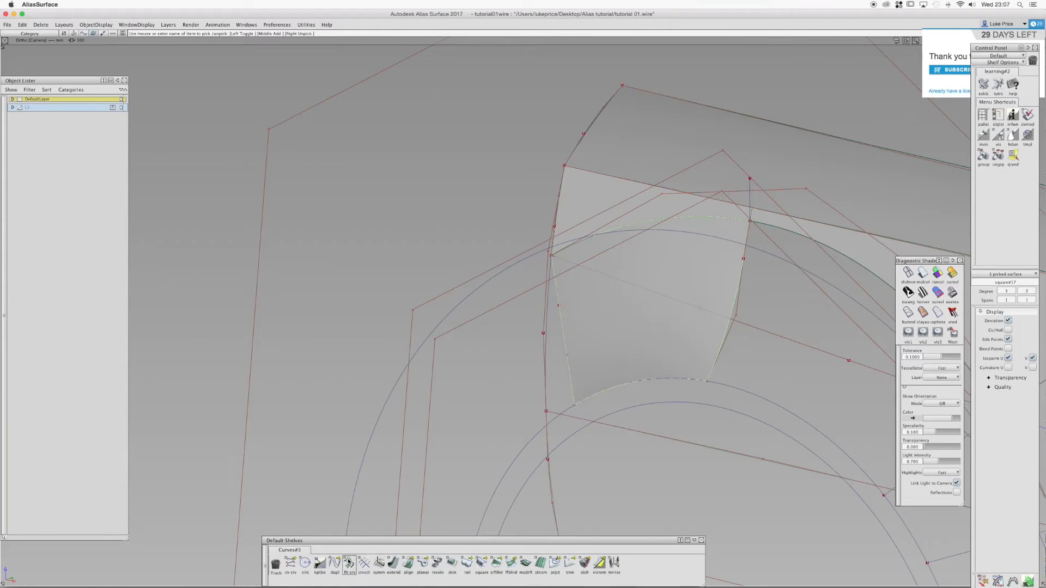
double_click(481, 563)
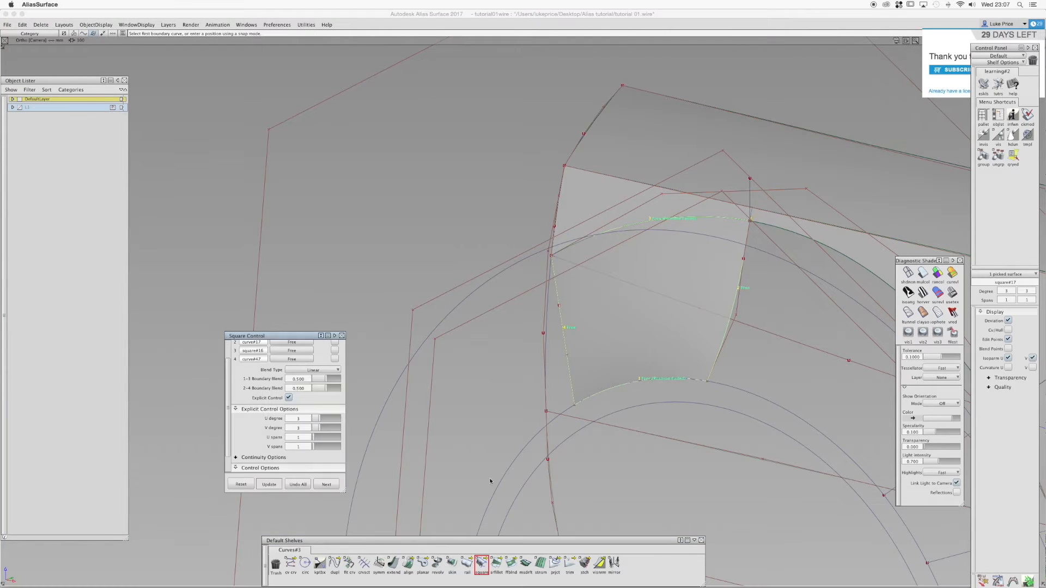
alt+shift+drag(737, 278, 611, 265)
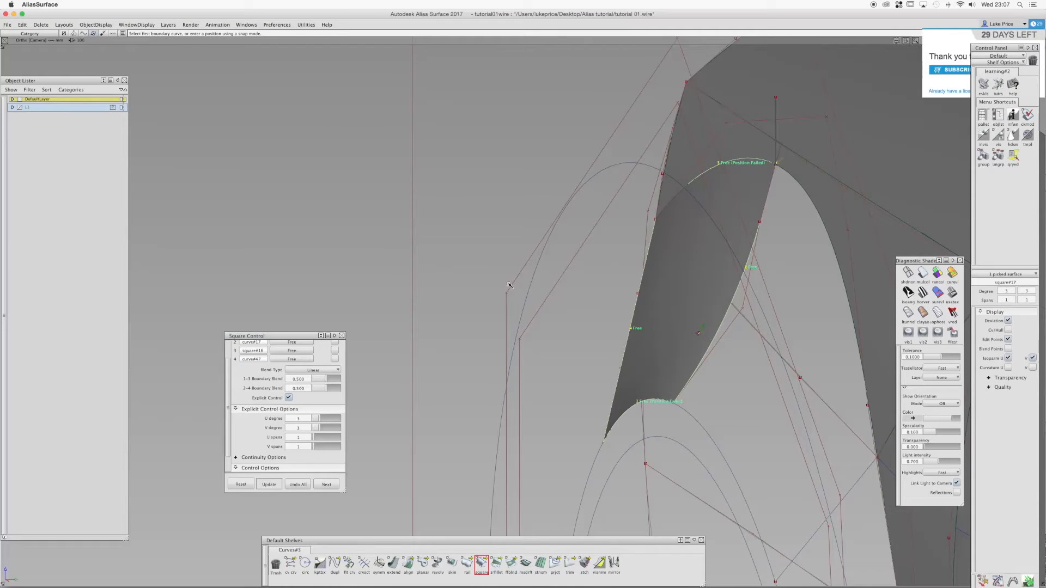
scroll(259, 345, up, 2)
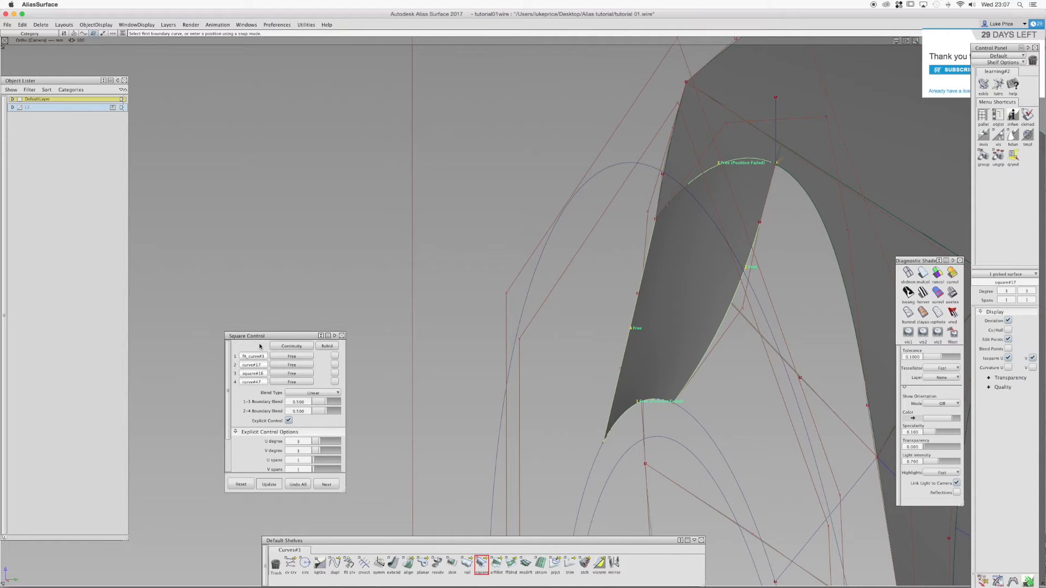
click(289, 381)
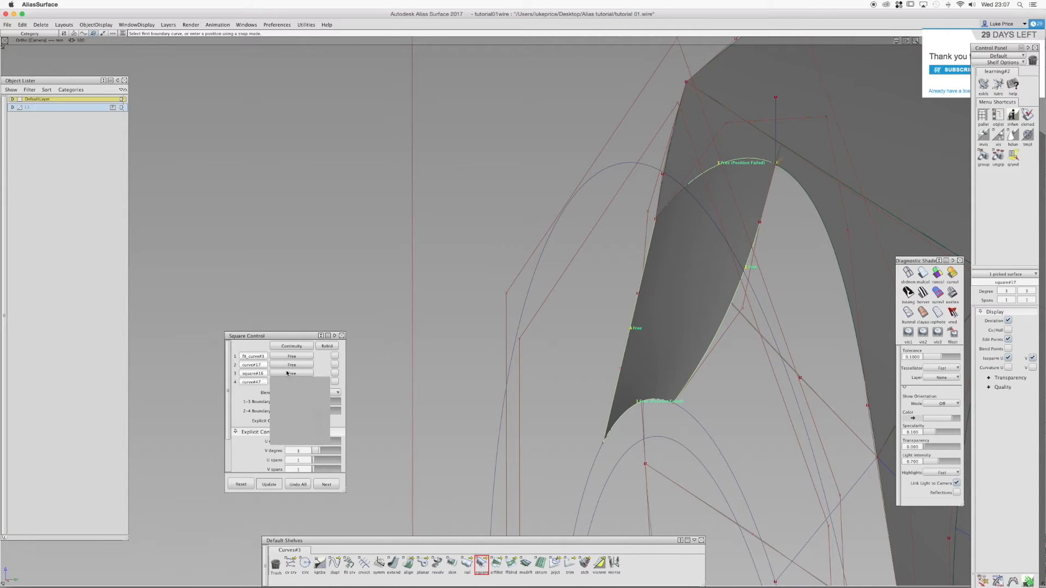
click(298, 412)
Set the square surface's U degree to 4
alt+shift+drag(635, 289, 616, 269)
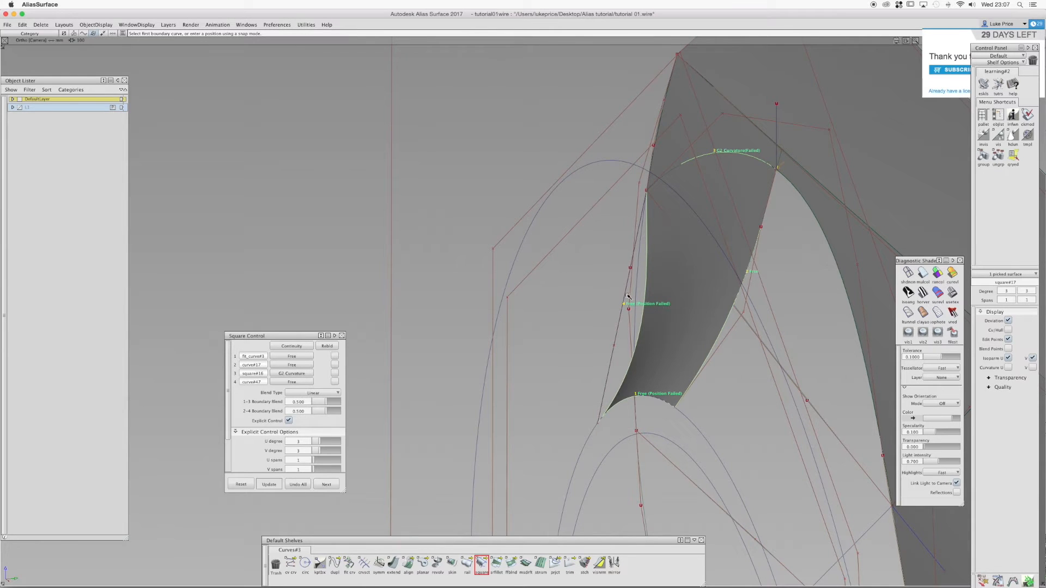
mouse_move(528, 278)
alt+shift+mouse_down()
mouse_move(656, 292)
mouse_move(675, 280)
mouse_move(637, 318)
mouse_move(681, 290)
alt+shift+mouse_up()
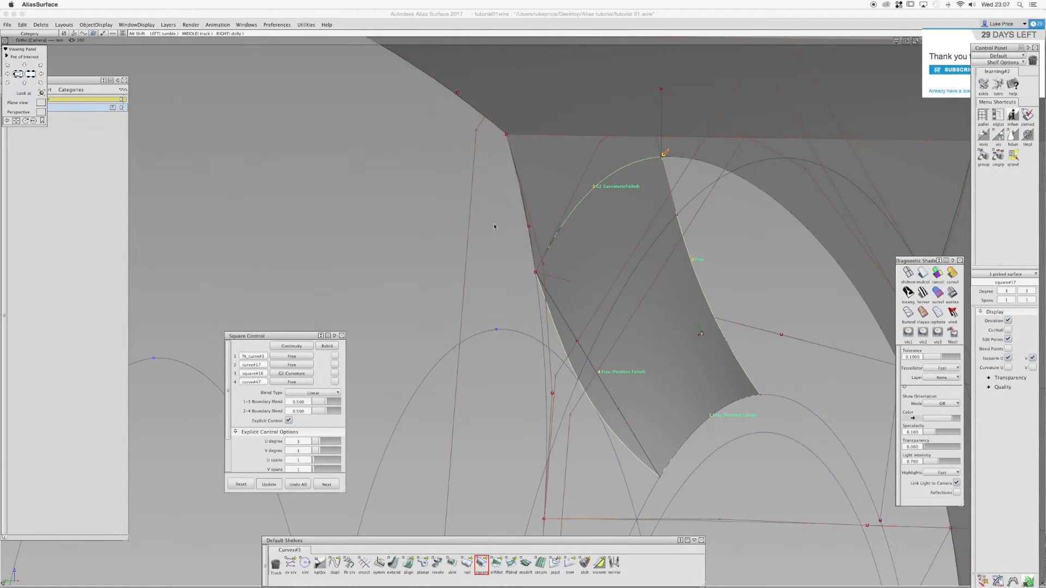
alt+shift+middle_drag(687, 264, 610, 229)
alt+shift+drag(610, 230, 472, 360)
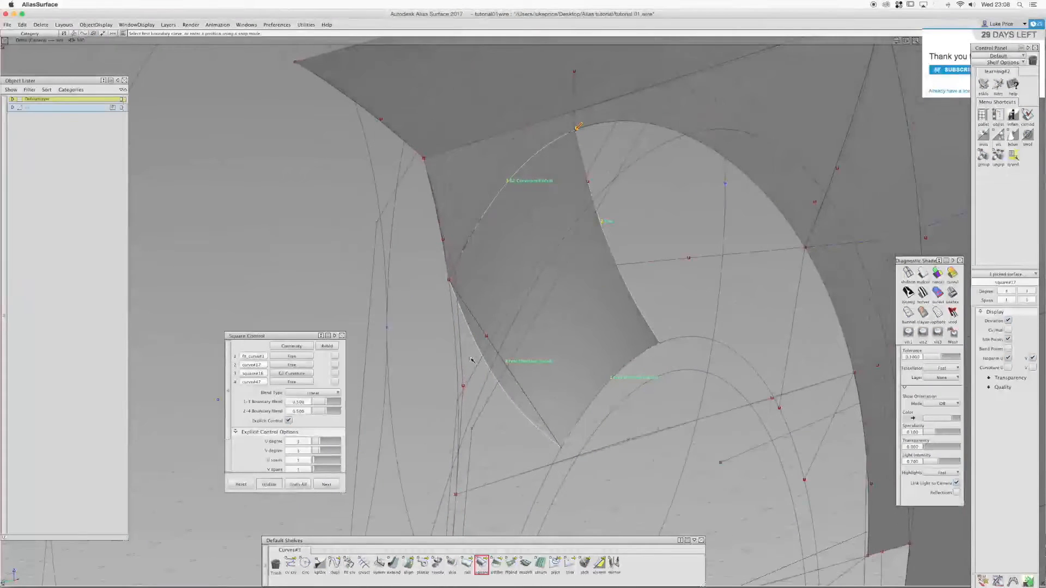
click(323, 442)
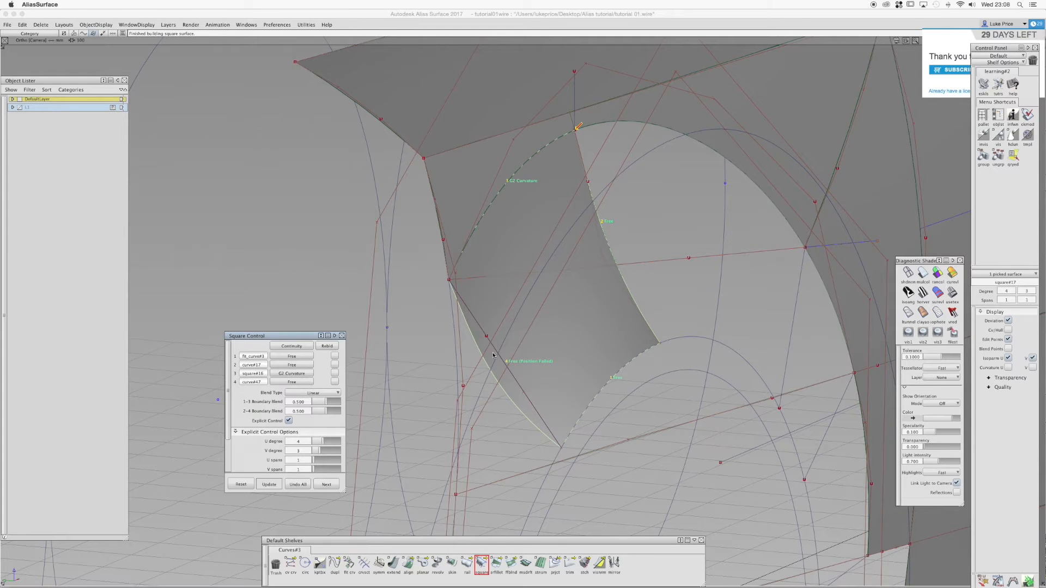
Clear the selection and examine the rebuilt arch surface in multi-colour shading from several angles
alt+shift+drag(694, 256, 597, 144)
ctrl+shift+drag(661, 233, 662, 213)
click(923, 274)
alt+shift+right_drag(660, 236, 644, 238)
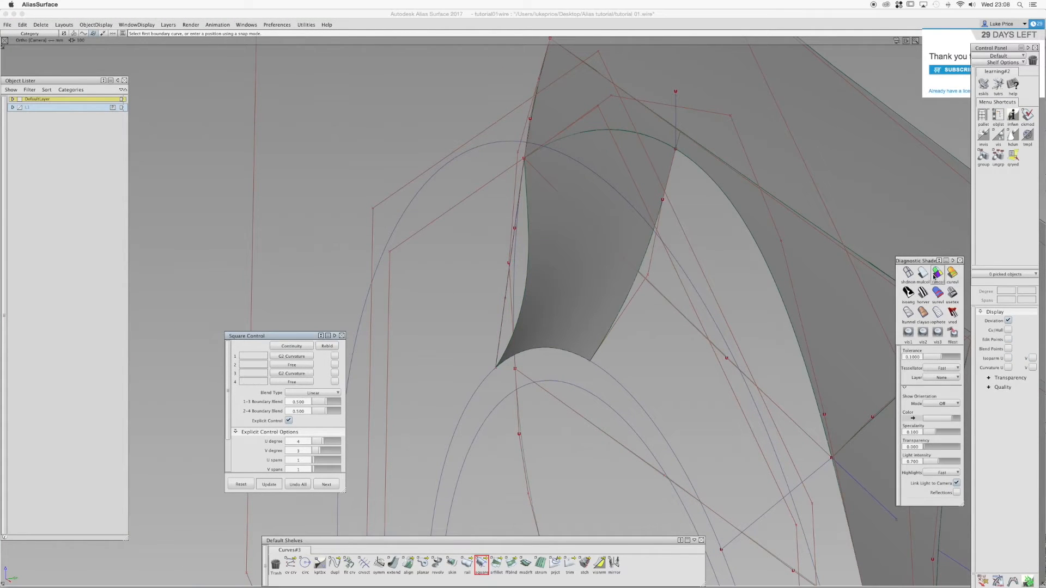
alt+shift+drag(644, 238, 557, 275)
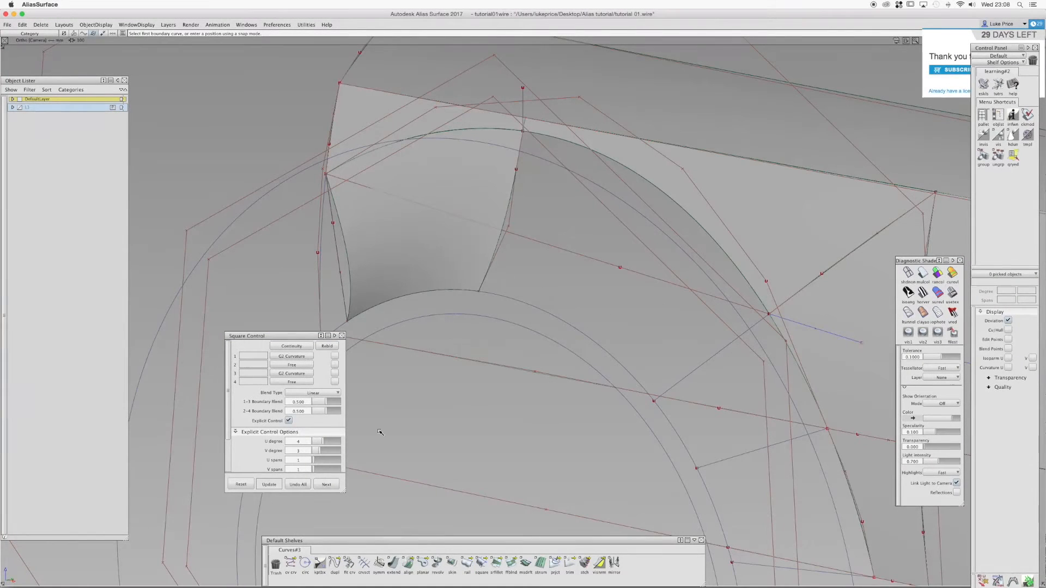
Build a second square surface from the upper panel edge, the first arch surface's side edge, the inner arch curve and the straight outer curve
click(468, 564)
click(481, 563)
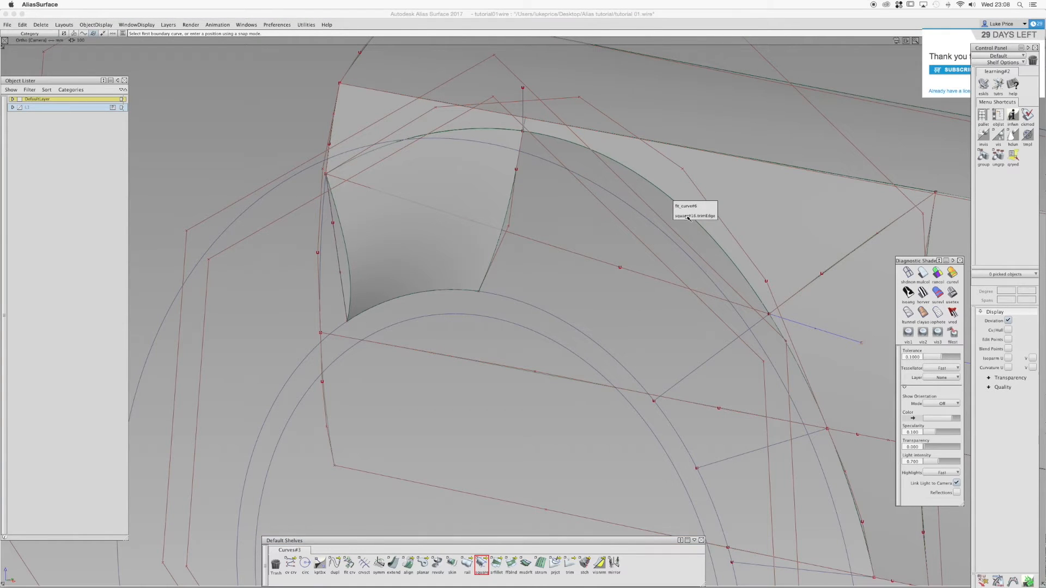
click(688, 216)
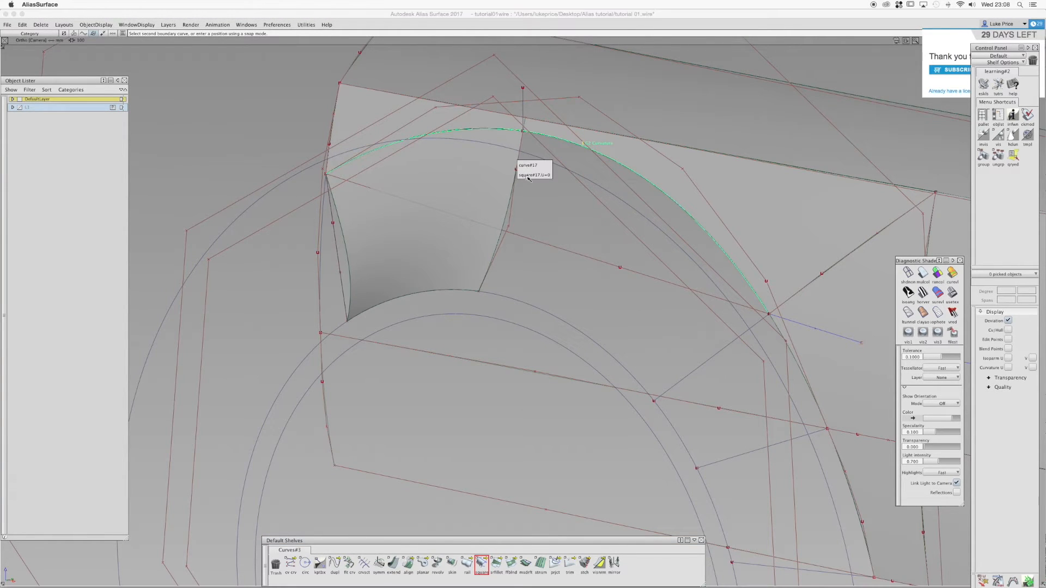
click(528, 178)
click(506, 298)
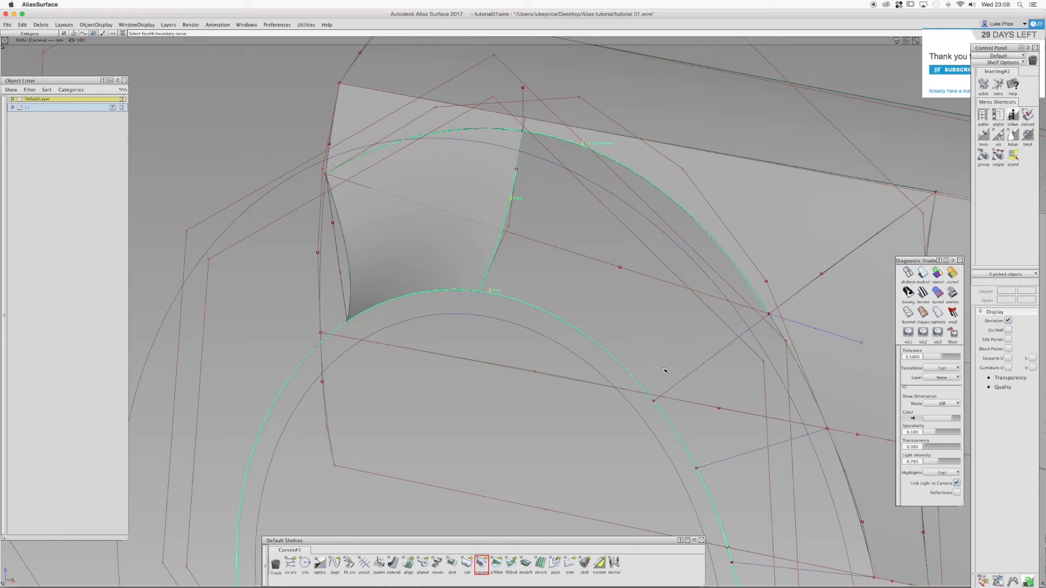
alt+shift+drag(675, 386, 524, 264)
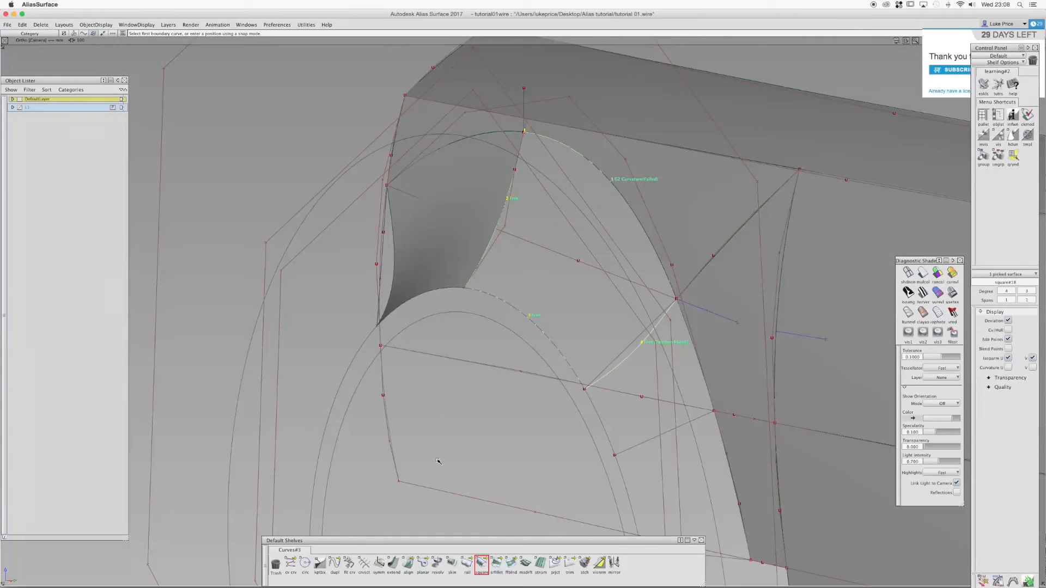
Set the second square surface's boundary with the first arch surface to G2 Curvature and raise its U degree to 7
double_click(481, 566)
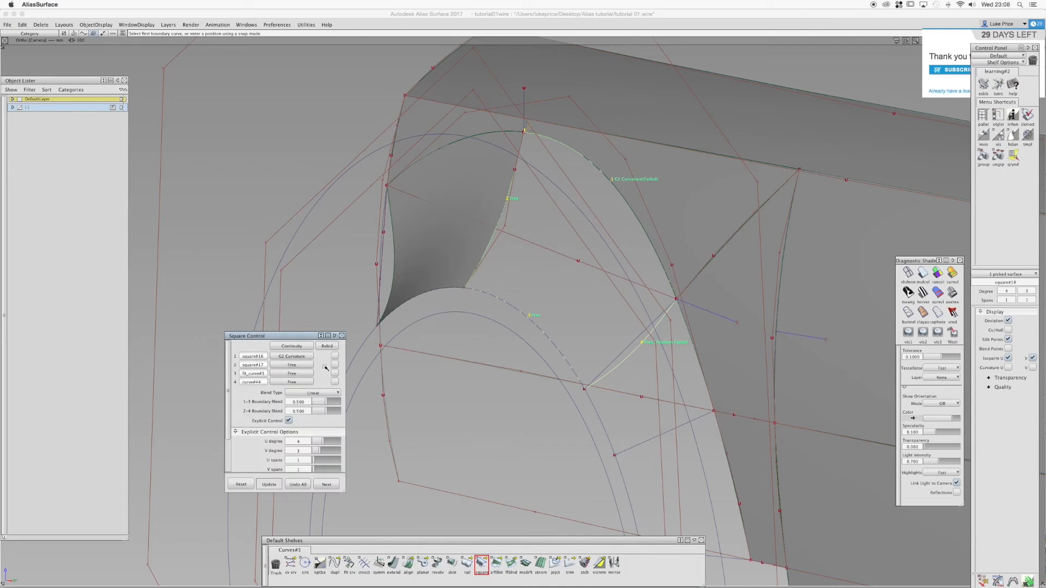
click(326, 441)
click(286, 363)
click(296, 401)
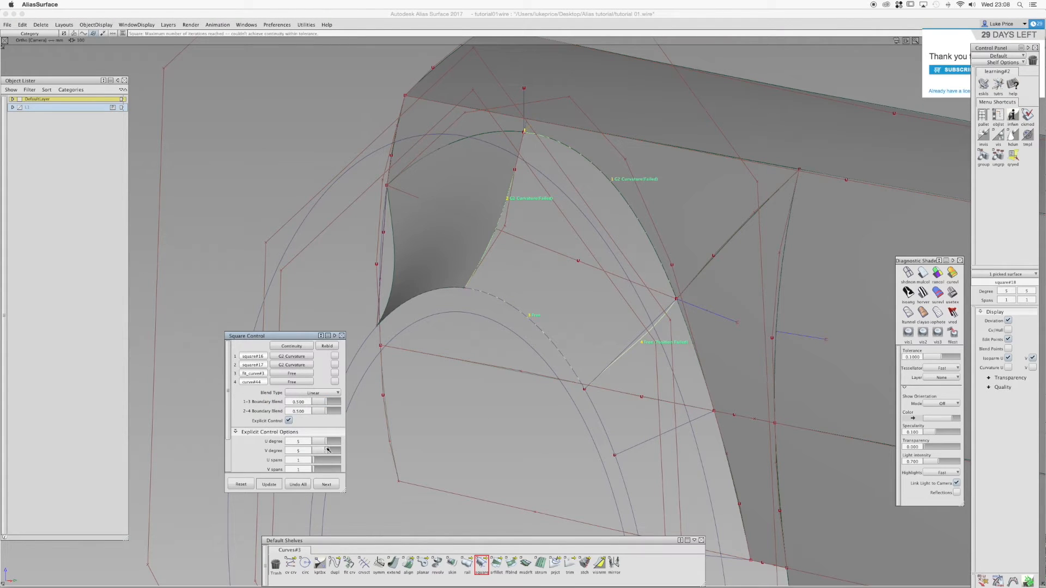
drag(330, 443, 325, 443)
mouse_move(333, 450)
mouse_down()
mouse_move(322, 450)
mouse_move(334, 442)
mouse_up()
Delete both square surfaces under the arch, keeping their construction curves
mouse_move(536, 177)
alt+shift+mouse_down()
mouse_move(458, 215)
mouse_move(453, 231)
mouse_move(469, 243)
mouse_move(580, 236)
alt+shift+mouse_up()
alt+shift+drag(505, 177, 393, 98)
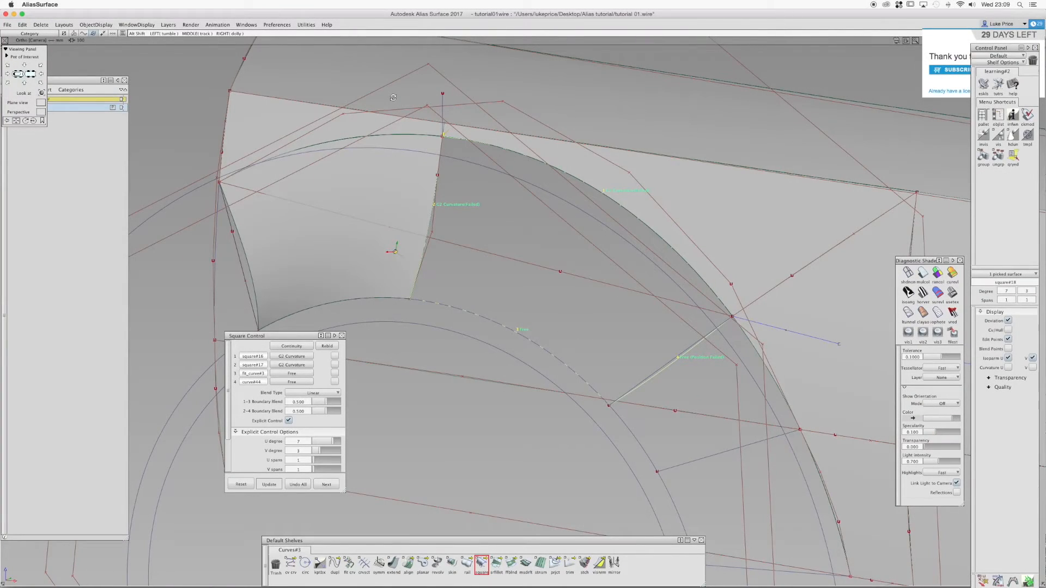
ctrl+shift+drag(455, 194, 403, 210)
key(Delete)
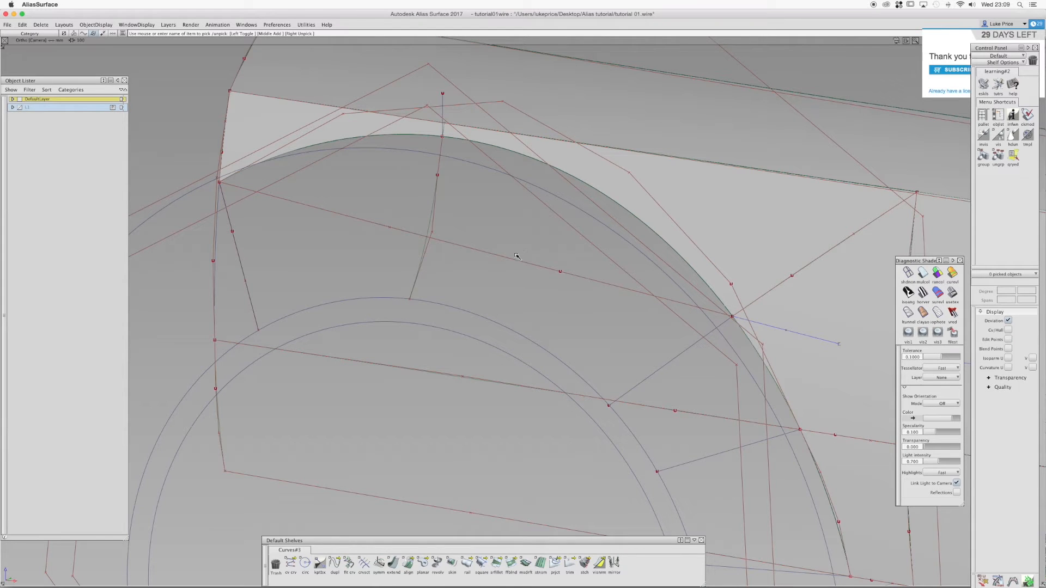
Set the degree of the straight curve running from the diagonal panel edge to the inner arch circle to 3
ctrl+shift+drag(702, 341, 690, 353)
click(690, 352)
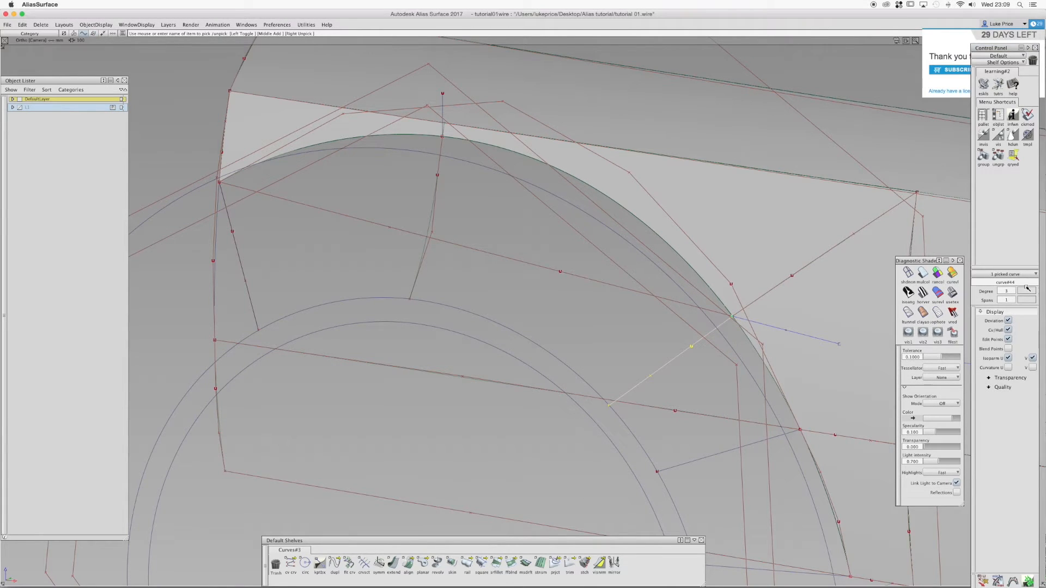
click(778, 252)
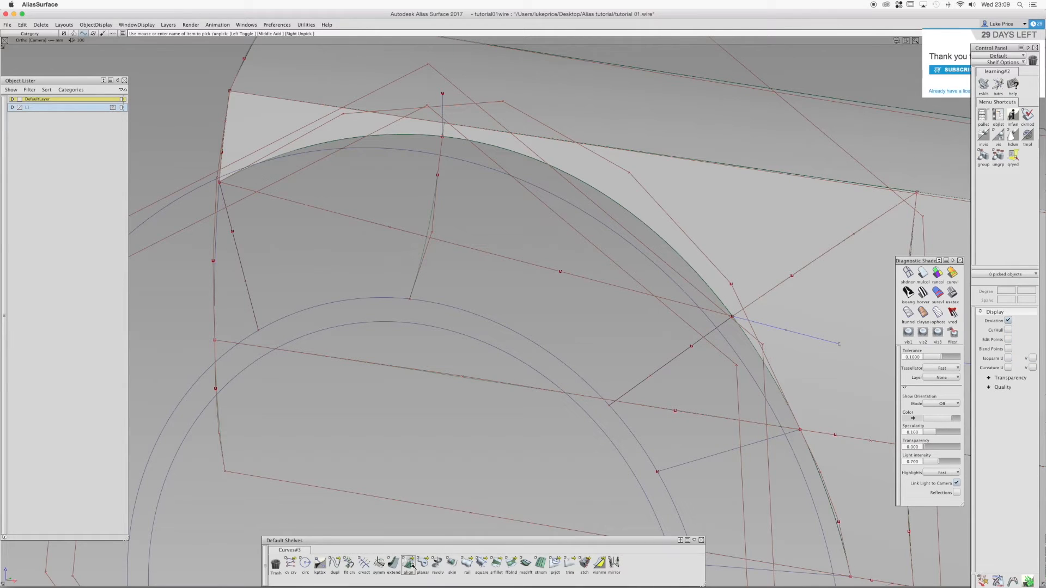
Align the upper end of that straight curve to the adjoining upper panel surface edge with G2 continuity and Edge alignment
click(726, 323)
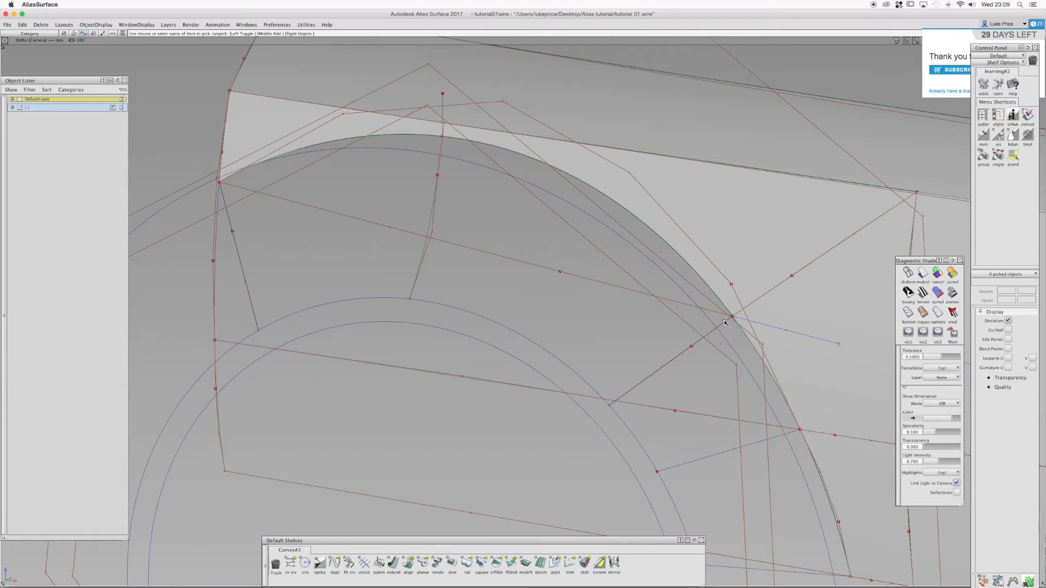
click(750, 309)
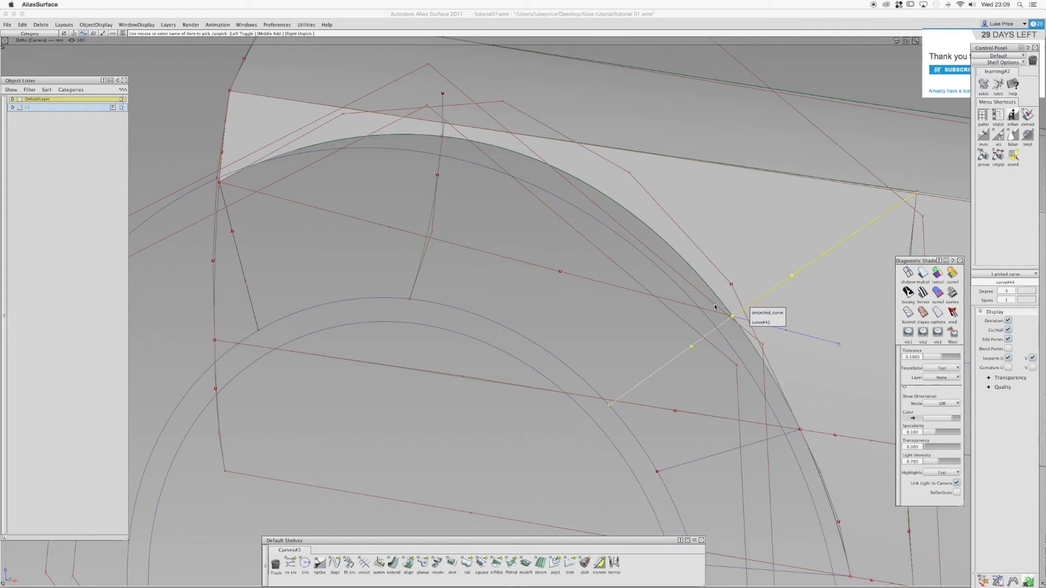
click(758, 314)
alt+shift+drag(759, 314, 569, 288)
click(595, 265)
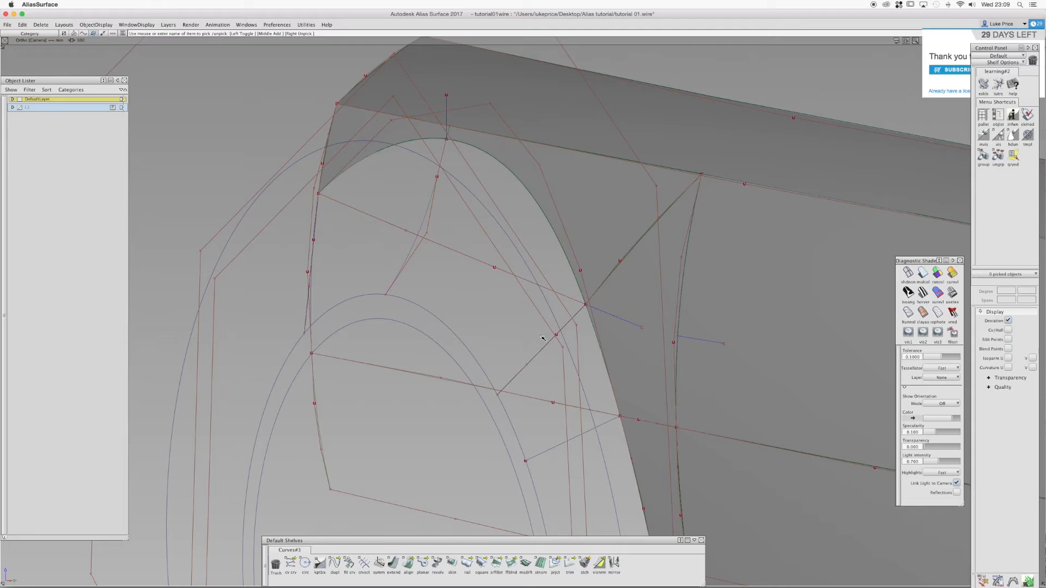
click(408, 564)
click(584, 315)
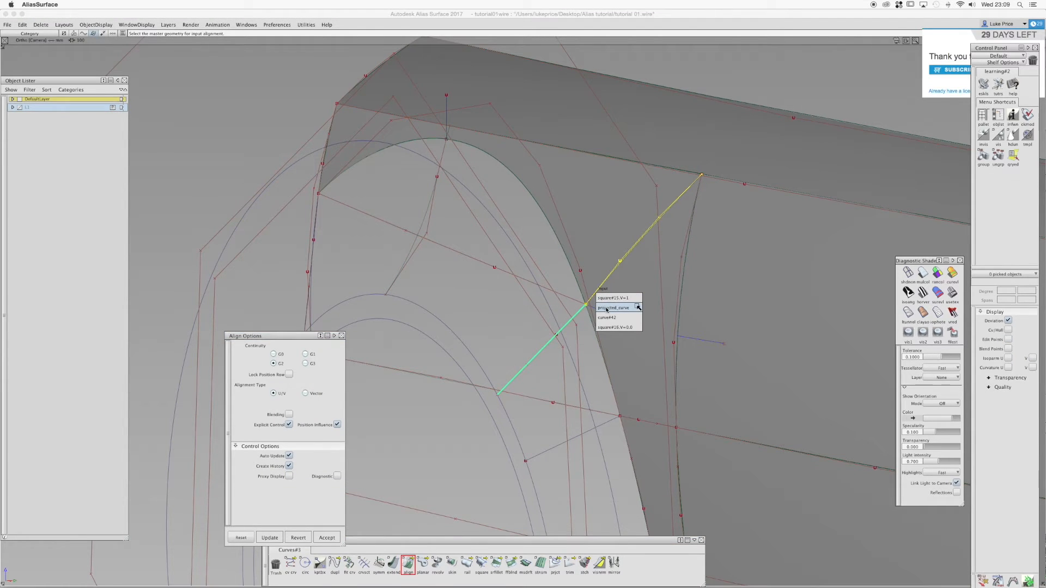
click(609, 327)
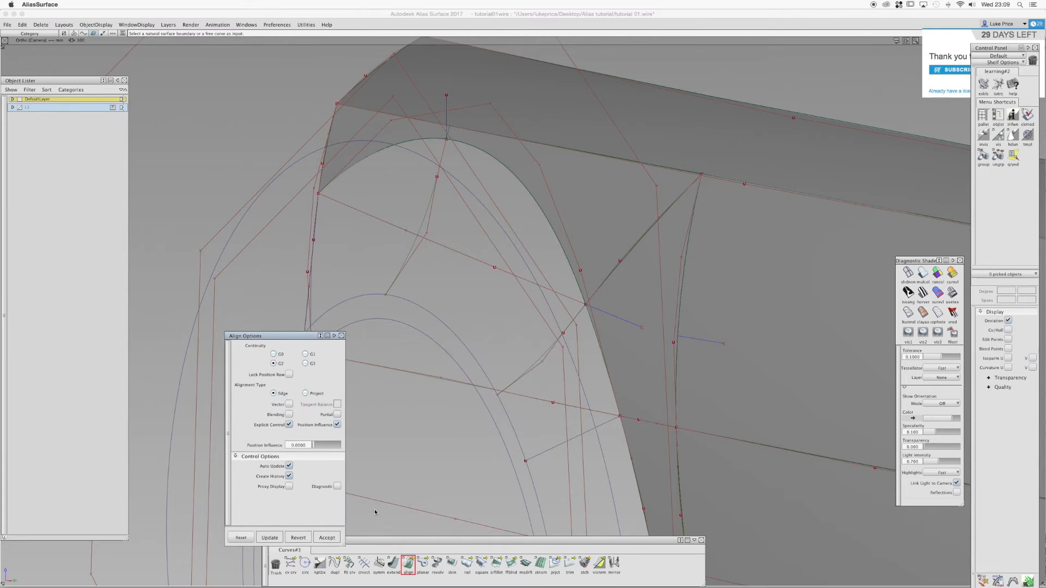
Build one square surface across the arch from the aligned curve, the inner arch circle, the opposite end curve and the upper panel edge
click(482, 565)
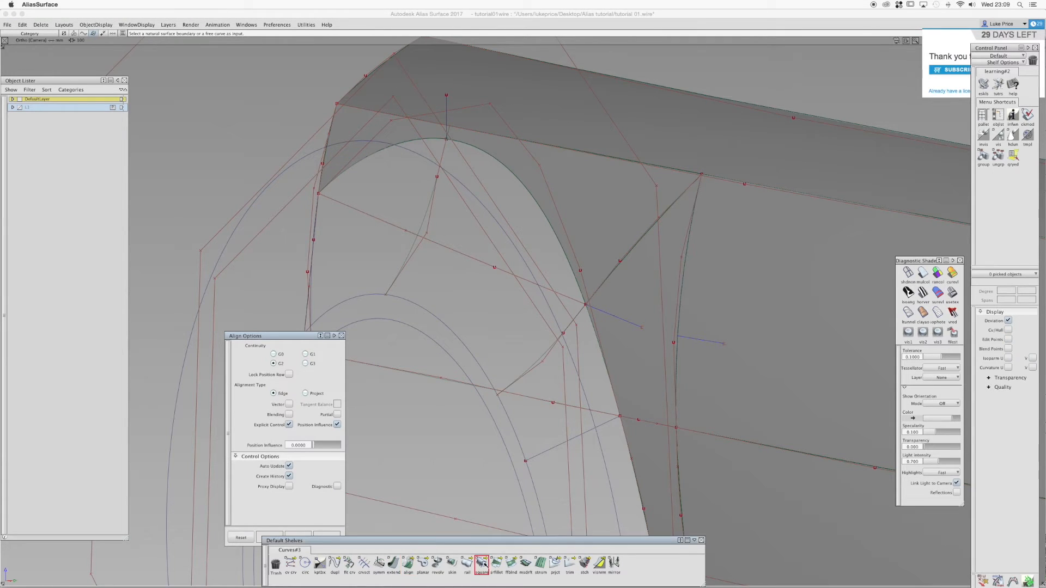
click(553, 351)
click(464, 343)
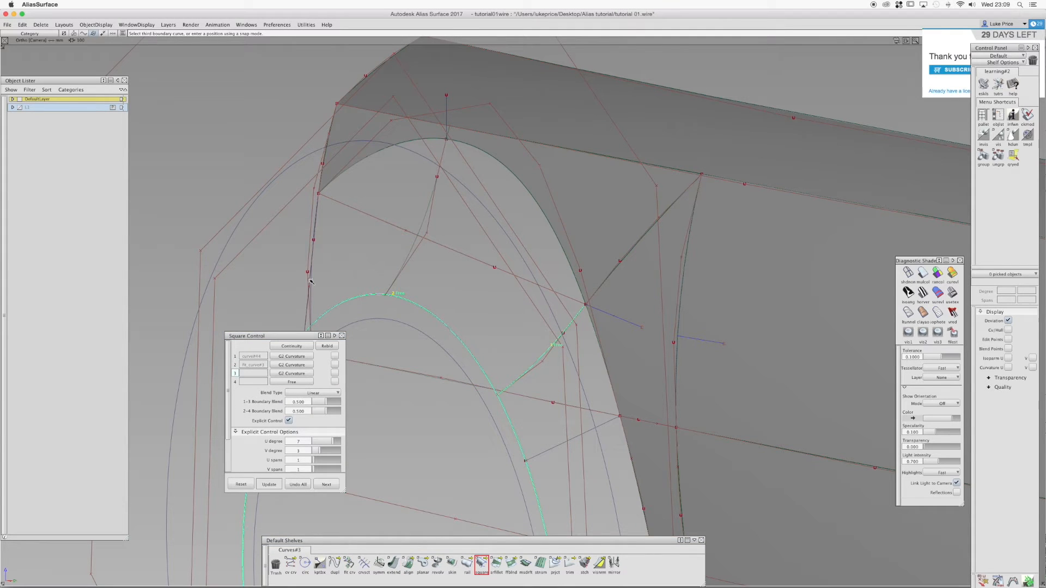
alt+shift+middle_drag(312, 316, 349, 304)
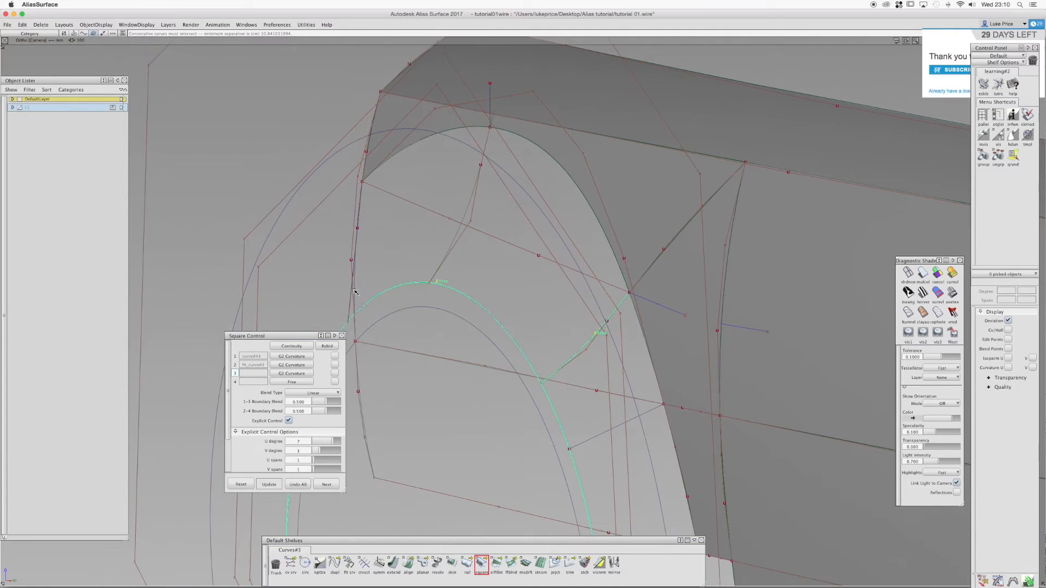
click(352, 303)
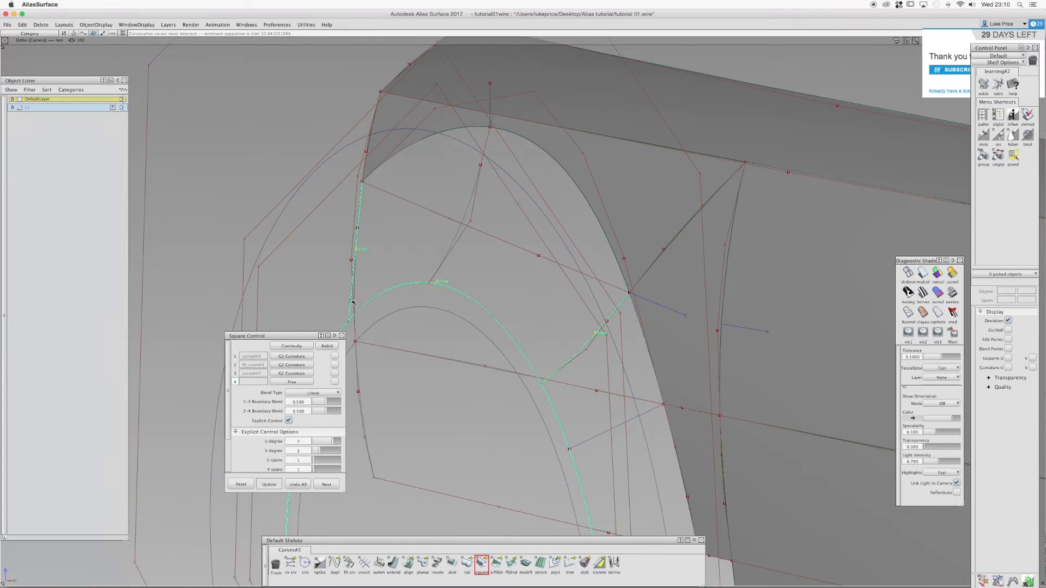
click(447, 132)
click(459, 147)
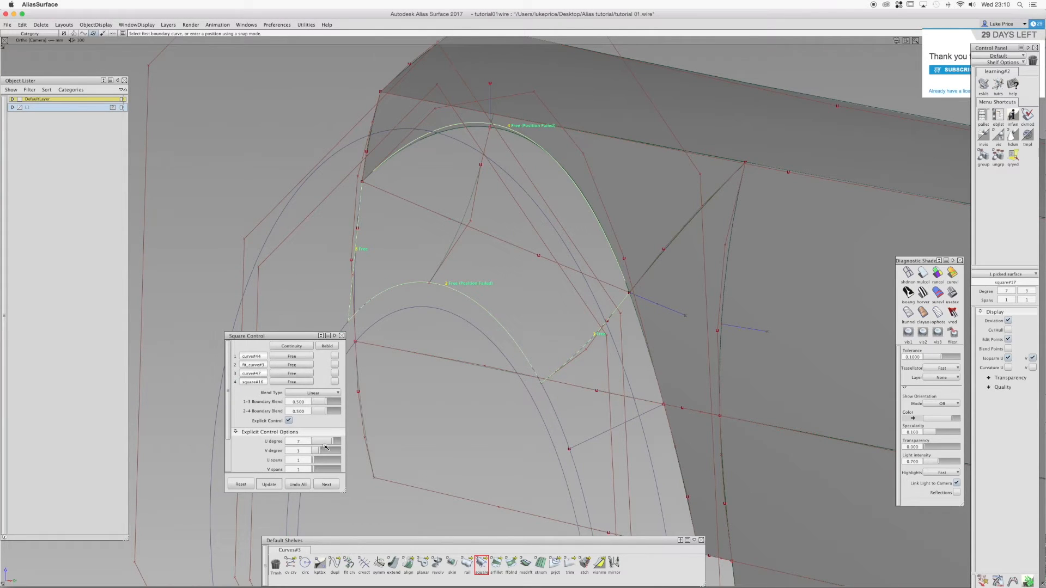
Set the new square surface's U degree to 3, V degree to 7 and its upper panel boundary to G2 Curvature
drag(336, 442, 321, 443)
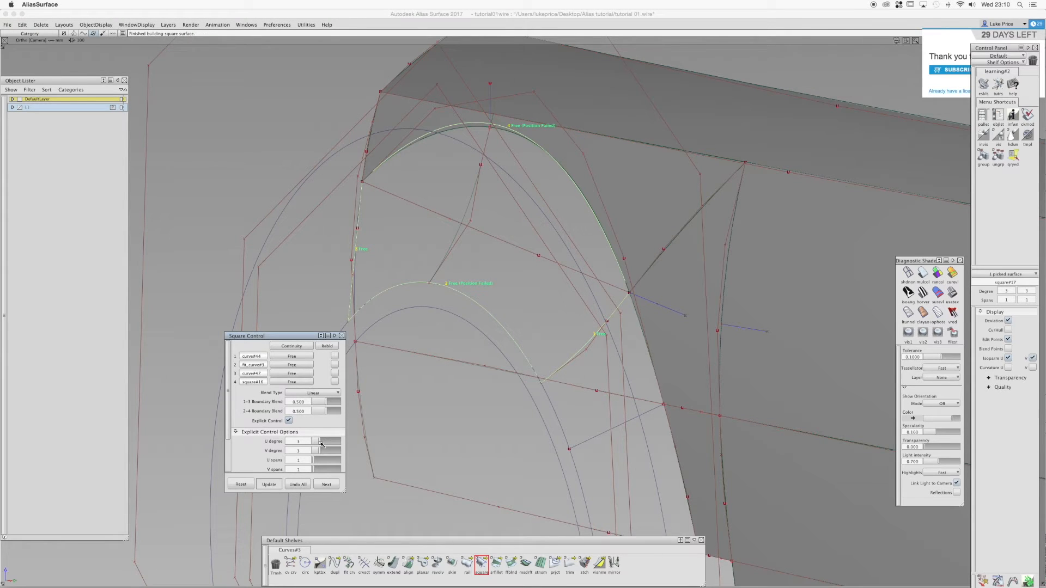
drag(323, 451, 327, 452)
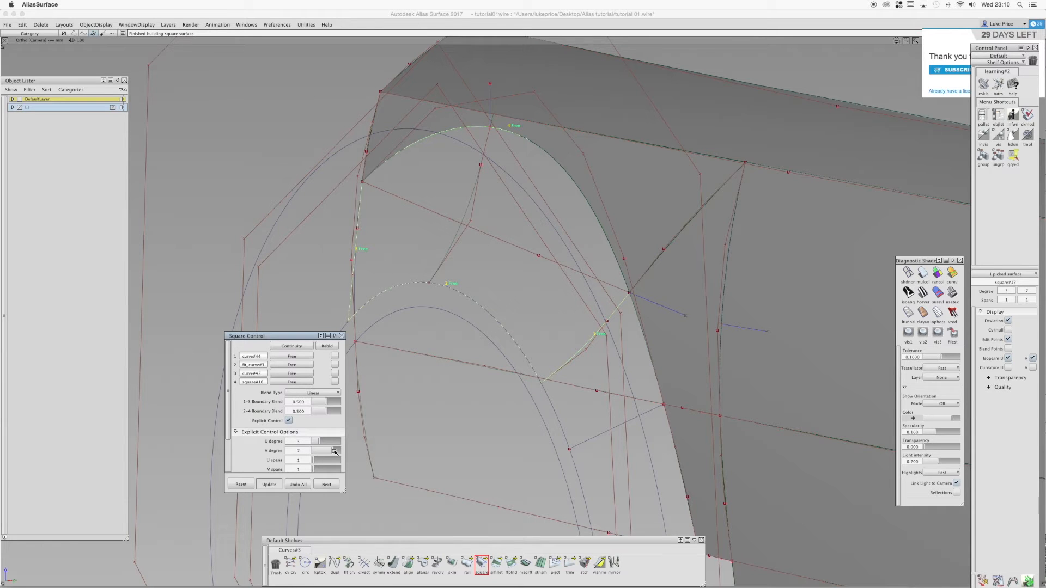
click(291, 381)
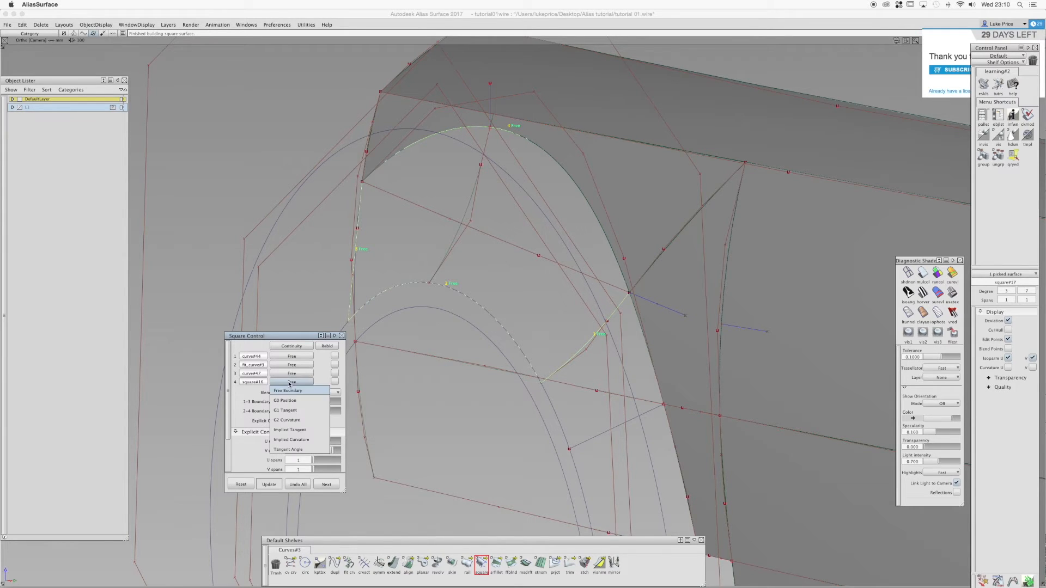
click(298, 421)
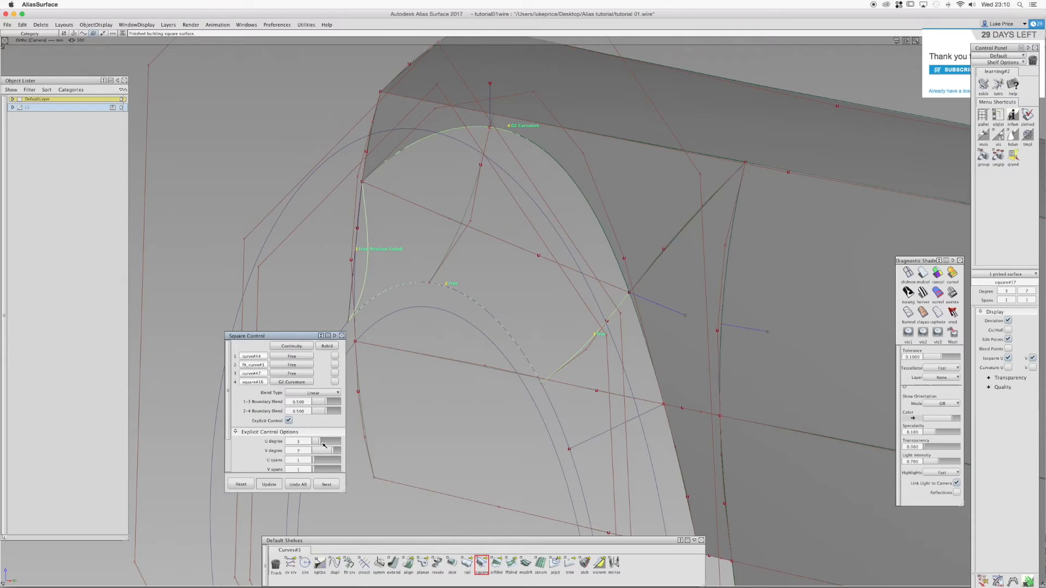
Examine the arch and body panels in horizontal stripe shading, with the tessellator set to Accurate and the tolerance to 0.05
mouse_move(402, 338)
alt+shift+mouse_down()
mouse_move(311, 279)
mouse_move(727, 335)
mouse_move(592, 319)
mouse_move(592, 304)
alt+shift+mouse_up()
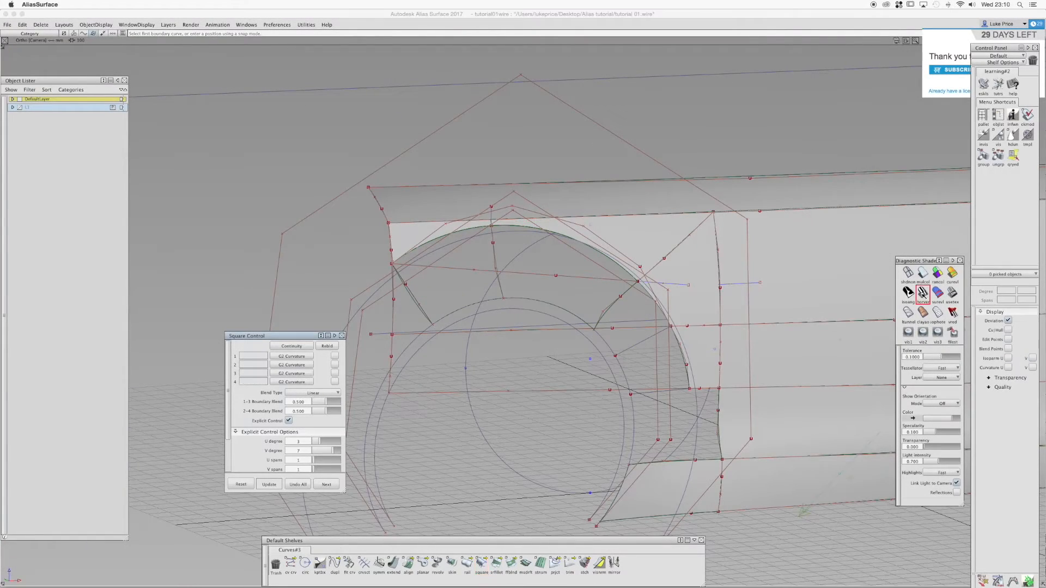
click(924, 293)
alt+shift+drag(777, 265, 608, 246)
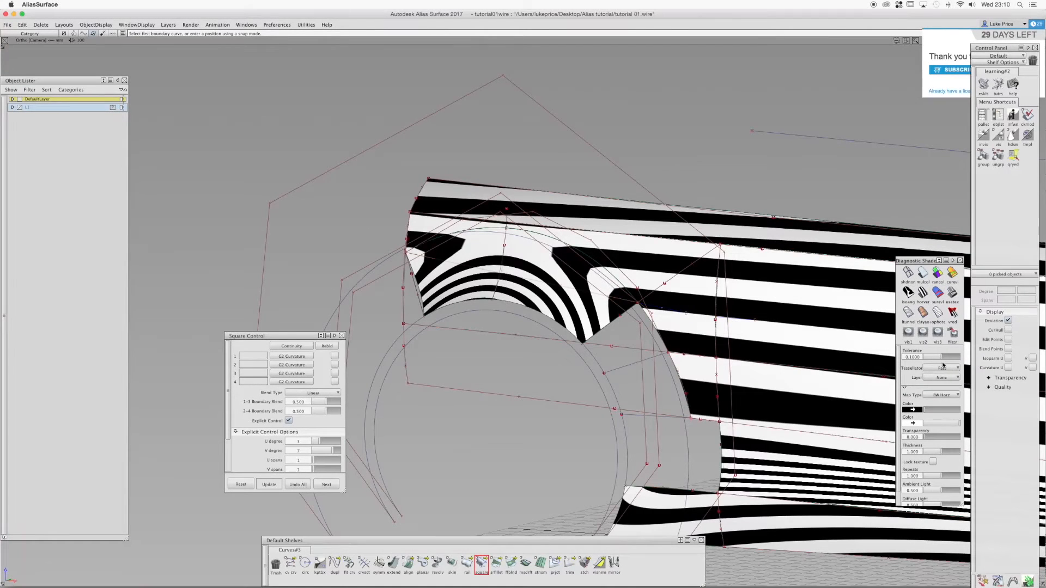
click(943, 368)
click(935, 386)
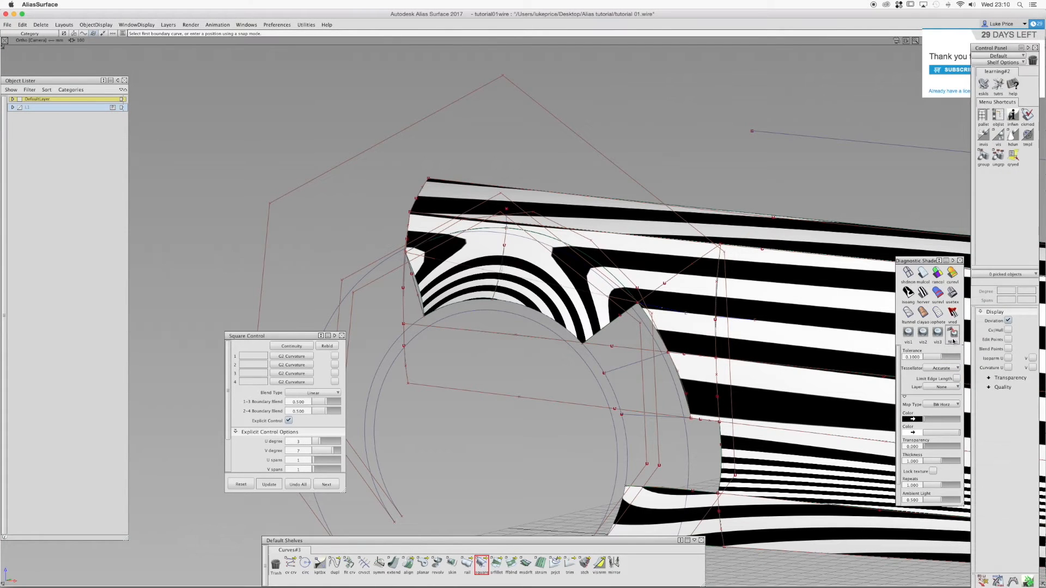
drag(943, 358, 929, 358)
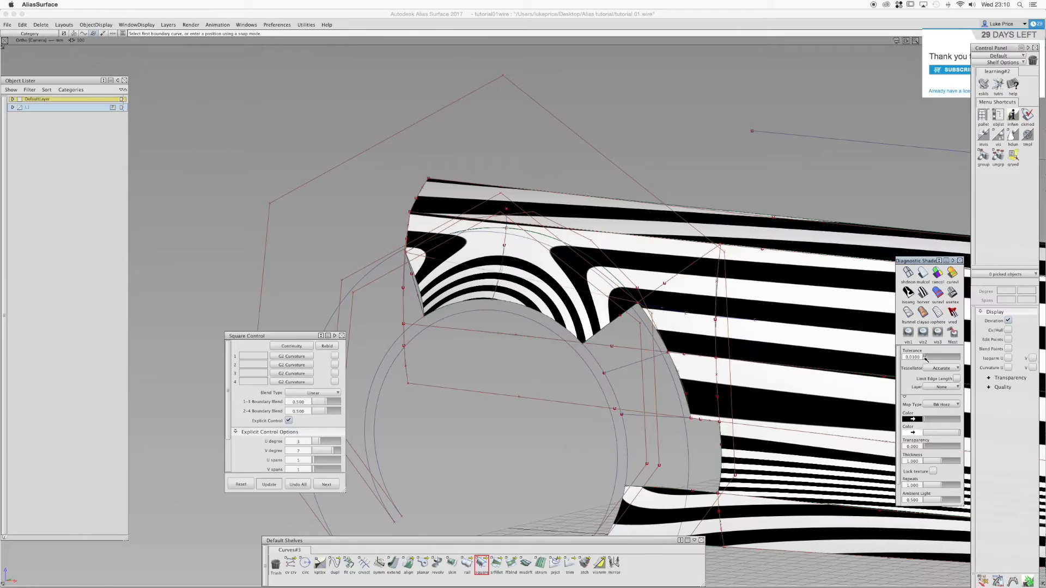
alt+shift+drag(713, 297, 565, 225)
alt+shift+middle_drag(565, 224, 510, 125)
alt+shift+right_drag(510, 125, 589, 161)
alt+shift+middle_drag(590, 162, 592, 250)
alt+shift+drag(591, 250, 620, 289)
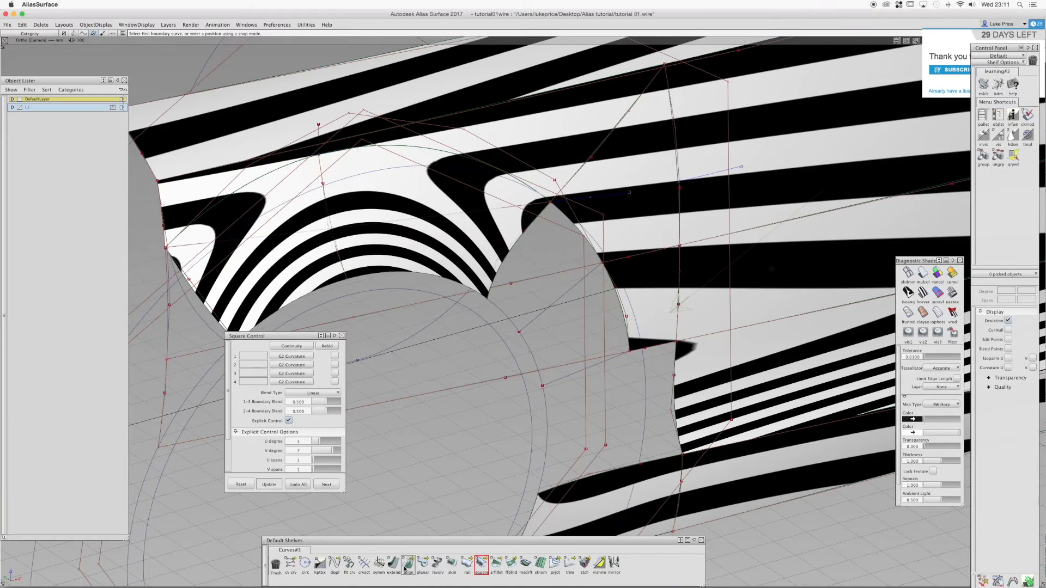
Set the degree of the two straight curves beside the open rear part of the arch to 3
ctrl+shift+drag(559, 326, 568, 376)
click(538, 315)
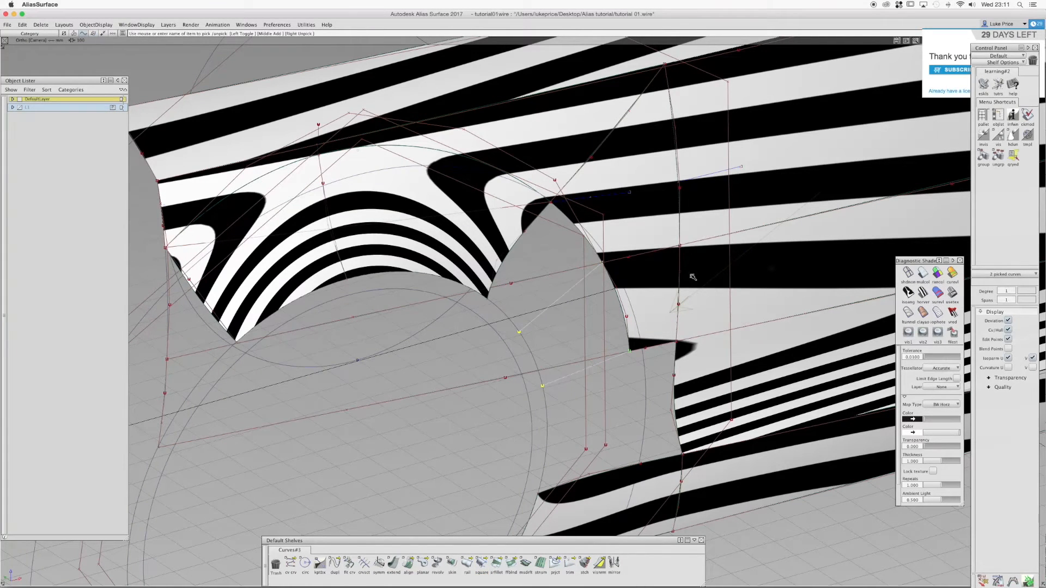
click(1006, 292)
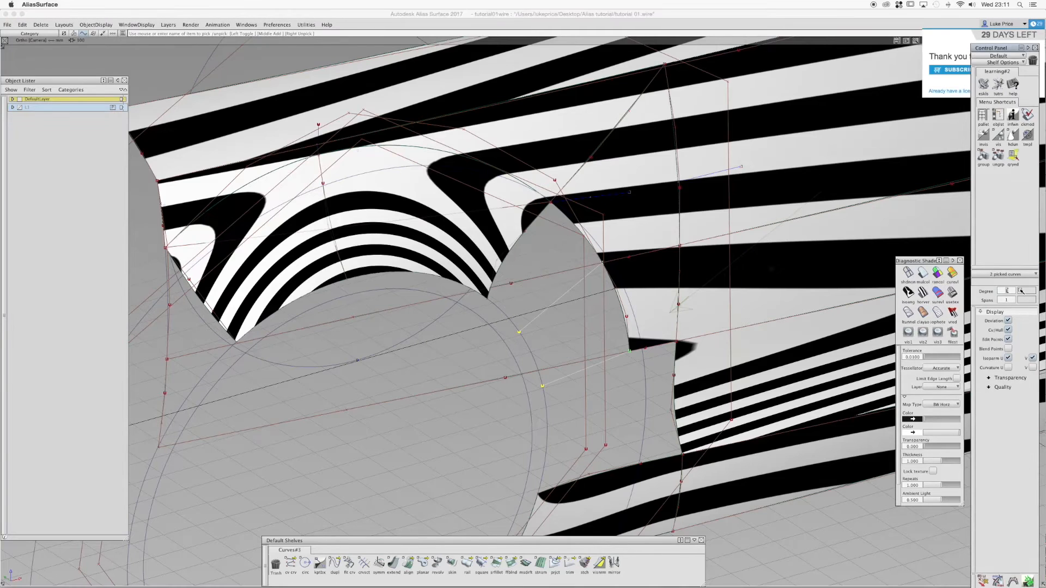
text(3)
key(Return)
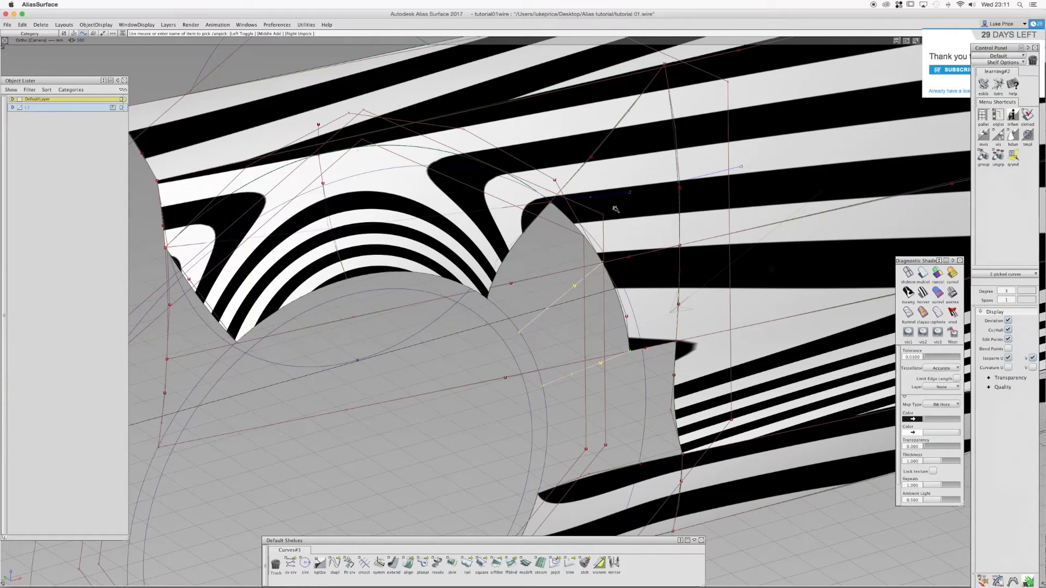
click(544, 366)
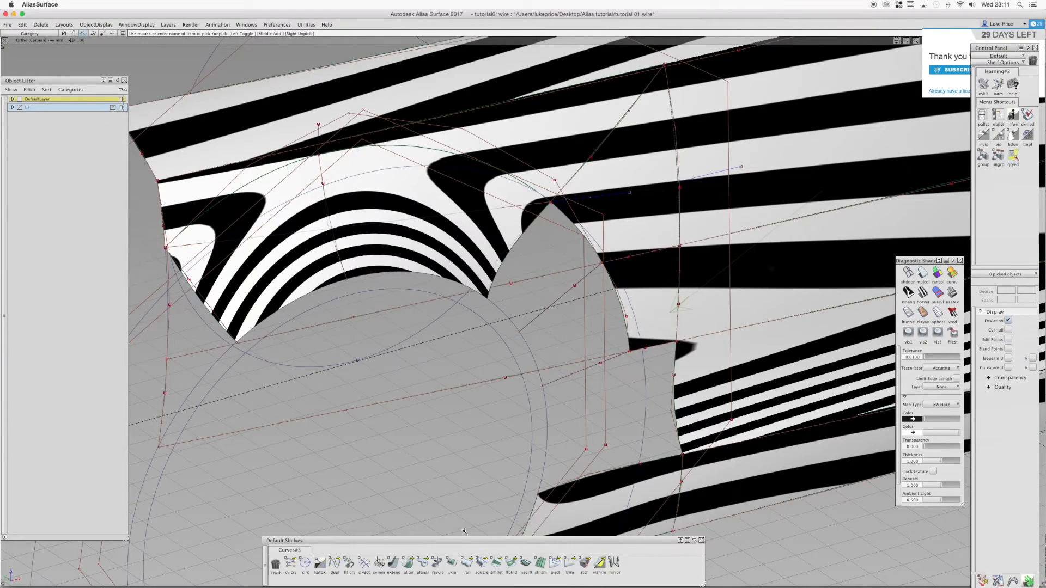
Build a square surface behind the arch from the body panel edge, the arch surface's end edge, the inner arch circle and the upper straight curve
double_click(482, 562)
click(575, 227)
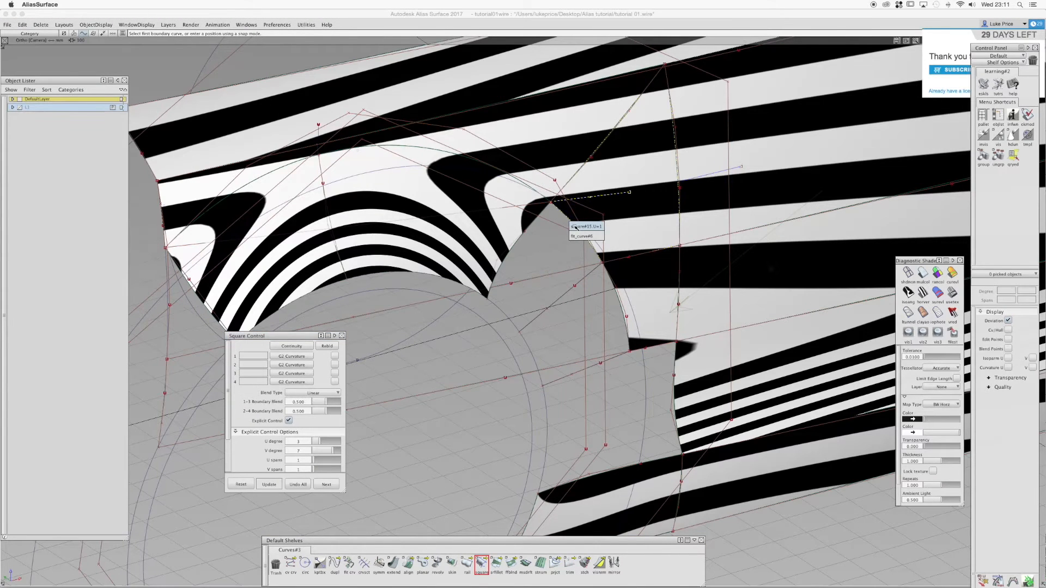
click(578, 227)
click(526, 231)
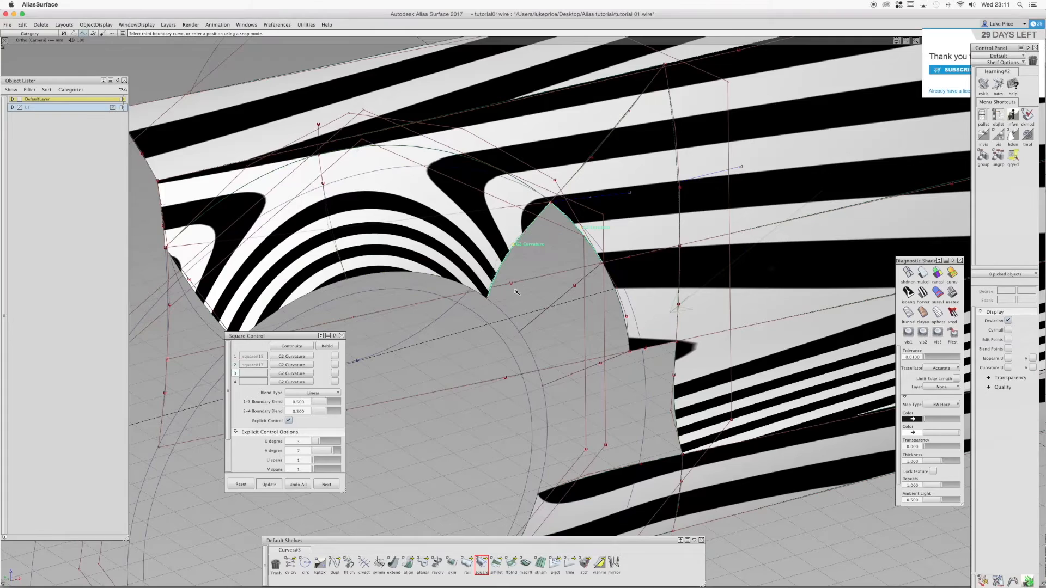
click(503, 312)
click(528, 320)
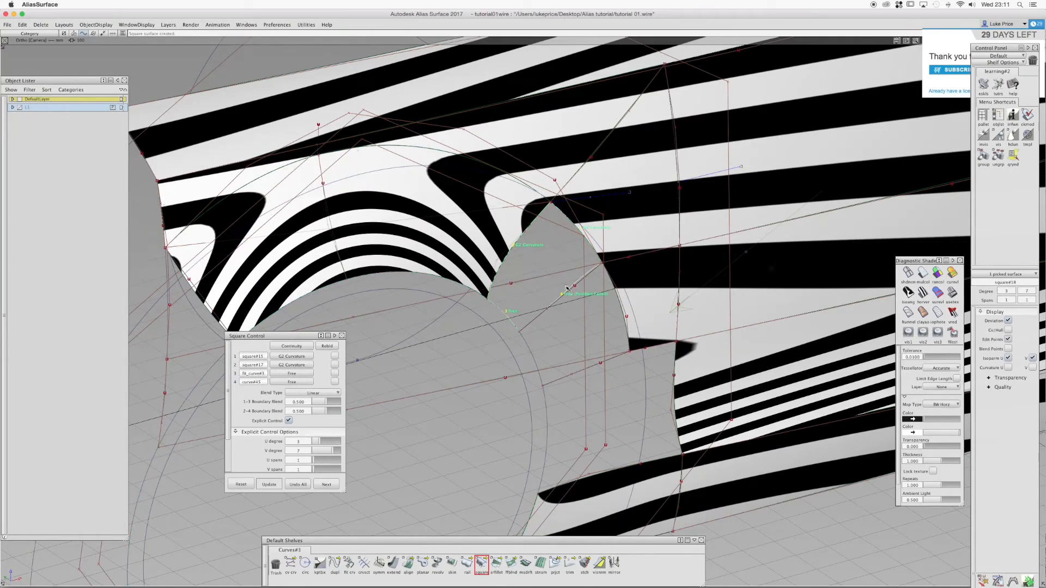
Align the upper straight curve to the body panel edge with G2 continuity and adjust its tangent and curvature handles into a smooth arc
alt+shift+drag(528, 321, 513, 298)
alt+shift+right_drag(514, 298, 566, 305)
alt+shift+drag(550, 338, 545, 316)
alt+shift+middle_drag(449, 387, 571, 354)
click(482, 563)
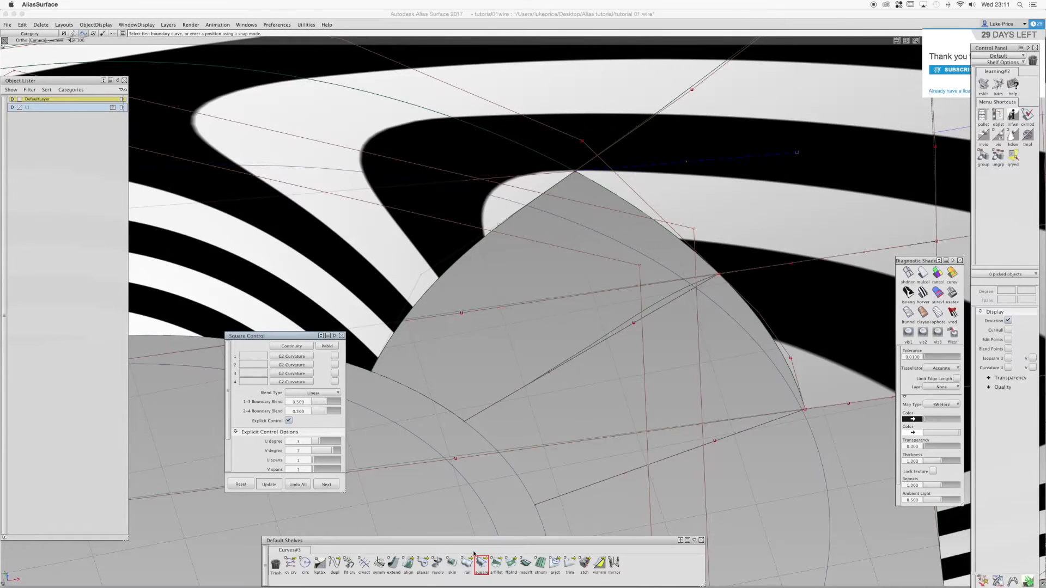
click(409, 564)
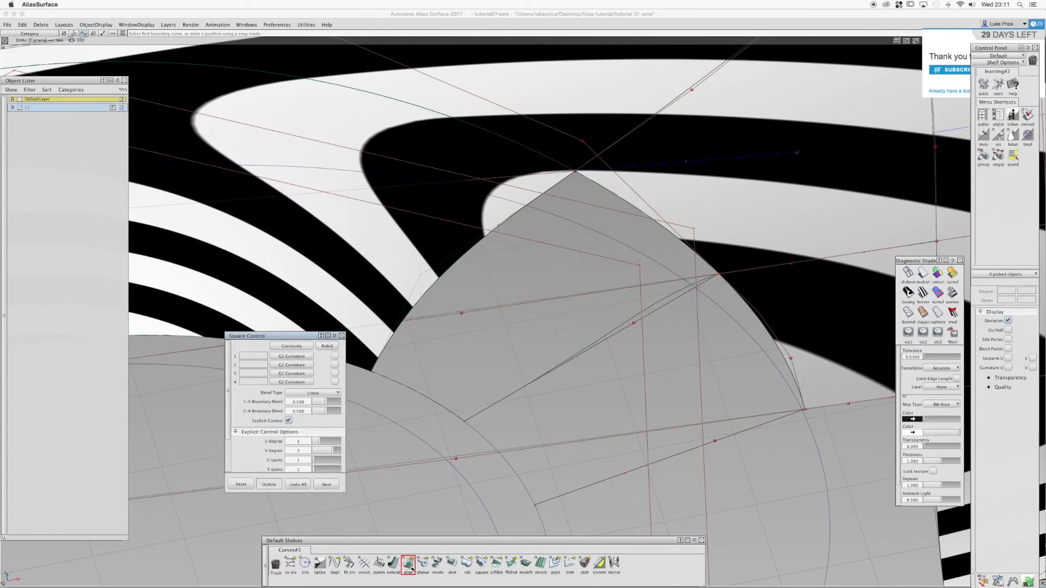
click(707, 282)
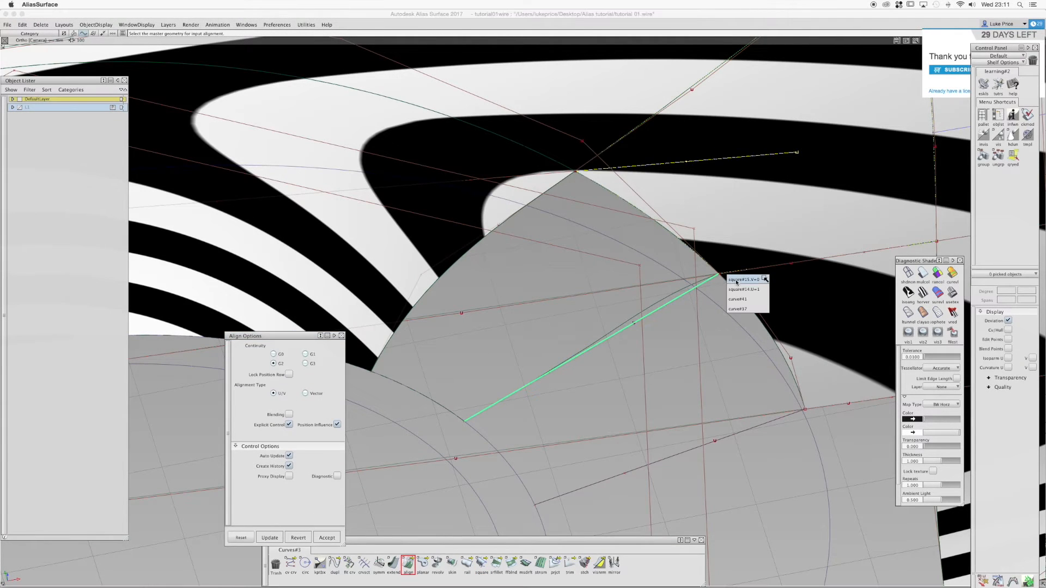
click(737, 290)
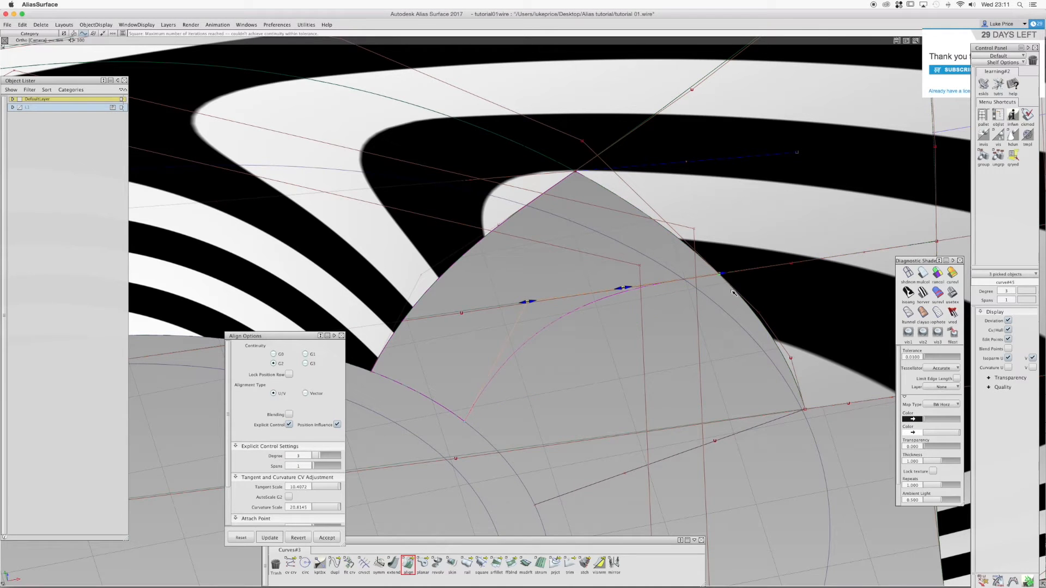
drag(620, 291, 641, 288)
drag(535, 303, 650, 284)
drag(581, 294, 564, 297)
Examine the new arch surface in plain colour shading and in horizontal stripe shading
alt+shift+drag(508, 263, 548, 310)
click(922, 276)
alt+shift+drag(530, 220, 561, 308)
alt+shift+right_drag(643, 311, 604, 310)
alt+shift+drag(603, 310, 504, 235)
click(923, 293)
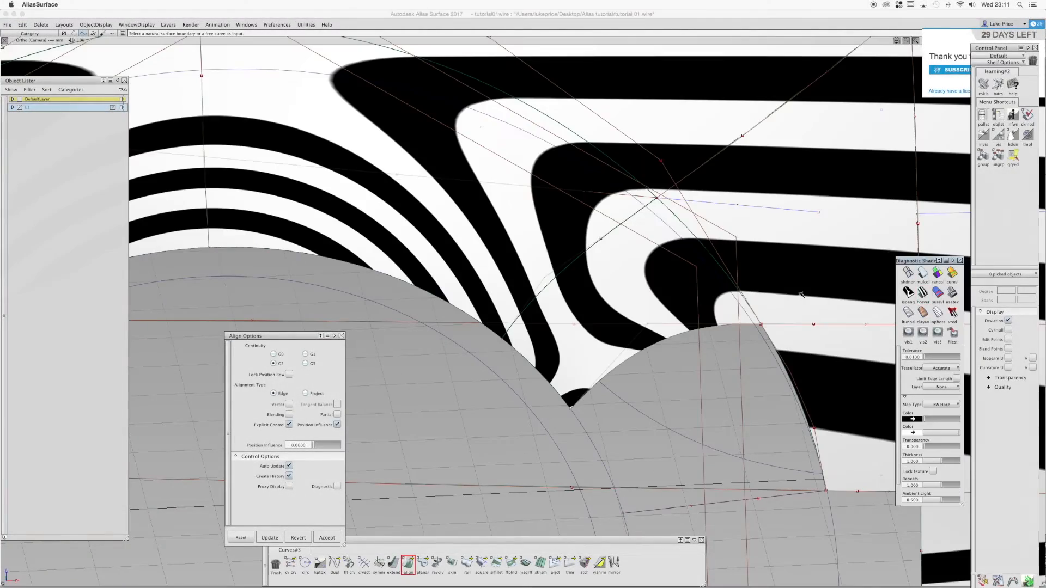
alt+shift+drag(674, 293, 656, 315)
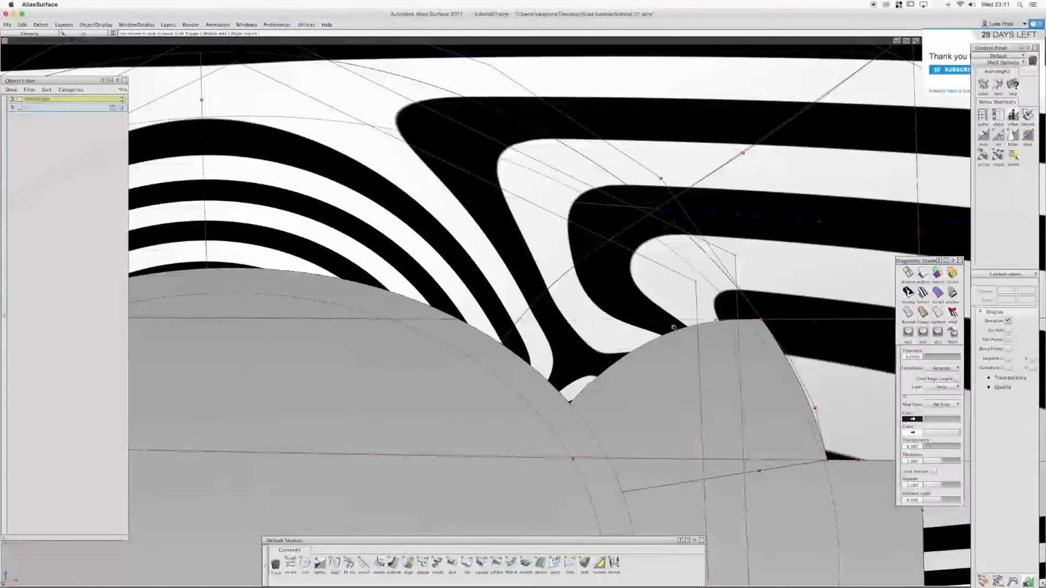
Move the control points of the upper aligned curve to reshape the lower edge of the new arch surface
ctrl+shift+right_drag(655, 344, 656, 326)
mouse_move(685, 364)
mouse_down()
mouse_move(668, 355)
mouse_move(676, 349)
mouse_up()
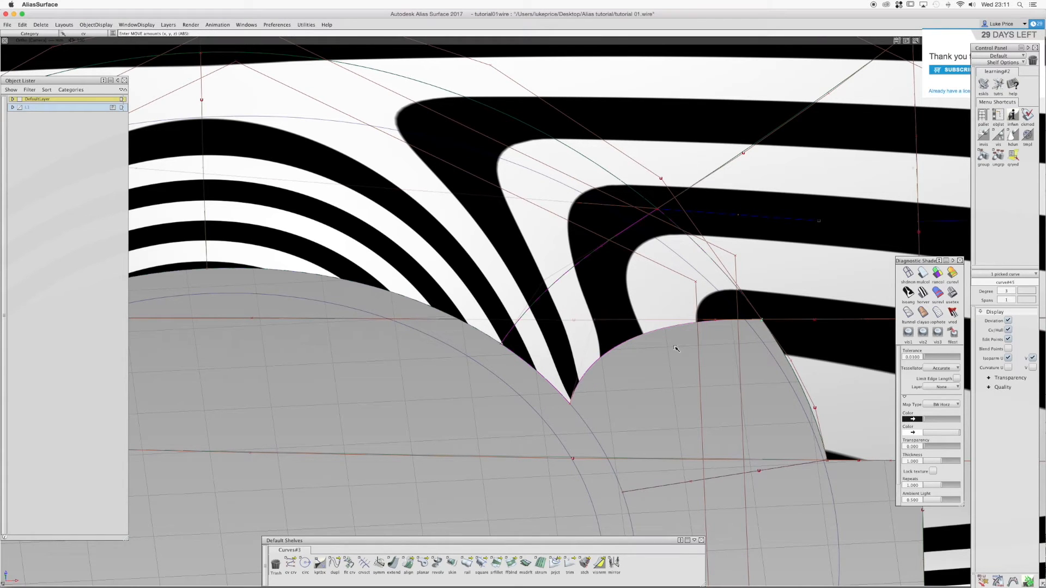
drag(717, 322, 705, 334)
Fine-tune the upper aligned curve's control points against the stripe flow from several angles, and clear the selection
mouse_move(597, 306)
shift+super+right_down()
mouse_move(762, 277)
mouse_move(616, 273)
shift+super+right_up()
shift+super+drag(615, 272, 436, 272)
shift+super+right_drag(436, 273, 599, 283)
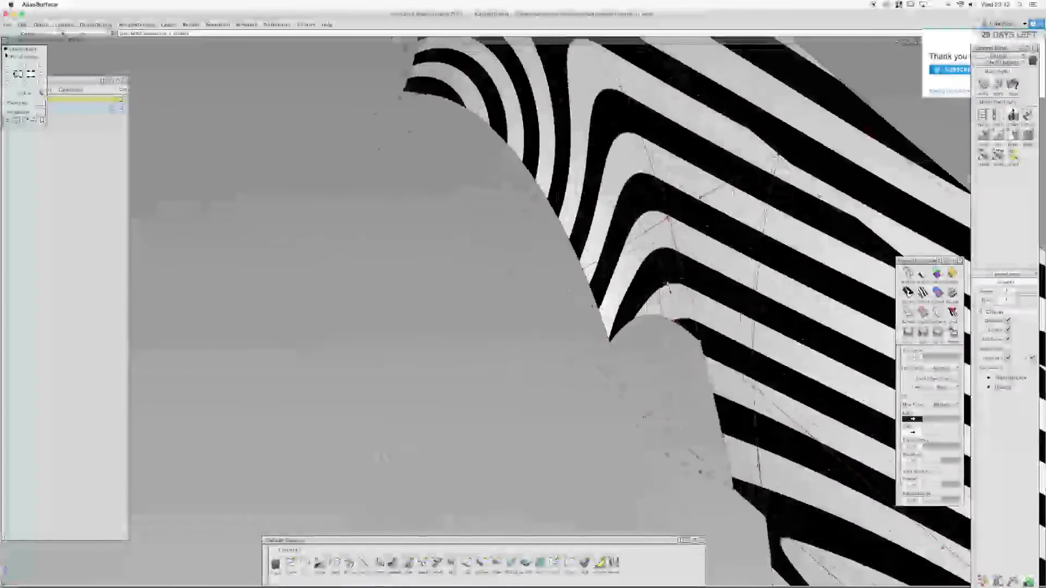
shift+super+drag(669, 288, 845, 266)
shift+super+middle_drag(846, 267, 649, 140)
shift+super+drag(649, 140, 652, 156)
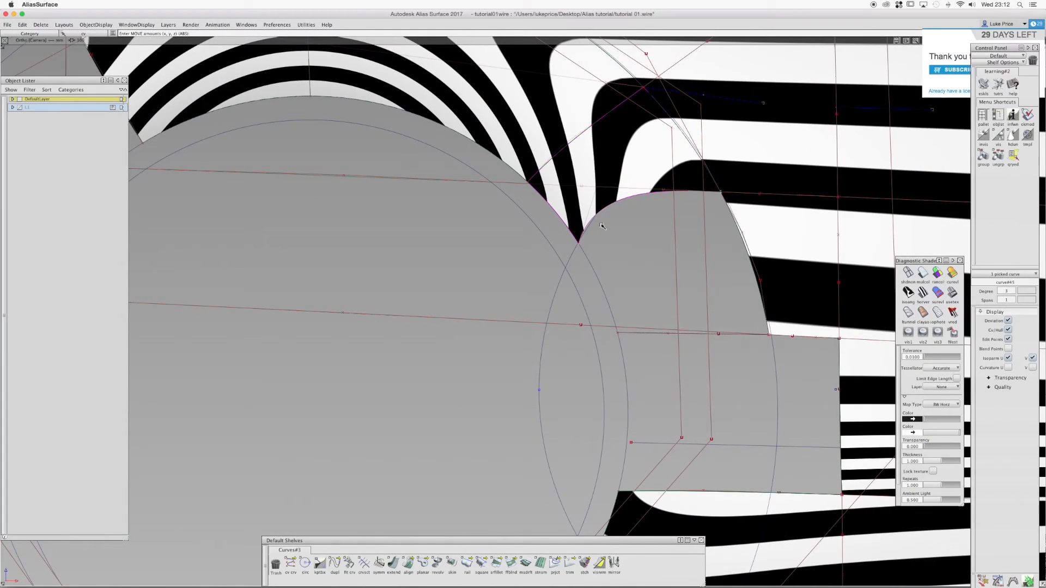
shift+super+drag(601, 226, 548, 278)
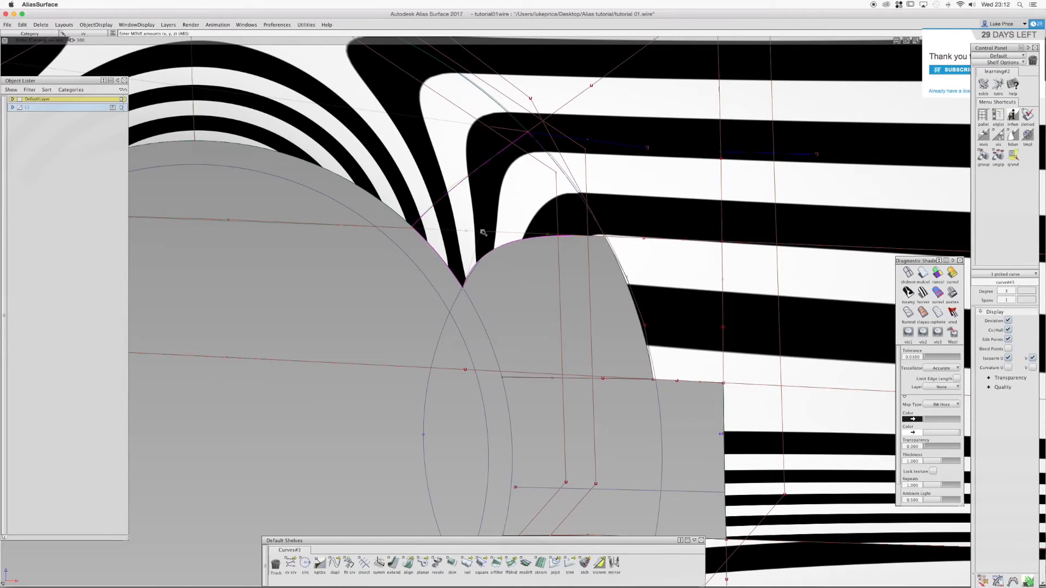
mouse_move(516, 271)
mouse_down()
mouse_move(521, 285)
mouse_move(512, 282)
mouse_up()
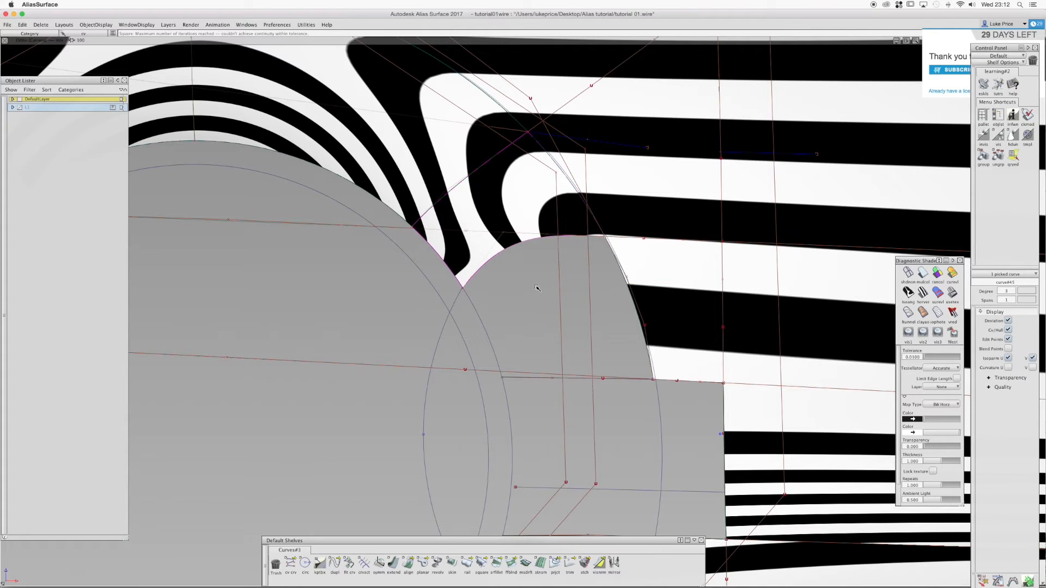
drag(531, 277, 528, 270)
click(526, 276)
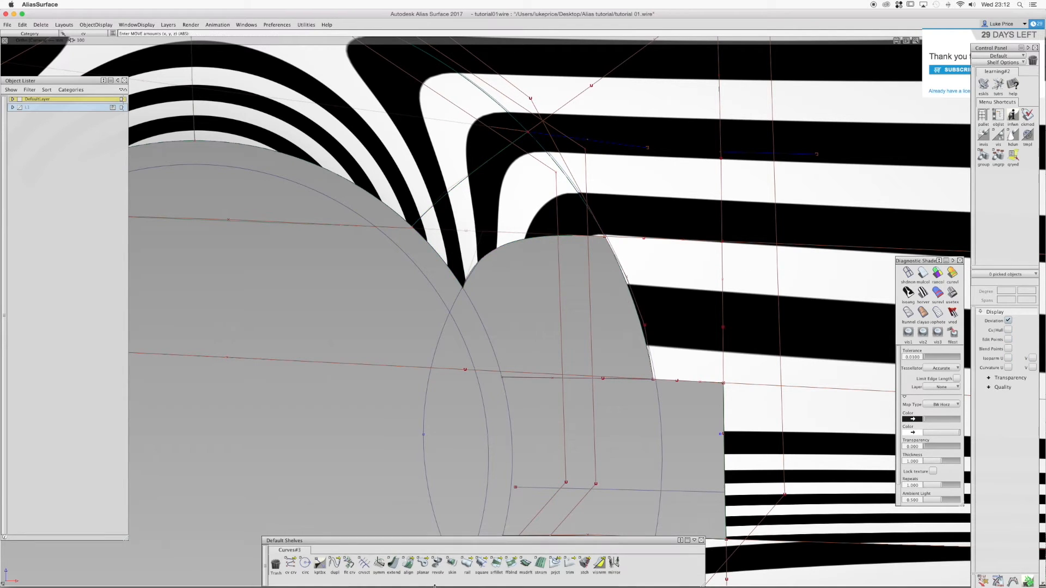
Build a second square surface from the body panel edge, the new surface's lower edge, the inner arch circle and the lower straight curve
click(481, 565)
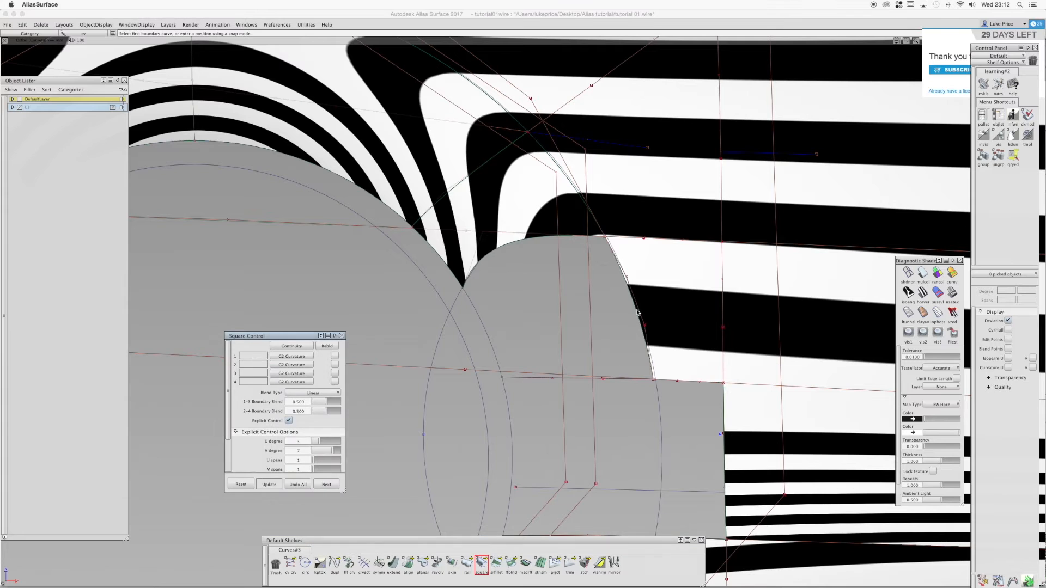
click(599, 230)
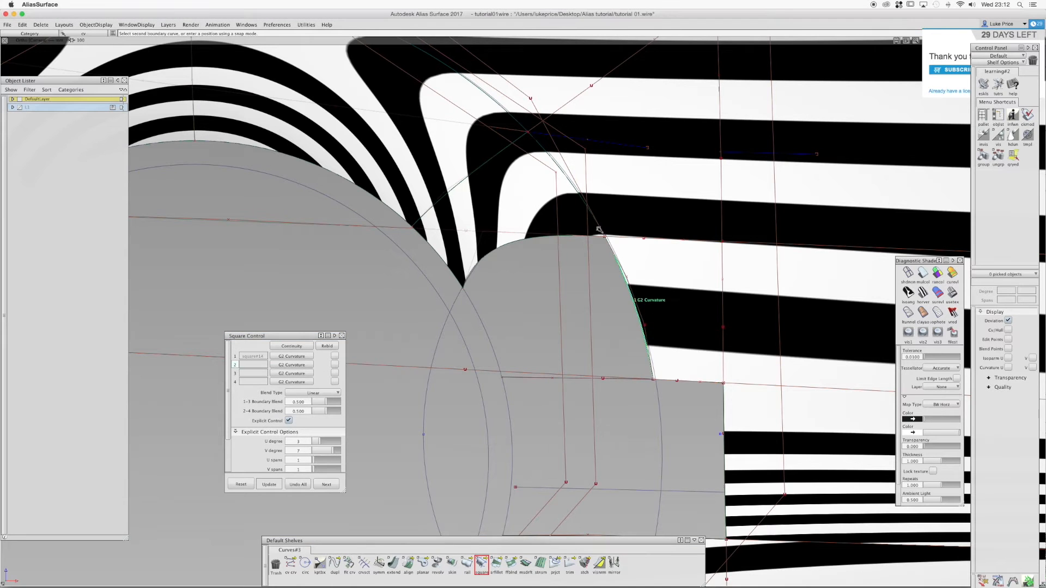
click(568, 236)
click(473, 303)
click(527, 379)
Align the lower straight curve to the adjoining body panel edge with G2 continuity
alt+shift+drag(527, 382, 552, 425)
ctrl+shift+drag(557, 357, 543, 376)
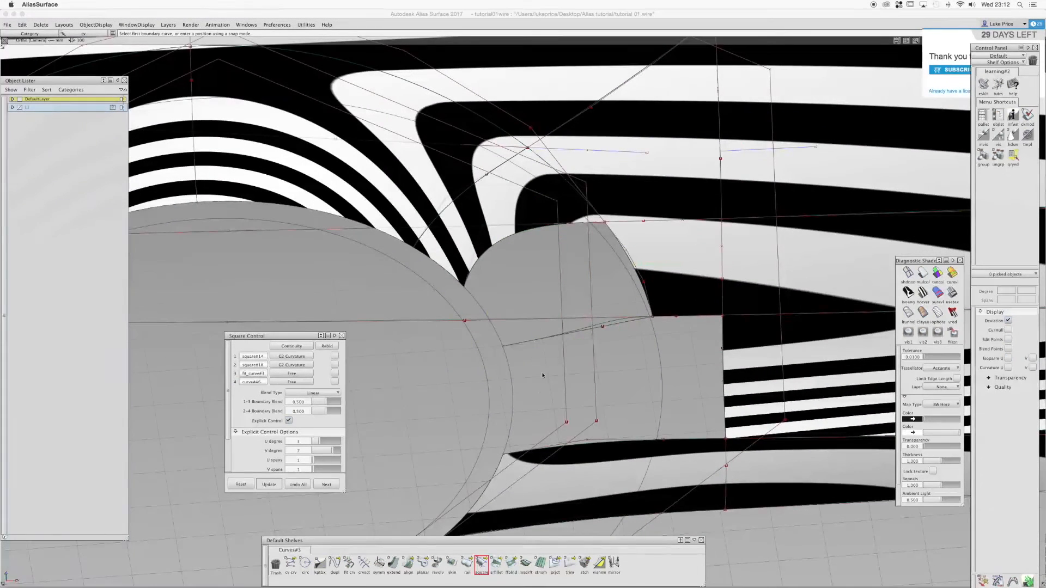
click(408, 564)
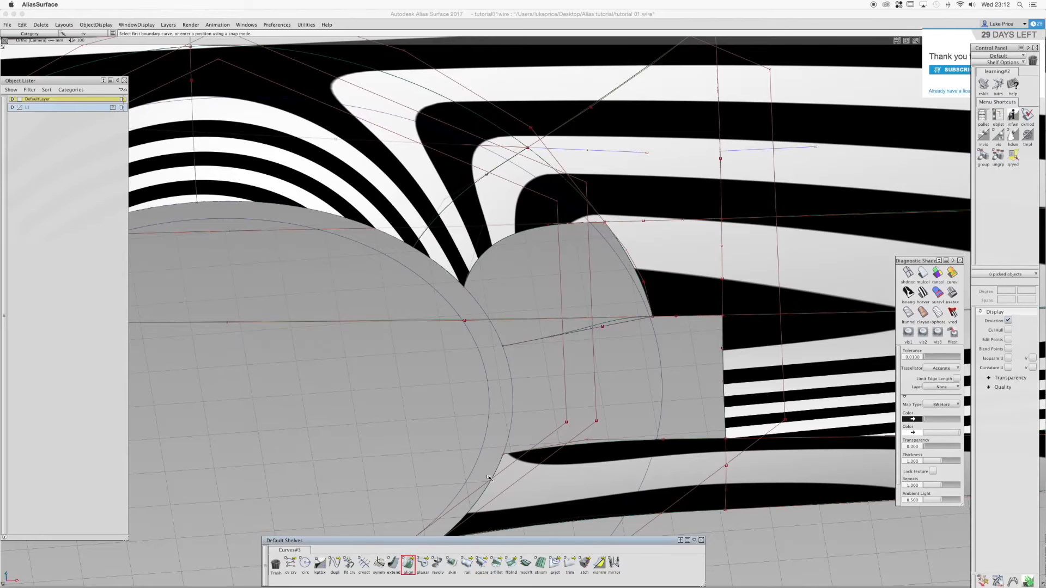
click(621, 320)
click(658, 317)
click(675, 321)
Examine both new arch surfaces from several angles in plain colour shading and in horizontal stripe shading
mouse_move(571, 325)
shift+super+mouse_down()
mouse_move(606, 296)
mouse_move(550, 298)
mouse_move(567, 260)
mouse_move(570, 350)
shift+super+mouse_up()
click(922, 273)
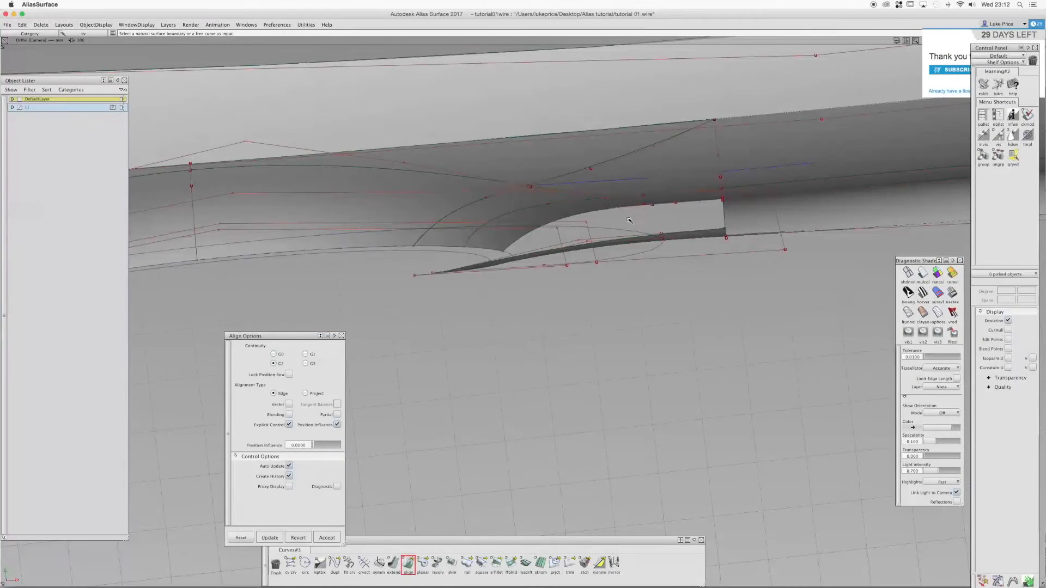
alt+shift+drag(613, 261, 519, 297)
alt+shift+middle_drag(581, 289, 656, 205)
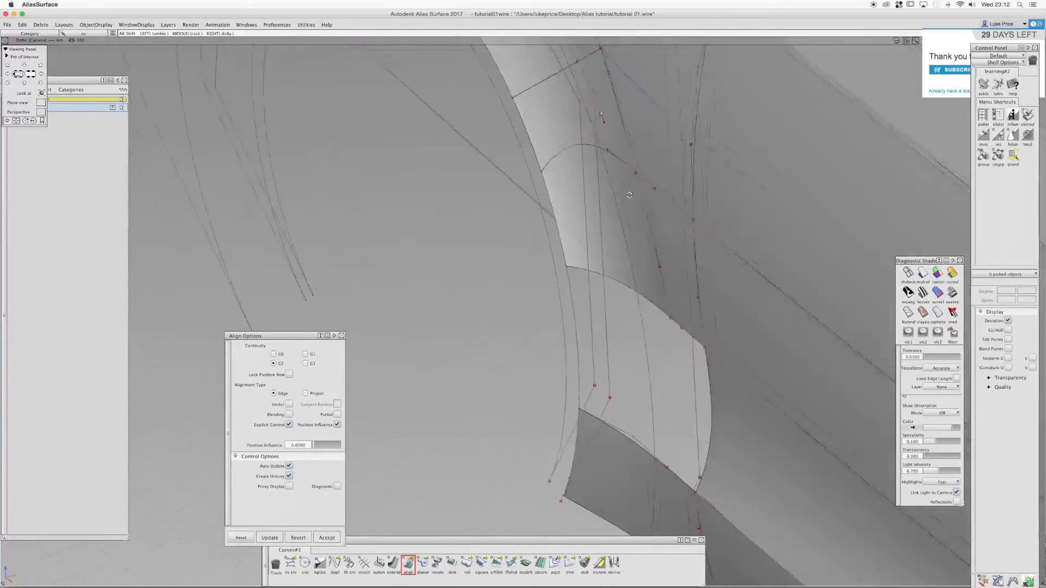
alt+shift+drag(656, 206, 591, 174)
alt+shift+right_drag(592, 174, 482, 155)
alt+shift+drag(482, 155, 649, 167)
alt+shift+middle_drag(650, 167, 649, 227)
alt+shift+drag(650, 228, 688, 247)
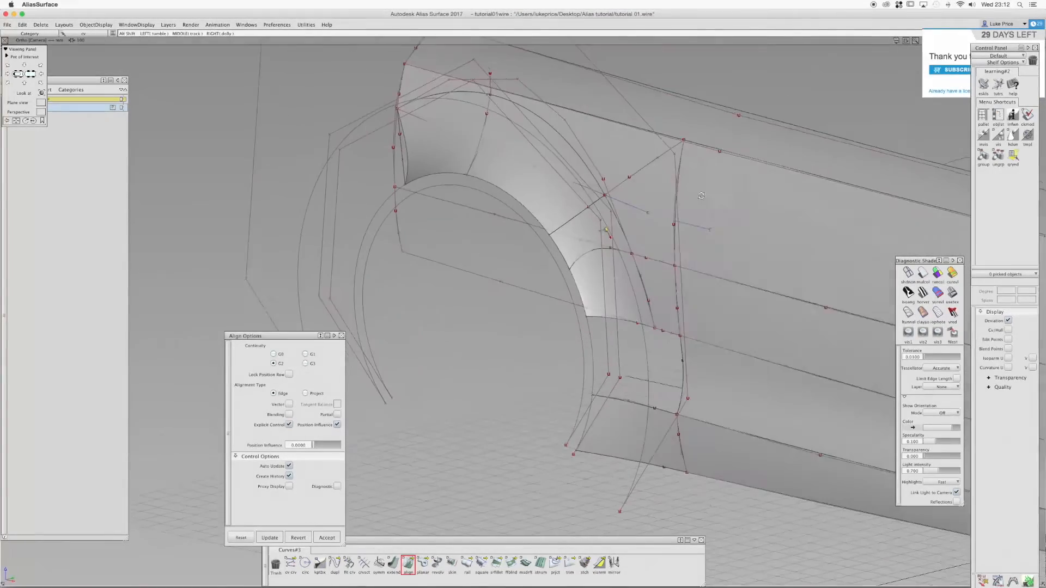
click(923, 294)
alt+shift+drag(730, 289, 551, 245)
alt+shift+right_drag(523, 251, 612, 285)
Open the square surface settings of the lower new arch surface
ctrl+shift+drag(580, 272, 570, 273)
click(580, 299)
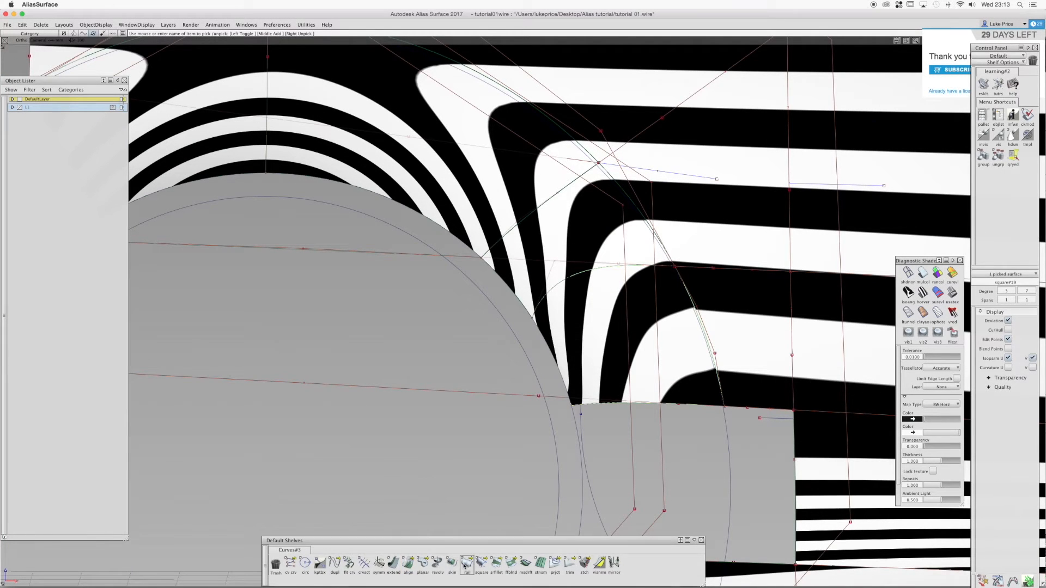
click(482, 562)
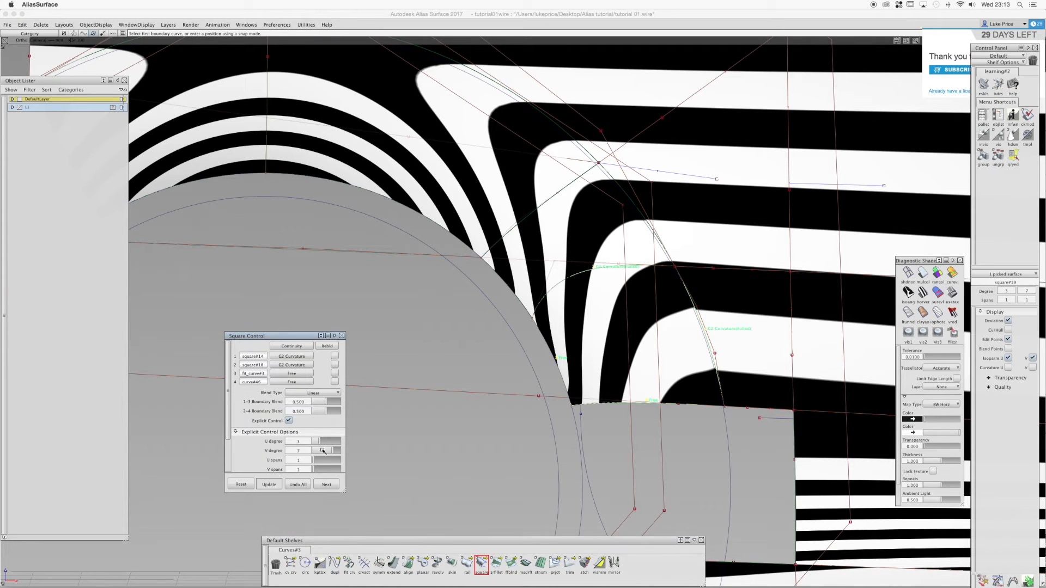
Reopen the upper new arch surface's square settings and set its U degree to 5 and V degree to 4
ctrl+shift+drag(580, 288, 546, 268)
click(560, 248)
click(482, 563)
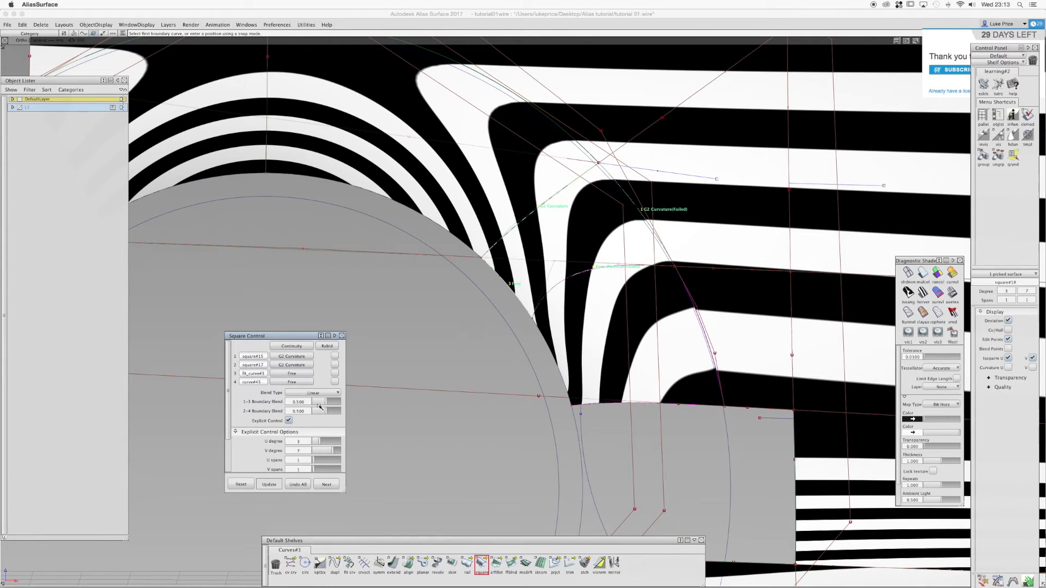
click(319, 451)
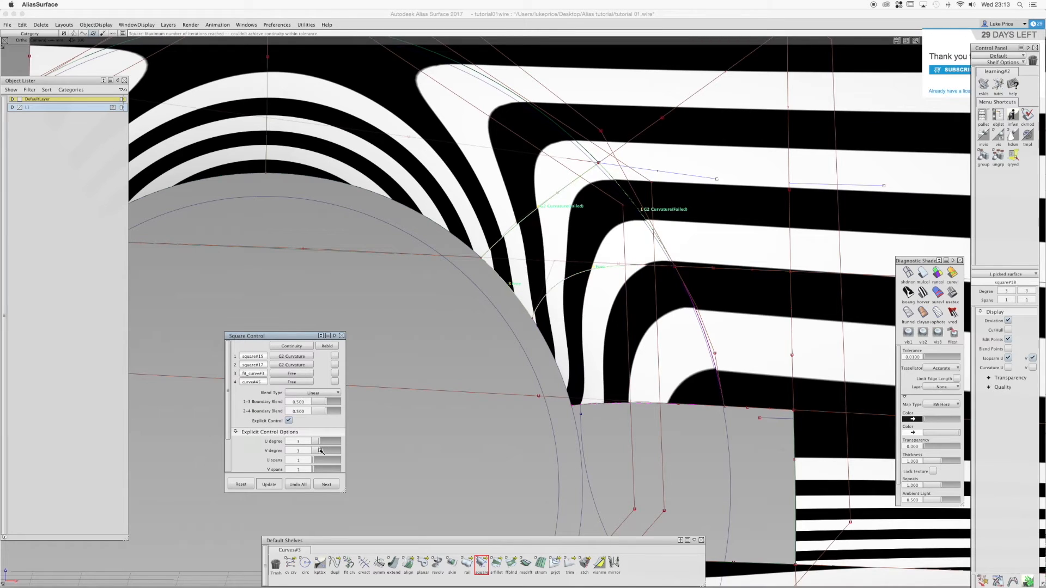
alt+shift+right_drag(539, 280, 394, 414)
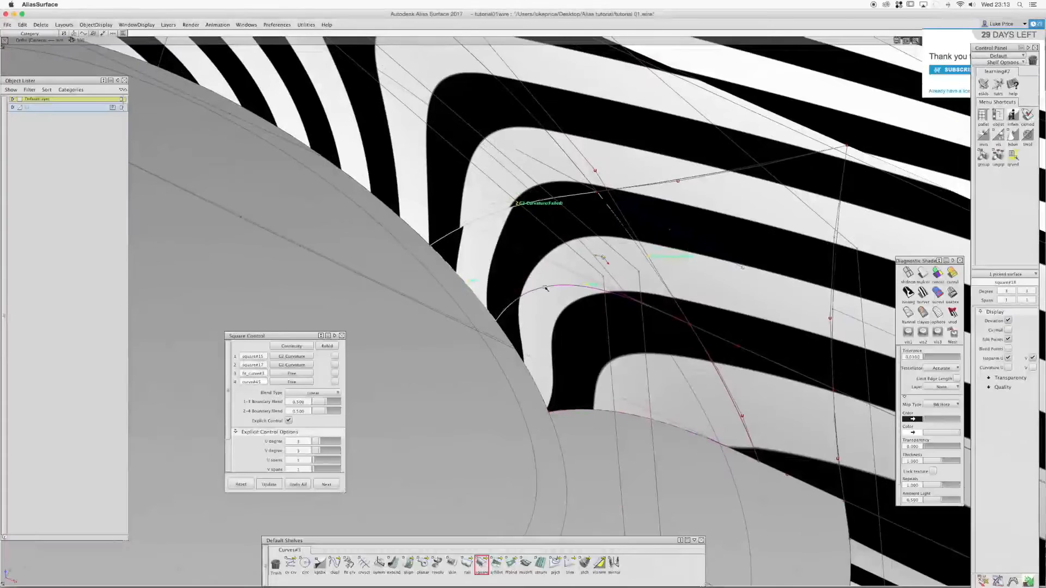
click(323, 442)
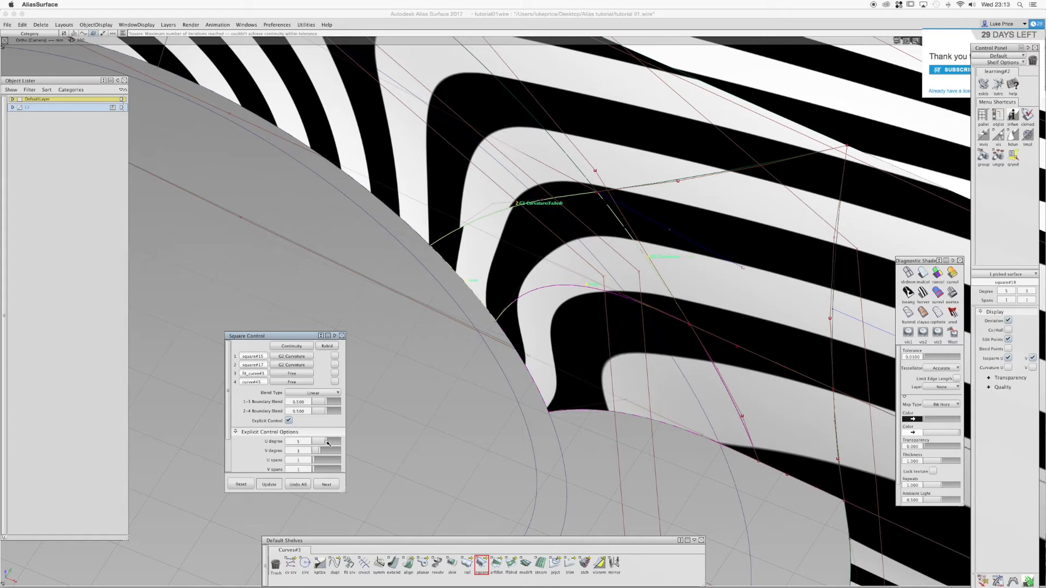
click(323, 451)
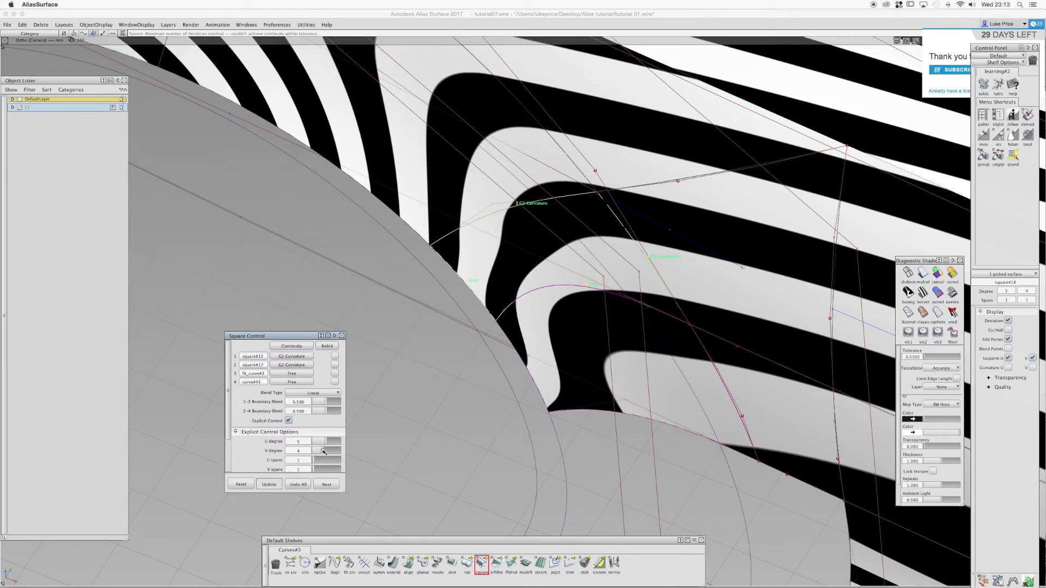
alt+shift+drag(480, 314, 601, 259)
click(539, 354)
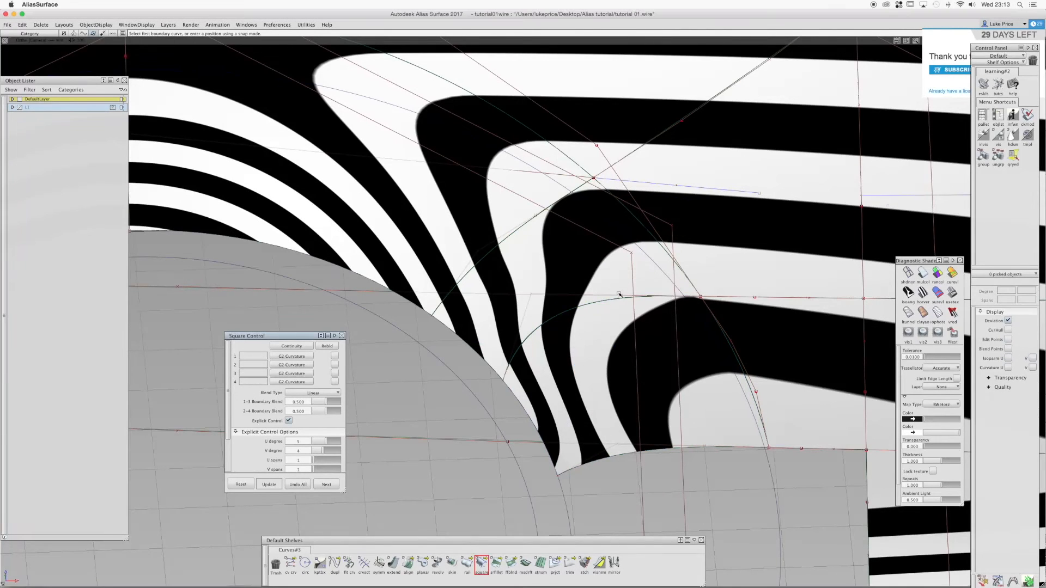
Select the curve between the two new arch surfaces and move its control points to smooth the shared edge
ctrl+shift+drag(621, 297, 626, 297)
click(570, 298)
mouse_move(560, 264)
mouse_down()
mouse_move(578, 274)
mouse_move(548, 277)
mouse_move(562, 268)
mouse_move(539, 267)
mouse_move(568, 279)
mouse_up()
drag(630, 296, 599, 263)
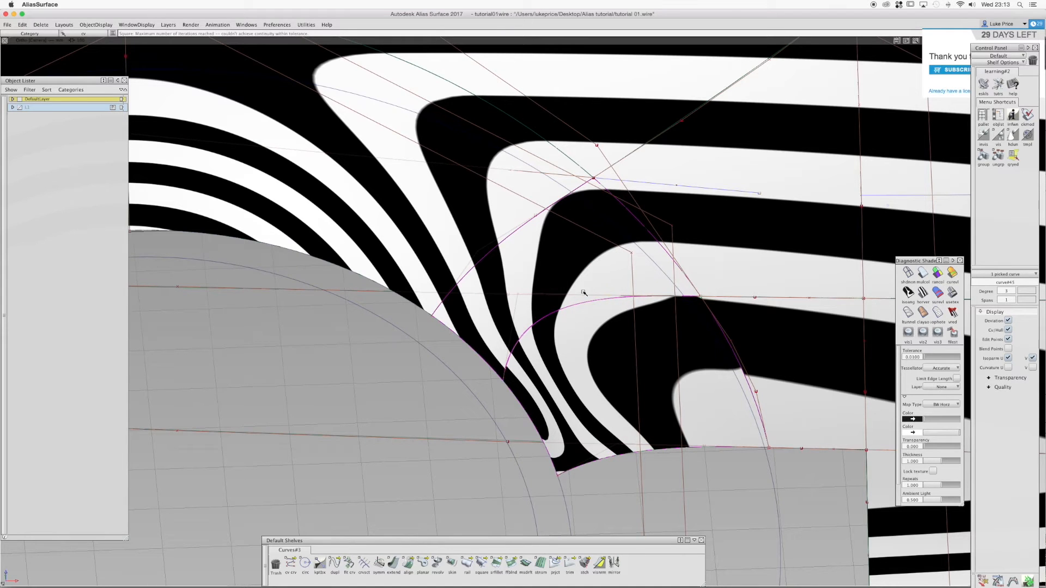
Delete the lower new arch surface
click(538, 372)
click(523, 367)
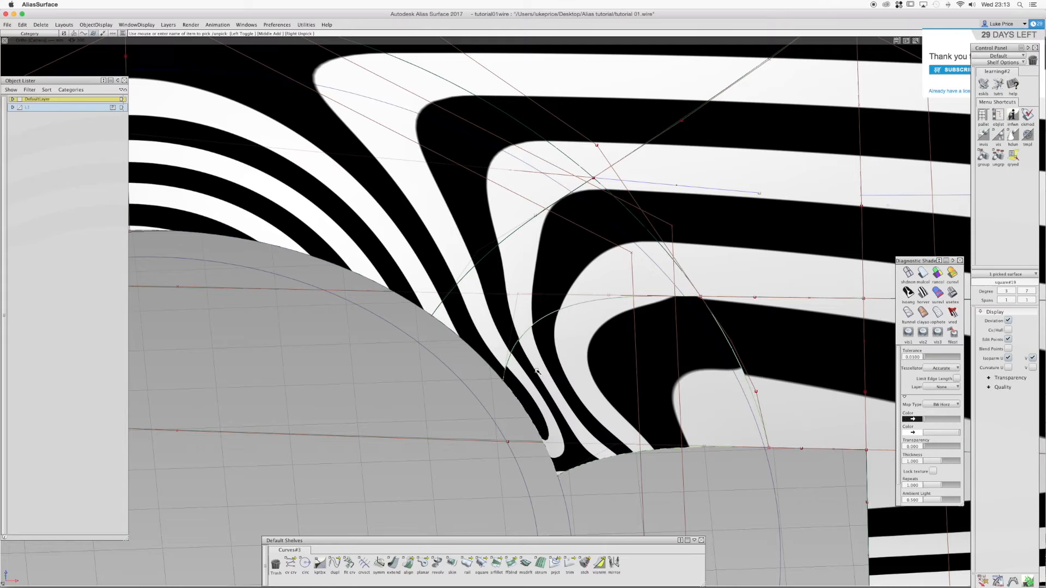
click(534, 370)
Move the inner end of the remaining surface's lower boundary curve up along the arch circle to shorten the surface
ctrl+shift+drag(580, 259, 550, 269)
click(550, 269)
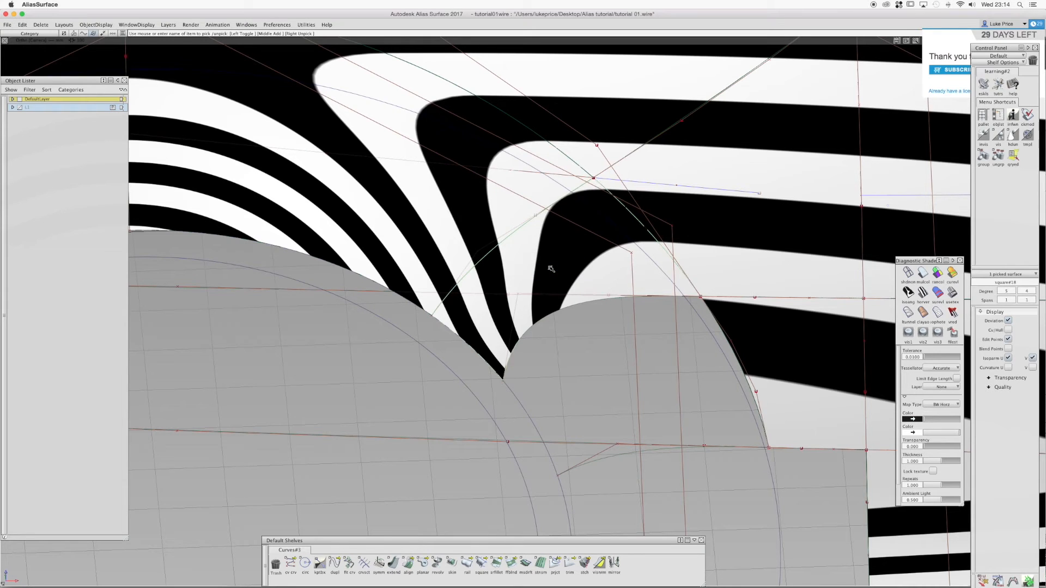
alt+shift+drag(539, 290, 535, 220)
click(529, 285)
ctrl+shift+drag(486, 411, 505, 406)
click(502, 385)
ctrl+alt+drag(495, 369, 464, 326)
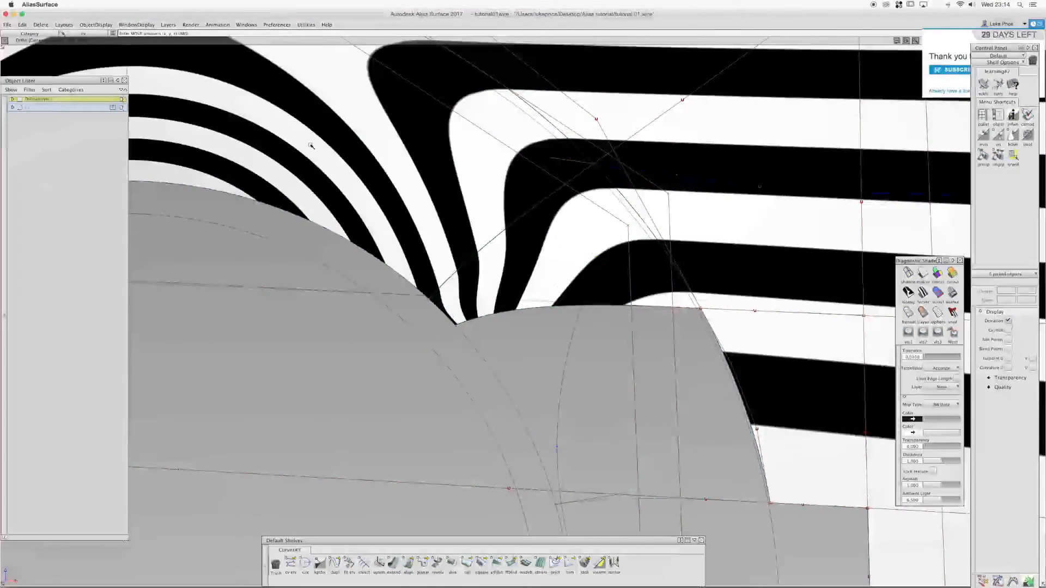
alt+shift+middle_drag(489, 229, 415, 283)
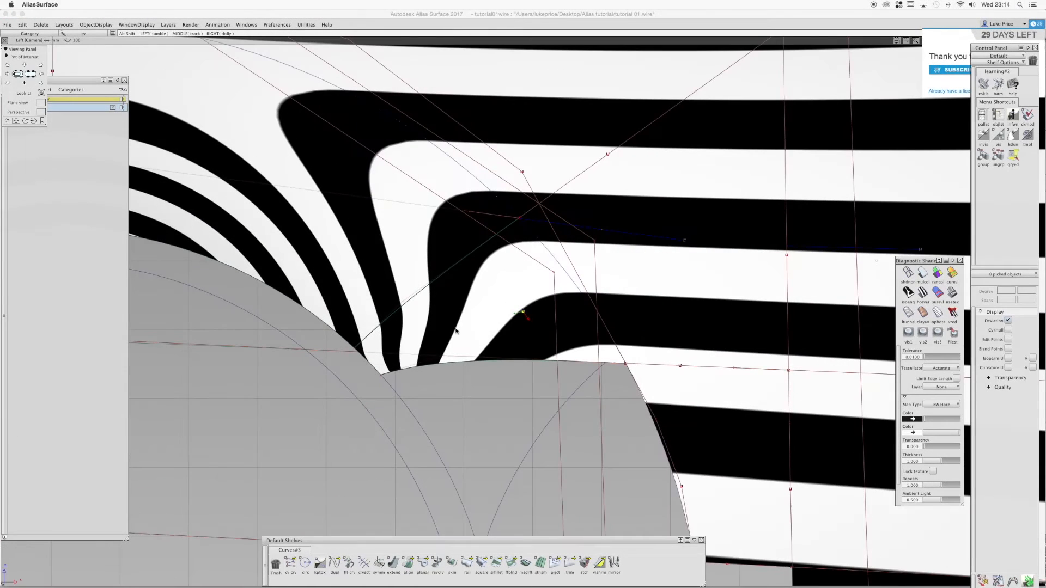
Pick the inner end of the surface's upper diagonal boundary curve and nudge it along the arch circle
ctrl+shift+drag(346, 353, 364, 351)
click(359, 348)
ctrl+shift+right_drag(340, 363, 344, 346)
drag(345, 339, 346, 343)
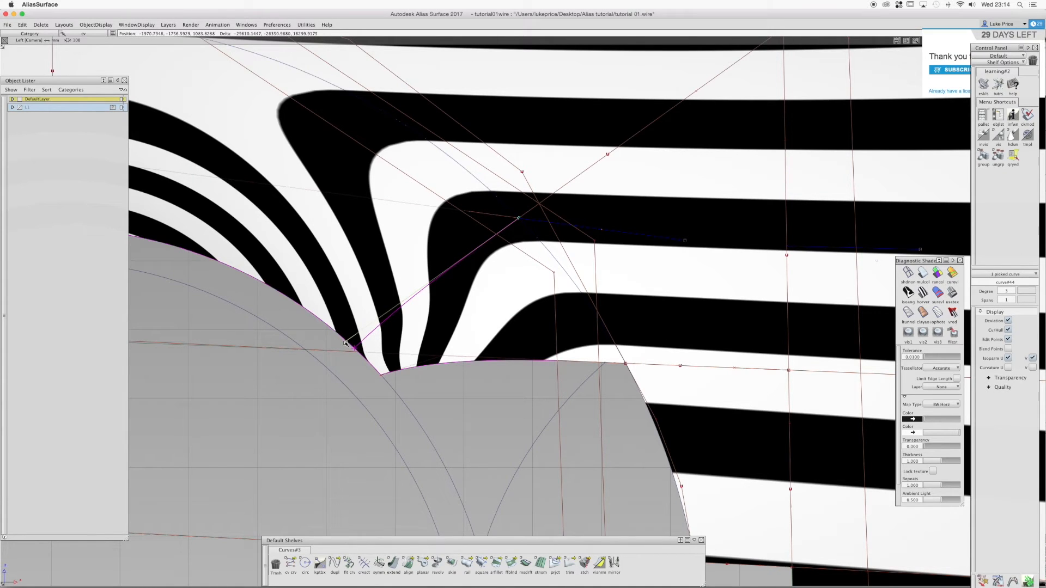
Pick the inner end of the surface's lower boundary curve and slide it down along the arch circle in the left view
drag(345, 343, 403, 393)
click(381, 376)
ctrl+shift+right_drag(381, 398, 378, 374)
drag(378, 373, 597, 303)
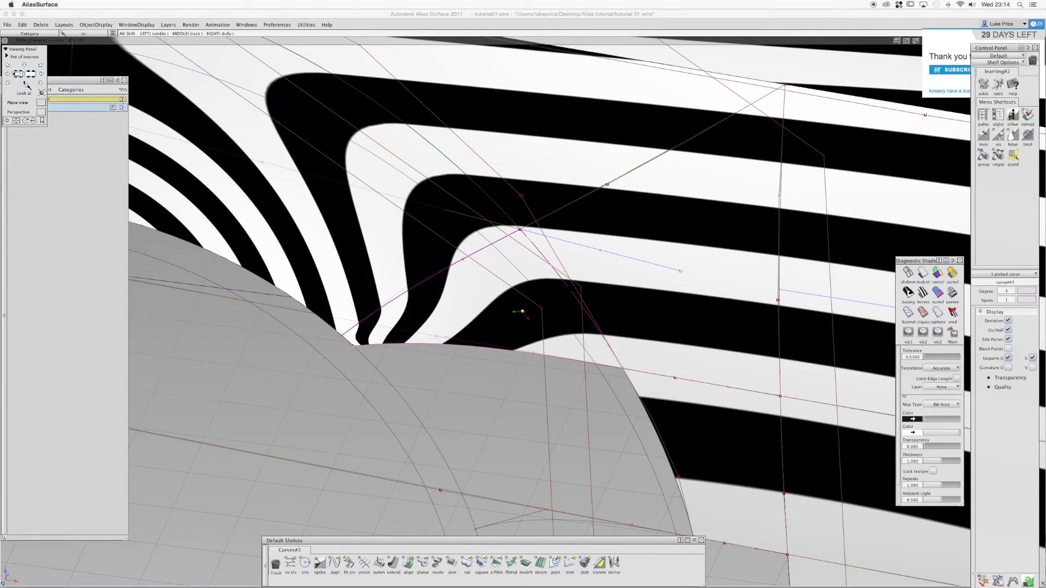
alt+shift+click(26, 84)
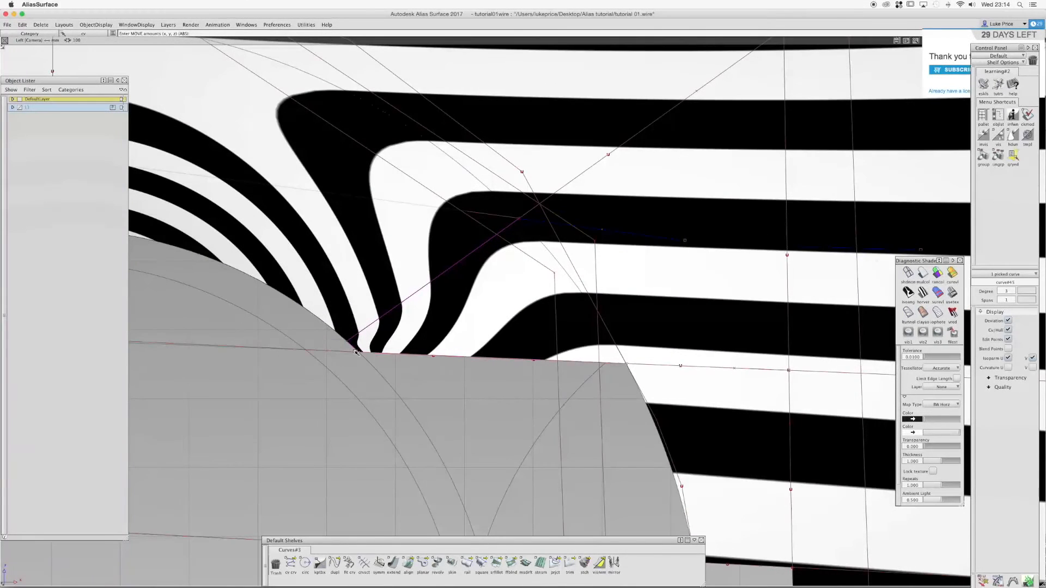
drag(372, 367, 372, 367)
alt+shift+drag(524, 309, 521, 315)
drag(375, 374, 392, 393)
Move the inner control point of the lower boundary curve to reshape its bend near the arch circle
alt+shift+drag(523, 310, 514, 379)
drag(457, 360, 437, 367)
ctrl+shift+middle_drag(471, 407, 474, 386)
drag(475, 385, 481, 397)
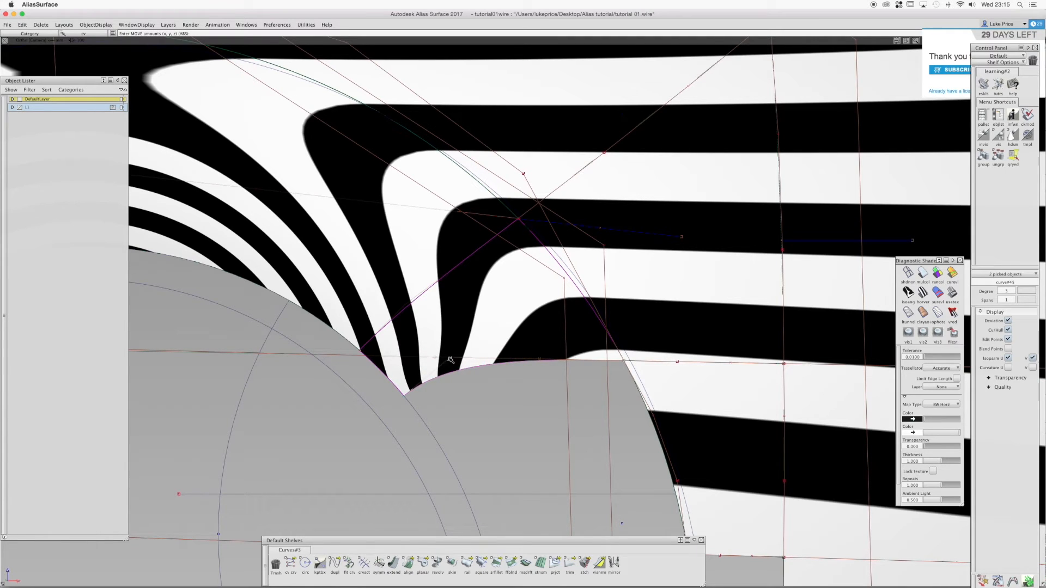
click(472, 394)
drag(475, 394, 473, 393)
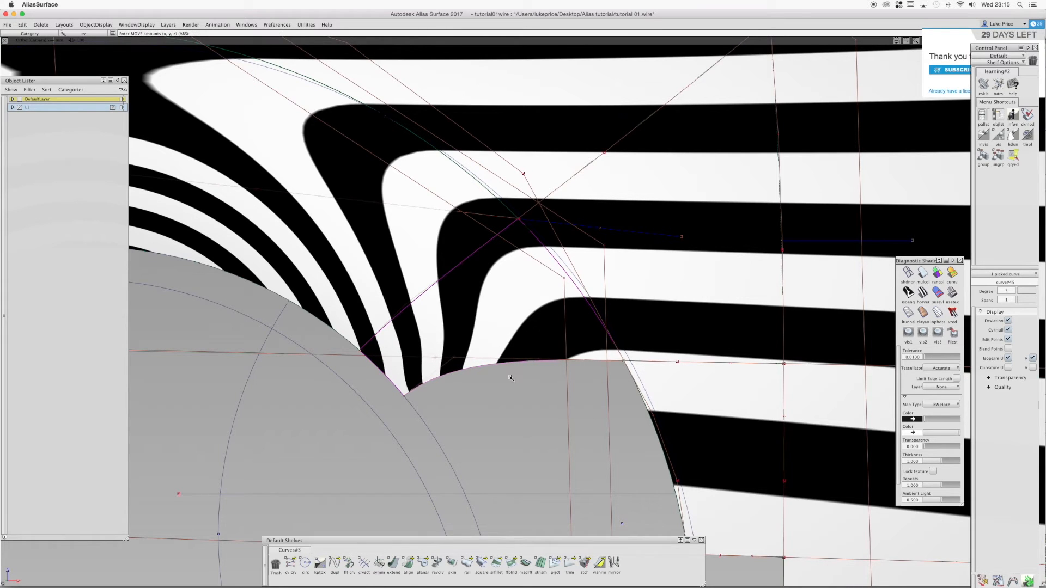
Pick the lower boundary curve's middle control point with shading off, and adjust its position under stripe shading
click(908, 274)
click(427, 355)
click(542, 358)
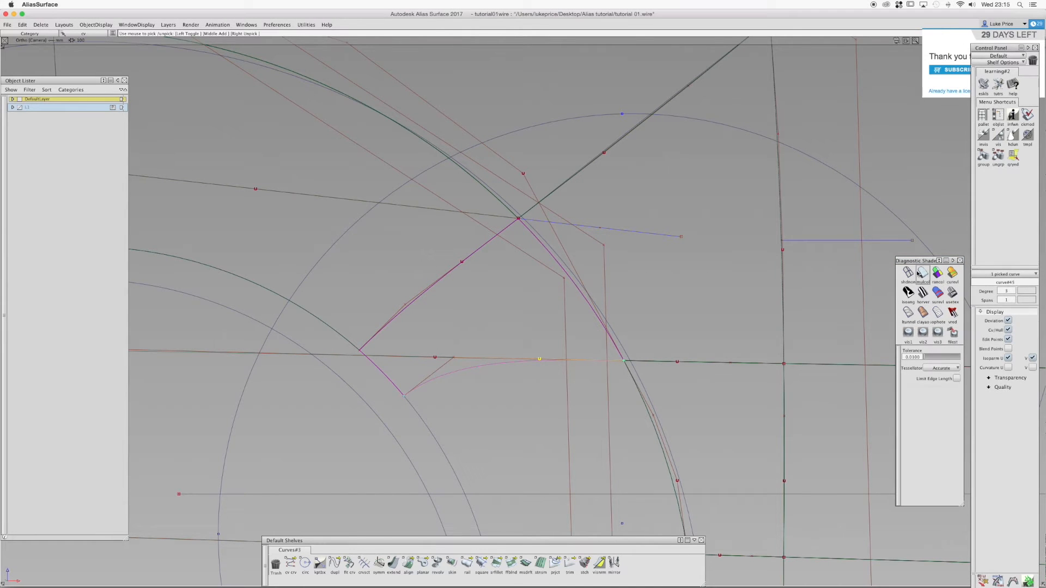
click(923, 292)
drag(541, 392, 528, 386)
alt+shift+drag(483, 322, 500, 257)
click(796, 279)
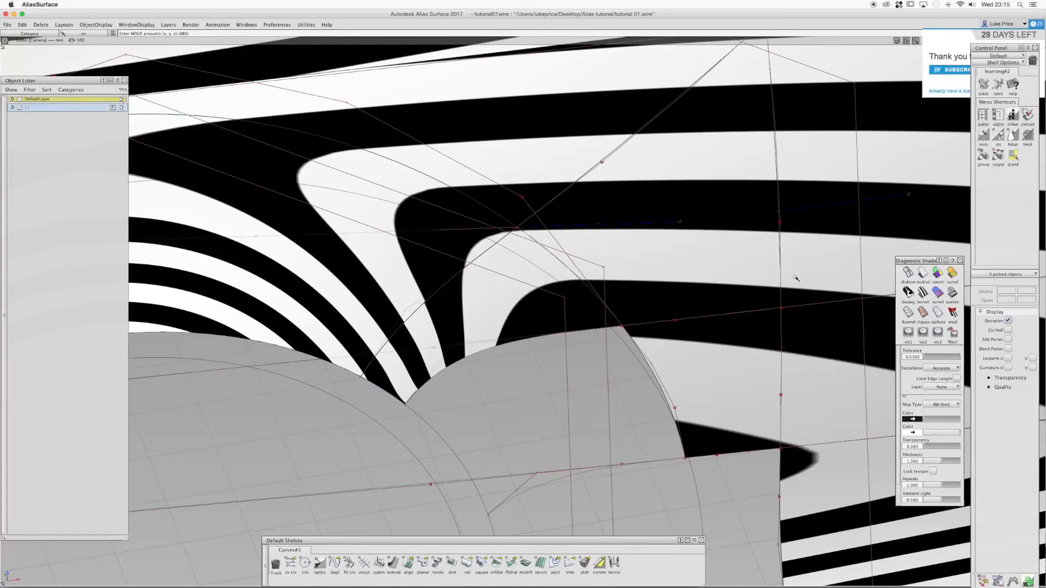
Switch to plain shading, reopen the new arch surface's square settings and set its V degree to 5
click(923, 273)
ctrl+shift+drag(489, 297, 468, 309)
click(465, 313)
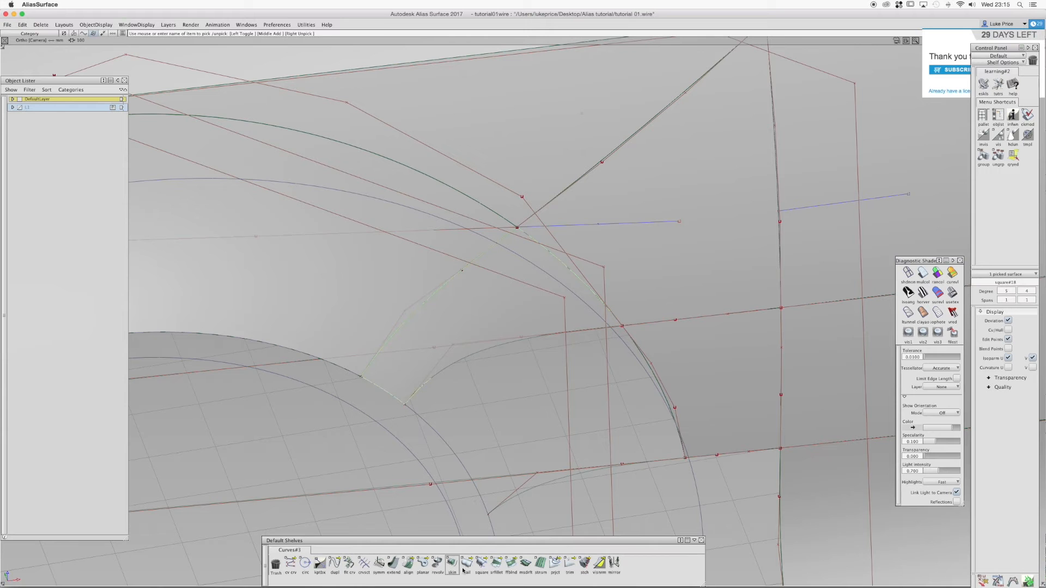
click(482, 564)
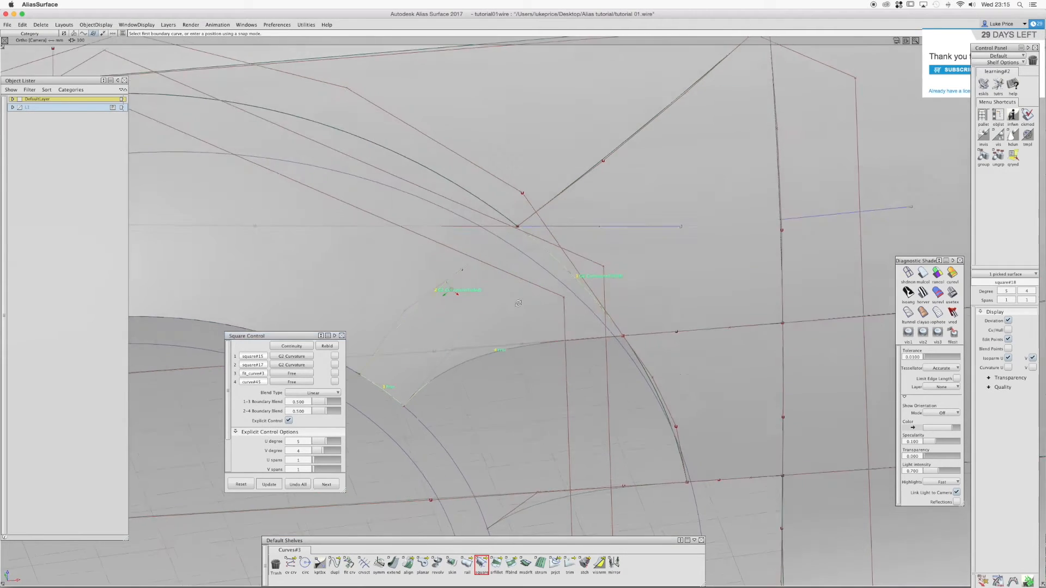
alt+shift+drag(522, 306, 428, 292)
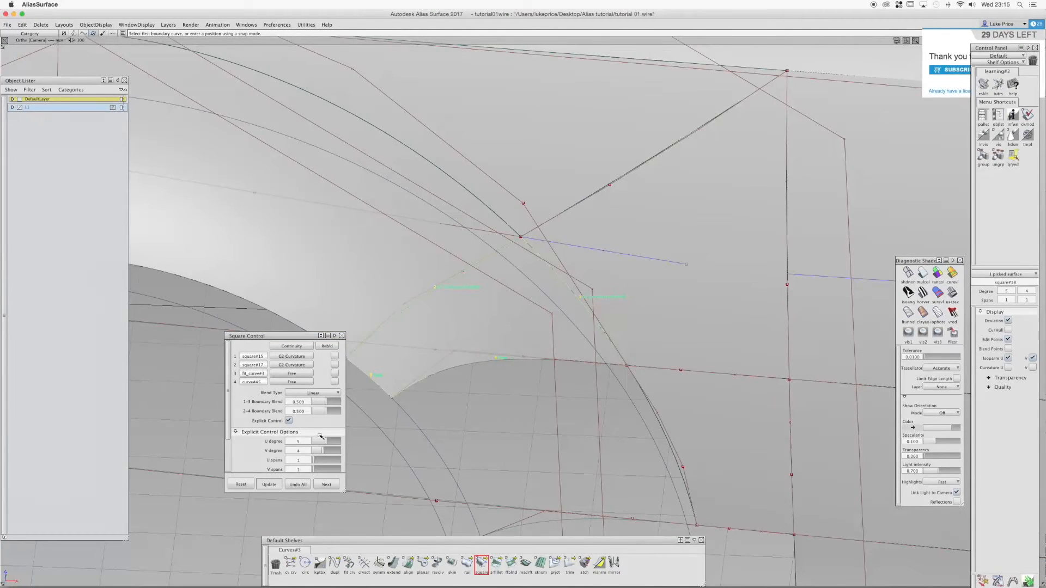
click(324, 451)
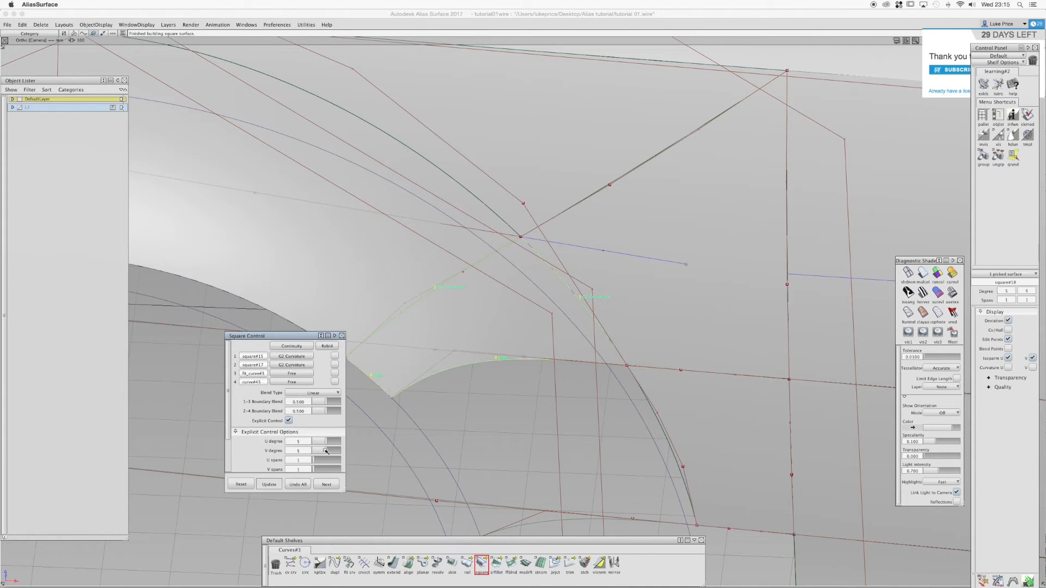
click(325, 484)
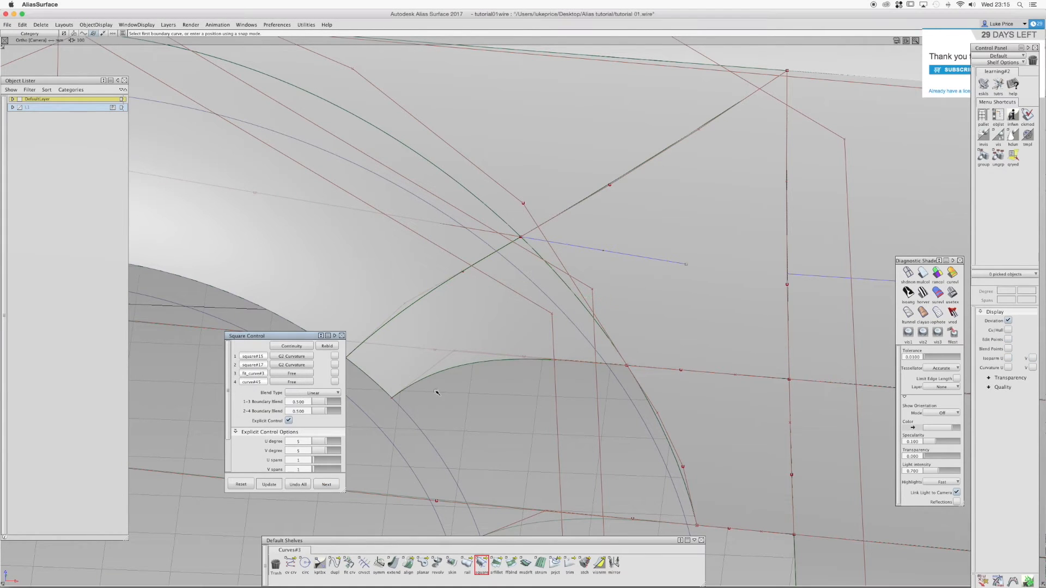
click(907, 292)
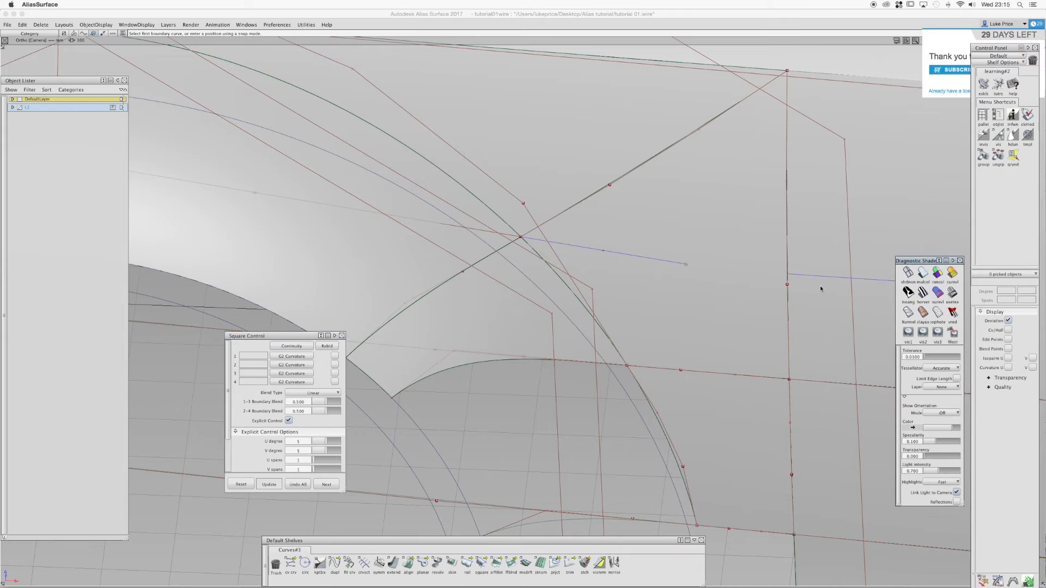
click(334, 336)
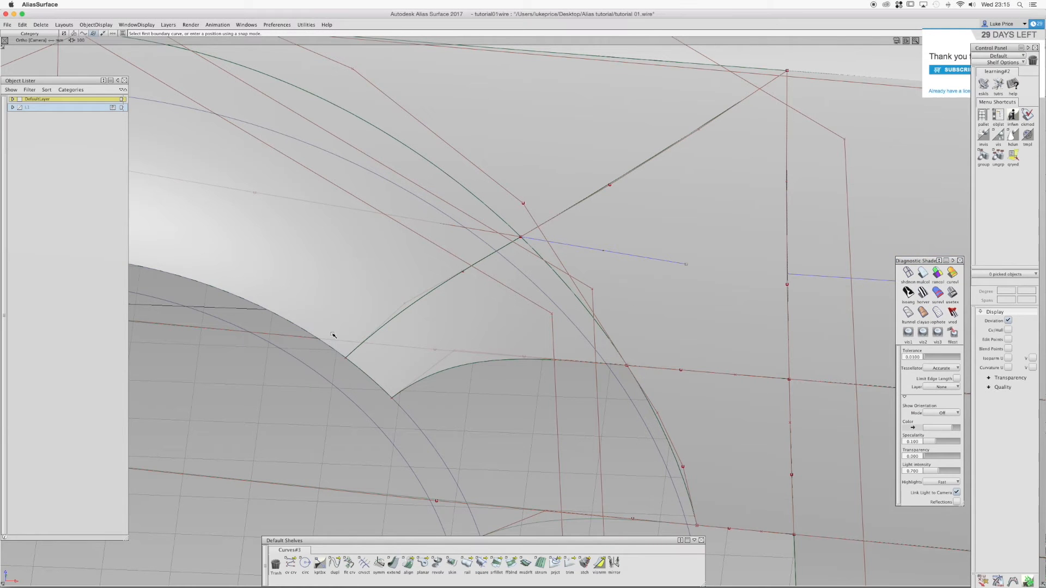
Turn on stripe shading and examine the reflection flow across the new arch surface and the adjoining panels from several angles
click(923, 292)
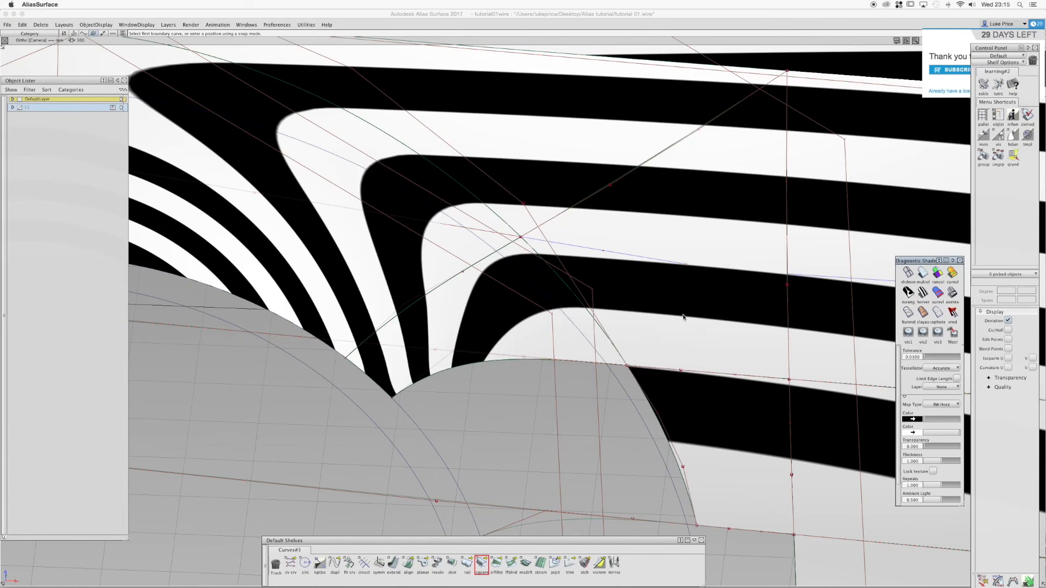
alt+shift+drag(415, 287, 496, 185)
alt+shift+right_drag(496, 186, 425, 259)
mouse_move(425, 259)
alt+shift+mouse_down()
mouse_move(380, 323)
mouse_move(432, 314)
alt+shift+mouse_up()
alt+shift+right_drag(432, 313, 484, 303)
alt+shift+drag(483, 303, 448, 275)
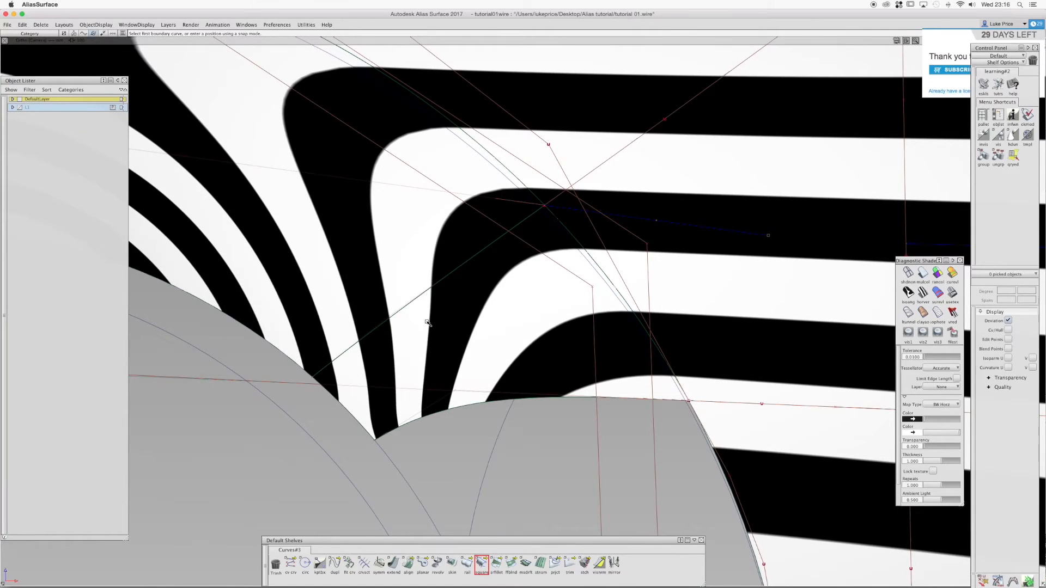
alt+shift+drag(404, 346, 522, 359)
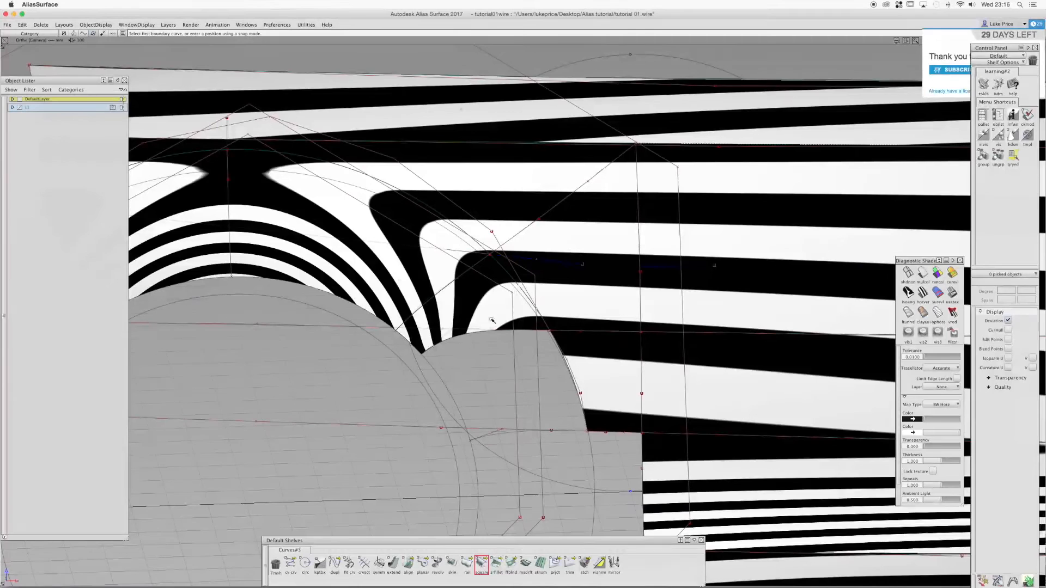
Build a square surface below from the body panel edge, the upper arch surface's lower edge, the arch circle and the lower crossing curve
click(923, 273)
right_drag(498, 320, 491, 352)
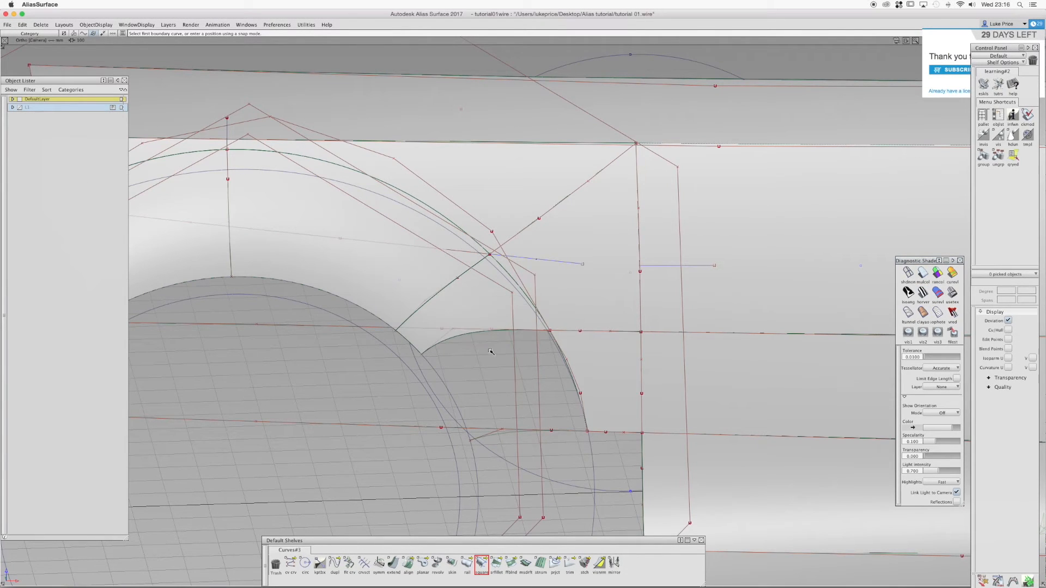
click(560, 350)
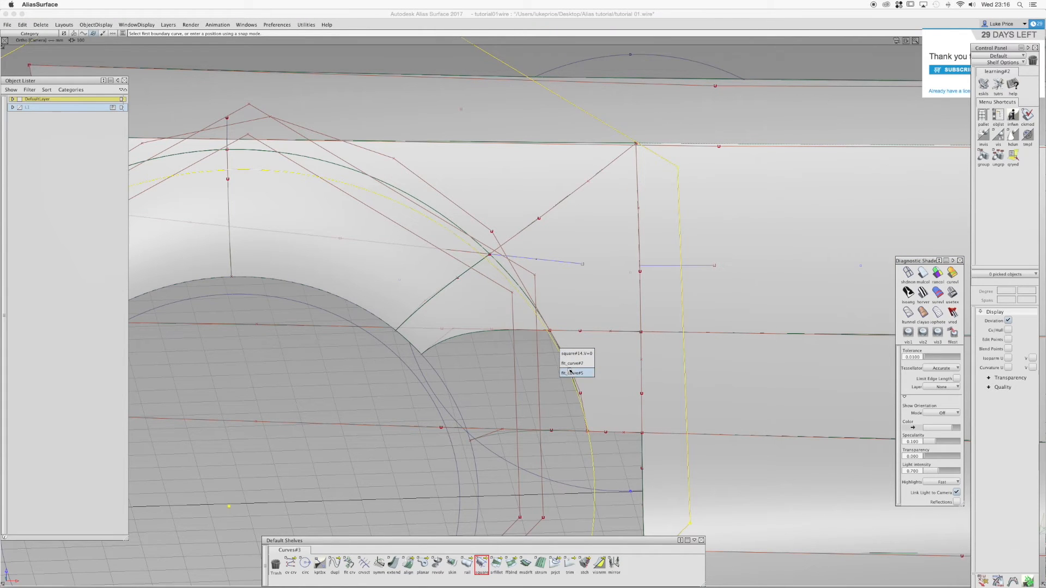
click(569, 353)
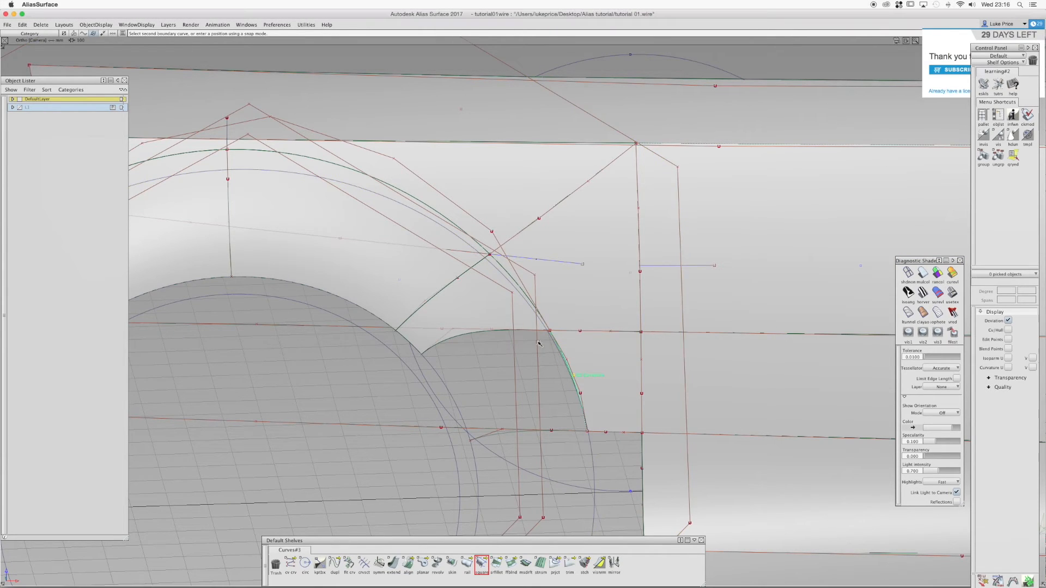
click(482, 330)
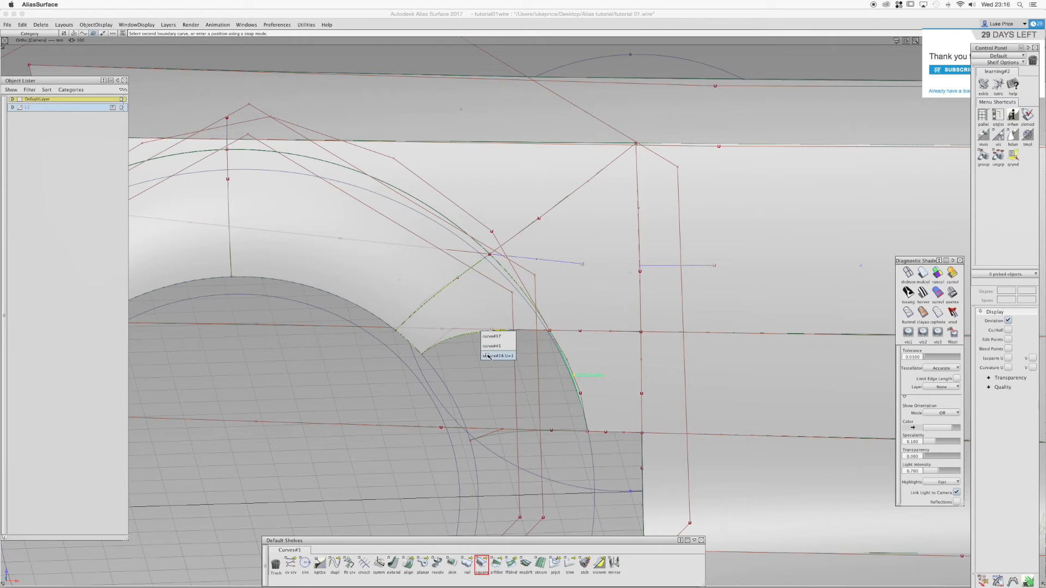
click(489, 355)
click(482, 427)
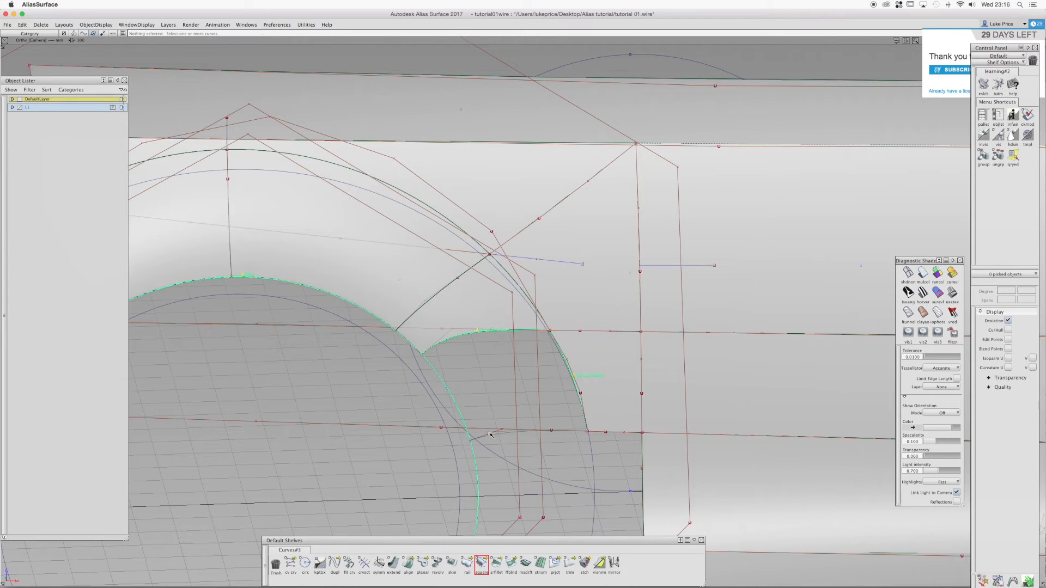
click(498, 433)
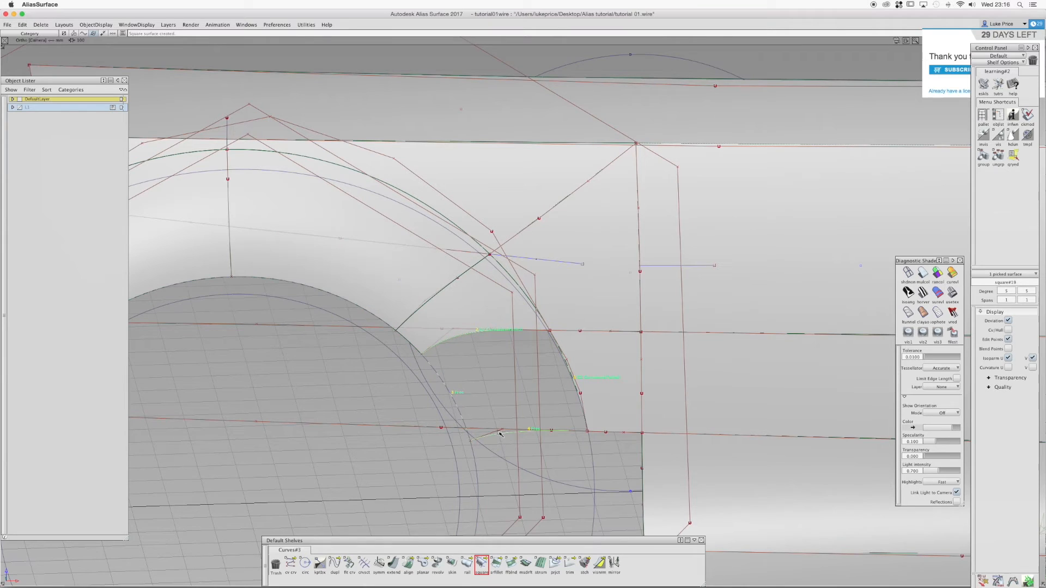
Open the new lower surface's square settings and set both the U degree and V degree to 9
double_click(482, 565)
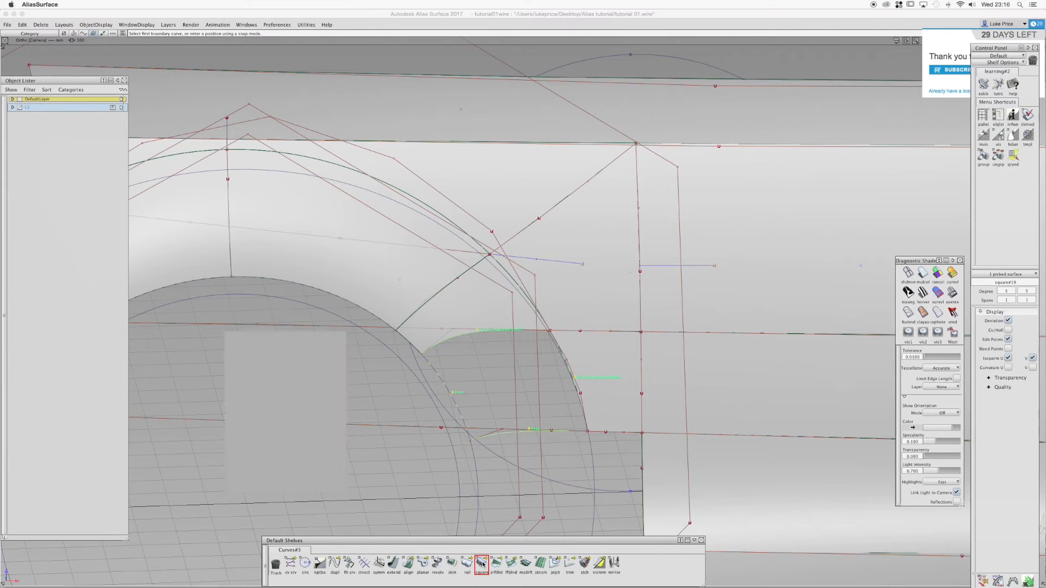
click(323, 451)
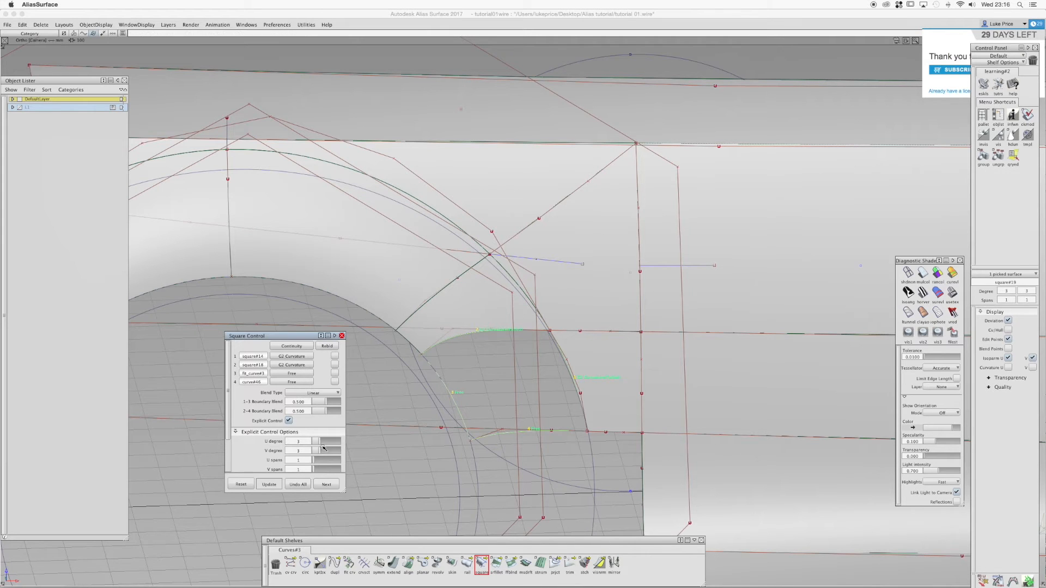
click(329, 451)
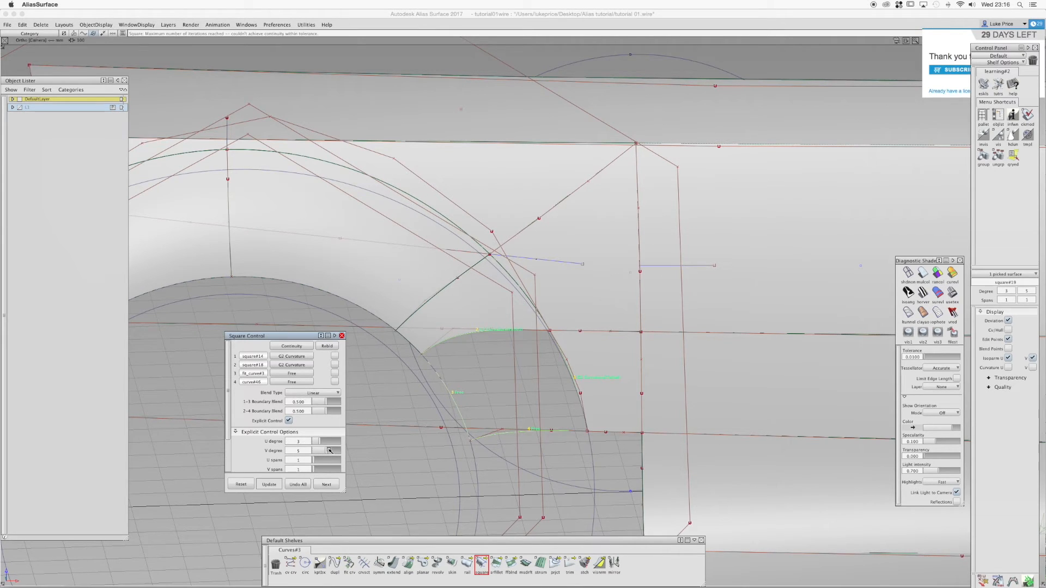
click(330, 451)
click(339, 450)
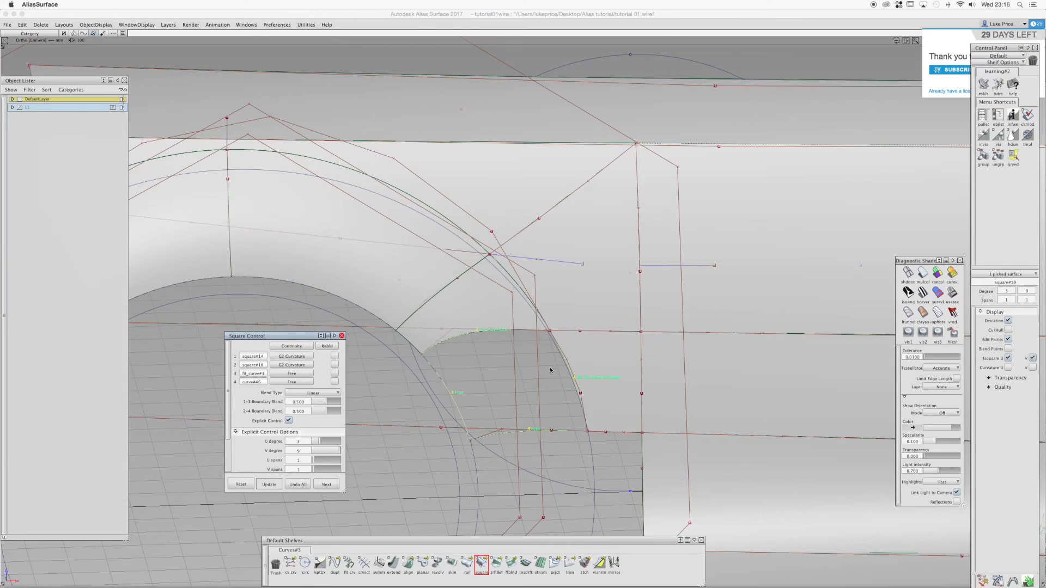
scroll(551, 370, up, 6)
alt+shift+drag(555, 373, 414, 354)
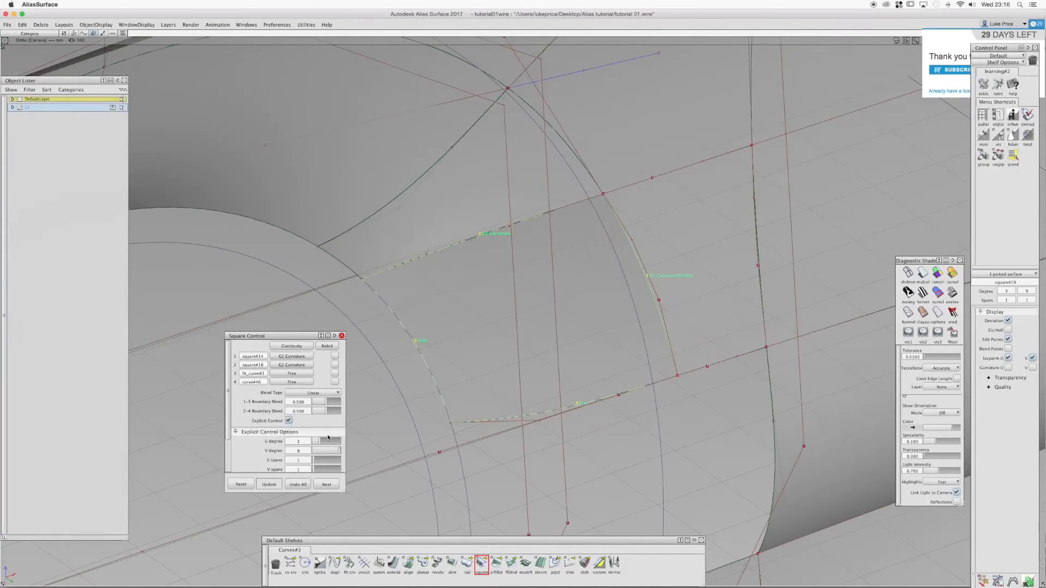
drag(334, 451, 330, 444)
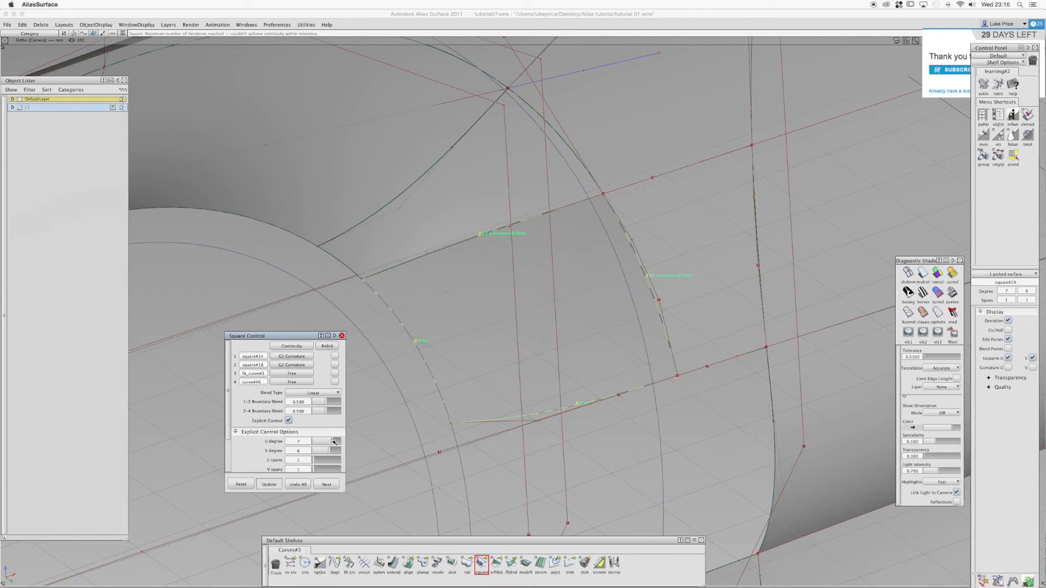
drag(339, 442, 343, 443)
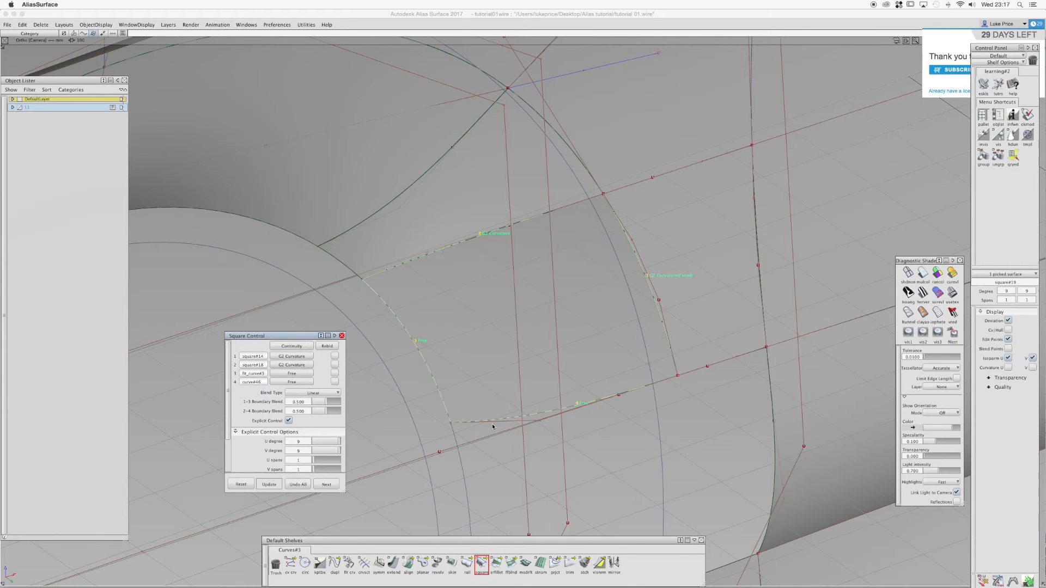
Pick the new lower surface's bottom boundary curve and move its inner end up along the arch circle in the left view
mouse_move(534, 398)
ctrl+shift+mouse_down()
mouse_move(555, 411)
mouse_move(631, 417)
mouse_move(523, 408)
ctrl+shift+mouse_up()
click(555, 410)
ctrl+shift+drag(496, 414, 471, 409)
click(496, 411)
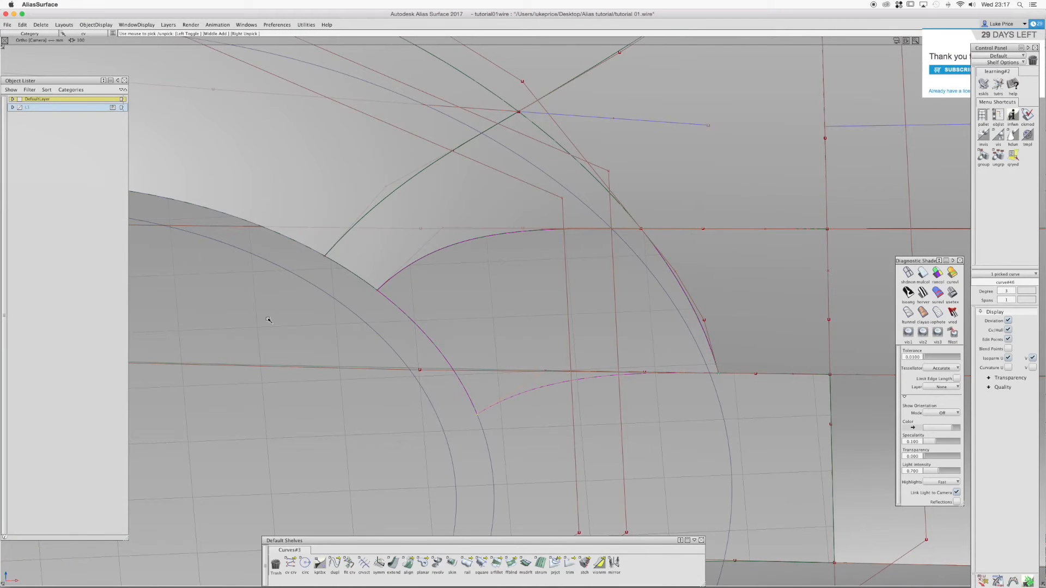
key(alt+shift)
click(23, 82)
alt+shift+middle_drag(440, 362, 443, 206)
alt+shift+middle_drag(497, 332, 497, 285)
ctrl+shift+drag(583, 463, 554, 422)
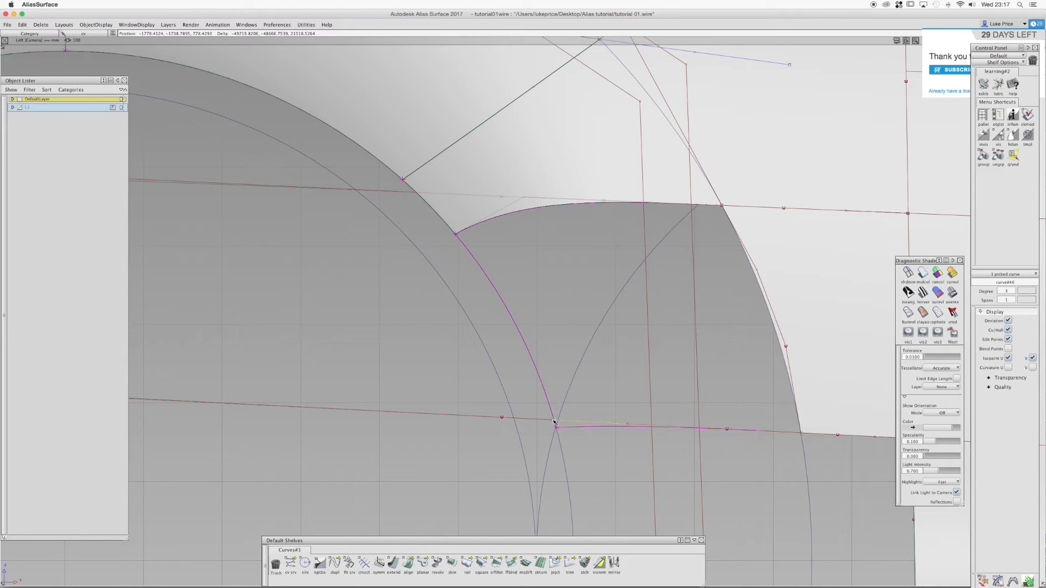
drag(554, 421, 555, 422)
alt+shift+middle_drag(623, 374, 491, 304)
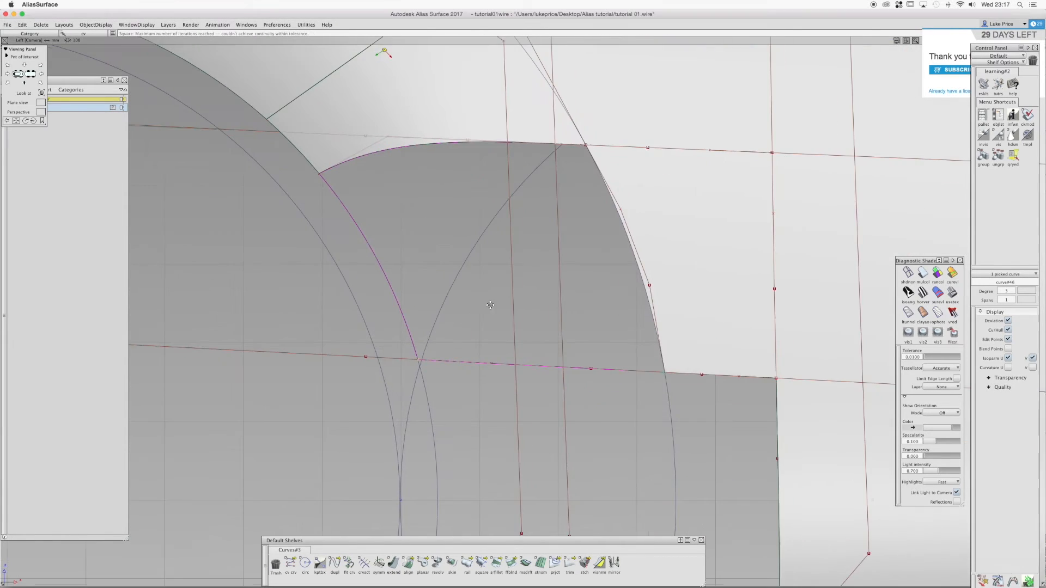
Pick the inner control point of the lower surface's bottom boundary curve and move it to bow the curve
alt+shift+drag(458, 268, 598, 223)
ctrl+shift+click(412, 337)
click(519, 212)
mouse_move(507, 215)
ctrl+shift+mouse_down()
mouse_move(502, 191)
mouse_move(517, 203)
ctrl+shift+mouse_up()
click(494, 202)
ctrl+shift+right_drag(479, 211, 466, 173)
drag(467, 172, 487, 179)
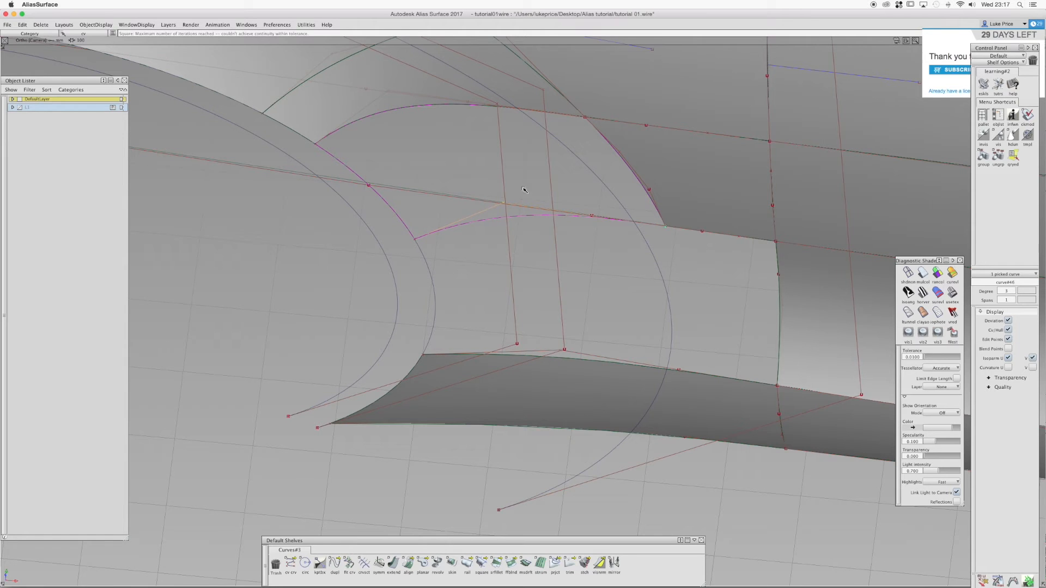
ctrl+shift+drag(439, 208, 406, 143)
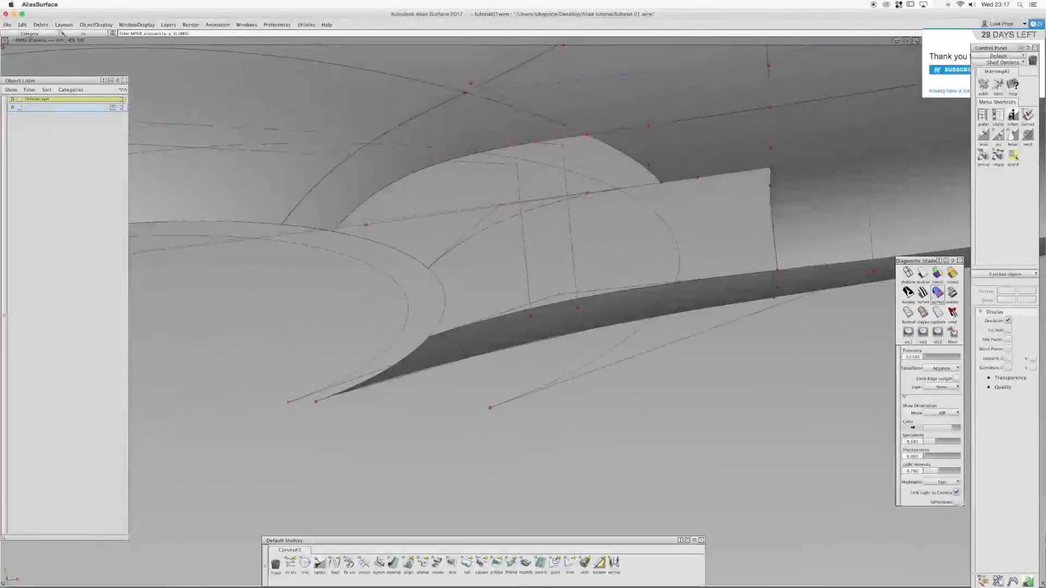
Apply stripe shading, pick the inner control points of the lower surface's bottom boundary curve and move them to reshape the highlight flow
click(921, 292)
mouse_move(586, 280)
alt+shift+mouse_down()
mouse_move(570, 201)
mouse_move(527, 148)
mouse_move(538, 366)
mouse_move(542, 275)
mouse_move(603, 296)
mouse_move(630, 320)
mouse_move(582, 393)
alt+shift+mouse_up()
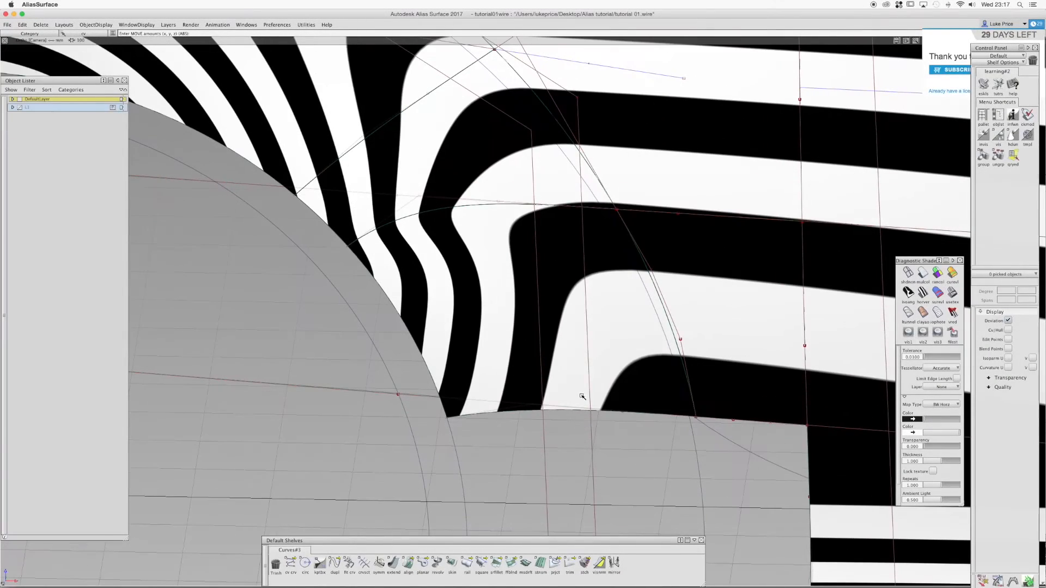
alt+shift+drag(526, 416, 535, 436)
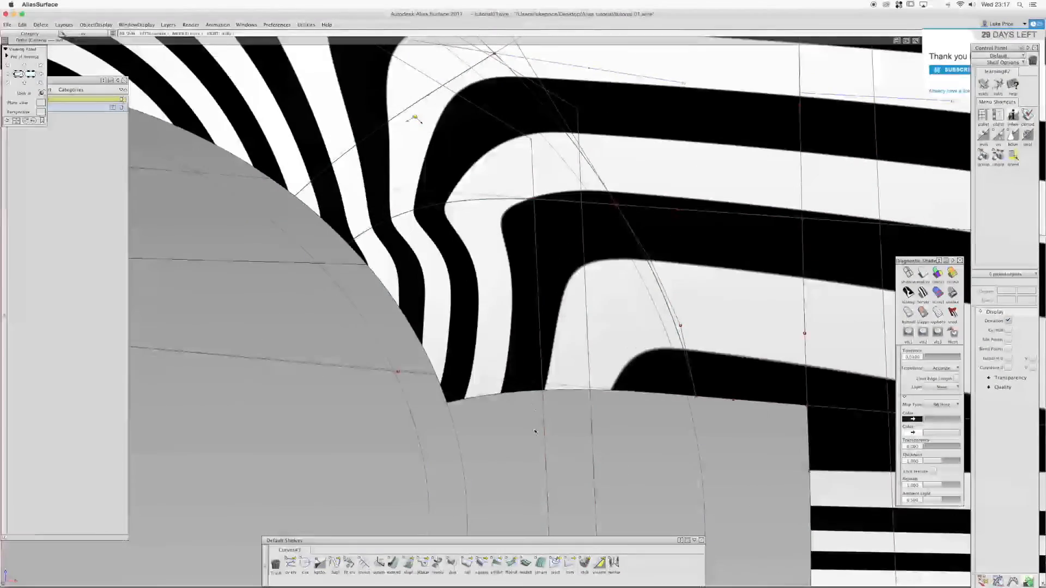
ctrl+shift+click(531, 403)
click(529, 384)
click(536, 383)
ctrl+shift+middle_drag(528, 421, 558, 427)
drag(560, 427, 571, 422)
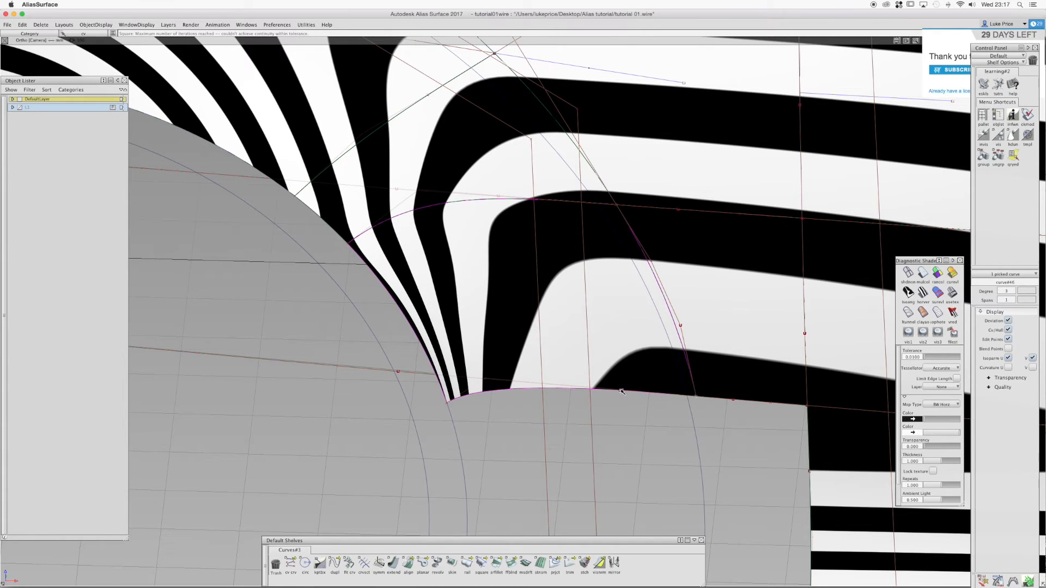
drag(622, 395, 625, 420)
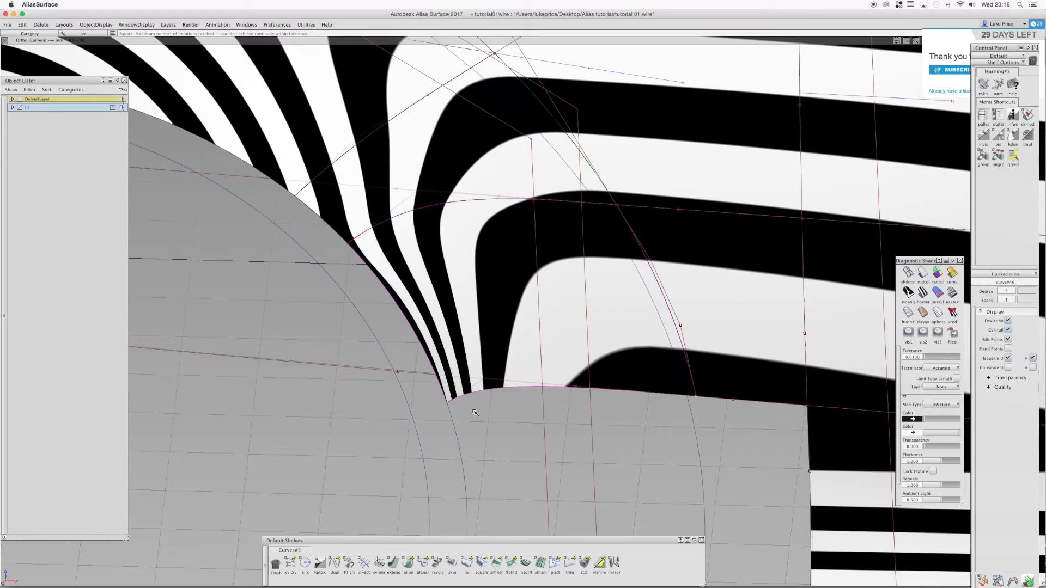
drag(498, 421, 316, 161)
Examine the wheel arch surfaces and their boundary curves from several angles
mouse_move(474, 194)
ctrl+shift+right_down()
mouse_move(491, 188)
mouse_move(461, 175)
ctrl+shift+right_up()
alt+shift+middle_drag(490, 165, 558, 292)
alt+shift+drag(632, 276, 218, 251)
ctrl+shift+right_drag(544, 366, 564, 357)
alt+shift+drag(460, 346, 502, 276)
ctrl+shift+right_drag(586, 357, 579, 353)
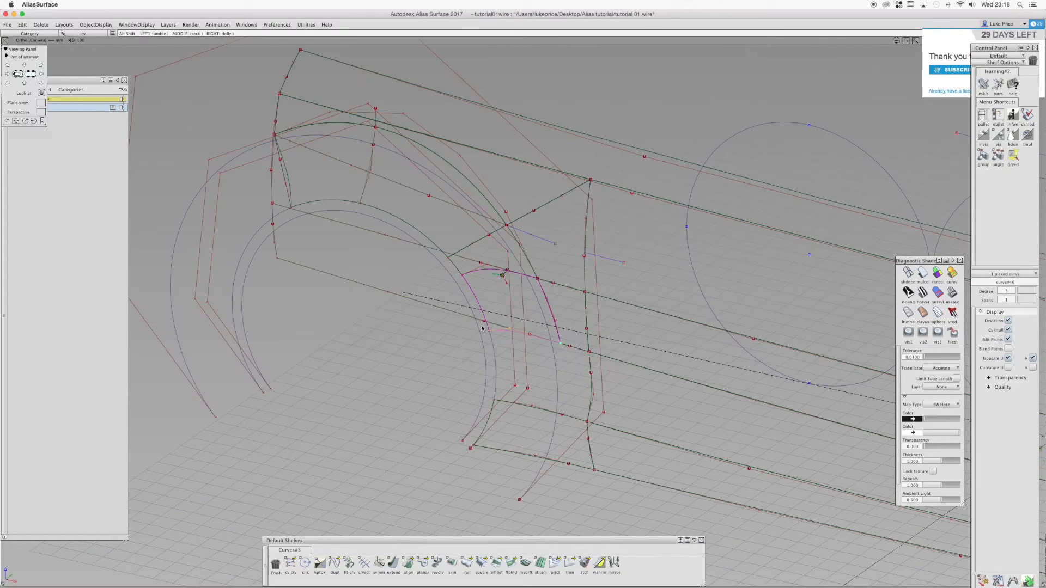
alt+shift+right_drag(482, 329, 594, 327)
ctrl+shift+drag(594, 327, 594, 308)
Switch to plain shading, pick the lower arch surface and briefly display its control points and hull
click(923, 275)
ctrl+shift+right_drag(626, 362, 592, 362)
click(521, 365)
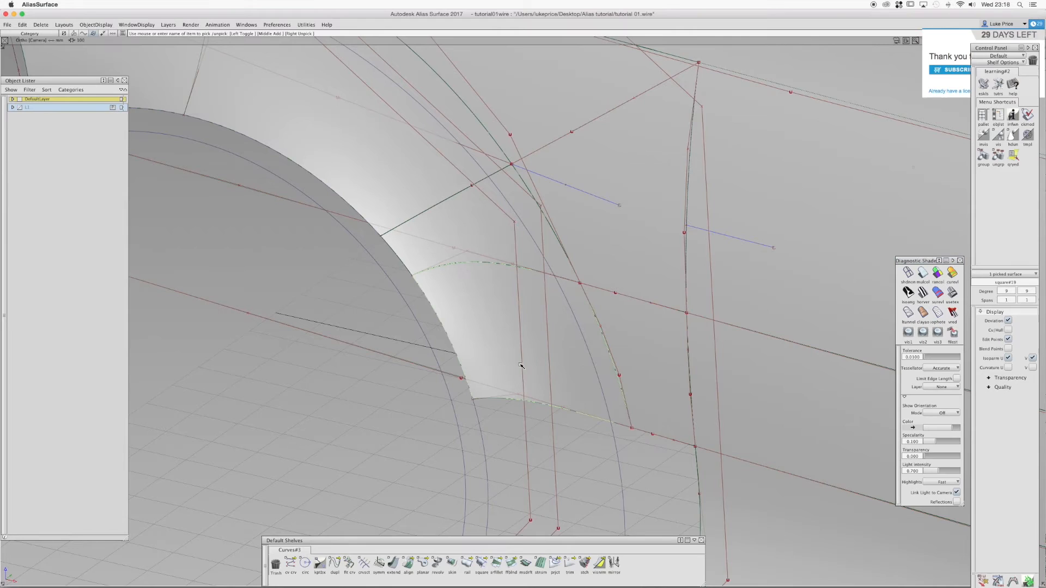
click(1008, 330)
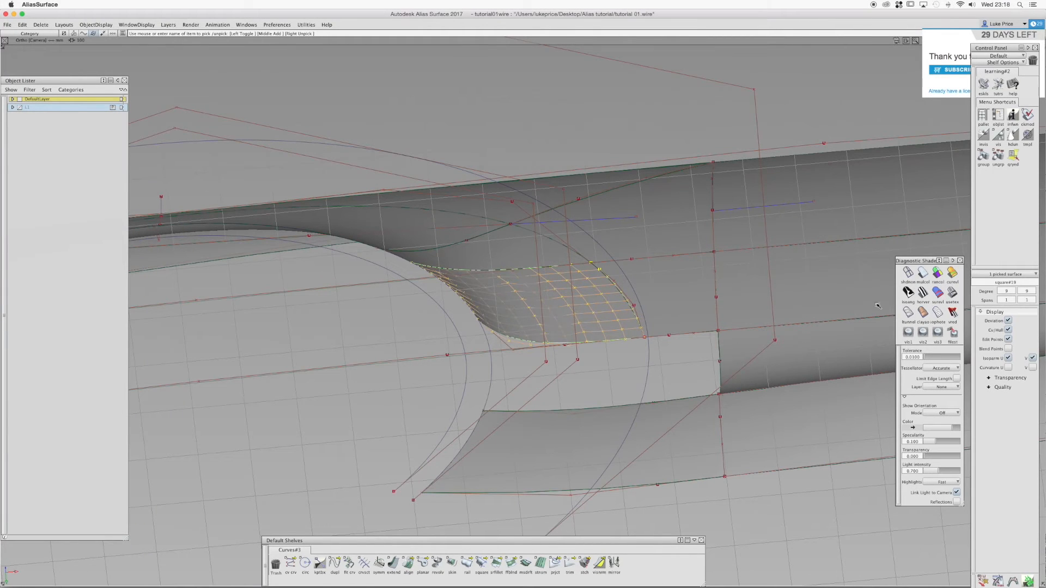
click(1009, 331)
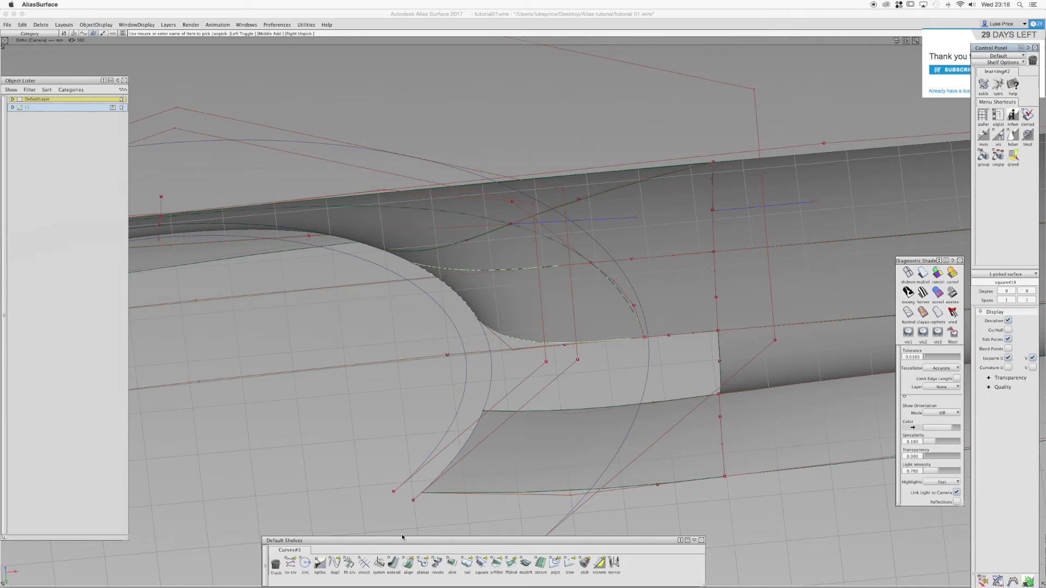
Open the picked lower surface's square settings, compare different degrees, set both the U and V degree to 3 and finish the surface
click(482, 564)
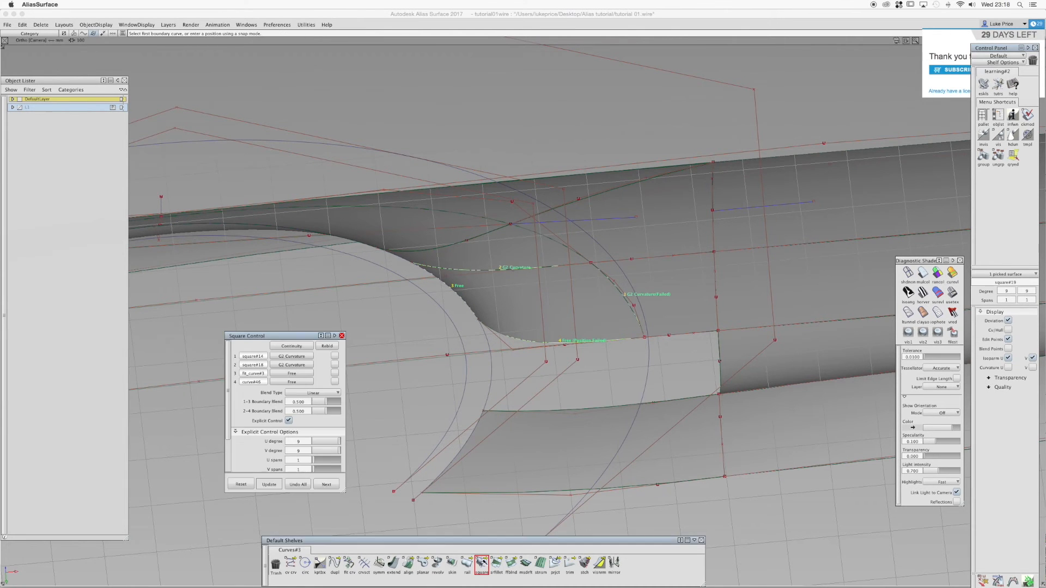
mouse_move(550, 251)
alt+shift+mouse_down()
mouse_move(560, 370)
mouse_move(527, 423)
alt+shift+mouse_up()
mouse_move(338, 442)
mouse_down()
mouse_move(327, 452)
mouse_move(328, 443)
mouse_up()
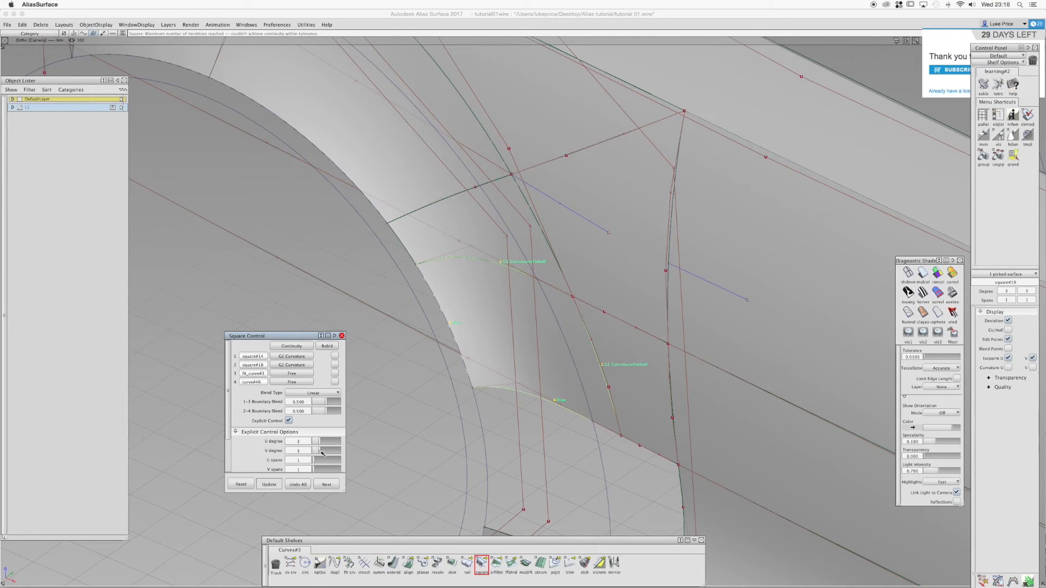
drag(329, 451, 336, 451)
drag(338, 451, 340, 451)
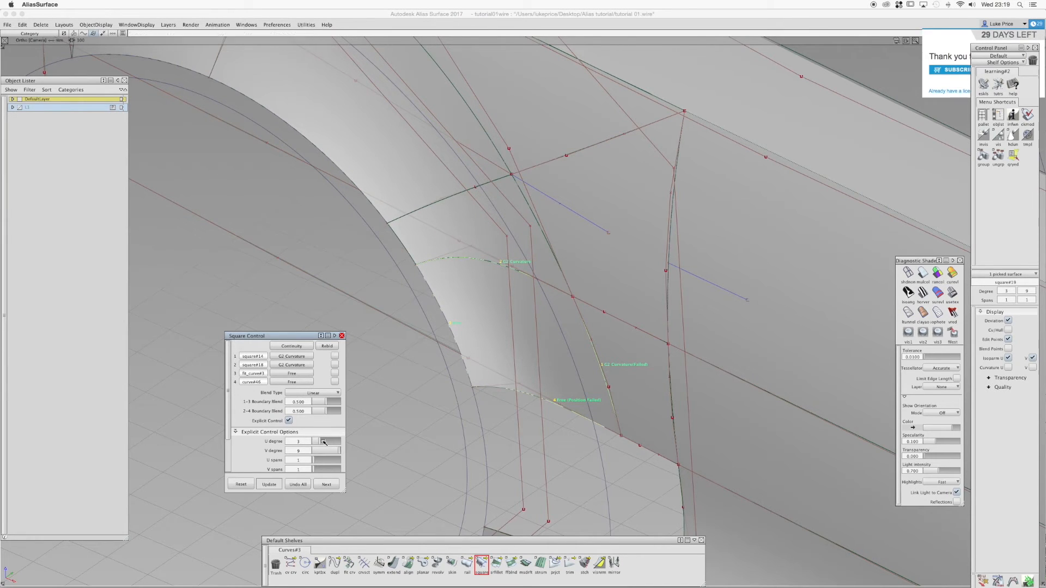
drag(323, 442, 325, 442)
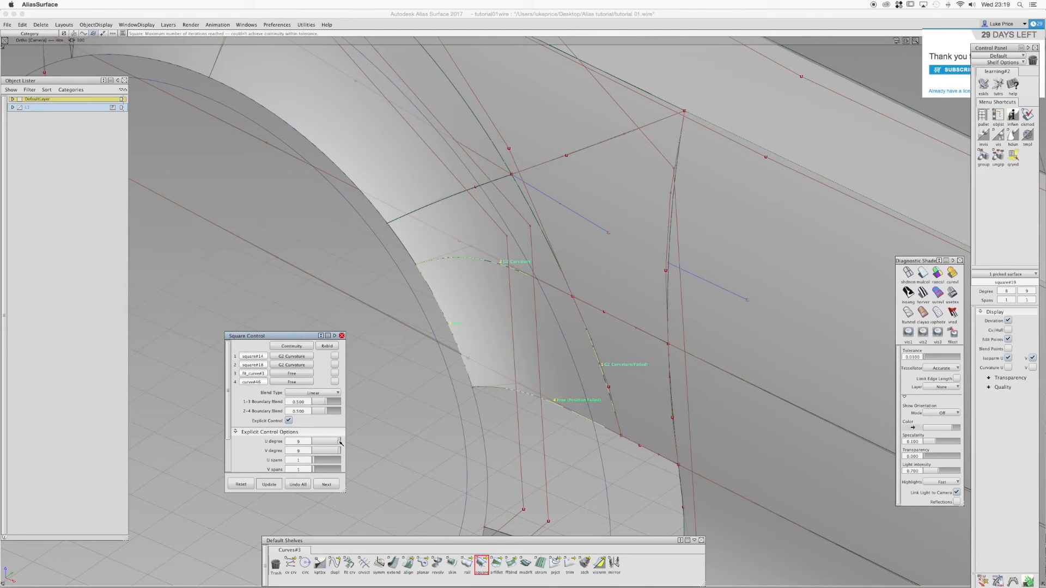
click(335, 450)
click(334, 441)
click(333, 450)
click(334, 441)
click(325, 452)
click(323, 443)
click(326, 483)
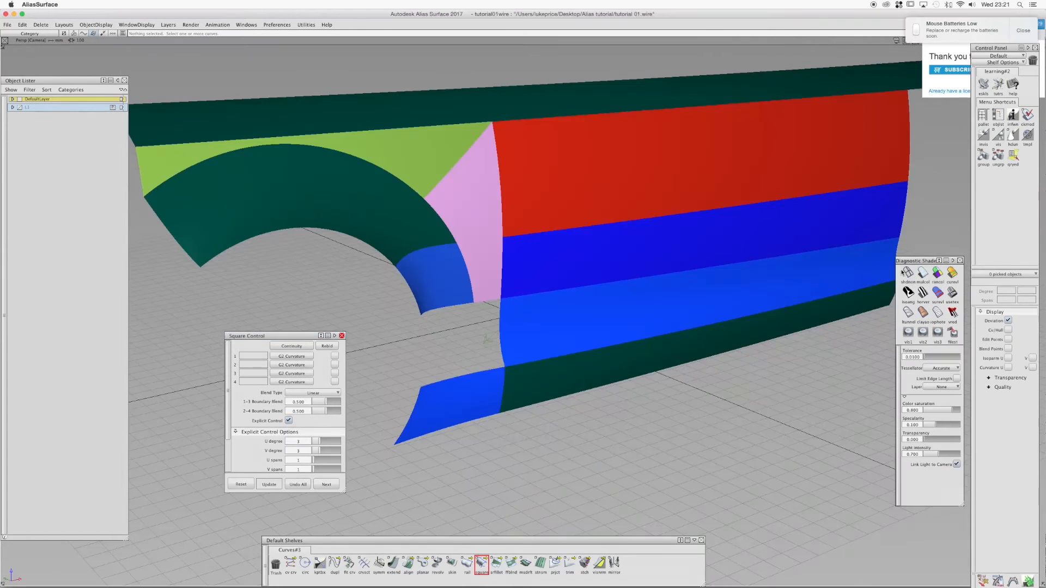
Replace the multi-colour shading with plain shading, pick the lower arch surface and open its square settings
click(923, 274)
mouse_move(670, 221)
alt+shift+mouse_down()
mouse_move(596, 211)
mouse_move(353, 243)
mouse_move(361, 269)
alt+shift+mouse_up()
ctrl+shift+right_click(368, 267)
ctrl+shift+right_drag(377, 262, 357, 262)
alt+shift+middle_drag(361, 222, 384, 259)
alt+shift+drag(383, 259, 397, 256)
alt+shift+right_drag(398, 256, 436, 254)
ctrl+shift+drag(428, 254, 396, 264)
click(421, 259)
click(481, 563)
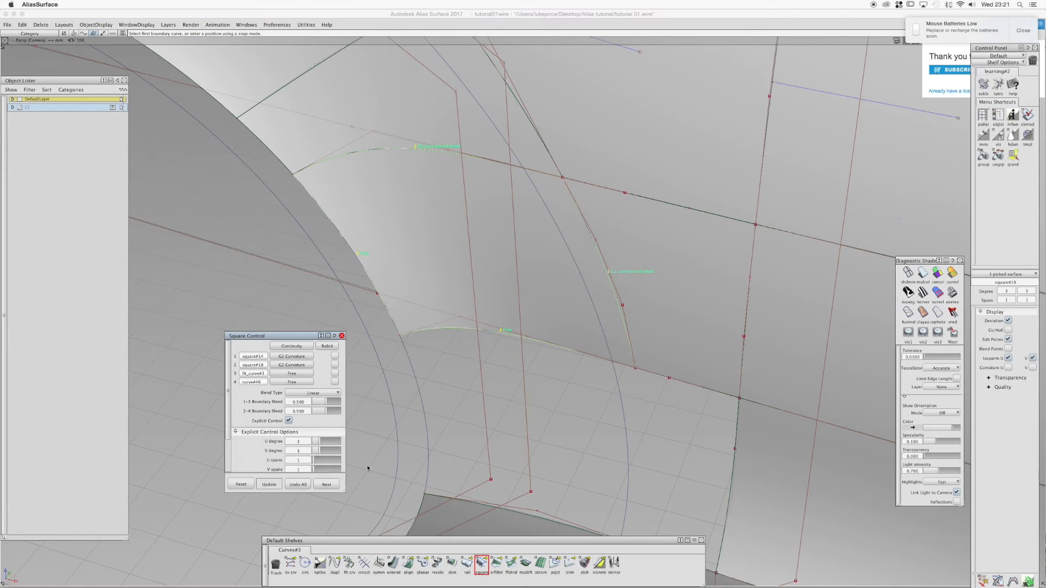
Try higher degrees on the lower surface, return both to 3 and set the U and V spans to 2
click(324, 442)
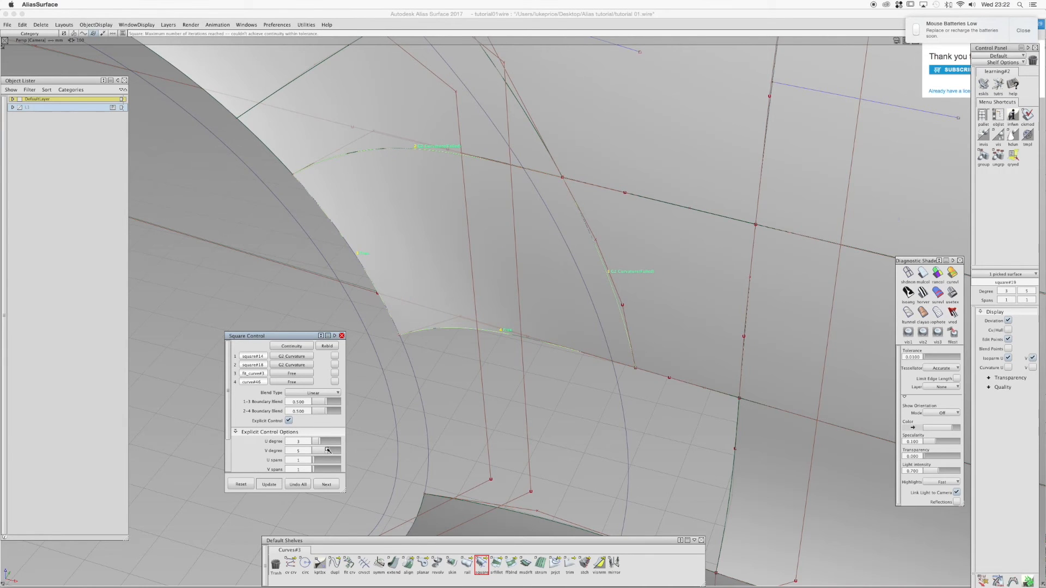
click(330, 451)
mouse_move(338, 451)
mouse_down()
mouse_move(347, 454)
mouse_move(331, 452)
mouse_up()
click(320, 459)
alt+shift+drag(459, 270, 437, 280)
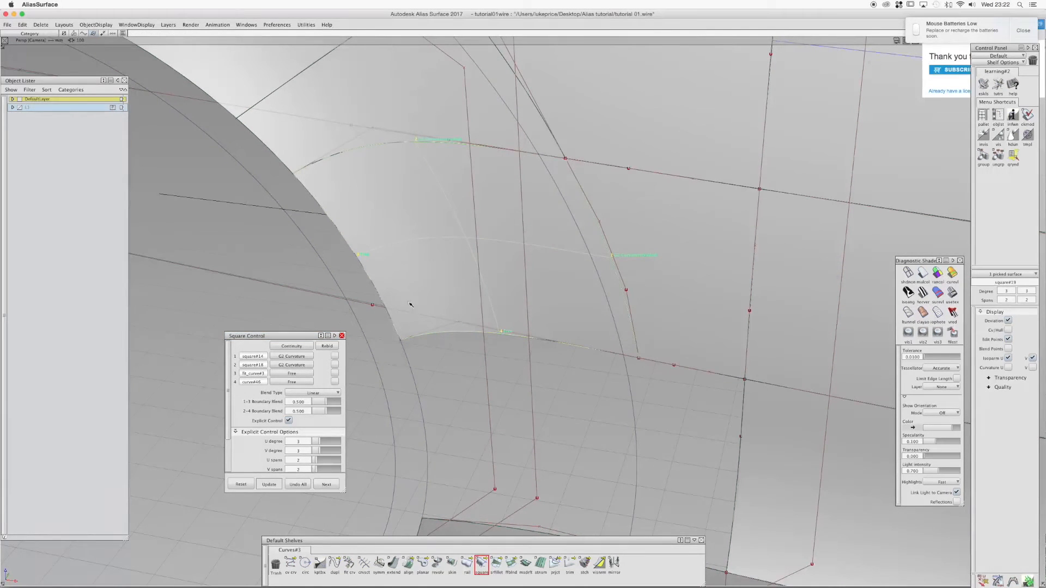
Try a U degree of 5 and a V degree of 4 on the lower surface
click(324, 451)
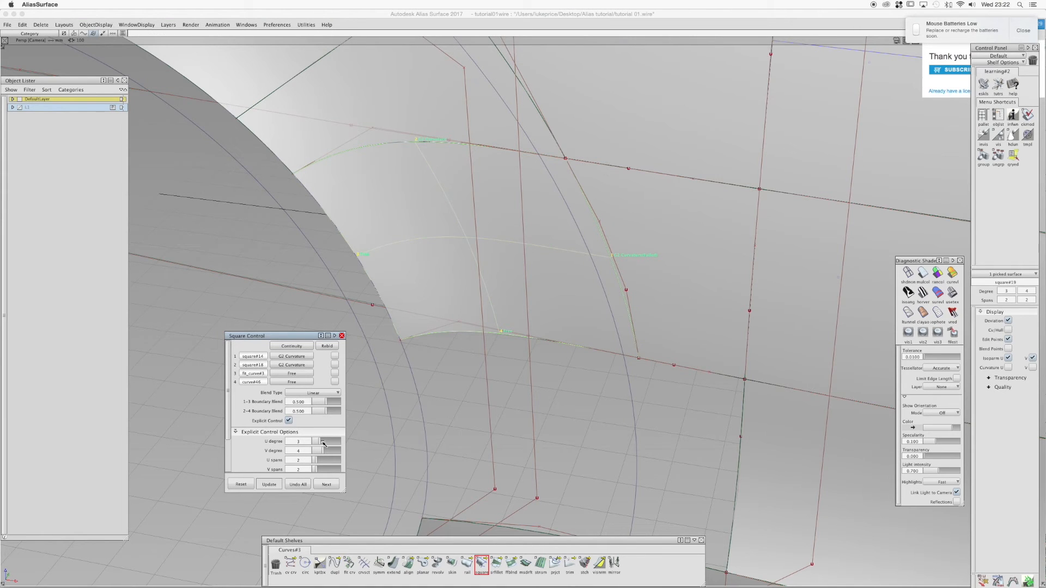
click(324, 442)
ctrl+shift+drag(472, 242, 471, 228)
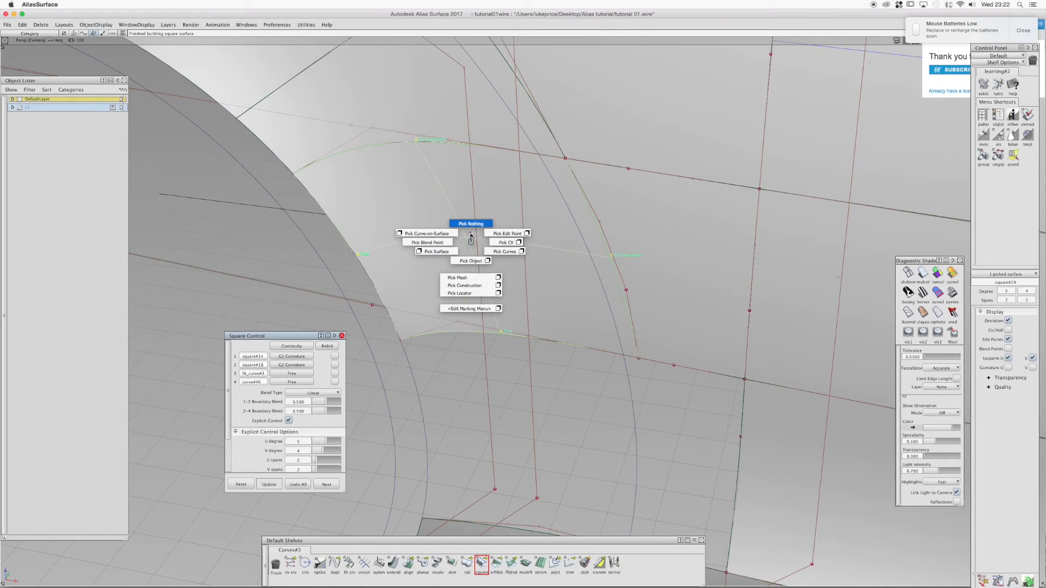
ctrl+shift+drag(470, 236, 471, 234)
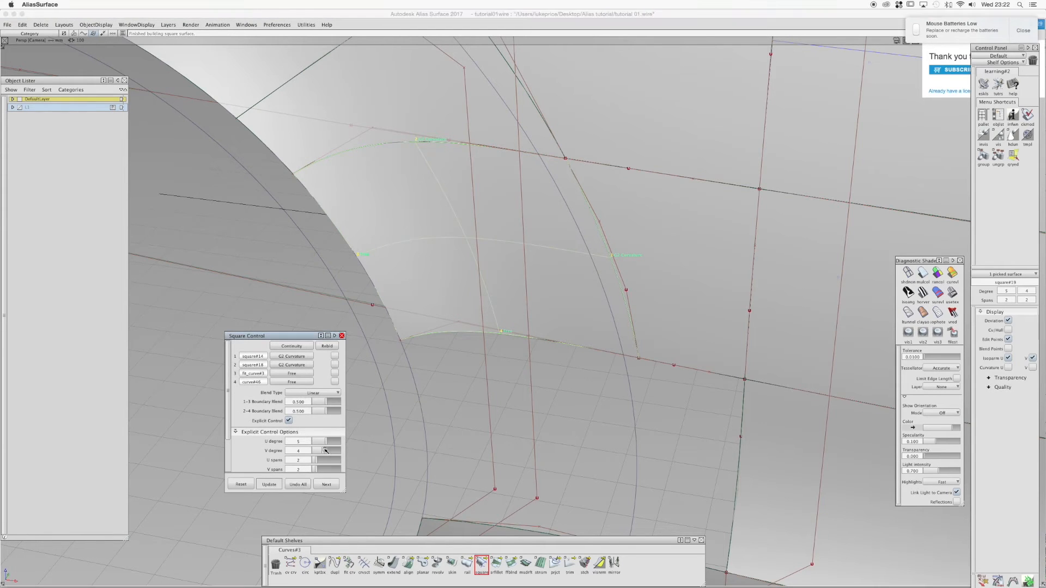
Set the lower surface's U degree to 3, V degree to 5 and both spans to 2, and clear the selection
drag(325, 441, 318, 443)
drag(317, 460, 314, 461)
drag(317, 469, 314, 469)
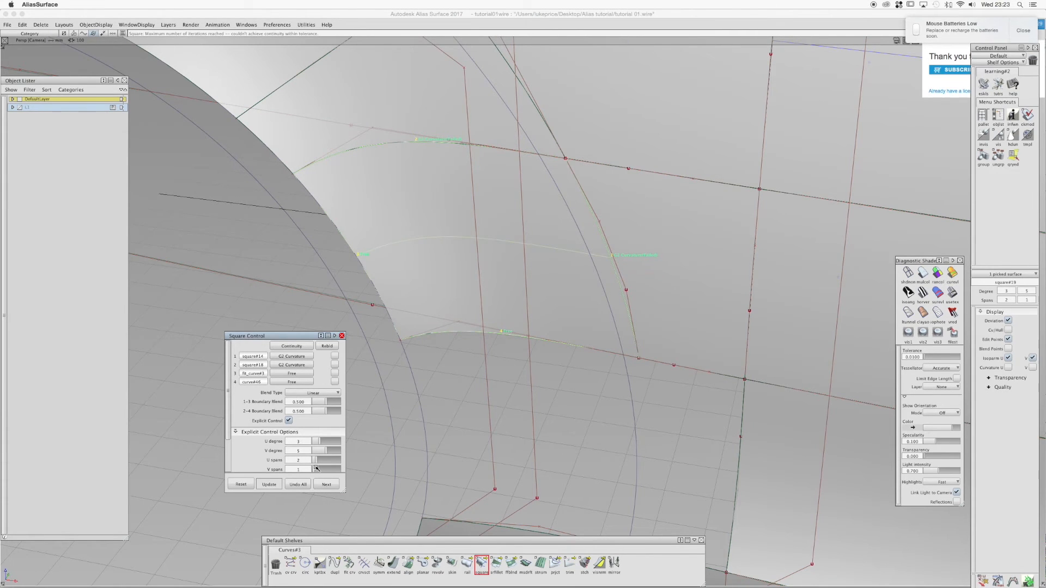
drag(316, 460, 315, 470)
ctrl+shift+drag(416, 313, 417, 295)
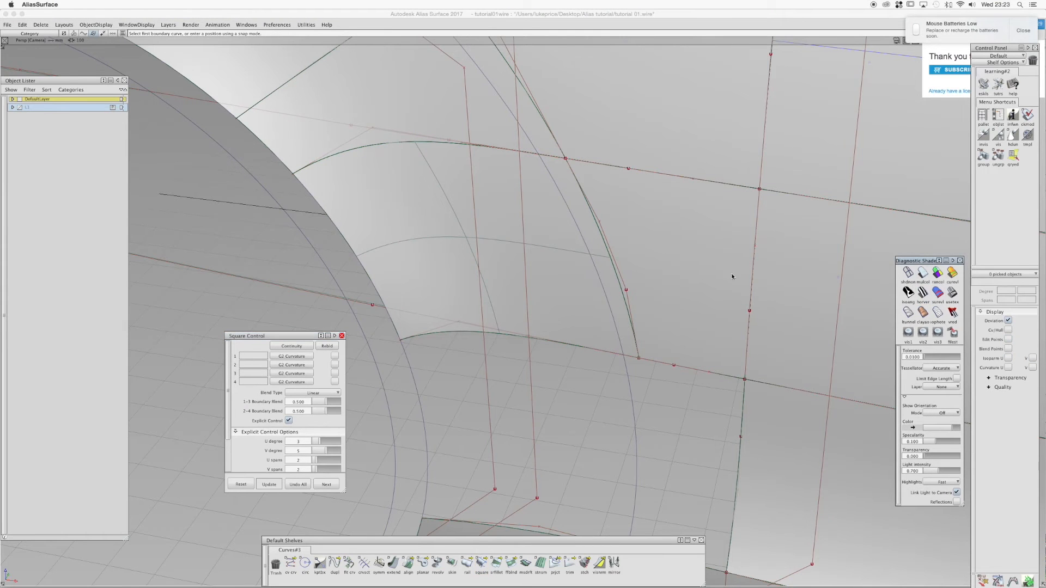
Return to stripe shading and move the inner control point of the lower surface's bottom boundary curve, comparing the change with undo and redo
click(923, 293)
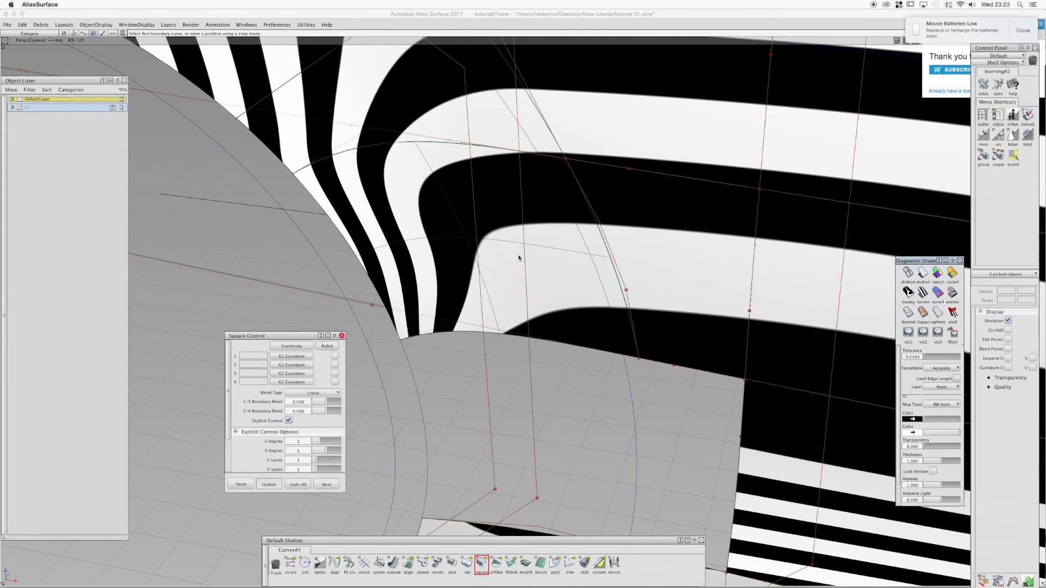
mouse_move(518, 258)
alt+shift+mouse_down()
mouse_move(539, 207)
mouse_move(532, 249)
alt+shift+mouse_up()
ctrl+shift+drag(484, 298, 514, 298)
click(455, 322)
drag(489, 343, 477, 340)
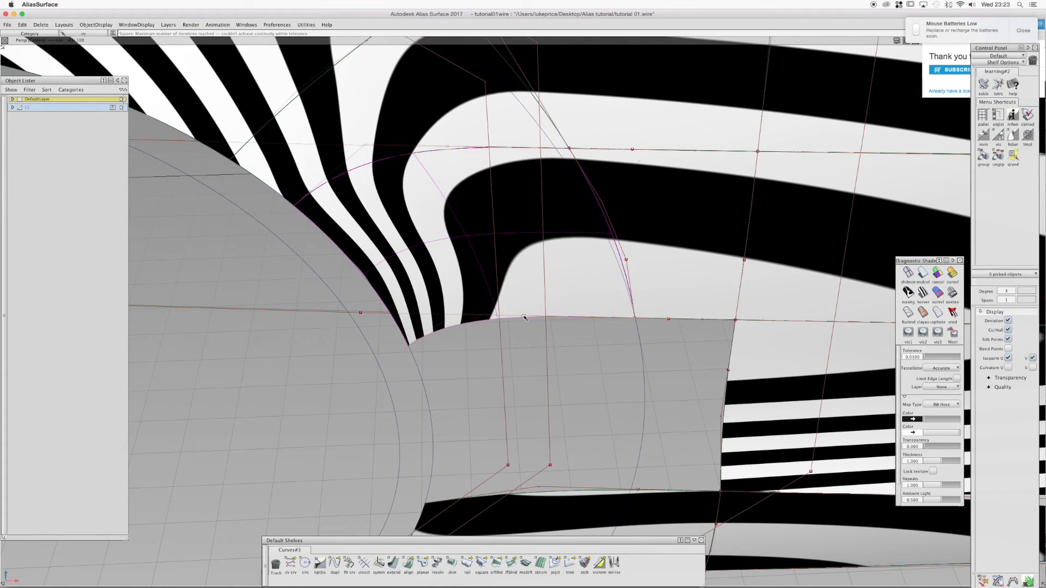
drag(529, 339, 471, 334)
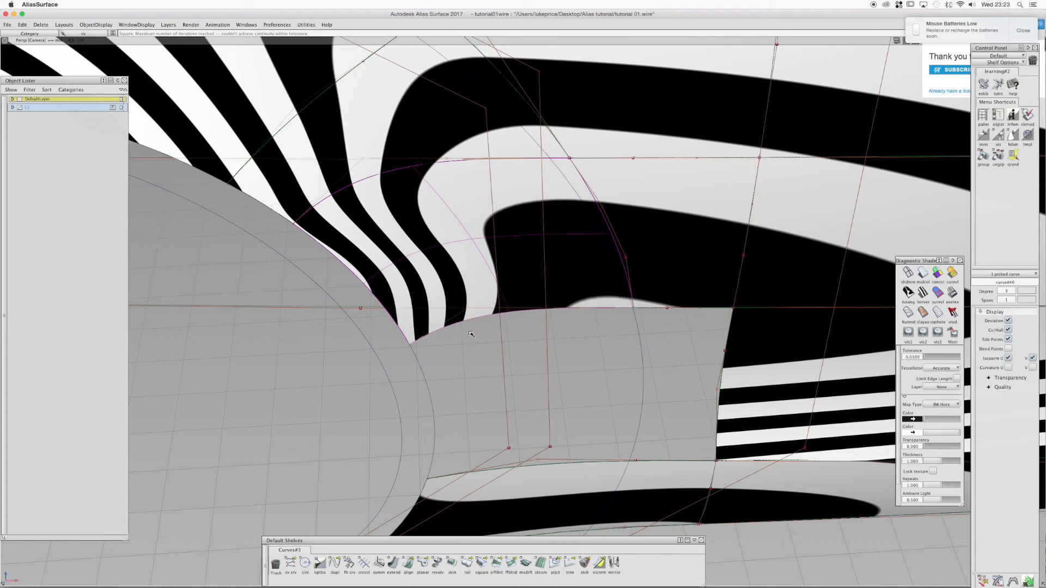
key(super+z)
key(super+shift+z)
Pick another control point of the bottom boundary curve and move it to adjust the lower surface's stripes
shift+super+drag(527, 345, 556, 303)
click(541, 308)
shift+super+middle_drag(527, 332, 529, 317)
drag(528, 318, 578, 305)
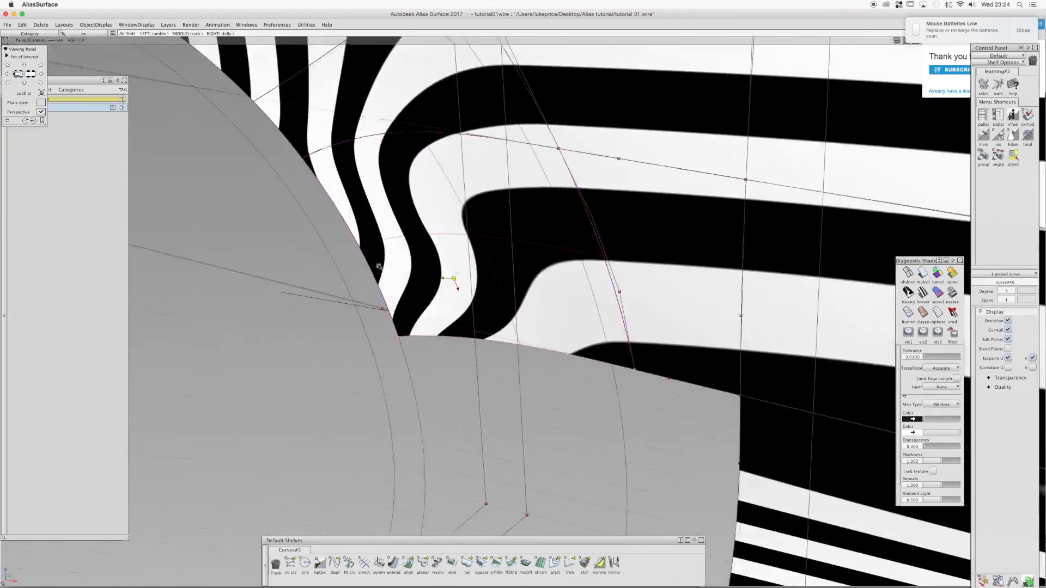
Examine the stripe flow across the arch surfaces and adjoining body panels from several angles
alt+shift+right_drag(578, 305, 550, 283)
alt+shift+drag(550, 283, 548, 276)
alt+shift+right_drag(550, 275, 451, 194)
alt+shift+drag(463, 286, 630, 114)
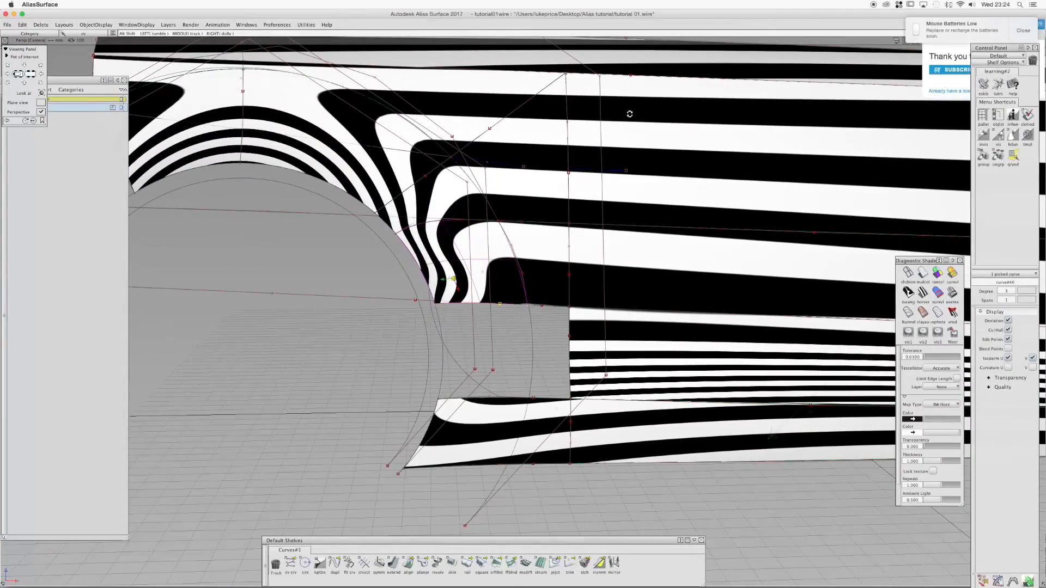
alt+shift+drag(377, 226, 503, 287)
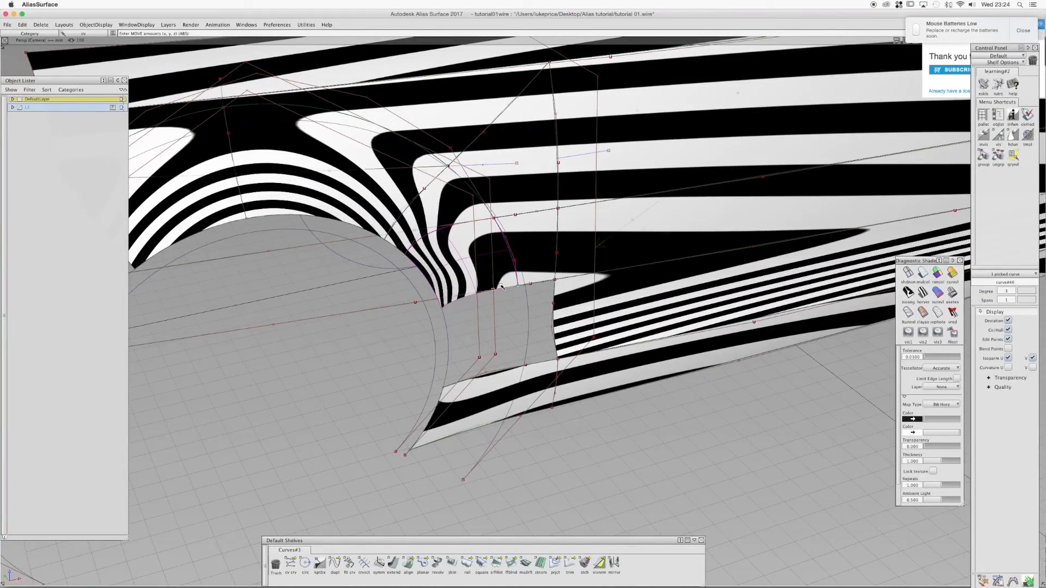
alt+shift+right_drag(501, 287, 556, 323)
alt+shift+drag(555, 323, 590, 328)
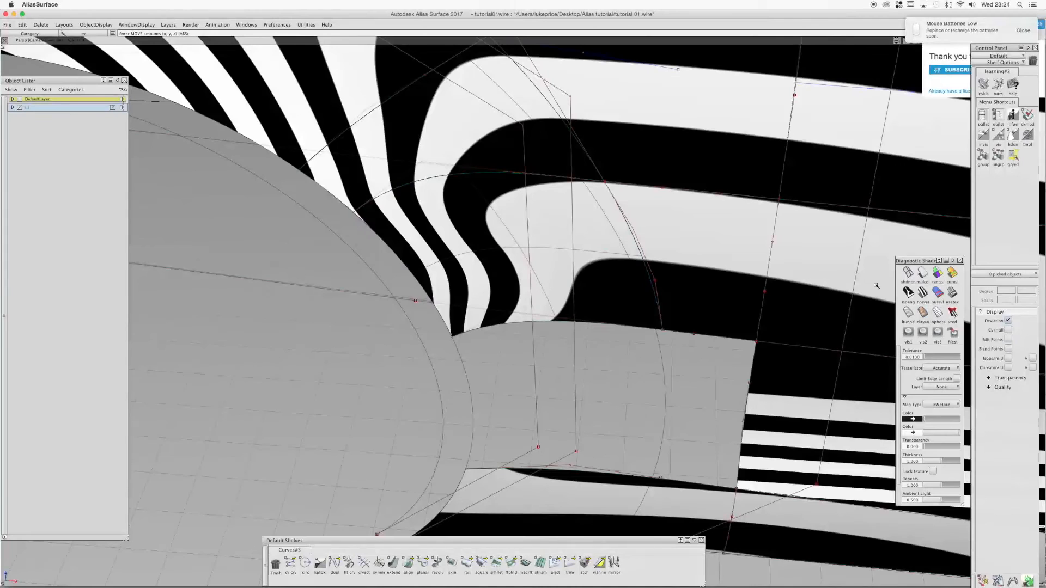
Switch to plain shading and fine-tune a control point of the lower surface's bottom boundary curve
click(923, 274)
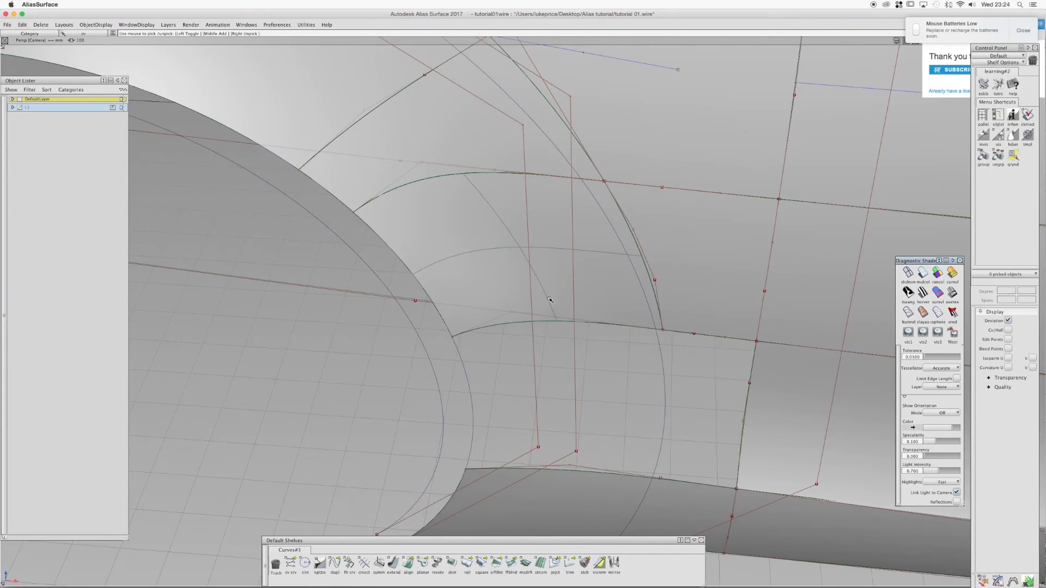
click(595, 323)
drag(600, 340, 586, 336)
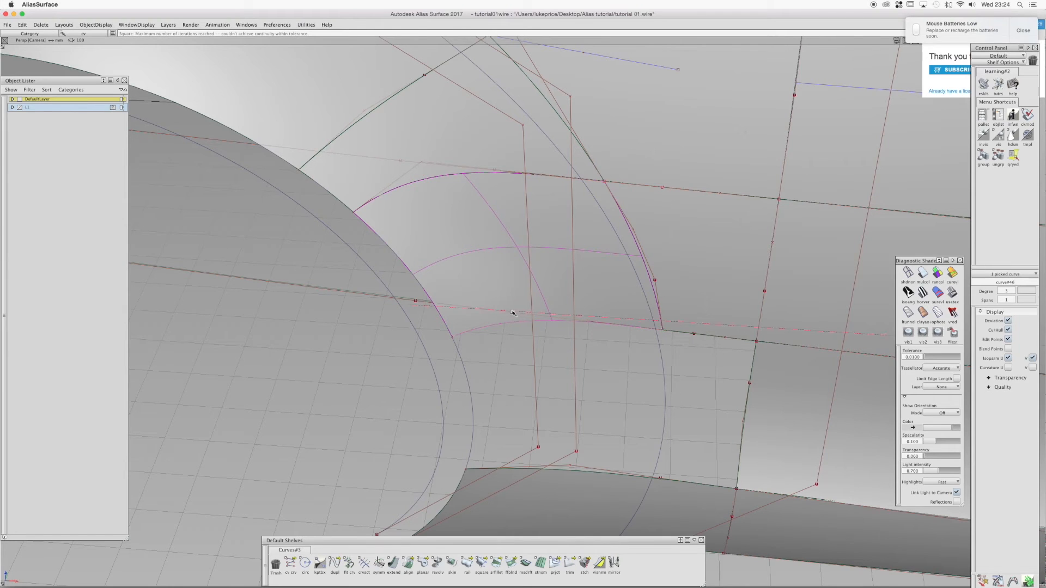
drag(520, 342, 574, 330)
Pick the lower arch surface, set its U degree to 4 in the square settings, finish it and return to stripe shading
click(567, 282)
ctrl+shift+drag(567, 282, 534, 290)
click(534, 325)
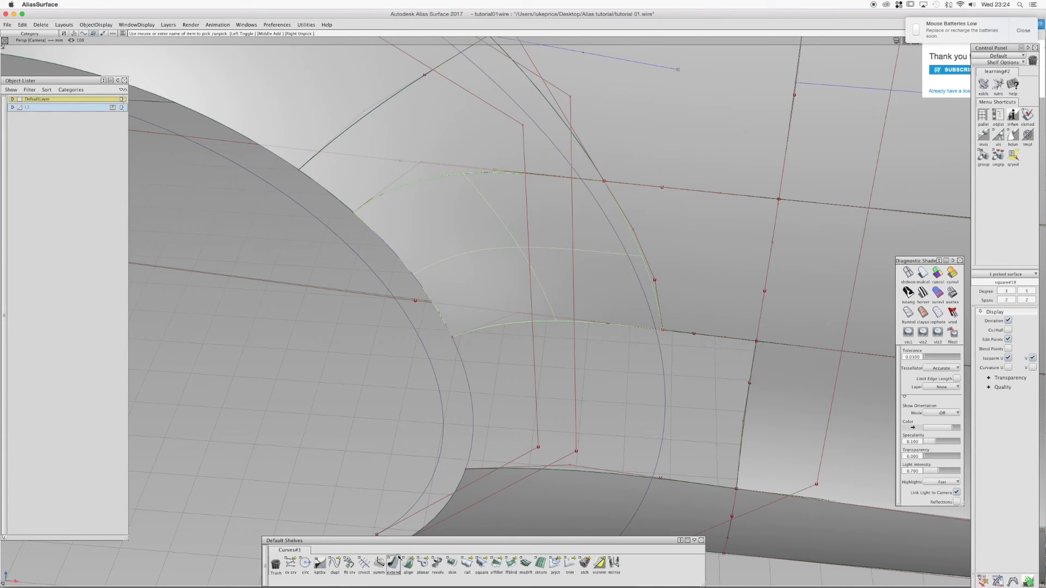
click(482, 564)
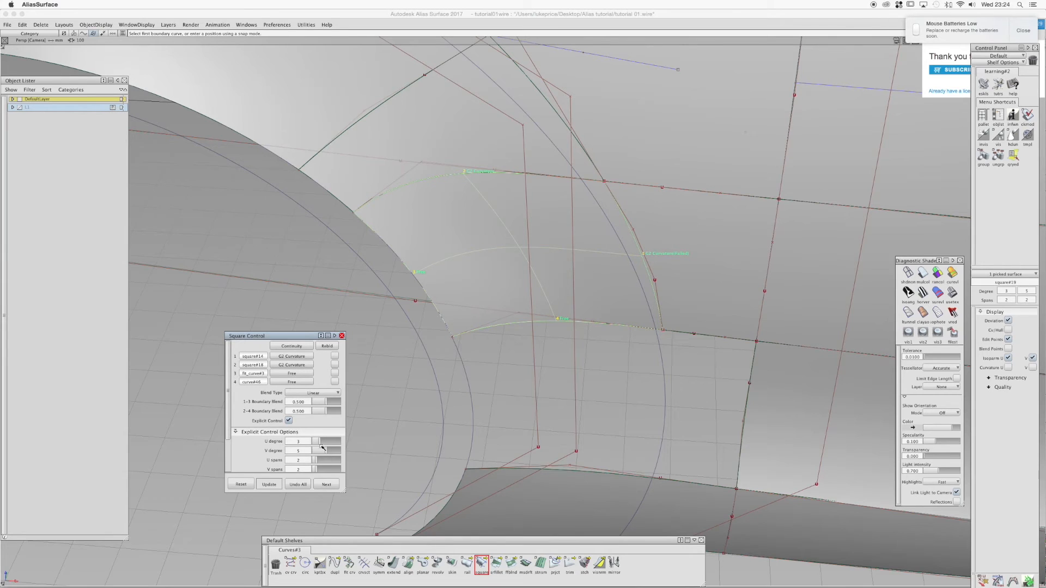
drag(320, 442, 323, 443)
click(326, 484)
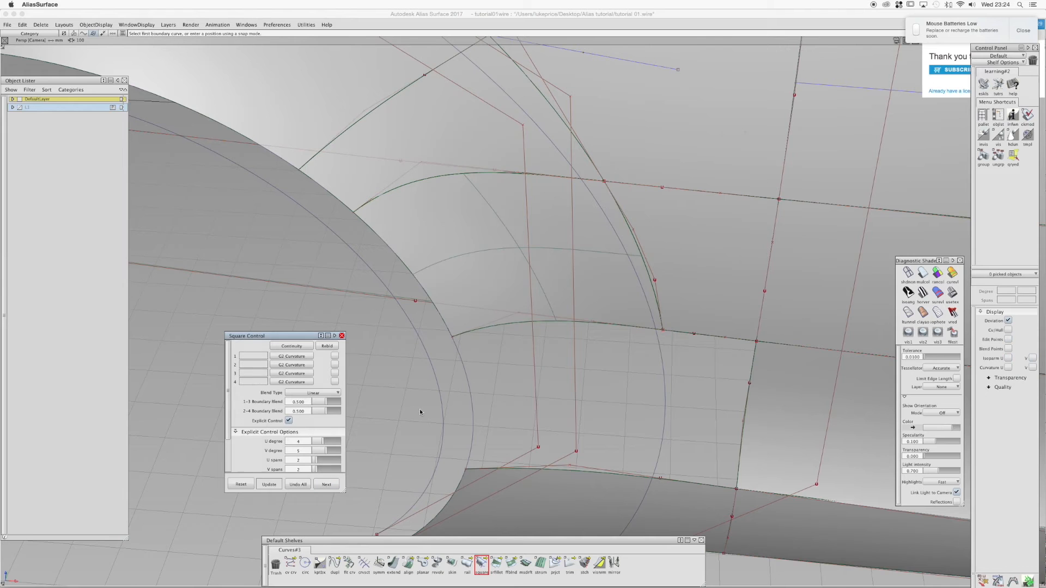
ctrl+shift+drag(498, 434, 534, 423)
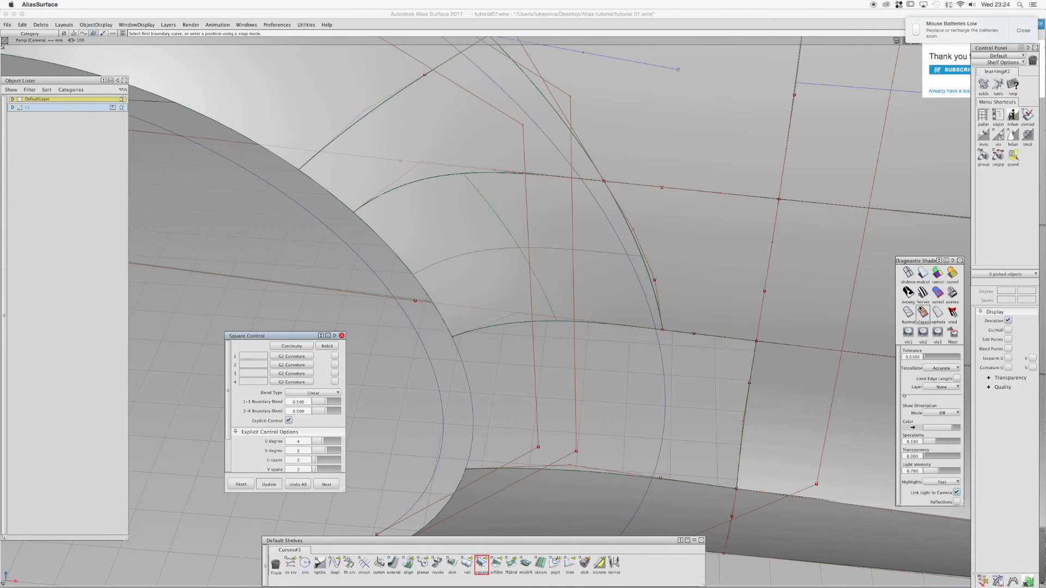
click(923, 294)
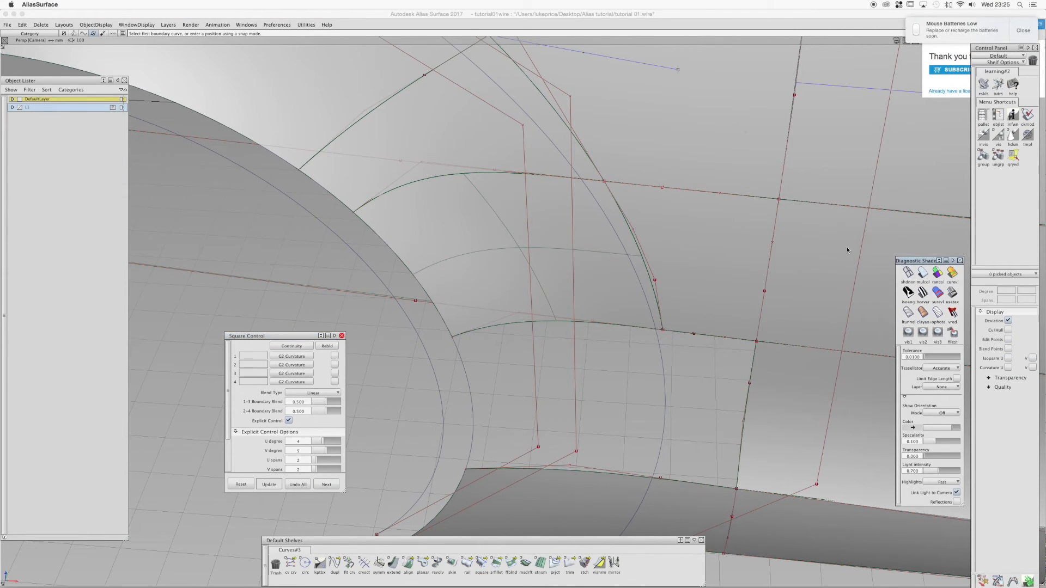
Compare the arch surfaces in stripe and plain shading around the open gap above the lower surface
click(923, 294)
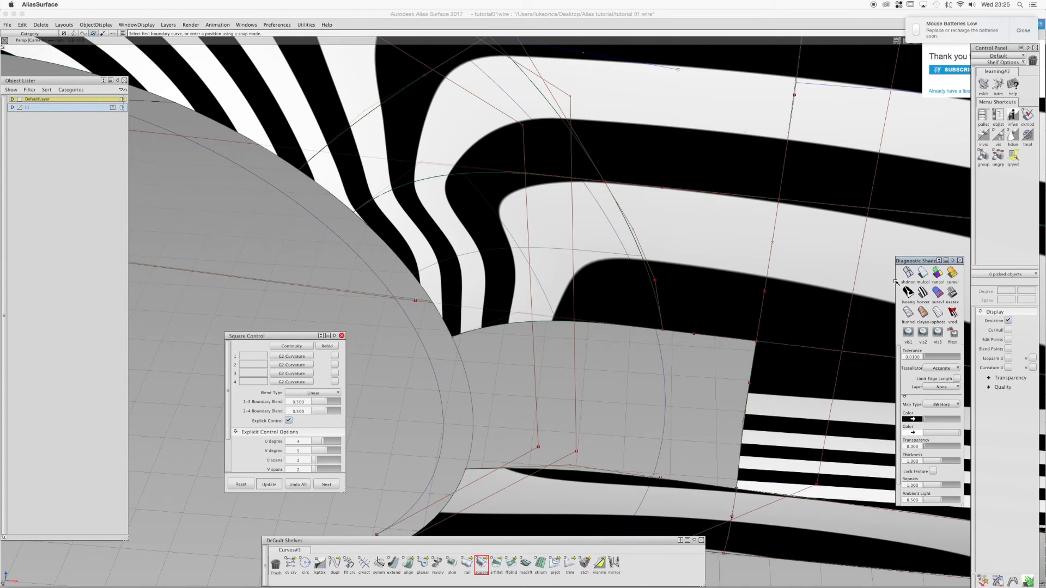
click(923, 274)
mouse_move(599, 305)
alt+shift+mouse_down()
mouse_move(599, 324)
mouse_move(613, 244)
alt+shift+mouse_up()
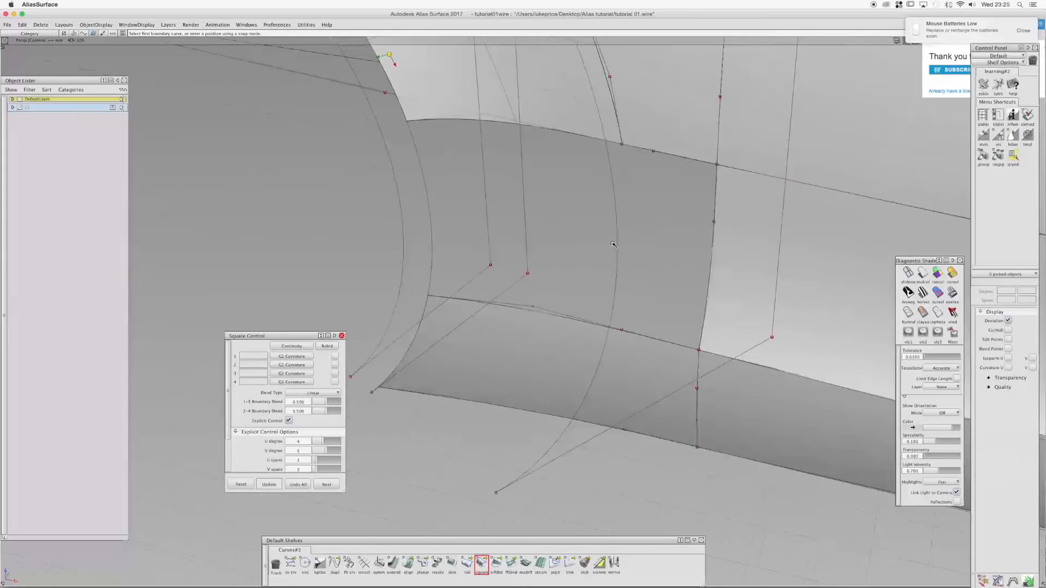
alt+shift+middle_drag(614, 244, 616, 325)
alt+shift+drag(616, 325, 606, 339)
key(super+z)
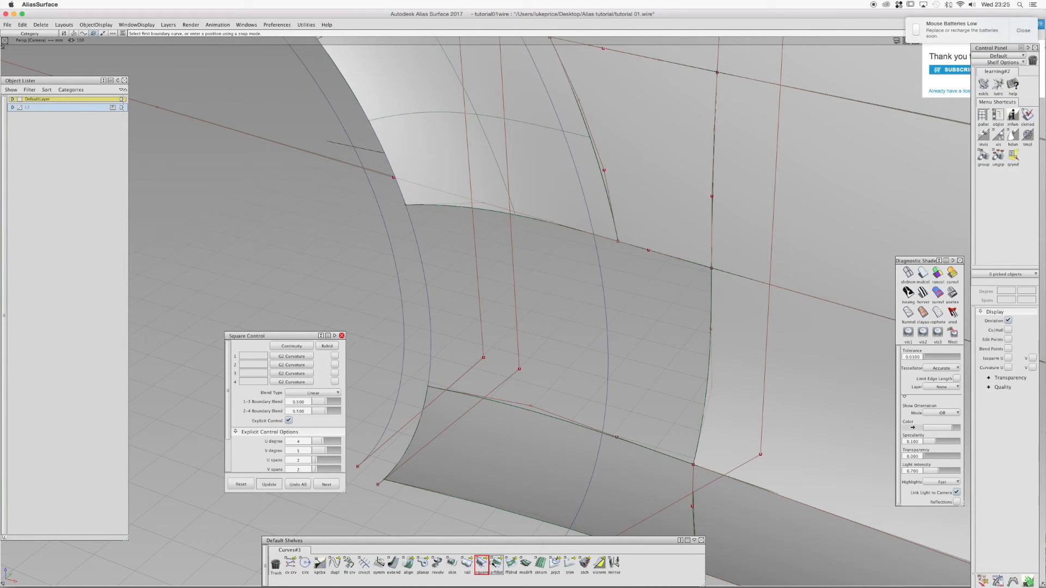
Build a freeform blend across the gap, from the upper arch and adjoining panel edges to the lower surface's top edge
click(511, 565)
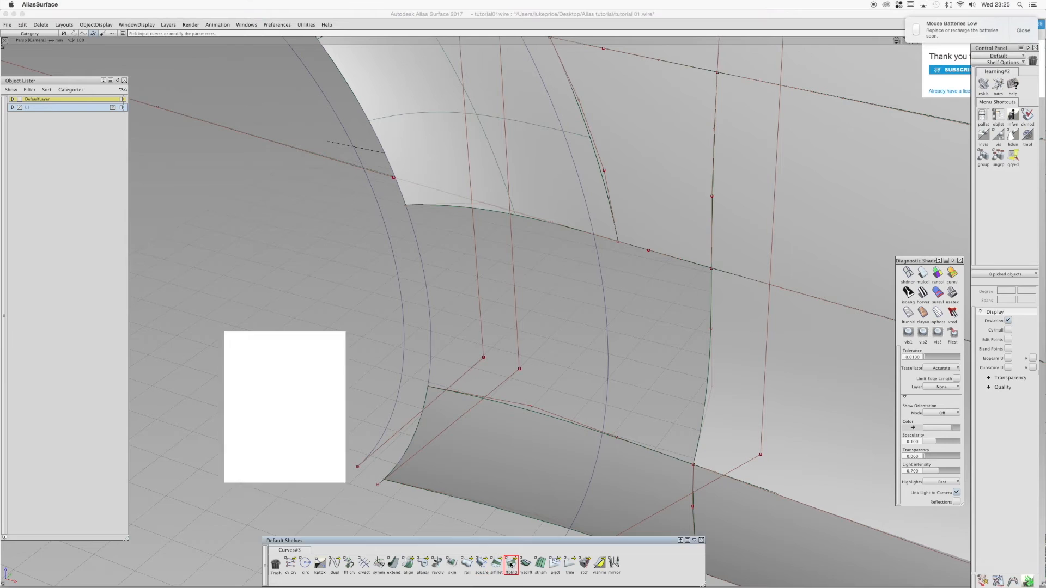
click(484, 209)
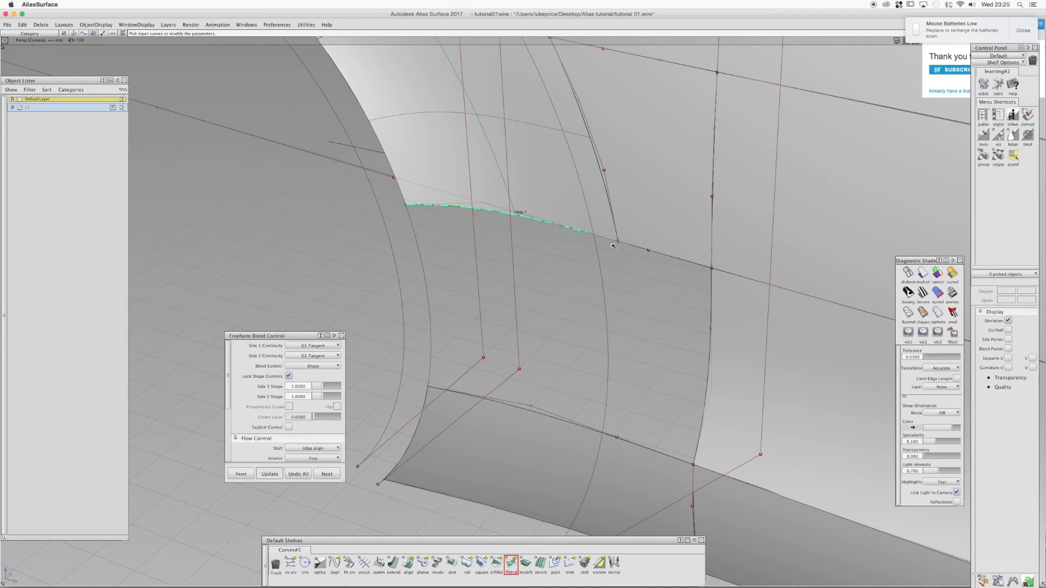
click(630, 246)
click(637, 253)
click(585, 431)
click(594, 434)
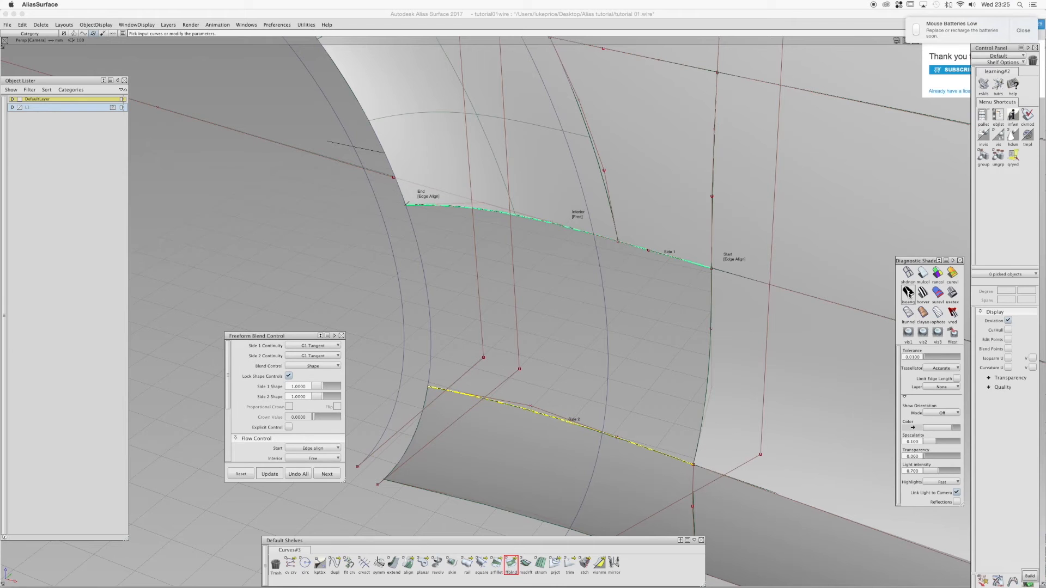
click(1029, 576)
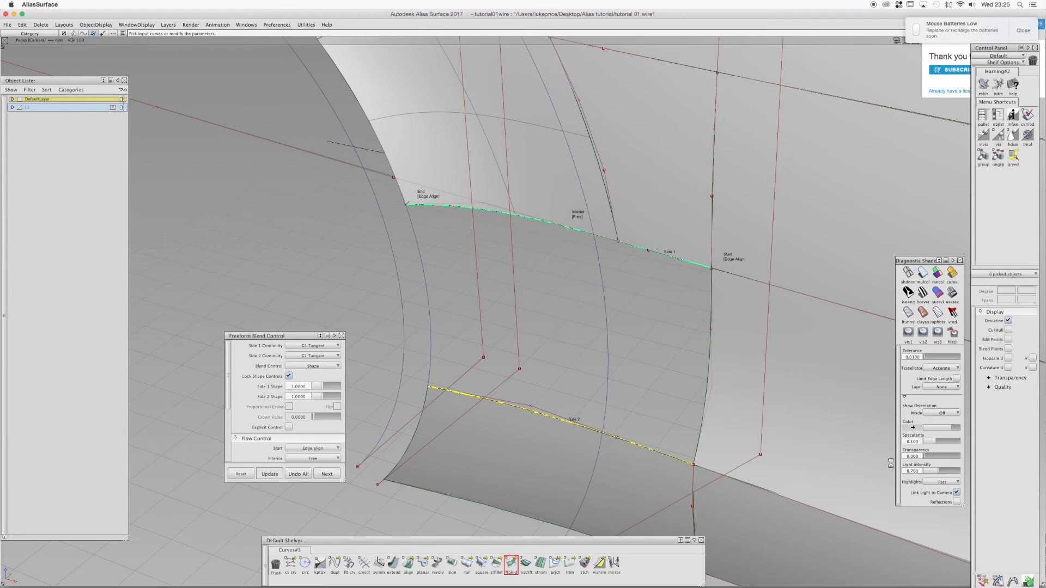
Turn on explicit control for the freeform blend and update it
alt+shift+drag(665, 348, 338, 247)
alt+shift+drag(446, 254, 414, 284)
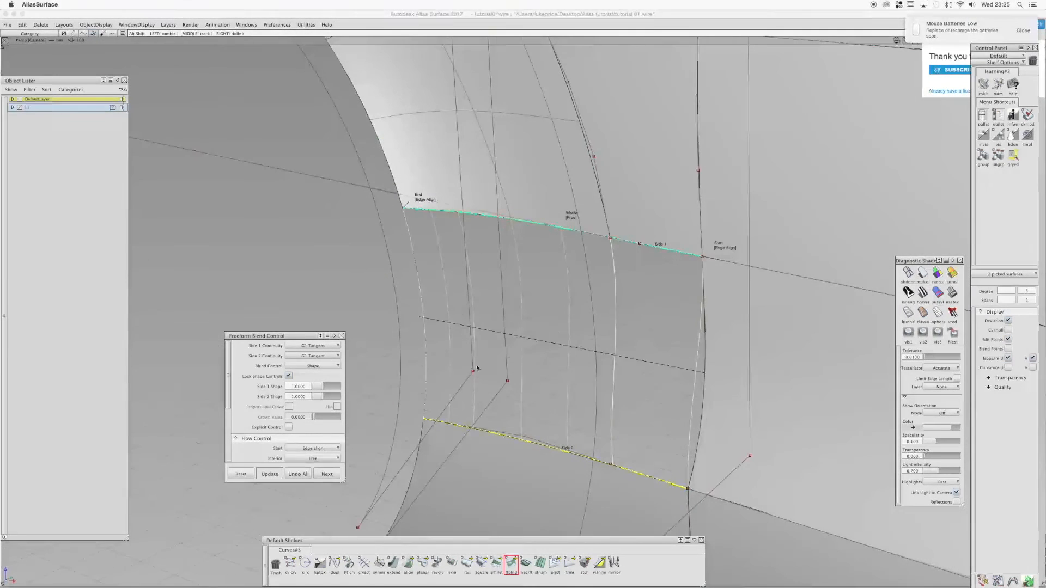
click(289, 427)
click(325, 459)
scroll(301, 430, down, 1)
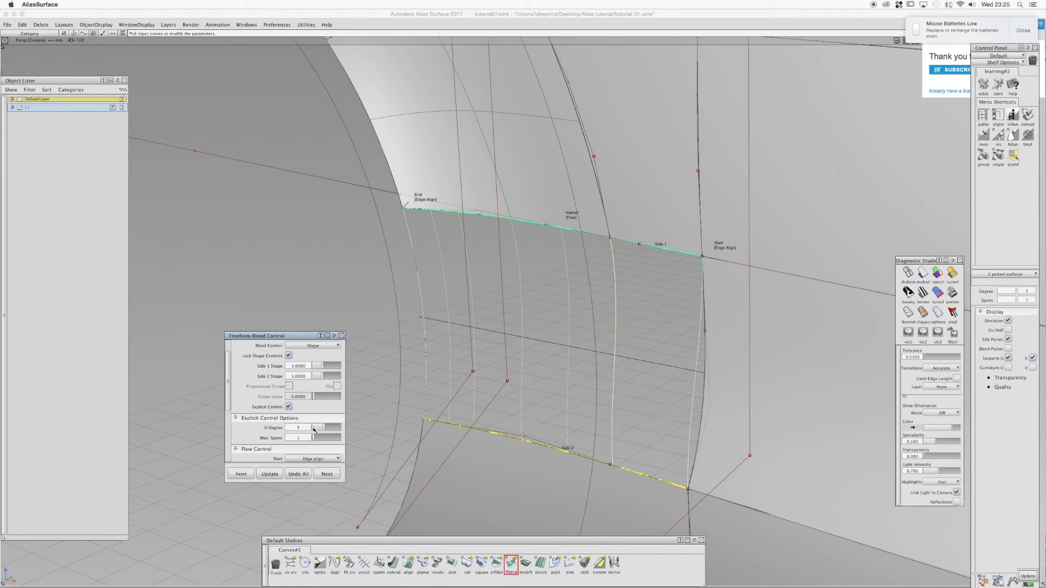
click(270, 474)
alt+shift+drag(468, 273, 434, 278)
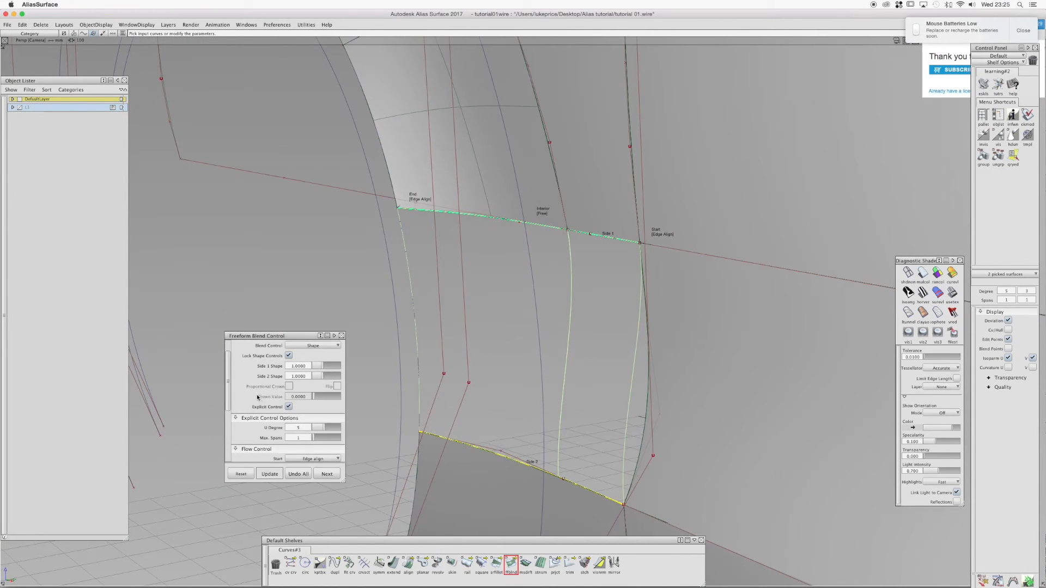
Set the blend's side 1 continuity to G2 Curvature and side 2 to G0 Position, and update it
scroll(228, 348, up, 2)
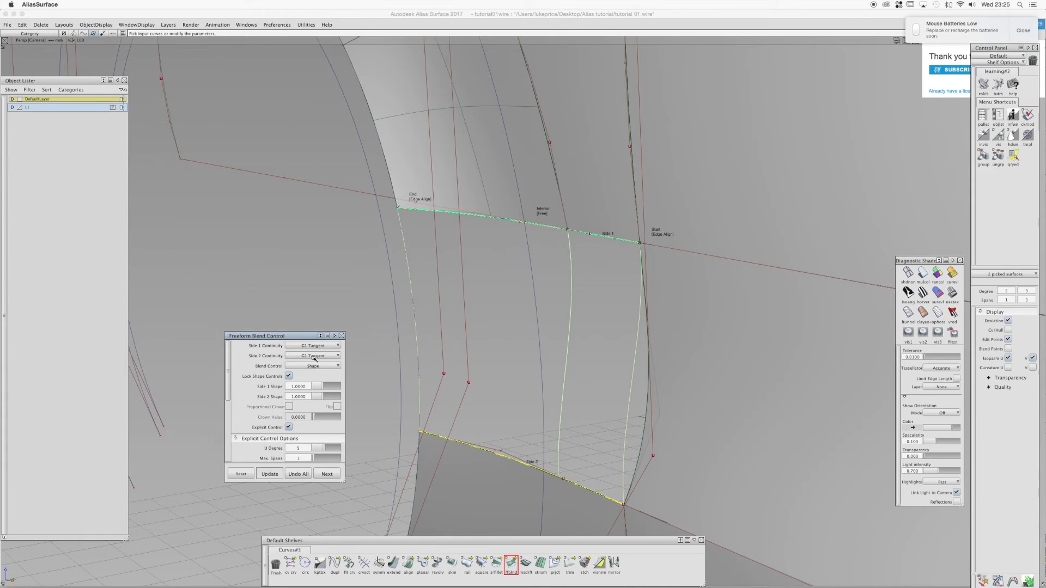
click(316, 347)
click(313, 361)
click(313, 356)
click(315, 366)
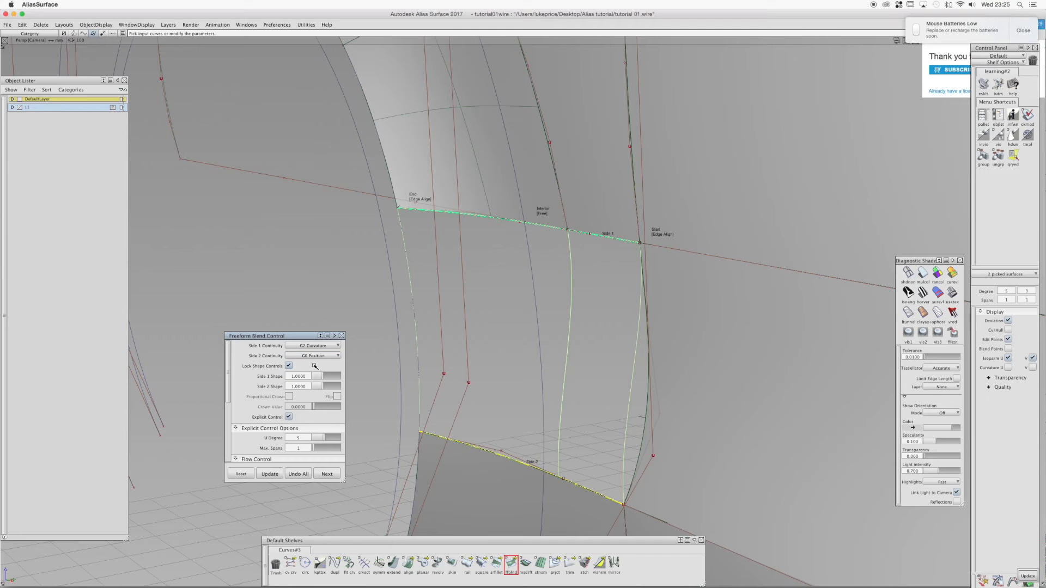
click(276, 474)
Check the stripe flow across the blend and its neighbouring surfaces in stripe shading
alt+shift+drag(584, 321, 716, 343)
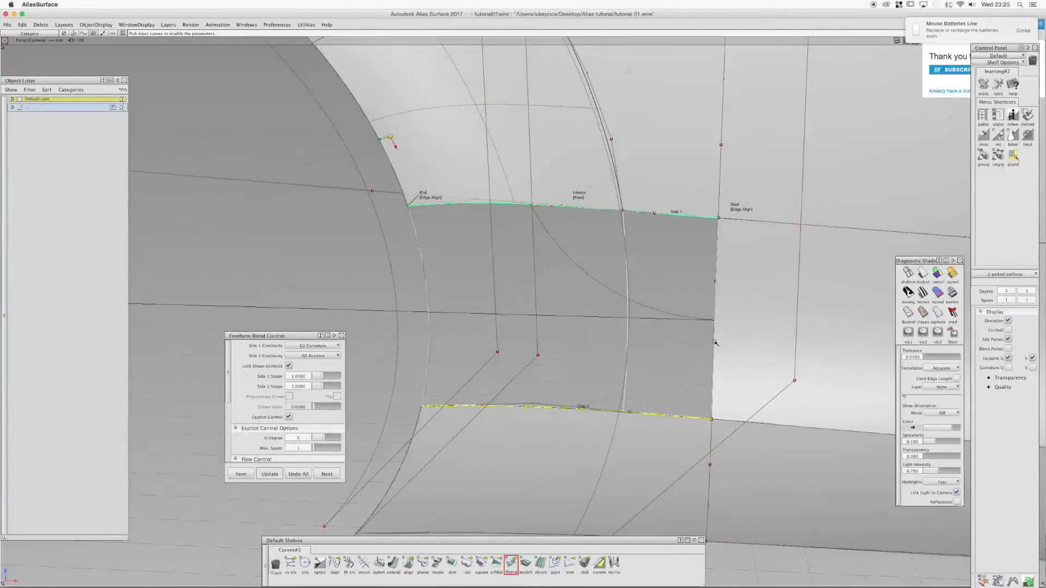
ctrl+shift+drag(668, 336, 667, 377)
click(924, 293)
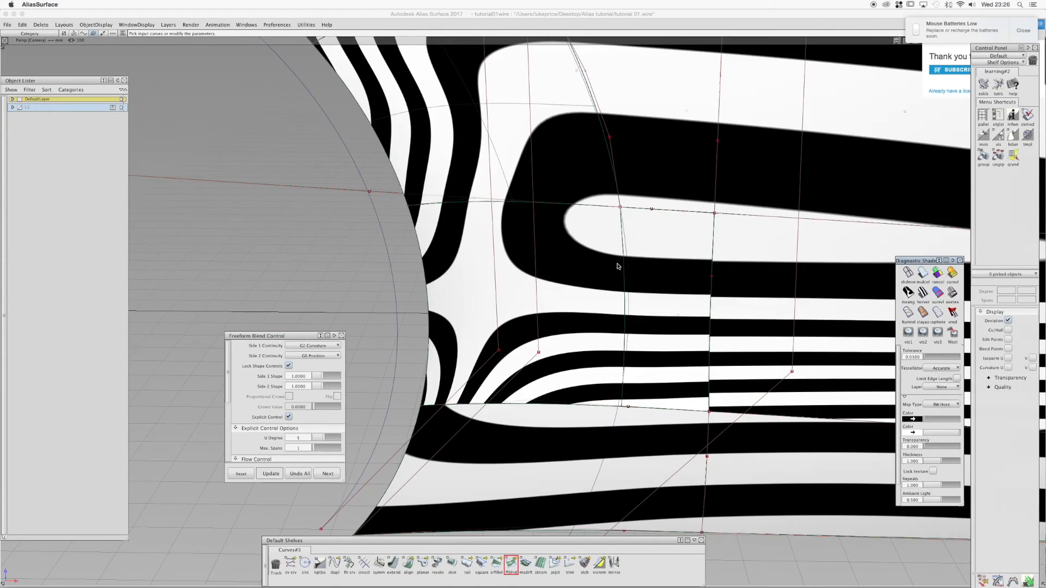
mouse_move(618, 266)
alt+shift+mouse_down()
mouse_move(731, 246)
mouse_move(579, 240)
mouse_move(519, 265)
alt+shift+mouse_up()
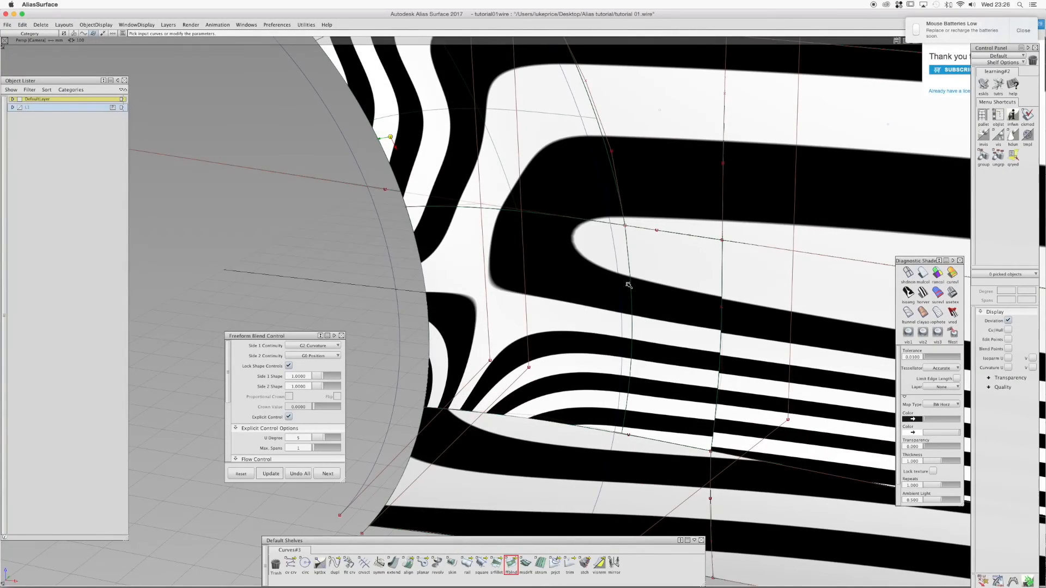
Return to smooth shading and examine the highlights across the blend, the wheel arch and the body side
click(908, 272)
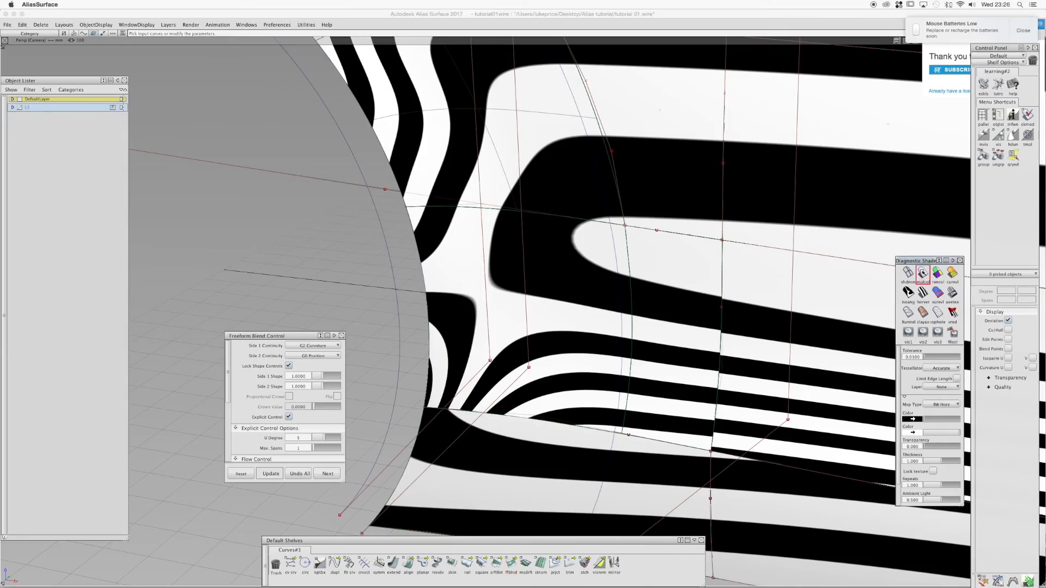
alt+shift+drag(700, 301, 452, 235)
alt+shift+right_drag(451, 235, 376, 229)
mouse_move(376, 229)
alt+shift+mouse_down()
mouse_move(520, 154)
mouse_move(710, 234)
alt+shift+mouse_up()
ctrl+shift+right_drag(522, 187, 540, 181)
ctrl+shift+right_drag(464, 206, 455, 202)
mouse_move(460, 204)
alt+shift+mouse_down()
mouse_move(480, 226)
mouse_move(603, 140)
mouse_move(537, 141)
mouse_move(521, 172)
alt+shift+mouse_up()
ctrl+shift+right_drag(420, 192, 430, 168)
ctrl+shift+right_drag(423, 175, 412, 168)
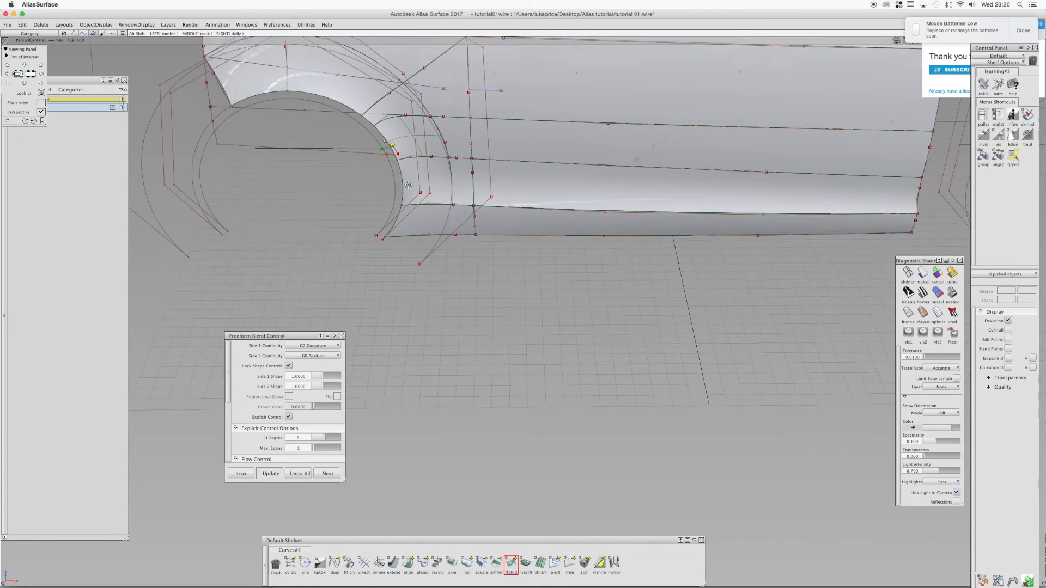
alt+shift+middle_drag(464, 151, 485, 226)
alt+shift+drag(486, 225, 458, 226)
alt+shift+right_drag(458, 226, 484, 228)
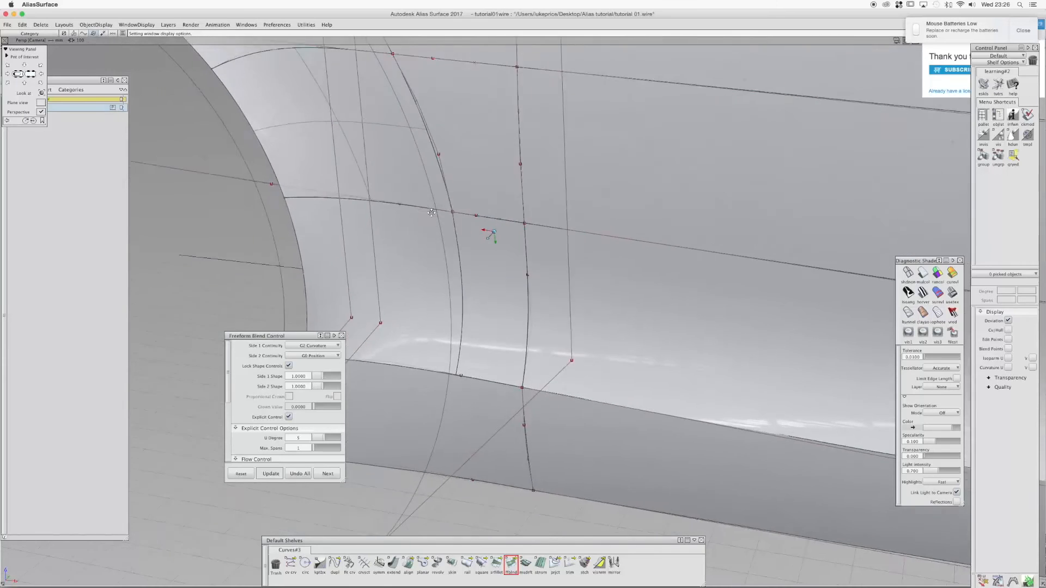
alt+shift+middle_drag(484, 229, 539, 265)
Delete both pieces of the freeform blend surface to reopen the gap
ctrl+shift+drag(540, 281, 518, 290)
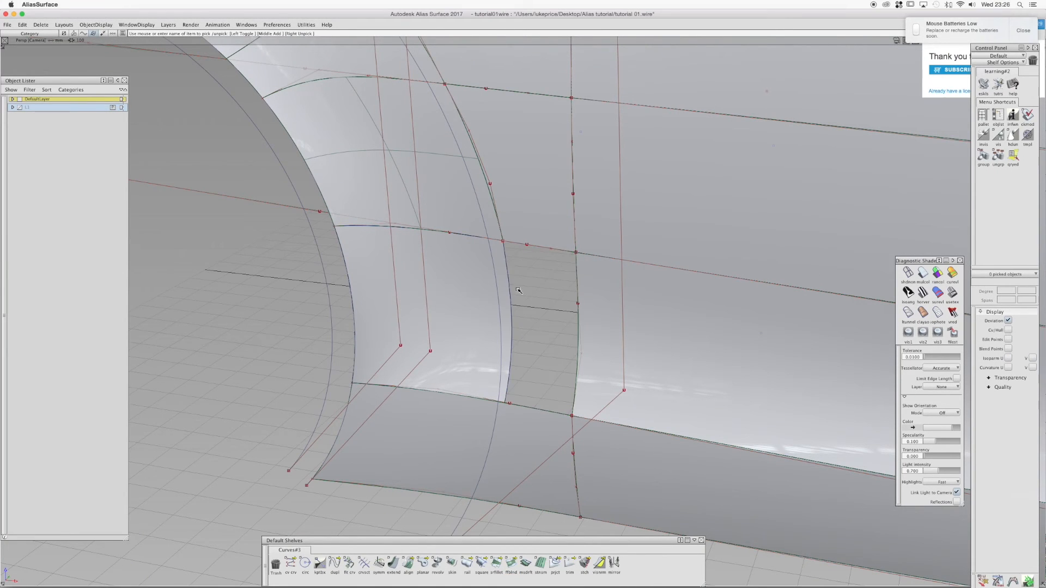
alt+shift+drag(517, 299, 456, 308)
click(467, 282)
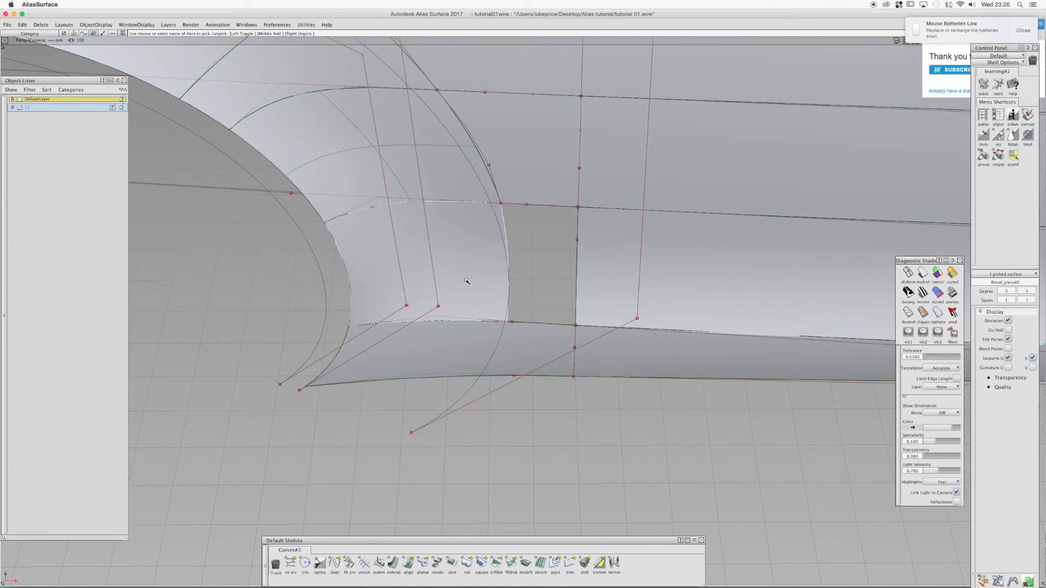
click(467, 282)
ctrl+shift+drag(467, 281, 443, 297)
click(447, 359)
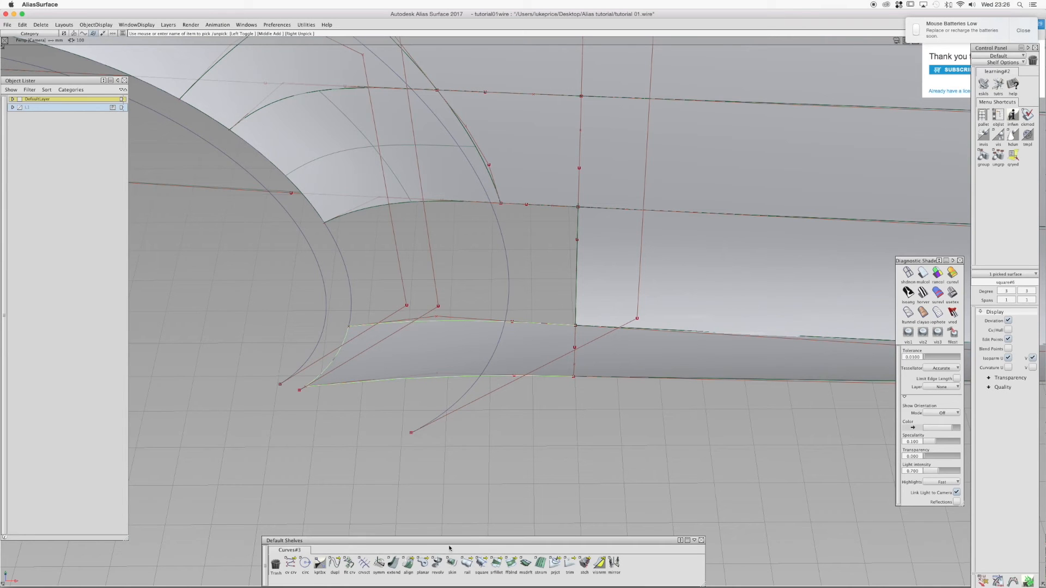
click(555, 564)
click(447, 412)
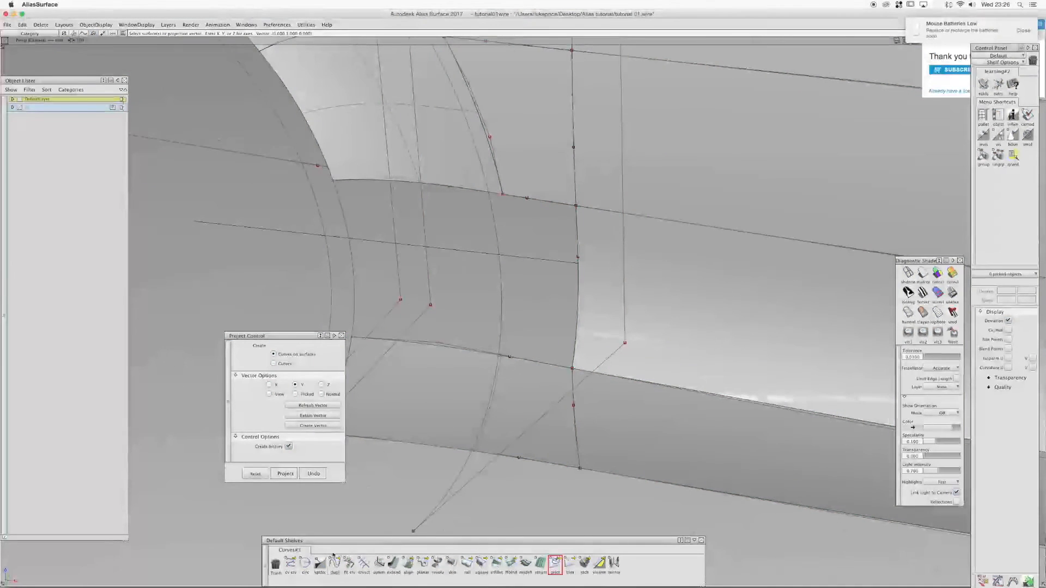
Draw a straight CV curve across the gap from the lower surface's top edge to the upper arch surface's corner, and pick it
click(290, 564)
click(501, 355)
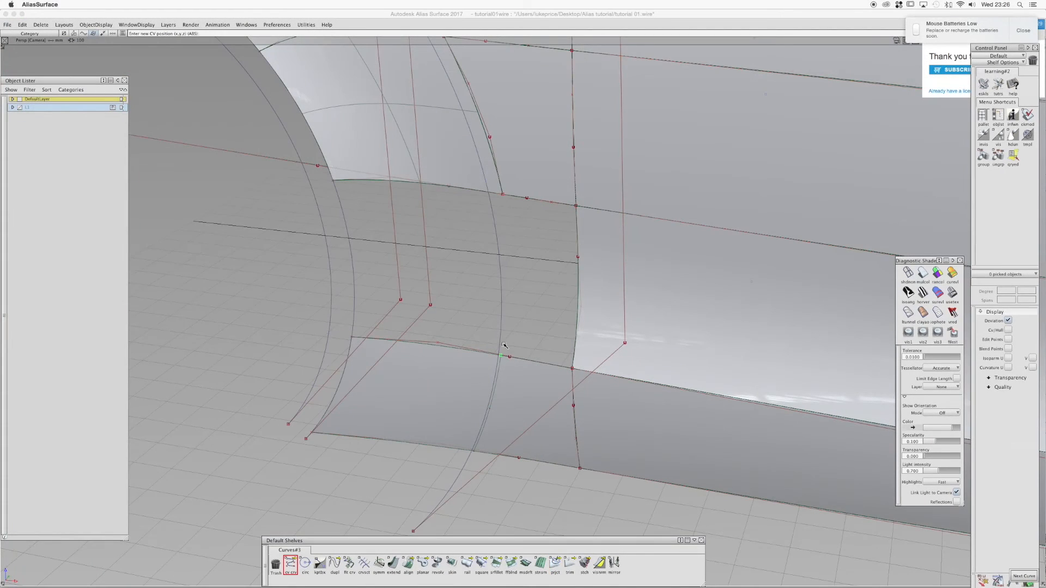
ctrl+click(507, 214)
ctrl+shift+drag(507, 278, 508, 260)
ctrl+shift+drag(526, 237, 526, 242)
click(502, 226)
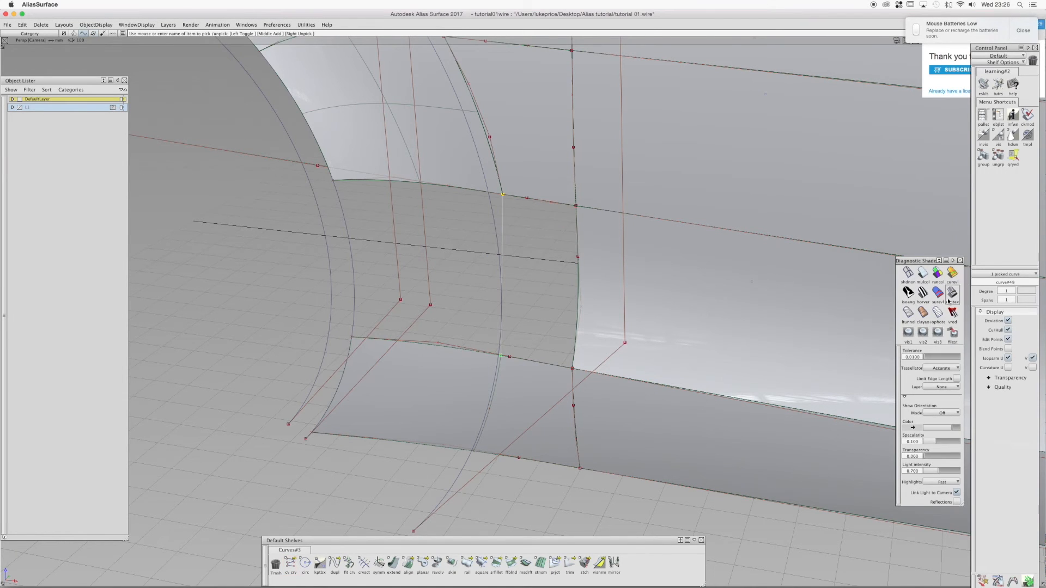
Set the new curve's degree to 5
drag(999, 293, 1025, 290)
text(5)
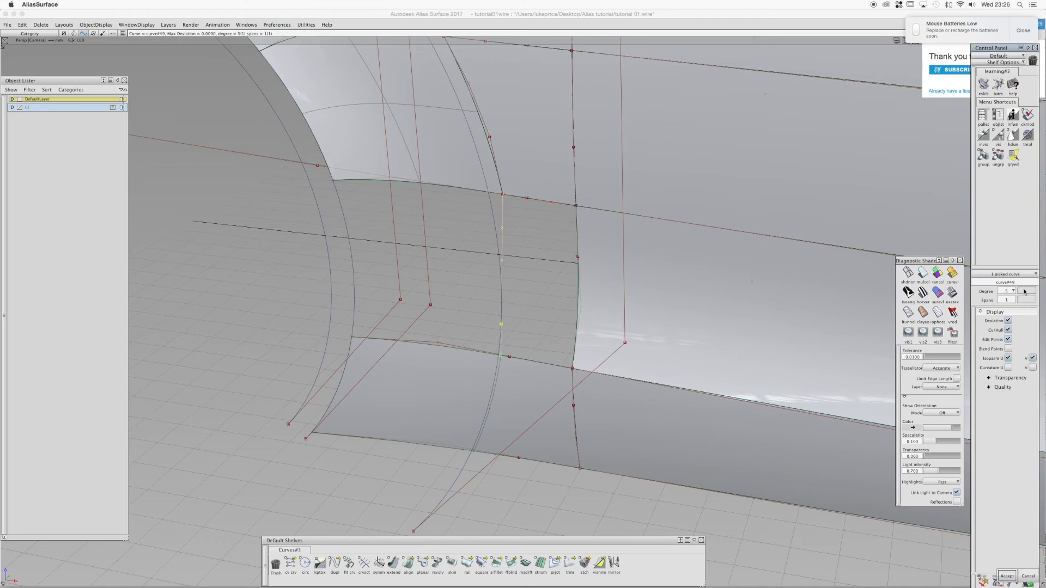
key(Return)
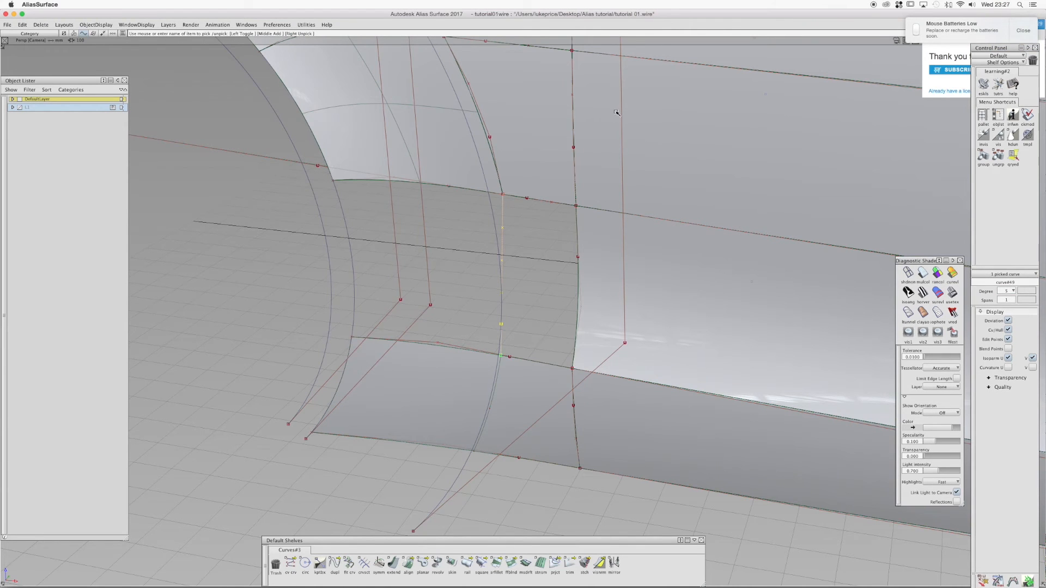
Set the new curve's degree to 3 and clear the selection
alt+shift+drag(524, 284, 568, 243)
drag(530, 229, 502, 238)
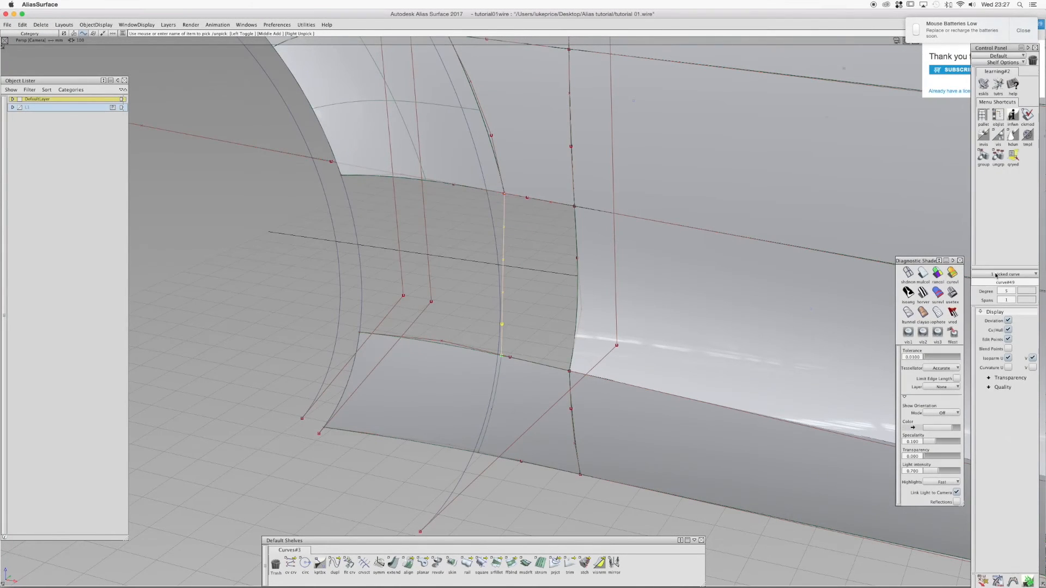
drag(1003, 291, 1016, 292)
text(3)
key(Return)
ctrl+shift+drag(522, 189, 521, 170)
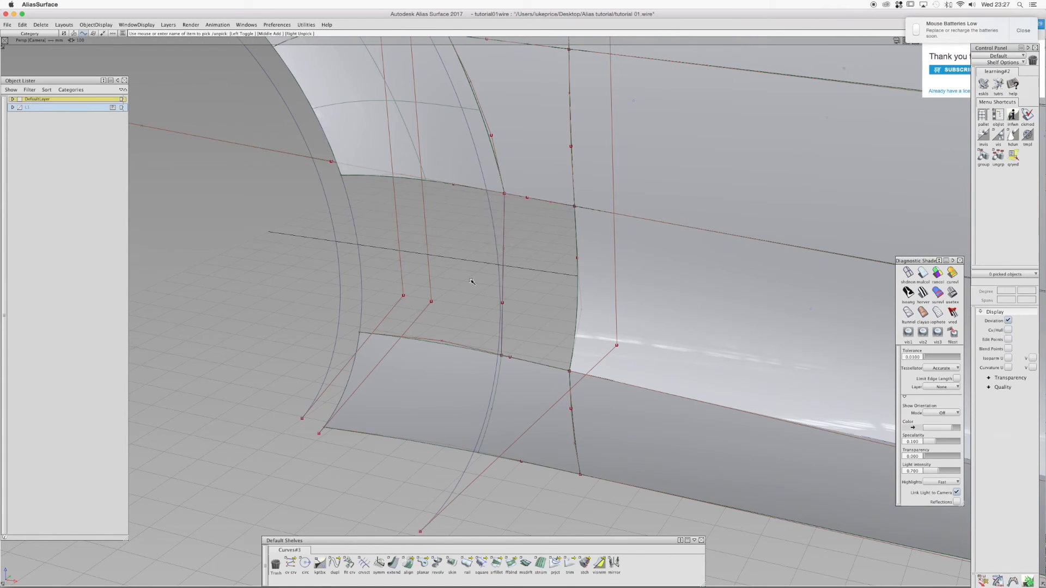
Align the new curve's upper end to the edge of square#14 with G2 continuity and accept it
double_click(408, 564)
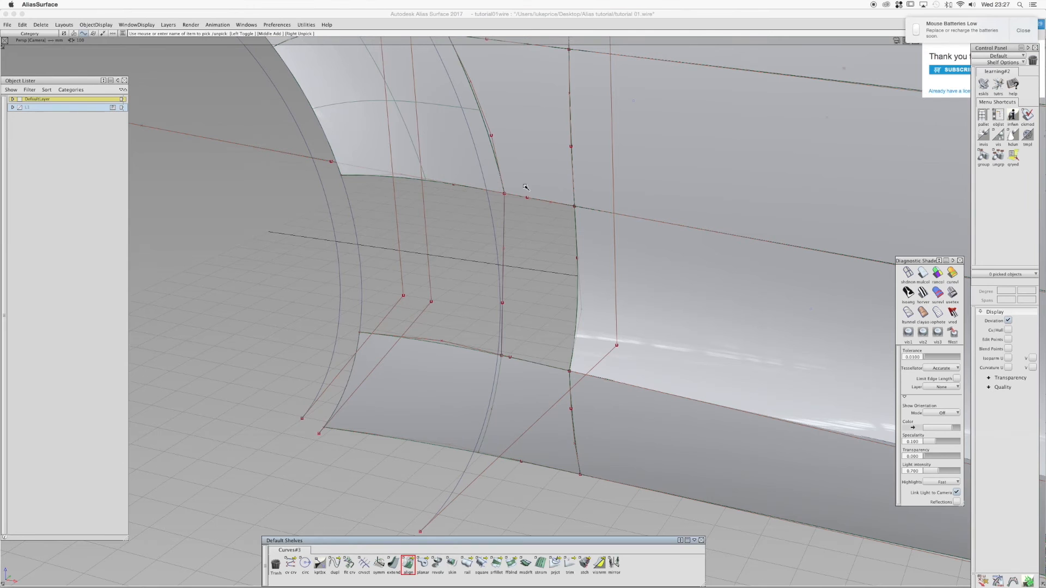
click(504, 213)
click(504, 185)
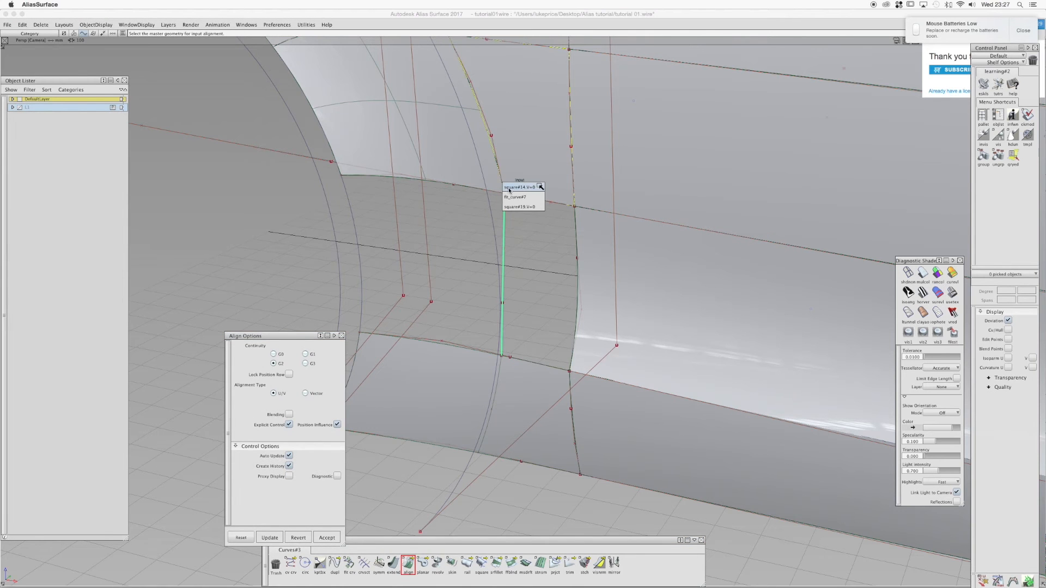
click(509, 189)
alt+shift+drag(509, 188, 403, 228)
click(327, 538)
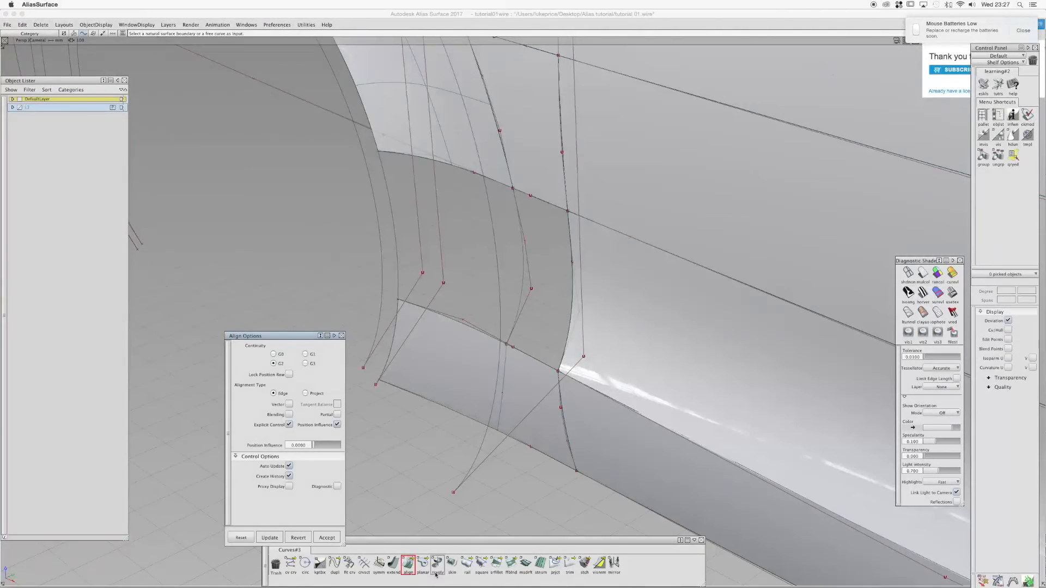
Build a square surface with all boundaries Free between the body panel edge, upper surface edge, new curve and lower surface's top edge
click(481, 565)
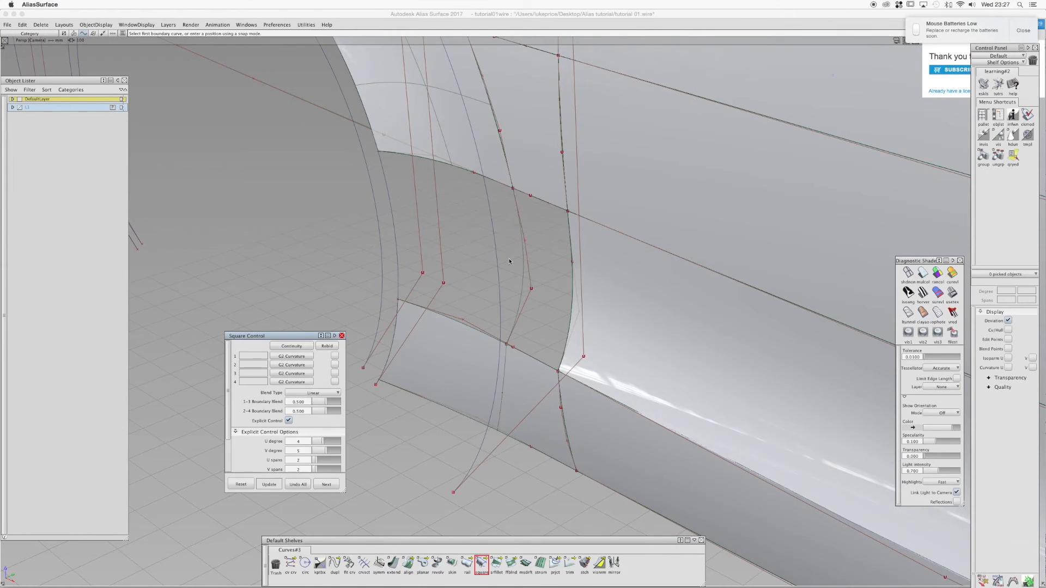
click(276, 348)
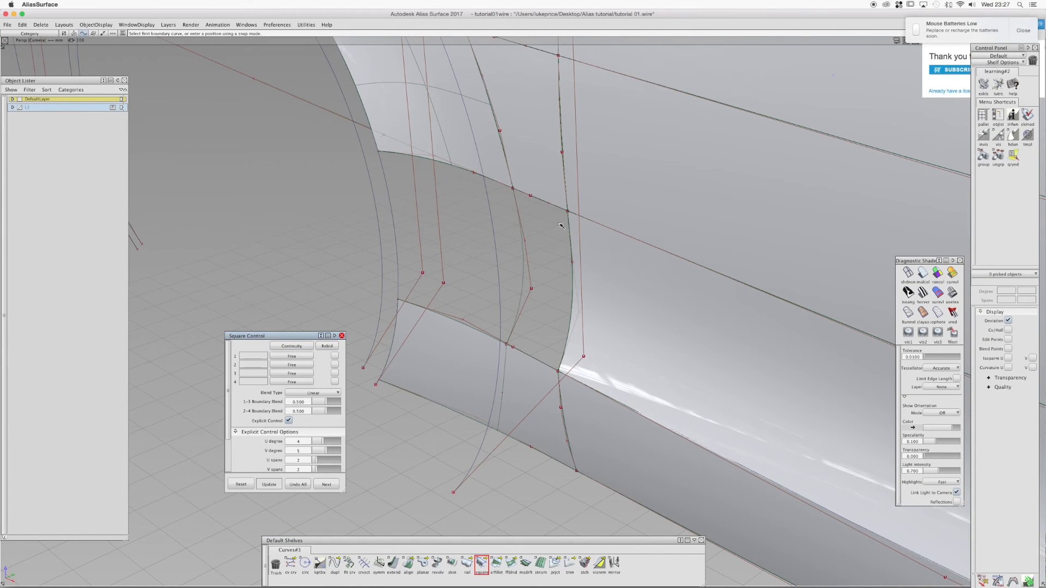
click(573, 253)
click(566, 212)
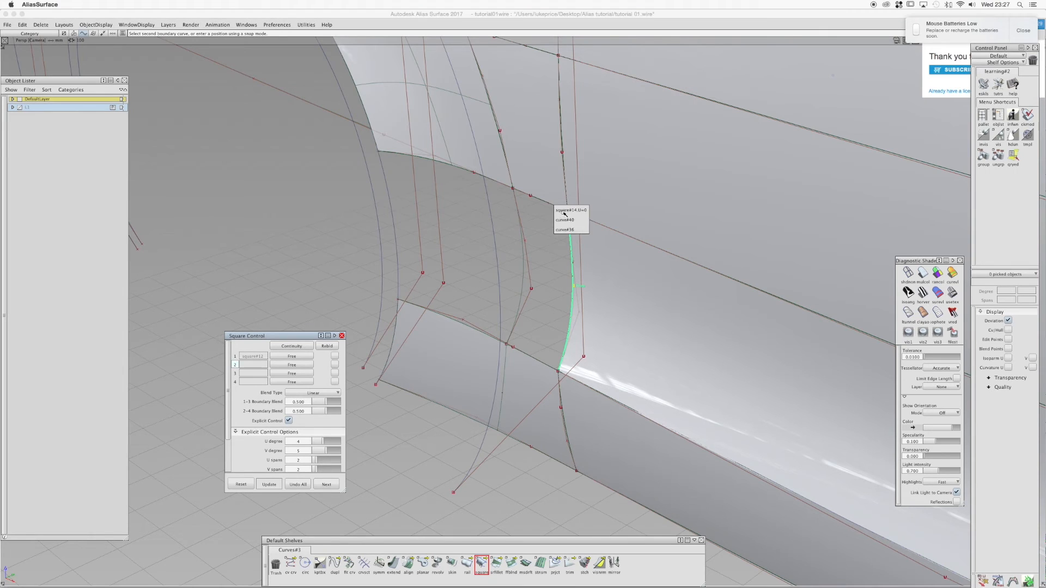
click(567, 210)
click(525, 248)
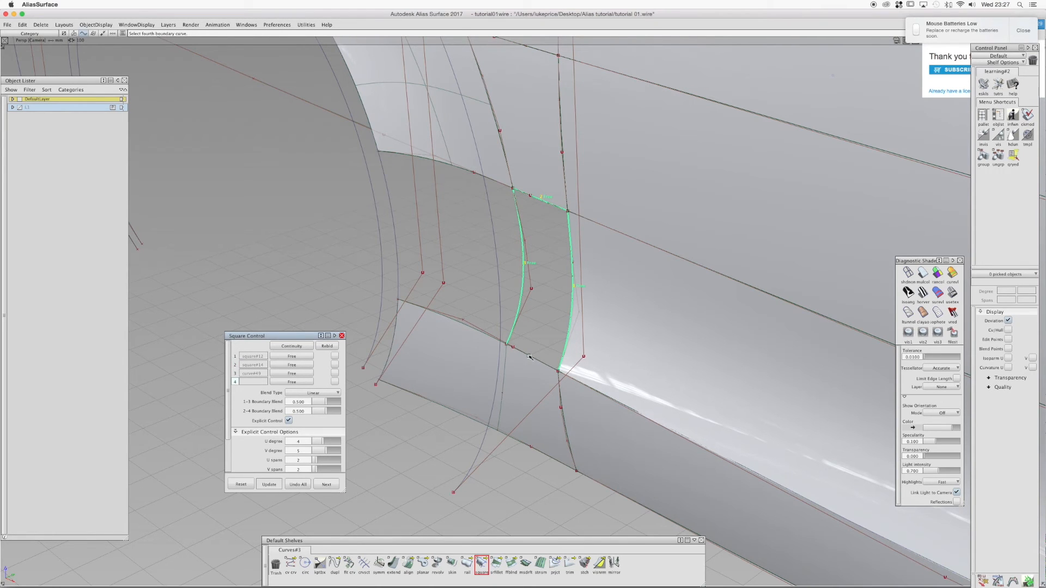
click(531, 359)
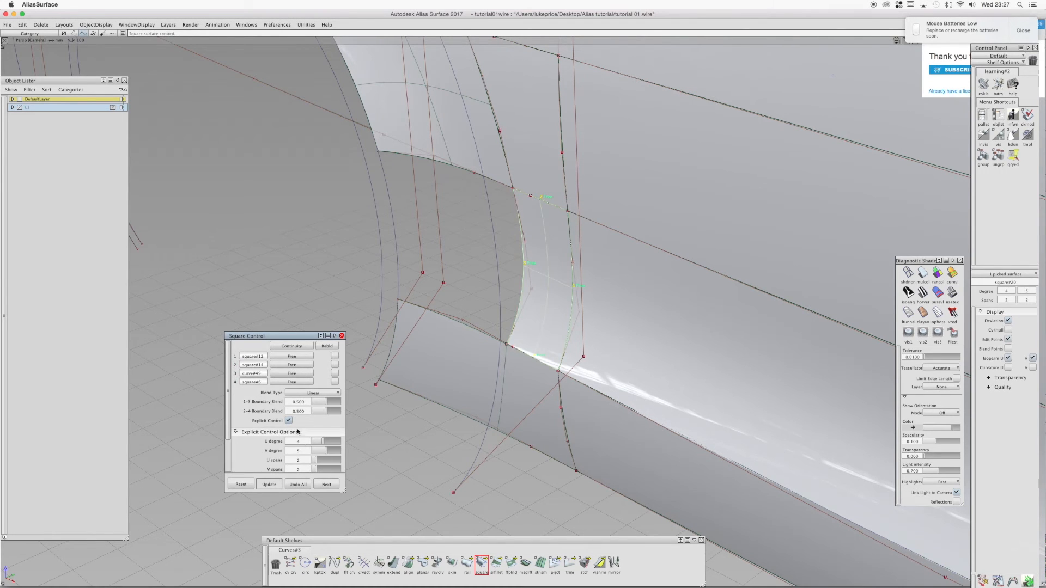
Give the square surface G2 Curvature on its first two boundaries, U degree 4, V degree 3 and single spans, and finish it
mouse_move(315, 460)
mouse_down()
mouse_move(309, 469)
mouse_move(321, 442)
mouse_move(320, 452)
mouse_up()
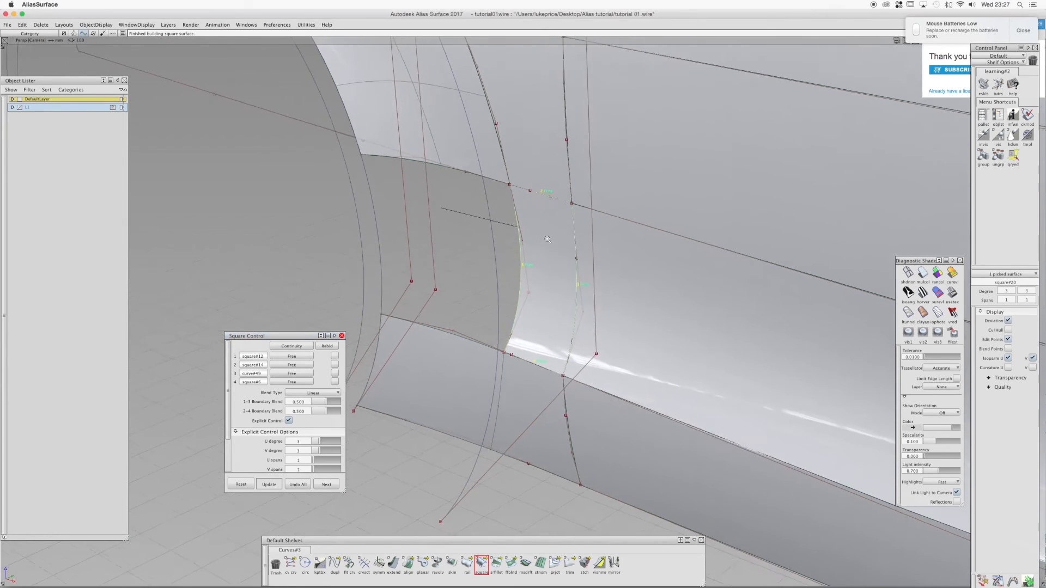
click(283, 356)
click(287, 395)
click(292, 365)
click(309, 401)
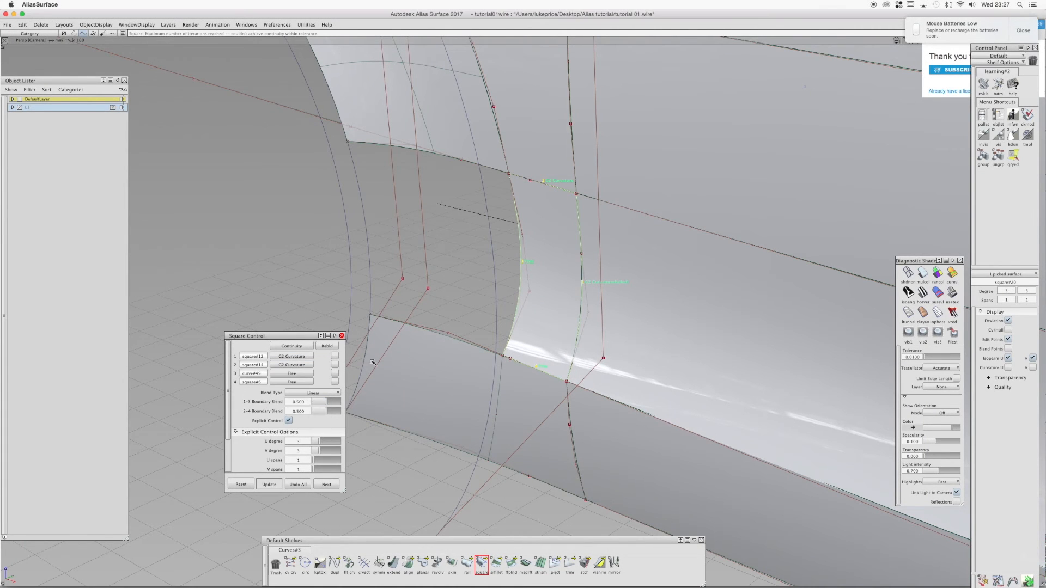
alt+shift+drag(414, 235, 370, 338)
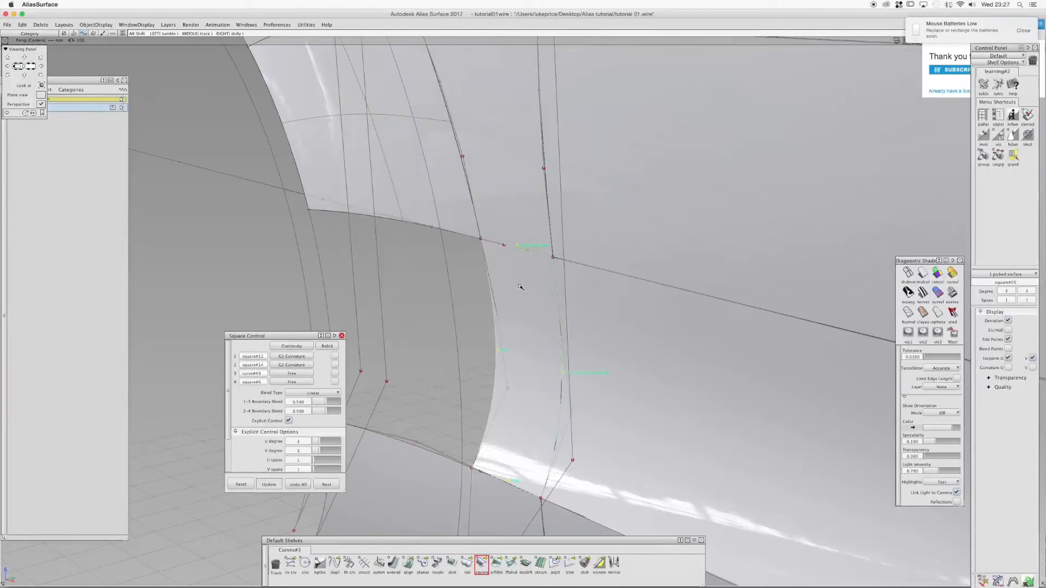
click(323, 450)
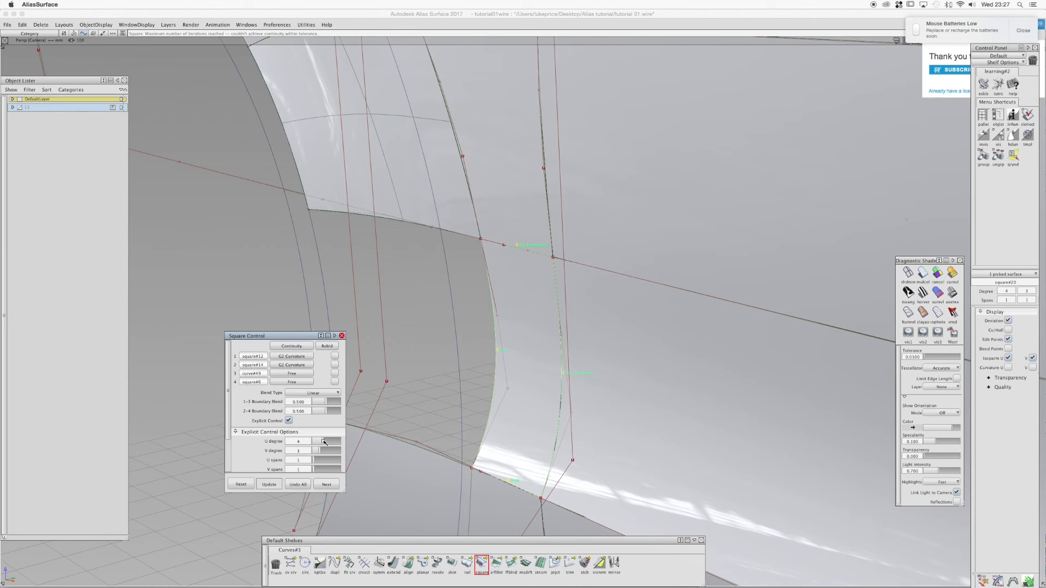
click(327, 483)
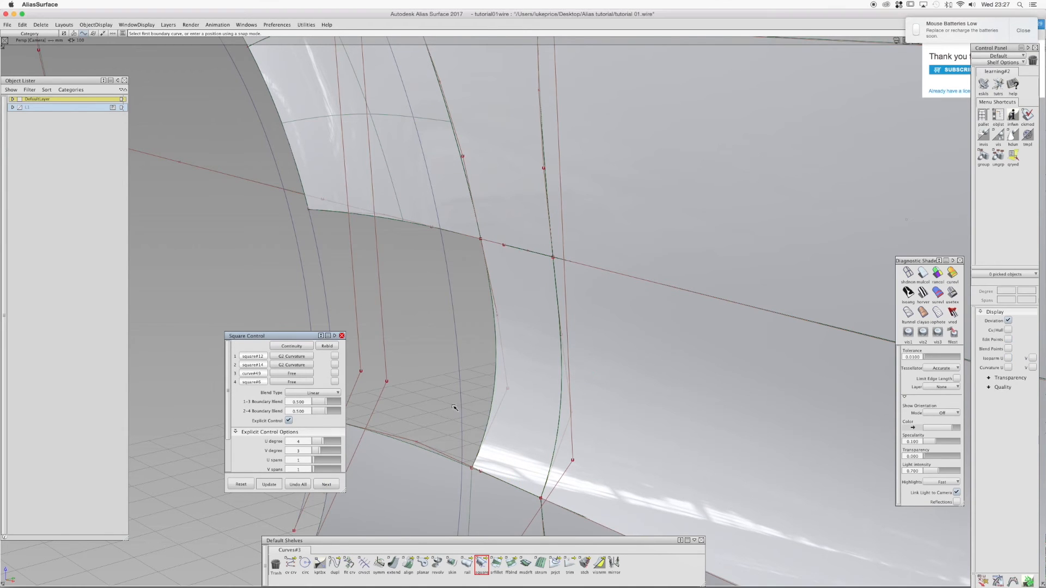
Check the new surface's flow into its neighbours with zebra stripes, and return to plain diagnostic shading
click(922, 273)
alt+shift+drag(550, 278, 579, 257)
click(923, 293)
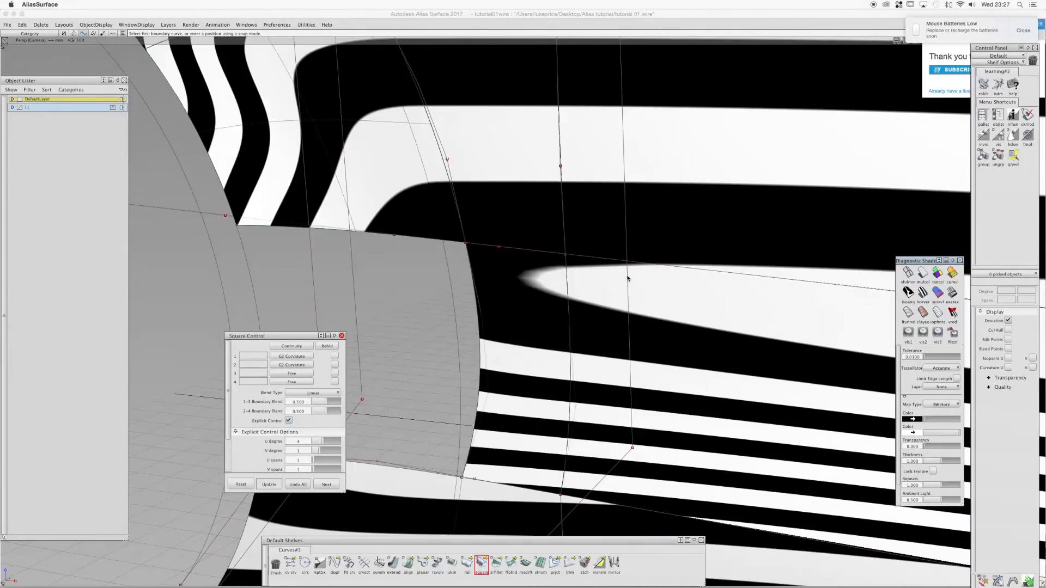
alt+shift+middle_drag(628, 277, 708, 235)
click(923, 273)
alt+shift+drag(667, 267, 680, 270)
mouse_move(680, 271)
alt+shift+middle_down()
mouse_move(708, 312)
mouse_move(693, 236)
alt+shift+middle_up()
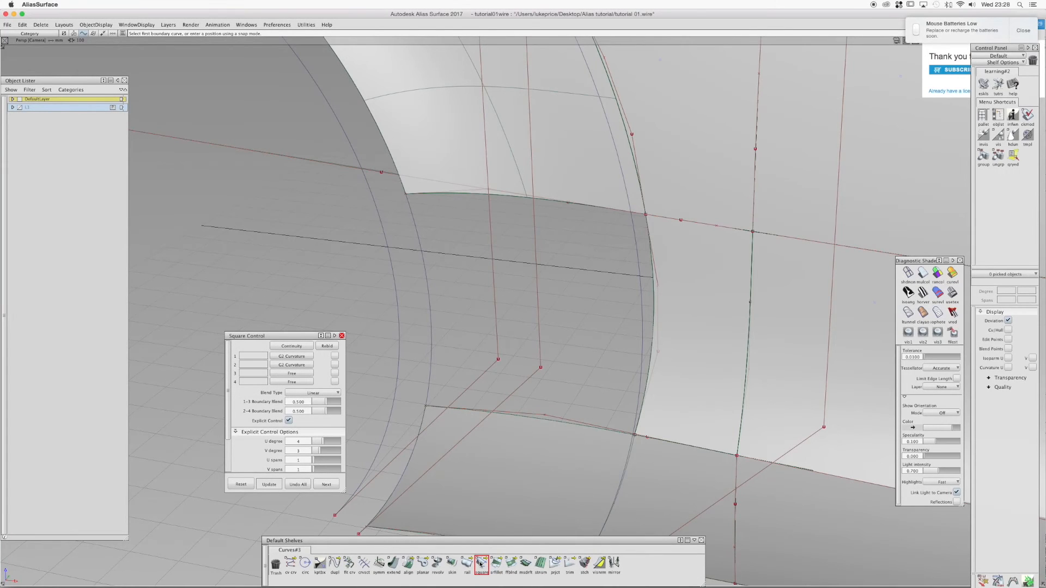
Build a square surface in the remaining arch opening from the adjoining surface edges, the arch curve and the lower surface's top edge
click(482, 564)
click(649, 231)
click(621, 214)
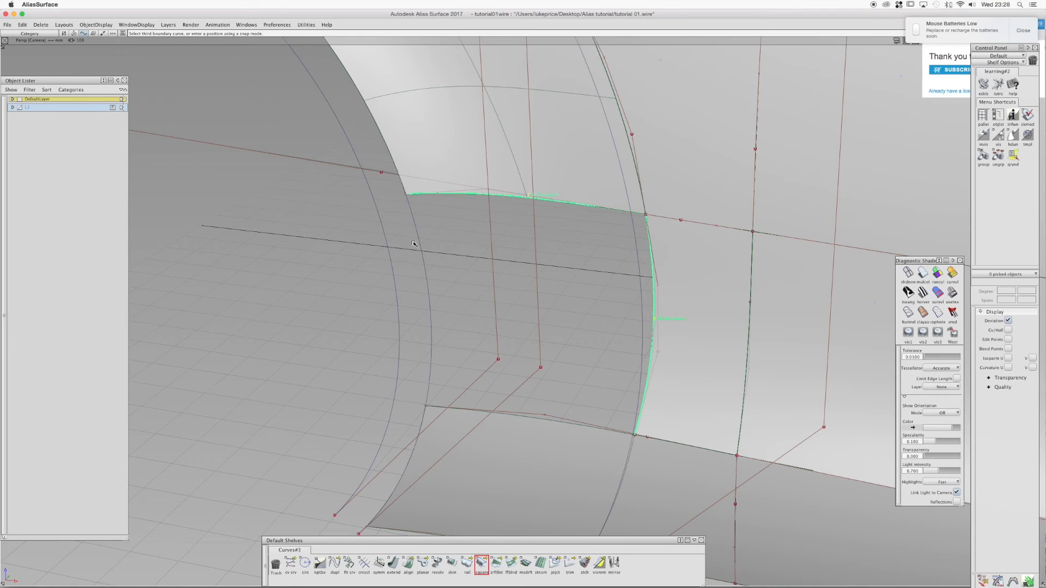
click(414, 243)
click(514, 416)
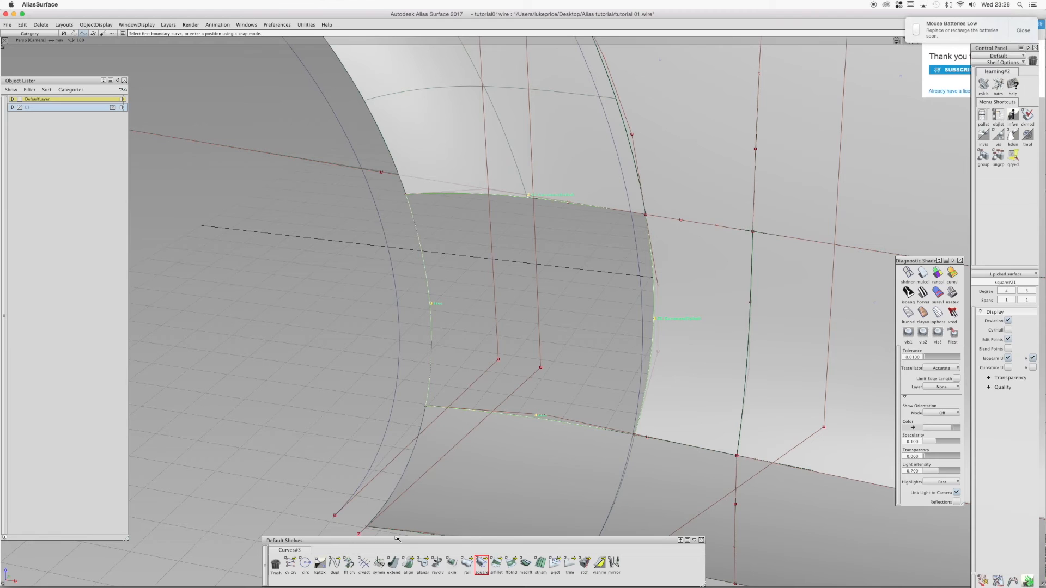
Set the arch square surface to U degree 5 and two spans in each direction, raise its V degree, and finish it
double_click(481, 563)
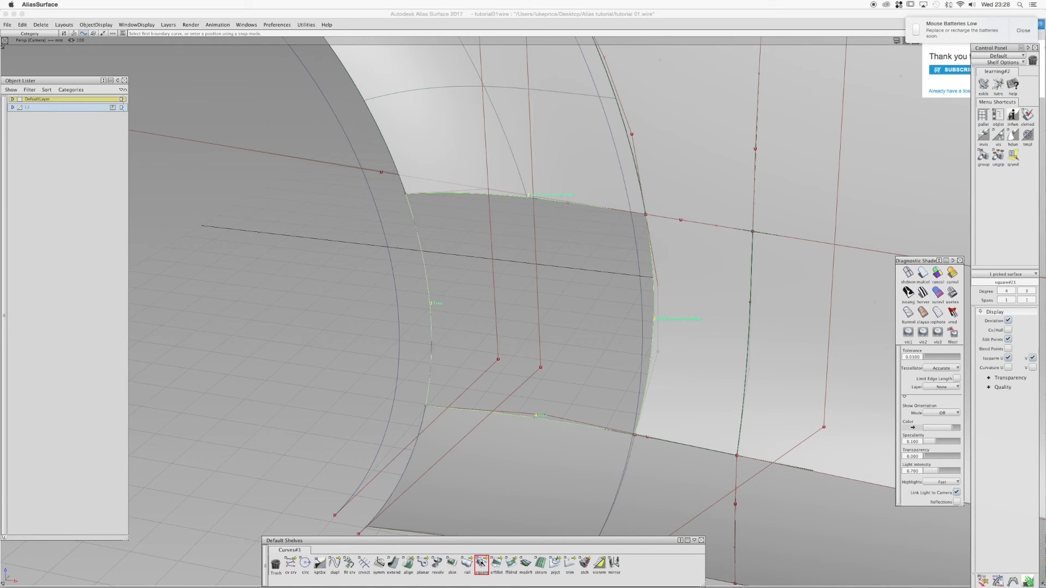
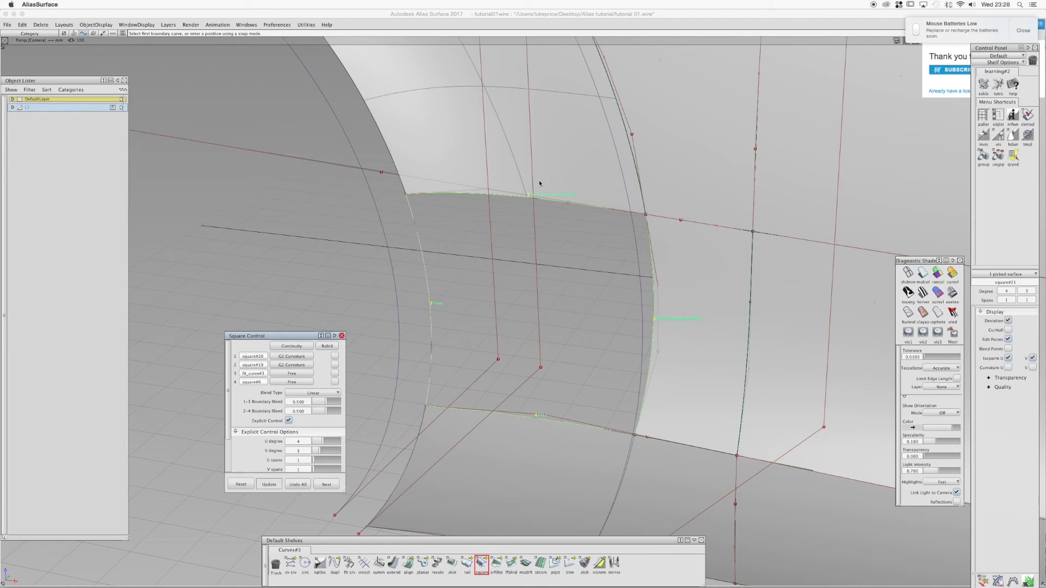
click(323, 452)
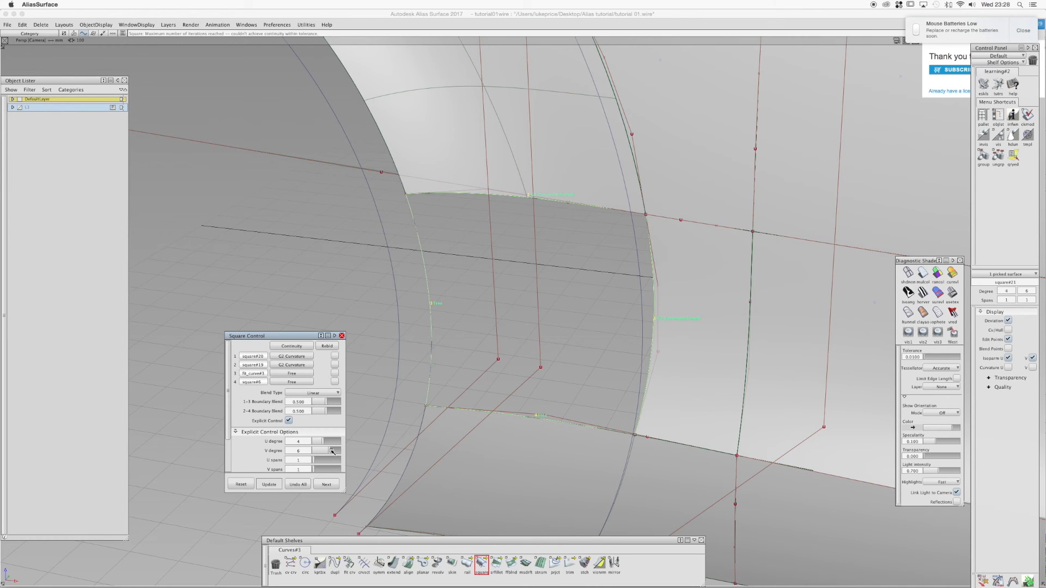
drag(334, 452, 340, 451)
click(324, 452)
click(320, 468)
drag(337, 452, 327, 452)
click(328, 444)
click(329, 443)
click(331, 443)
mouse_move(338, 442)
mouse_down()
mouse_move(347, 445)
mouse_move(329, 442)
mouse_up()
click(329, 442)
click(336, 452)
click(329, 443)
click(323, 443)
click(320, 450)
drag(320, 462, 315, 462)
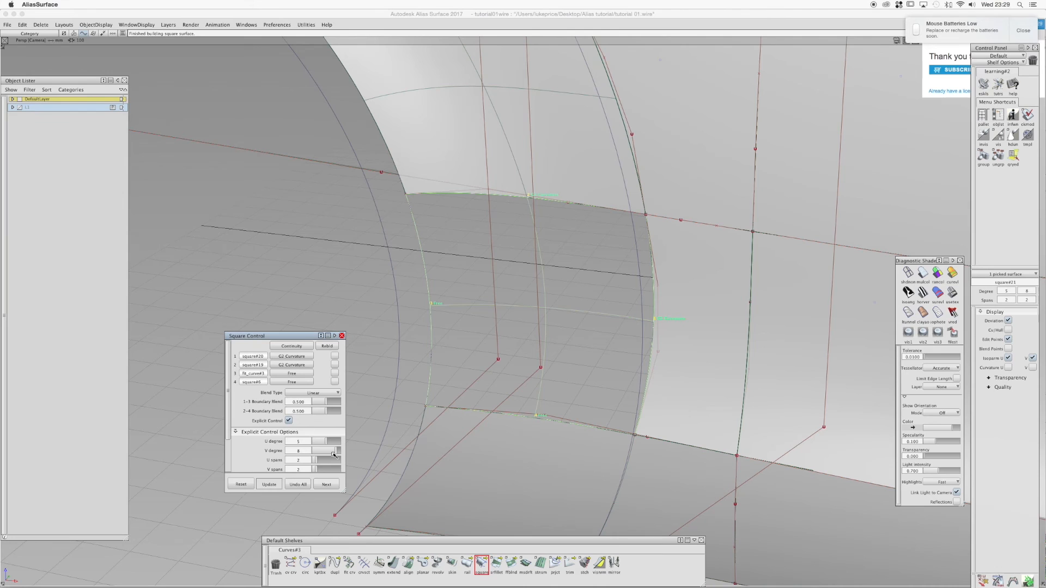
drag(336, 452, 334, 452)
click(327, 485)
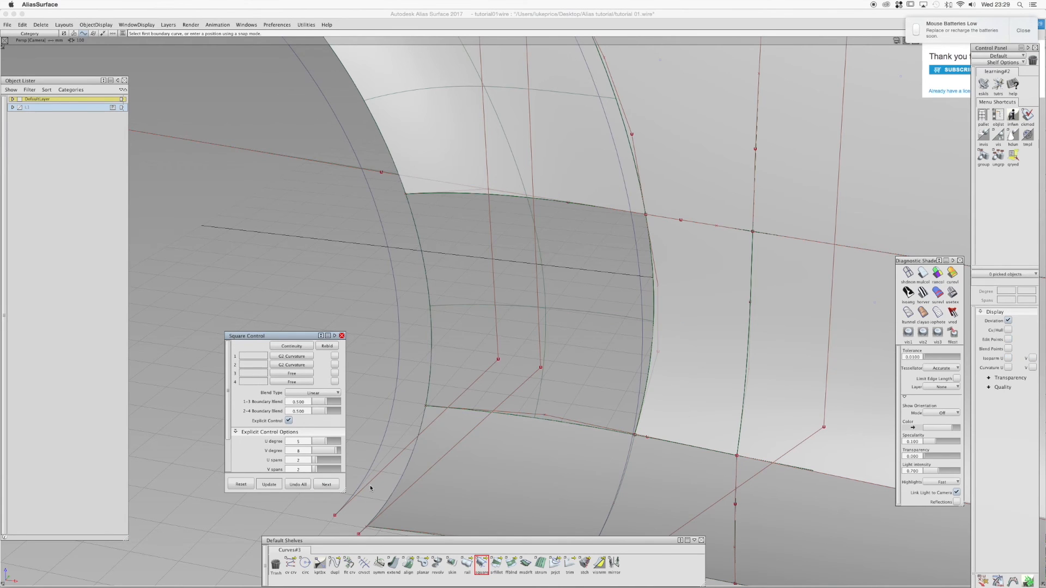
Shade the new surface with zebra stripes and examine the highlight flow around the wheel arch and body side from several angles
ctrl+shift+drag(380, 462, 379, 438)
click(923, 276)
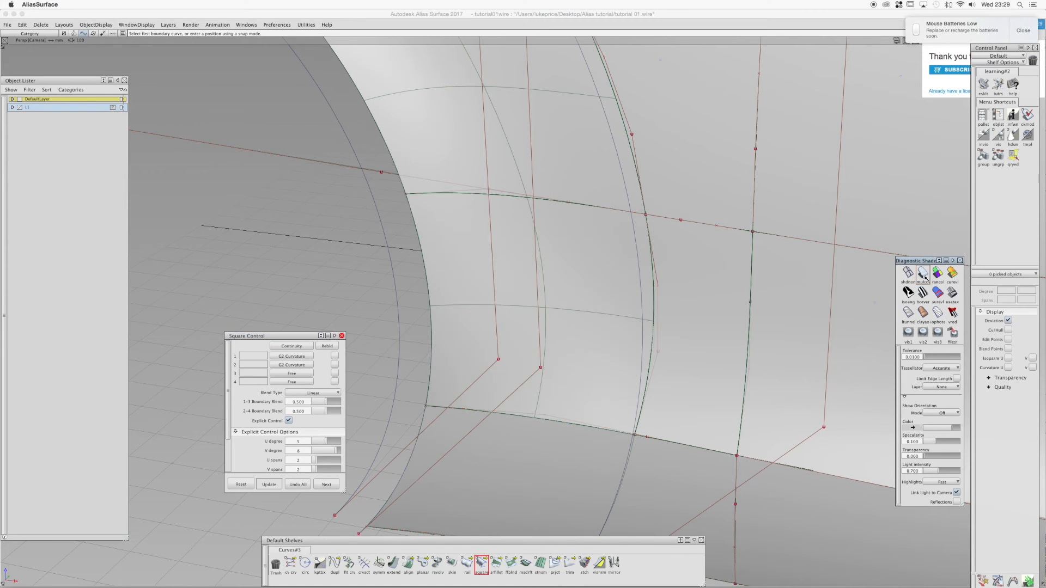
click(923, 294)
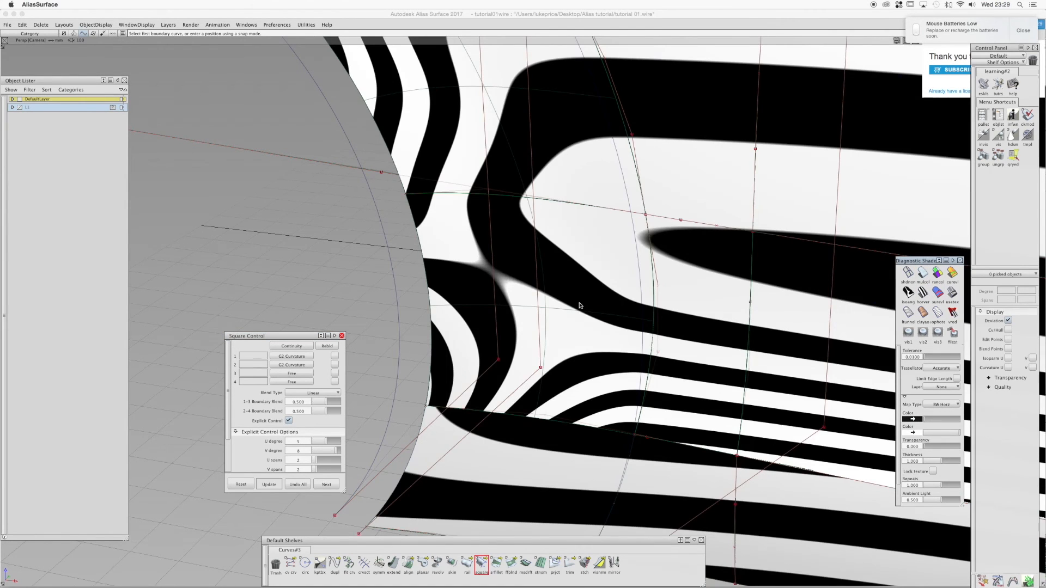
alt+shift+right_drag(590, 299, 479, 314)
mouse_move(479, 313)
alt+shift+mouse_down()
mouse_move(485, 326)
mouse_move(480, 310)
alt+shift+mouse_up()
alt+shift+right_drag(468, 294, 560, 268)
alt+shift+drag(561, 269, 668, 288)
alt+shift+right_drag(668, 288, 594, 296)
alt+shift+drag(594, 297, 631, 308)
alt+shift+right_drag(631, 308, 468, 246)
alt+shift+drag(469, 245, 643, 196)
alt+shift+middle_drag(643, 196, 600, 280)
alt+shift+drag(599, 280, 550, 305)
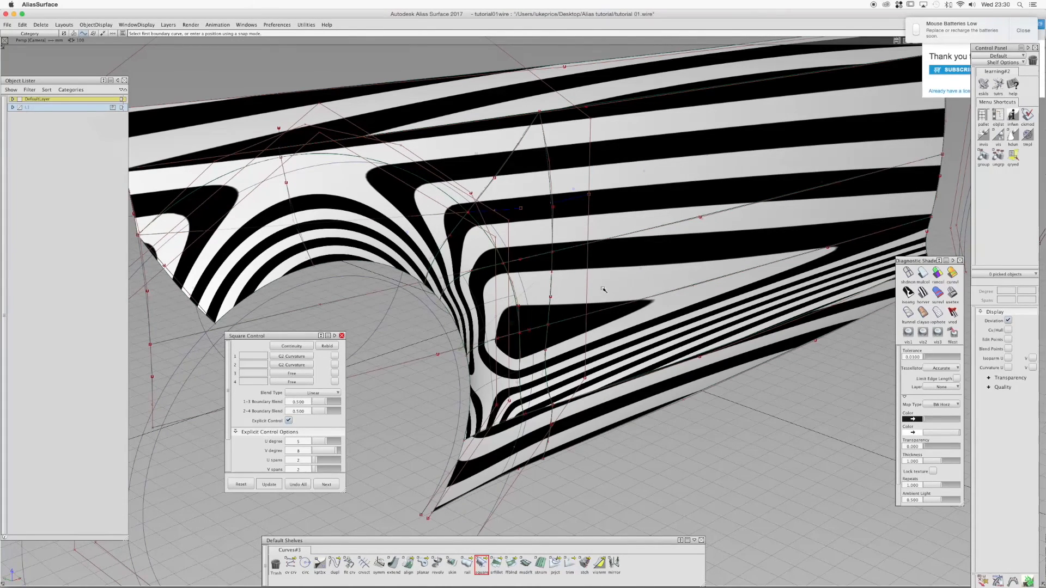
alt+shift+drag(544, 311, 480, 325)
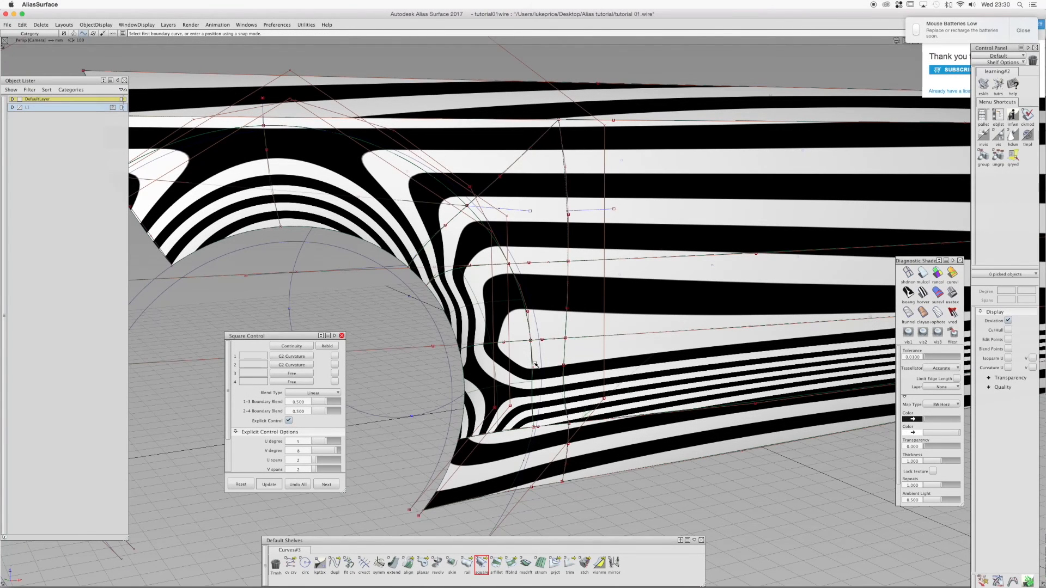
alt+shift+drag(538, 360, 388, 385)
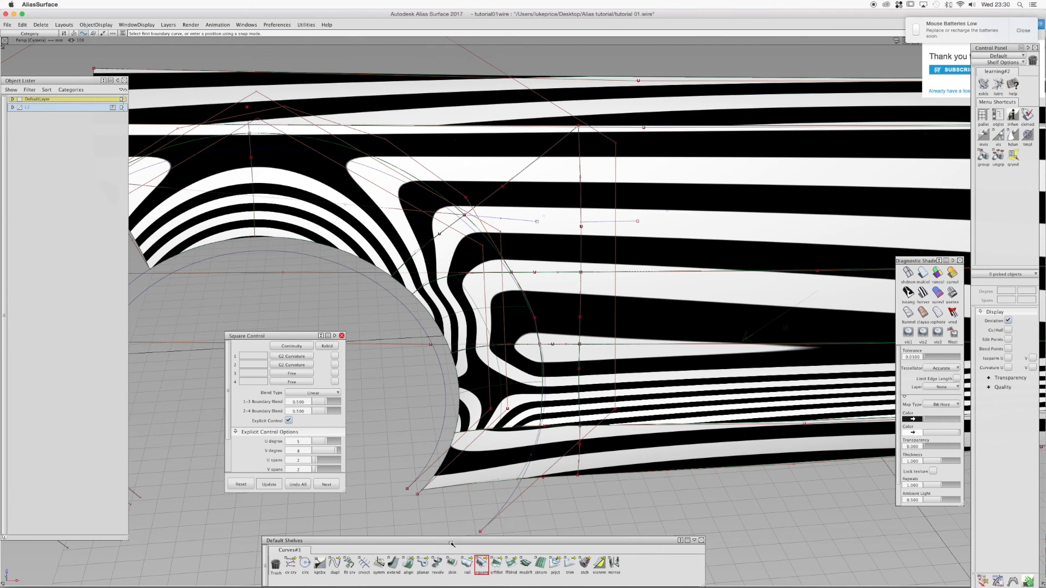
Build a freeform blend from the edges of square#20 and square#14, with G2 Curvature, to the two arch edges, with G0 Position
click(511, 563)
click(546, 381)
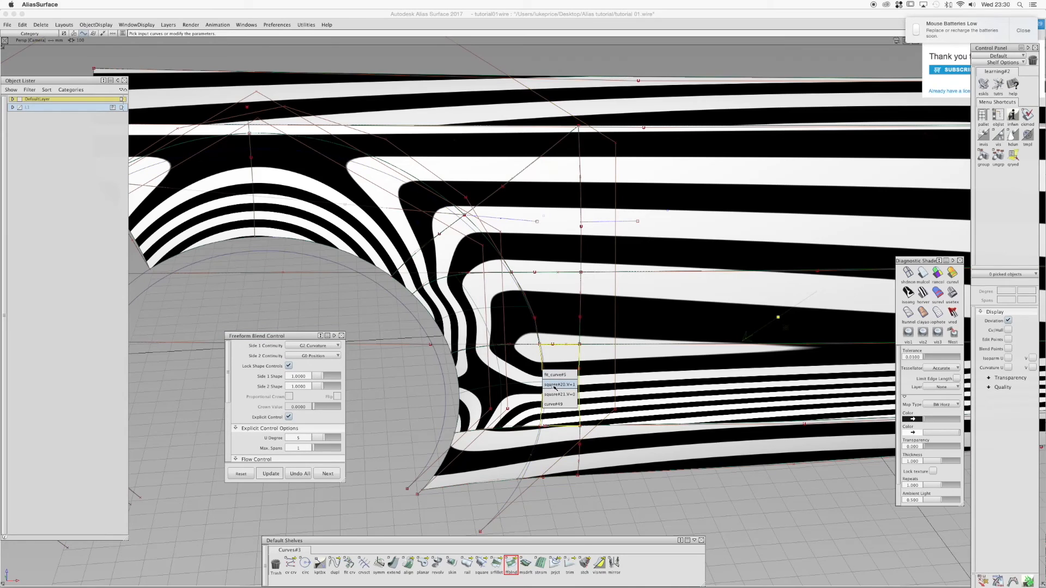
click(554, 393)
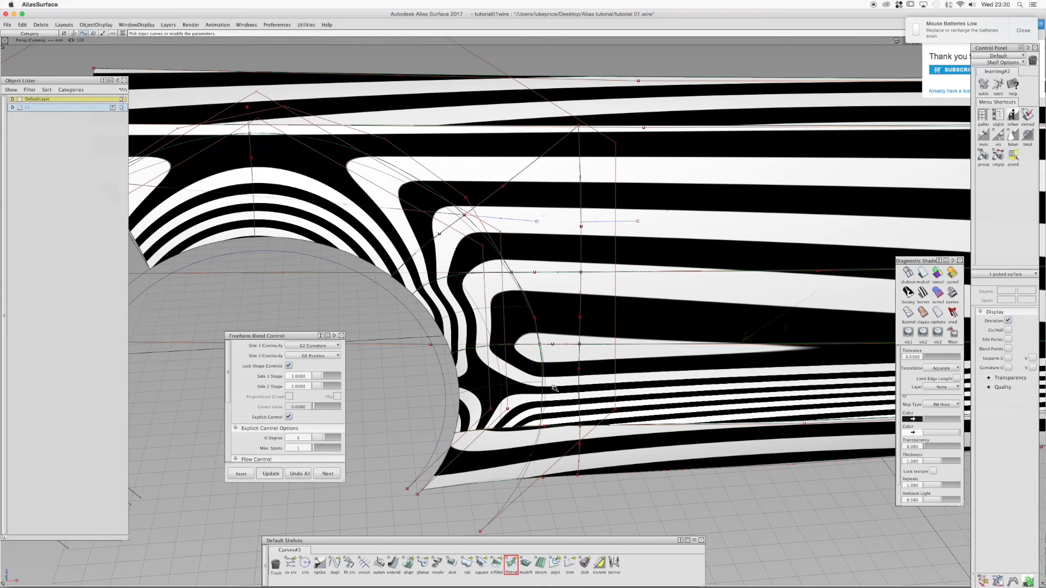
click(528, 303)
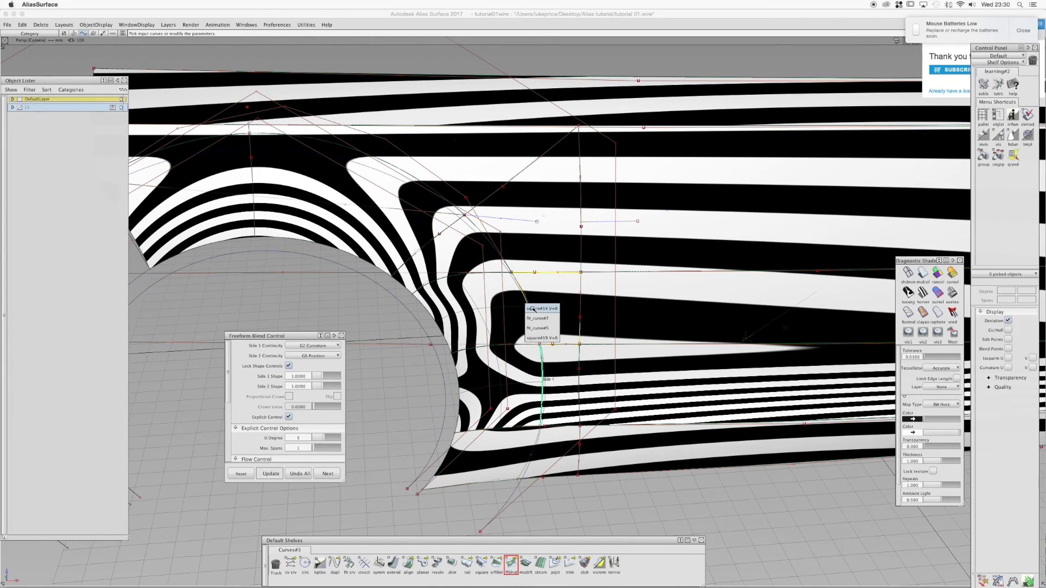
click(540, 308)
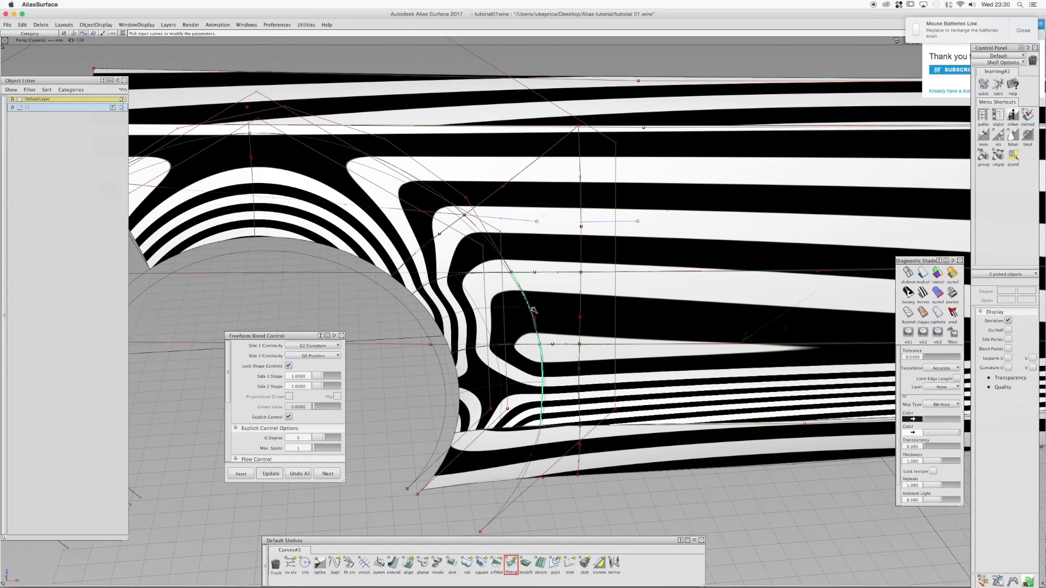
click(458, 369)
click(451, 350)
click(453, 364)
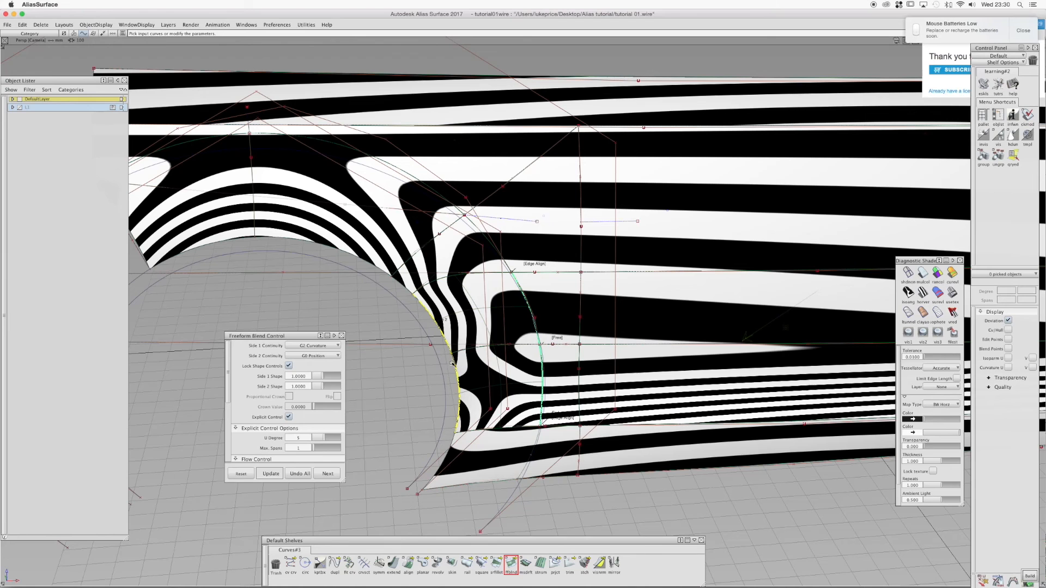
click(271, 474)
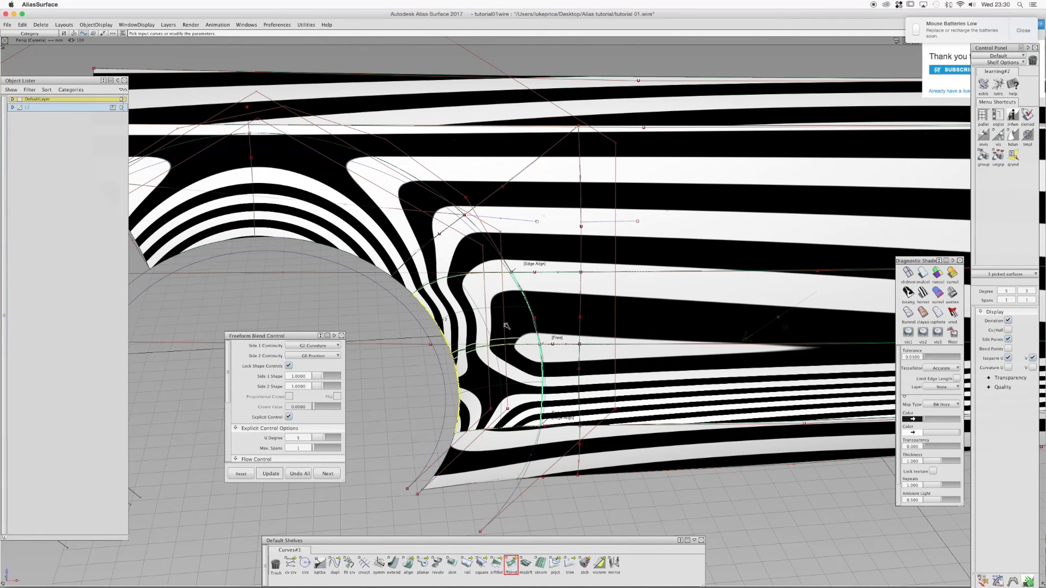
alt+shift+drag(571, 321, 428, 386)
alt+shift+right_drag(427, 386, 452, 386)
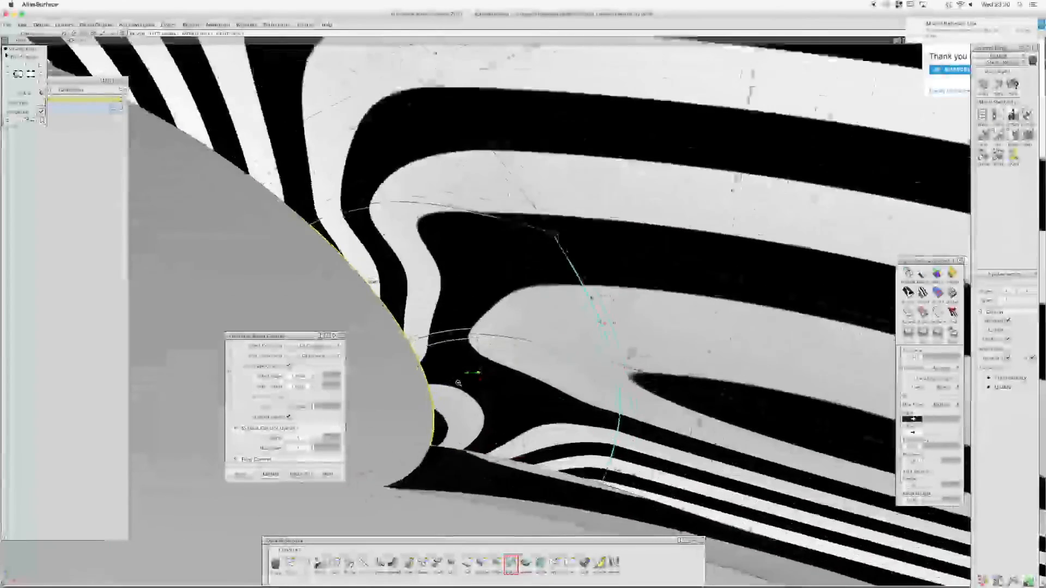
ctrl+shift+drag(422, 268, 423, 250)
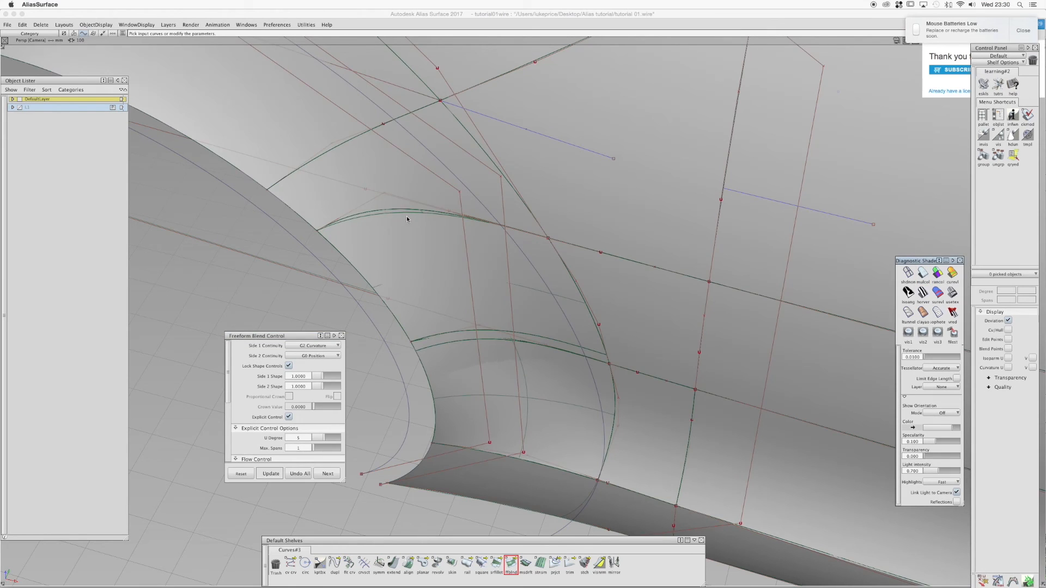
Move the two square surfaces overlapped by the arch blend to a new layer L2, hide it, and make DefaultLayer active
ctrl+shift+drag(407, 219, 389, 225)
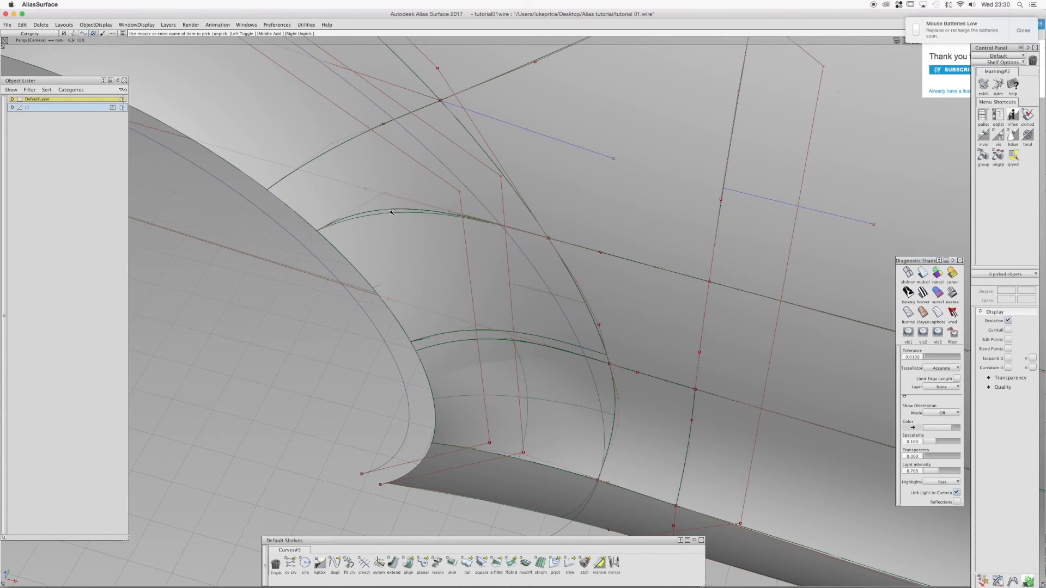
click(396, 220)
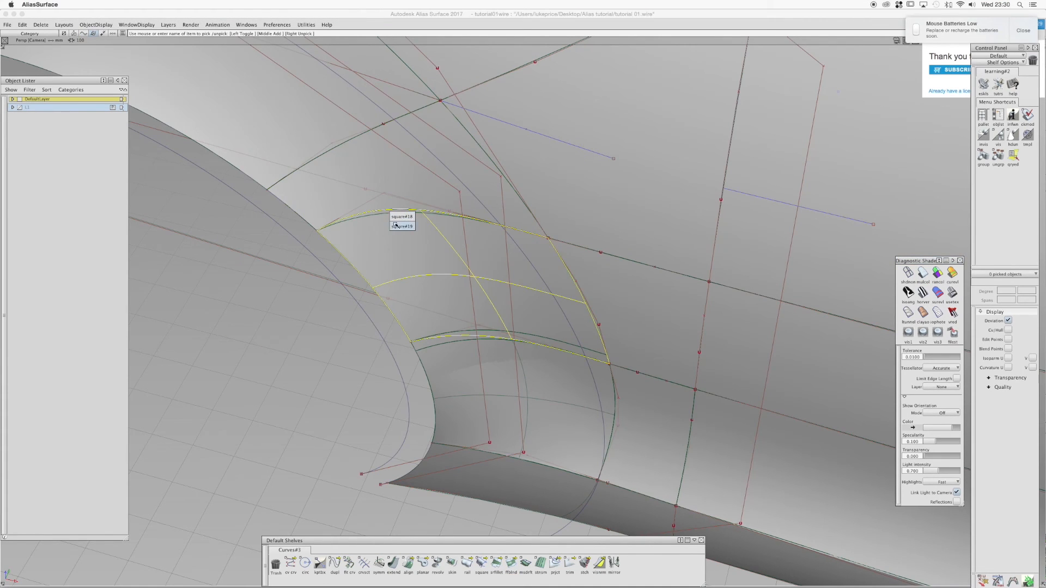
click(445, 343)
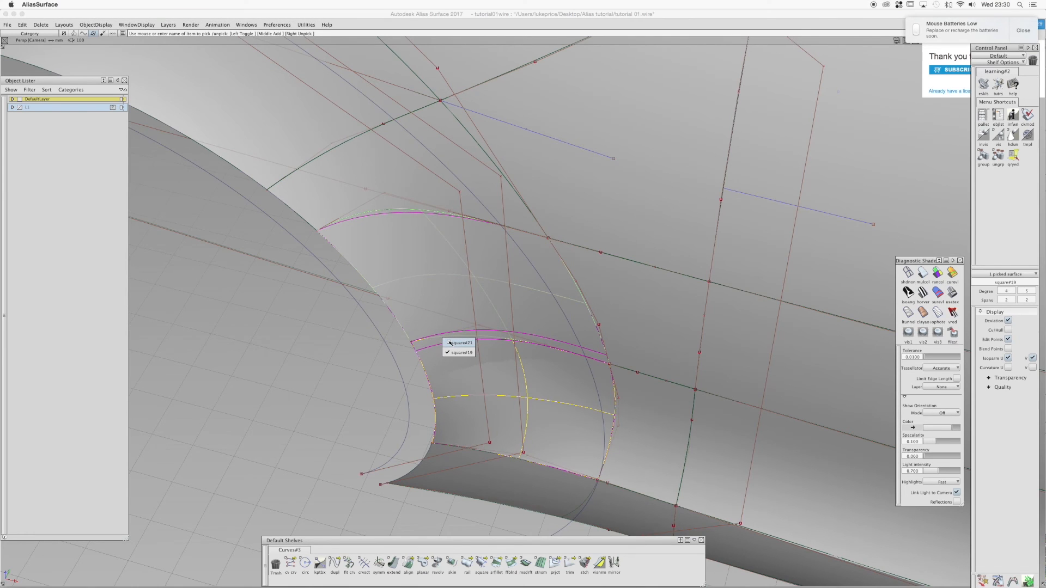
click(449, 343)
click(169, 25)
click(175, 43)
right_click(42, 119)
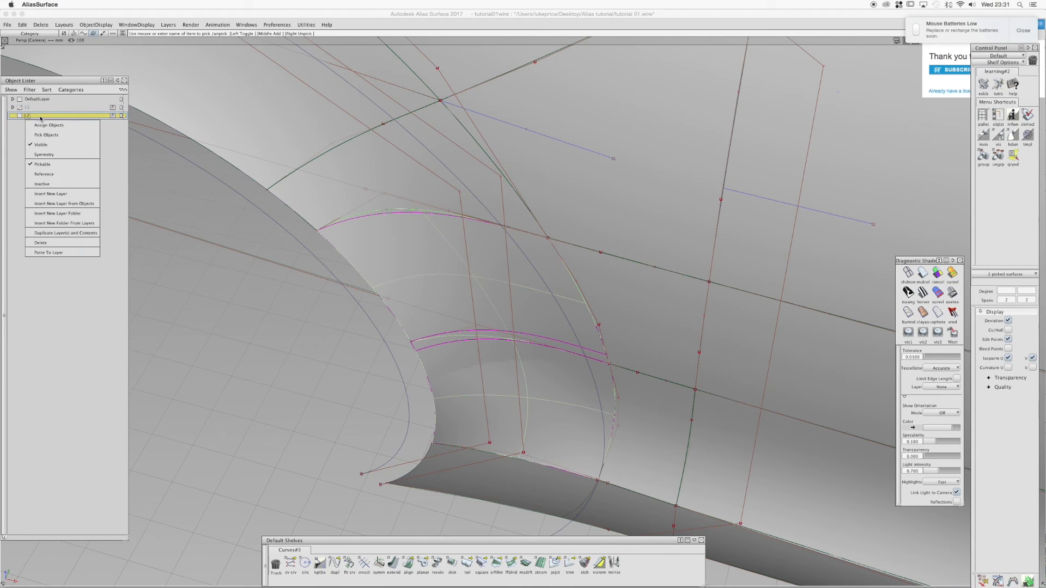
click(42, 126)
click(34, 100)
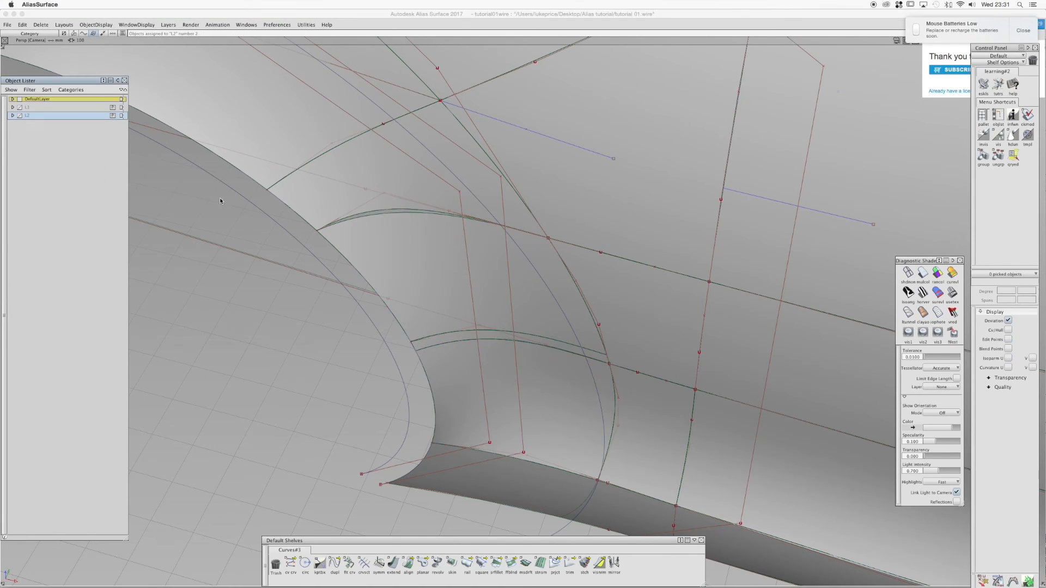
Shade the model with zebra stripes and examine the highlight flow across the freeform blend and wheel arch
alt+shift+drag(415, 252, 511, 221)
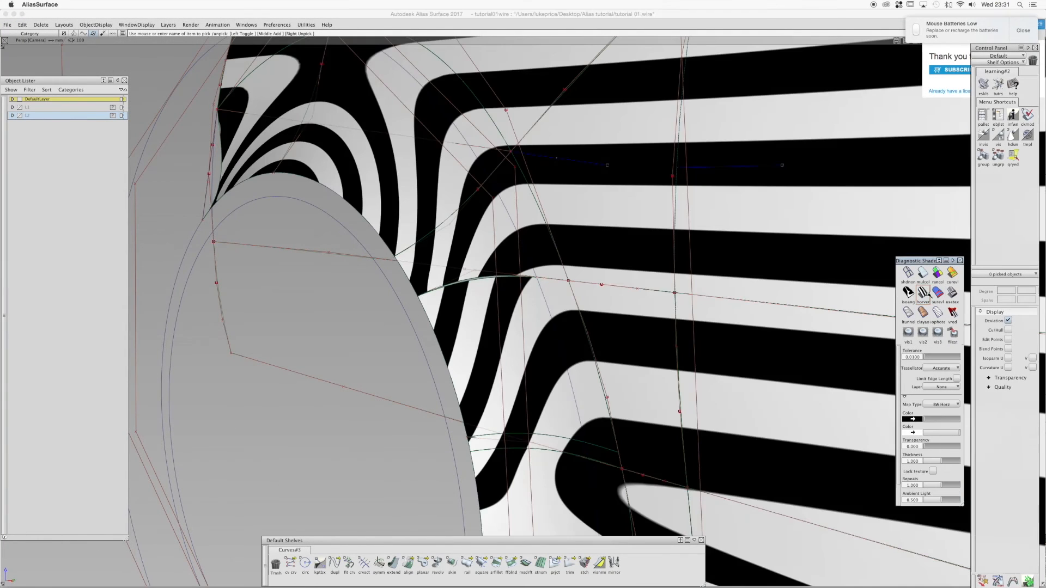
click(923, 294)
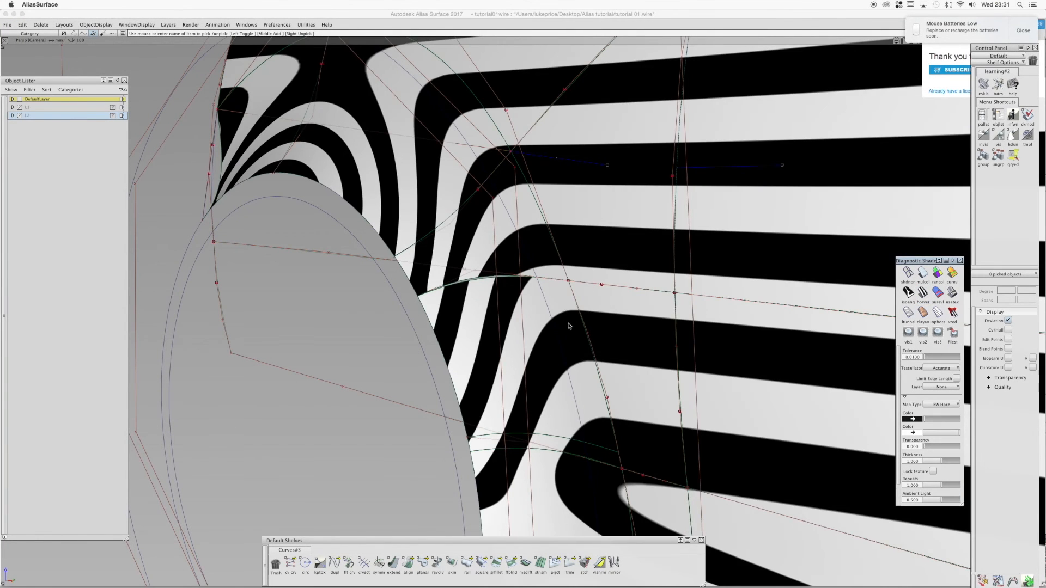
mouse_move(572, 327)
alt+shift+right_down()
mouse_move(588, 322)
mouse_move(674, 420)
alt+shift+right_up()
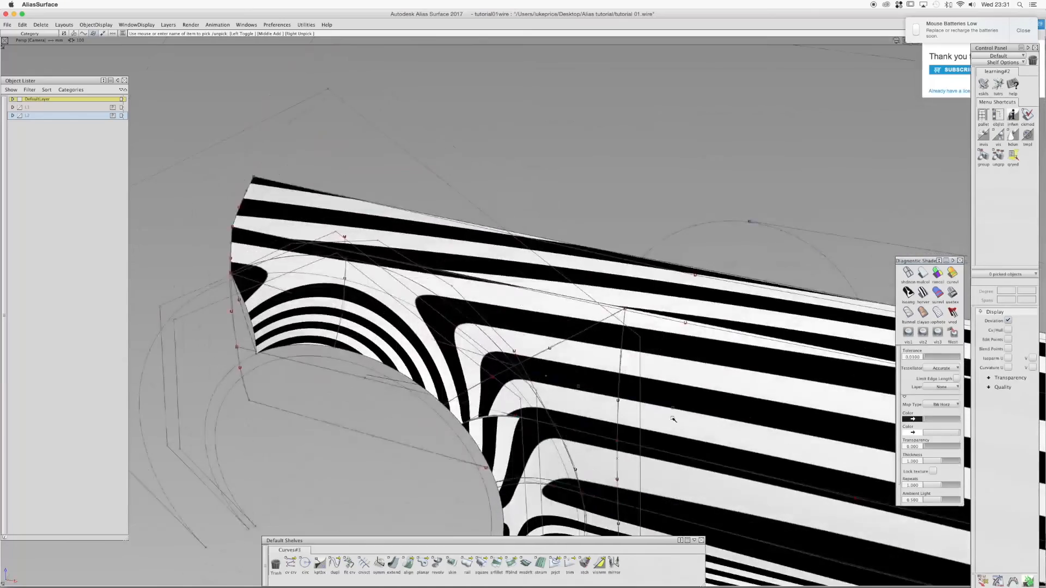
alt+shift+middle_drag(673, 420, 671, 279)
Reopen the lower arch's freeform blend, raise its U degree to 7, update it, and finish it
click(512, 356)
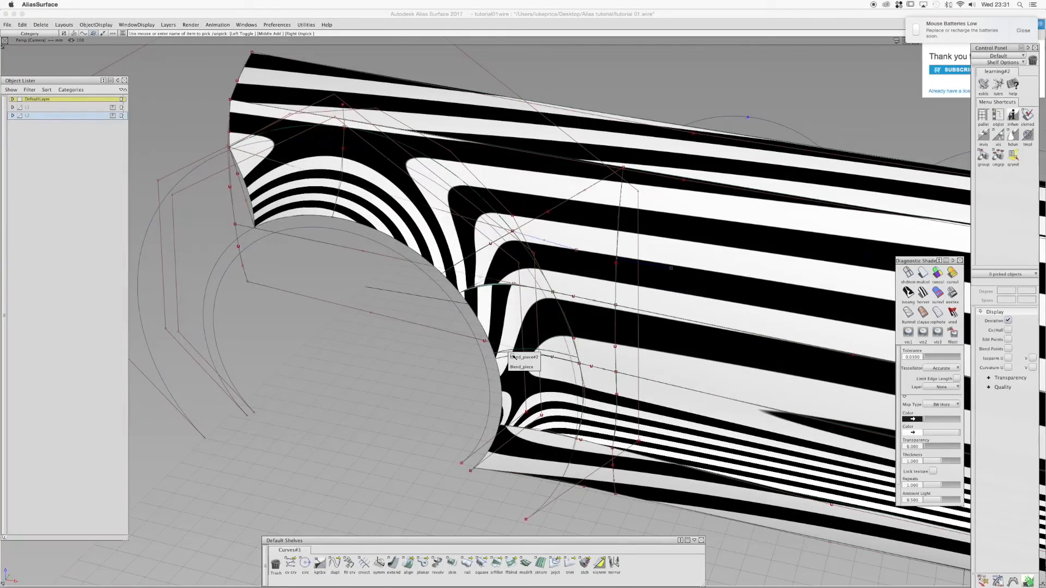
click(520, 358)
ctrl+shift+drag(516, 344, 500, 346)
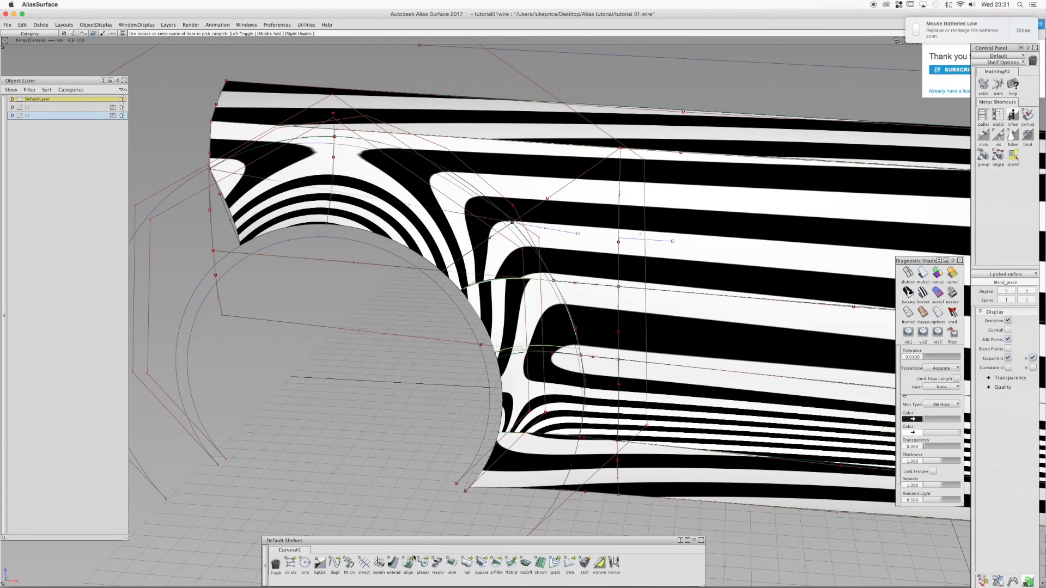
click(511, 563)
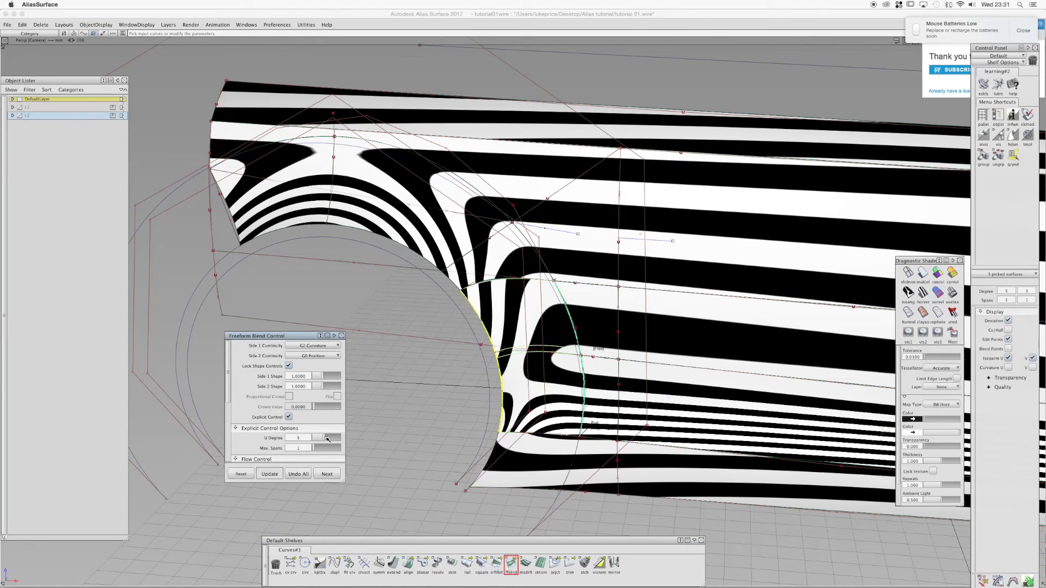
drag(327, 439, 326, 439)
click(277, 474)
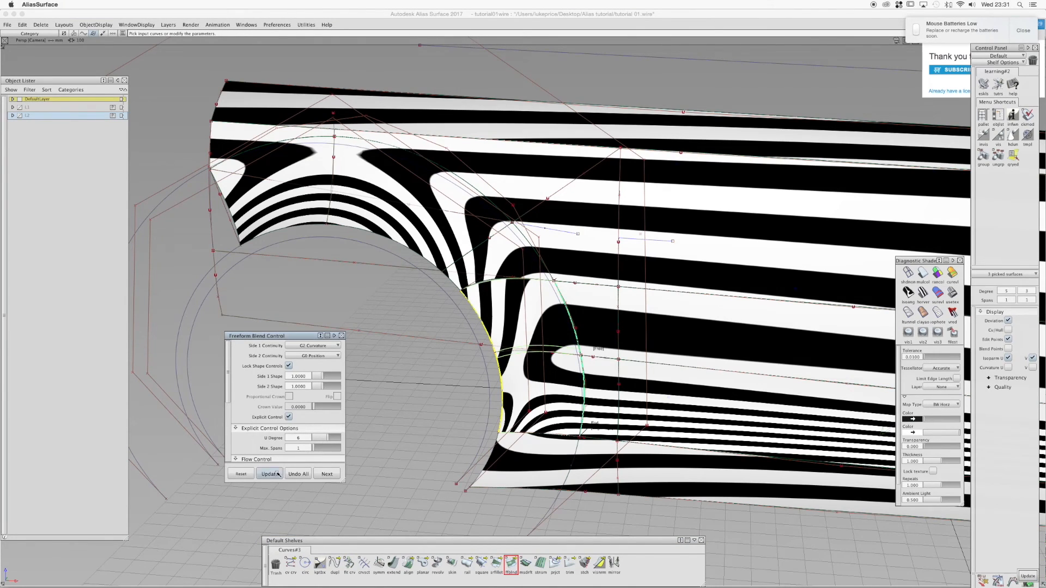
drag(327, 440, 329, 440)
click(270, 474)
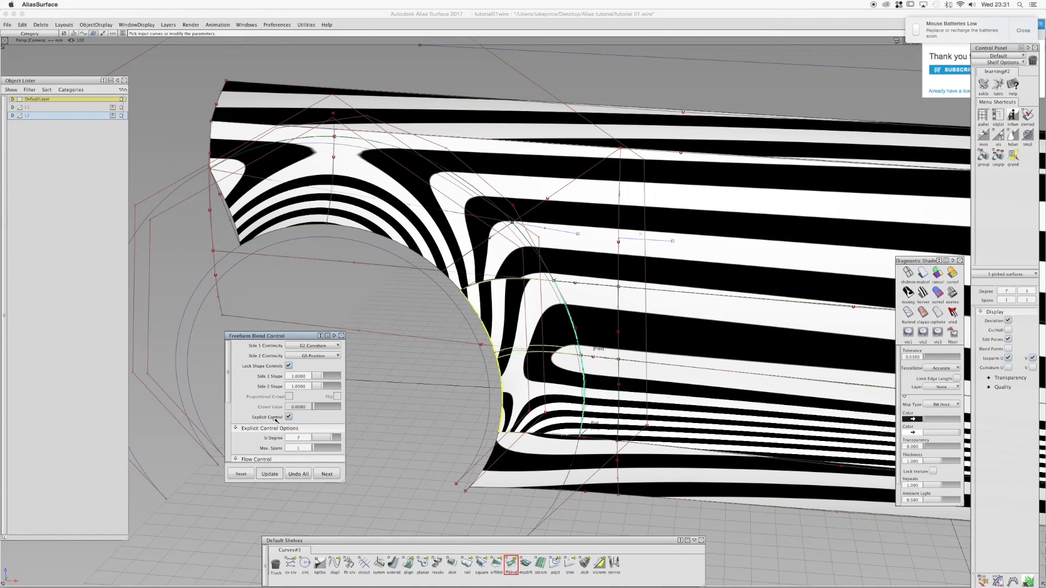
click(325, 474)
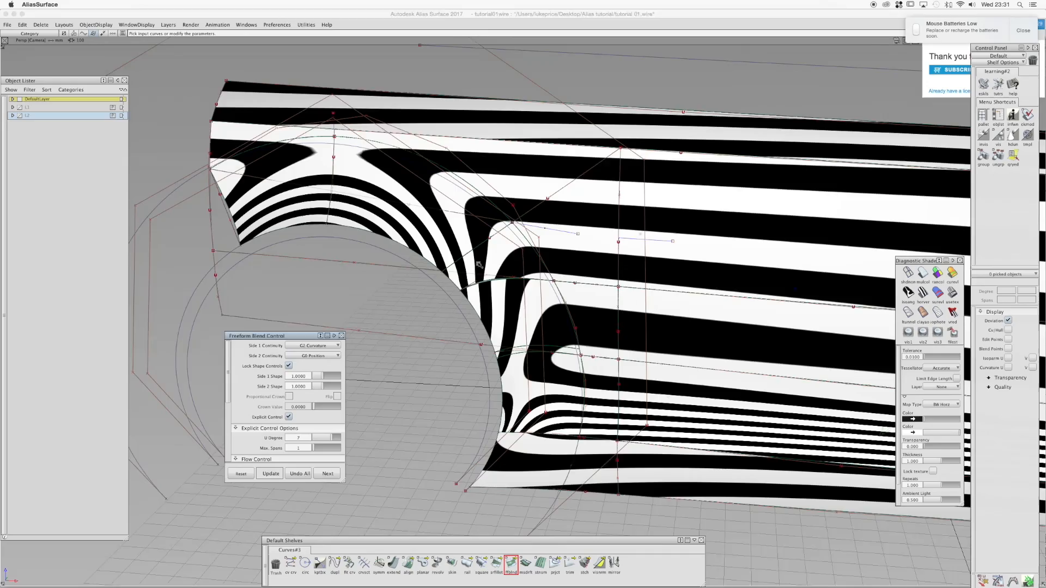
Build a freeform blend above the lower one, from the body-side edge to the adjoining arch edge, with G2 Curvature and G0 Position
mouse_move(390, 240)
alt+shift+mouse_down()
mouse_move(447, 231)
mouse_move(426, 246)
mouse_move(441, 299)
mouse_move(436, 332)
mouse_move(407, 231)
mouse_move(396, 228)
alt+shift+mouse_up()
mouse_move(397, 228)
alt+shift+right_down()
mouse_move(474, 131)
mouse_move(491, 145)
mouse_move(490, 182)
mouse_move(448, 274)
mouse_move(392, 286)
mouse_move(422, 283)
alt+shift+right_up()
alt+shift+right_drag(439, 349, 691, 279)
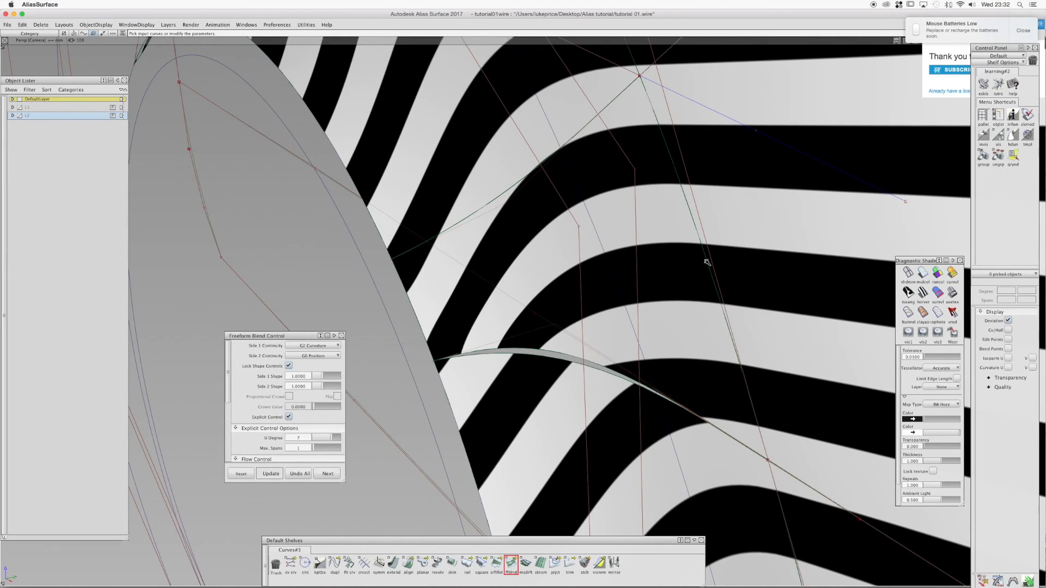
click(707, 262)
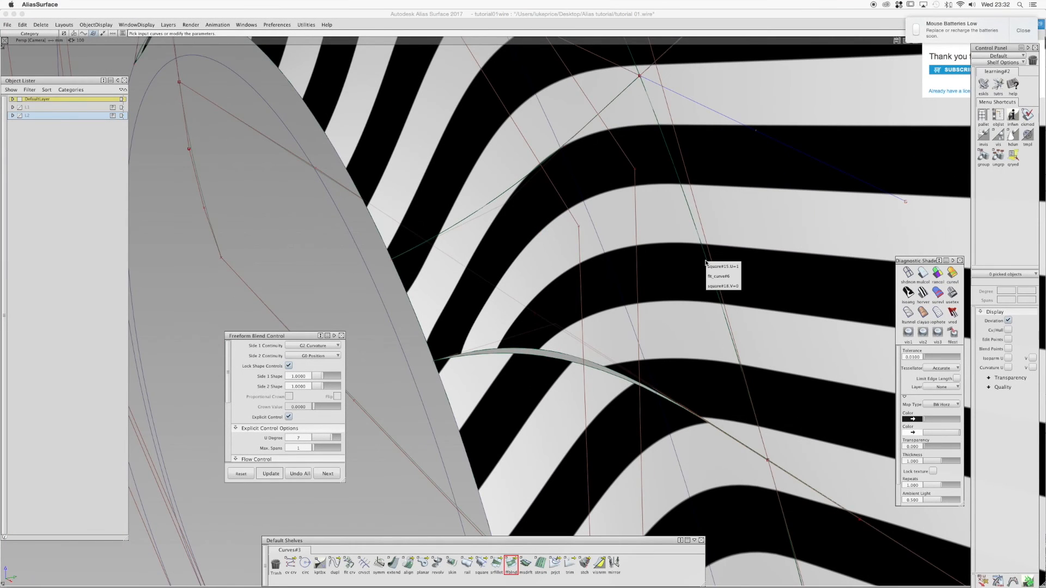
click(715, 286)
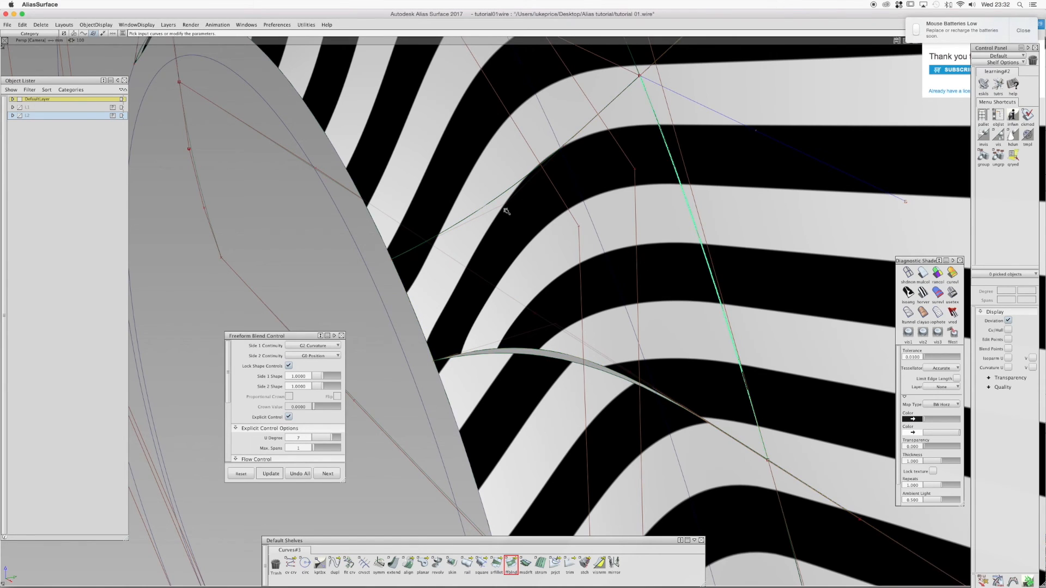
click(409, 300)
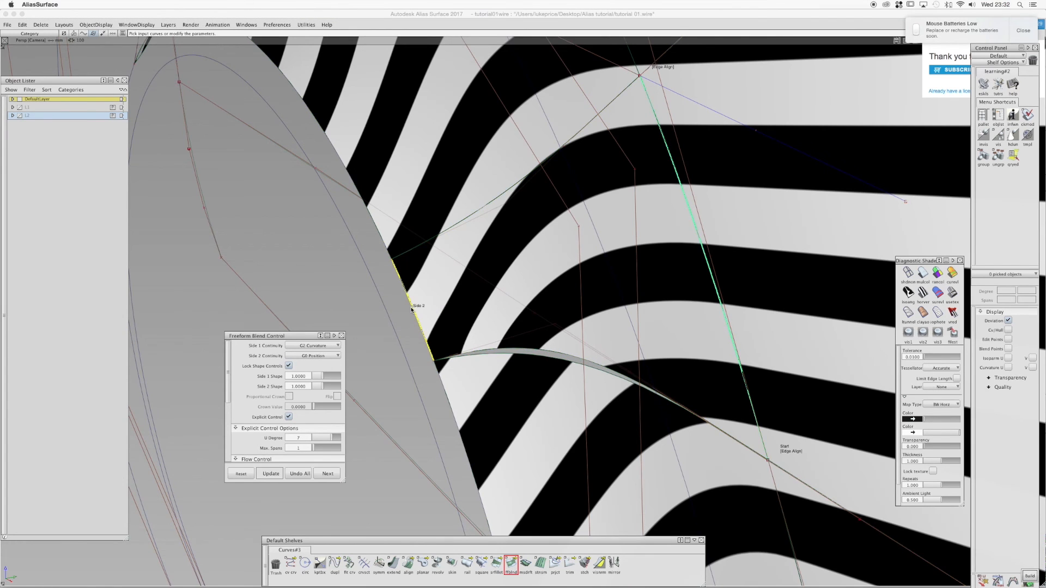
click(412, 309)
click(479, 280)
click(479, 264)
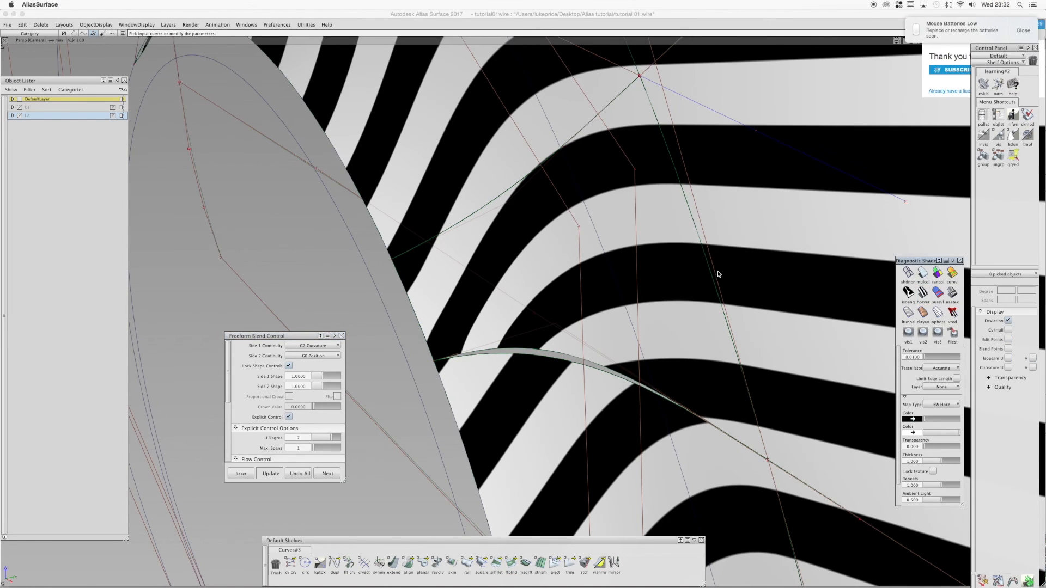
Shade the new upper blend with zebra stripes, examine it against the neighbouring surfaces, and delete it
click(923, 293)
alt+shift+drag(572, 269, 543, 289)
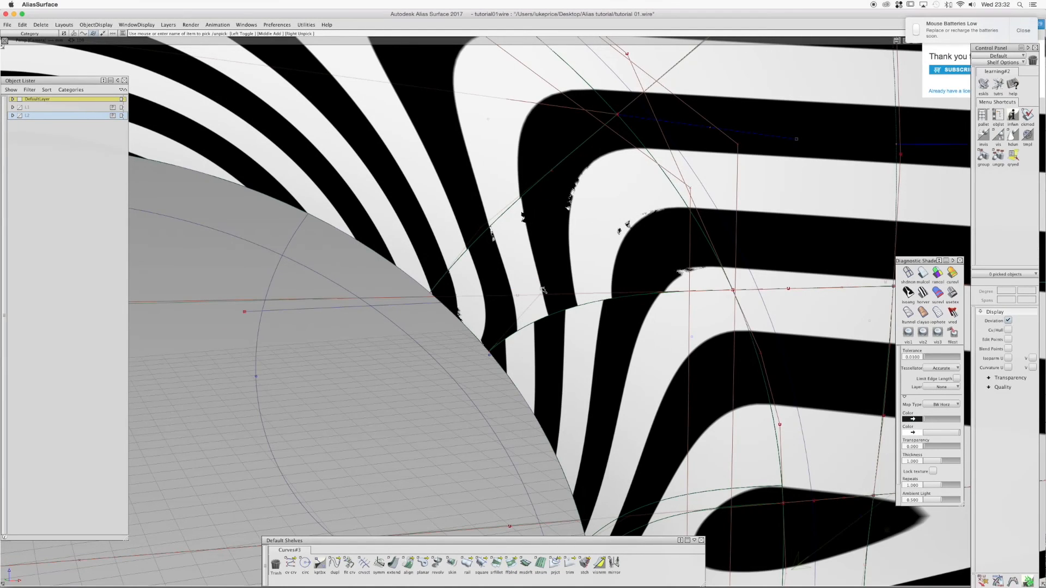
ctrl+shift+drag(467, 306, 460, 316)
click(457, 319)
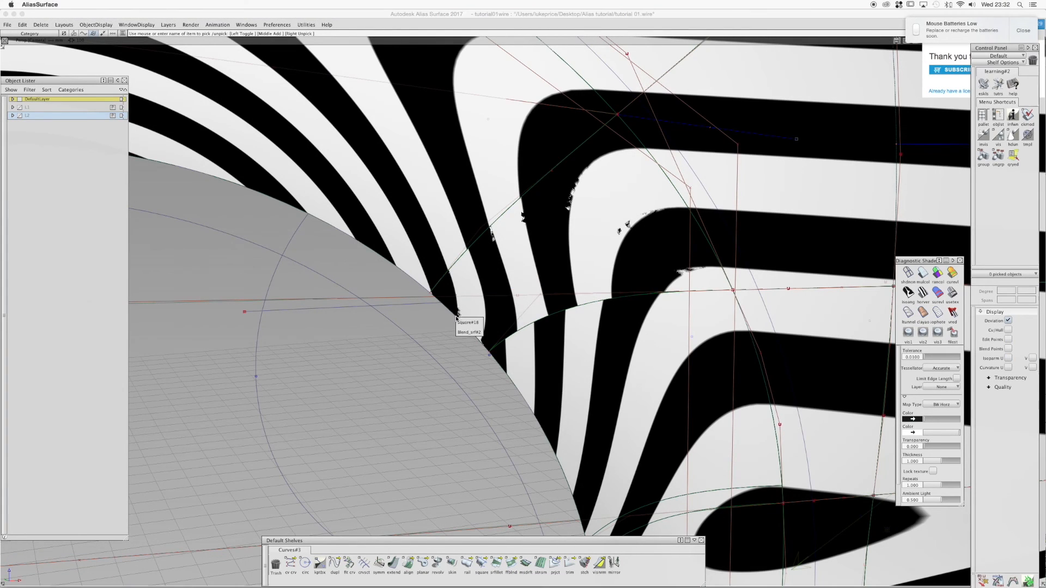
click(467, 331)
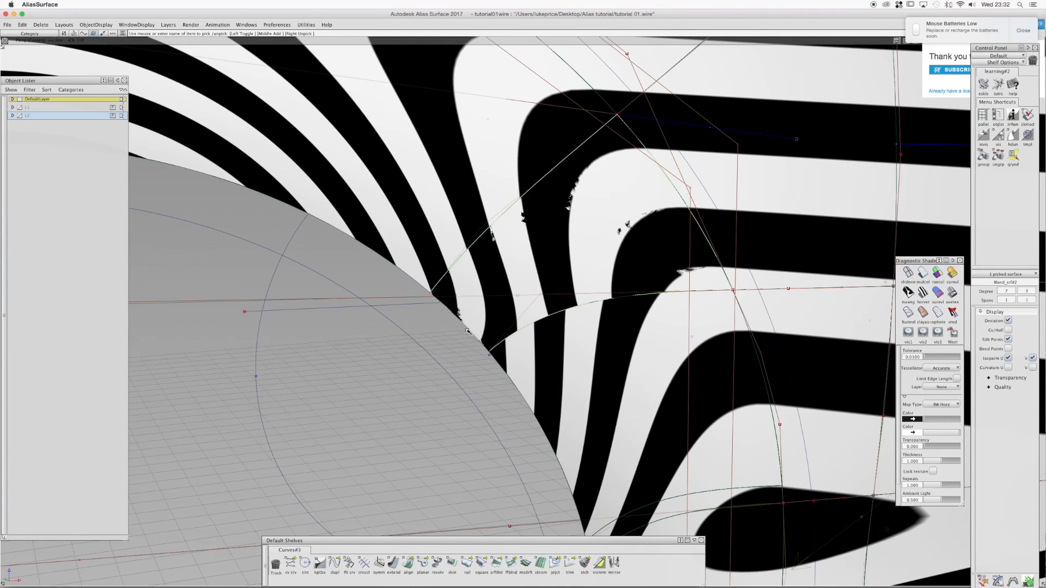
click(467, 331)
Move the square surface above the lower arch blend to the hidden layer L2
mouse_move(534, 272)
alt+shift+mouse_down()
mouse_move(609, 234)
mouse_move(625, 252)
mouse_move(545, 240)
alt+shift+mouse_up()
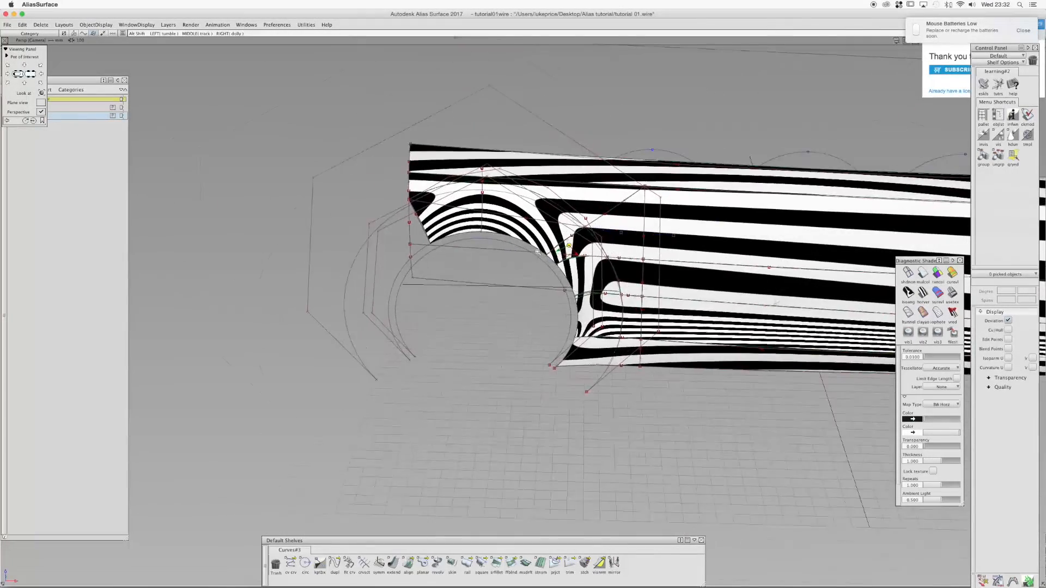
scroll(545, 239, up, 3)
scroll(552, 232, up, 2)
mouse_move(609, 244)
ctrl+shift+mouse_down()
mouse_move(593, 251)
mouse_move(575, 322)
mouse_move(585, 398)
ctrl+shift+mouse_up()
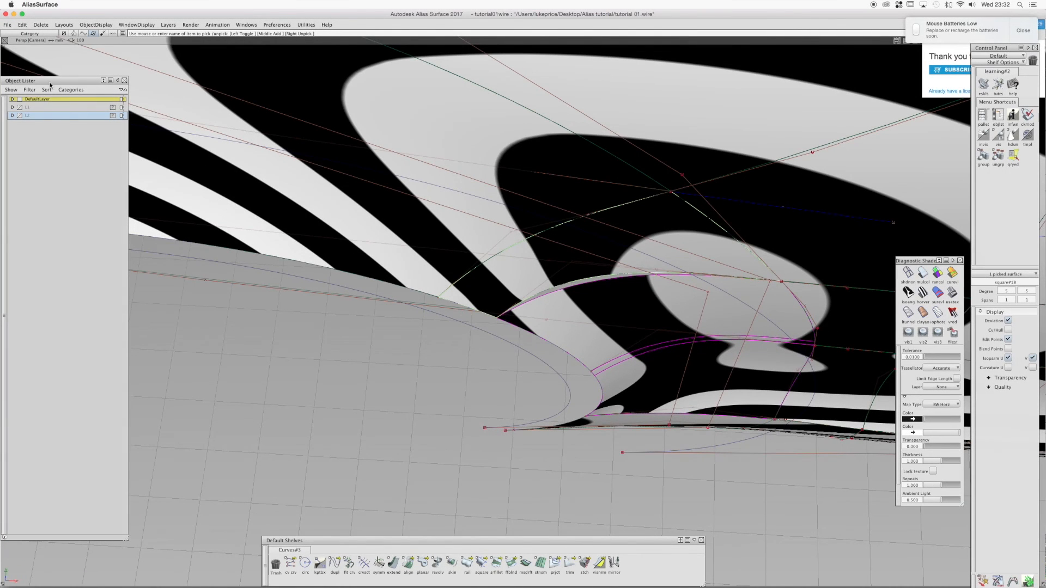
right_drag(40, 116, 41, 128)
ctrl+shift+drag(495, 244, 496, 228)
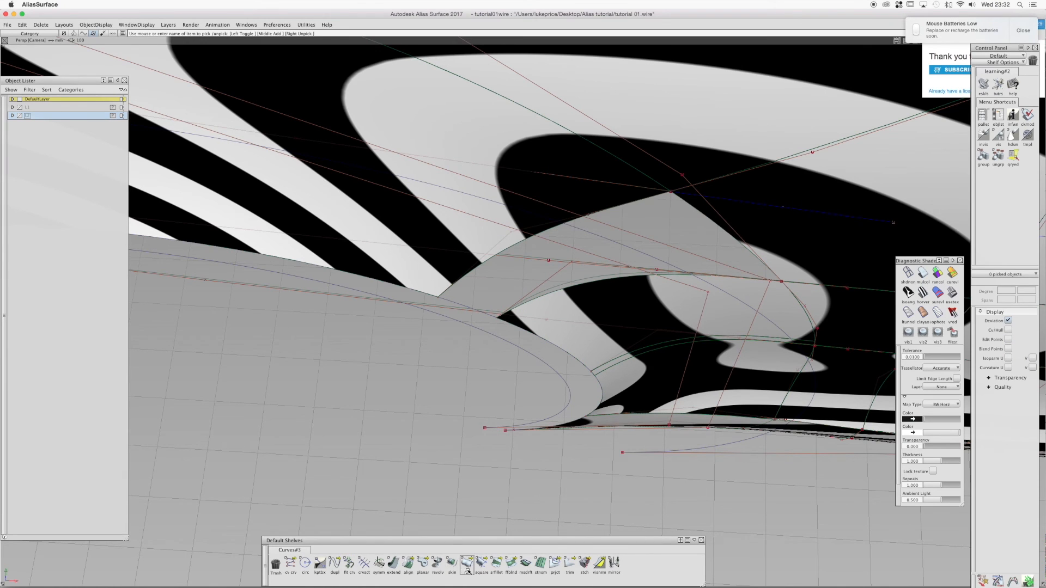
Build a freeform blend across the open gap from the lower blend's upper edge to the facing edge of the arch surface
click(511, 565)
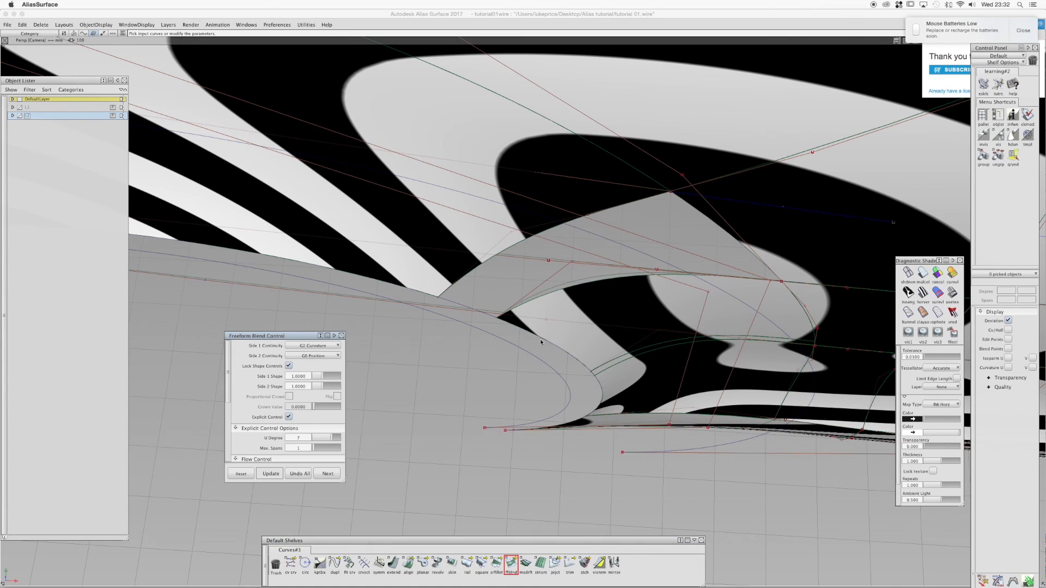
click(563, 291)
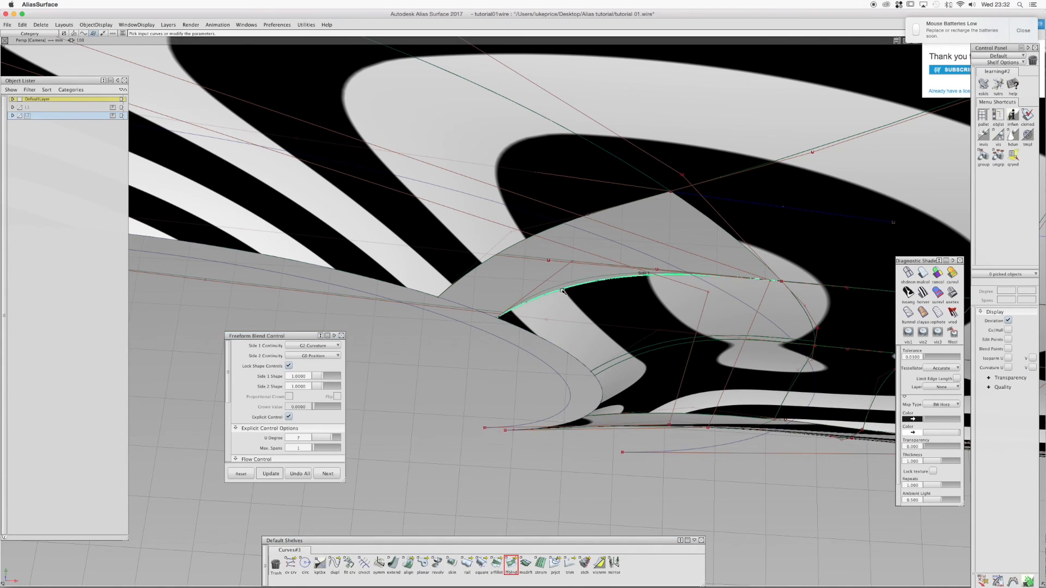
click(518, 243)
click(523, 249)
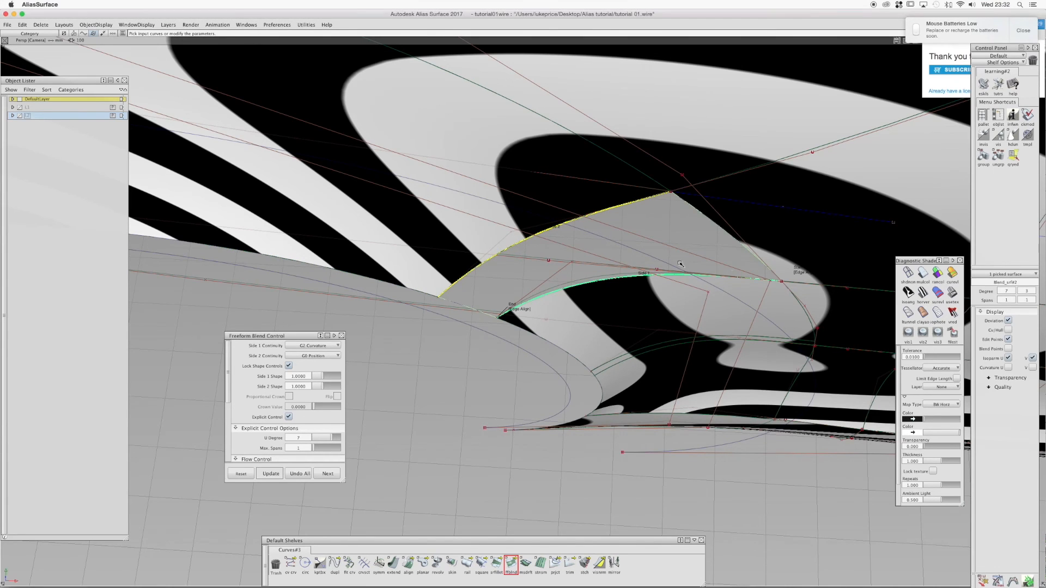
key(alt+shift)
alt+shift+drag(774, 286, 572, 292)
Set the gap blend's Side 2 Continuity to G2 Curvature, examine its zebra flow, and undo the whole blend
click(312, 357)
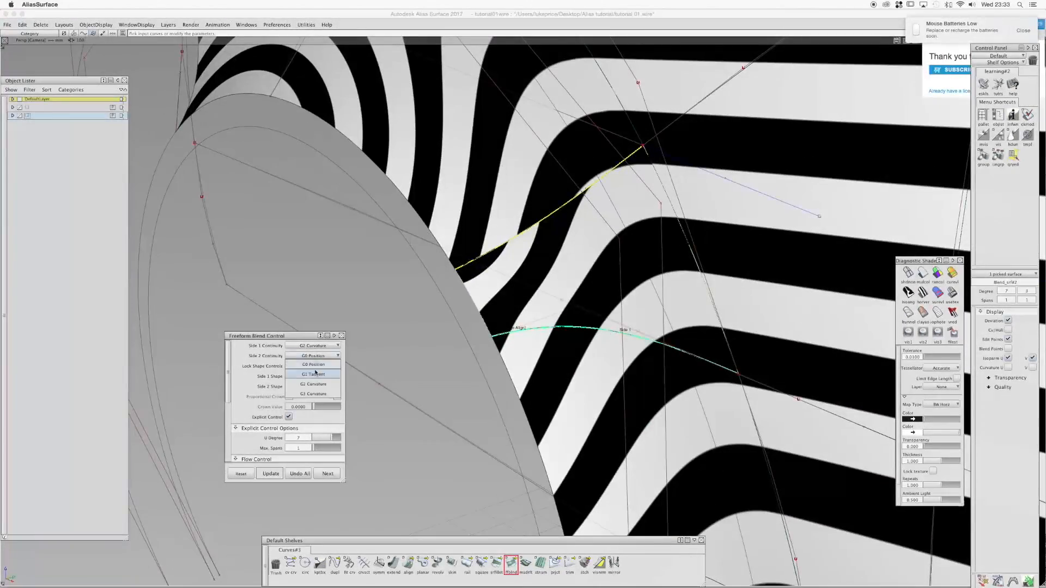
click(316, 383)
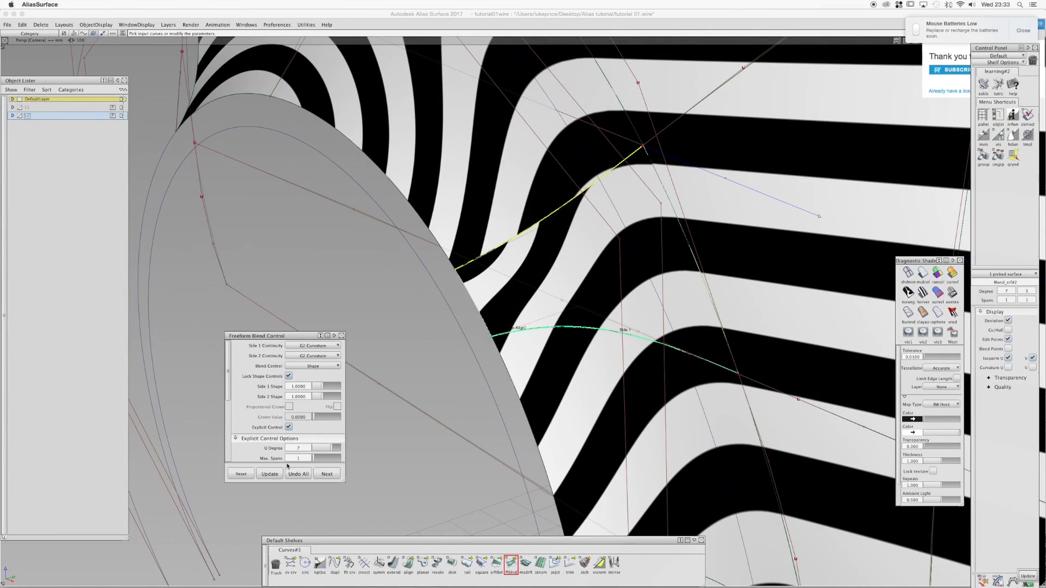
click(269, 476)
alt+shift+drag(430, 388, 574, 296)
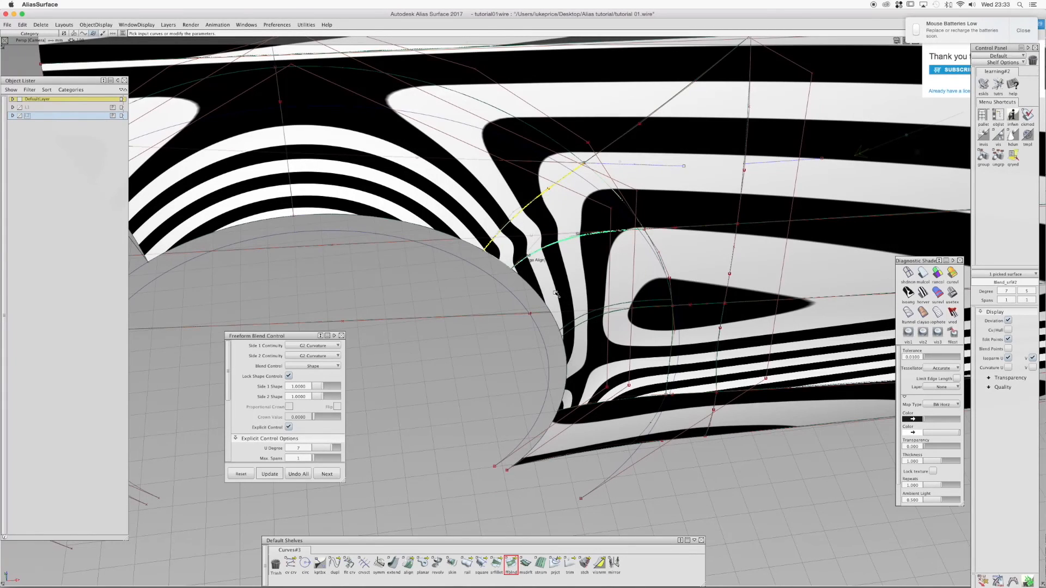
click(297, 475)
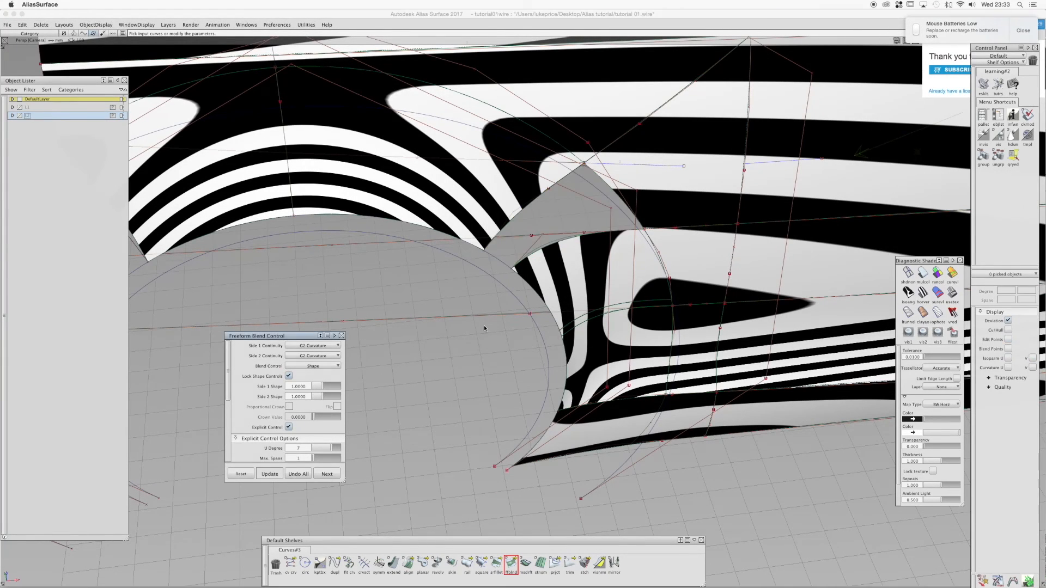
Show layer L2 and reopen the lower arch blend surface in Freeform Blend for editing
click(21, 116)
click(561, 297)
ctrl+shift+drag(588, 288, 572, 297)
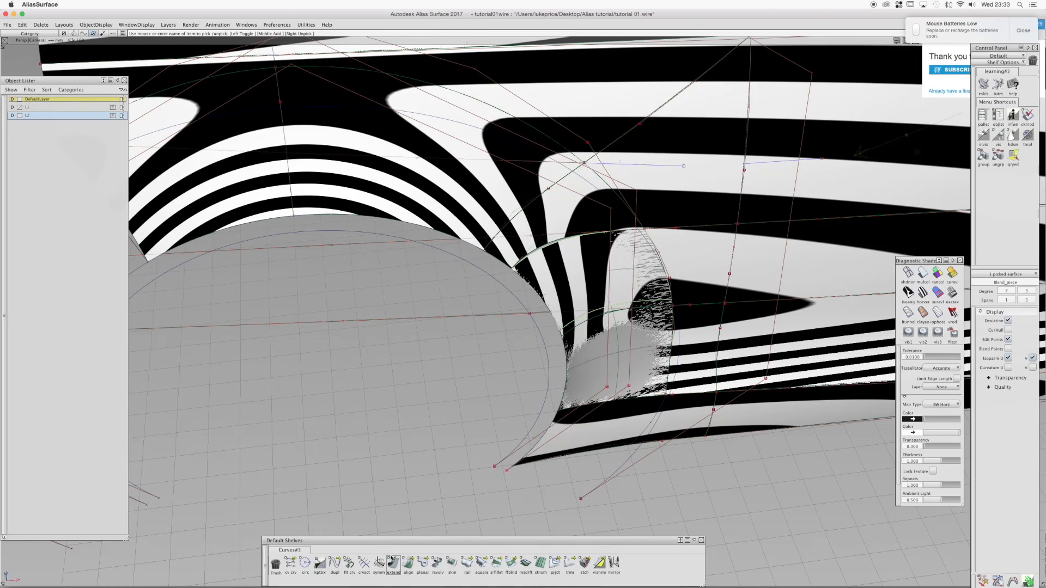
click(511, 563)
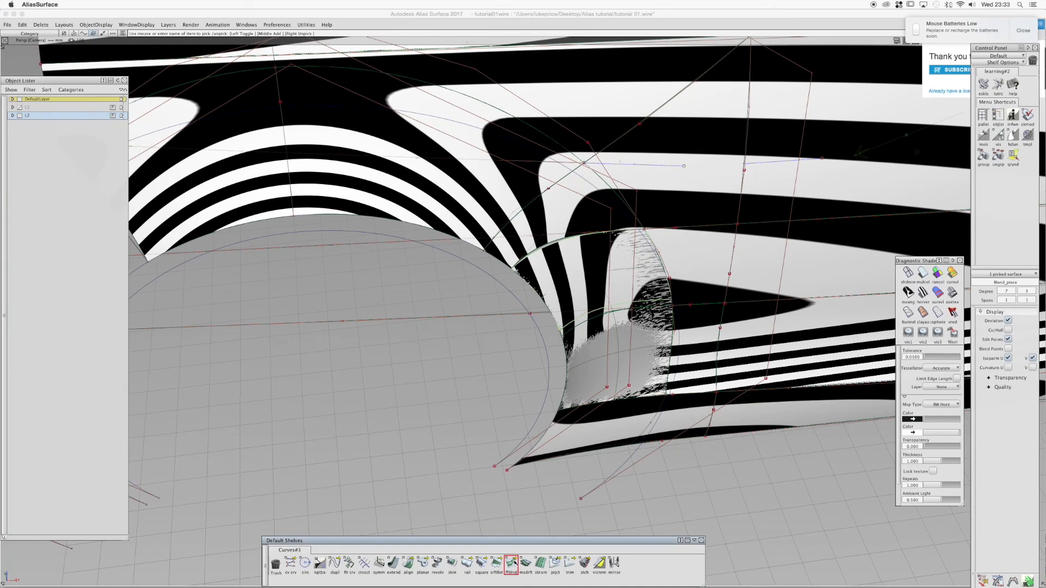
Extend the blend's Side 1 and Side 2 edge selections upward across the gap to the arch surface, and update the blend
click(626, 205)
click(632, 209)
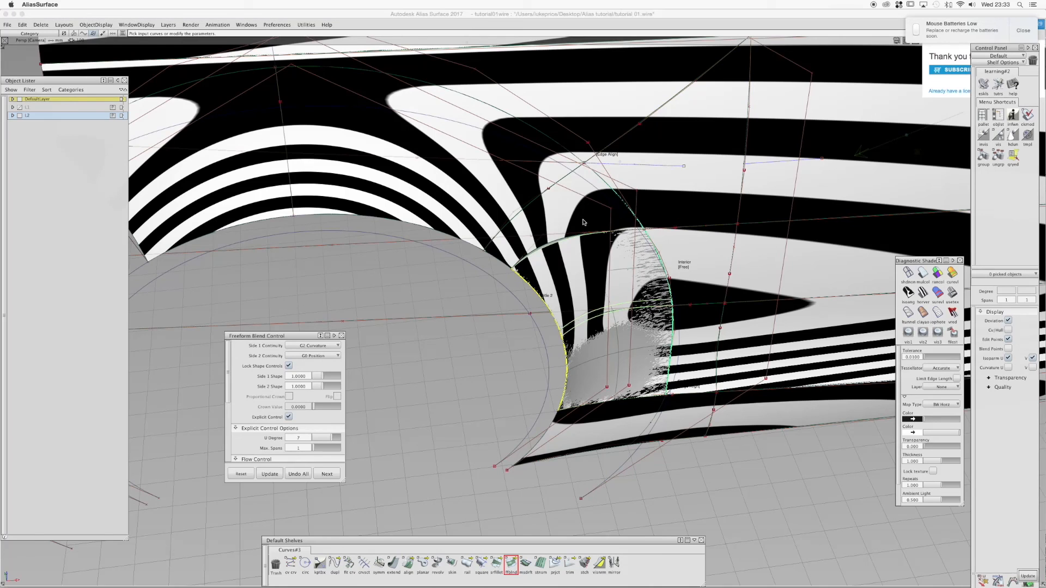
click(499, 261)
click(506, 264)
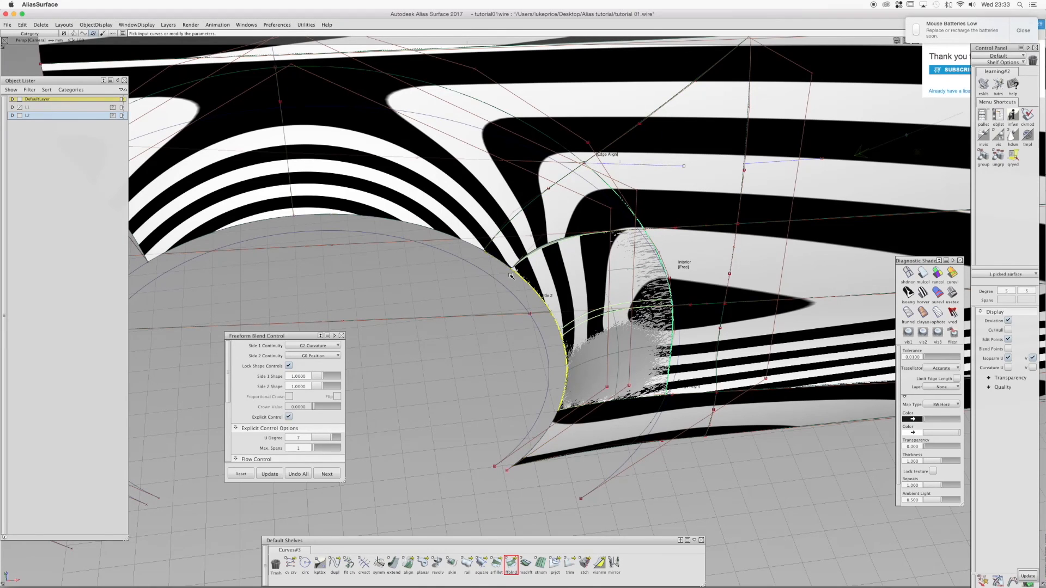
click(270, 474)
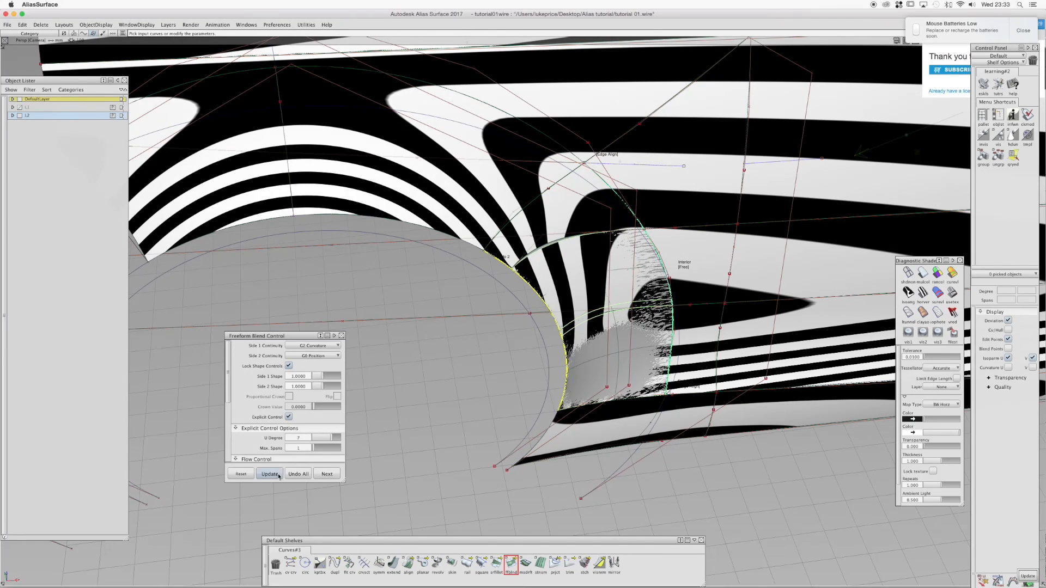
ctrl+shift+drag(458, 312, 454, 295)
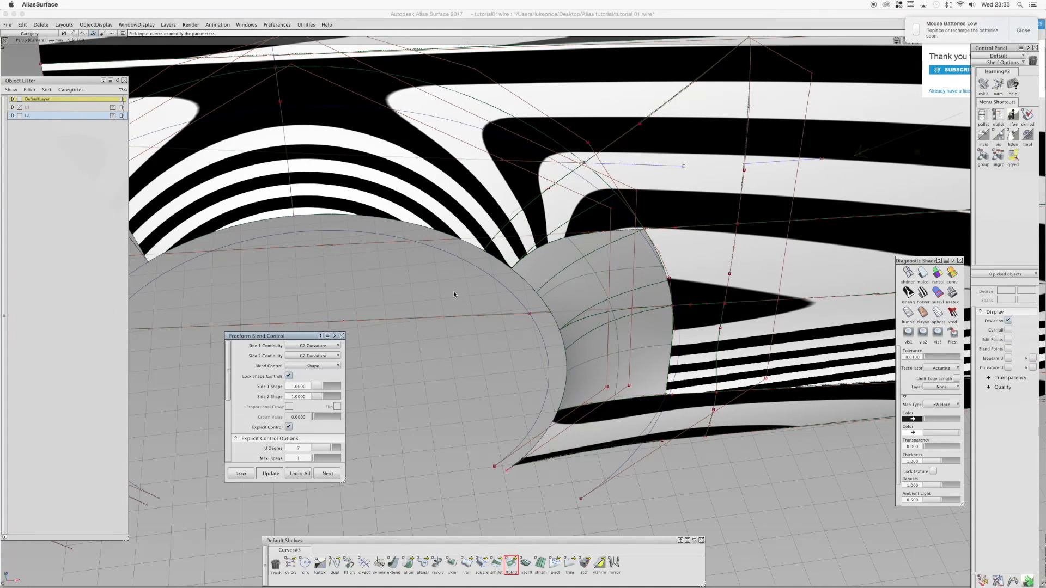
Hide layer L2 and examine the extended blend's flow into the neighbouring surfaces with zebra stripes and plain shading
click(24, 117)
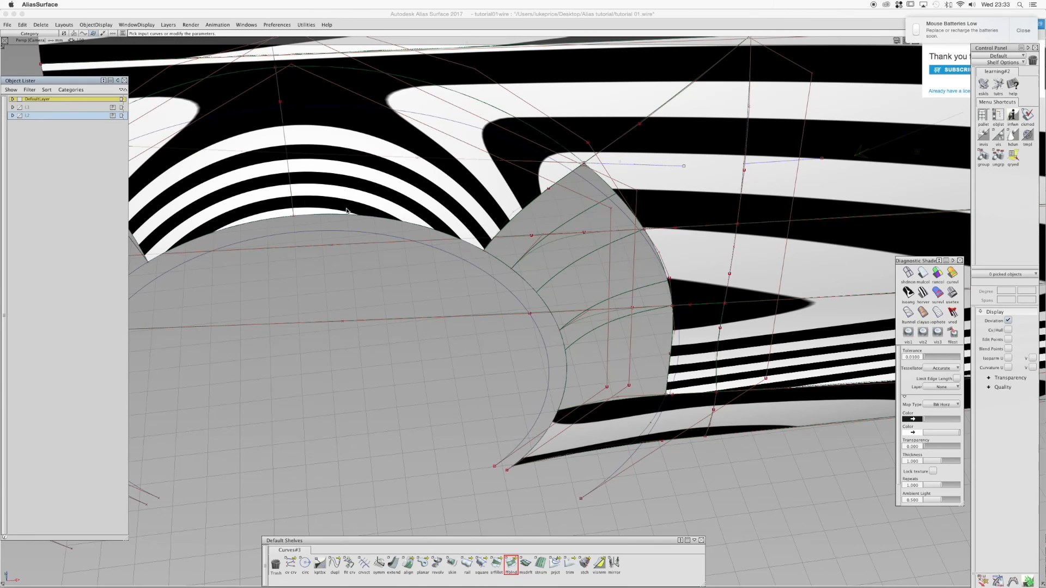
ctrl+shift+drag(739, 261, 740, 240)
click(923, 294)
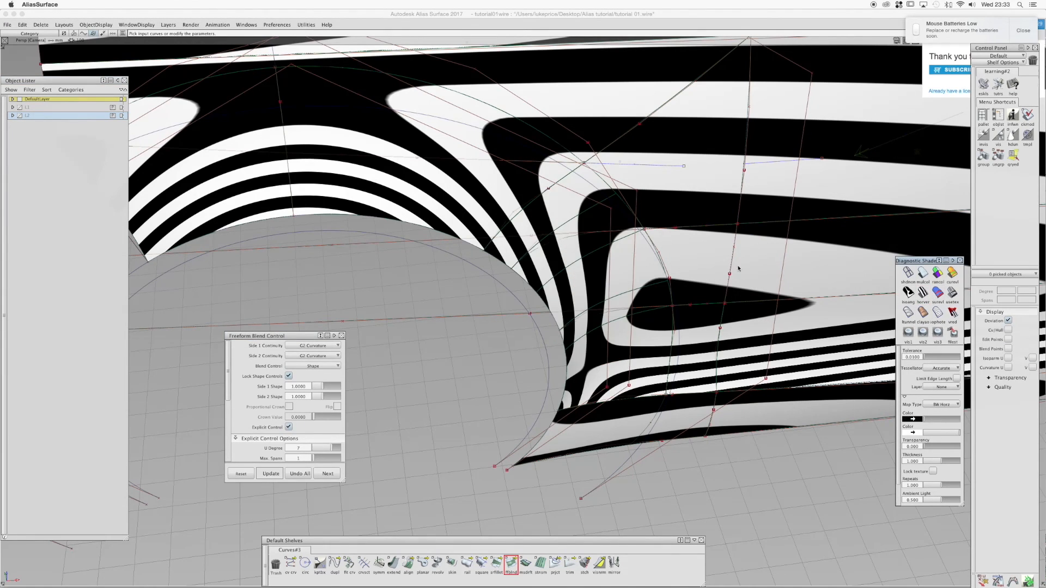
ctrl+shift+drag(555, 234, 505, 191)
mouse_move(504, 191)
alt+shift+right_down()
mouse_move(624, 225)
mouse_move(616, 221)
alt+shift+right_up()
mouse_move(595, 235)
alt+shift+mouse_down()
mouse_move(266, 134)
mouse_move(702, 207)
mouse_move(514, 177)
mouse_move(523, 240)
alt+shift+mouse_up()
ctrl+shift+right_drag(528, 244, 533, 239)
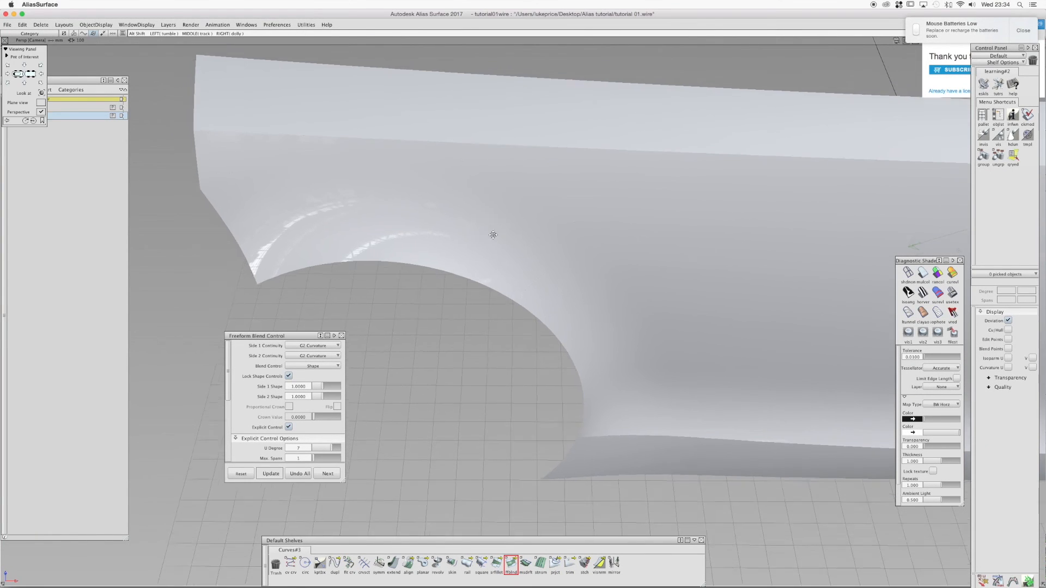
ctrl+shift+right_drag(488, 266, 469, 254)
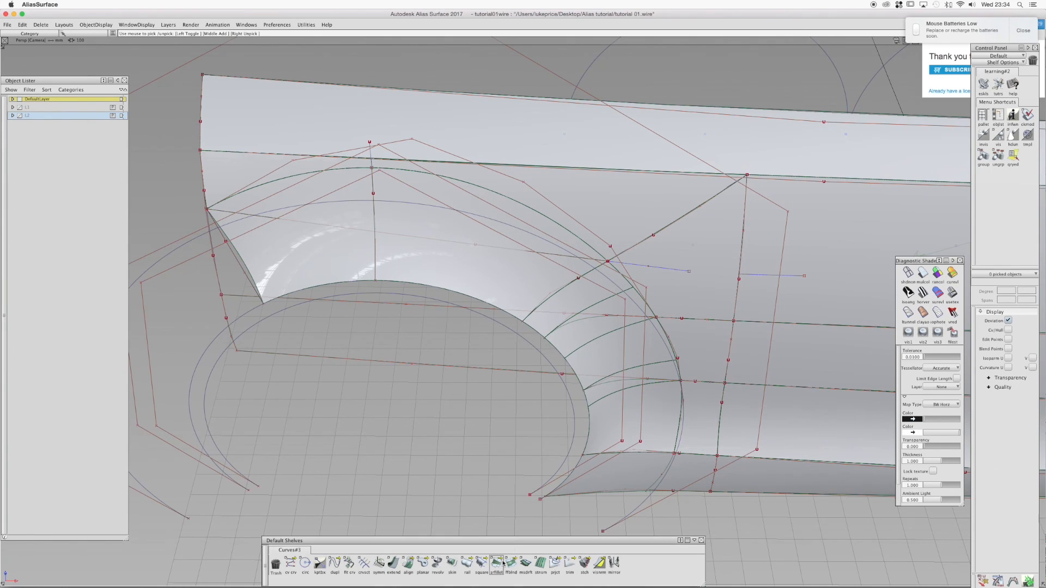
Reopen the arch blend for editing and extend its Side 1 along the trimmed edge above the wheel arch (square#18)
ctrl+shift+right_drag(600, 375, 591, 376)
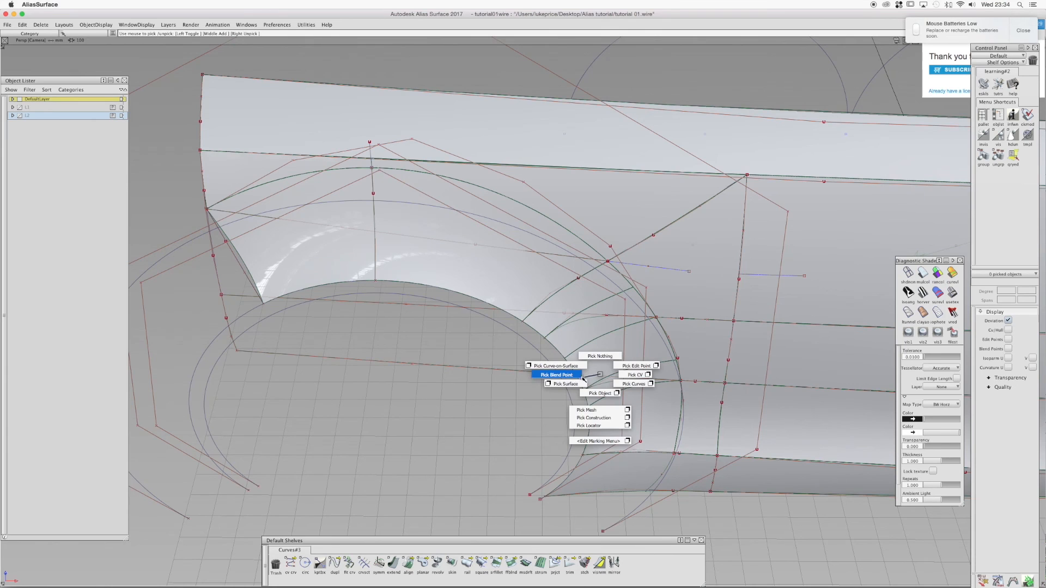
ctrl+shift+drag(583, 378, 572, 383)
click(616, 360)
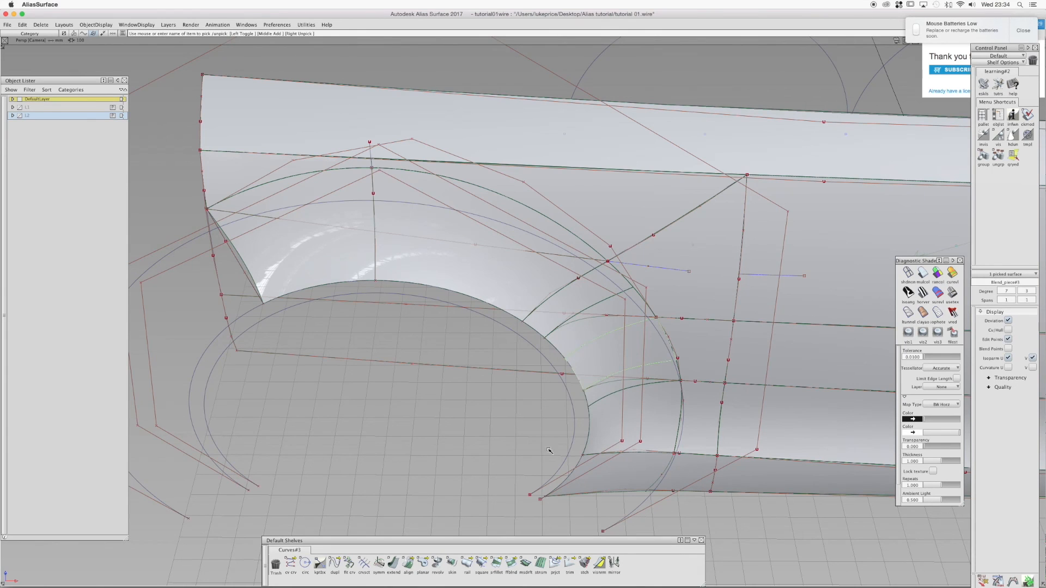
click(511, 564)
click(571, 234)
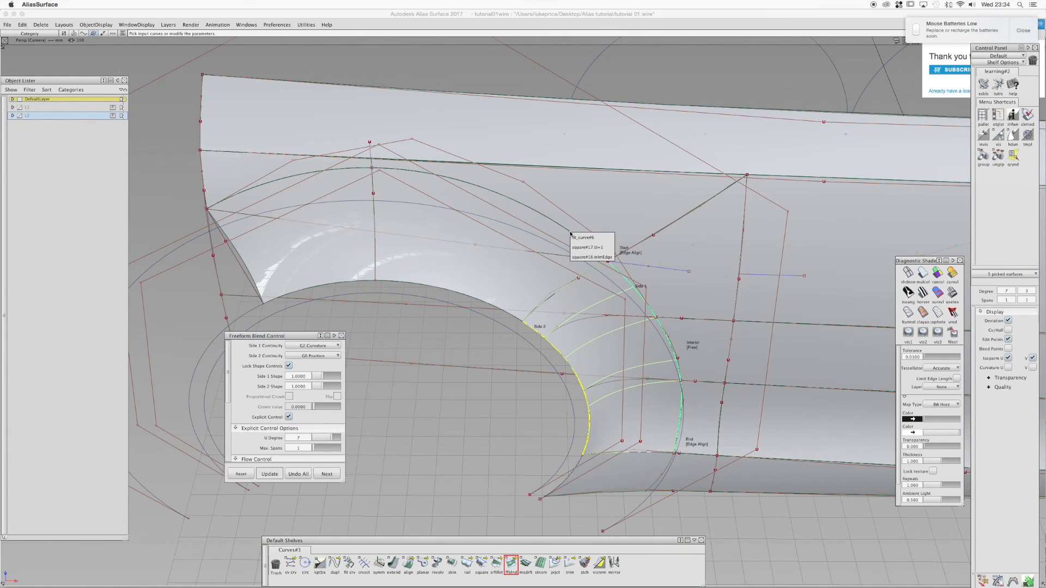
click(586, 258)
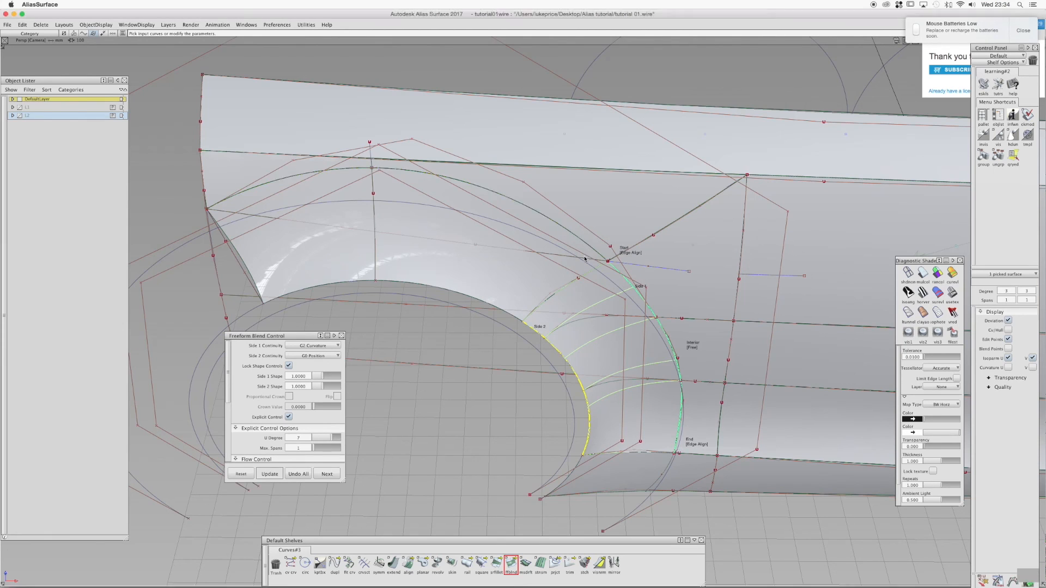
Extend Side 2 along the arch opening's edge (square#17), set the Start alignment to Connect Ends and update the blend
click(503, 313)
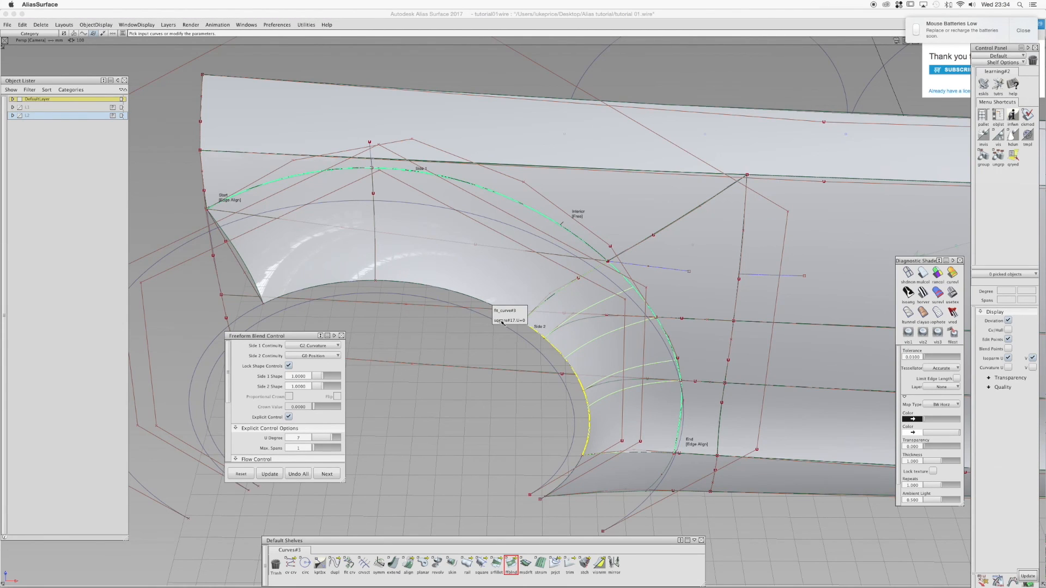
click(502, 321)
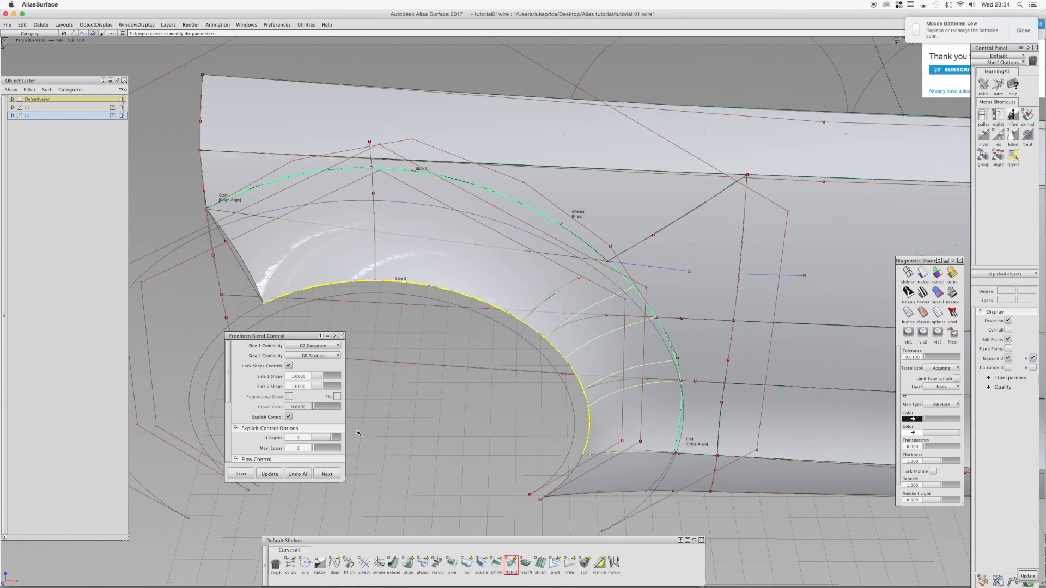
click(1028, 576)
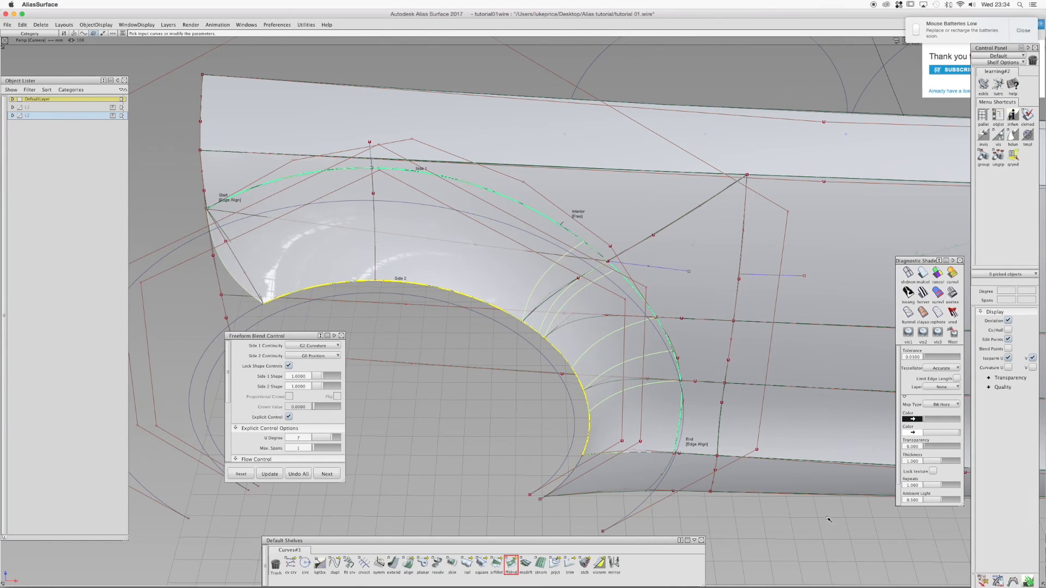
click(228, 201)
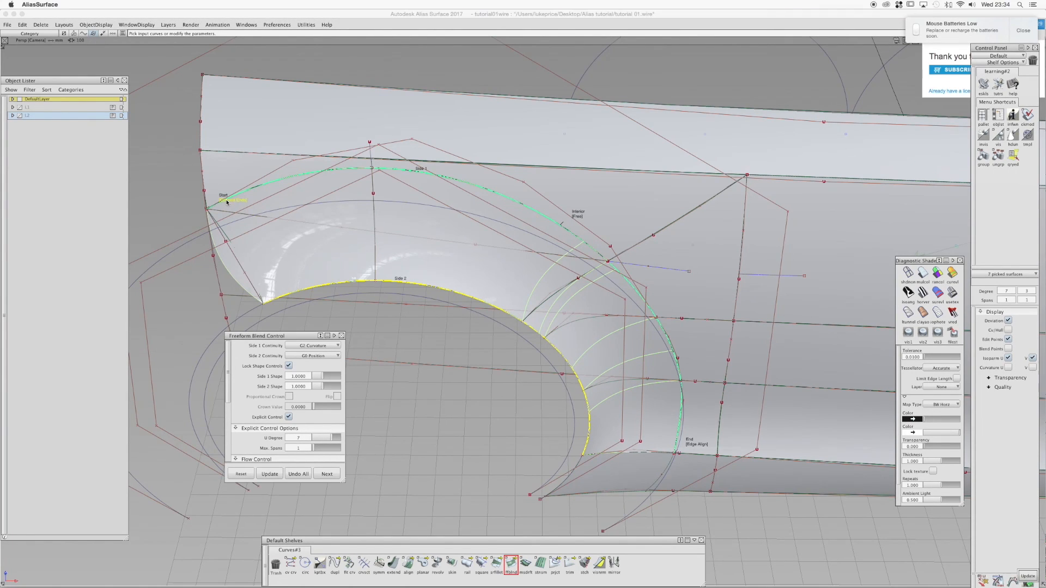
click(270, 474)
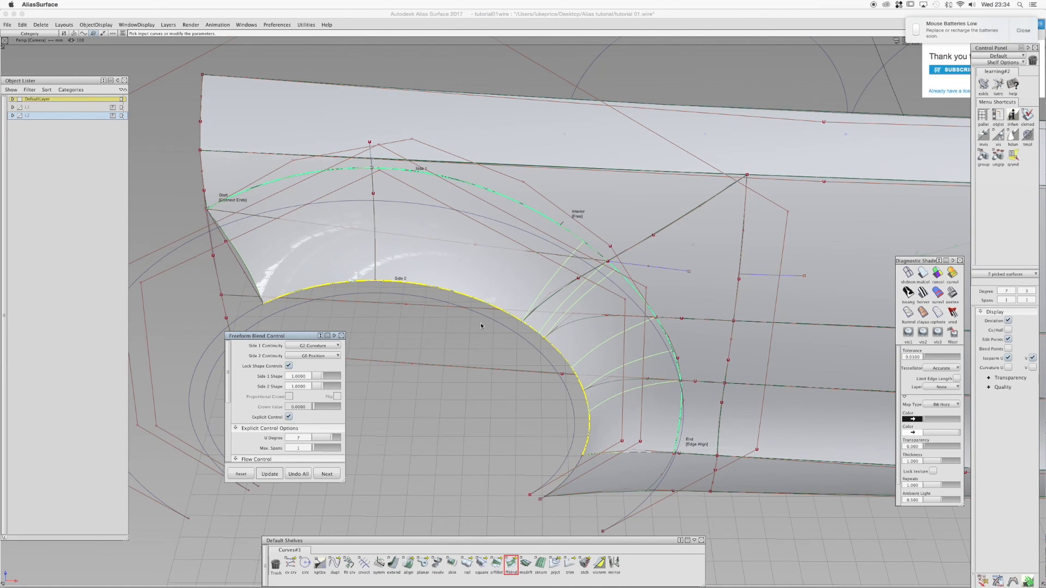
Move the square surface above the arch opening (square#17) to the hidden layer L2
alt+shift+drag(580, 335, 394, 280)
ctrl+shift+drag(387, 418, 387, 398)
ctrl+shift+drag(462, 215, 452, 225)
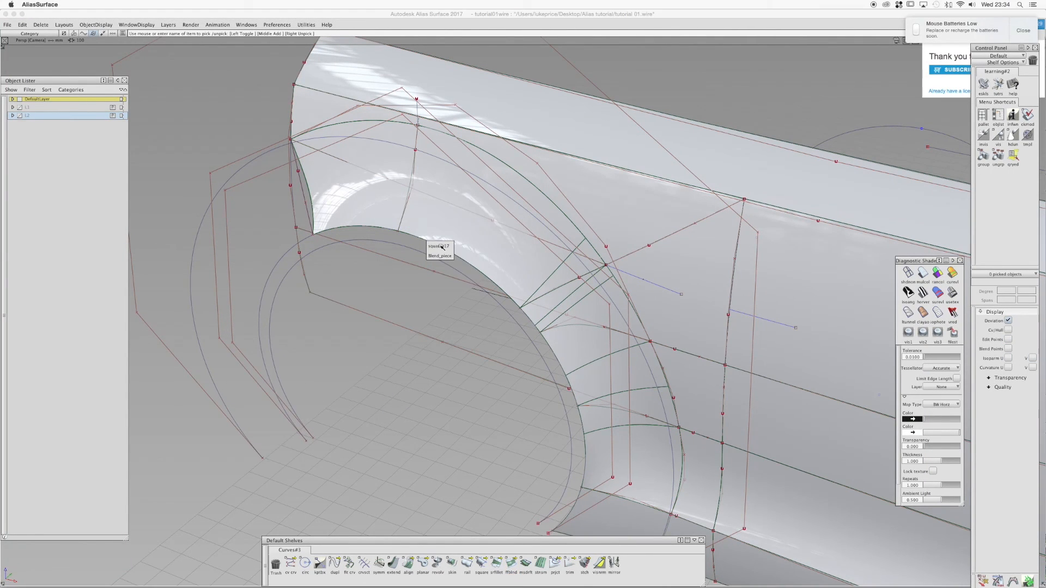
click(440, 246)
right_click(60, 116)
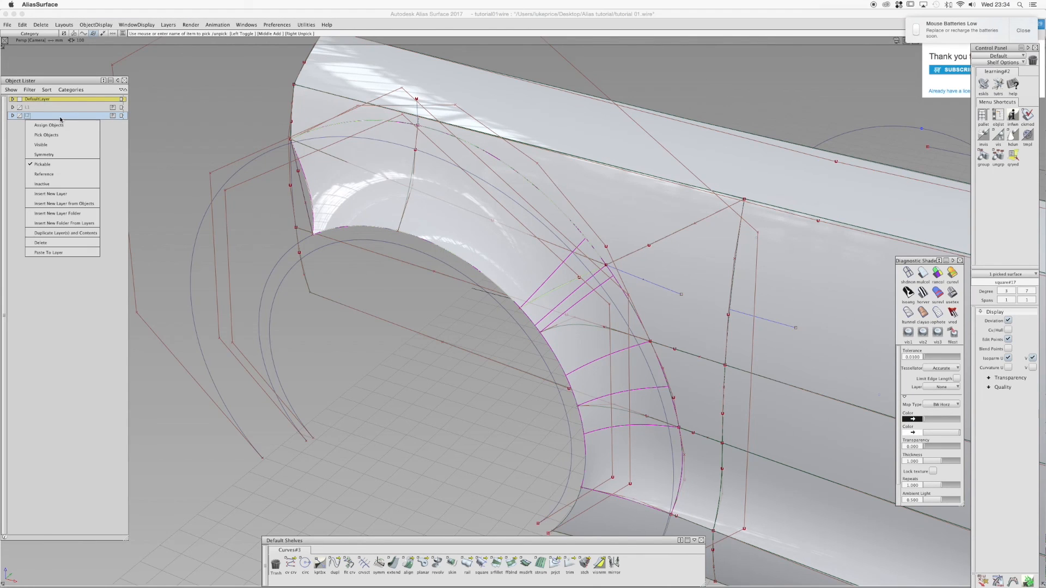
click(57, 126)
Examine the full arch blend and its lower corner with zebra stripes
ctrl+shift+drag(284, 261, 321, 228)
click(908, 274)
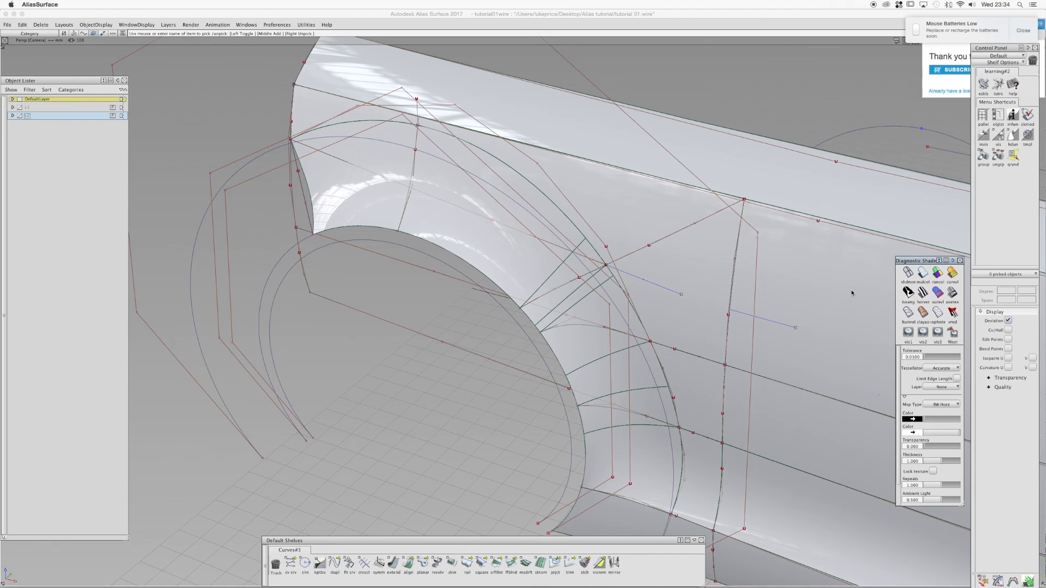
click(923, 292)
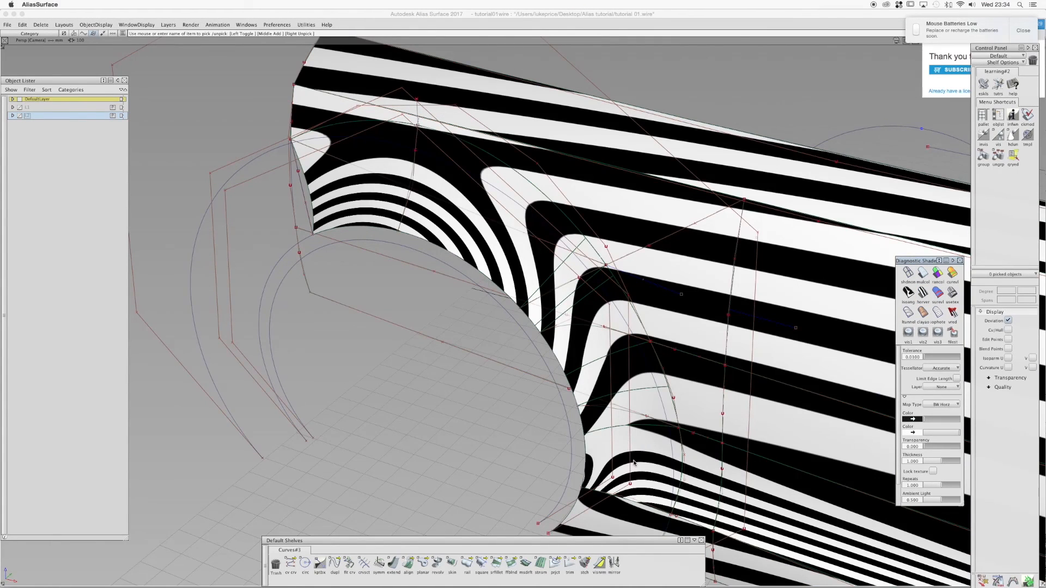
mouse_move(603, 406)
alt+shift+mouse_down()
mouse_move(427, 302)
mouse_move(625, 448)
mouse_move(653, 432)
alt+shift+mouse_up()
click(642, 419)
click(632, 424)
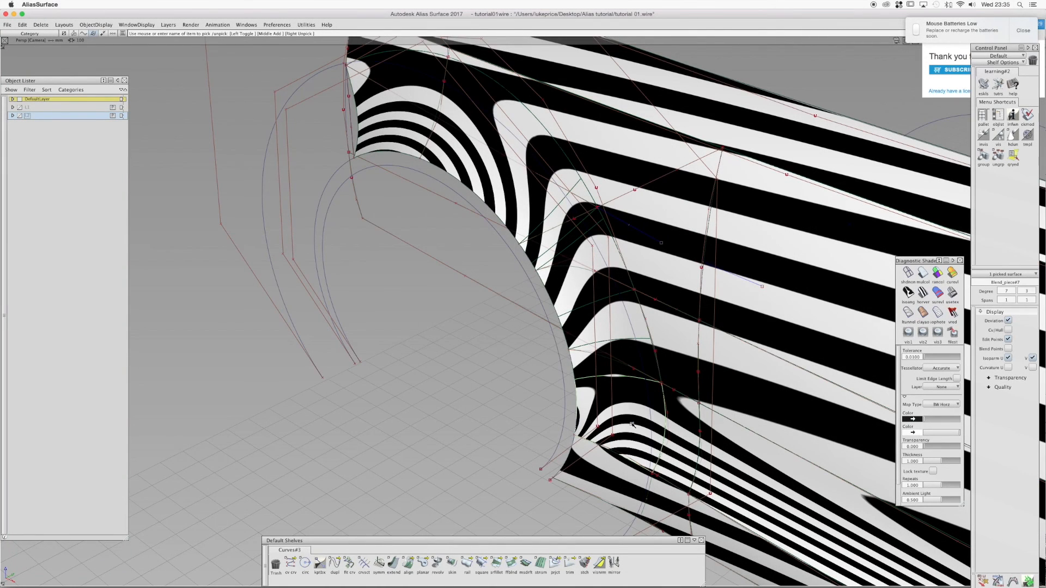
ctrl+shift+drag(556, 406, 578, 396)
ctrl+shift+right_drag(609, 387, 633, 376)
alt+shift+drag(604, 374, 635, 366)
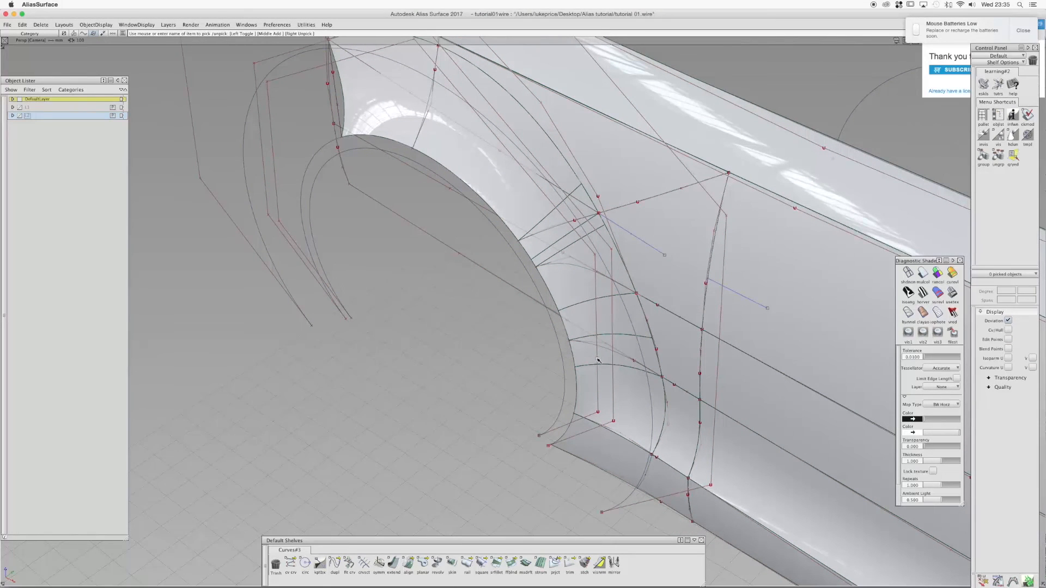
Examine the wheel-arch surfaces from several angles in the multi-color and random-color diagnostic shading modes
click(923, 278)
ctrl+shift+right_drag(668, 273, 696, 264)
alt+shift+right_drag(696, 264, 657, 262)
mouse_move(657, 262)
alt+shift+mouse_down()
mouse_move(397, 247)
mouse_move(547, 225)
alt+shift+mouse_up()
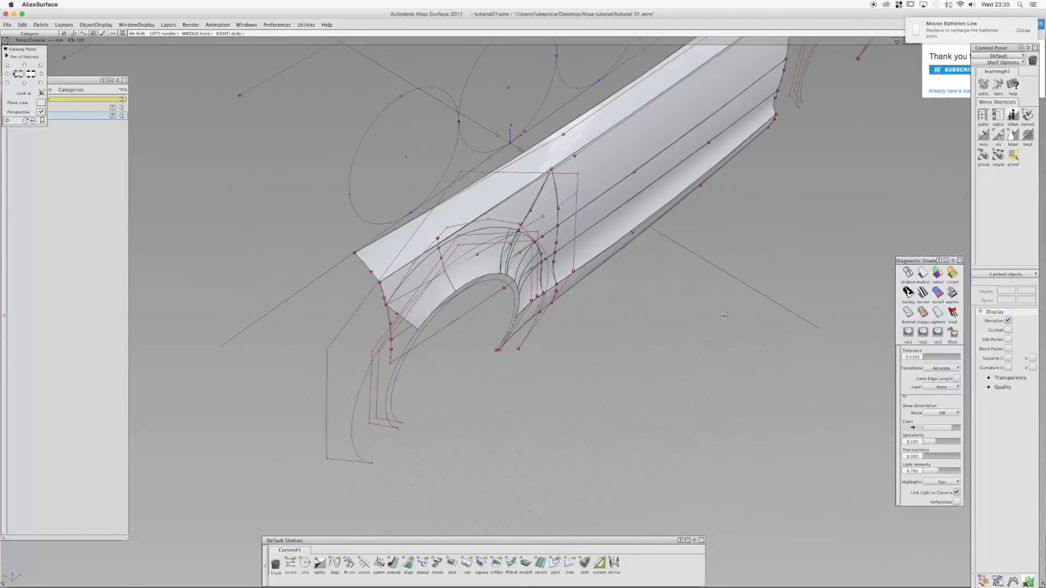
ctrl+shift+right_drag(547, 224, 565, 220)
alt+shift+drag(565, 219, 515, 188)
click(937, 274)
alt+shift+drag(717, 272, 627, 259)
click(921, 277)
click(921, 277)
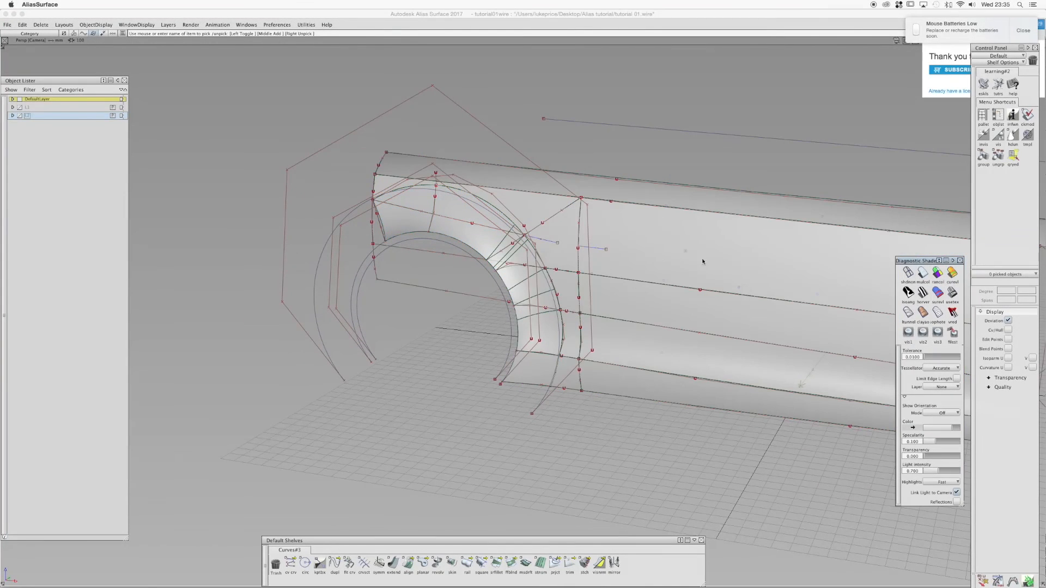
Examine the highlights and shape of the finished arch blend from the front, the side and above
ctrl+shift+right_drag(660, 258, 698, 249)
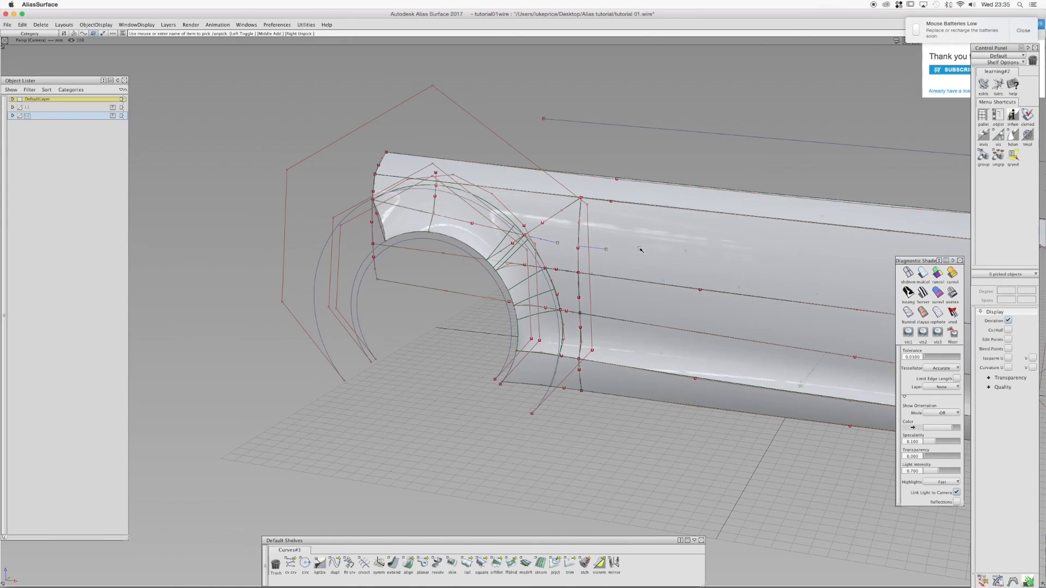
alt+shift+drag(657, 247, 636, 237)
ctrl+shift+right_drag(654, 242, 622, 234)
mouse_move(649, 234)
alt+shift+mouse_down()
mouse_move(610, 268)
mouse_move(815, 286)
mouse_move(284, 238)
mouse_move(543, 287)
alt+shift+mouse_up()
ctrl+shift+right_drag(567, 279, 570, 278)
alt+shift+drag(577, 289, 530, 293)
ctrl+shift+right_drag(530, 292, 546, 286)
ctrl+shift+right_drag(496, 282, 473, 279)
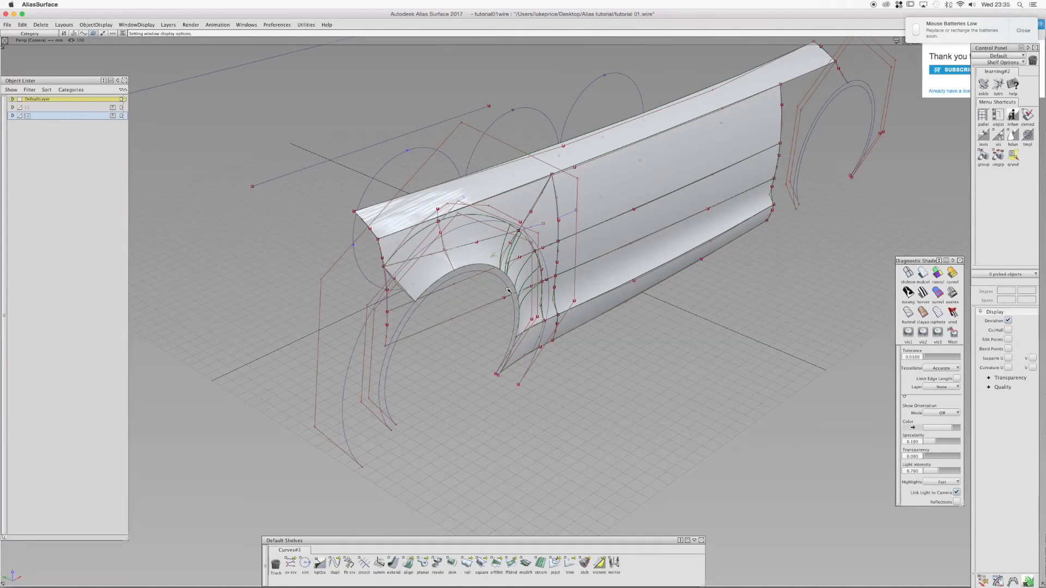
alt+shift+drag(473, 279, 430, 259)
alt+shift+right_drag(430, 259, 479, 283)
mouse_move(479, 283)
alt+shift+mouse_down()
mouse_move(482, 297)
mouse_move(473, 296)
alt+shift+mouse_up()
alt+shift+right_drag(473, 296, 483, 294)
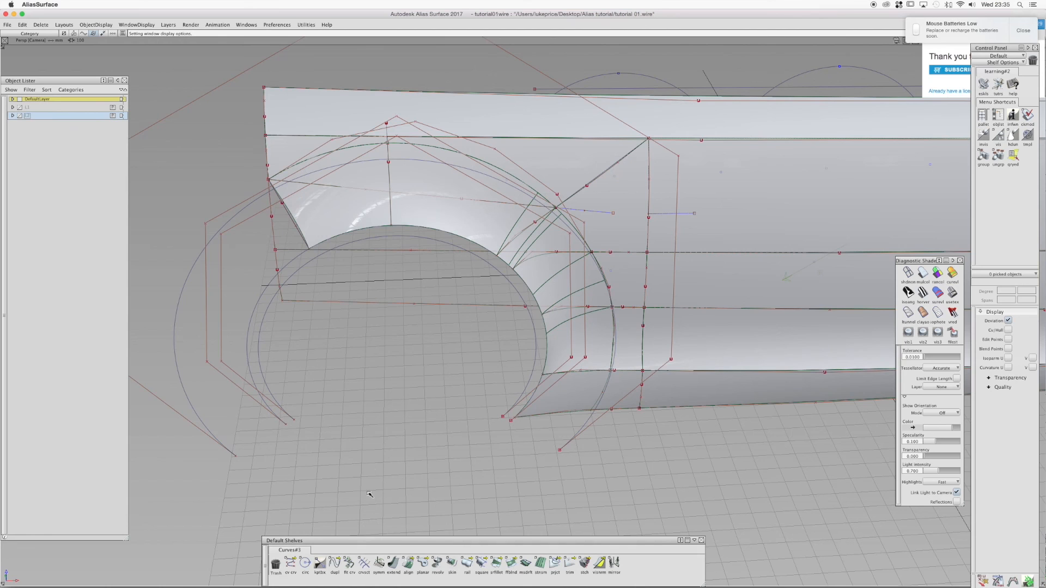
Draw a short straight CV curve from the arch surface's upper front corner to the inner arch curve
click(291, 565)
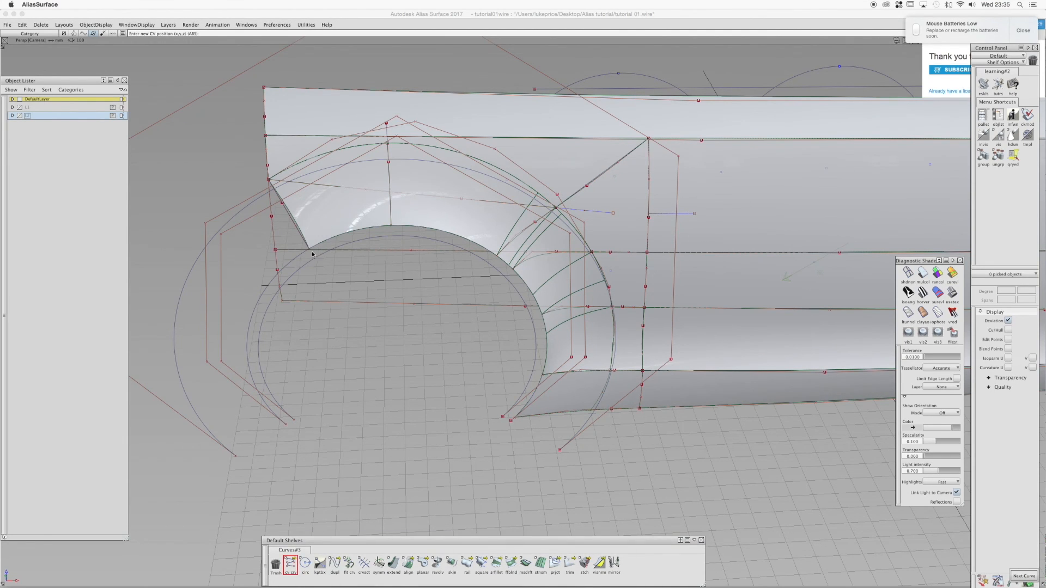
click(312, 253)
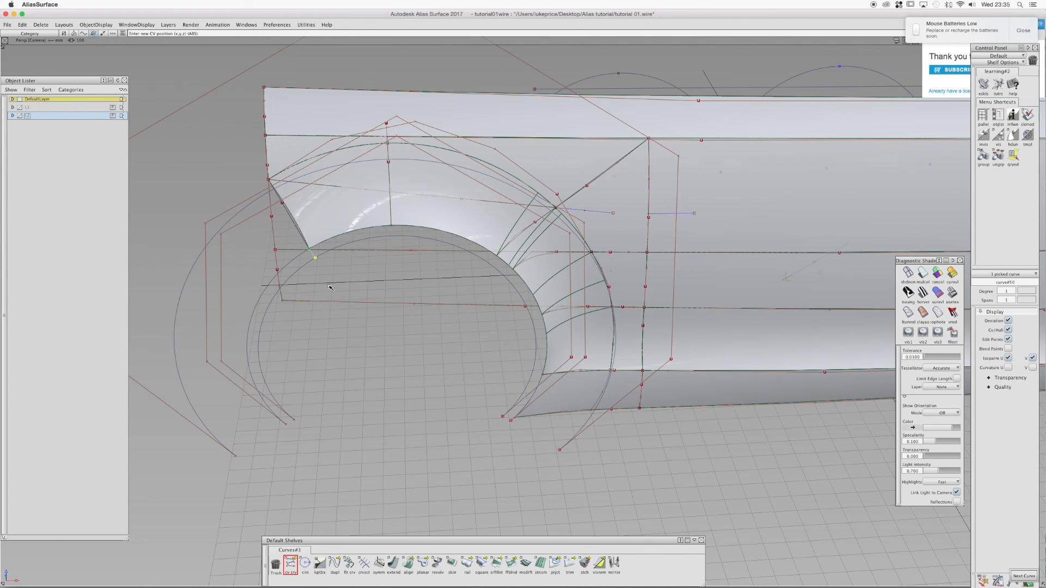
ctrl+shift+drag(329, 287, 326, 272)
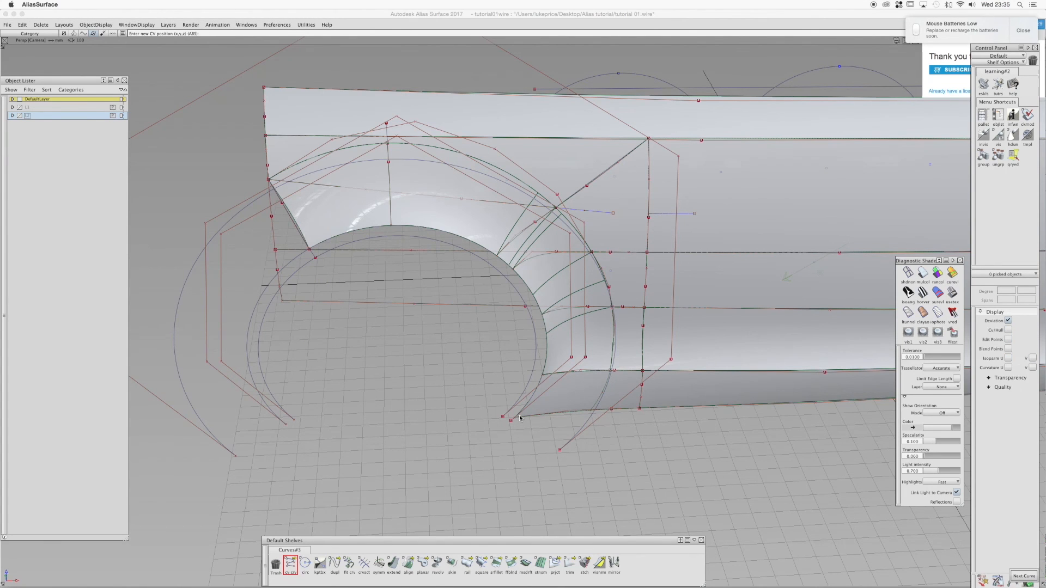
Draw a short straight CV curve from the arch surface's lower rear corner to the inner arch curve
alt+shift+drag(528, 414, 507, 417)
alt+shift+right_drag(507, 417, 493, 371)
alt+shift+middle_drag(493, 371, 439, 399)
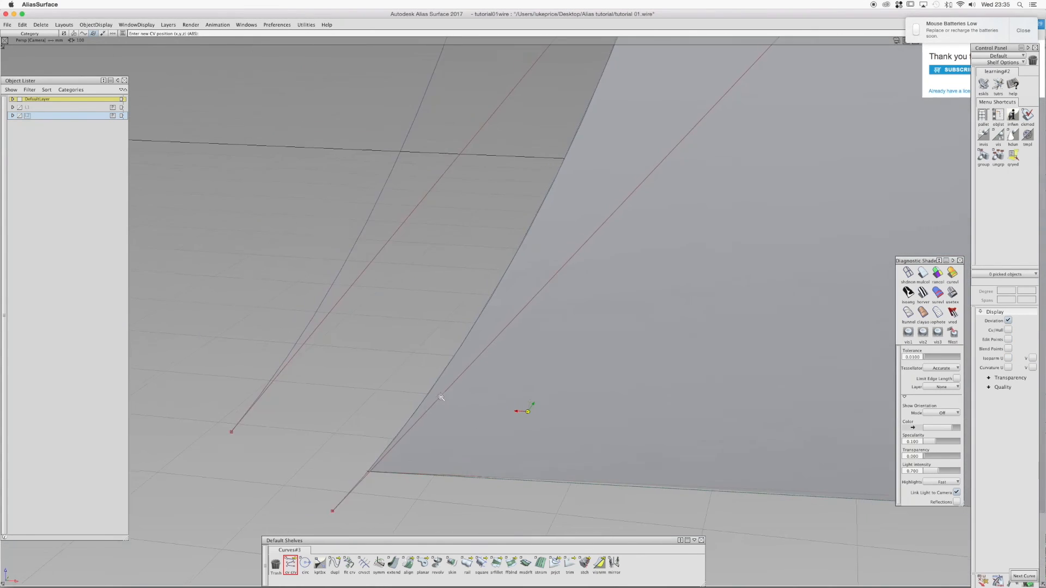
click(365, 465)
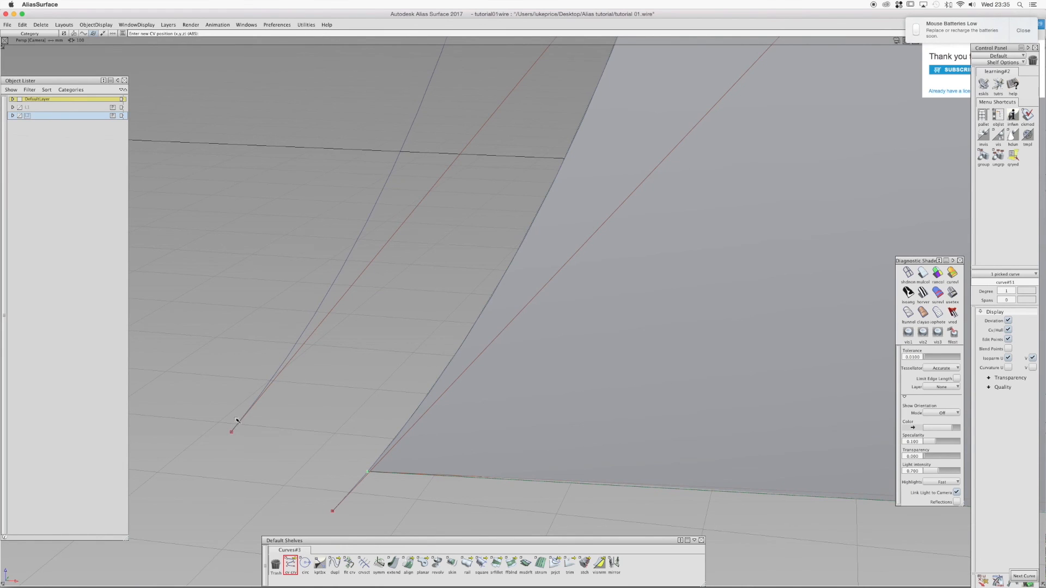
alt+shift+right_drag(527, 413, 490, 406)
ctrl+shift+drag(437, 374, 436, 355)
Set up a Square surface with Free continuity on all four boundaries, U degree 1, V degree 5 and single U and V spans
click(481, 563)
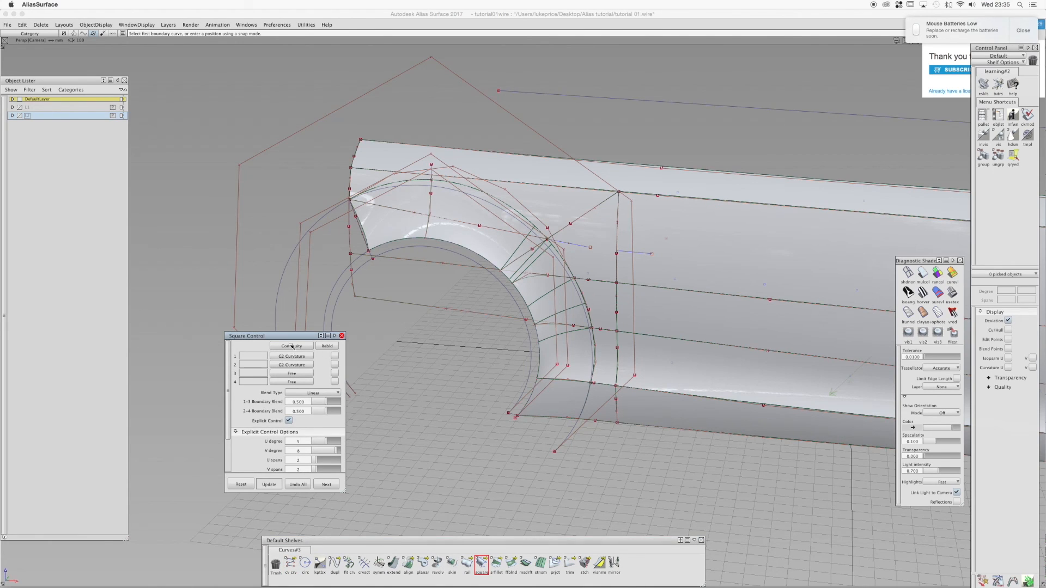
click(293, 347)
mouse_move(323, 447)
mouse_down()
mouse_move(313, 463)
mouse_move(333, 445)
mouse_move(308, 444)
mouse_up()
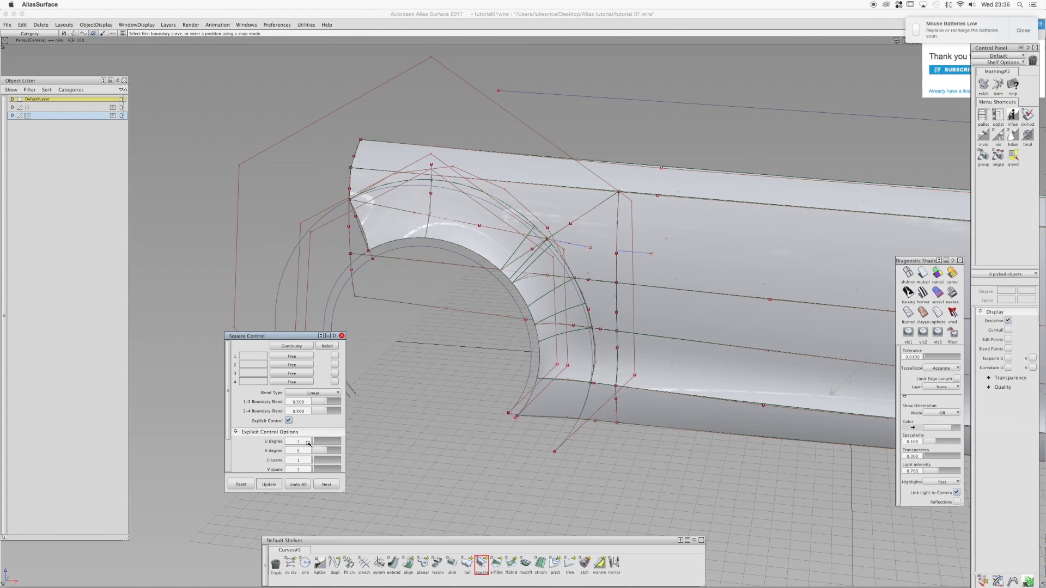
Build the inner arch lip with Square, using the two short linking curves and the two fitted arch curves as boundaries
click(513, 418)
click(519, 408)
click(526, 410)
ctrl+shift+drag(484, 381, 484, 362)
click(515, 416)
click(524, 429)
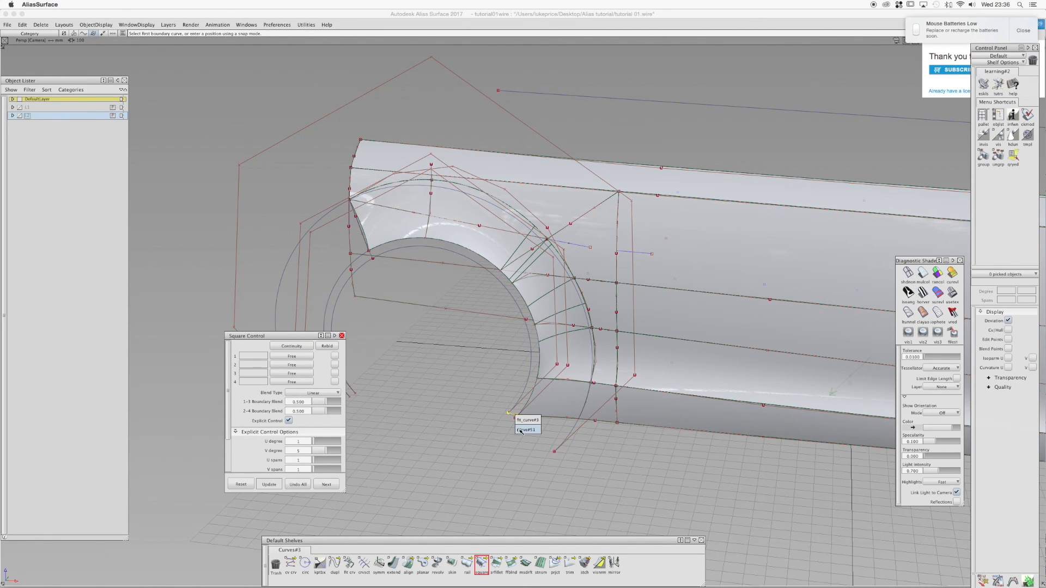
click(526, 412)
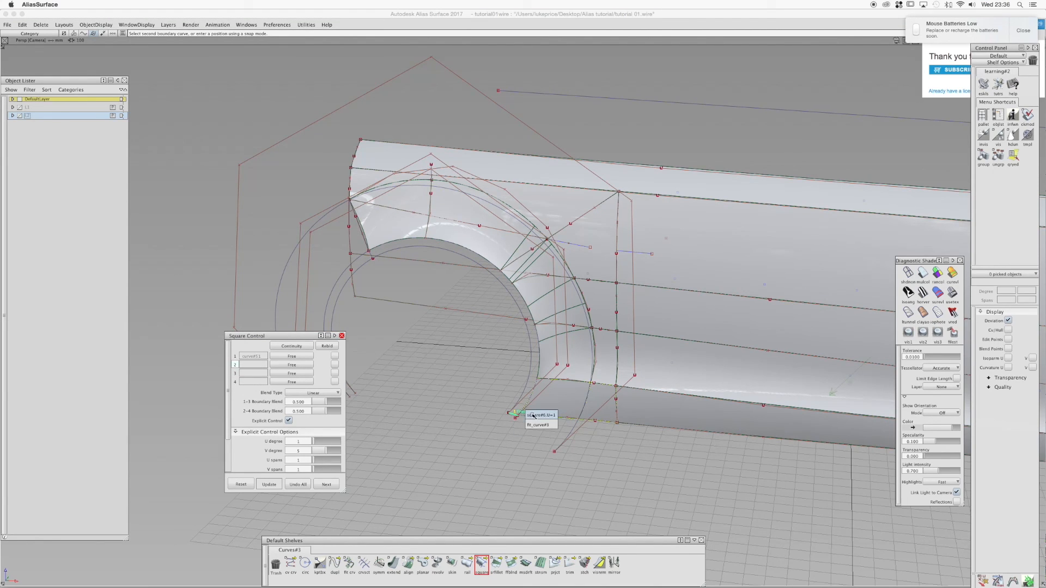
click(537, 425)
click(526, 388)
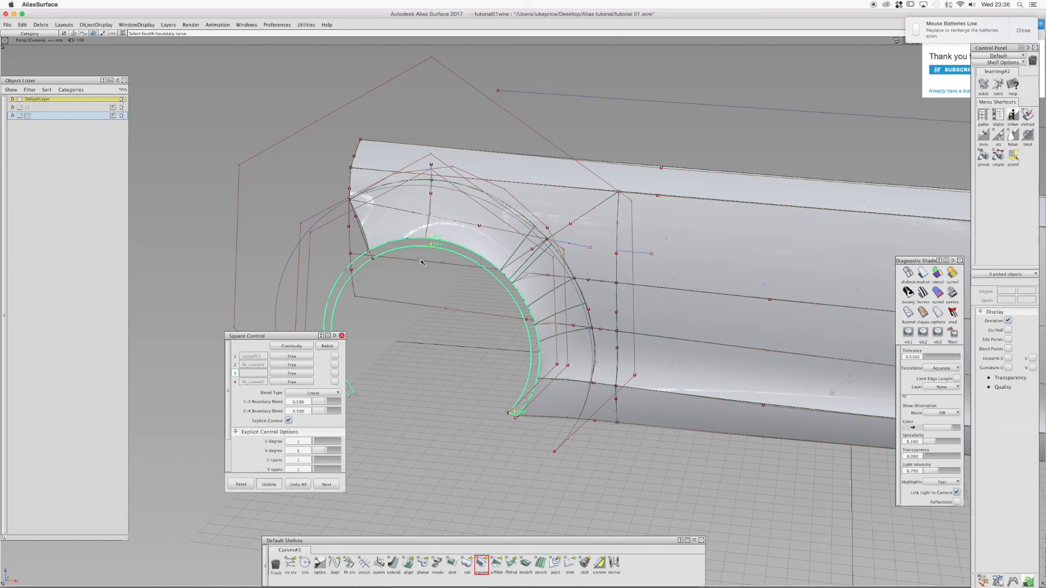
click(371, 256)
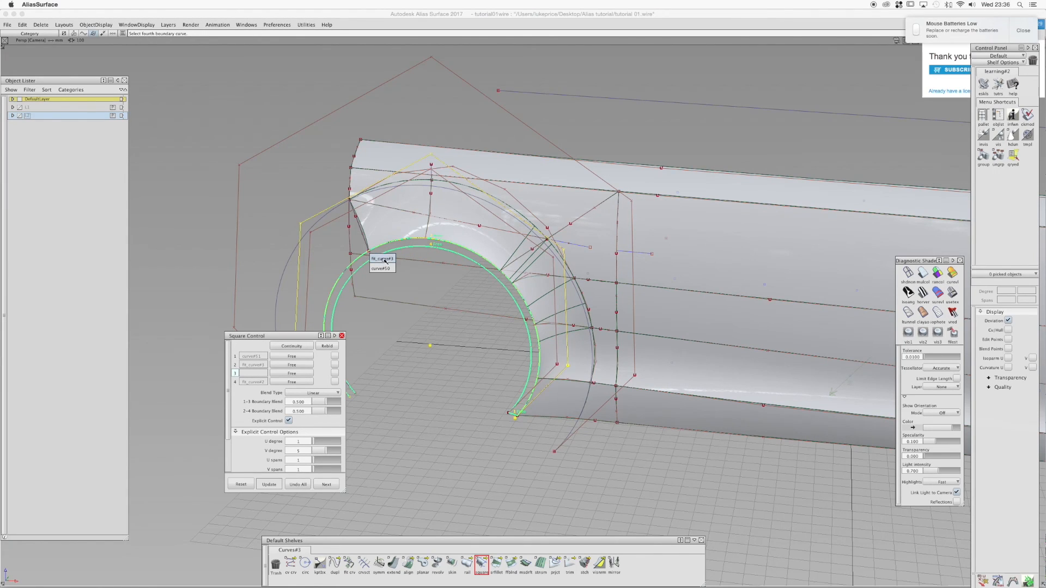
click(381, 269)
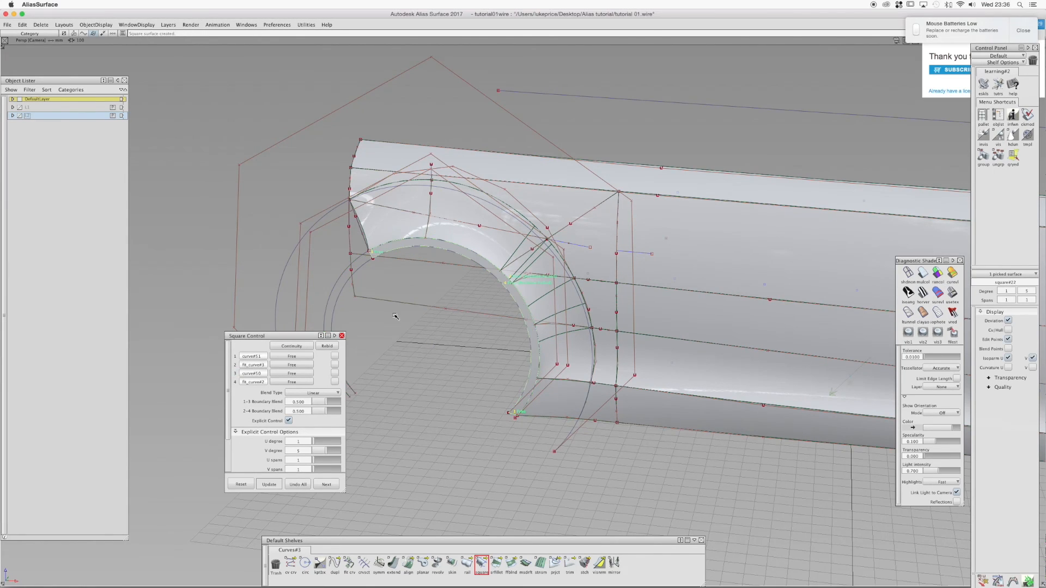
Raise the V degree of the new inner arch surface to 7
key(alt+shift)
alt+shift+right_drag(511, 255, 473, 190)
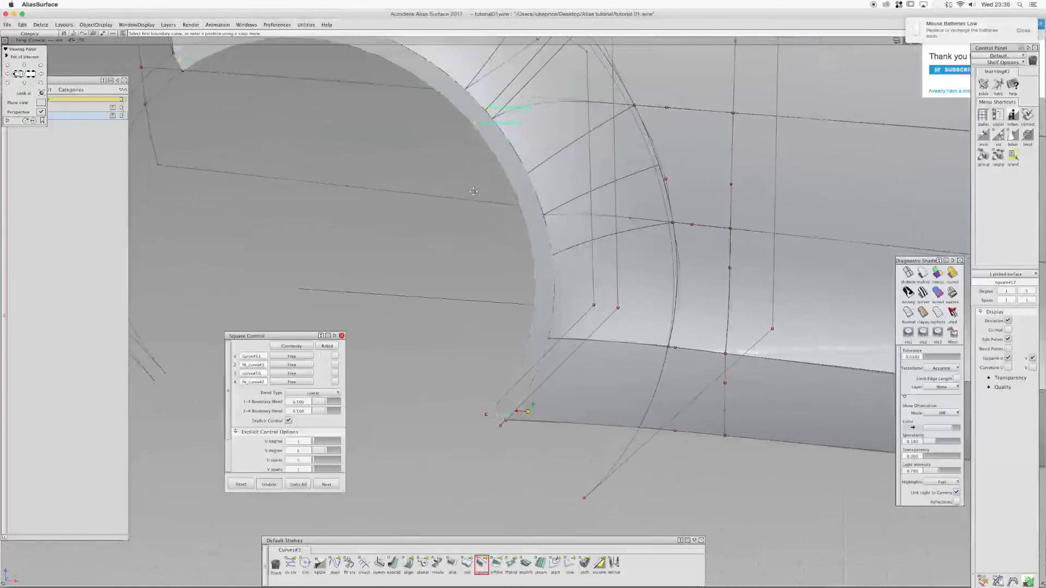
alt+shift+middle_drag(473, 189, 488, 232)
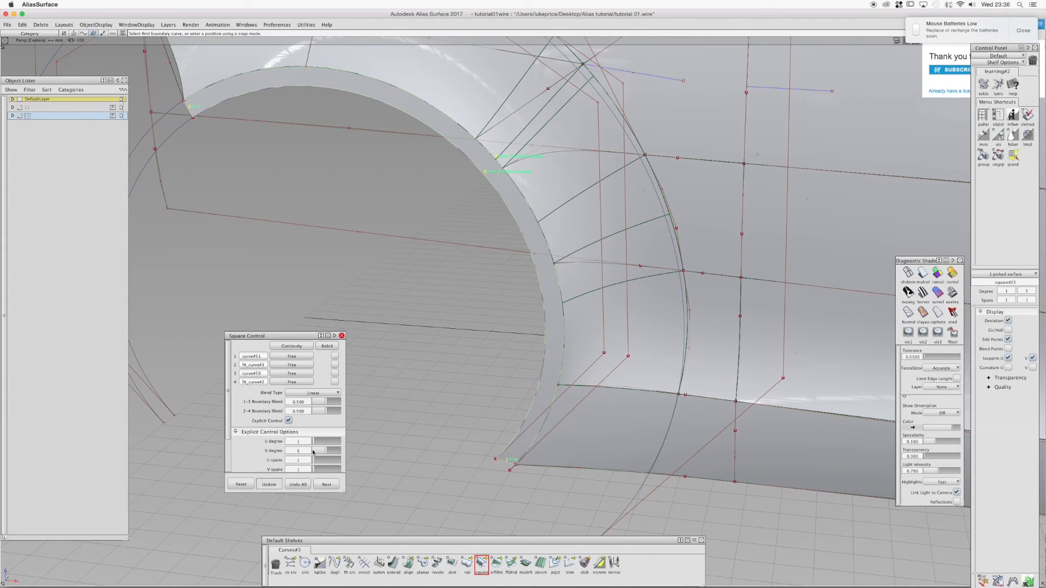
drag(328, 453, 333, 452)
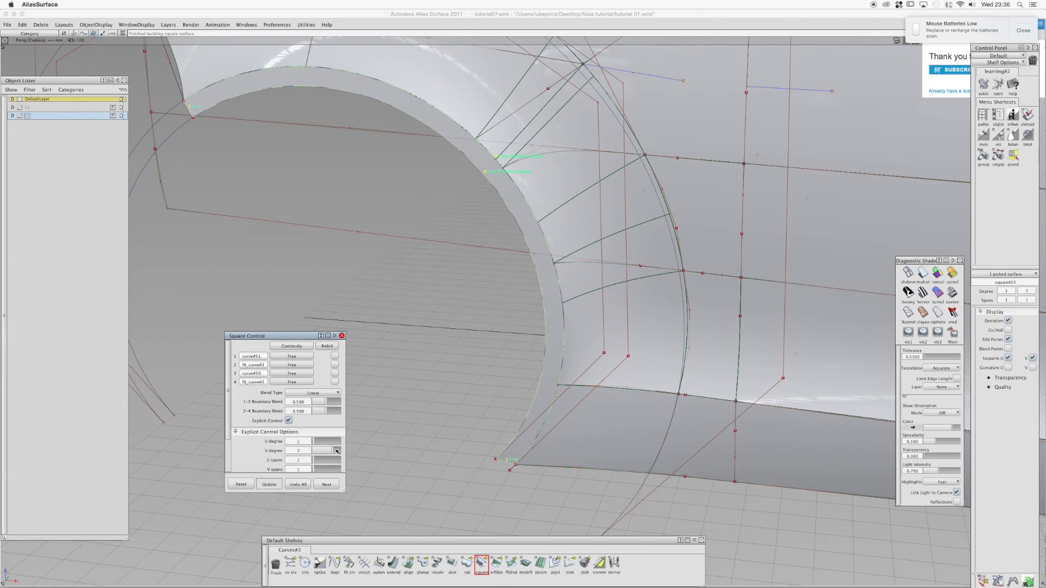
Turn off diagnostic shading, clear the selection and inspect the body side and arch surfaces in wireframe
alt+shift+drag(397, 408, 386, 235)
click(909, 273)
ctrl+shift+drag(530, 209, 542, 200)
alt+shift+right_drag(543, 200, 507, 187)
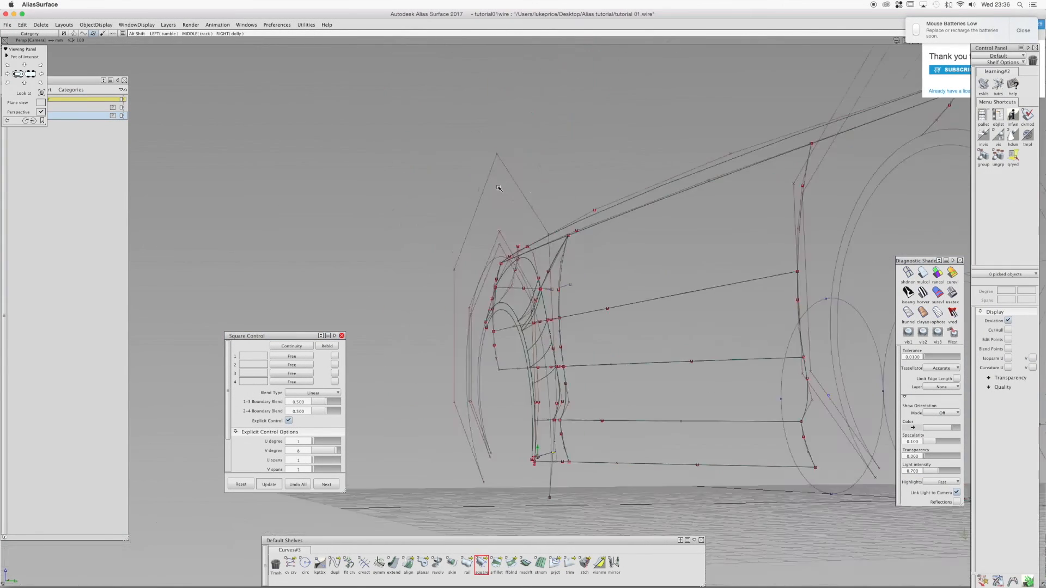
alt+shift+drag(507, 187, 578, 245)
Shade the surfaces in multi-color mode with the curves and wireframe hidden, and examine the highlights across the body side and wheel arch
click(922, 276)
ctrl+shift+drag(679, 318, 688, 313)
mouse_move(621, 321)
ctrl+shift+mouse_down()
mouse_move(607, 323)
mouse_move(649, 355)
mouse_move(698, 301)
mouse_move(518, 201)
mouse_move(567, 177)
mouse_move(626, 201)
mouse_move(499, 221)
mouse_move(509, 193)
mouse_move(502, 199)
ctrl+shift+mouse_up()
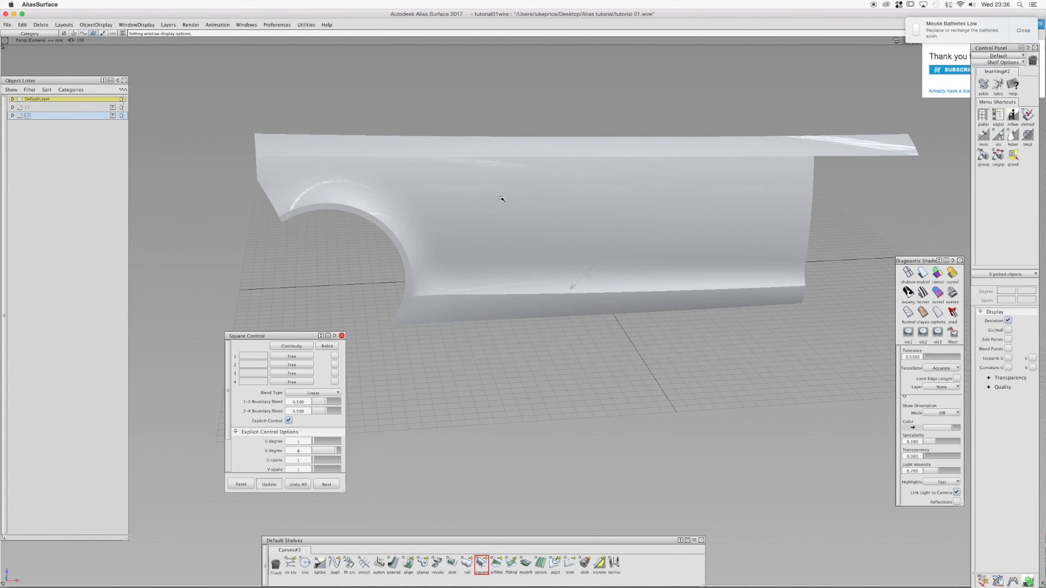
alt+shift+drag(433, 186, 609, 182)
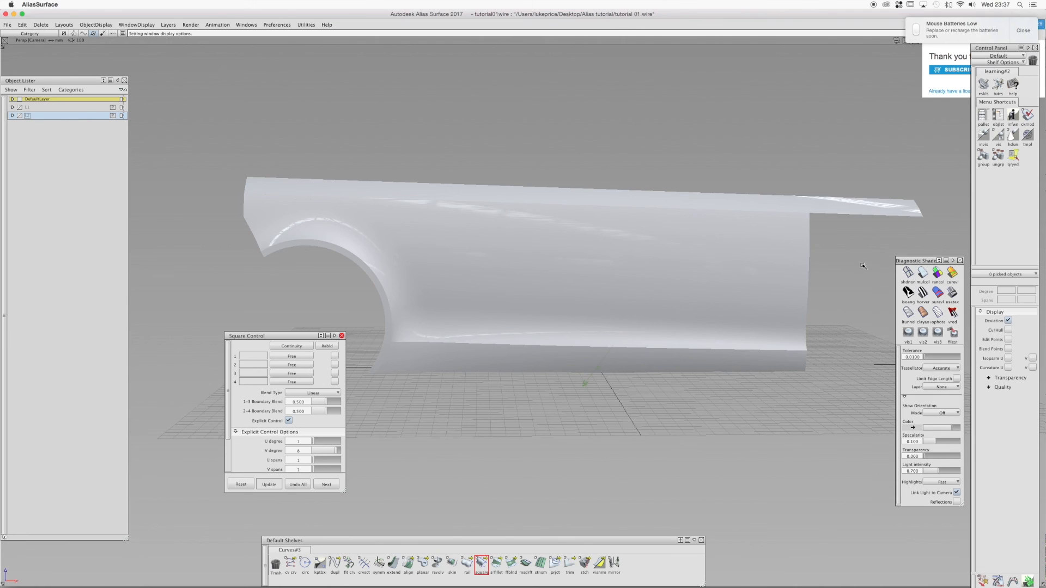
alt+shift+right_drag(684, 252, 471, 237)
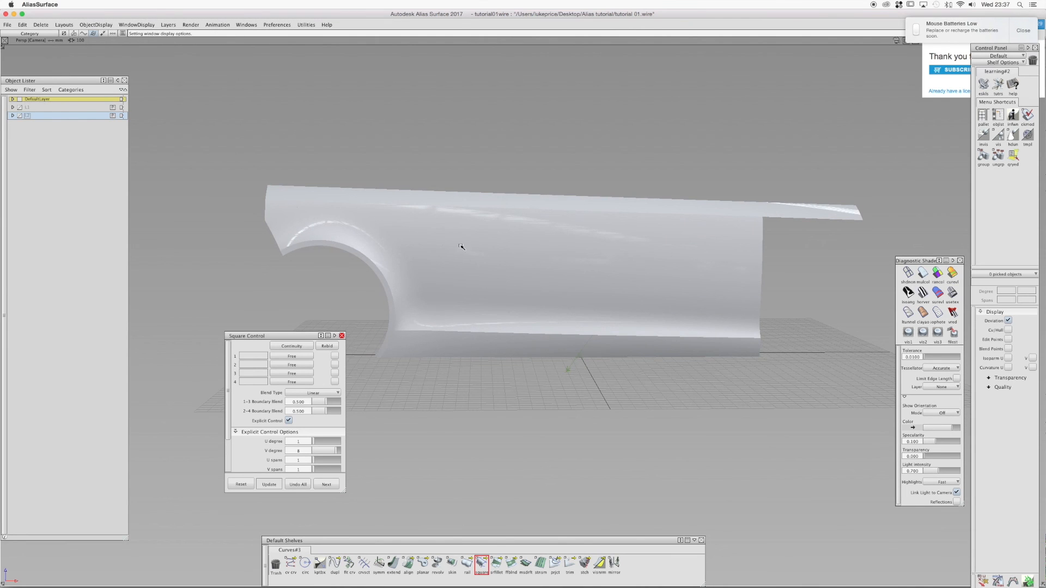